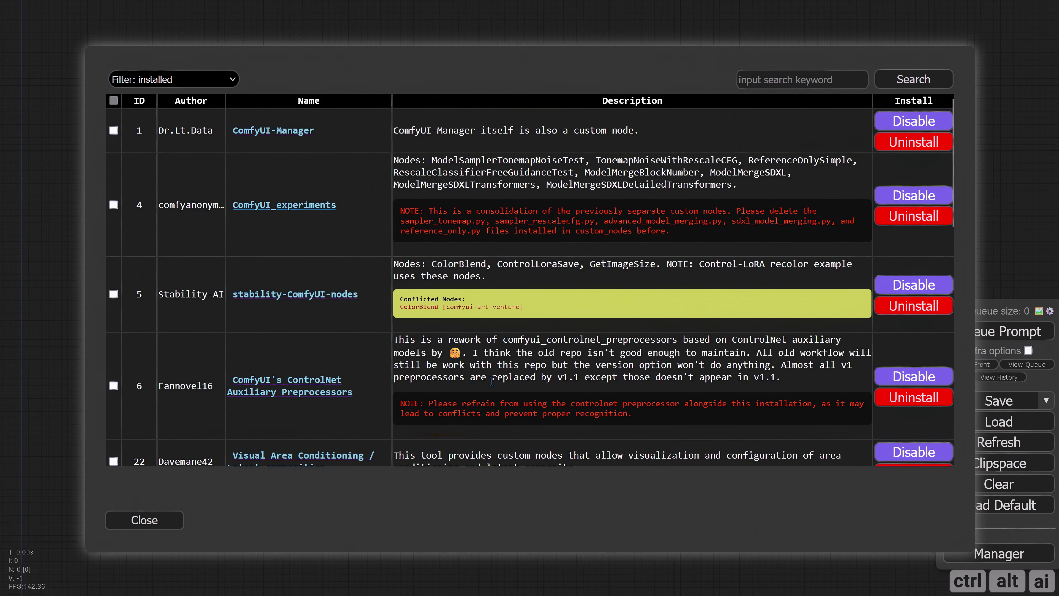
- Review the list of installed custom nodes, including the ControlNet Auxiliary Preprocessors, WAS Node Suite and Custom-Scripts entries
{"action": "left_click", "coordinate": [492, 380]}
{"action": "left_click", "coordinate": [492, 380]}
{"action": "scroll", "coordinate": [489, 381], "scroll_direction": "down", "scroll_amount": 7}
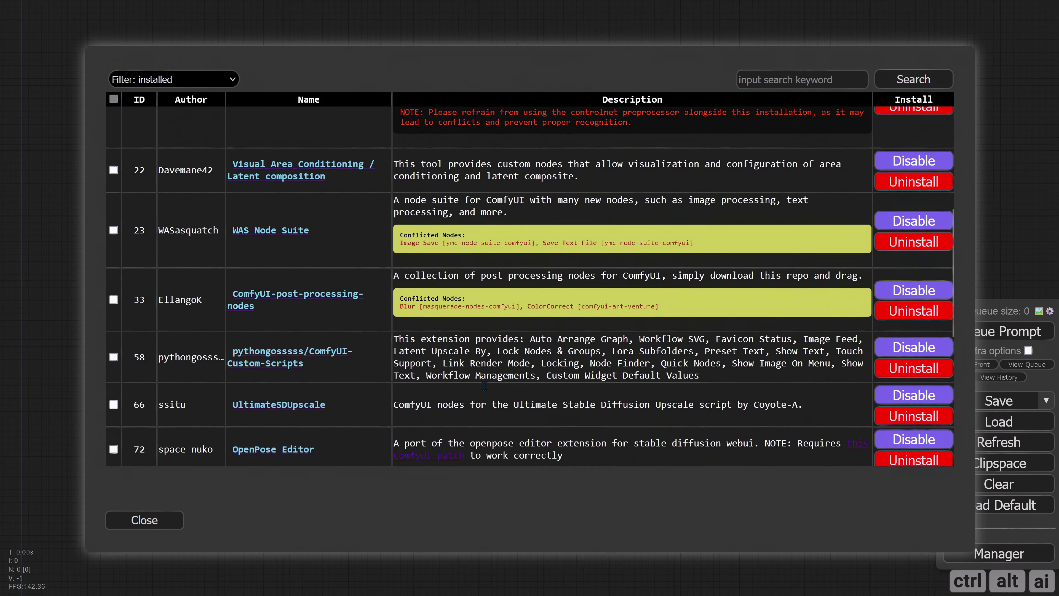
{"action": "left_click", "coordinate": [482, 380]}
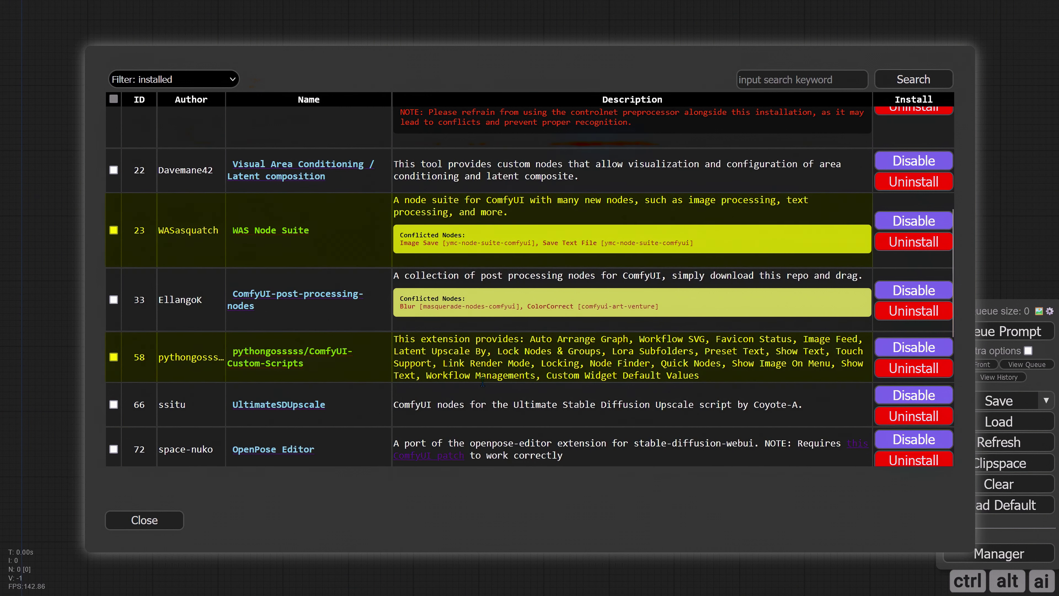
{"action": "scroll", "coordinate": [483, 382], "scroll_direction": "down", "scroll_amount": 8}
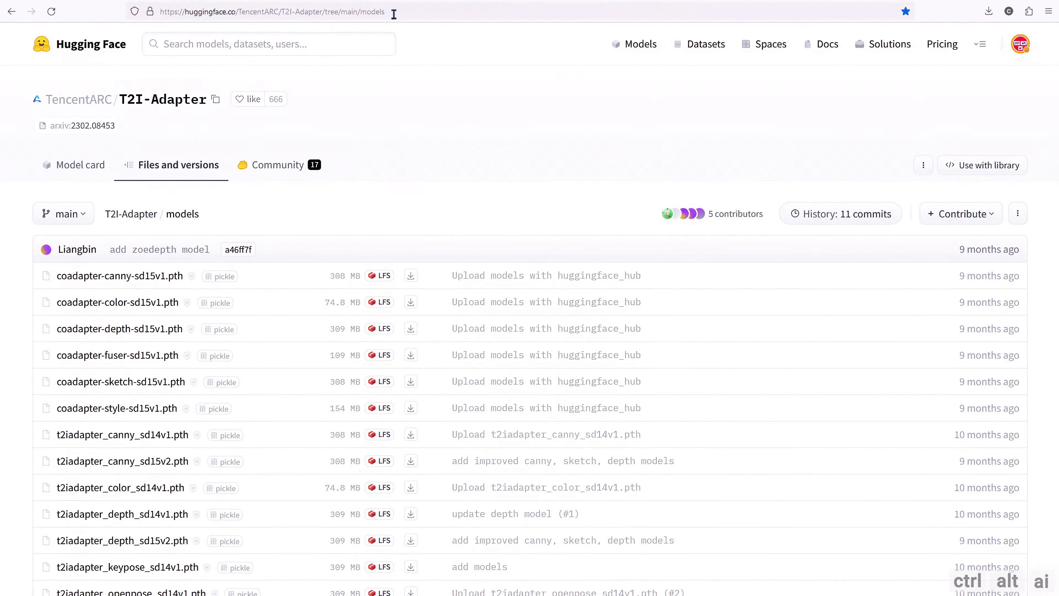
- Check the address and model files of the TencentARC T2I-Adapter repository on Hugging Face
{"action": "left_click", "coordinate": [396, 11]}
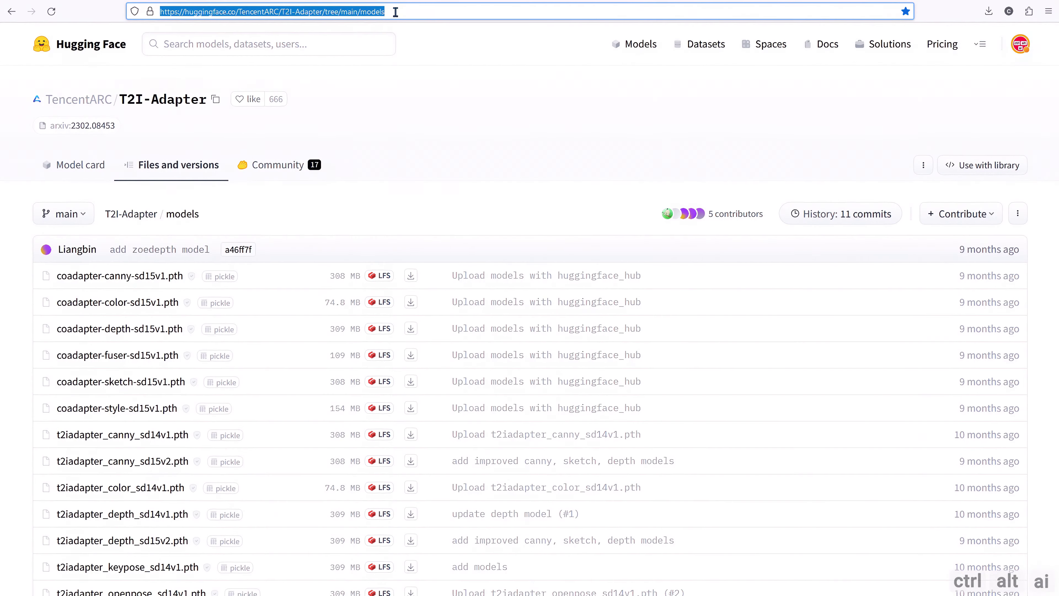
{"action": "left_click", "coordinate": [428, 130]}
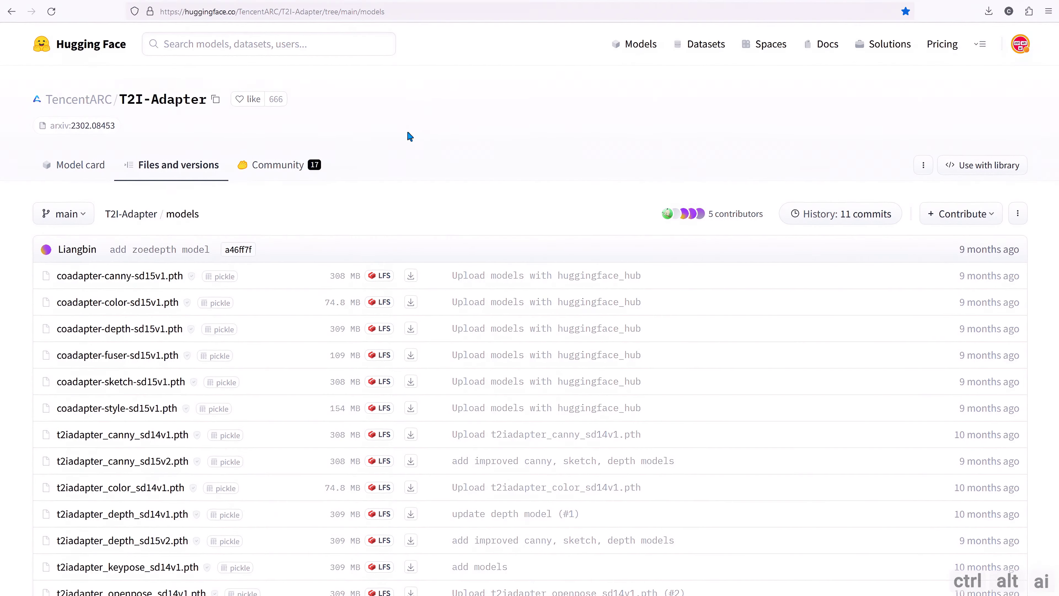
{"action": "scroll", "coordinate": [409, 137], "scroll_direction": "down", "scroll_amount": 3}
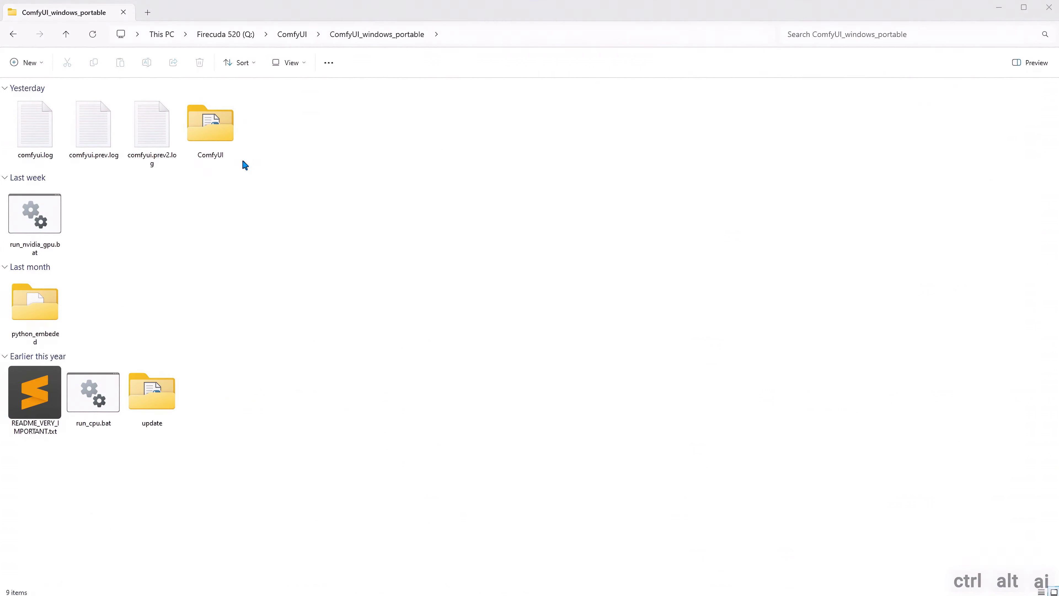
- Go to ComfyUI\models\controlnet in the ComfyUI_windows_portable folder, check its path and open the T2i-Adapter folder
{"action": "left_click", "coordinate": [221, 151]}
{"action": "double_click", "coordinate": [221, 151]}
{"action": "double_click", "coordinate": [277, 153]}
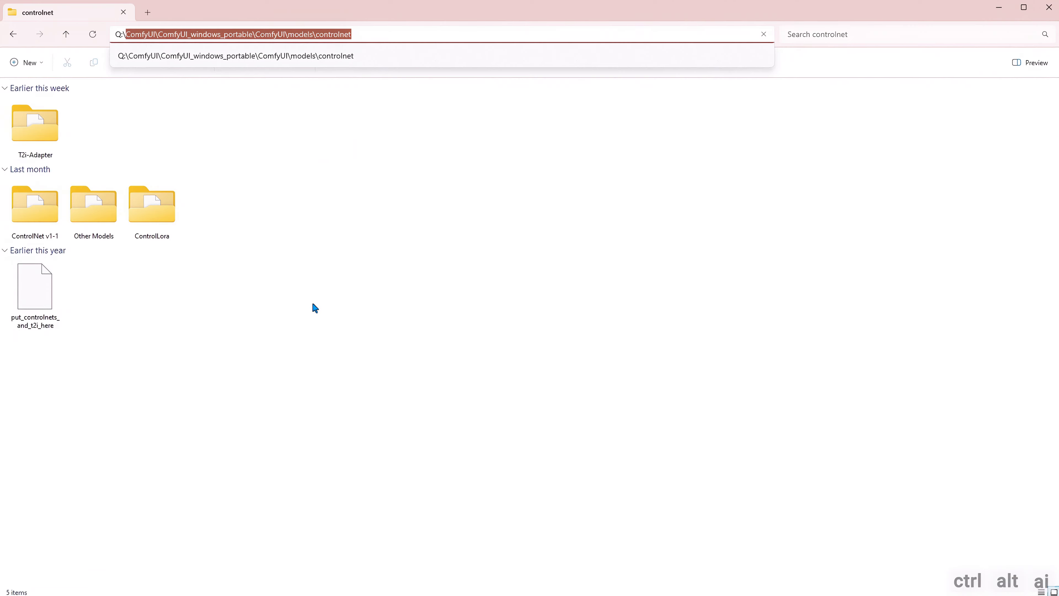
{"action": "left_click", "coordinate": [314, 308]}
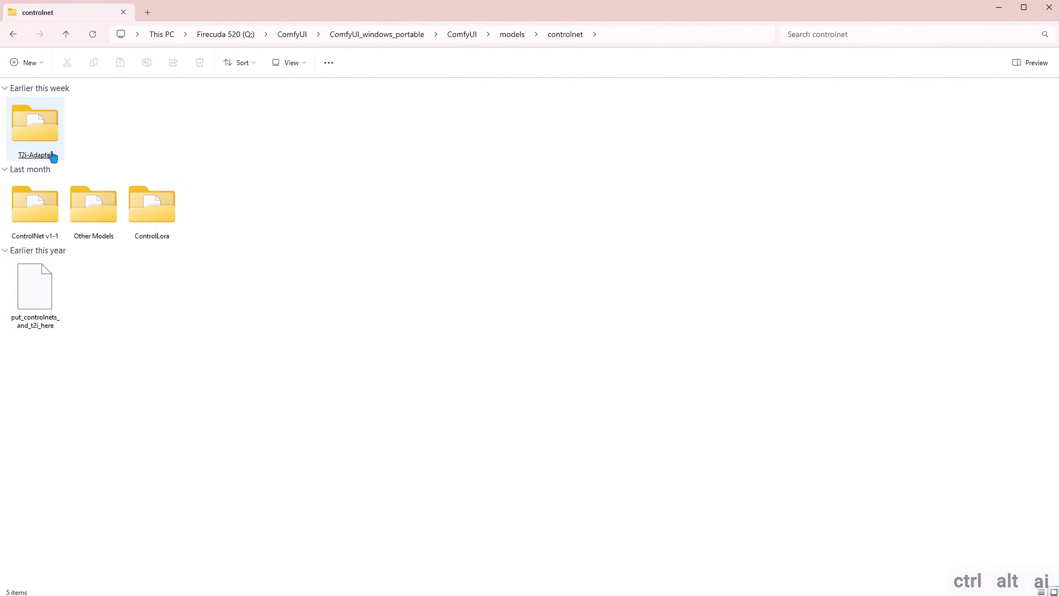
{"action": "left_click", "coordinate": [42, 146]}
{"action": "double_click", "coordinate": [41, 146]}
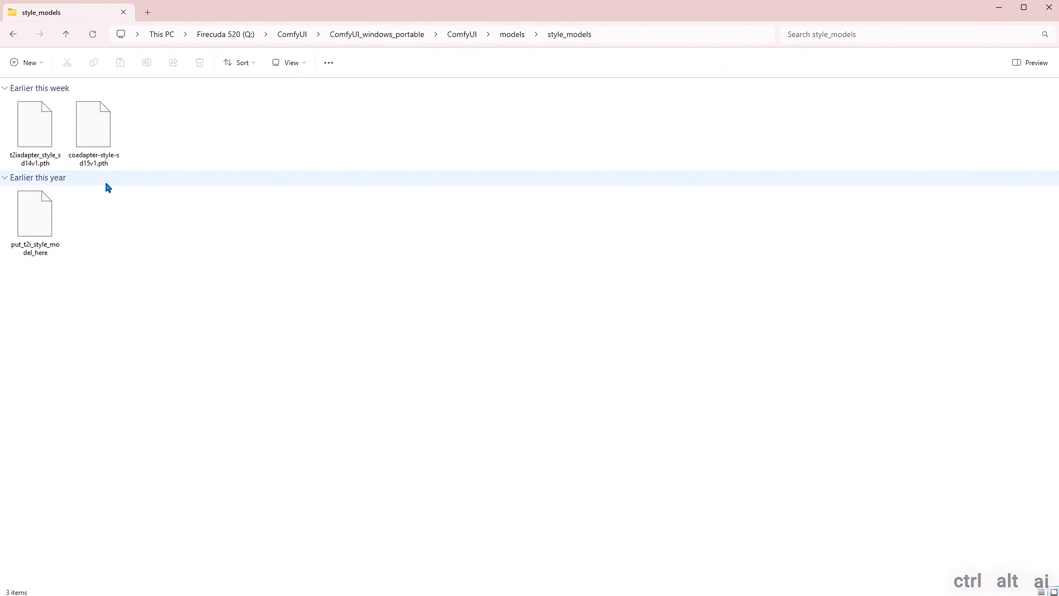
- Examine the coadapter-style-sd15v1.pth file and the path of the models\style_models folder
{"action": "left_click", "coordinate": [102, 166]}
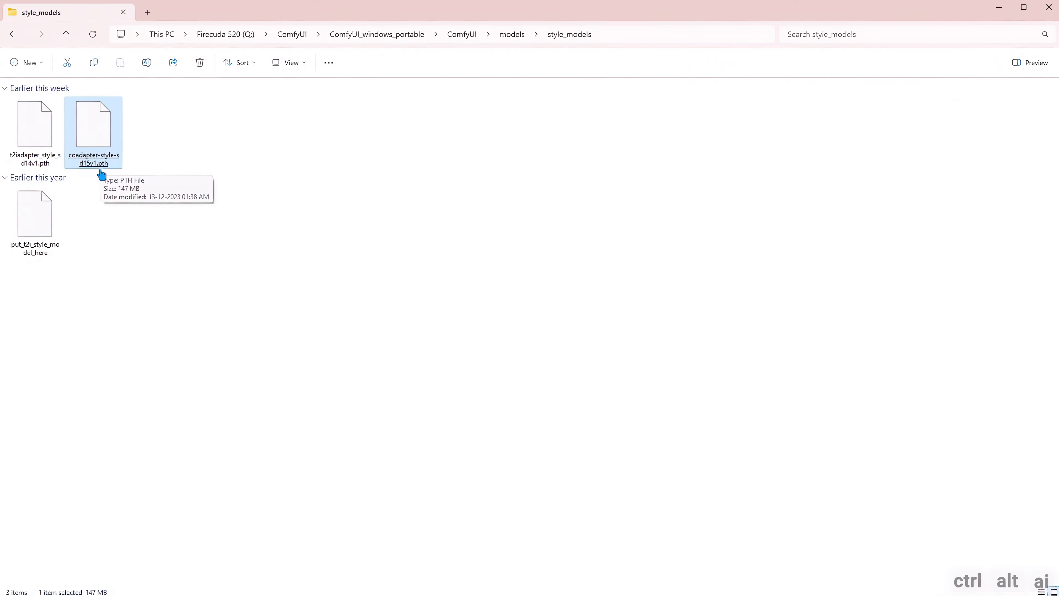
{"action": "left_click", "coordinate": [602, 34]}
{"action": "left_click_drag", "start_coordinate": [431, 33], "coordinate": [126, 35]}
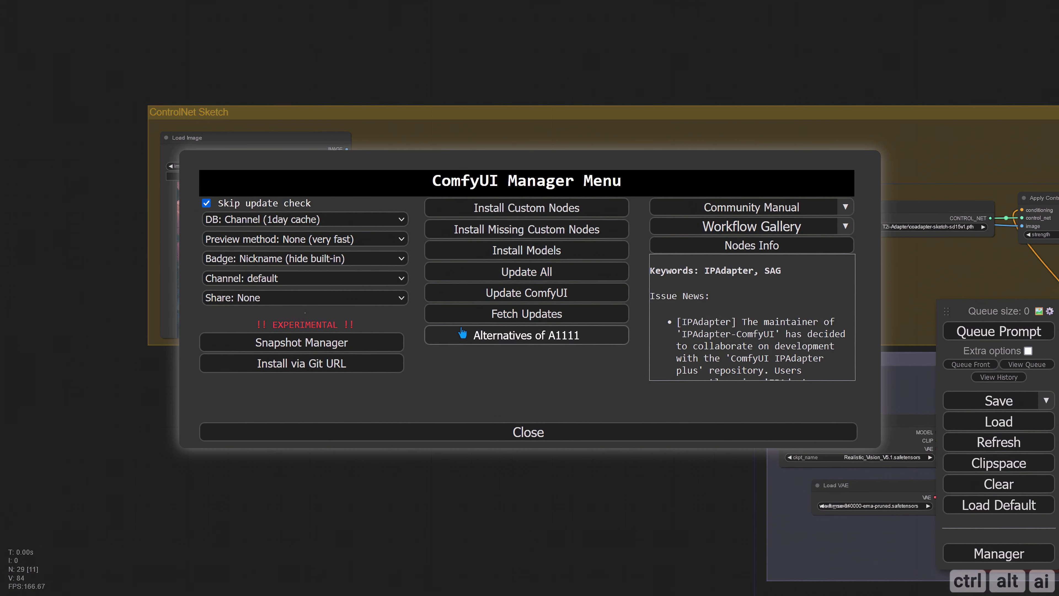
- Filter the ComfyUI Manager model list to installed models and search it for the CLIP Vision models
{"action": "left_click", "coordinate": [530, 256]}
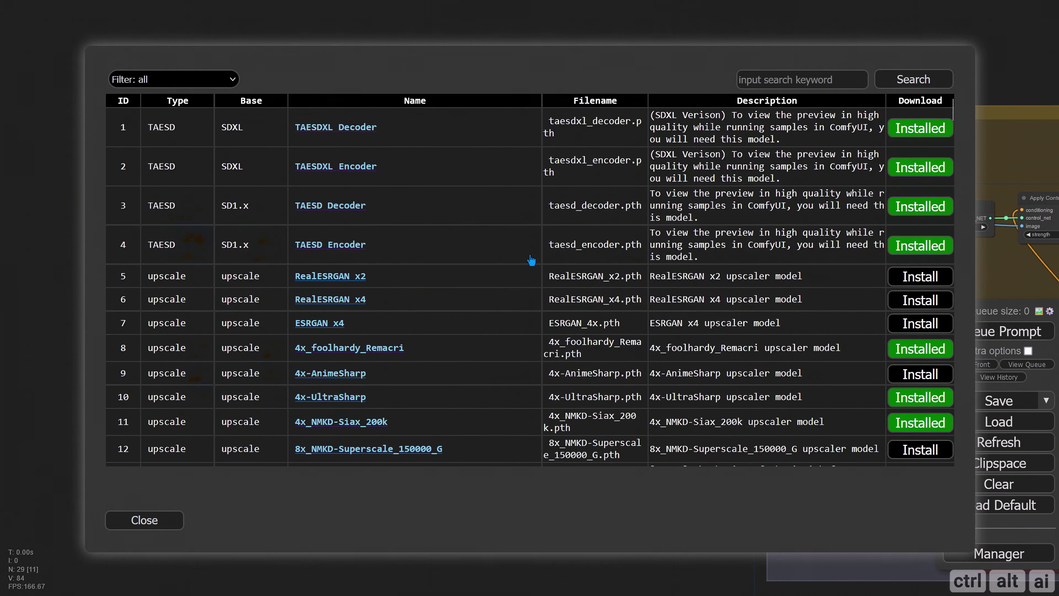
{"action": "left_click", "coordinate": [174, 78]}
{"action": "scroll", "coordinate": [247, 235], "scroll_direction": "down", "scroll_amount": 10}
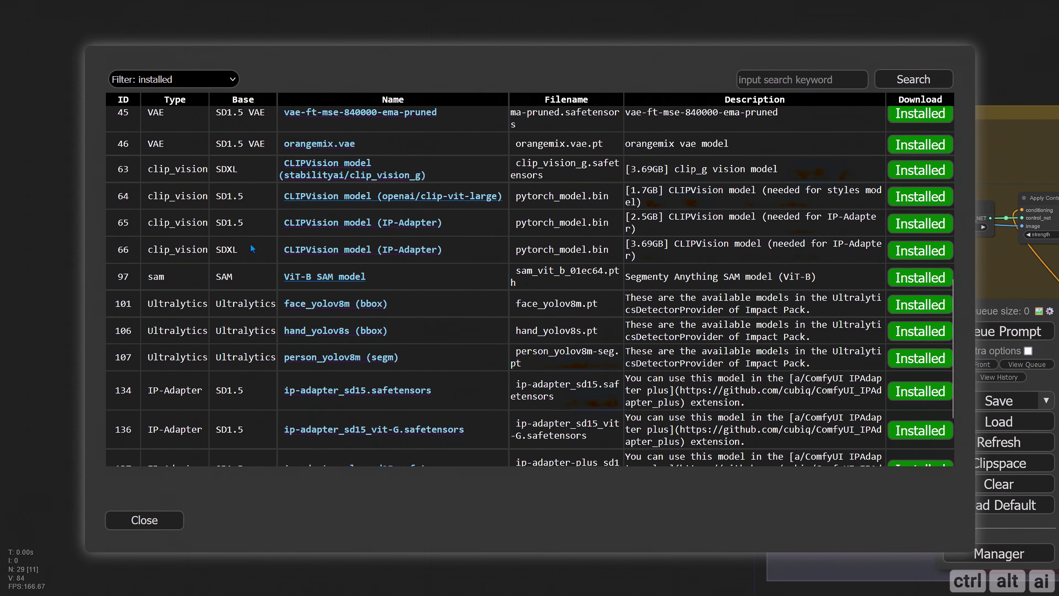
{"action": "left_click", "coordinate": [761, 81]}
{"action": "type", "text": "clip"}
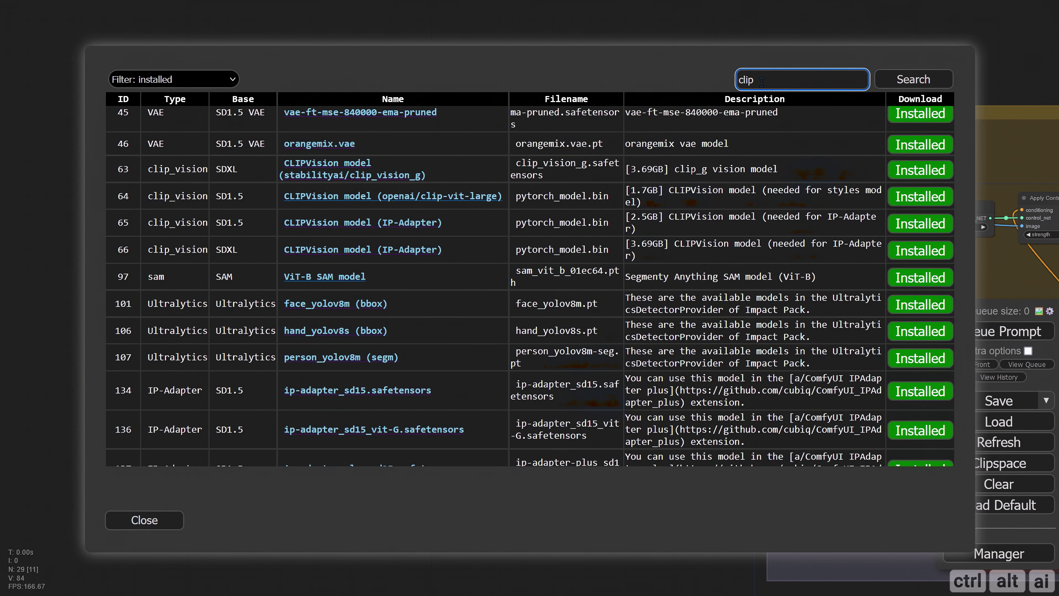
{"action": "type", "text": "vision"}
{"action": "left_click", "coordinate": [913, 79]}
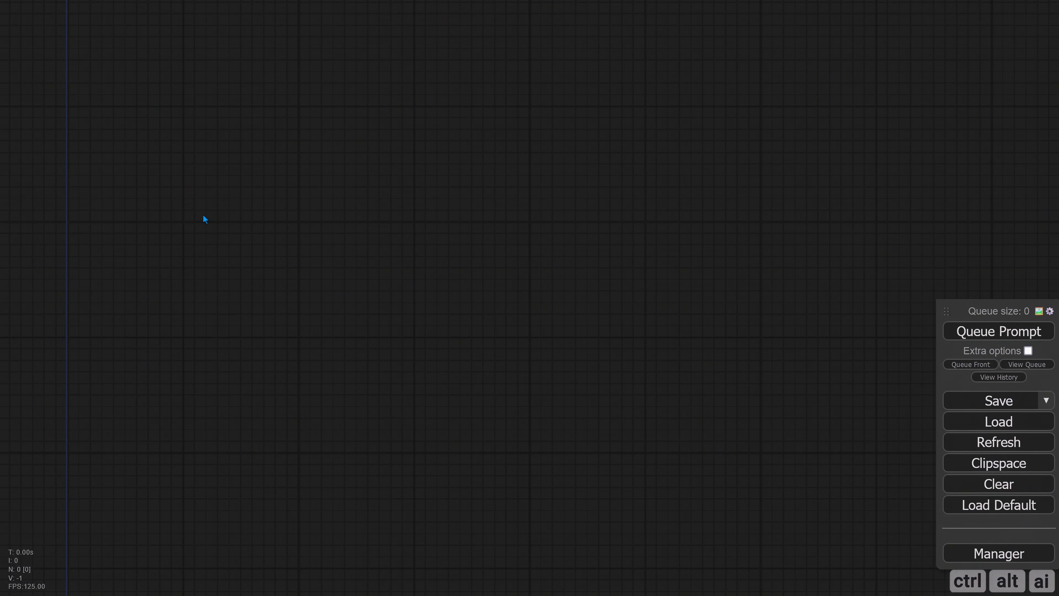
- Add a Load Checkpoint node to the empty canvas, place it and widen it so the checkpoint name is readable
{"action": "double_click", "coordinate": [219, 227]}
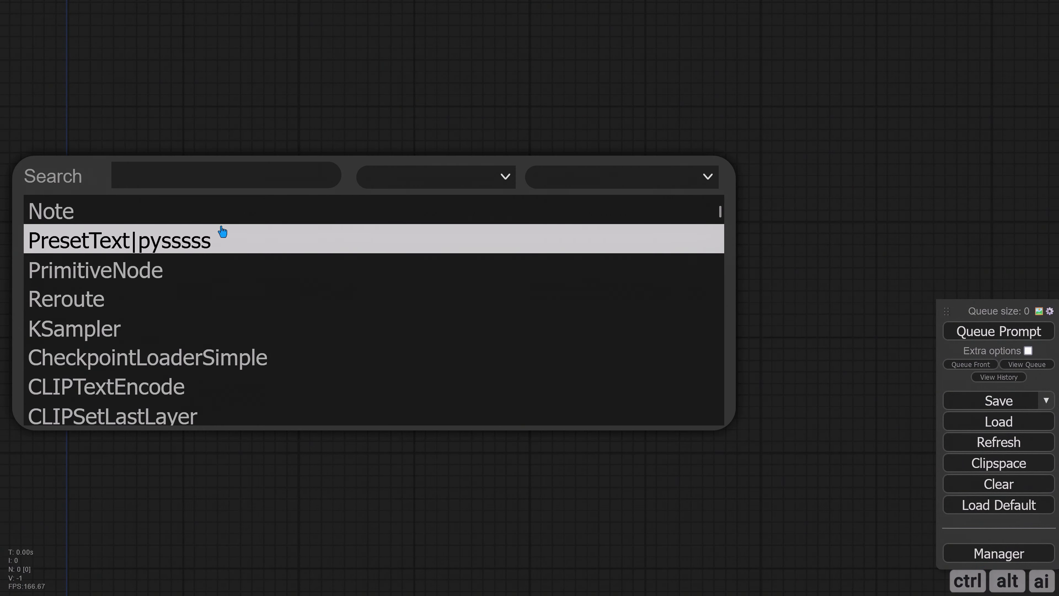
{"action": "type", "text": "load"}
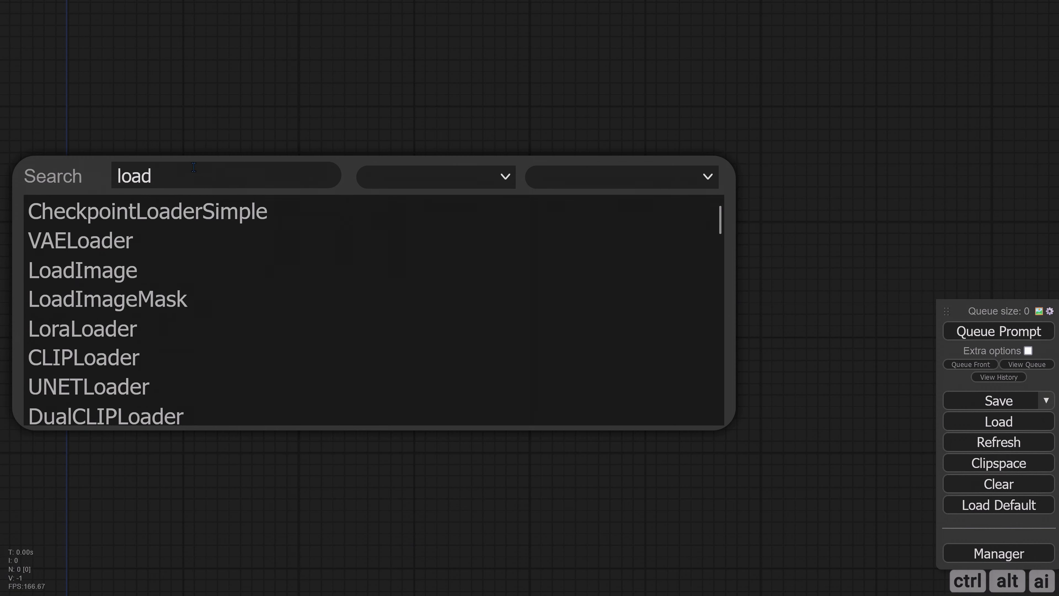
{"action": "left_click", "coordinate": [221, 215]}
{"action": "scroll", "coordinate": [194, 252], "scroll_direction": "down", "scroll_amount": 3}
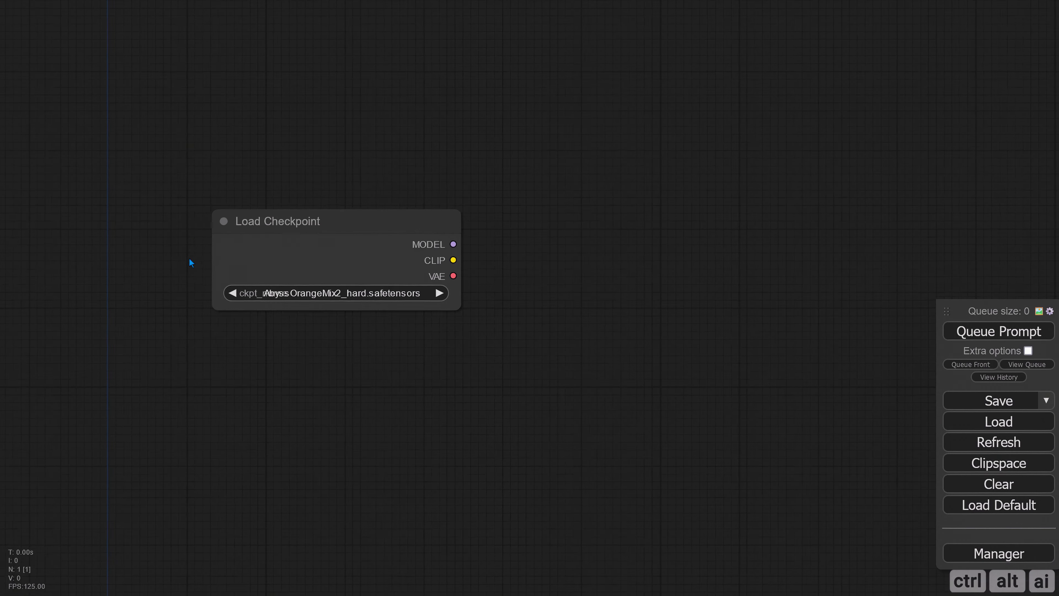
{"action": "left_click_drag", "start_coordinate": [267, 225], "coordinate": [201, 229]}
{"action": "left_click_drag", "start_coordinate": [374, 312], "coordinate": [427, 309]}
- Add a Load VAE node and place it directly below the Load Checkpoint node
{"action": "double_click", "coordinate": [310, 366]}
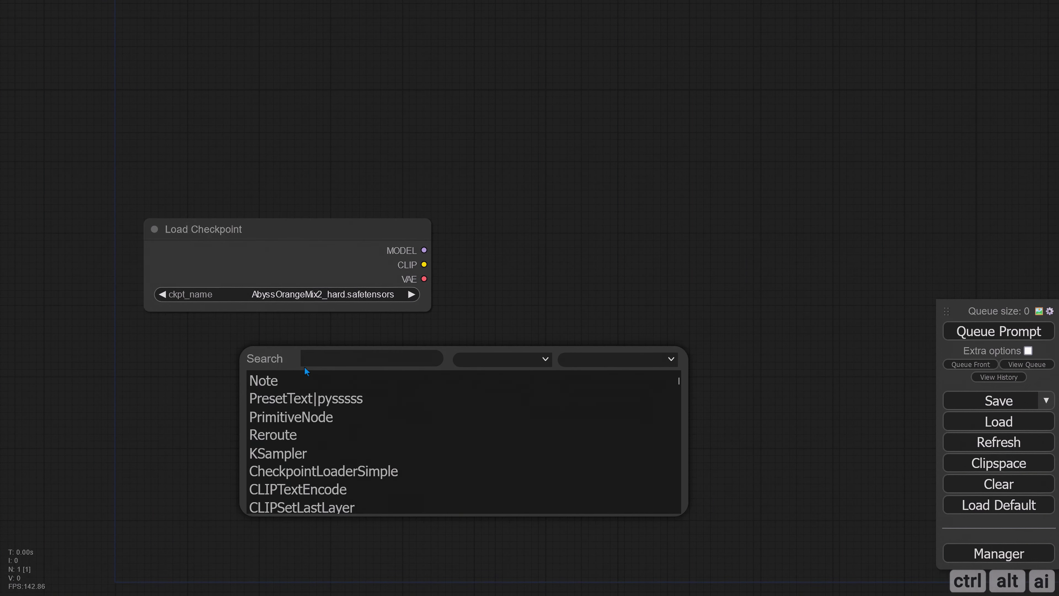
{"action": "type", "text": "vae"}
{"action": "left_click", "coordinate": [295, 435]}
{"action": "left_click_drag", "start_coordinate": [362, 367], "coordinate": [260, 357]}
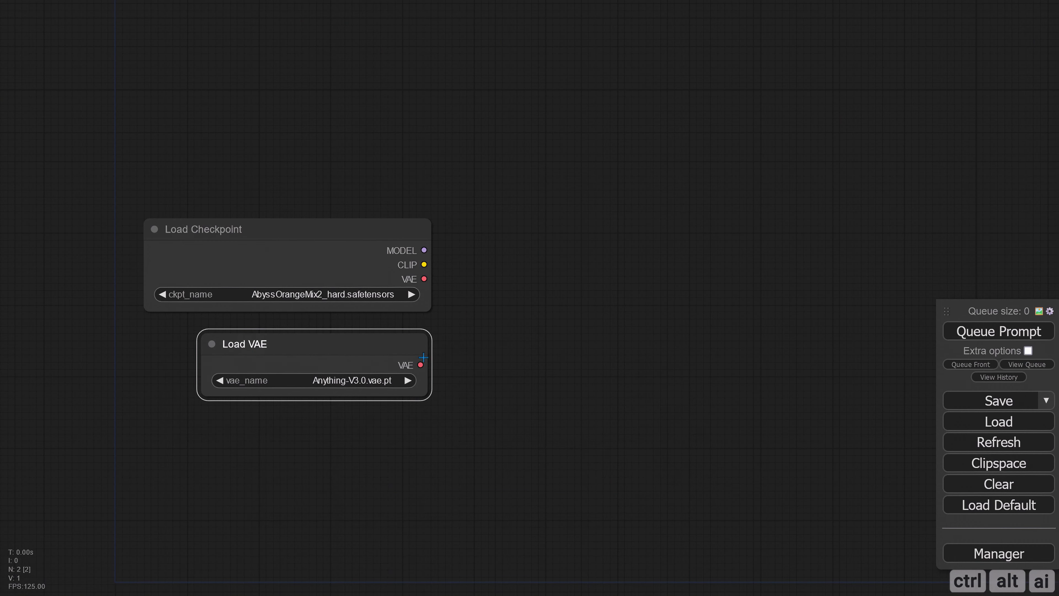
- Add two CLIP Text Encode (Prompt) nodes, one above the other, both fed by the Load Checkpoint node's CLIP output
{"action": "left_click_drag", "start_coordinate": [500, 358], "coordinate": [276, 376]}
{"action": "scroll", "coordinate": [309, 341], "scroll_direction": "down", "scroll_amount": 2}
{"action": "left_click_drag", "start_coordinate": [303, 329], "coordinate": [377, 217]}
{"action": "scroll", "coordinate": [375, 328], "scroll_direction": "down", "scroll_amount": 1}
{"action": "left_click", "coordinate": [380, 296]}
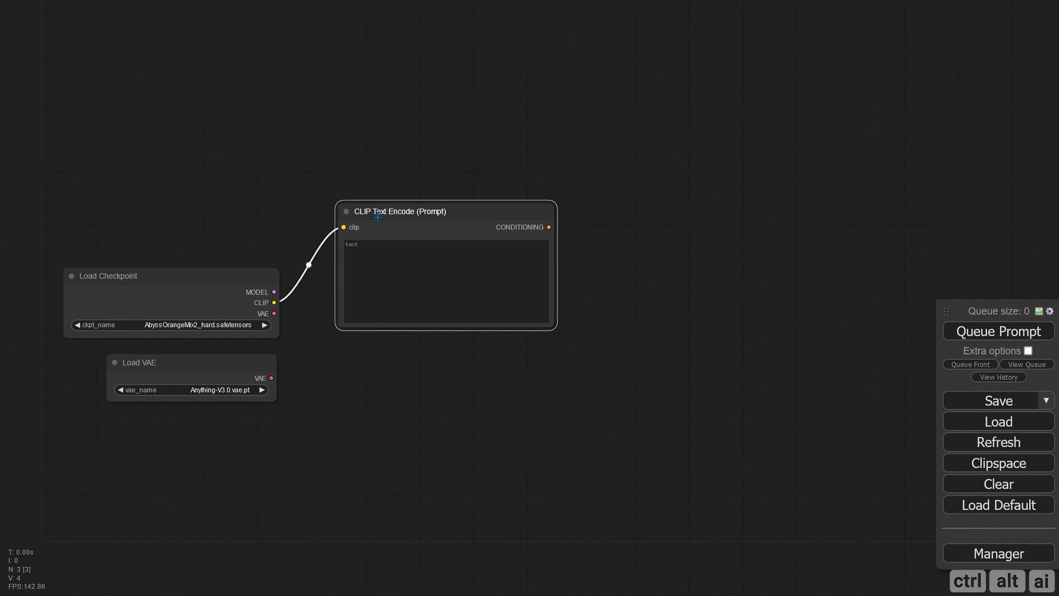
{"action": "left_click_drag", "start_coordinate": [378, 216], "coordinate": [380, 353], "text": "alt"}
{"action": "left_click_drag", "start_coordinate": [279, 304], "coordinate": [349, 367]}
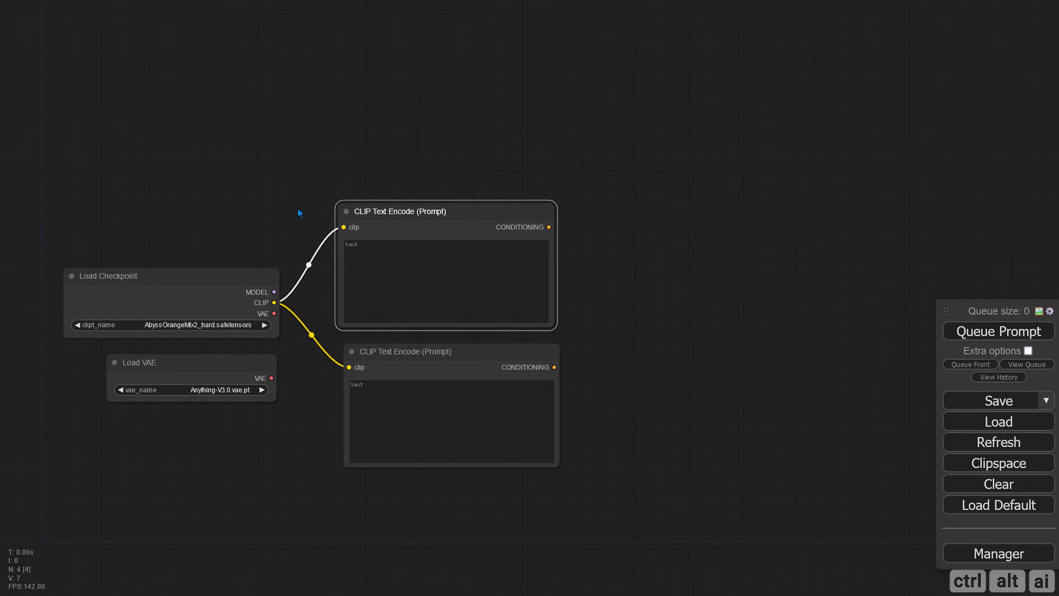
- Colour the upper CLIP Text Encode node green and the lower one red
{"action": "left_click_drag", "start_coordinate": [297, 208], "coordinate": [333, 205]}
{"action": "right_click", "coordinate": [403, 201]}
{"action": "left_click", "coordinate": [438, 367]}
{"action": "left_click", "coordinate": [510, 408]}
{"action": "right_click", "coordinate": [445, 351]}
{"action": "left_click", "coordinate": [467, 495]}
{"action": "left_click", "coordinate": [544, 479]}
- Enclose all four nodes in a new group and shift the green prompt node slightly down inside it
{"action": "left_click_drag", "start_coordinate": [177, 190], "coordinate": [257, 220]}
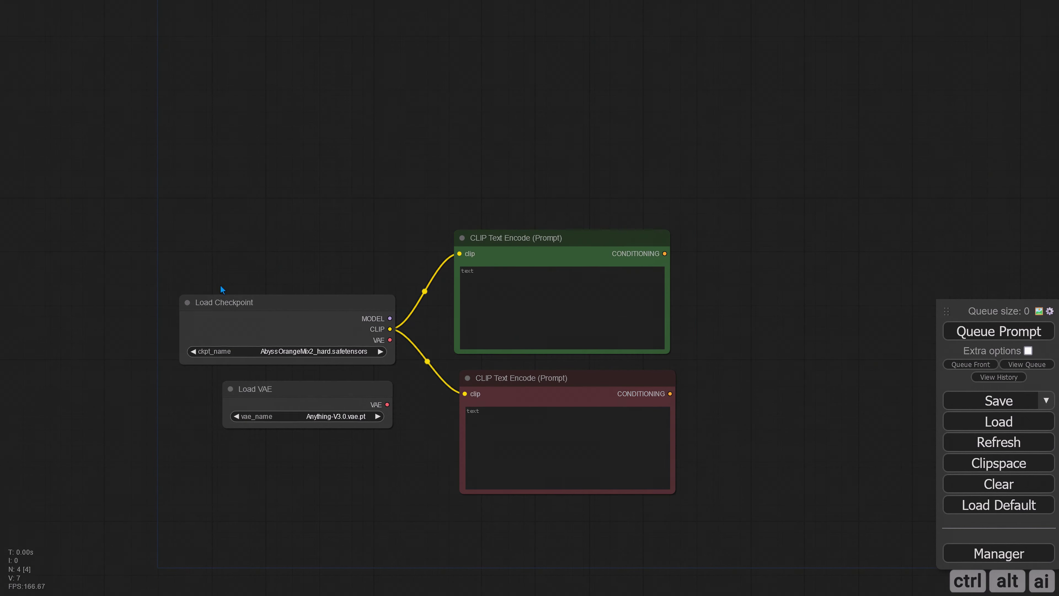
{"action": "key", "text": "ctrl+a"}
{"action": "right_click", "coordinate": [287, 226]}
{"action": "left_click", "coordinate": [329, 284]}
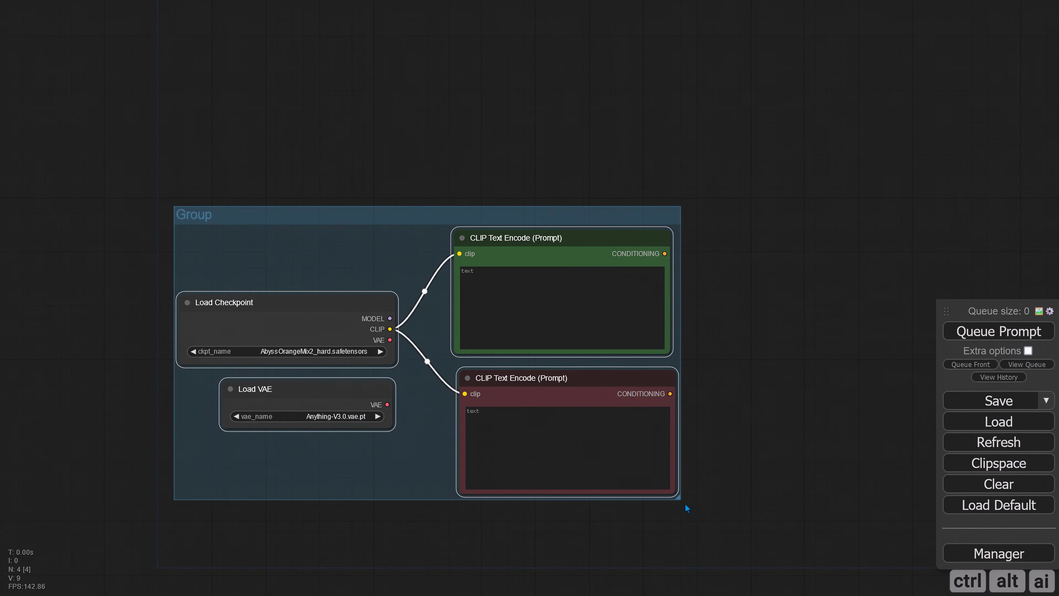
{"action": "left_click", "coordinate": [512, 248]}
- Title the new group "Checkpoint & Prompt"
{"action": "right_click", "coordinate": [184, 212]}
{"action": "left_click", "coordinate": [250, 429]}
{"action": "left_click", "coordinate": [315, 438]}
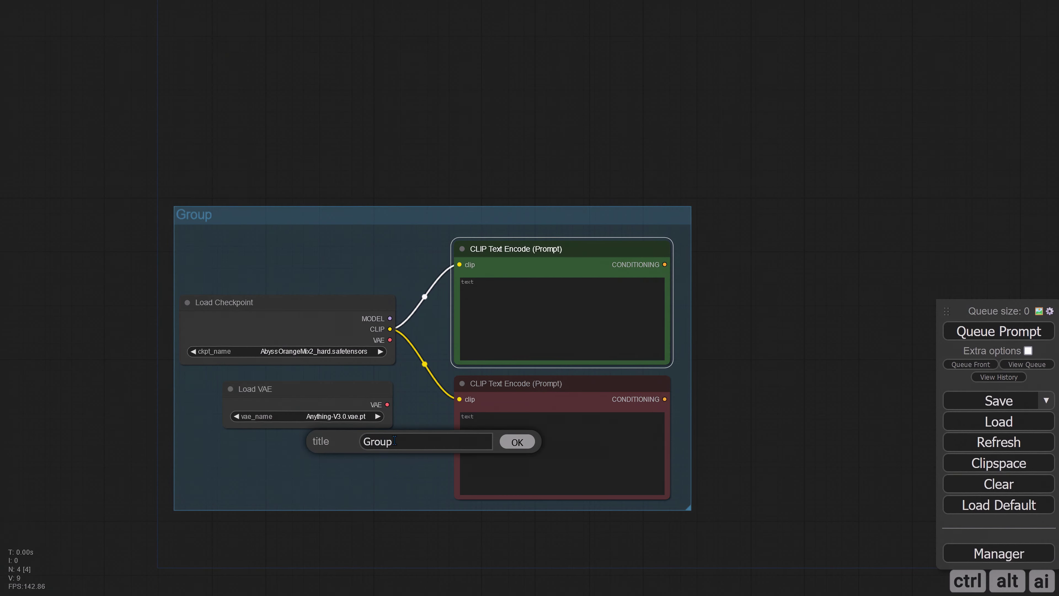
{"action": "type", "text": "Checkpoint & Prompt"}
{"action": "key", "text": "Return"}
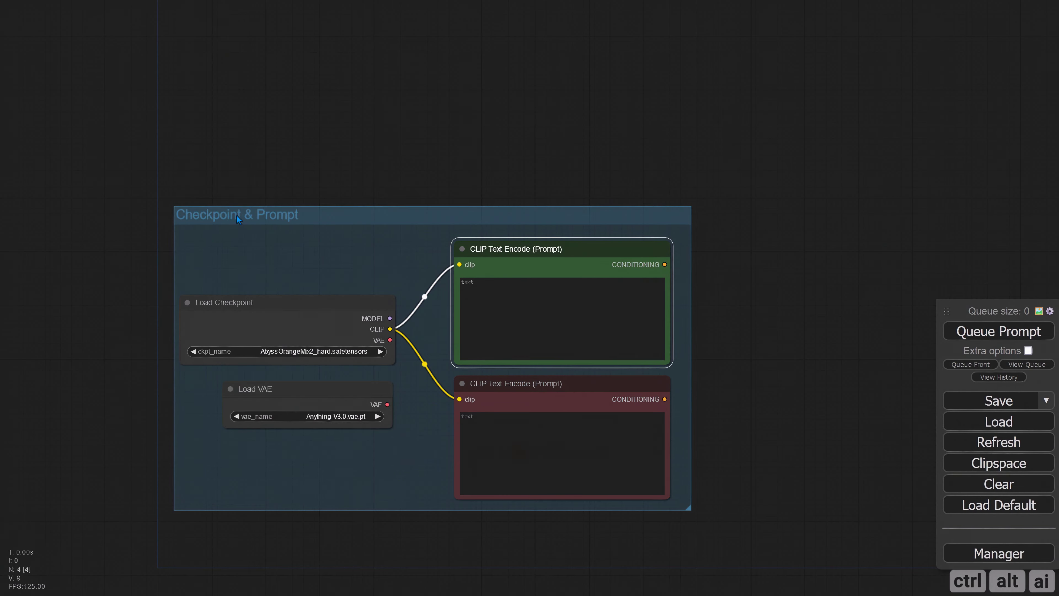
- Colour the Checkpoint & Prompt group purple and tidy the positions of its Load Checkpoint and Load VAE nodes
{"action": "right_click", "coordinate": [232, 213]}
{"action": "left_click", "coordinate": [250, 430]}
{"action": "left_click", "coordinate": [345, 462]}
{"action": "left_click", "coordinate": [432, 522]}
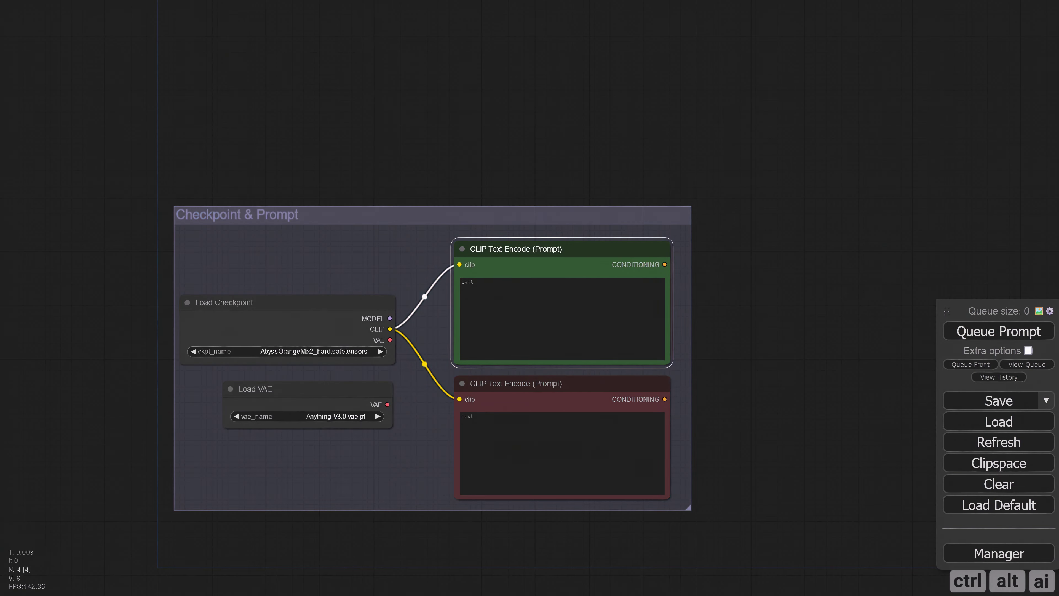
{"action": "left_click", "coordinate": [225, 302]}
{"action": "left_click", "coordinate": [255, 389]}
{"action": "left_click", "coordinate": [79, 127]}
- Add a Load Image node in the empty area above and left of the Checkpoint & Prompt group, and enlarge it
{"action": "left_click_drag", "start_coordinate": [155, 147], "coordinate": [429, 322]}
{"action": "left_click_drag", "start_coordinate": [192, 191], "coordinate": [264, 254]}
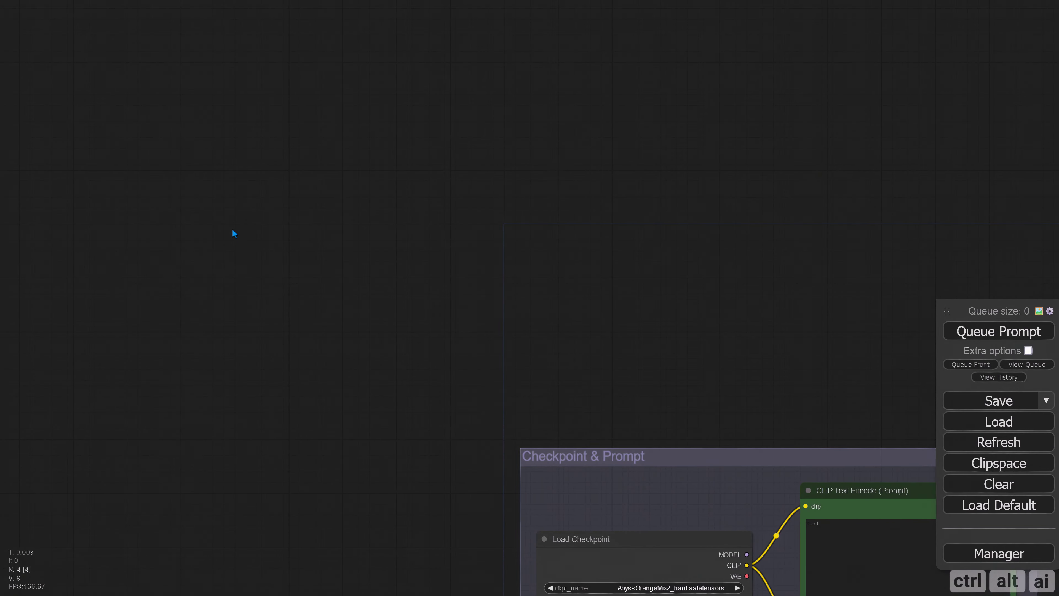
{"action": "double_click", "coordinate": [230, 219]}
{"action": "scroll", "coordinate": [234, 231], "scroll_direction": "down", "scroll_amount": 2}
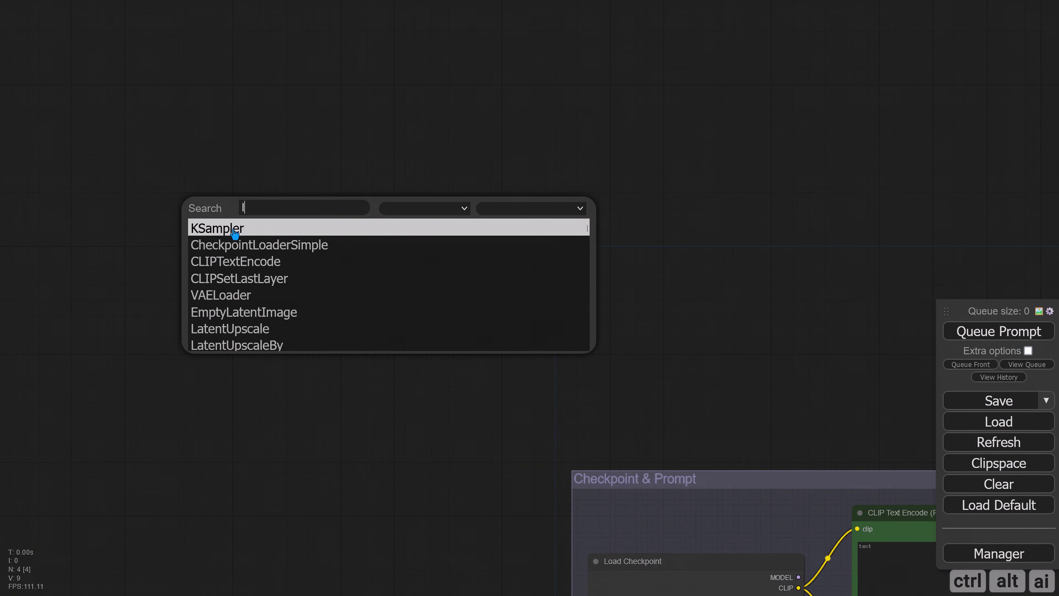
{"action": "type", "text": "loadim"}
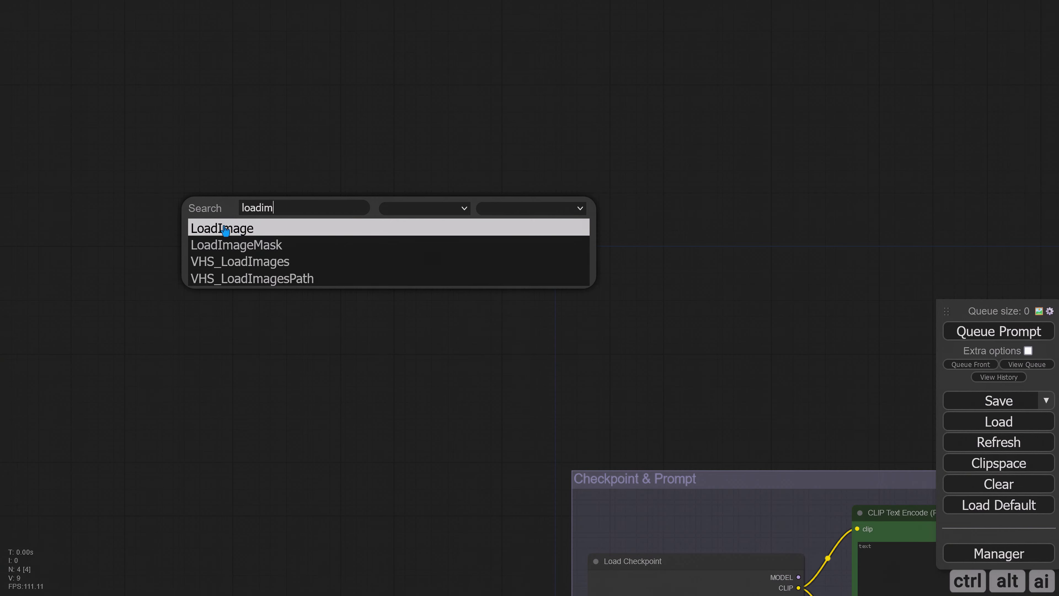
{"action": "left_click", "coordinate": [234, 229]}
{"action": "left_click_drag", "start_coordinate": [288, 207], "coordinate": [227, 200]}
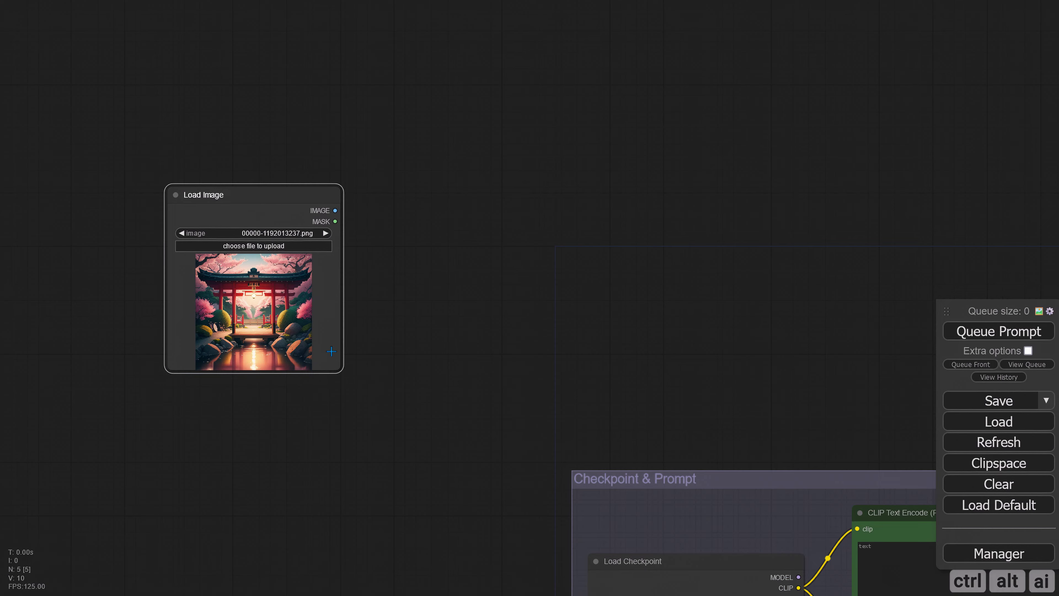
{"action": "left_click_drag", "start_coordinate": [337, 366], "coordinate": [422, 463]}
{"action": "left_click_drag", "start_coordinate": [294, 199], "coordinate": [232, 80]}
- Add an AIO Aux Preprocessor node beside the Load Image node and connect the loaded image to its image input
{"action": "left_click_drag", "start_coordinate": [444, 204], "coordinate": [338, 213]}
{"action": "double_click", "coordinate": [351, 159]}
{"action": "type", "text": "aio"}
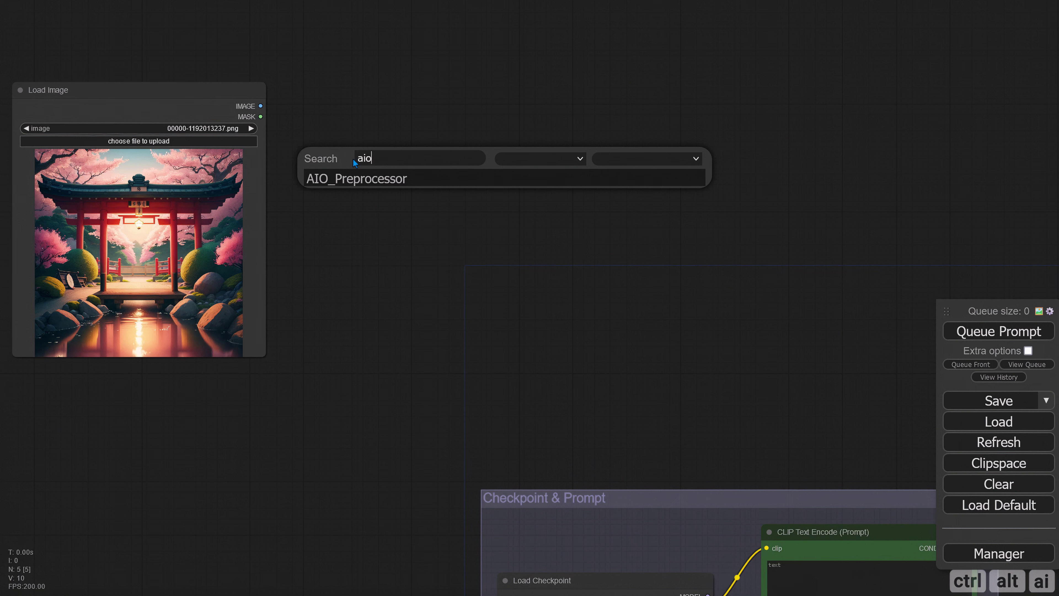
{"action": "left_click", "coordinate": [386, 182]}
{"action": "left_click_drag", "start_coordinate": [373, 115], "coordinate": [384, 123]}
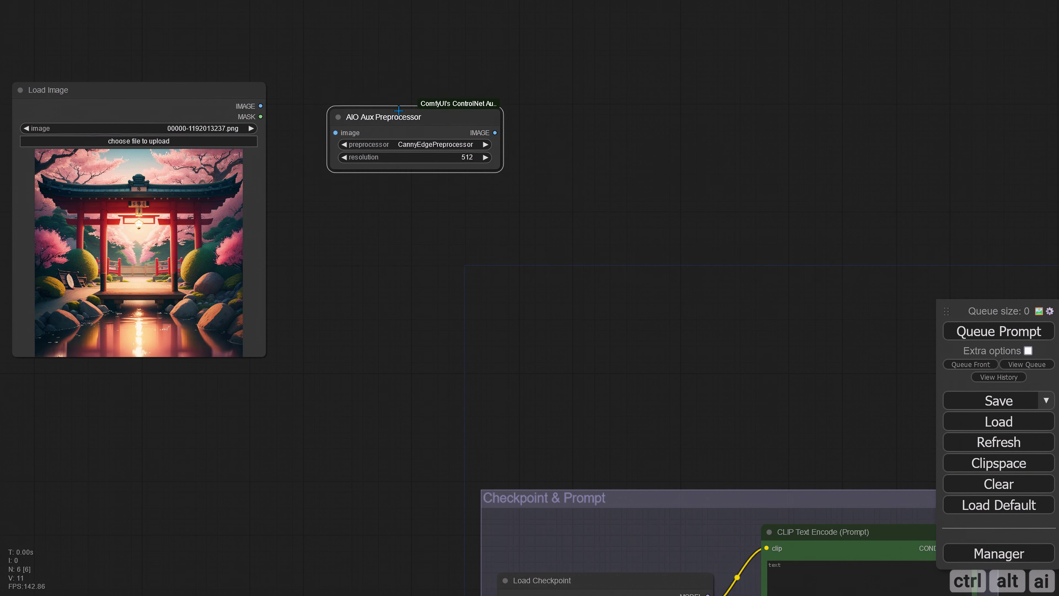
{"action": "left_click_drag", "start_coordinate": [259, 109], "coordinate": [334, 133]}
- Add an Image Resize node beside the AIO Aux Preprocessor node
{"action": "left_click_drag", "start_coordinate": [435, 236], "coordinate": [332, 257]}
{"action": "scroll", "coordinate": [431, 217], "scroll_direction": "down", "scroll_amount": 1}
{"action": "left_click_drag", "start_coordinate": [437, 179], "coordinate": [380, 228]}
{"action": "scroll", "coordinate": [378, 201], "scroll_direction": "up", "scroll_amount": 2}
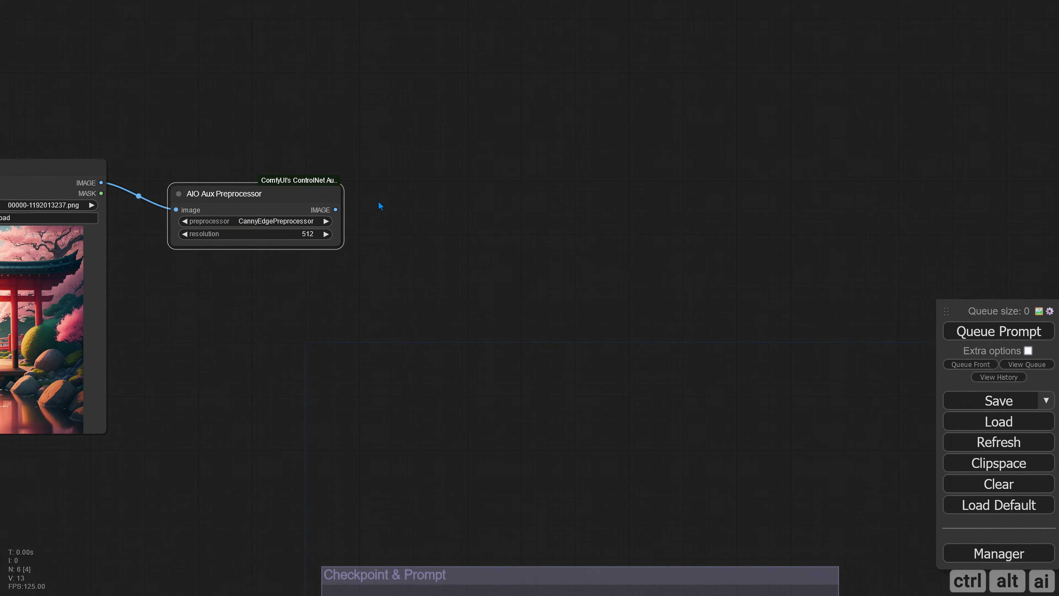
{"action": "double_click", "coordinate": [394, 196]}
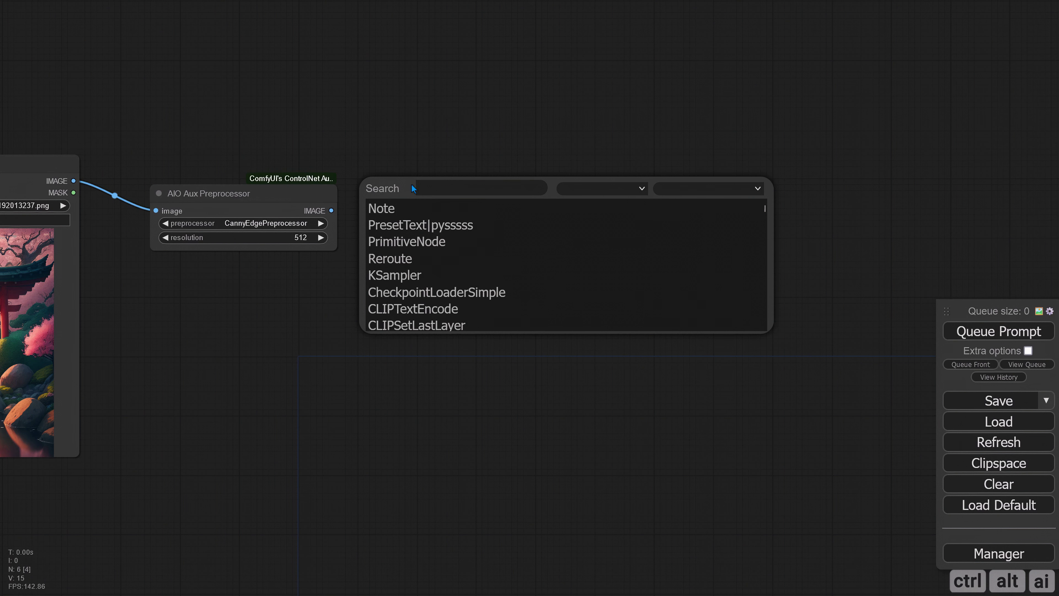
{"action": "type", "text": "images"}
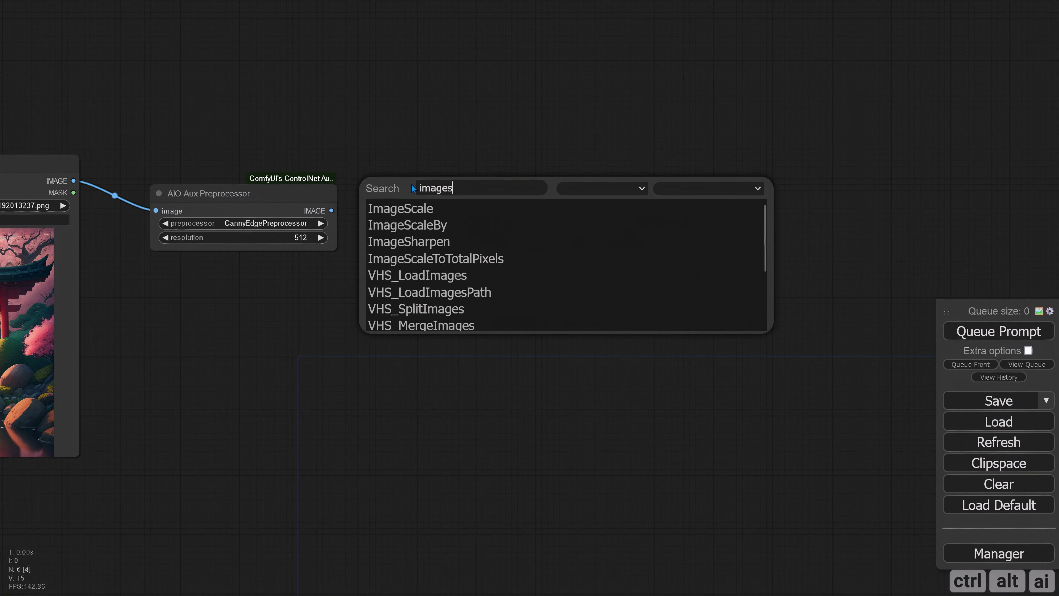
{"action": "key", "text": "BackSpace"}
{"action": "type", "text": "re"}
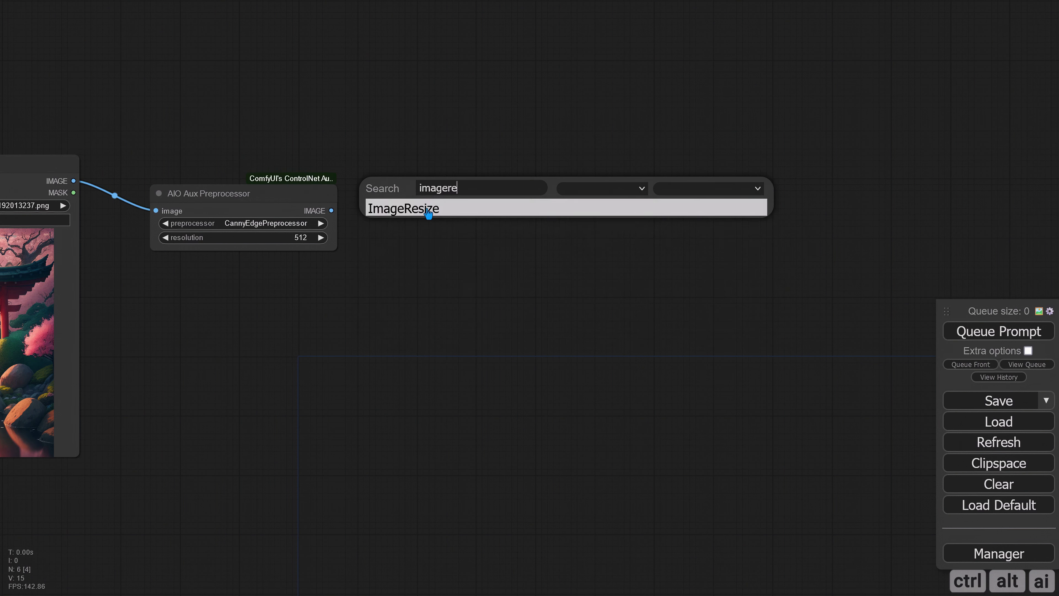
{"action": "left_click", "coordinate": [428, 208]}
{"action": "left_click_drag", "start_coordinate": [469, 181], "coordinate": [434, 170]}
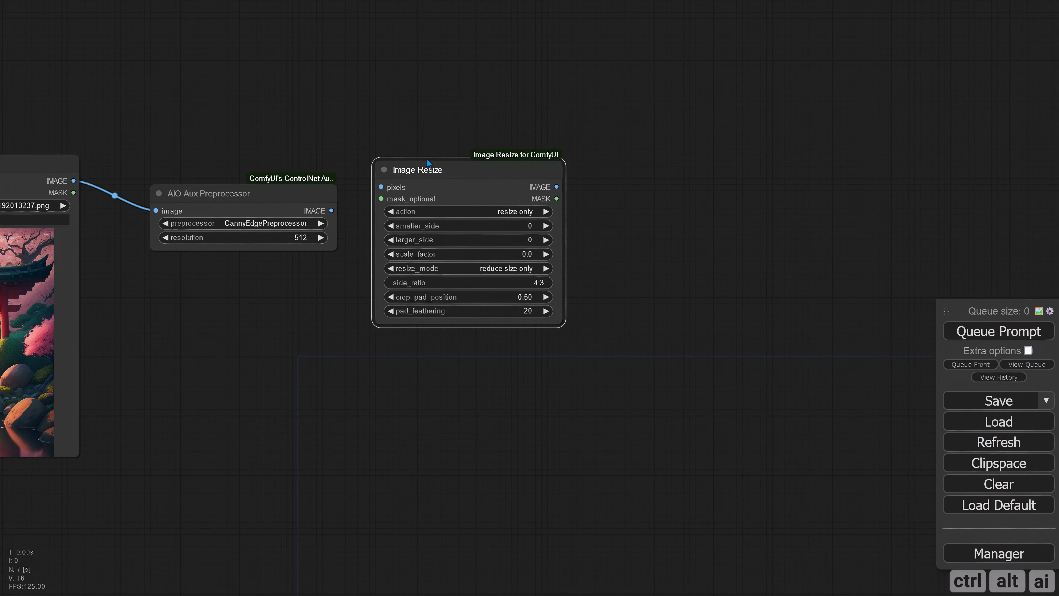
- Tidy the AIO Aux Preprocessor and Image Resize positions and connect the preprocessor's IMAGE output to the Image Resize pixels input
{"action": "left_click_drag", "start_coordinate": [211, 187], "coordinate": [169, 182]}
{"action": "left_click_drag", "start_coordinate": [421, 170], "coordinate": [361, 170]}
{"action": "left_click_drag", "start_coordinate": [291, 204], "coordinate": [322, 186]}
{"action": "left_click_drag", "start_coordinate": [643, 254], "coordinate": [493, 254]}
{"action": "left_click_drag", "start_coordinate": [269, 175], "coordinate": [266, 162]}
- Add a Preview Image node fed by the Image Resize IMAGE output and enlarge it
{"action": "scroll", "coordinate": [407, 194], "scroll_direction": "up", "scroll_amount": 1}
{"action": "left_click_drag", "start_coordinate": [407, 193], "coordinate": [329, 219]}
{"action": "scroll", "coordinate": [344, 213], "scroll_direction": "up", "scroll_amount": 1}
{"action": "left_click_drag", "start_coordinate": [244, 207], "coordinate": [329, 151]}
{"action": "left_click", "coordinate": [329, 261]}
{"action": "left_click_drag", "start_coordinate": [431, 178], "coordinate": [528, 390]}
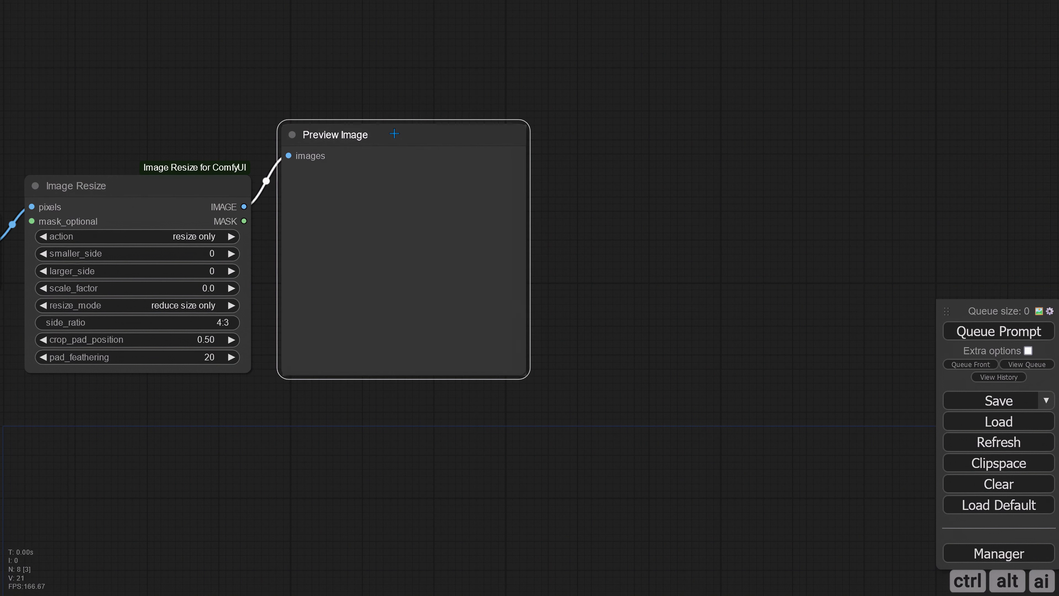
- Add a Load ControlNet Model node beyond the Preview Image node and widen it so the model name fits
{"action": "left_click_drag", "start_coordinate": [643, 226], "coordinate": [379, 224]}
{"action": "double_click", "coordinate": [364, 179]}
{"action": "type", "text": "control"}
{"action": "left_click", "coordinate": [369, 234]}
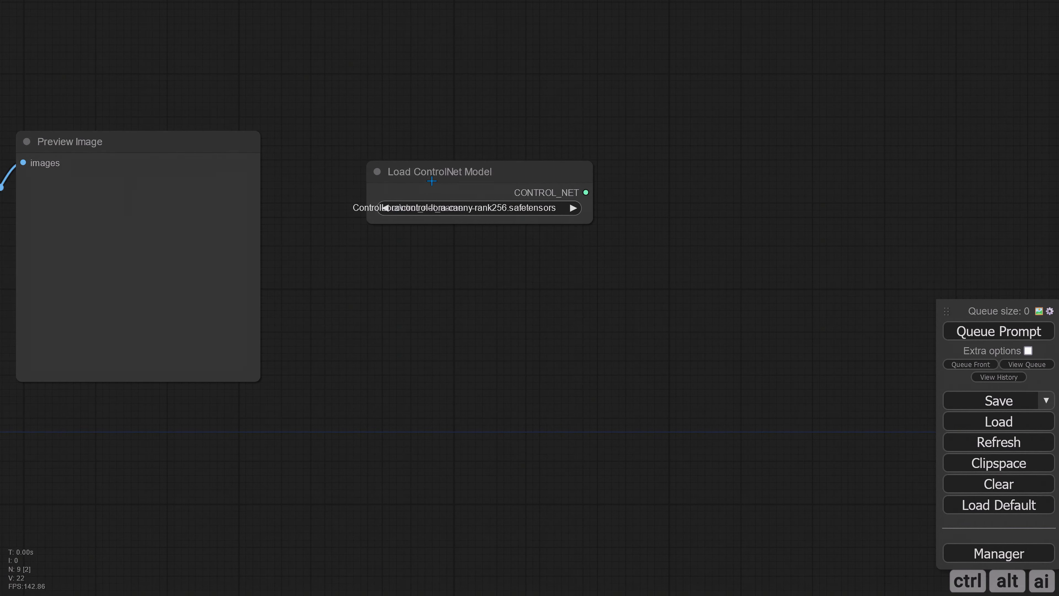
{"action": "left_click_drag", "start_coordinate": [432, 182], "coordinate": [376, 166]}
{"action": "left_click_drag", "start_coordinate": [537, 210], "coordinate": [656, 214]}
{"action": "left_click_drag", "start_coordinate": [592, 161], "coordinate": [568, 217]}
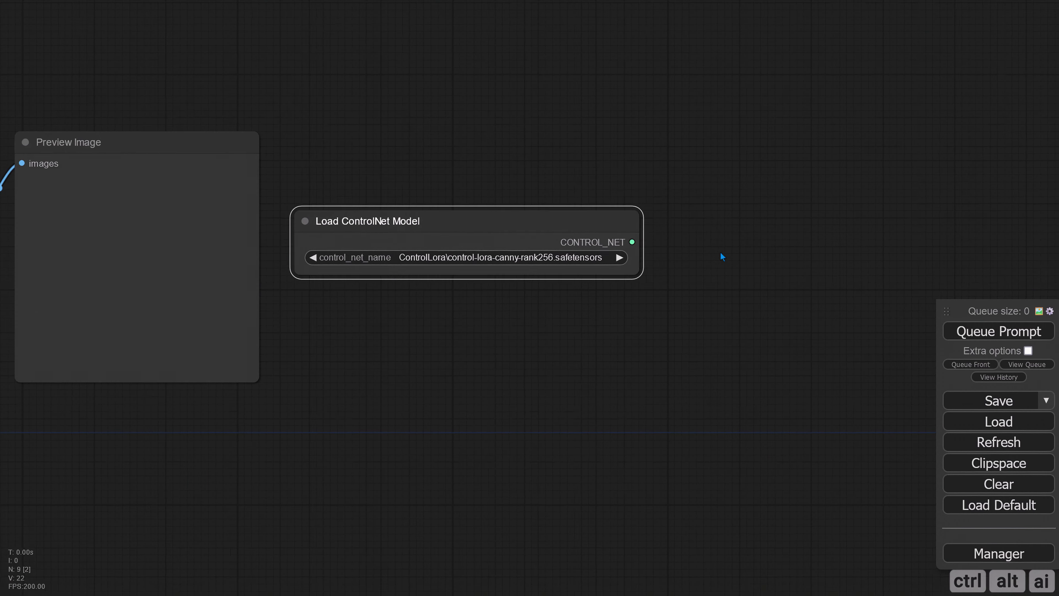
- Add a standard Apply ControlNet node beside the Load ControlNet Model node
{"action": "left_click_drag", "start_coordinate": [721, 256], "coordinate": [449, 239]}
{"action": "double_click", "coordinate": [424, 225]}
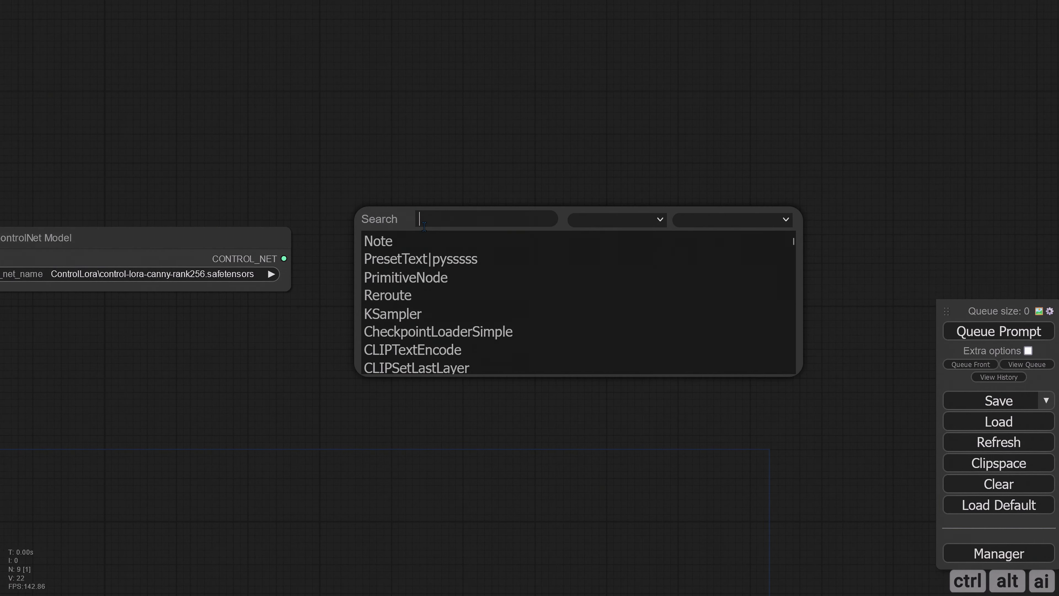
{"action": "type", "text": "control"}
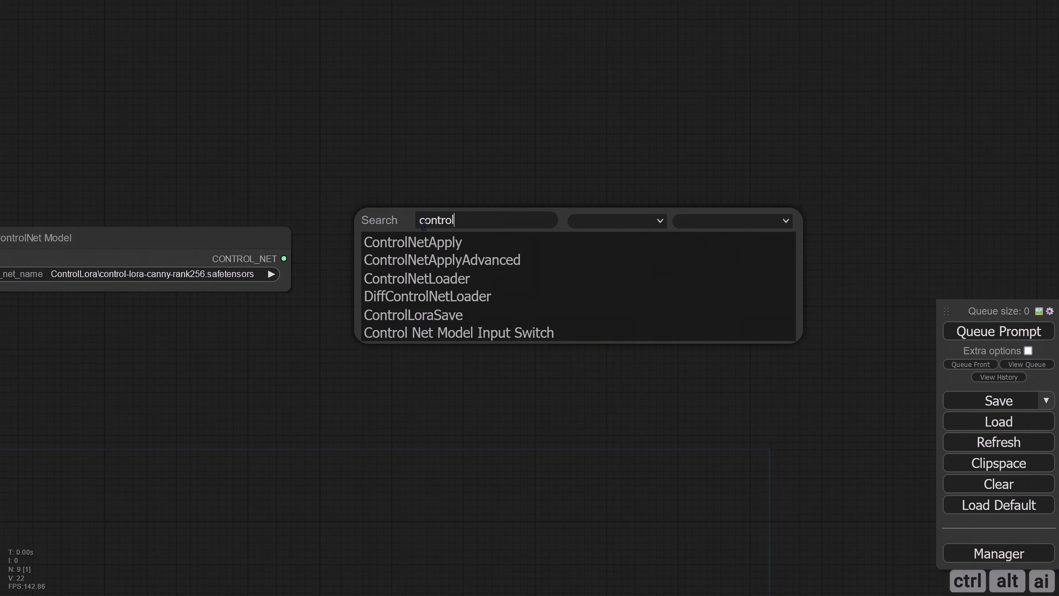
{"action": "key", "text": "Down"}
{"action": "key", "text": "Return"}
{"action": "left_click_drag", "start_coordinate": [443, 229], "coordinate": [363, 228]}
{"action": "left_click", "coordinate": [566, 339]}
- Add an Apply ControlNet (Advanced) node beside the Apply ControlNet node for comparison, and delete it
{"action": "left_click_drag", "start_coordinate": [632, 308], "coordinate": [517, 308]}
{"action": "double_click", "coordinate": [540, 256]}
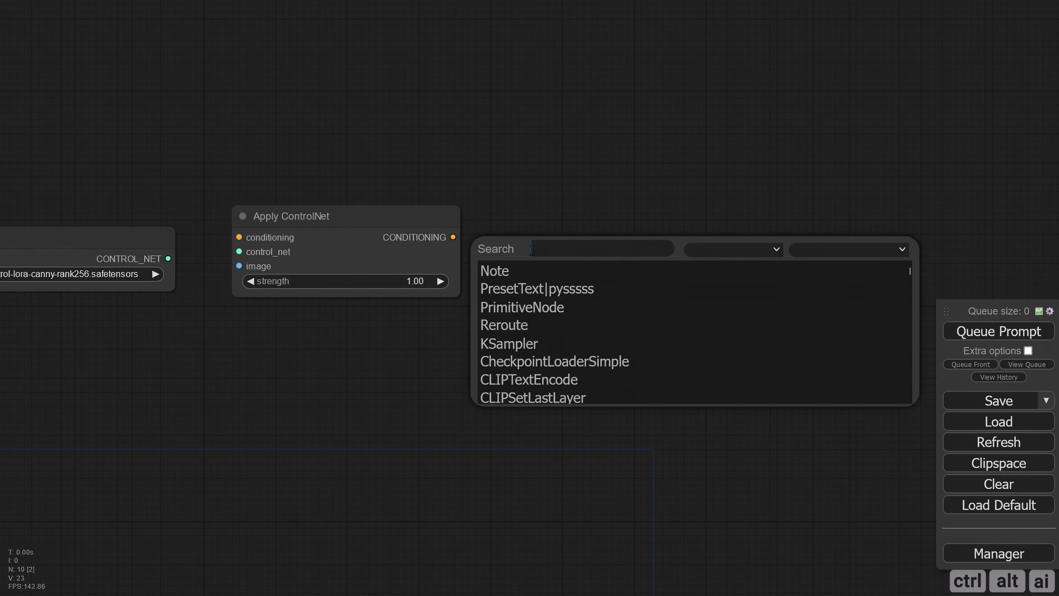
{"action": "type", "text": "control"}
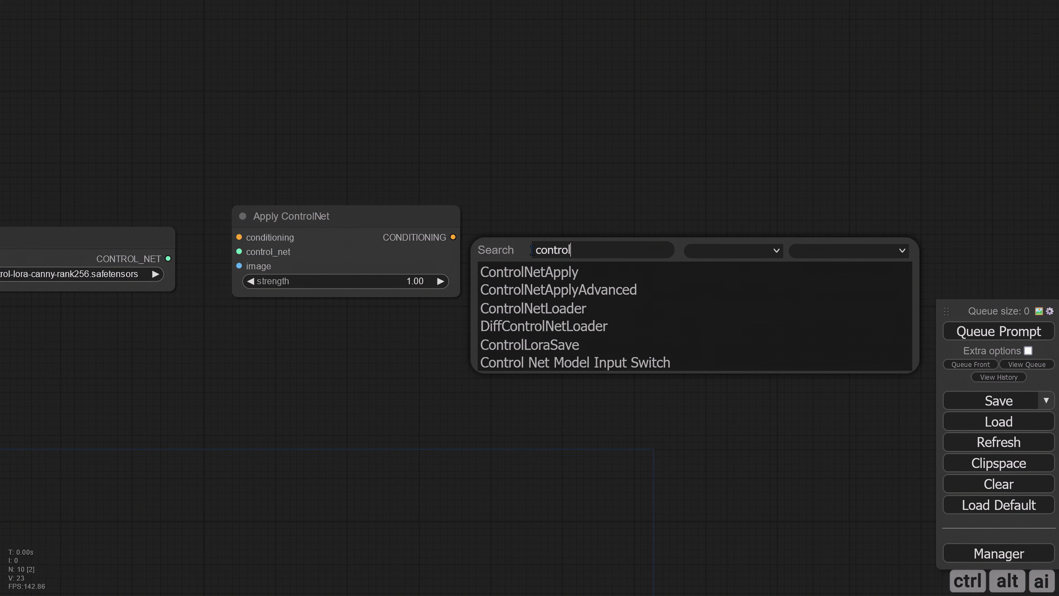
{"action": "left_click", "coordinate": [541, 290]}
{"action": "left_click_drag", "start_coordinate": [587, 251], "coordinate": [573, 194]}
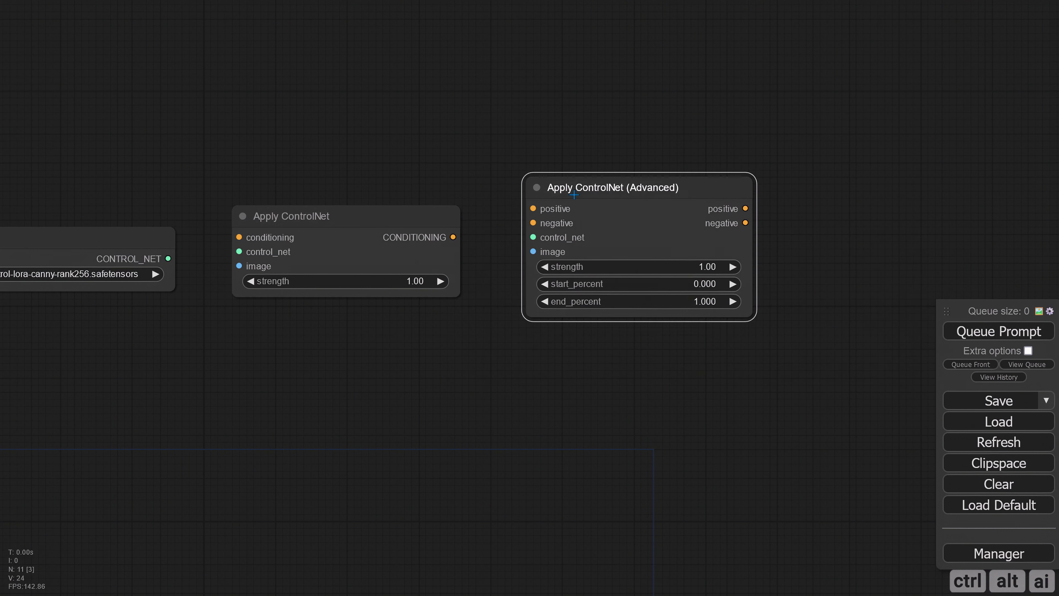
{"action": "left_click", "coordinate": [496, 344]}
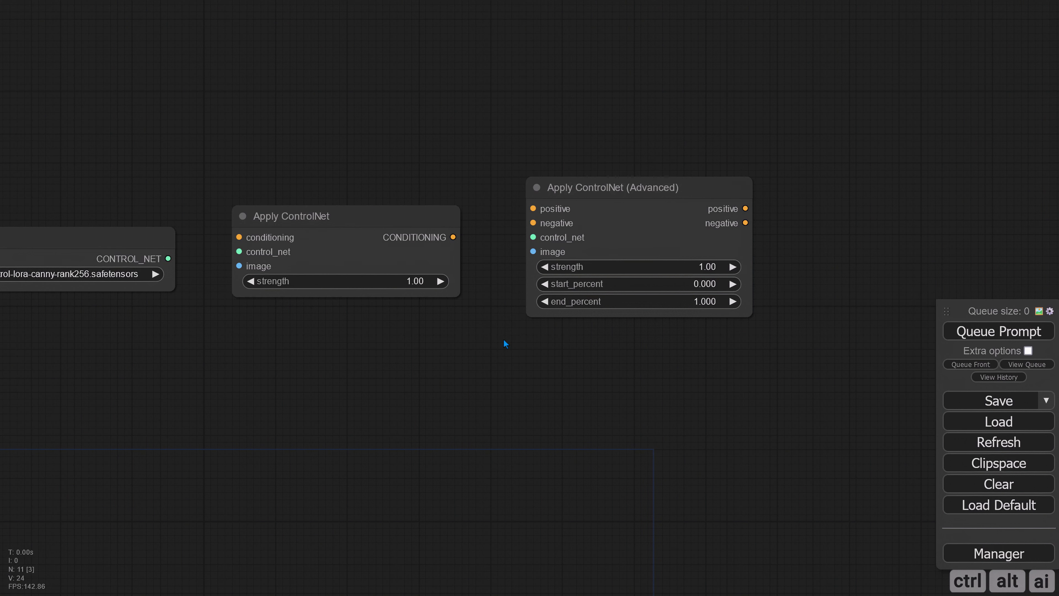
{"action": "left_click", "coordinate": [623, 198]}
{"action": "key", "text": "Delete"}
- Connect the loaded ControlNet model and the Image Resize IMAGE output to the control_net and image inputs of Apply ControlNet
{"action": "left_click_drag", "start_coordinate": [521, 239], "coordinate": [671, 250]}
{"action": "left_click_drag", "start_coordinate": [387, 256], "coordinate": [457, 249]}
{"action": "left_click_drag", "start_coordinate": [413, 341], "coordinate": [433, 362]}
{"action": "left_click_drag", "start_coordinate": [448, 210], "coordinate": [706, 202]}
{"action": "left_click_drag", "start_coordinate": [438, 178], "coordinate": [498, 161]}
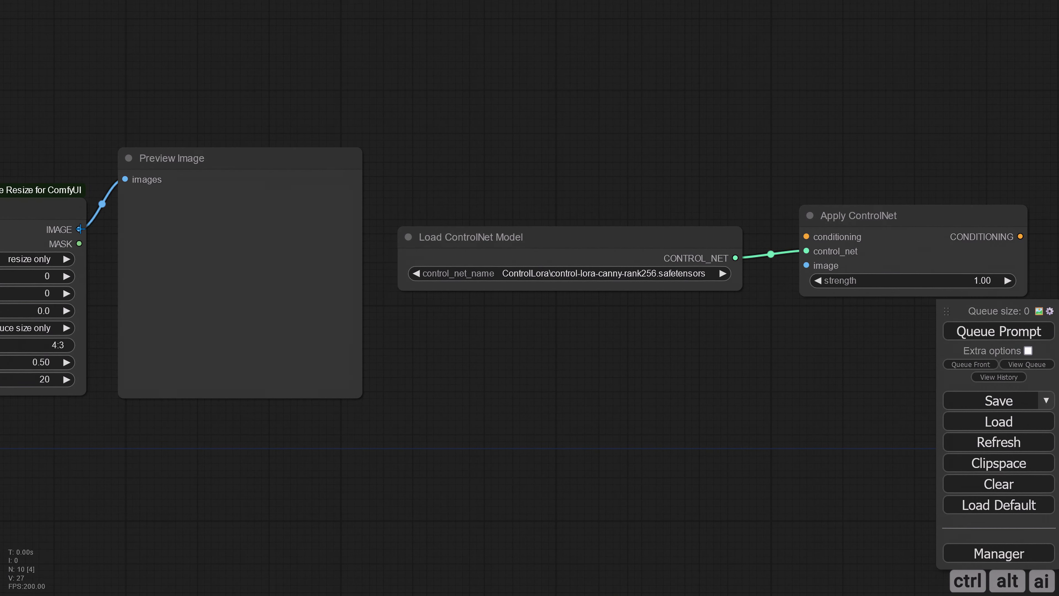
{"action": "left_click_drag", "start_coordinate": [79, 229], "coordinate": [803, 265]}
- Move the Load ControlNet Model and Apply ControlNet nodes closer to the Preview Image node
{"action": "left_click_drag", "start_coordinate": [744, 359], "coordinate": [627, 357]}
{"action": "scroll", "coordinate": [477, 388], "scroll_direction": "down", "scroll_amount": 5}
{"action": "left_click_drag", "start_coordinate": [167, 367], "coordinate": [53, 221]}
{"action": "scroll", "coordinate": [704, 132], "scroll_direction": "up", "scroll_amount": 1}
{"action": "left_click_drag", "start_coordinate": [651, 138], "coordinate": [635, 133]}
{"action": "left_click_drag", "start_coordinate": [760, 130], "coordinate": [730, 130]}
{"action": "scroll", "coordinate": [583, 192], "scroll_direction": "up", "scroll_amount": 1}
{"action": "left_click_drag", "start_coordinate": [584, 192], "coordinate": [652, 246]}
- Create a group around all nodes from Load Image to Apply ControlNet and size its frame to enclose them
{"action": "scroll", "coordinate": [477, 219], "scroll_direction": "down", "scroll_amount": 5}
{"action": "left_click_drag", "start_coordinate": [8, 175], "coordinate": [734, 251], "text": "ctrl"}
{"action": "right_click", "coordinate": [138, 164]}
{"action": "left_click", "coordinate": [167, 196]}
{"action": "left_click_drag", "start_coordinate": [830, 373], "coordinate": [843, 380]}
{"action": "left_click", "coordinate": [626, 271]}
- Tidy the positions of the nodes inside the new group and reduce the group frame's height to fit them
{"action": "left_click_drag", "start_coordinate": [480, 177], "coordinate": [479, 187]}
{"action": "left_click_drag", "start_coordinate": [96, 203], "coordinate": [102, 193]}
{"action": "left_click_drag", "start_coordinate": [239, 217], "coordinate": [243, 250]}
{"action": "left_click_drag", "start_coordinate": [360, 204], "coordinate": [358, 222]}
{"action": "left_click_drag", "start_coordinate": [480, 187], "coordinate": [480, 200]}
{"action": "left_click_drag", "start_coordinate": [766, 206], "coordinate": [765, 227]}
{"action": "left_click_drag", "start_coordinate": [669, 212], "coordinate": [671, 242]}
{"action": "left_click_drag", "start_coordinate": [96, 193], "coordinate": [96, 183]}
{"action": "left_click_drag", "start_coordinate": [217, 251], "coordinate": [217, 237]}
{"action": "left_click_drag", "start_coordinate": [358, 219], "coordinate": [360, 208]}
{"action": "left_click_drag", "start_coordinate": [842, 378], "coordinate": [840, 354]}
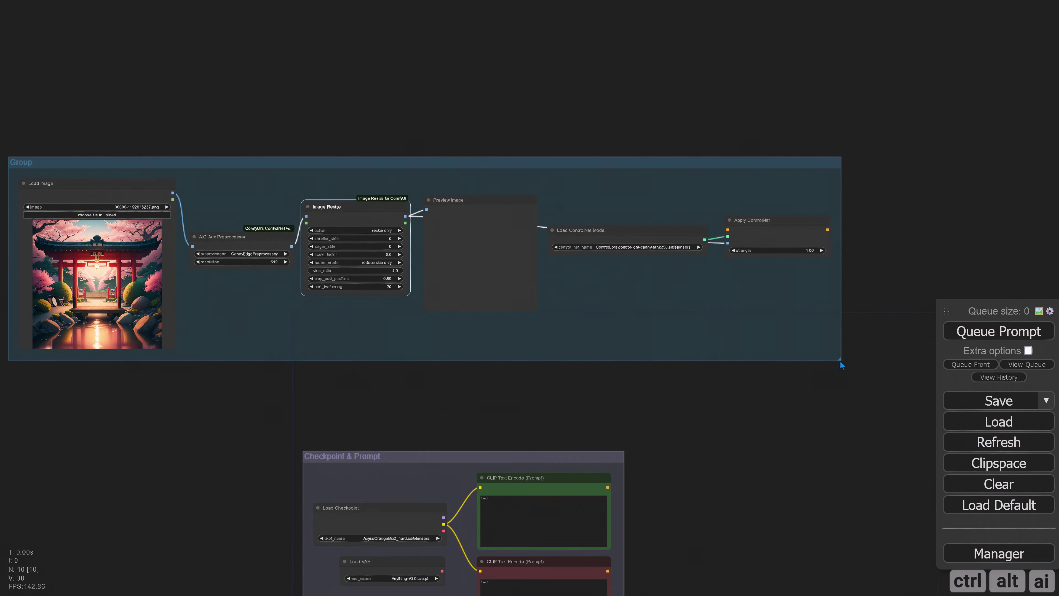
{"action": "left_click_drag", "start_coordinate": [766, 226], "coordinate": [765, 233]}
- Colour the new group yellow and title it "ControlNet Sketch"
{"action": "scroll", "coordinate": [292, 217], "scroll_direction": "up", "scroll_amount": 3}
{"action": "right_click", "coordinate": [151, 184]}
{"action": "left_click", "coordinate": [177, 400]}
{"action": "left_click", "coordinate": [325, 550]}
{"action": "right_click", "coordinate": [151, 186]}
{"action": "left_click", "coordinate": [177, 402]}
{"action": "left_click", "coordinate": [258, 412]}
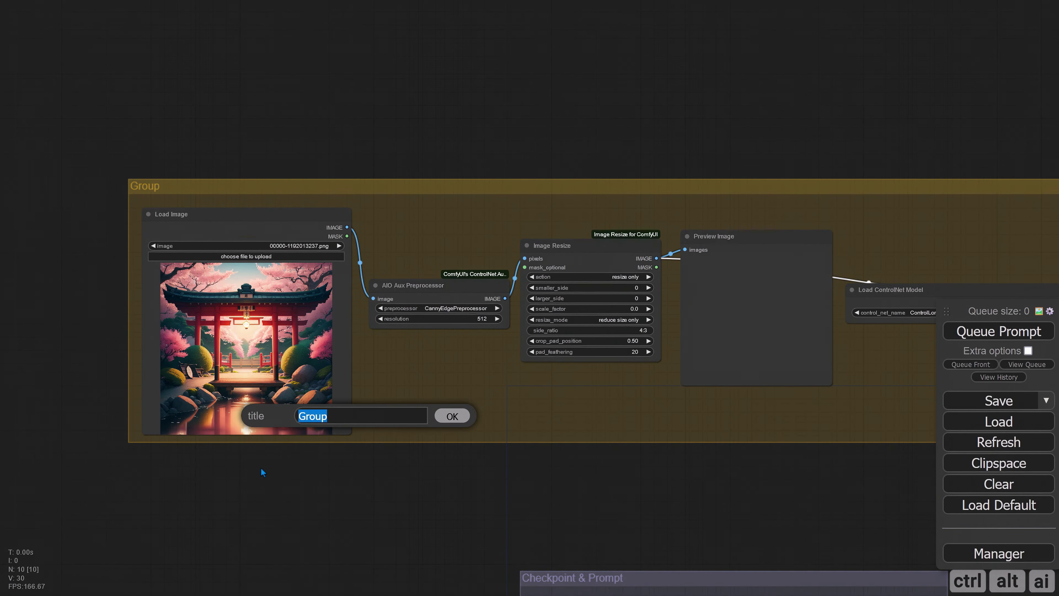
{"action": "type", "text": "ControlNet Sketch"}
{"action": "key", "text": "Return"}
- Move the ControlNet Sketch group directly above the Checkpoint & Prompt group, with their far edges aligned beside the CLIP Text Encode nodes
{"action": "mouse_move", "coordinate": [781, 481]}
{"action": "left_mouse_down"}
{"action": "mouse_move", "coordinate": [546, 445]}
{"action": "mouse_move", "coordinate": [388, 194]}
{"action": "left_mouse_up"}
{"action": "scroll", "coordinate": [510, 227], "scroll_direction": "down", "scroll_amount": 3}
{"action": "left_click_drag", "start_coordinate": [241, 237], "coordinate": [396, 350]}
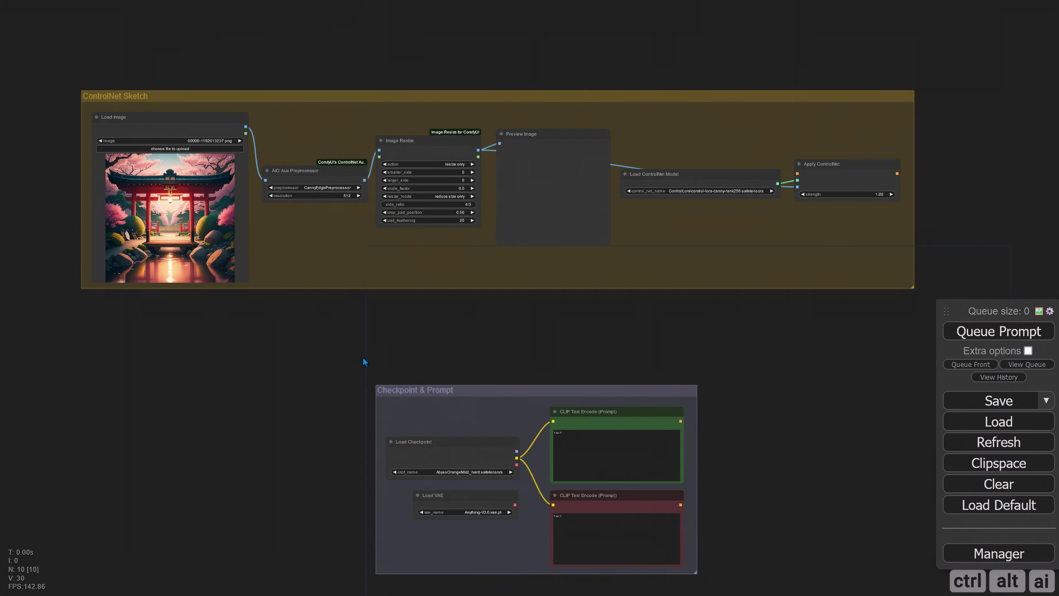
{"action": "left_click_drag", "start_coordinate": [459, 95], "coordinate": [242, 185]}
{"action": "left_click_drag", "start_coordinate": [326, 397], "coordinate": [527, 339]}
{"action": "left_click_drag", "start_coordinate": [909, 413], "coordinate": [526, 339]}
{"action": "left_click_drag", "start_coordinate": [684, 361], "coordinate": [617, 355]}
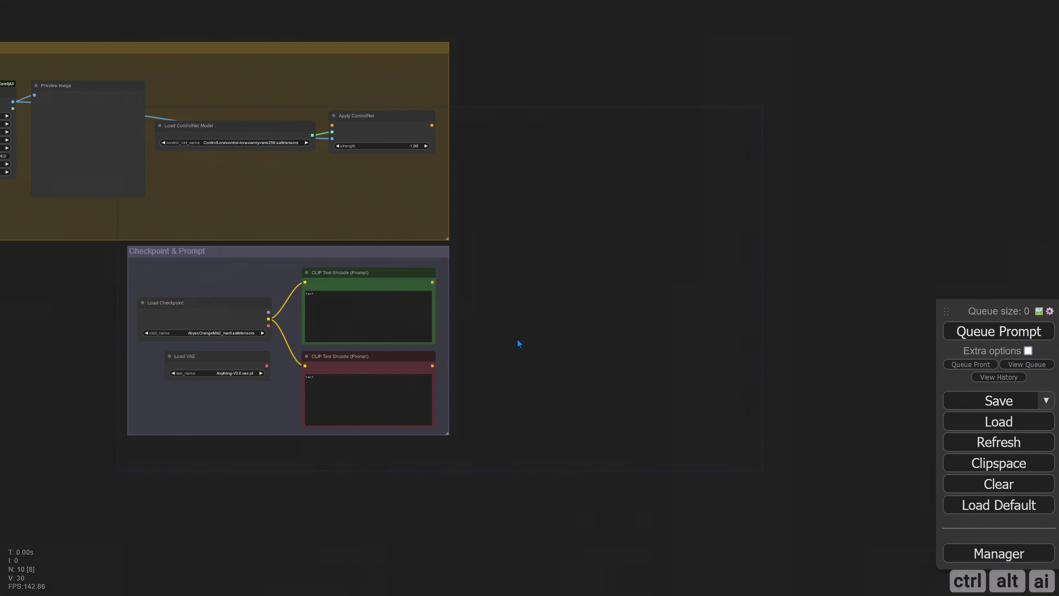
{"action": "left_click_drag", "start_coordinate": [529, 368], "coordinate": [773, 384]}
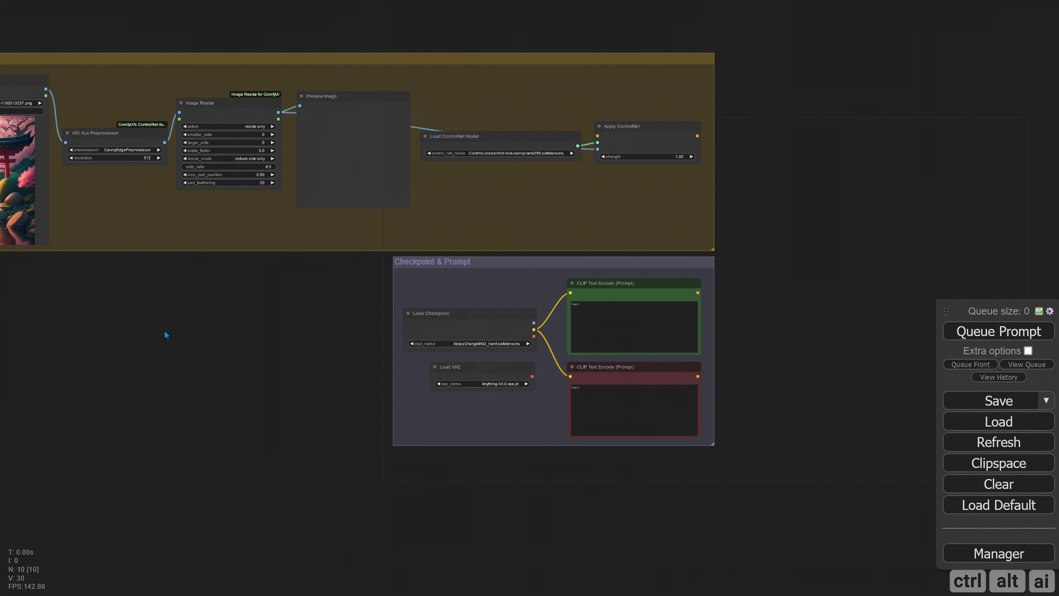
- Duplicate the Load Image and Image Resize nodes into the empty area beside the Checkpoint & Prompt group
{"action": "left_click_drag", "start_coordinate": [164, 330], "coordinate": [281, 335]}
{"action": "mouse_move", "coordinate": [53, 85]}
{"action": "left_mouse_down", "text": "alt"}
{"action": "mouse_move", "coordinate": [380, 184]}
{"action": "mouse_move", "coordinate": [945, 276]}
{"action": "mouse_move", "coordinate": [933, 283]}
{"action": "left_mouse_up", "text": "alt"}
{"action": "mouse_move", "coordinate": [911, 247]}
{"action": "left_mouse_down"}
{"action": "mouse_move", "coordinate": [624, 194]}
{"action": "mouse_move", "coordinate": [740, 196]}
{"action": "mouse_move", "coordinate": [731, 186]}
{"action": "left_mouse_up"}
{"action": "left_click_drag", "start_coordinate": [183, 81], "coordinate": [940, 221]}
{"action": "left_click_drag", "start_coordinate": [836, 176], "coordinate": [555, 126]}
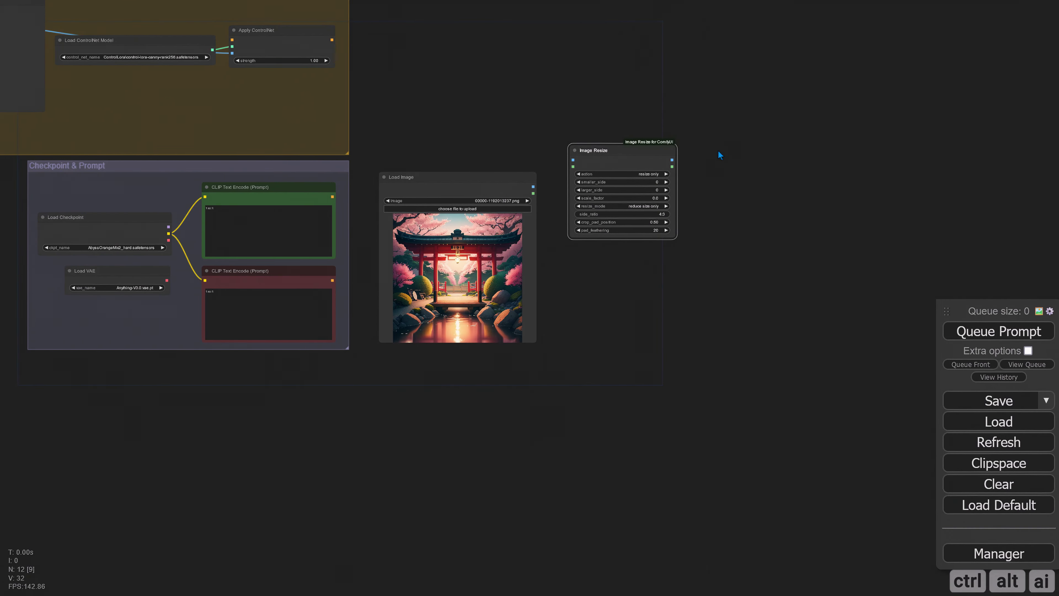
{"action": "left_click_drag", "start_coordinate": [718, 151], "coordinate": [696, 164]}
{"action": "left_click_drag", "start_coordinate": [591, 161], "coordinate": [493, 209]}
{"action": "left_click_drag", "start_coordinate": [473, 252], "coordinate": [450, 237]}
- Connect the copied Load Image node's IMAGE output to the pixels input of the copied Image Resize node
{"action": "scroll", "coordinate": [452, 240], "scroll_direction": "up", "scroll_amount": 6}
{"action": "left_click_drag", "start_coordinate": [373, 237], "coordinate": [294, 227]}
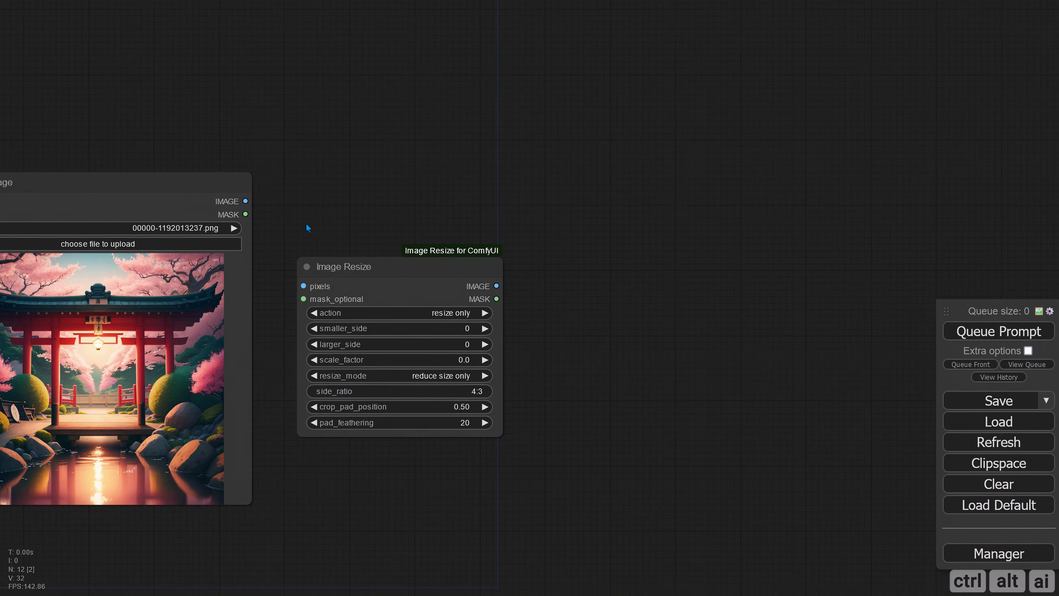
{"action": "left_click_drag", "start_coordinate": [245, 201], "coordinate": [303, 286]}
- Duplicate the Preview Image node beside the copied Image Resize node and connect the resized image to it
{"action": "scroll", "coordinate": [377, 249], "scroll_direction": "down", "scroll_amount": 3}
{"action": "scroll", "coordinate": [350, 238], "scroll_direction": "down", "scroll_amount": 5}
{"action": "left_click_drag", "start_coordinate": [302, 164], "coordinate": [511, 191]}
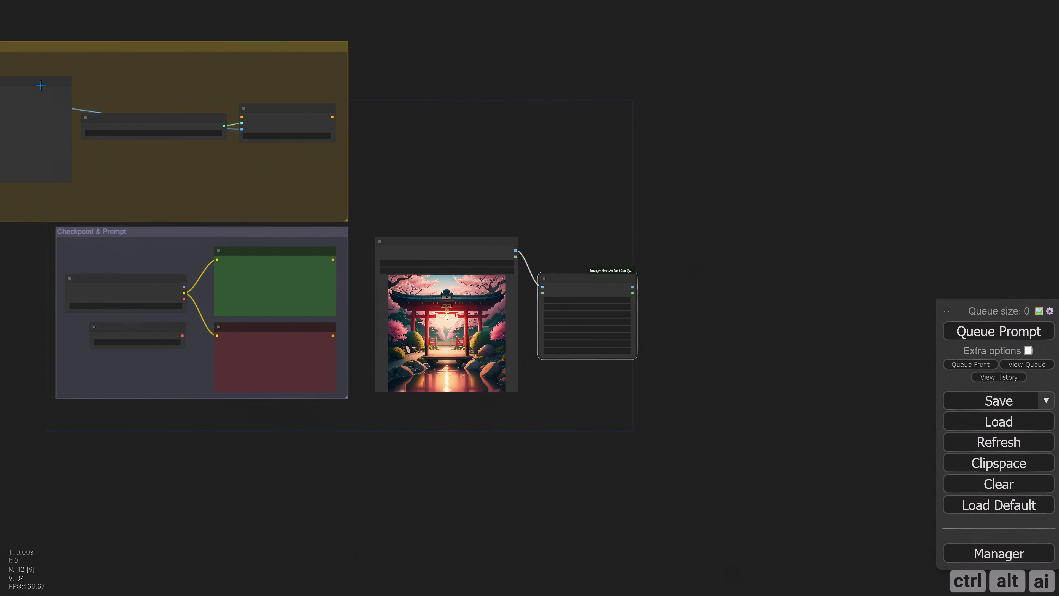
{"action": "mouse_move", "coordinate": [35, 87]}
{"action": "left_mouse_down", "text": "alt"}
{"action": "mouse_move", "coordinate": [589, 194]}
{"action": "mouse_move", "coordinate": [716, 274]}
{"action": "left_mouse_up", "text": "alt"}
{"action": "left_click_drag", "start_coordinate": [662, 429], "coordinate": [386, 410]}
{"action": "scroll", "coordinate": [400, 320], "scroll_direction": "up", "scroll_amount": 8}
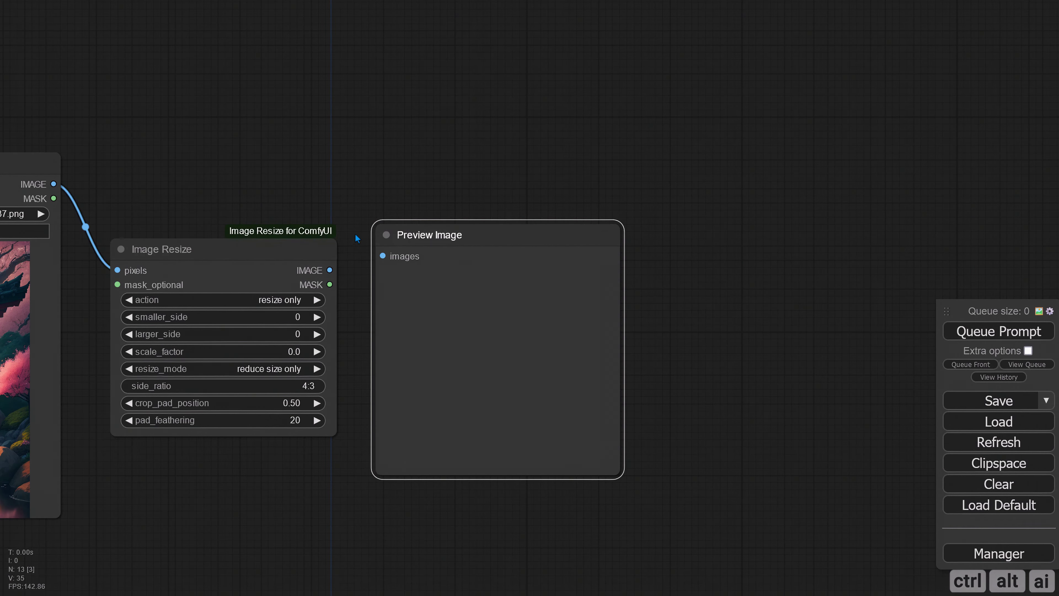
{"action": "left_click_drag", "start_coordinate": [357, 221], "coordinate": [339, 211]}
{"action": "mouse_move", "coordinate": [313, 259]}
{"action": "left_mouse_down"}
{"action": "mouse_move", "coordinate": [352, 238]}
{"action": "mouse_move", "coordinate": [414, 261]}
{"action": "mouse_move", "coordinate": [414, 308]}
{"action": "left_mouse_up"}
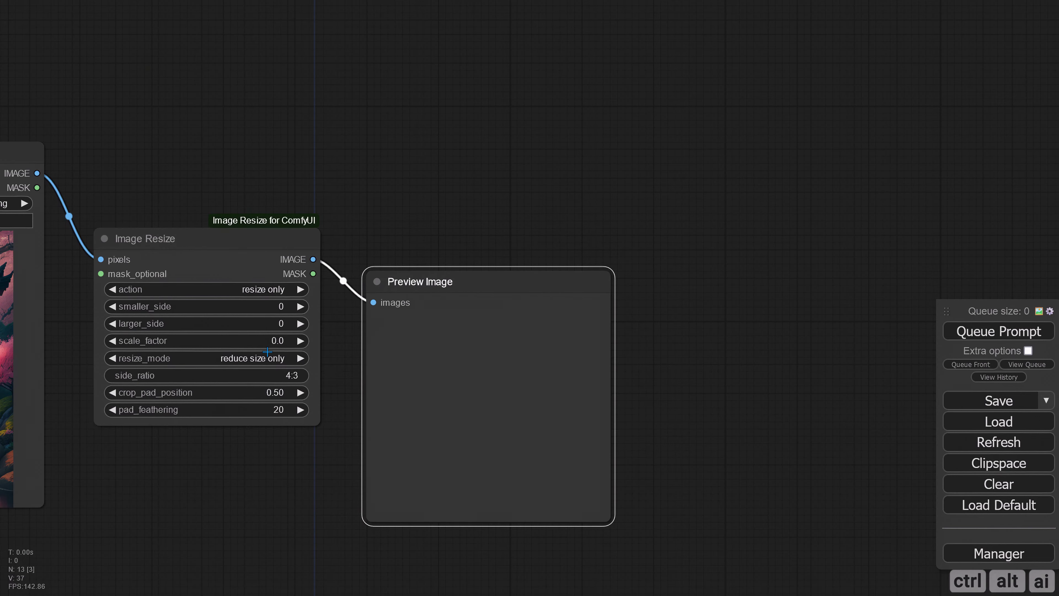
- Add an Apply Style Model node in the empty area beyond the copied Preview Image node
{"action": "scroll", "coordinate": [238, 359], "scroll_direction": "down", "scroll_amount": 5}
{"action": "left_click_drag", "start_coordinate": [189, 448], "coordinate": [169, 438]}
{"action": "left_click_drag", "start_coordinate": [513, 412], "coordinate": [401, 404]}
{"action": "scroll", "coordinate": [402, 403], "scroll_direction": "up", "scroll_amount": 4}
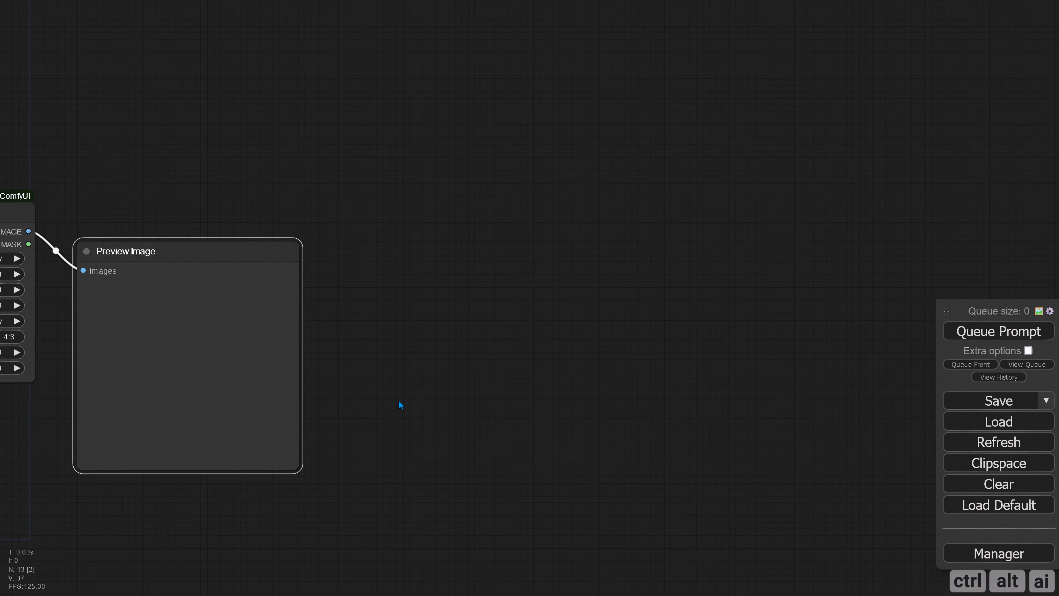
{"action": "mouse_move", "coordinate": [453, 362]}
{"action": "left_mouse_down"}
{"action": "mouse_move", "coordinate": [404, 367]}
{"action": "mouse_move", "coordinate": [473, 367]}
{"action": "left_mouse_up"}
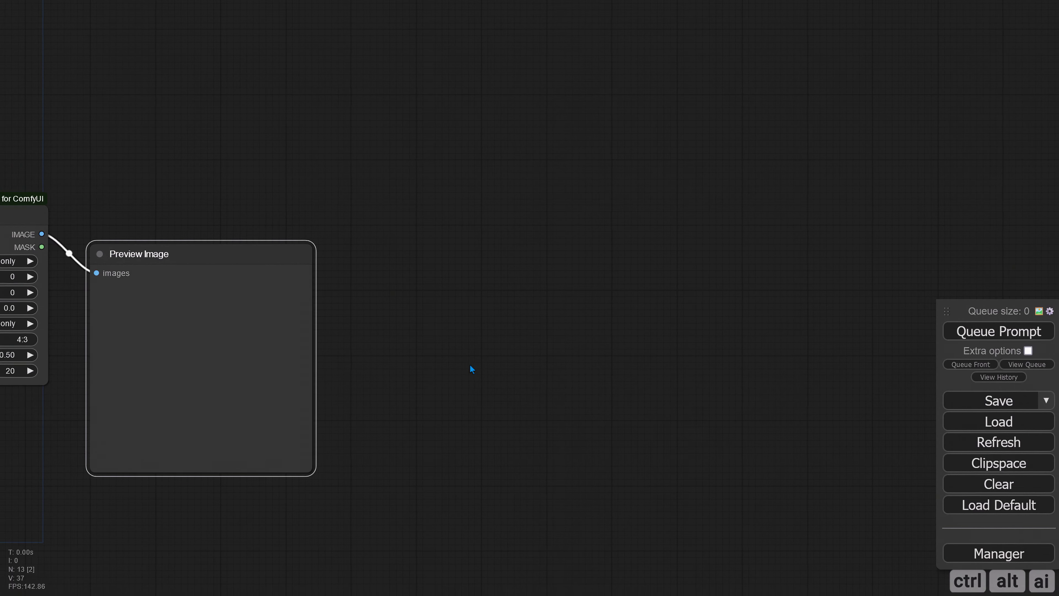
{"action": "double_click", "coordinate": [449, 289]}
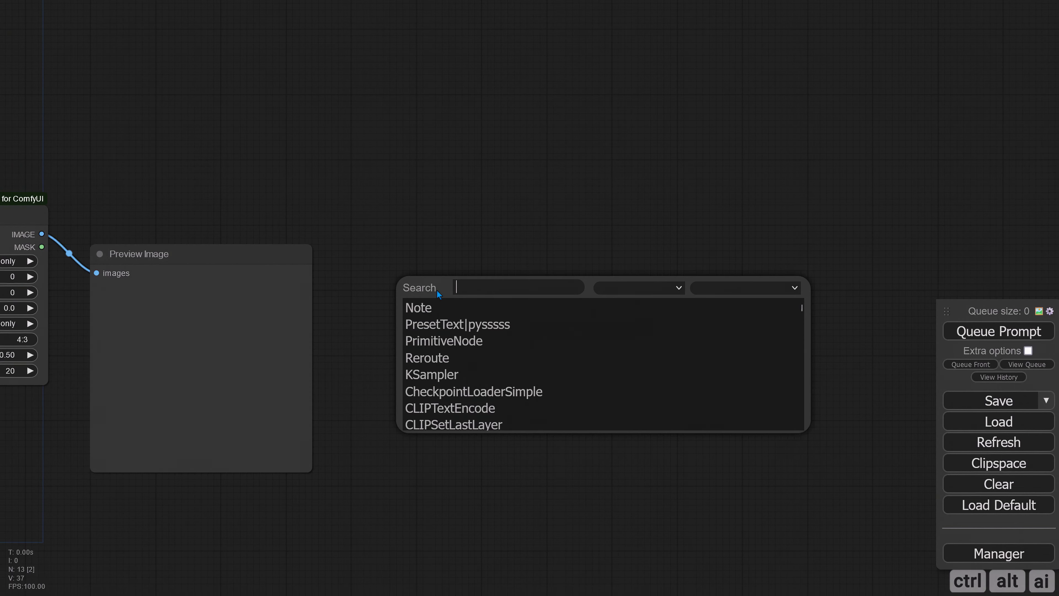
{"action": "type", "text": "style"}
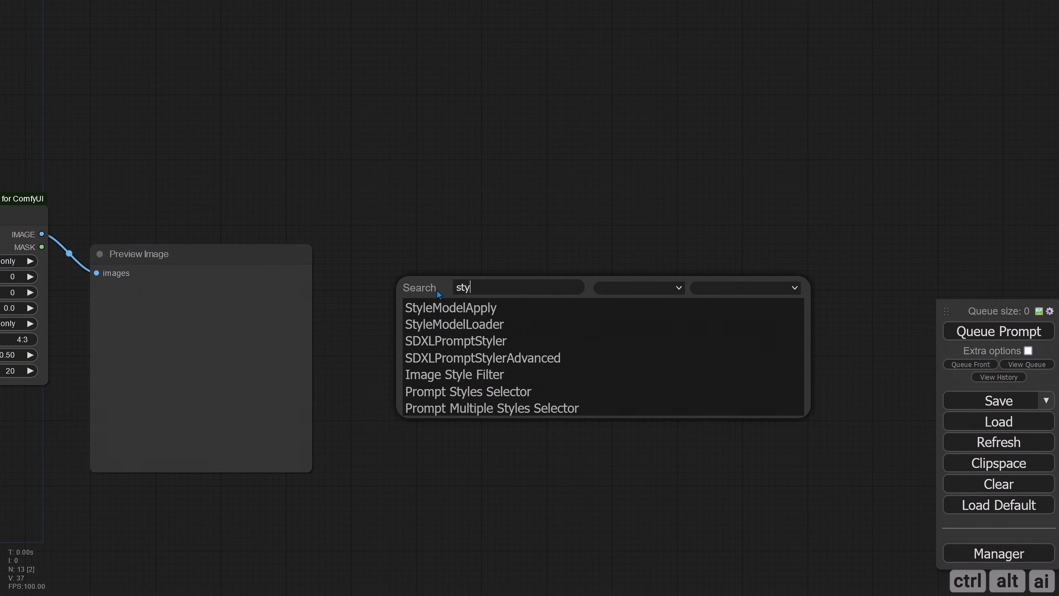
{"action": "left_click", "coordinate": [455, 311]}
{"action": "scroll", "coordinate": [501, 339], "scroll_direction": "right", "scroll_amount": 3}
{"action": "left_click_drag", "start_coordinate": [462, 291], "coordinate": [517, 299]}
- Add a Load Style Model node before Apply Style Model and connect its STYLE_MODEL output to the style_model input
{"action": "double_click", "coordinate": [410, 252]}
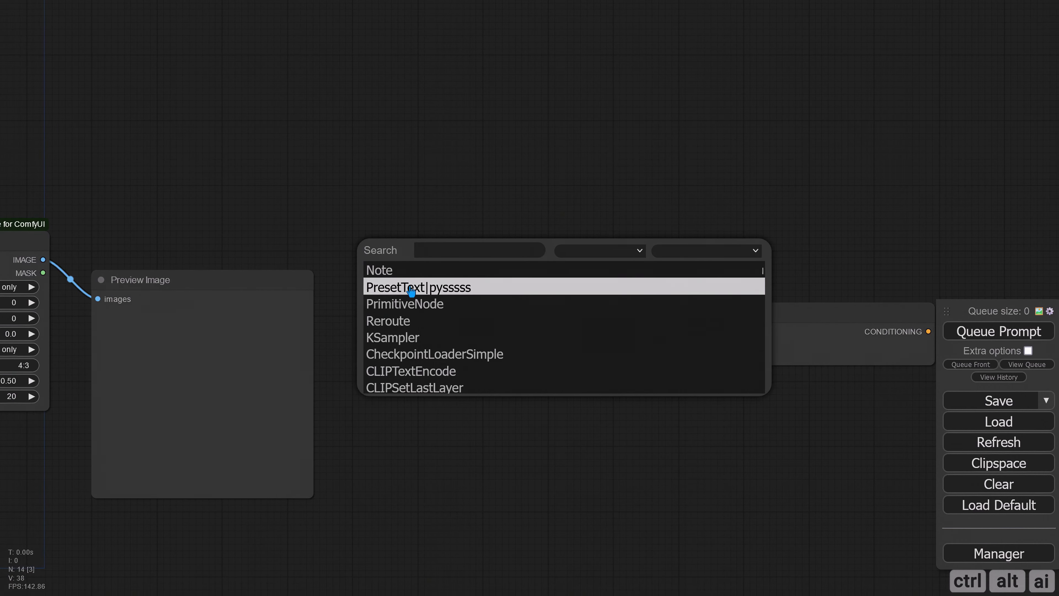
{"action": "type", "text": "style"}
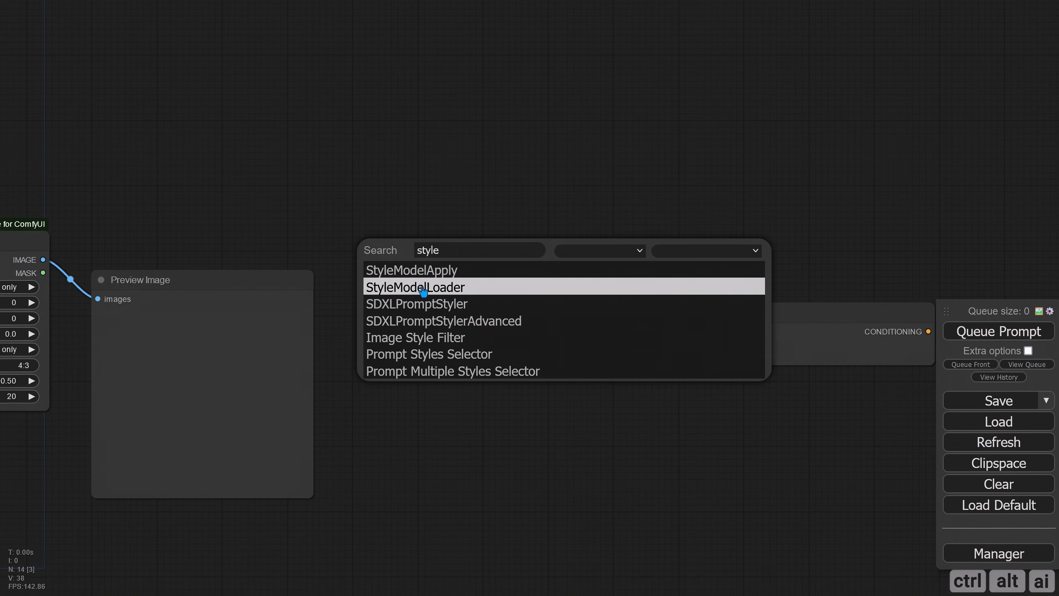
{"action": "left_click", "coordinate": [428, 288]}
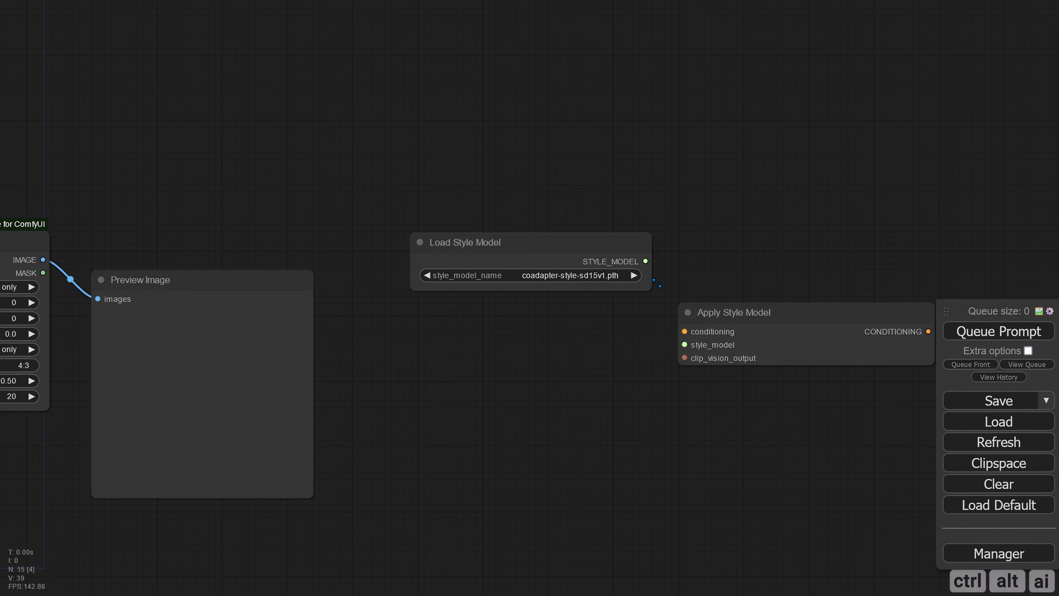
{"action": "left_click_drag", "start_coordinate": [598, 249], "coordinate": [684, 344]}
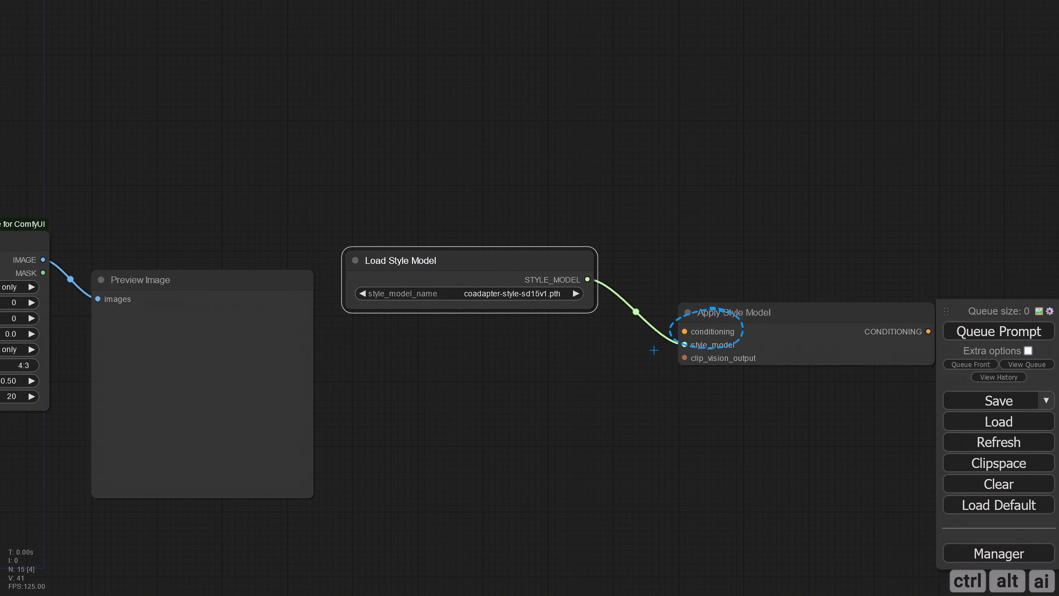
- Add a Load CLIP Vision node in the empty space above the copied Preview Image node
{"action": "left_click_drag", "start_coordinate": [563, 354], "coordinate": [607, 357]}
{"action": "double_click", "coordinate": [428, 150]}
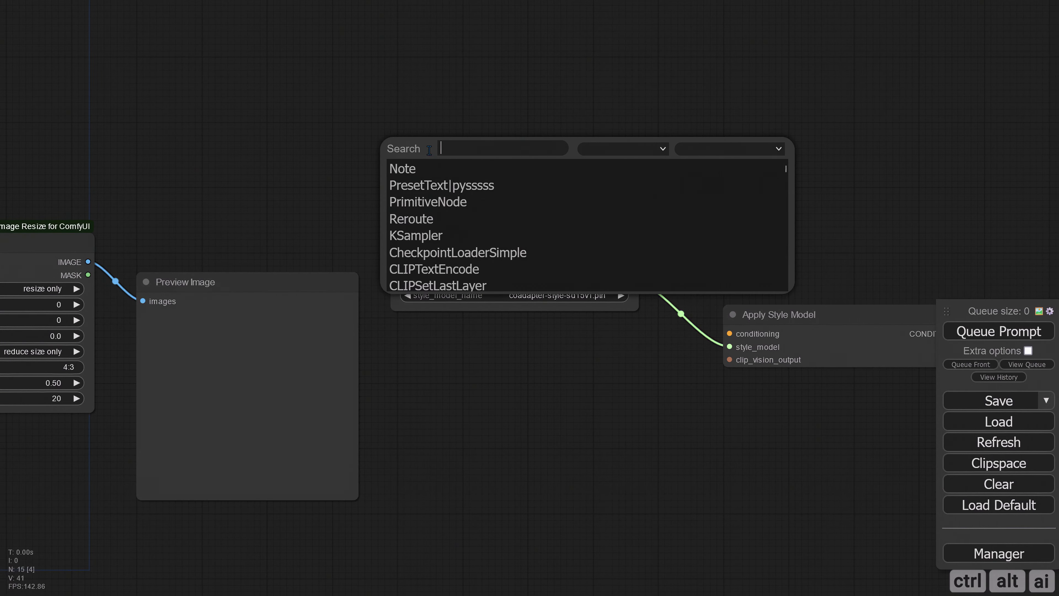
{"action": "type", "text": "clip"}
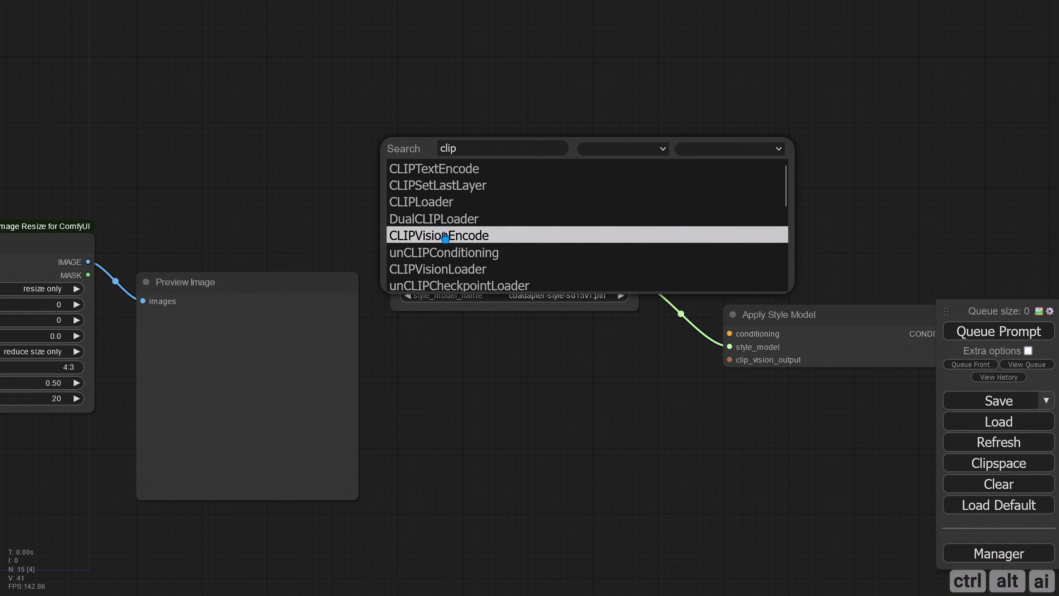
{"action": "left_click", "coordinate": [449, 272]}
{"action": "left_click_drag", "start_coordinate": [600, 194], "coordinate": [588, 172]}
{"action": "left_click_drag", "start_coordinate": [503, 135], "coordinate": [294, 174]}
- Add a CLIP Vision Encode node below the Load Style Model node
{"action": "left_click_drag", "start_coordinate": [557, 383], "coordinate": [486, 324]}
{"action": "double_click", "coordinate": [427, 294]}
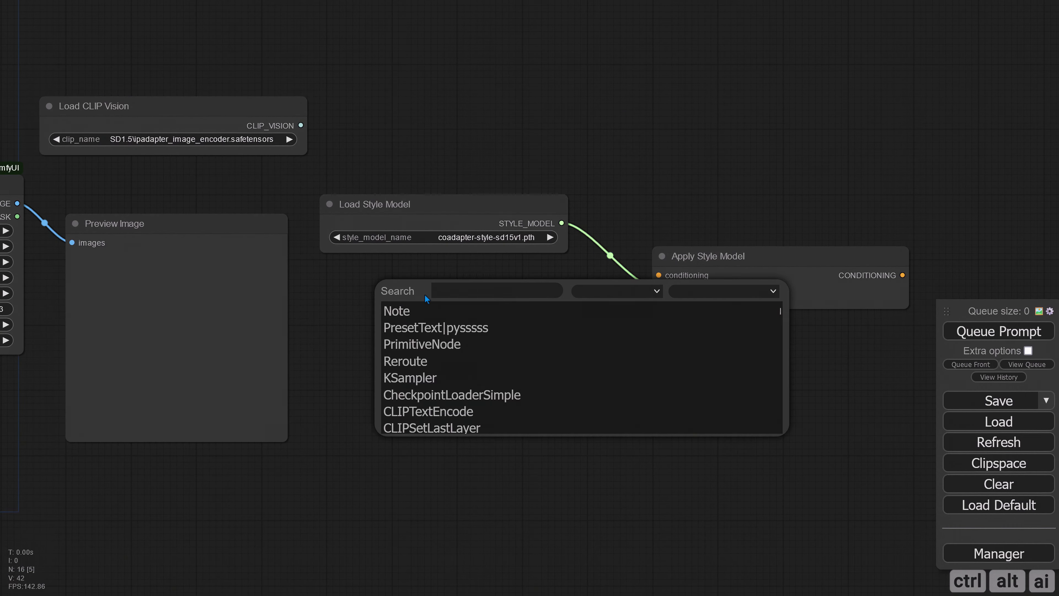
{"action": "type", "text": "clip"}
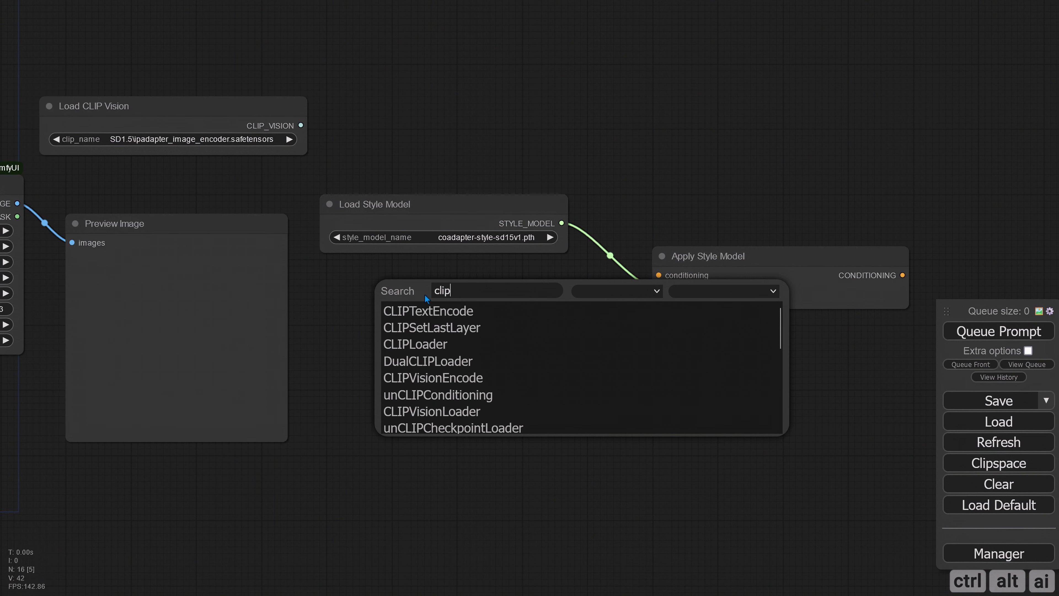
{"action": "type", "text": "vis"}
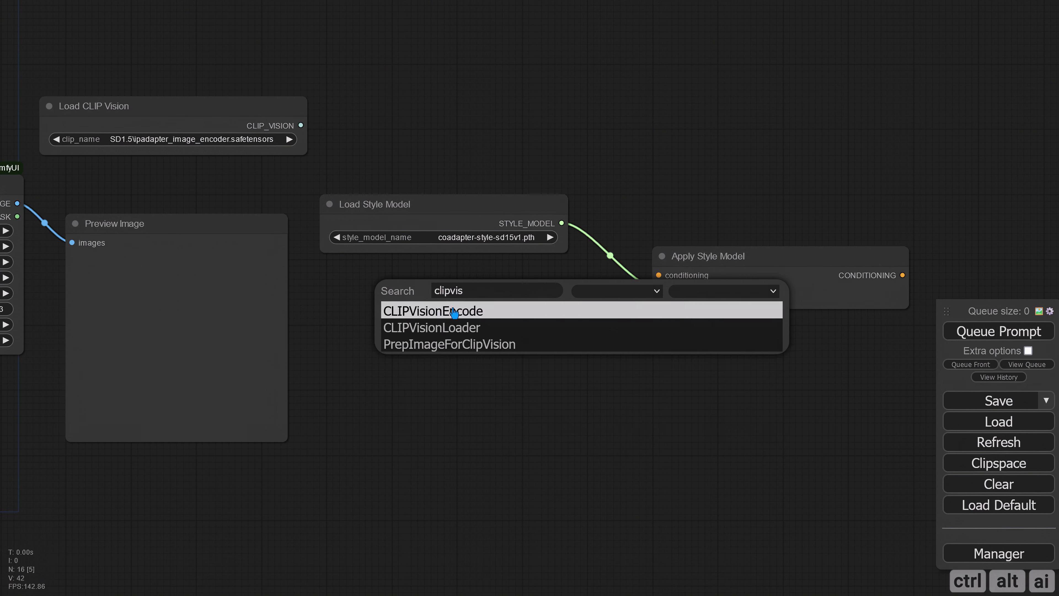
{"action": "left_click", "coordinate": [441, 309]}
{"action": "left_click_drag", "start_coordinate": [441, 306], "coordinate": [445, 303]}
- Connect CLIP Vision Encode to Apply Style Model's clip_vision_output input and feed its clip_vision input from Load CLIP Vision
{"action": "left_click_drag", "start_coordinate": [656, 306], "coordinate": [568, 320]}
{"action": "left_click_drag", "start_coordinate": [300, 126], "coordinate": [333, 320]}
{"action": "left_click_drag", "start_coordinate": [392, 304], "coordinate": [405, 297]}
{"action": "left_click_drag", "start_coordinate": [408, 212], "coordinate": [421, 212]}
{"action": "left_click_drag", "start_coordinate": [409, 292], "coordinate": [402, 284]}
- Connect the copied Image Resize node's IMAGE output to the image input of CLIP Vision Encode
{"action": "left_click_drag", "start_coordinate": [404, 374], "coordinate": [583, 384]}
{"action": "left_click_drag", "start_coordinate": [202, 214], "coordinate": [518, 330]}
{"action": "left_click_drag", "start_coordinate": [633, 378], "coordinate": [535, 379]}
{"action": "left_click_drag", "start_coordinate": [628, 377], "coordinate": [522, 391]}
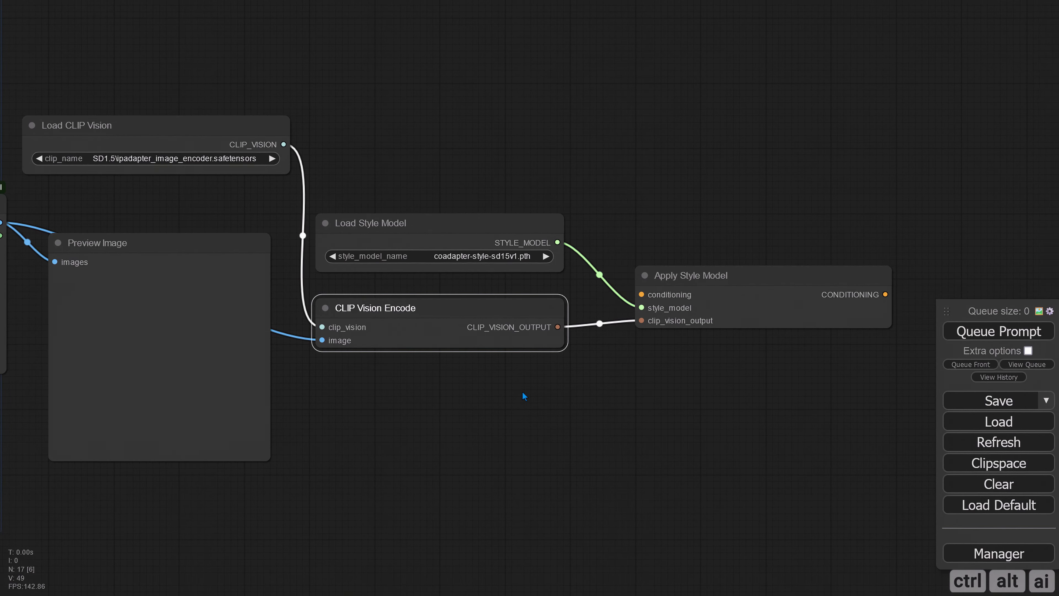
- Select all the style branch nodes, from Load Image to Apply Style Model, and add a group around them
{"action": "scroll", "coordinate": [422, 419], "scroll_direction": "down", "scroll_amount": 6}
{"action": "left_click_drag", "start_coordinate": [422, 419], "coordinate": [626, 392]}
{"action": "left_click", "coordinate": [204, 234], "text": "ctrl"}
{"action": "left_click", "coordinate": [325, 269], "text": "ctrl"}
{"action": "left_click", "coordinate": [459, 292], "text": "ctrl"}
{"action": "left_click", "coordinate": [617, 284], "text": "ctrl"}
{"action": "left_click", "coordinate": [767, 312], "text": "ctrl"}
{"action": "right_click", "coordinate": [275, 198]}
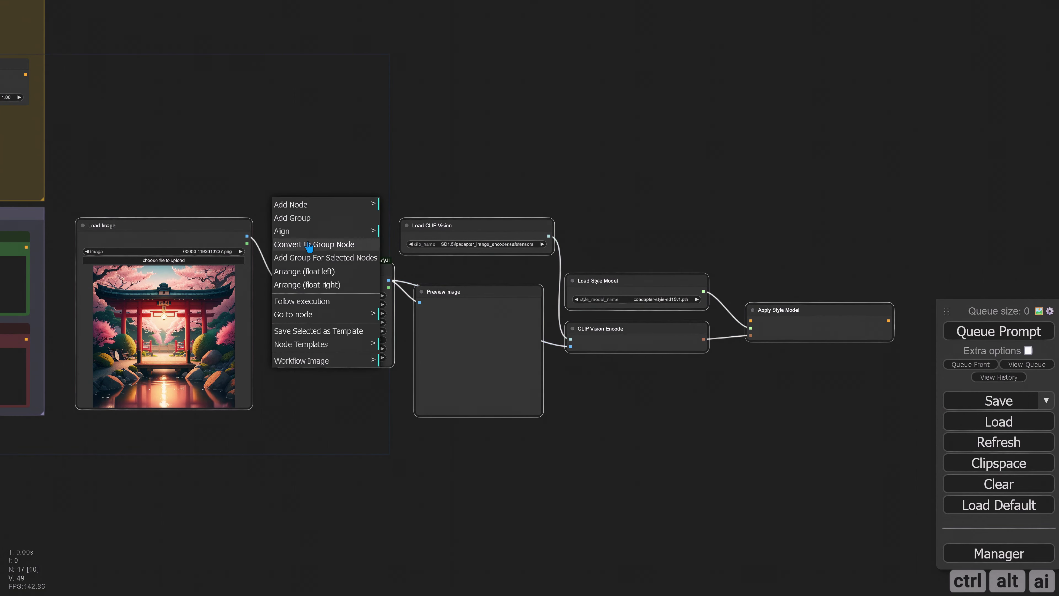
{"action": "left_click", "coordinate": [310, 258]}
- Tidy the positions of the style branch nodes inside the new group and fit the group frame around them
{"action": "left_click_drag", "start_coordinate": [894, 416], "coordinate": [909, 418]}
{"action": "left_click_drag", "start_coordinate": [161, 210], "coordinate": [153, 238]}
{"action": "left_click_drag", "start_coordinate": [311, 274], "coordinate": [309, 274]}
{"action": "left_click_drag", "start_coordinate": [431, 299], "coordinate": [429, 291]}
{"action": "left_click_drag", "start_coordinate": [311, 273], "coordinate": [311, 280]}
{"action": "left_click_drag", "start_coordinate": [603, 332], "coordinate": [604, 329]}
{"action": "left_click_drag", "start_coordinate": [775, 314], "coordinate": [773, 306]}
{"action": "left_click_drag", "start_coordinate": [184, 217], "coordinate": [183, 217]}
{"action": "left_click_drag", "start_coordinate": [896, 422], "coordinate": [890, 414]}
{"action": "left_click_drag", "start_coordinate": [140, 239], "coordinate": [138, 238]}
{"action": "left_click_drag", "start_coordinate": [239, 415], "coordinate": [240, 407]}
{"action": "left_click_drag", "start_coordinate": [137, 239], "coordinate": [141, 238]}
- Title the new group "Style"
{"action": "left_click", "coordinate": [110, 214]}
{"action": "right_click", "coordinate": [98, 210]}
{"action": "left_click", "coordinate": [149, 435]}
{"action": "left_click", "coordinate": [229, 444]}
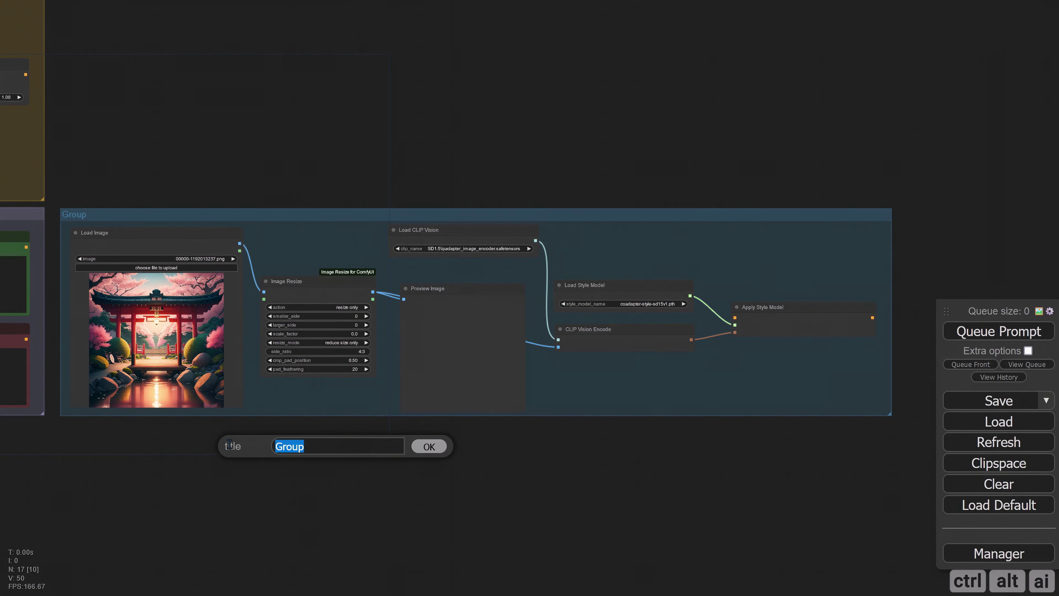
{"action": "type", "text": "Style"}
{"action": "key", "text": "Return"}
- Set the Style group's color to brown
{"action": "right_click", "coordinate": [190, 210]}
{"action": "left_click", "coordinate": [206, 429]}
{"action": "left_click", "coordinate": [303, 457]}
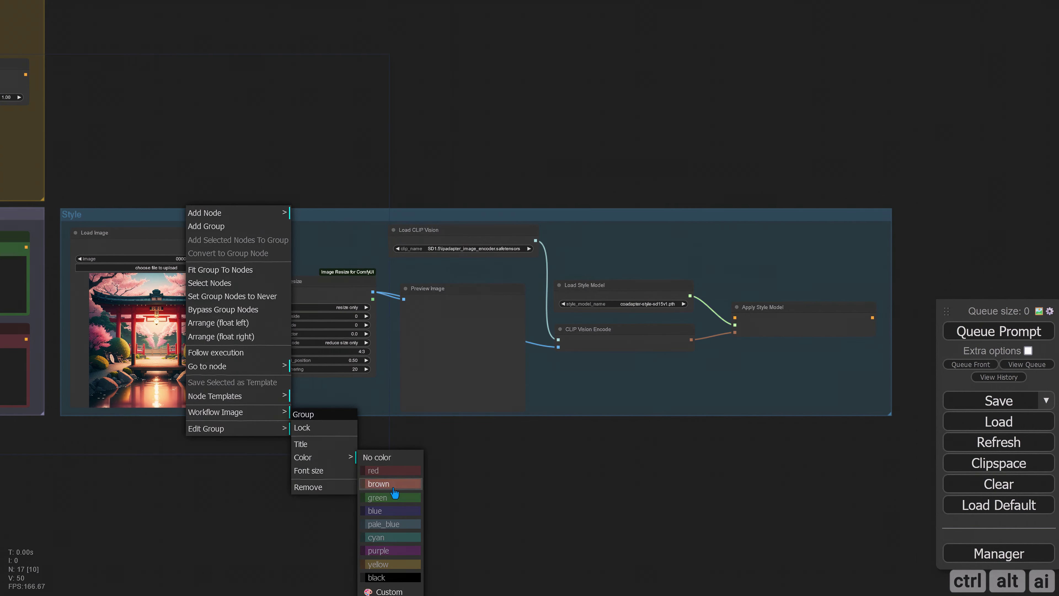
{"action": "left_click", "coordinate": [384, 483]}
{"action": "left_click_drag", "start_coordinate": [237, 481], "coordinate": [243, 509]}
{"action": "scroll", "coordinate": [235, 200], "scroll_direction": "up", "scroll_amount": 6}
{"action": "scroll", "coordinate": [235, 254], "scroll_direction": "down", "scroll_amount": 4}
{"action": "scroll", "coordinate": [102, 248], "scroll_direction": "down", "scroll_amount": 2}
{"action": "left_click_drag", "start_coordinate": [908, 439], "coordinate": [905, 440]}
{"action": "left_click_drag", "start_coordinate": [347, 427], "coordinate": [544, 447]}
{"action": "left_click_drag", "start_coordinate": [650, 276], "coordinate": [652, 291]}
- Add a KSampler node in the empty area beyond the Style group
{"action": "left_click_drag", "start_coordinate": [208, 497], "coordinate": [583, 501]}
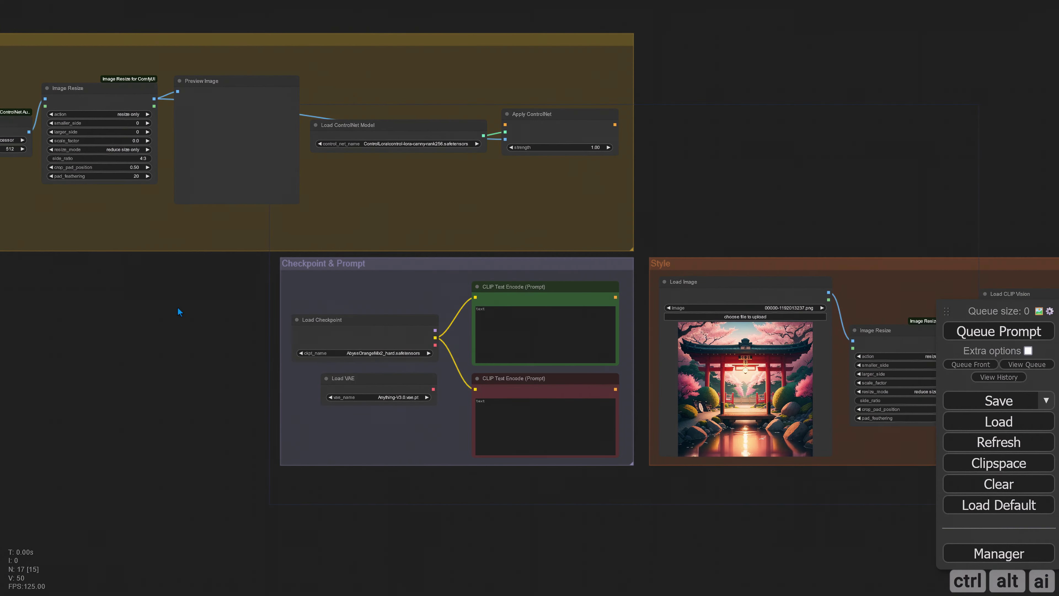
{"action": "left_click_drag", "start_coordinate": [685, 512], "coordinate": [254, 503]}
{"action": "left_click_drag", "start_coordinate": [619, 532], "coordinate": [272, 517]}
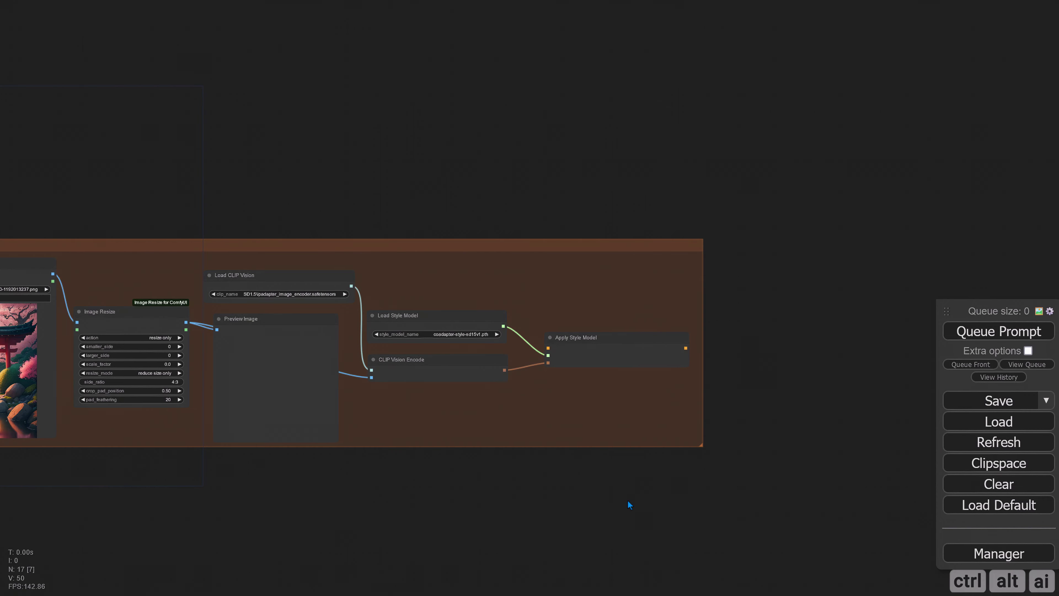
{"action": "left_click_drag", "start_coordinate": [627, 500], "coordinate": [203, 499]}
{"action": "scroll", "coordinate": [374, 392], "scroll_direction": "up", "scroll_amount": 5}
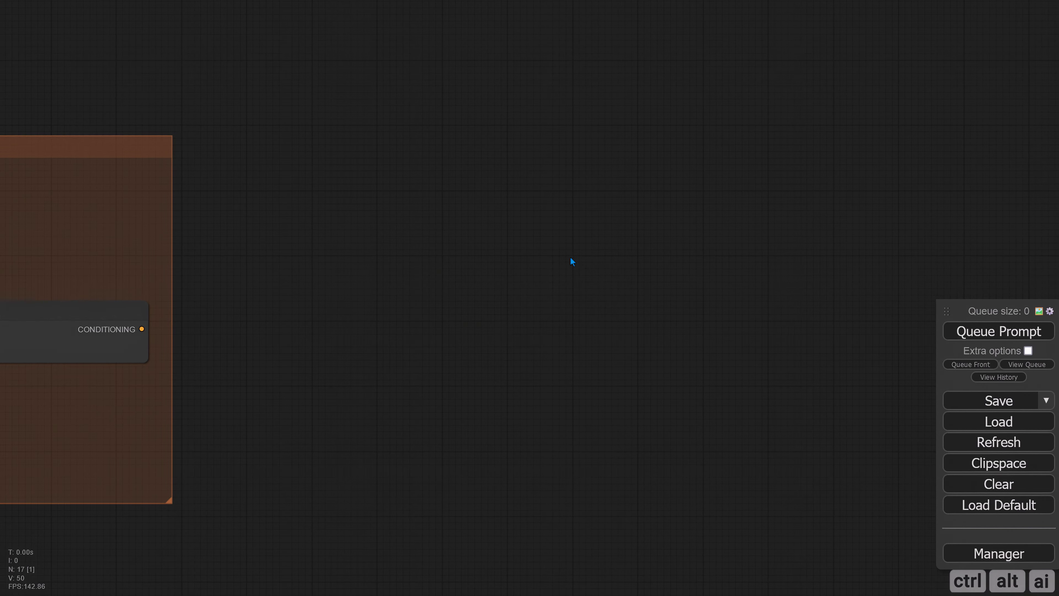
{"action": "double_click", "coordinate": [632, 250]}
{"action": "type", "text": "ksam"}
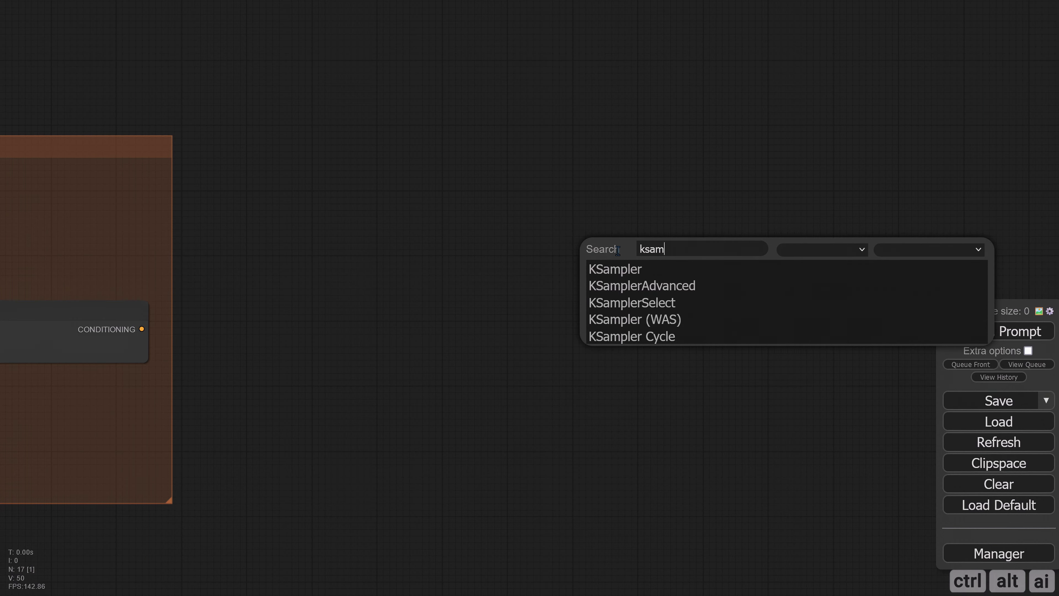
{"action": "left_click", "coordinate": [616, 272]}
{"action": "left_click_drag", "start_coordinate": [664, 246], "coordinate": [615, 213]}
- Add an Empty Latent Image node connected to KSampler's latent_image input and arrange the two nodes side by side
{"action": "left_click_drag", "start_coordinate": [592, 265], "coordinate": [382, 236]}
{"action": "left_click", "coordinate": [407, 336]}
{"action": "left_click_drag", "start_coordinate": [465, 254], "coordinate": [359, 296]}
{"action": "left_click_drag", "start_coordinate": [697, 212], "coordinate": [638, 212]}
- Add a VAE Decode node connected to KSampler's LATENT output
{"action": "left_click_drag", "start_coordinate": [803, 245], "coordinate": [630, 259]}
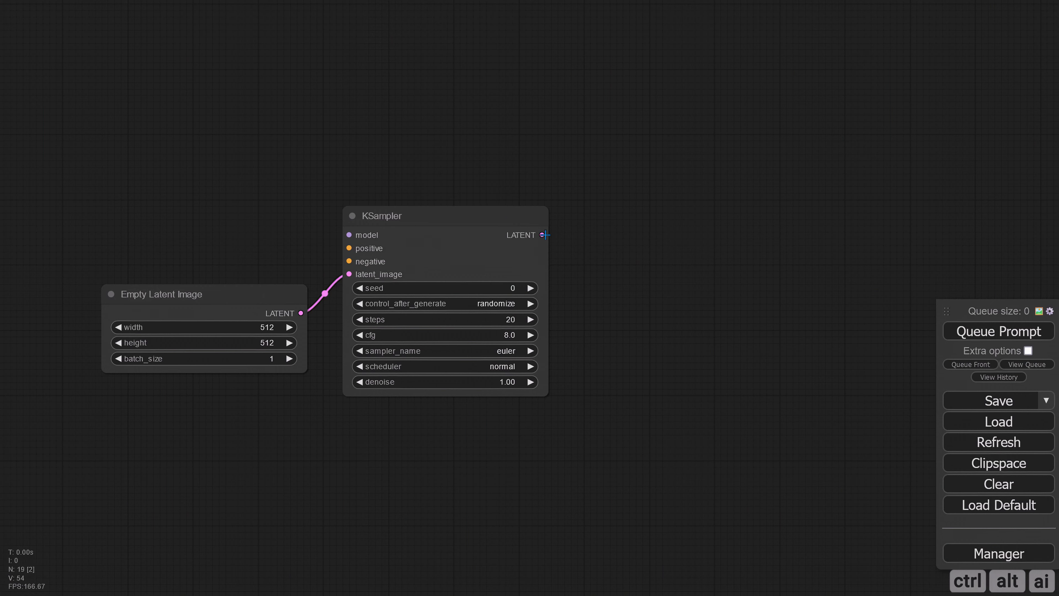
{"action": "left_click_drag", "start_coordinate": [544, 235], "coordinate": [655, 248]}
{"action": "left_click", "coordinate": [671, 335]}
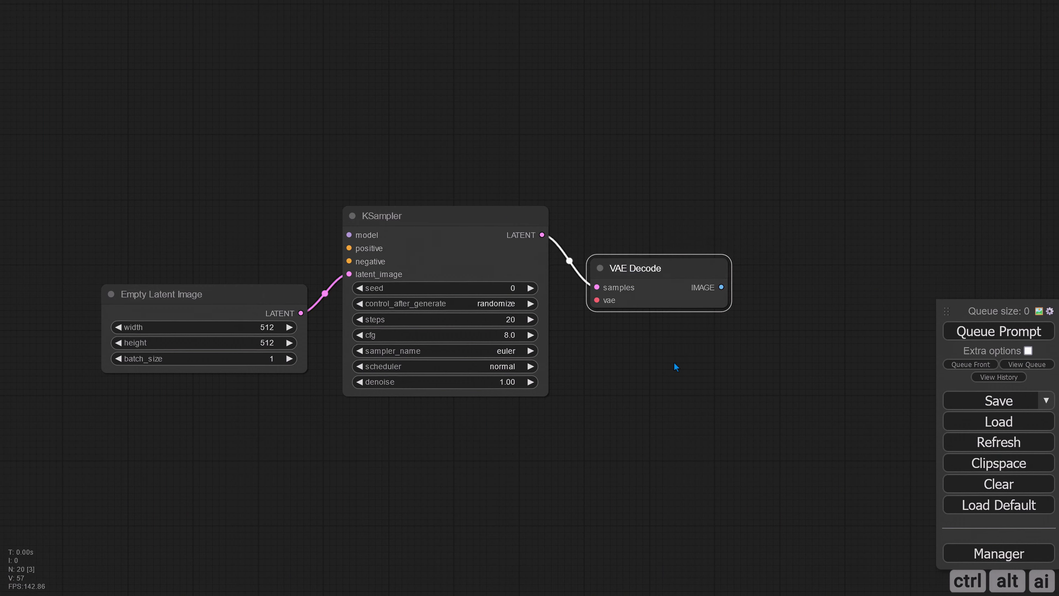
- Add a Save Image node connected to VAE Decode's IMAGE output
{"action": "left_click_drag", "start_coordinate": [674, 367], "coordinate": [463, 371]}
{"action": "left_click_drag", "start_coordinate": [568, 360], "coordinate": [470, 367]}
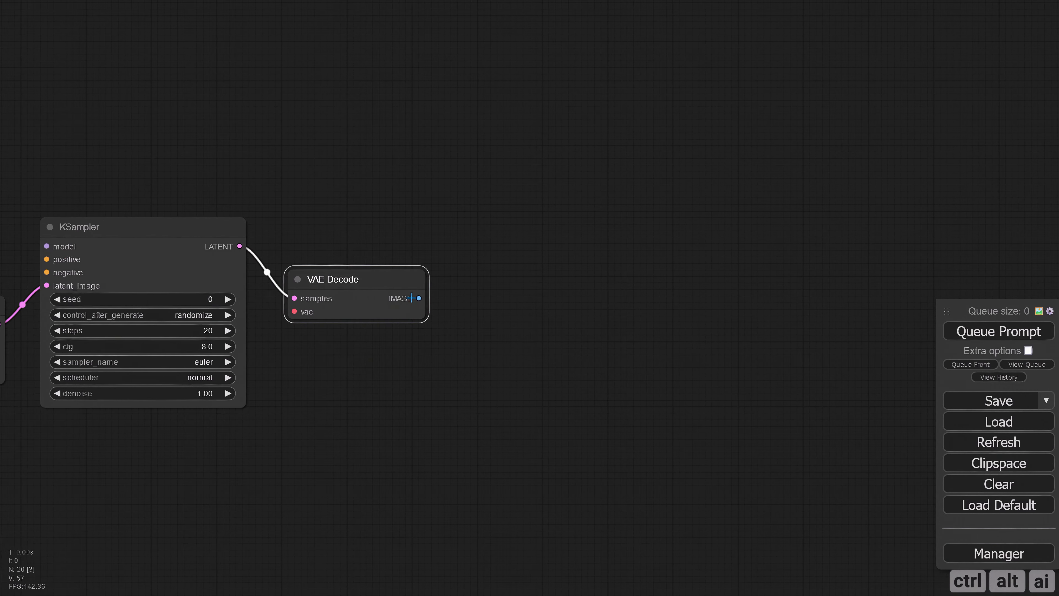
{"action": "left_click_drag", "start_coordinate": [411, 297], "coordinate": [519, 174]}
{"action": "left_click", "coordinate": [546, 268]}
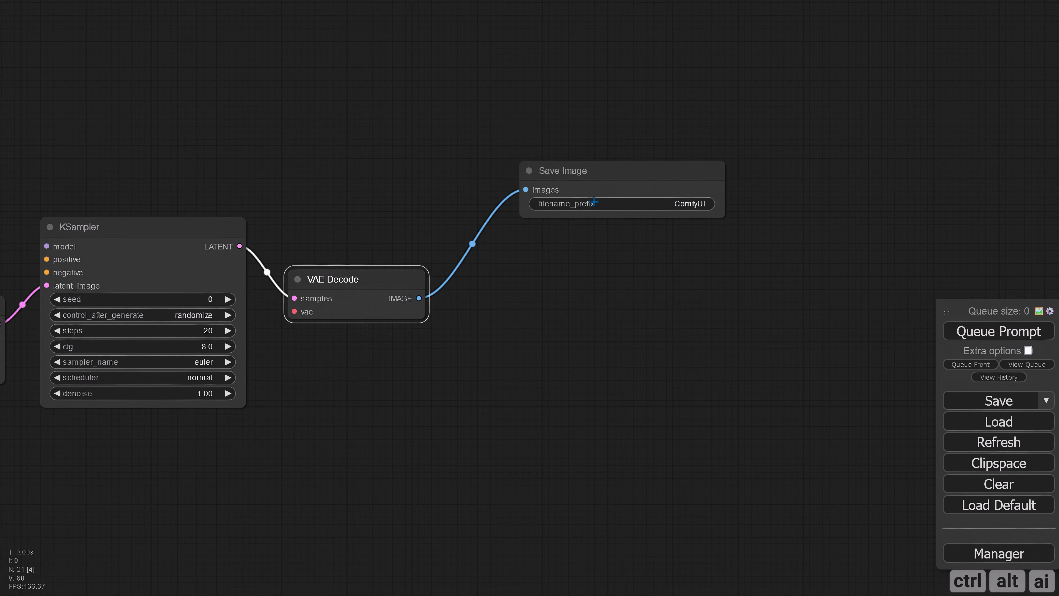
- Enlarge the Save Image node and position it close beside the VAE Decode node
{"action": "left_click_drag", "start_coordinate": [600, 163], "coordinate": [591, 157]}
{"action": "left_click_drag", "start_coordinate": [708, 202], "coordinate": [770, 399]}
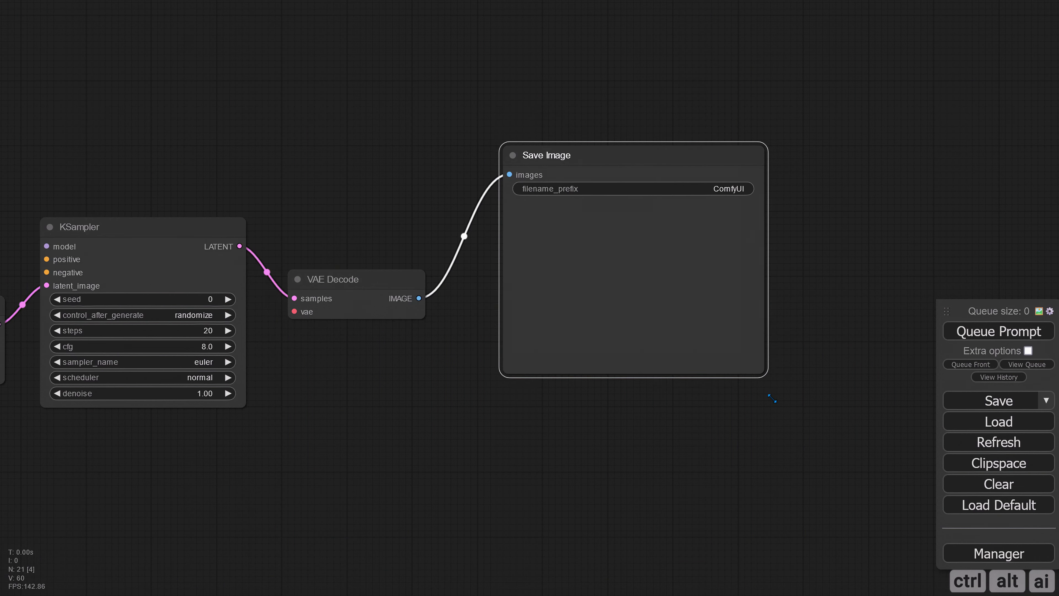
{"action": "scroll", "coordinate": [544, 417], "scroll_direction": "down", "scroll_amount": 5}
{"action": "left_click_drag", "start_coordinate": [539, 421], "coordinate": [605, 393]}
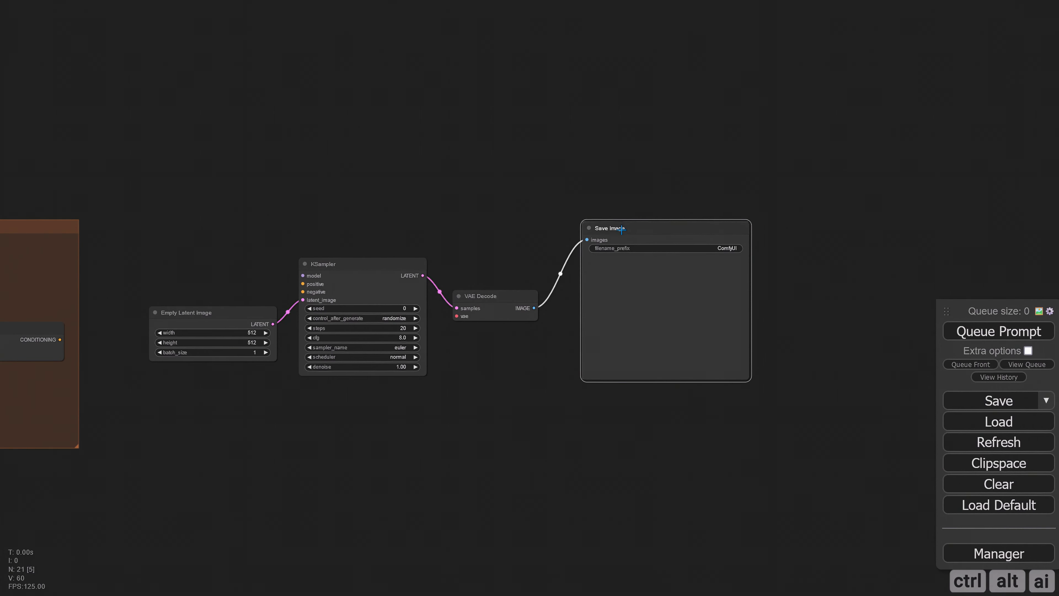
{"action": "left_click_drag", "start_coordinate": [745, 376], "coordinate": [766, 390]}
{"action": "left_click_drag", "start_coordinate": [626, 236], "coordinate": [602, 240]}
- Convert Save Image's filename_prefix to an input and add a Primitive node connected to it
{"action": "scroll", "coordinate": [516, 342], "scroll_direction": "up", "scroll_amount": 7}
{"action": "left_click_drag", "start_coordinate": [499, 337], "coordinate": [504, 381]}
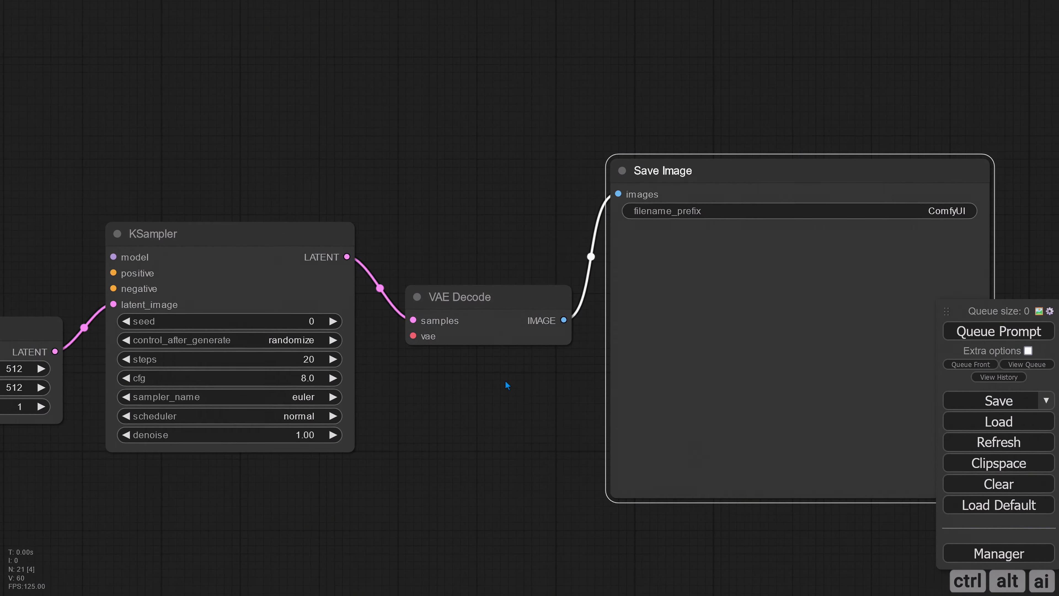
{"action": "left_click_drag", "start_coordinate": [577, 187], "coordinate": [436, 204]}
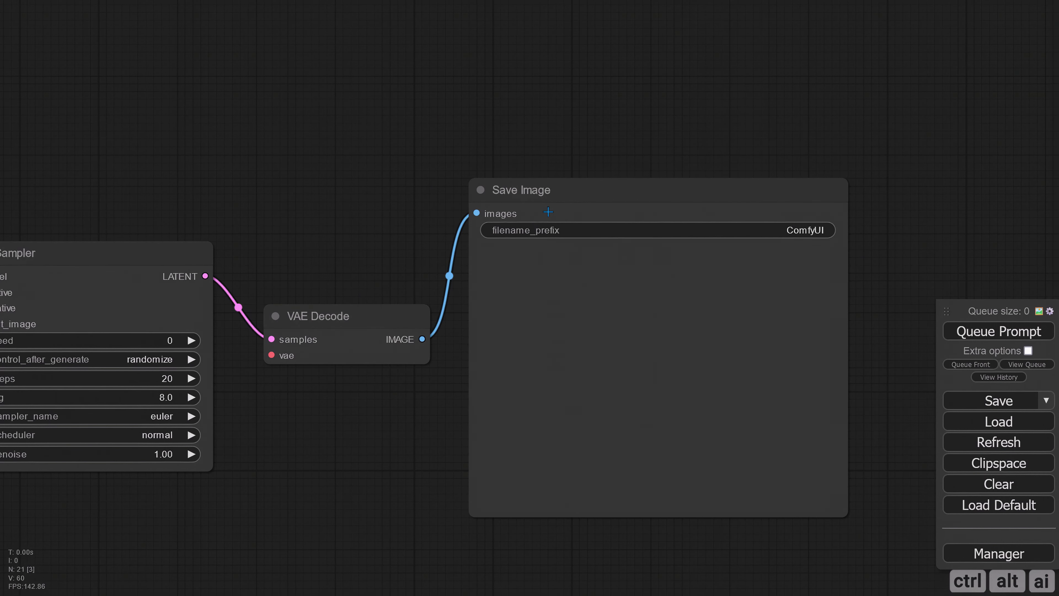
{"action": "right_click", "coordinate": [548, 208]}
{"action": "left_click", "coordinate": [574, 424]}
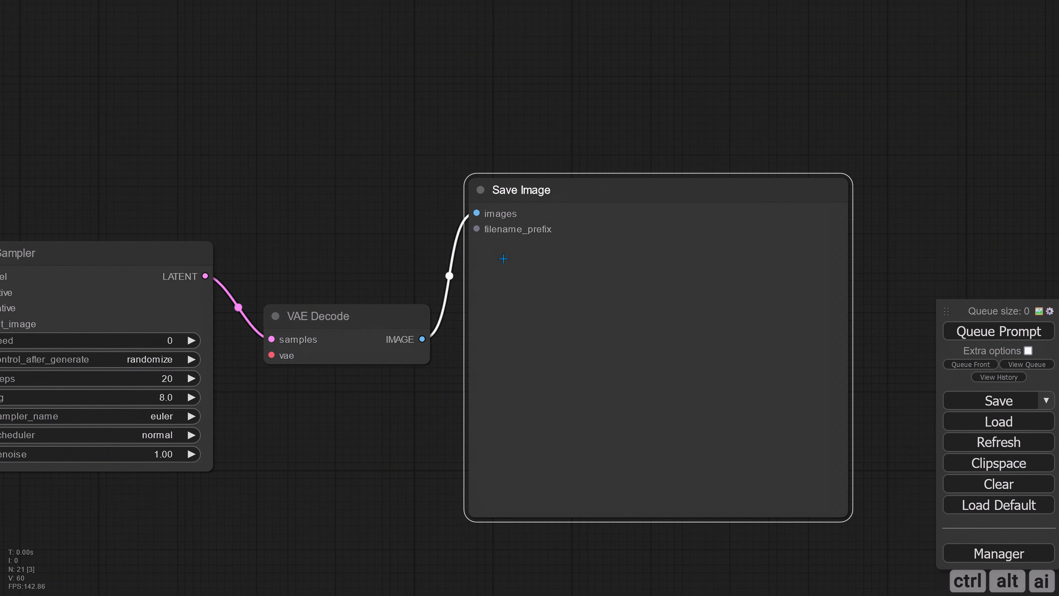
{"action": "left_click_drag", "start_coordinate": [477, 229], "coordinate": [316, 179]}
{"action": "left_click", "coordinate": [333, 195]}
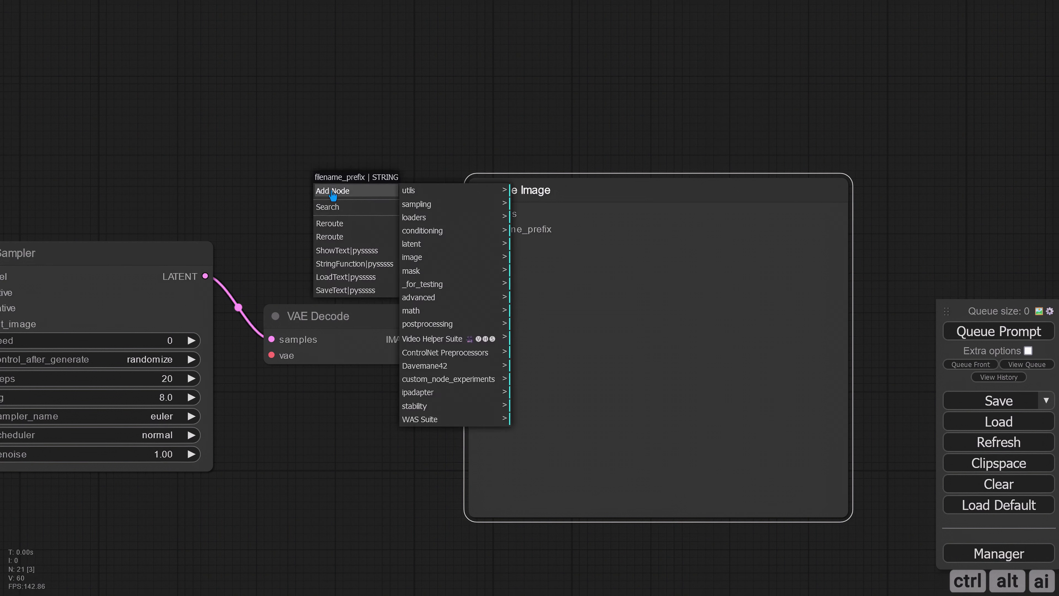
{"action": "left_click", "coordinate": [410, 192]}
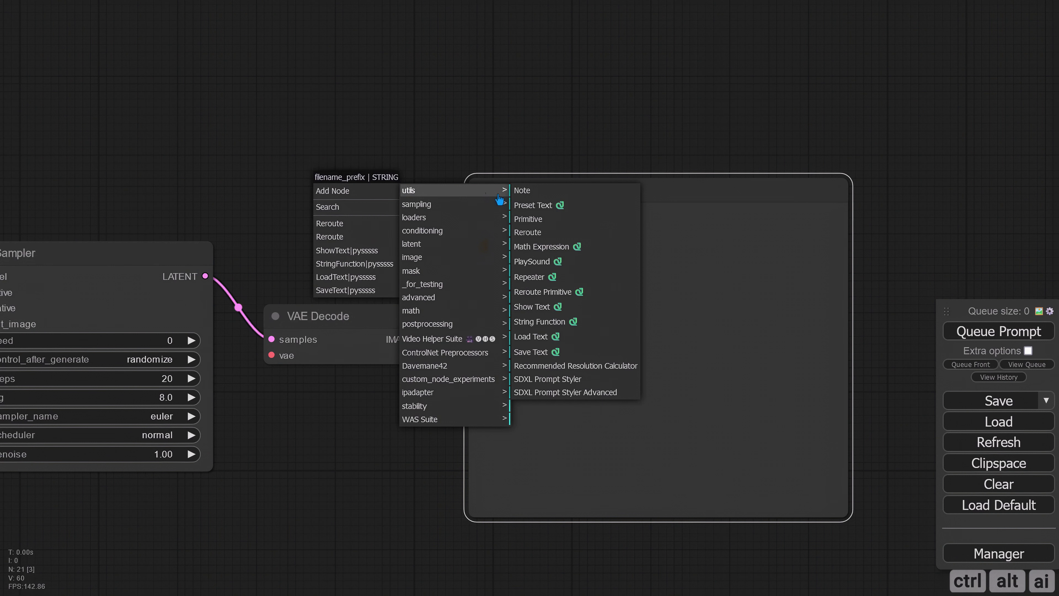
{"action": "left_click", "coordinate": [528, 218]}
{"action": "left_click_drag", "start_coordinate": [358, 179], "coordinate": [301, 181]}
- Set the Primitive node's value to %date:dd-MM-yyyy%/style_%KSampler.seed%
{"action": "left_click", "coordinate": [517, 204]}
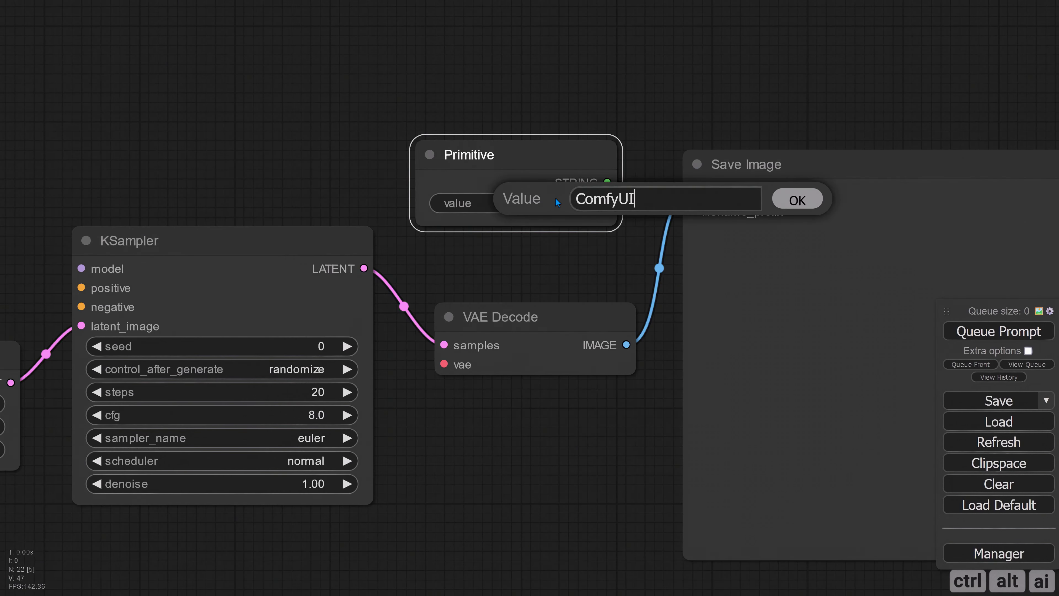
{"action": "key", "text": "ctrl+a"}
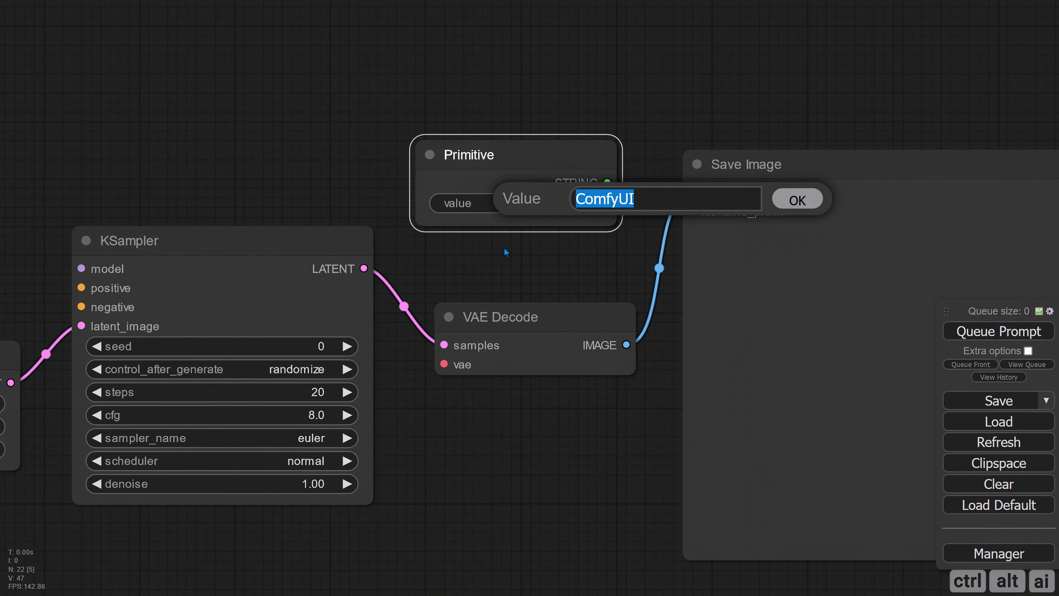
{"action": "type", "text": "%date"}
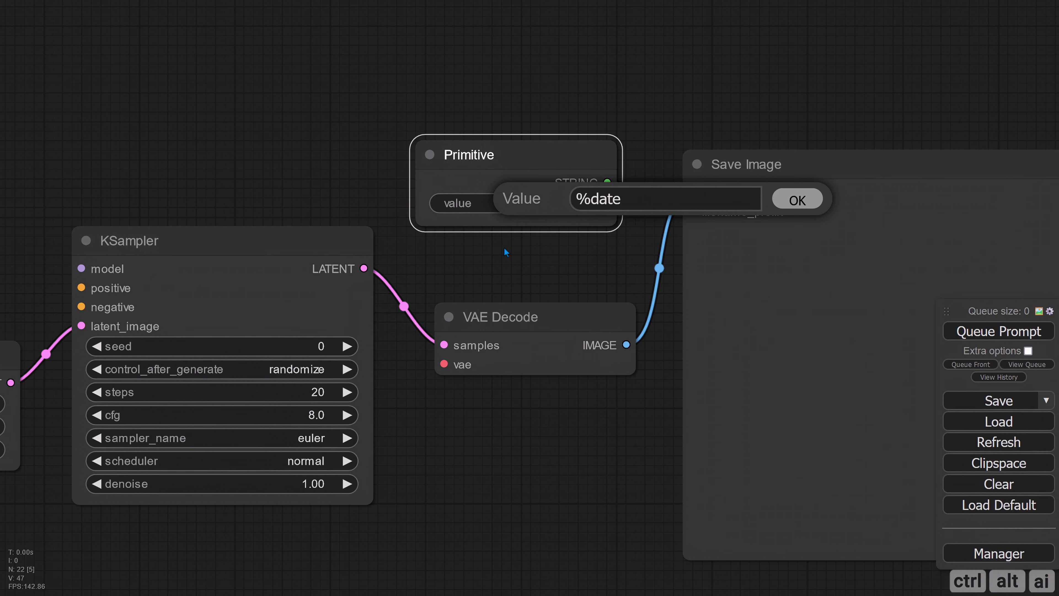
{"action": "type", "text": ":dd-MM-yyyy"}
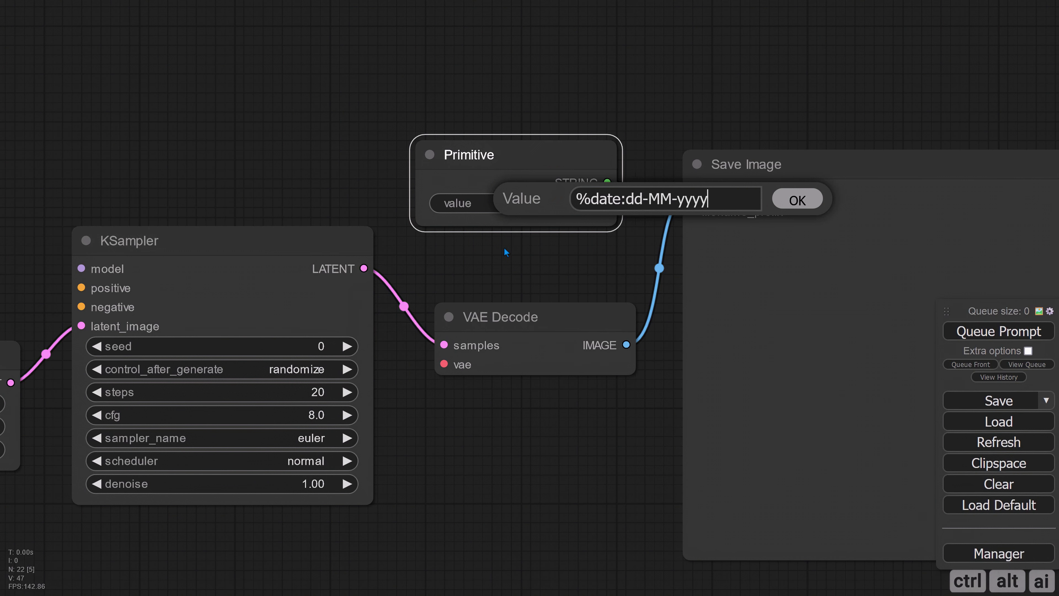
{"action": "type", "text": "%/"}
{"action": "type", "text": "style_"}
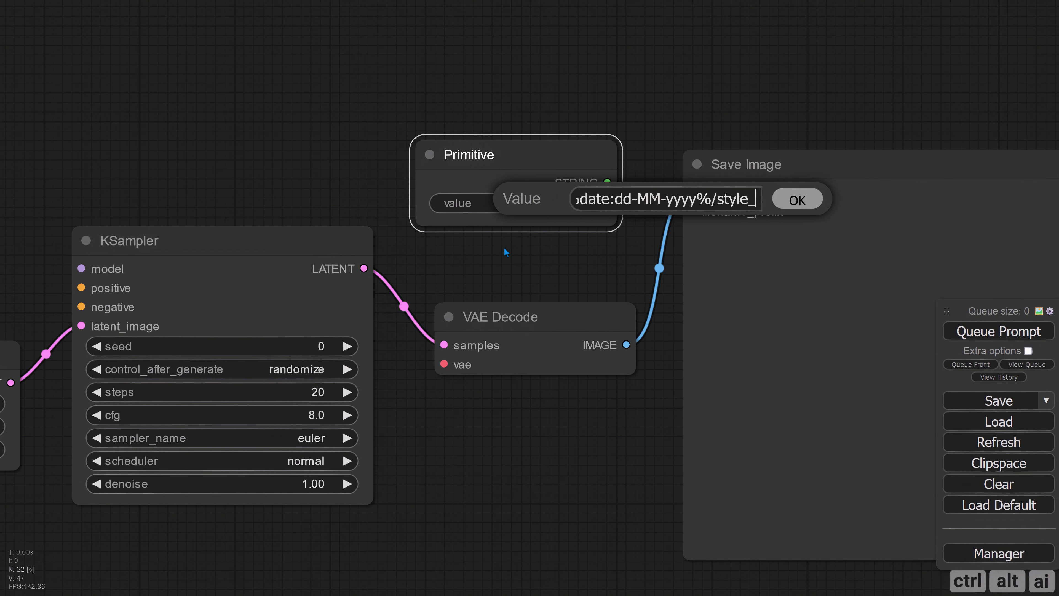
{"action": "type", "text": "%"}
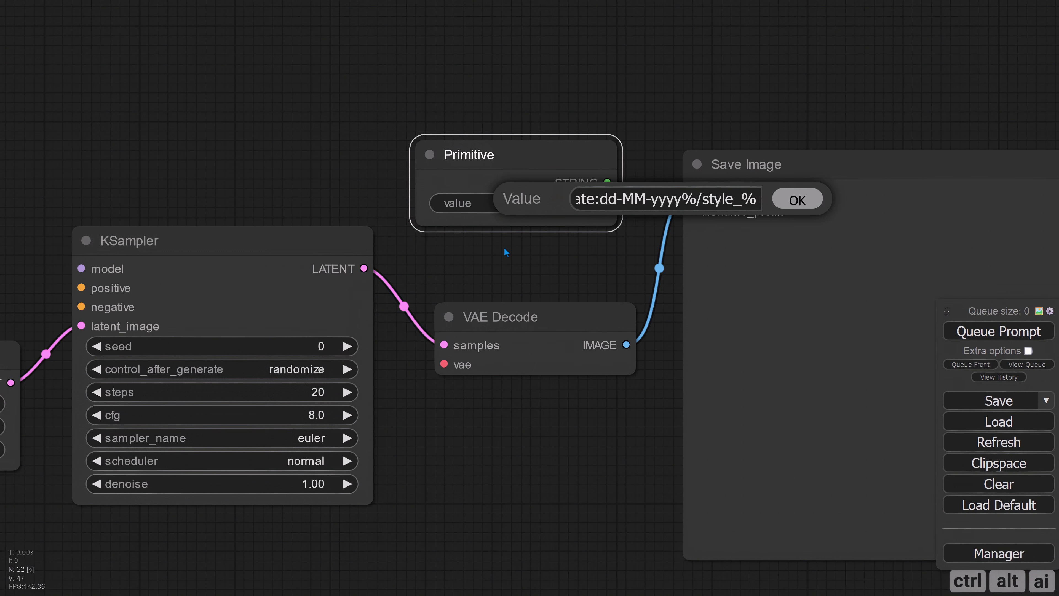
{"action": "type", "text": "K"}
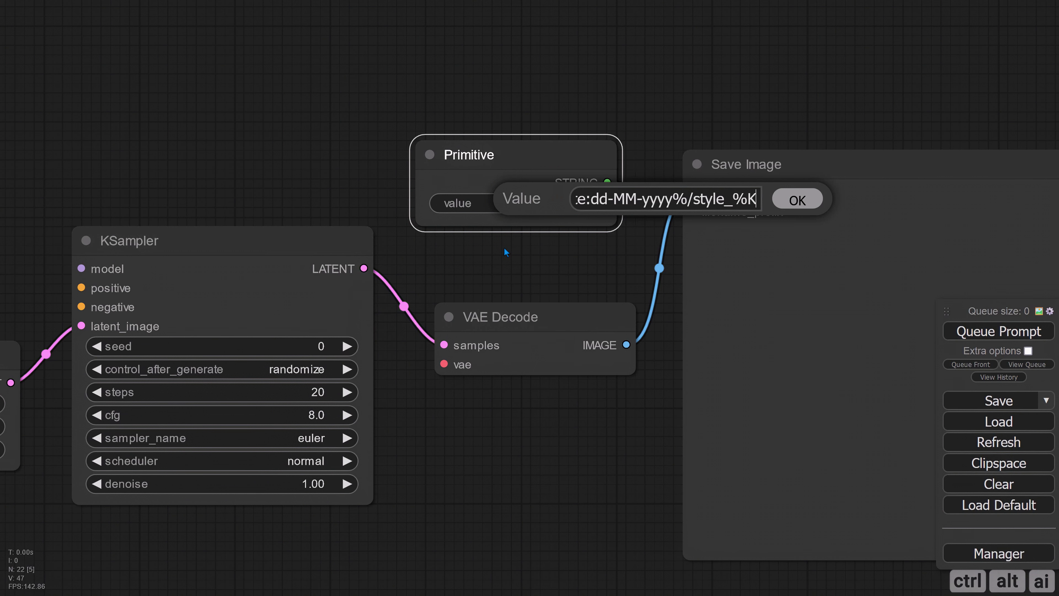
{"action": "type", "text": "Sampler"}
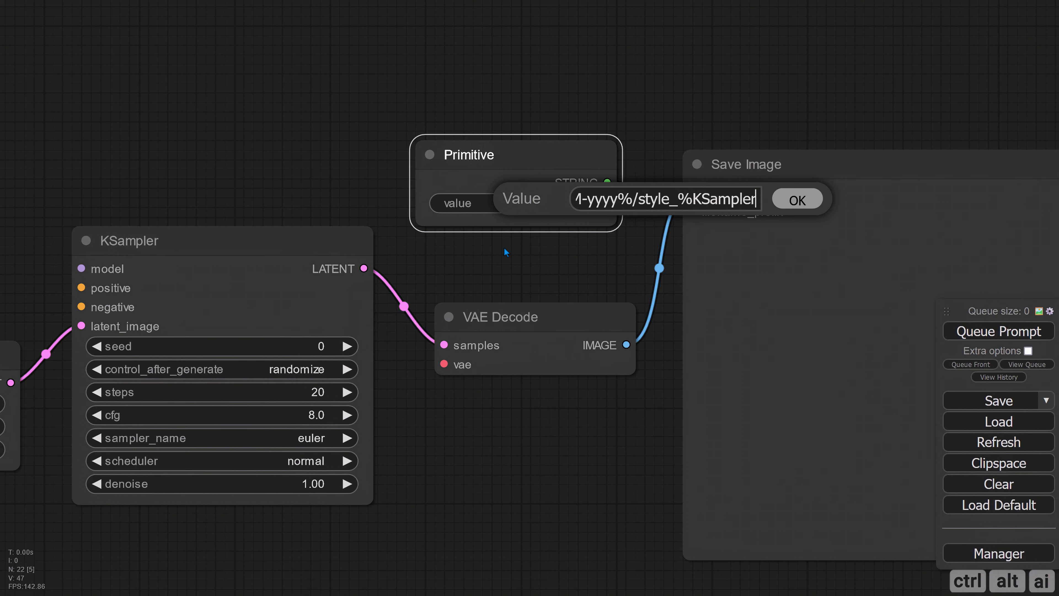
{"action": "type", "text": ".seed%"}
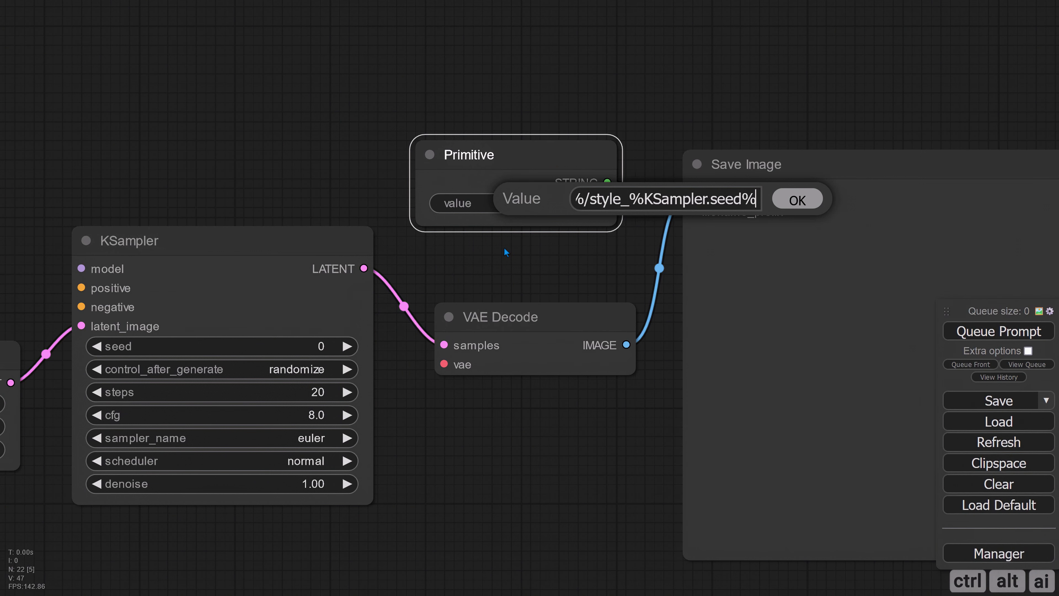
{"action": "left_click", "coordinate": [792, 201]}
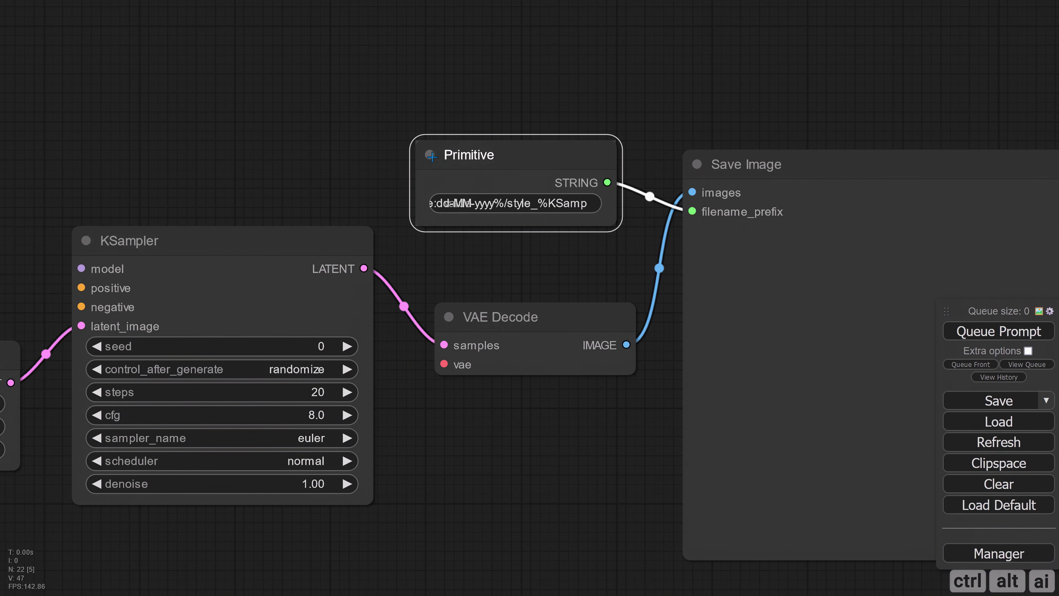
- Collapse the Primitive node and place it just above the VAE Decode node
{"action": "left_click", "coordinate": [429, 155]}
{"action": "left_click_drag", "start_coordinate": [457, 155], "coordinate": [514, 260]}
{"action": "scroll", "coordinate": [504, 340], "scroll_direction": "down", "scroll_amount": 5}
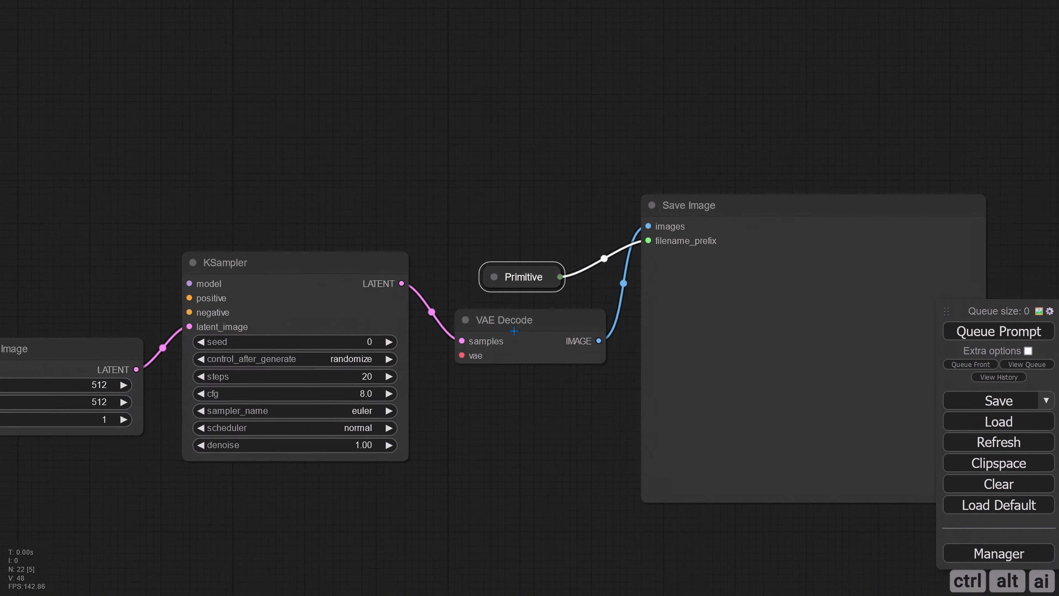
- Group the Empty Latent Image, KSampler, VAE Decode, Primitive and Save Image nodes, placing and sizing the group beside the Style group
{"action": "scroll", "coordinate": [485, 401], "scroll_direction": "down", "scroll_amount": 5}
{"action": "left_click_drag", "start_coordinate": [290, 434], "coordinate": [342, 380]}
{"action": "left_click", "coordinate": [630, 384]}
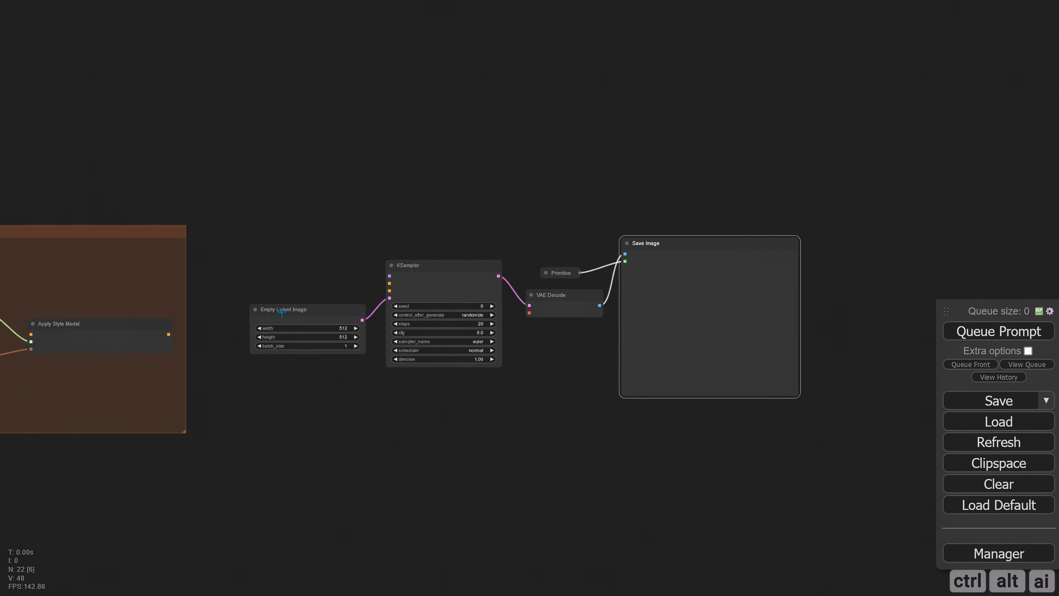
{"action": "left_click_drag", "start_coordinate": [629, 384], "coordinate": [250, 217]}
{"action": "key", "text": "ctrl+g"}
{"action": "left_click_drag", "start_coordinate": [341, 237], "coordinate": [294, 240]}
{"action": "left_click_drag", "start_coordinate": [754, 403], "coordinate": [783, 432]}
- Enlarge the Save Image node slightly and space out the nodes inside the new output group
{"action": "left_click_drag", "start_coordinate": [667, 255], "coordinate": [685, 266]}
{"action": "left_click_drag", "start_coordinate": [767, 410], "coordinate": [774, 421]}
{"action": "left_click_drag", "start_coordinate": [515, 299], "coordinate": [537, 306]}
{"action": "left_click_drag", "start_coordinate": [515, 276], "coordinate": [537, 280]}
{"action": "left_click_drag", "start_coordinate": [403, 270], "coordinate": [434, 276]}
{"action": "left_click_drag", "start_coordinate": [276, 314], "coordinate": [301, 310]}
- Title the output group Raw Image and colour it pale_blue
{"action": "right_click", "coordinate": [215, 232]}
{"action": "left_click", "coordinate": [255, 456]}
{"action": "left_click", "coordinate": [352, 459]}
{"action": "type", "text": "Raw Image"}
{"action": "key", "text": "Return"}
{"action": "right_click", "coordinate": [215, 232]}
{"action": "left_click", "coordinate": [235, 446]}
{"action": "left_click", "coordinate": [332, 472]}
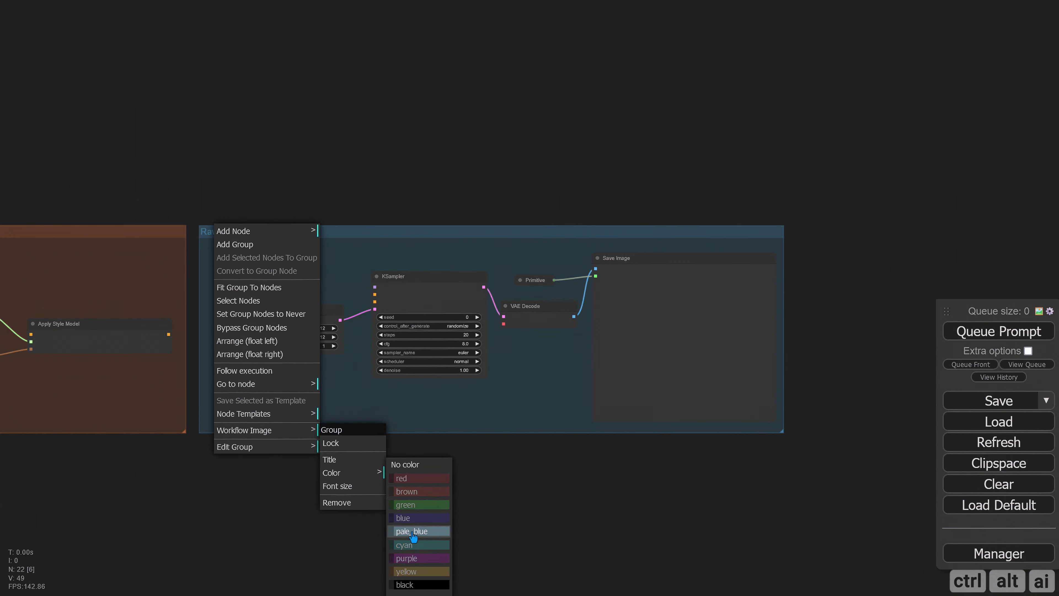
{"action": "left_click", "coordinate": [413, 531]}
- Set the checkpoint to Realistic_Vision_V5.1.safetensors and the VAE to vae-ft-mse-840000-ema-pruned.safetensors
{"action": "left_click_drag", "start_coordinate": [221, 493], "coordinate": [650, 510]}
{"action": "left_click_drag", "start_coordinate": [271, 505], "coordinate": [666, 517]}
{"action": "scroll", "coordinate": [350, 467], "scroll_direction": "up", "scroll_amount": 7}
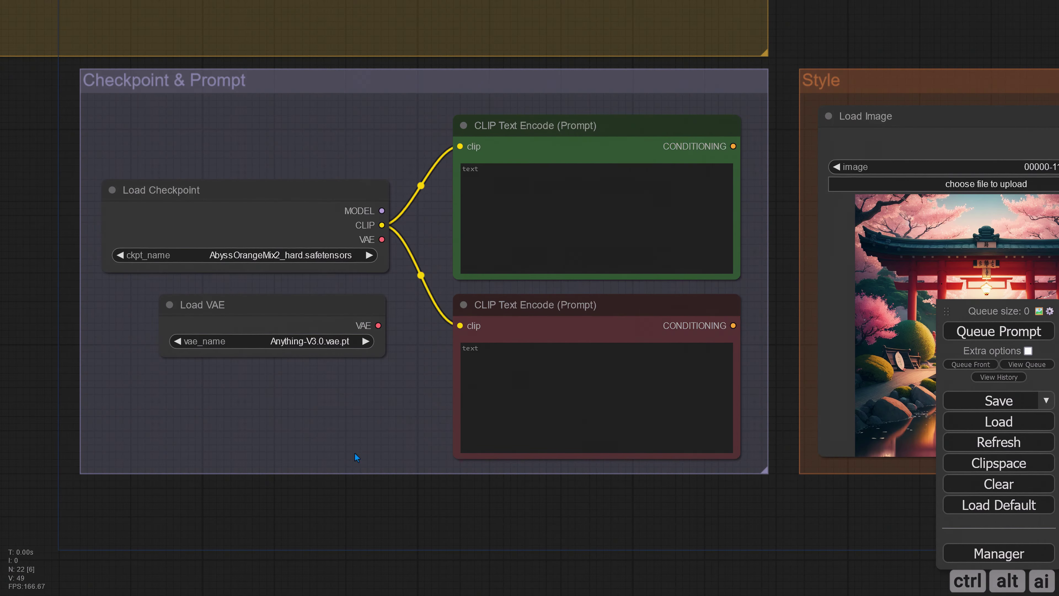
{"action": "left_click_drag", "start_coordinate": [365, 530], "coordinate": [391, 546]}
{"action": "scroll", "coordinate": [386, 528], "scroll_direction": "up", "scroll_amount": 1}
{"action": "scroll", "coordinate": [386, 528], "scroll_direction": "down", "scroll_amount": 1}
{"action": "left_click", "coordinate": [351, 274]}
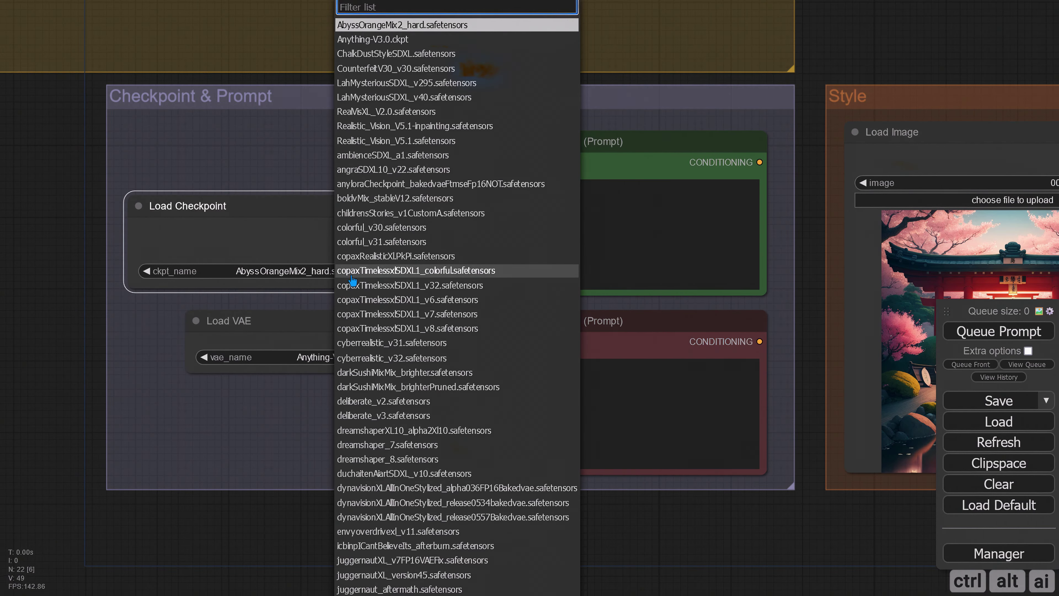
{"action": "scroll", "coordinate": [353, 281], "scroll_direction": "down", "scroll_amount": 1}
{"action": "type", "text": "re"}
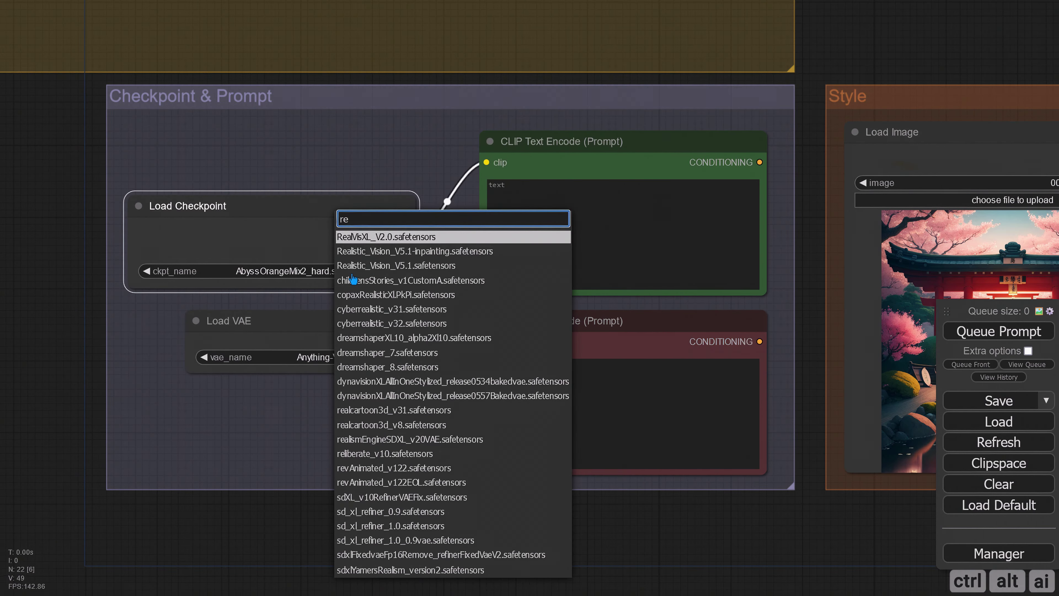
{"action": "type", "text": "a"}
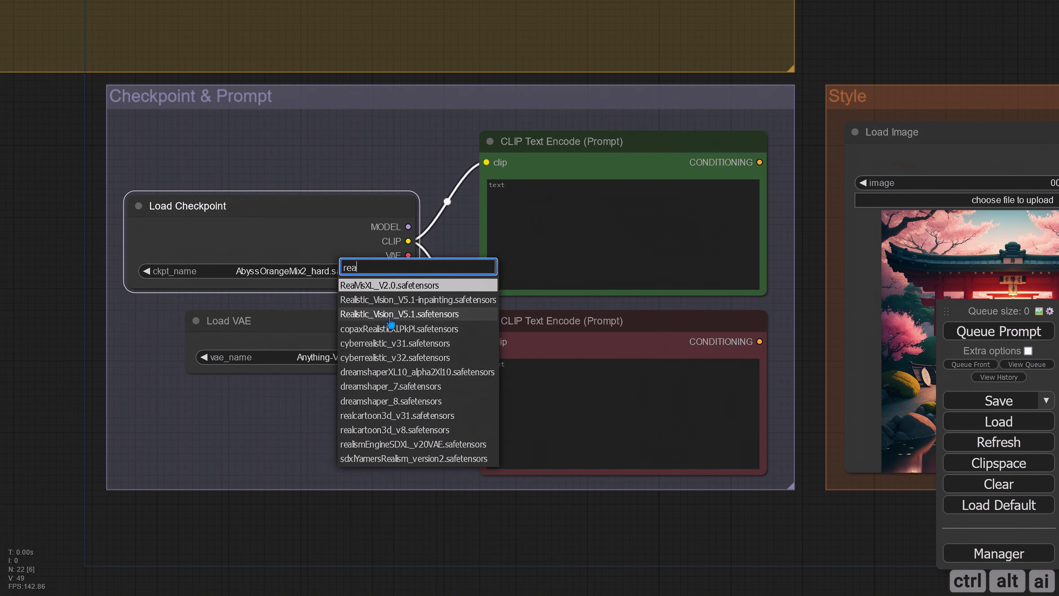
{"action": "left_click", "coordinate": [439, 315]}
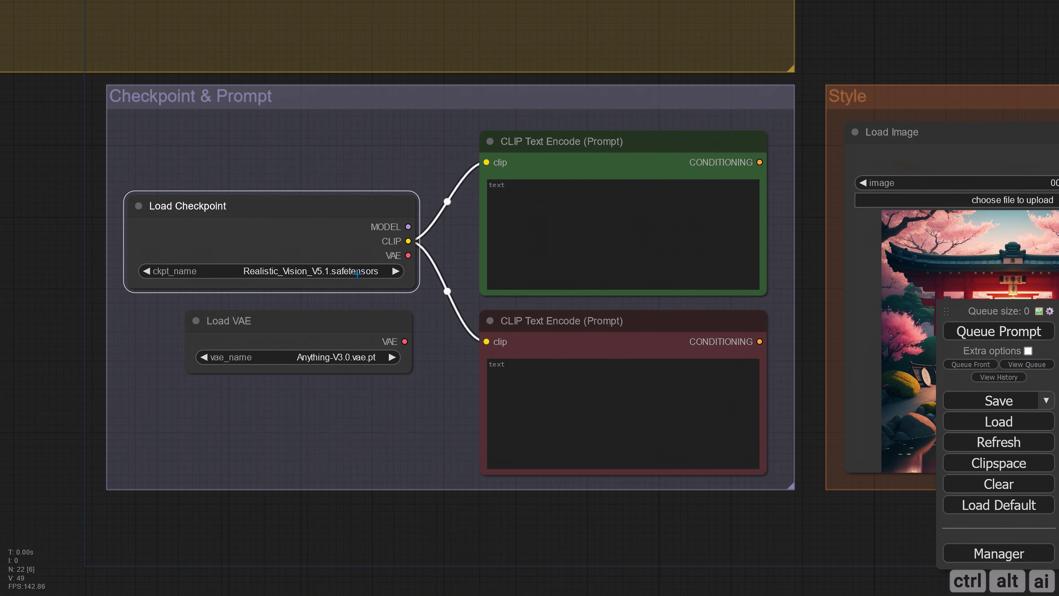
{"action": "left_click", "coordinate": [348, 358]}
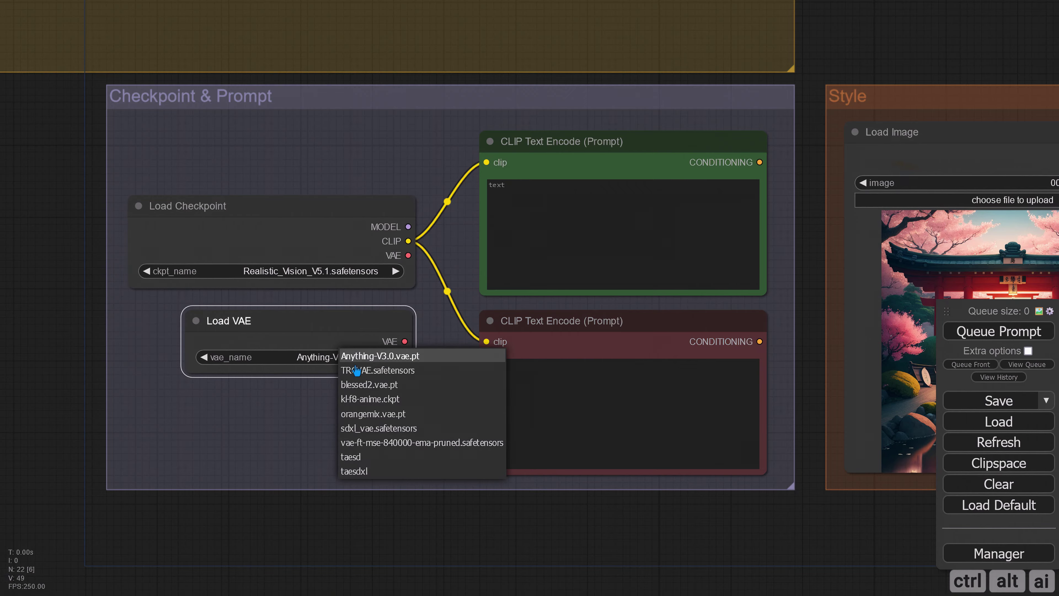
{"action": "left_click", "coordinate": [373, 443]}
- Enter "text, watermark" in the red negative CLIP Text Encode prompt
{"action": "scroll", "coordinate": [463, 438], "scroll_direction": "down", "scroll_amount": 4}
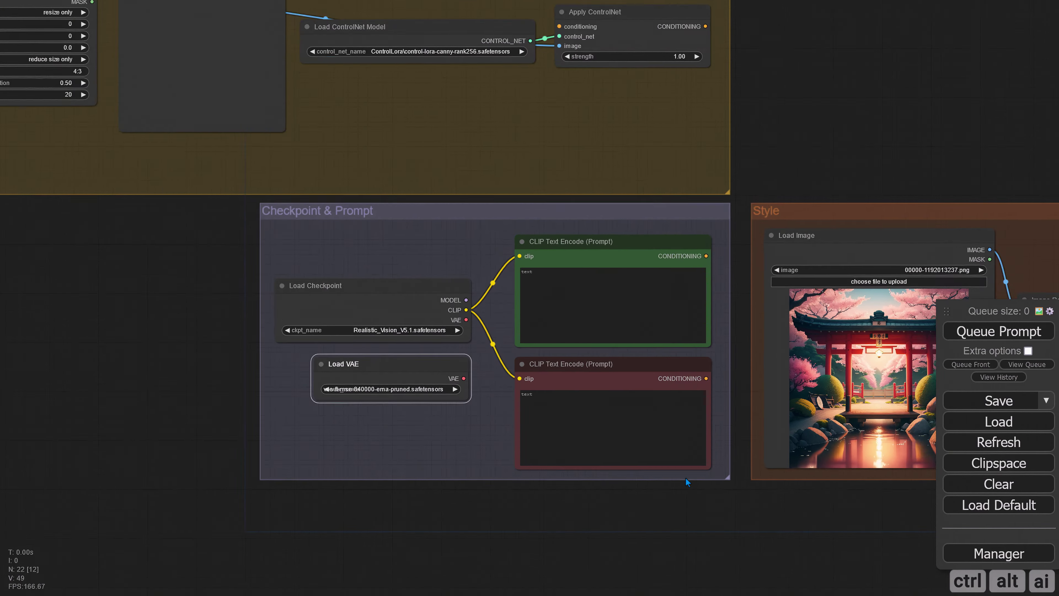
{"action": "scroll", "coordinate": [685, 478], "scroll_direction": "down", "scroll_amount": 1}
{"action": "left_click_drag", "start_coordinate": [750, 175], "coordinate": [531, 143]}
{"action": "scroll", "coordinate": [336, 389], "scroll_direction": "up", "scroll_amount": 4}
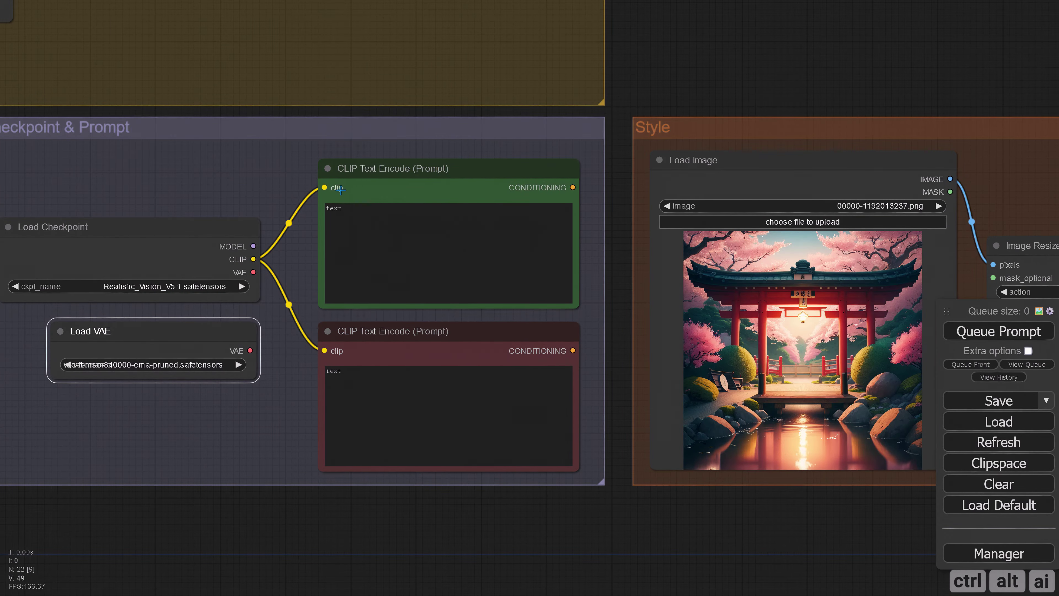
{"action": "left_click", "coordinate": [340, 373]}
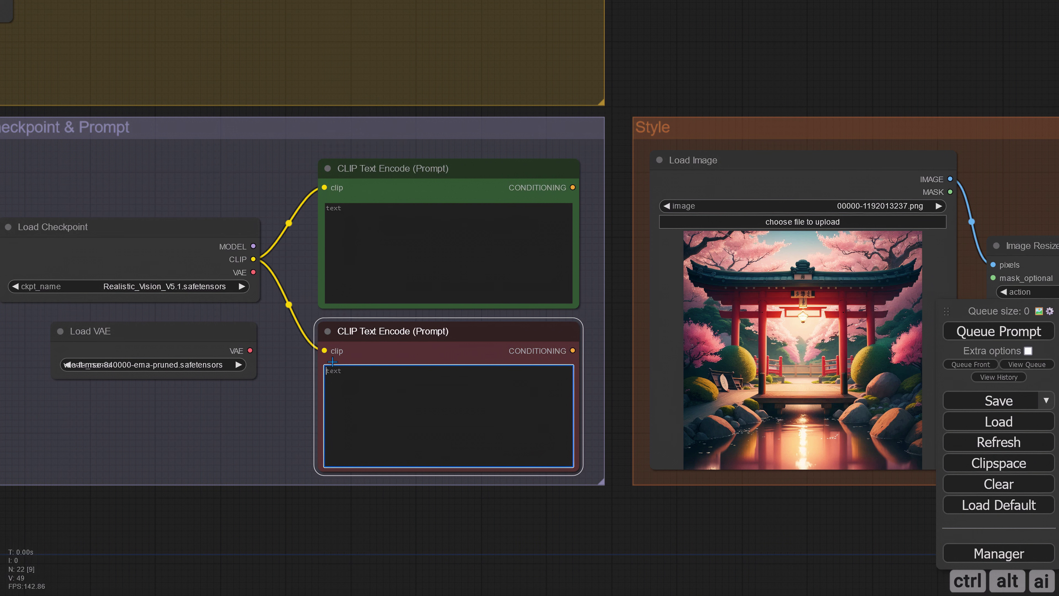
{"action": "type", "text": "text, watermark"}
{"action": "left_click", "coordinate": [683, 106]}
- Set the AIO Aux Preprocessor in the ControlNet Sketch group to PiDiNetPreprocessor
{"action": "scroll", "coordinate": [660, 75], "scroll_direction": "down", "scroll_amount": 3}
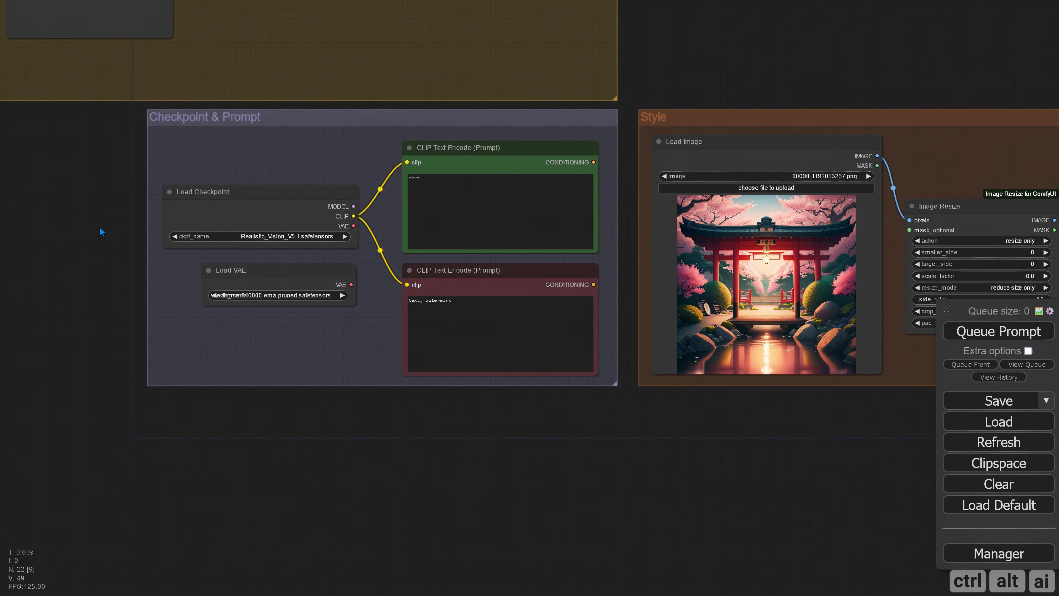
{"action": "mouse_move", "coordinate": [100, 230]}
{"action": "left_mouse_down"}
{"action": "mouse_move", "coordinate": [272, 371]}
{"action": "mouse_move", "coordinate": [579, 421]}
{"action": "left_mouse_up"}
{"action": "scroll", "coordinate": [240, 318], "scroll_direction": "up", "scroll_amount": 3}
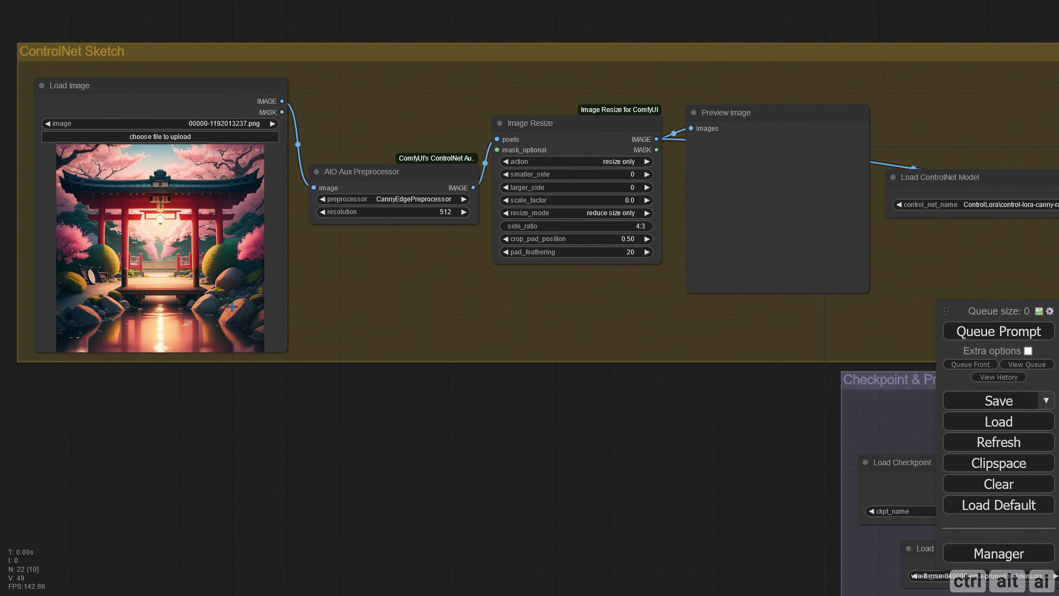
{"action": "left_click_drag", "start_coordinate": [269, 384], "coordinate": [328, 443]}
{"action": "scroll", "coordinate": [400, 446], "scroll_direction": "up", "scroll_amount": 1}
{"action": "left_click_drag", "start_coordinate": [411, 444], "coordinate": [380, 459]}
{"action": "left_click", "coordinate": [453, 251]}
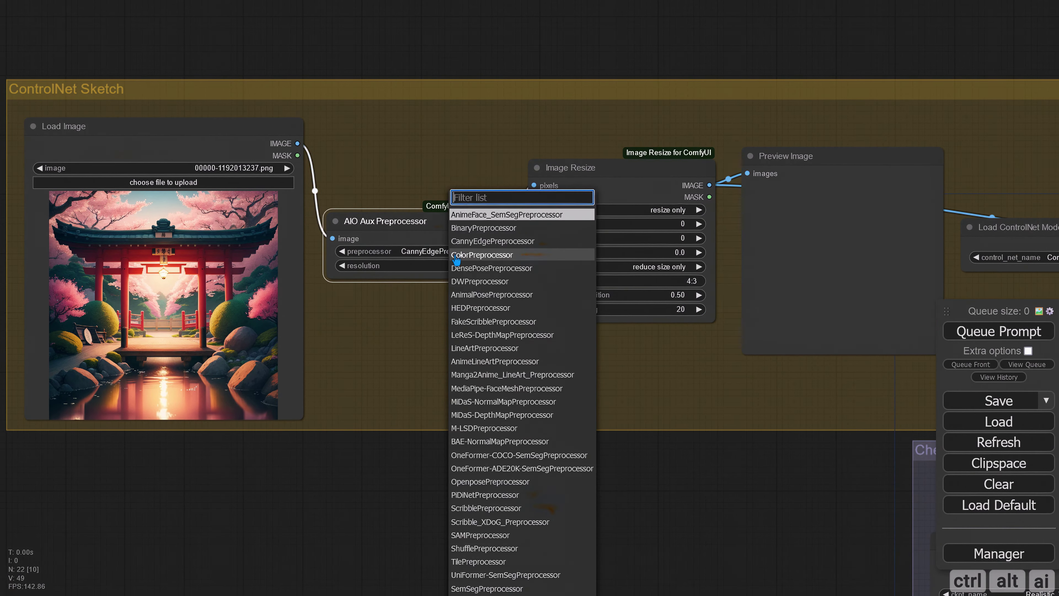
{"action": "scroll", "coordinate": [496, 392], "scroll_direction": "down", "scroll_amount": 3}
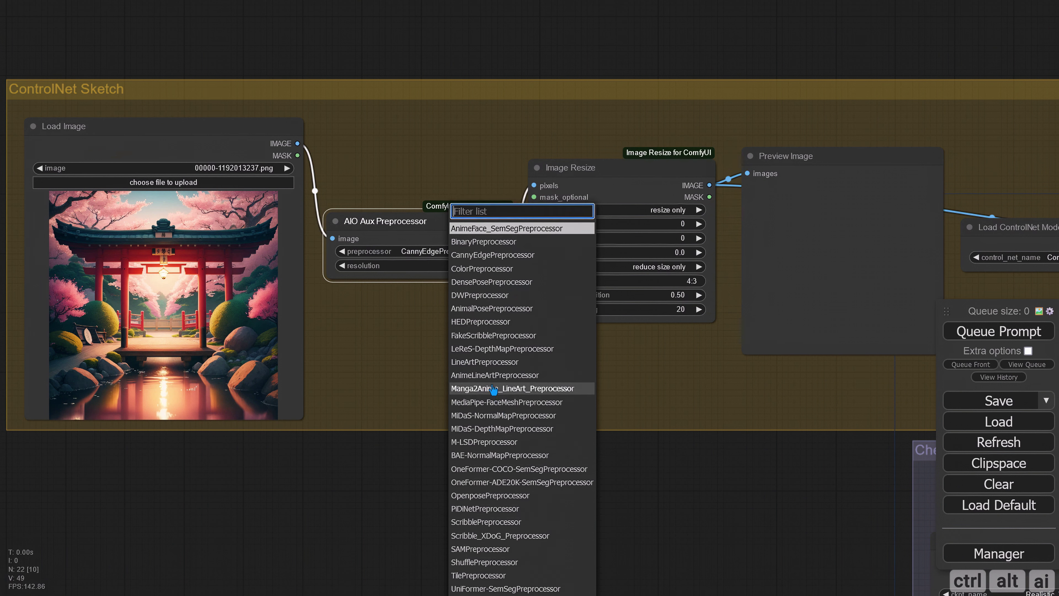
{"action": "scroll", "coordinate": [493, 389], "scroll_direction": "down", "scroll_amount": 5}
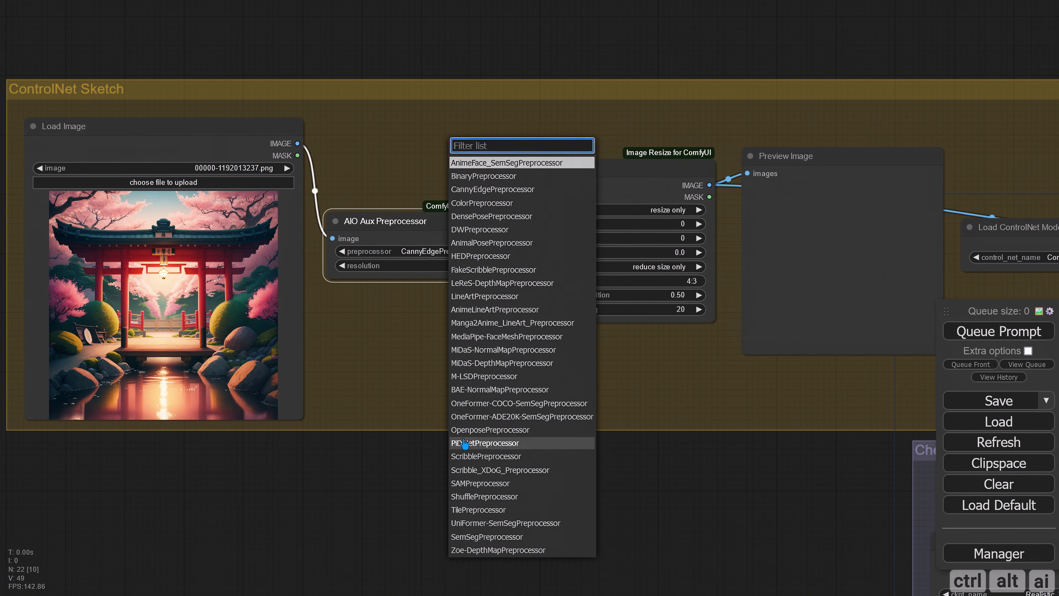
{"action": "left_click", "coordinate": [490, 443]}
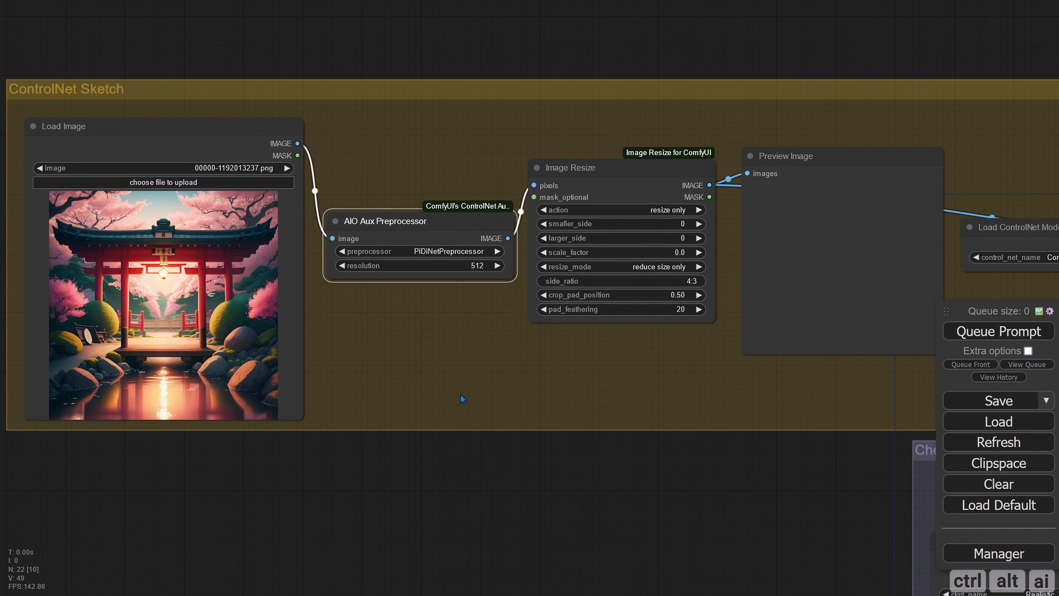
- Set the AIO Aux Preprocessor's resolution to 2048
{"action": "left_click", "coordinate": [469, 265]}
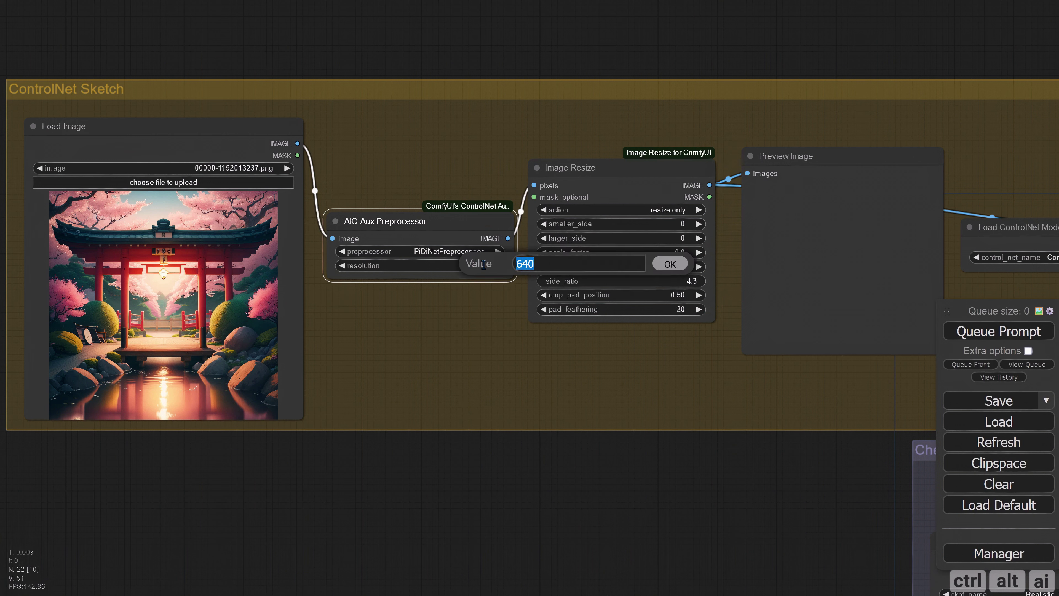
{"action": "type", "text": "2048"}
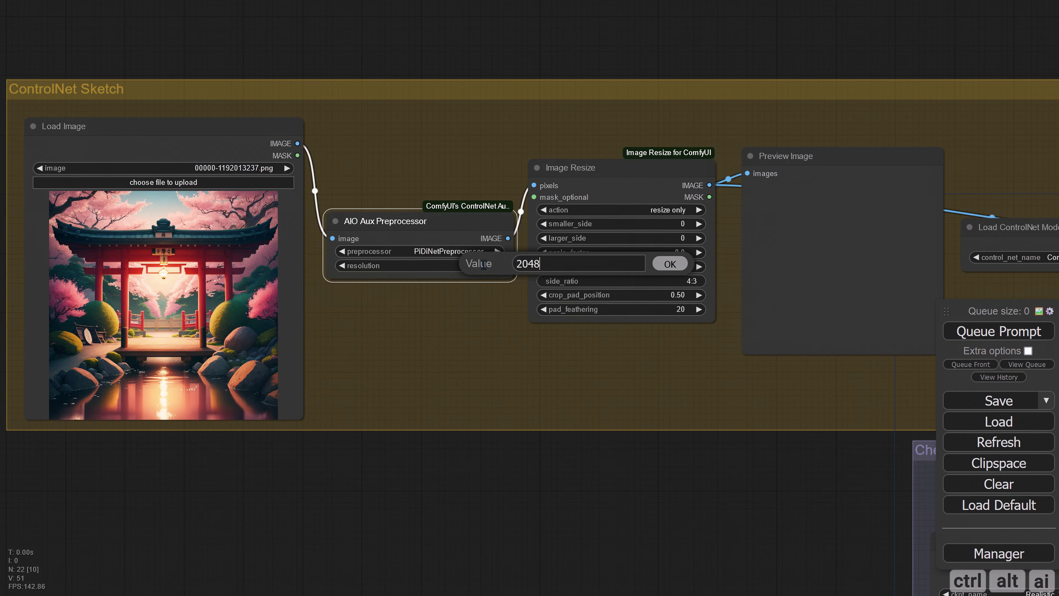
{"action": "key", "text": "Return"}
- Configure the ControlNet Sketch group's Image Resize node with action crop to ratio, larger_side 1024 and resize_mode any
{"action": "left_click_drag", "start_coordinate": [608, 67], "coordinate": [490, 74]}
{"action": "left_click", "coordinate": [559, 216]}
{"action": "left_click", "coordinate": [567, 228]}
{"action": "left_click", "coordinate": [560, 244]}
{"action": "key", "text": "BackSpace"}
{"action": "type", "text": "1024"}
{"action": "key", "text": "Return"}
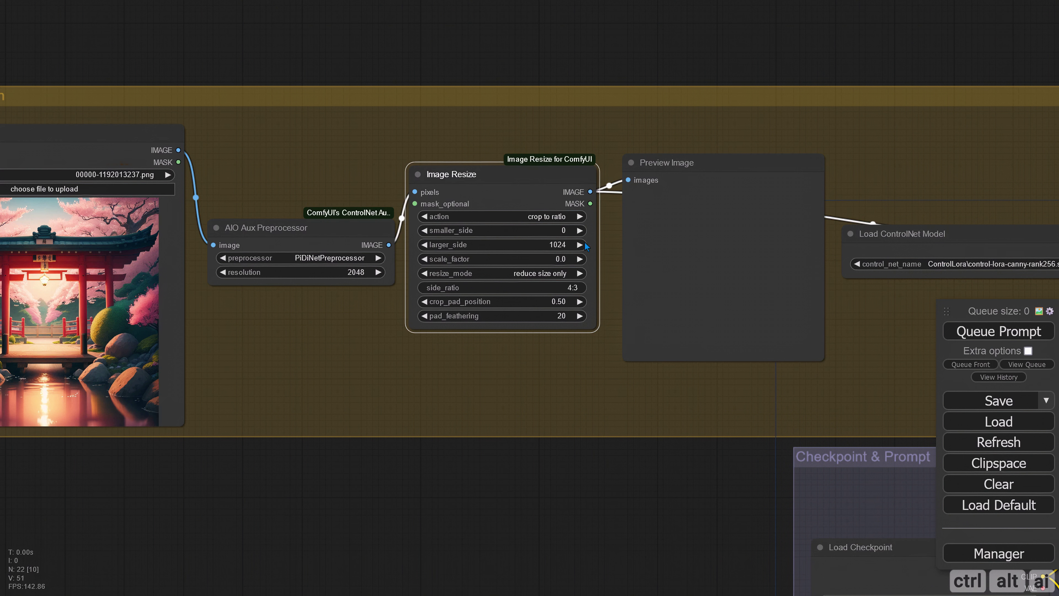
{"action": "left_click", "coordinate": [565, 273]}
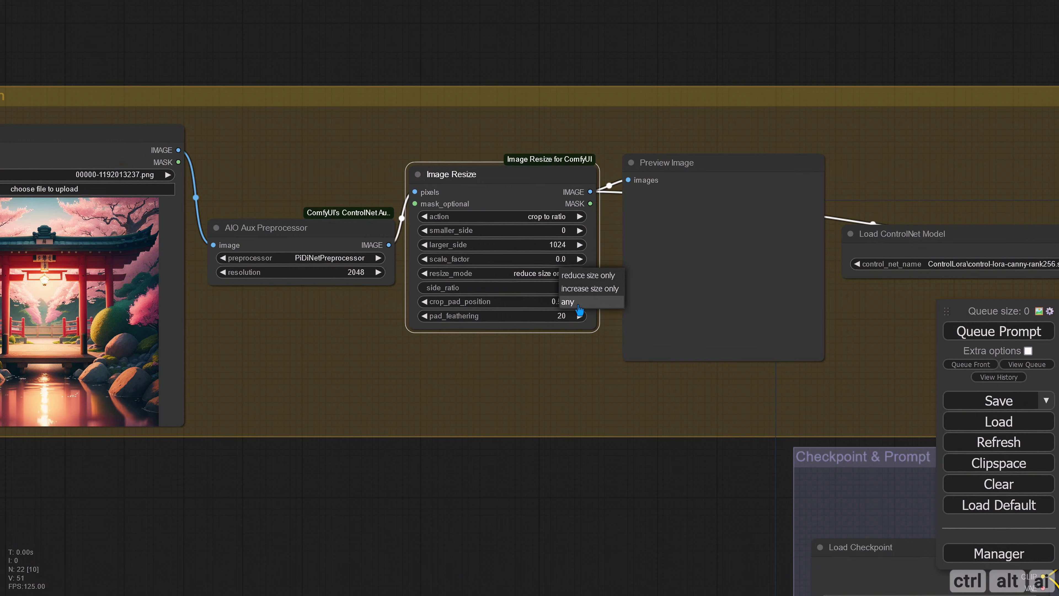
{"action": "left_click", "coordinate": [567, 303]}
- Set the Load ControlNet Model node to T2i-Adapter\coadapter-sketch-sd15v1.pth
{"action": "left_click_drag", "start_coordinate": [613, 465], "coordinate": [113, 416]}
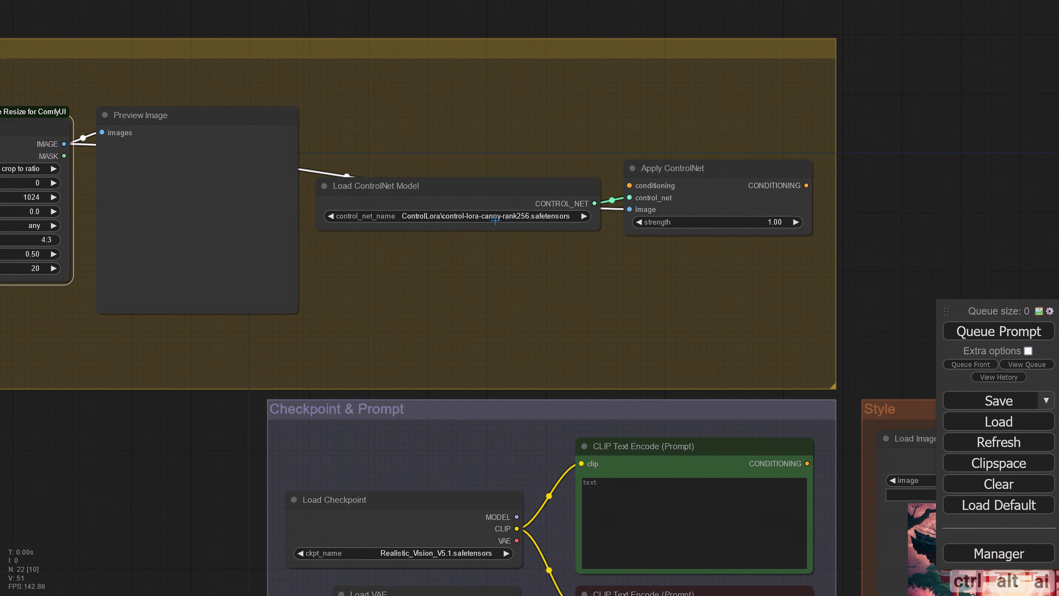
{"action": "left_click", "coordinate": [498, 218]}
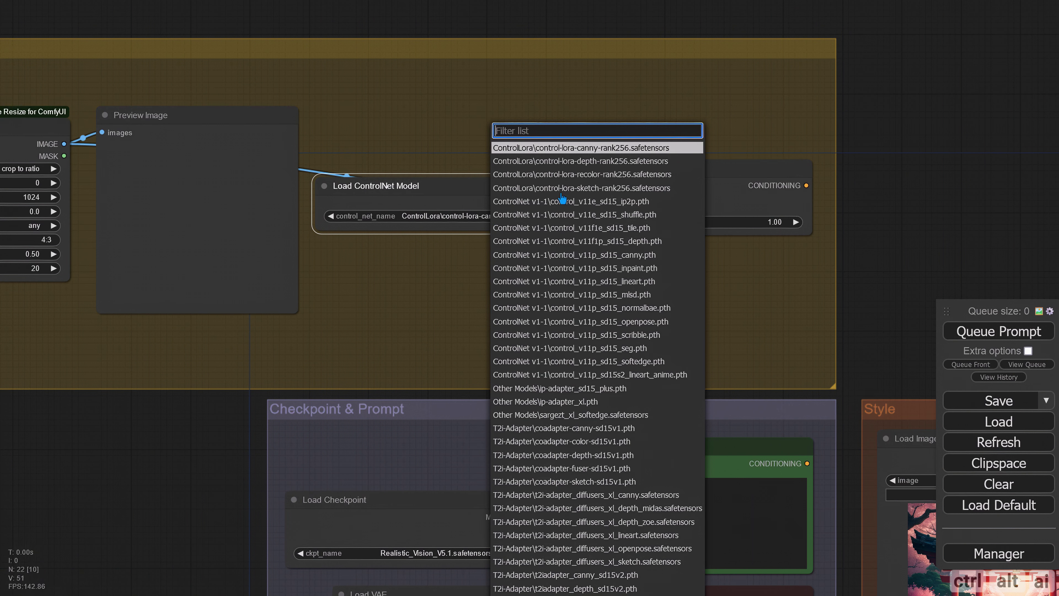
{"action": "scroll", "coordinate": [572, 448], "scroll_direction": "up", "scroll_amount": 1}
{"action": "scroll", "coordinate": [542, 455], "scroll_direction": "down", "scroll_amount": 3}
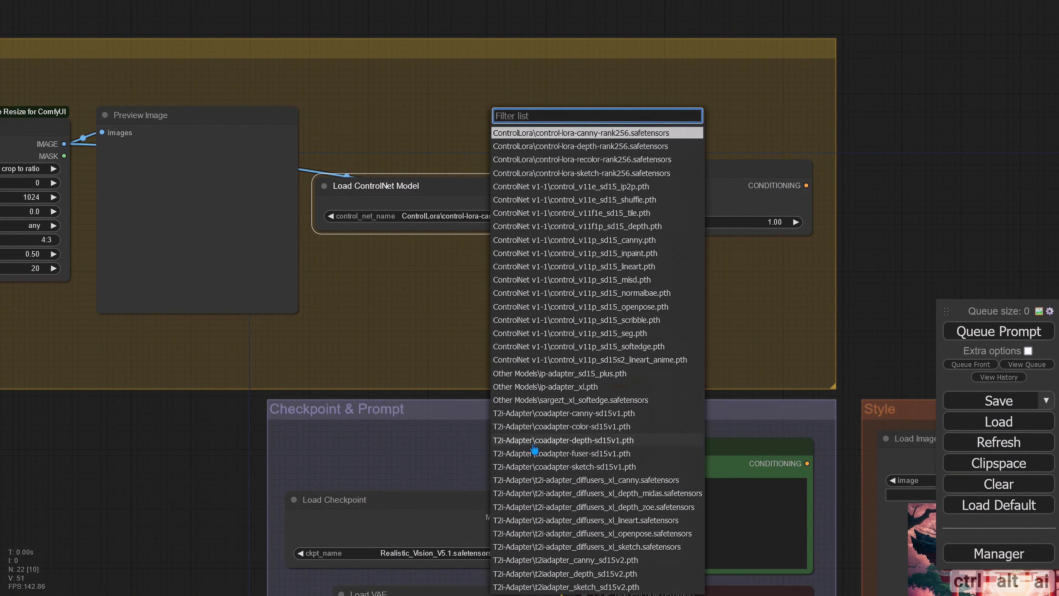
{"action": "left_click", "coordinate": [574, 466]}
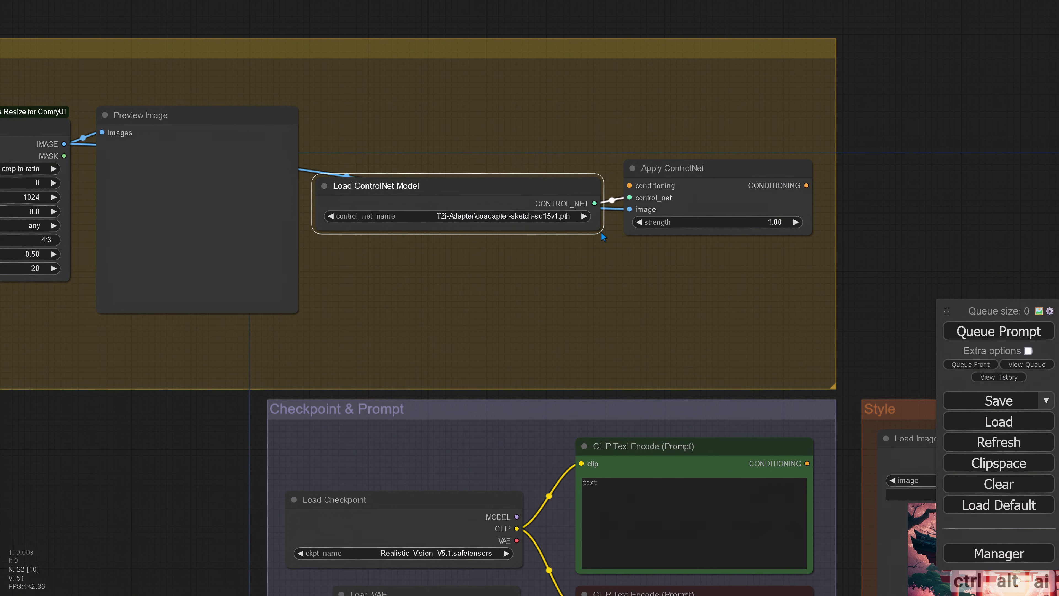
- Connect the green positive prompt's CONDITIONING output to Apply ControlNet's conditioning input and shift the Apply ControlNet node slightly
{"action": "left_click_drag", "start_coordinate": [900, 253], "coordinate": [755, 233]}
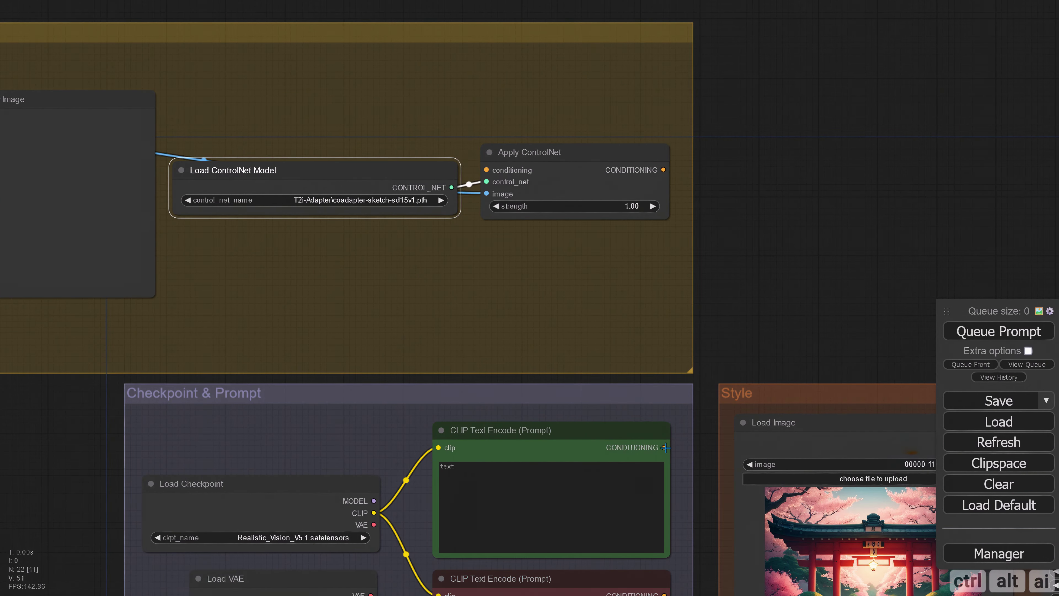
{"action": "left_click_drag", "start_coordinate": [664, 447], "coordinate": [494, 175]}
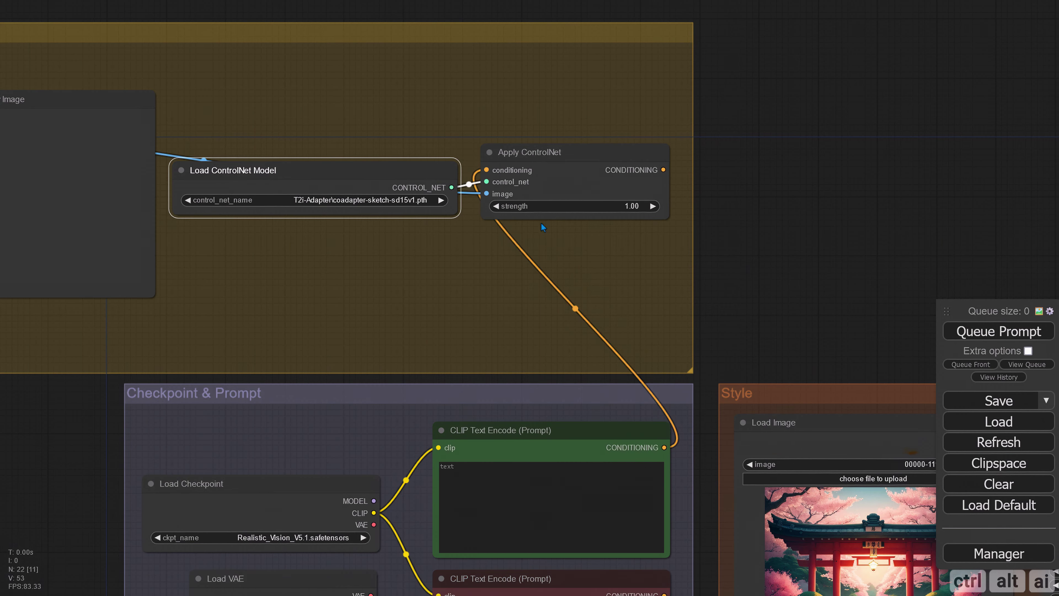
{"action": "left_click", "coordinate": [618, 171]}
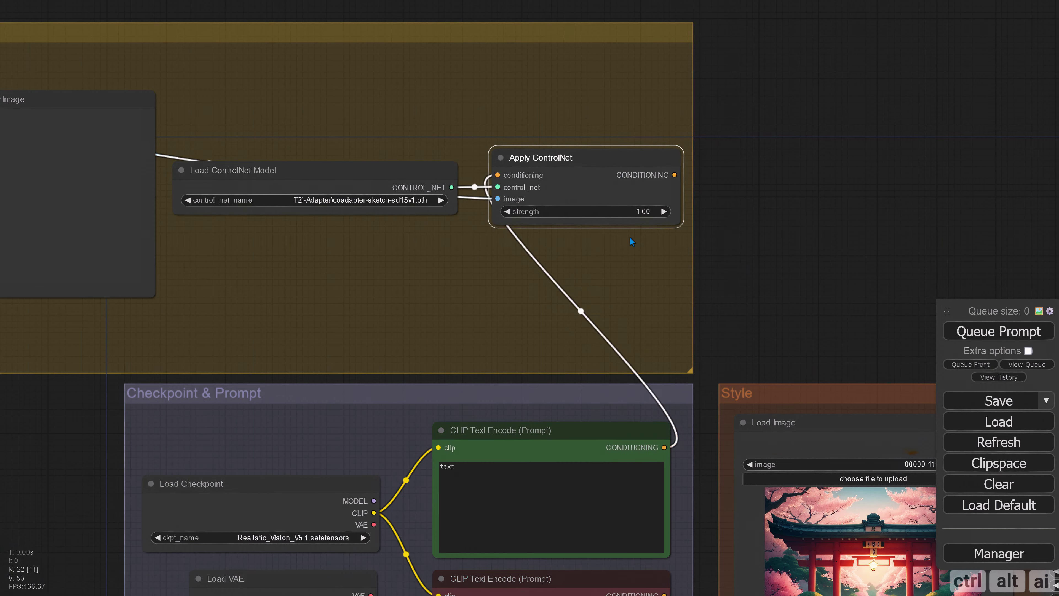
- Configure the Style group's Image Resize node with action crop to ratio, larger_side 1024 and resize_mode any
{"action": "left_click_drag", "start_coordinate": [777, 286], "coordinate": [975, 248]}
{"action": "scroll", "coordinate": [651, 147], "scroll_direction": "down", "scroll_amount": 2}
{"action": "left_click_drag", "start_coordinate": [263, 351], "coordinate": [117, 307]}
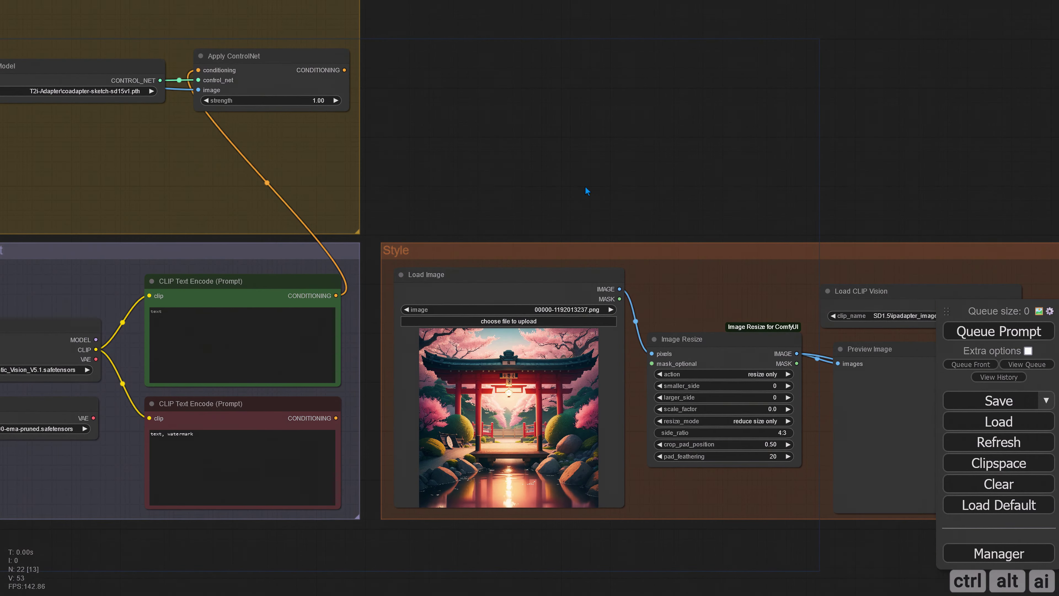
{"action": "left_click_drag", "start_coordinate": [585, 186], "coordinate": [345, 114]}
{"action": "scroll", "coordinate": [387, 309], "scroll_direction": "up", "scroll_amount": 3}
{"action": "left_click", "coordinate": [410, 281]}
{"action": "left_click", "coordinate": [428, 296]}
{"action": "left_click", "coordinate": [414, 311]}
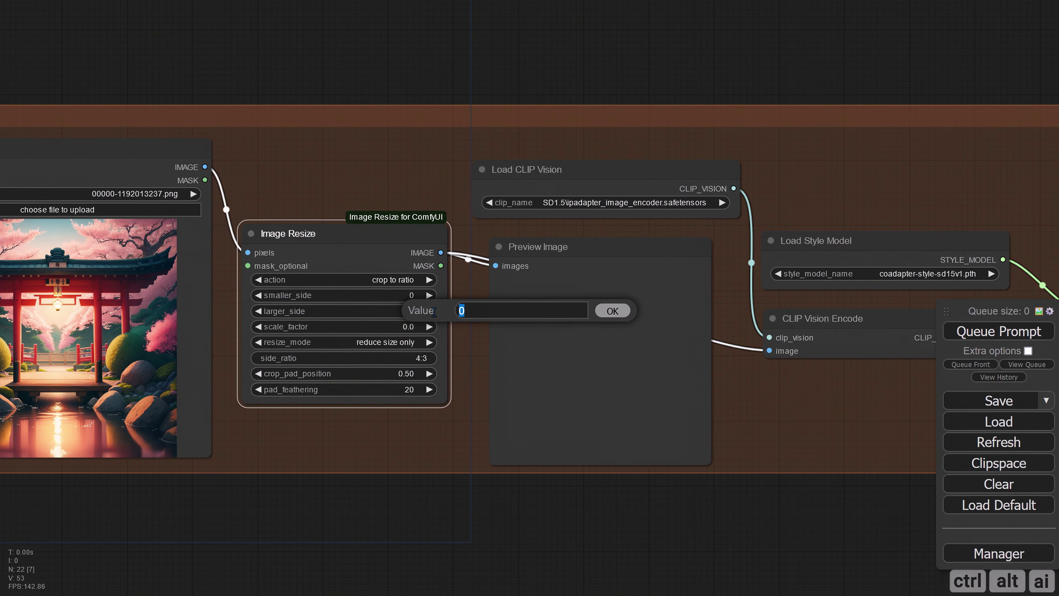
{"action": "key", "text": "BackSpace"}
{"action": "type", "text": "1024"}
{"action": "key", "text": "Return"}
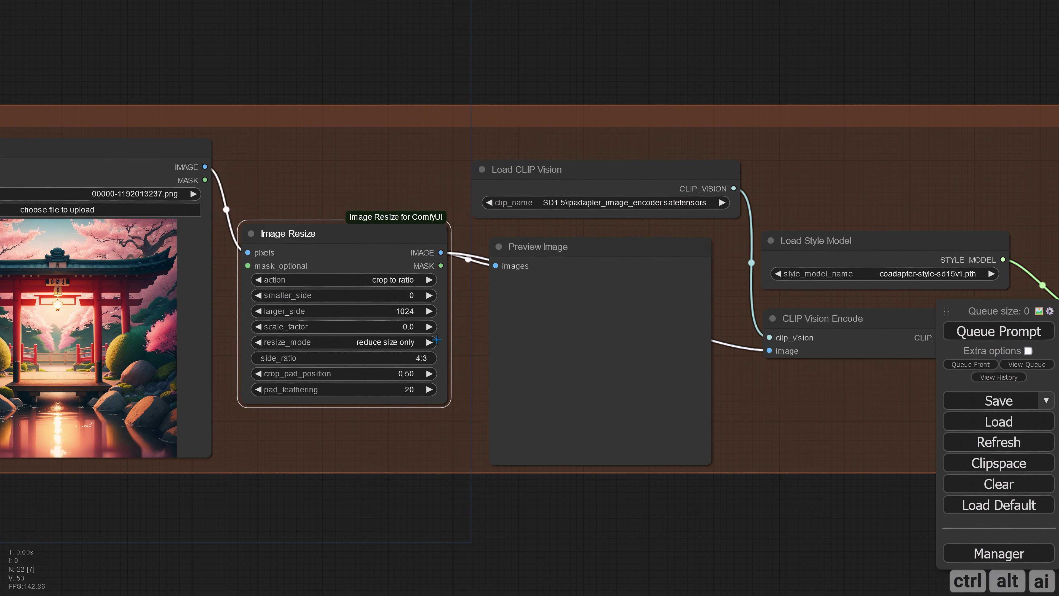
{"action": "left_click", "coordinate": [404, 343]}
{"action": "left_click", "coordinate": [411, 371]}
- Set the Load CLIP Vision node to SD1.5\pytorch_model.bin, then narrow the node and align it above Preview Image
{"action": "left_click_drag", "start_coordinate": [658, 92], "coordinate": [515, 137]}
{"action": "left_click", "coordinate": [527, 263]}
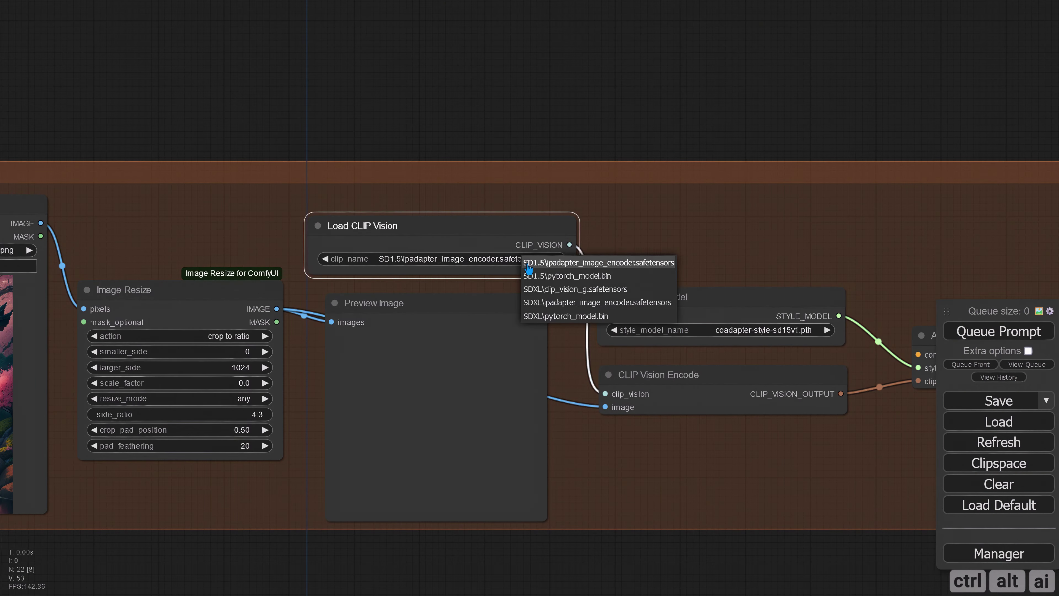
{"action": "left_click", "coordinate": [555, 279]}
{"action": "left_click_drag", "start_coordinate": [507, 242], "coordinate": [526, 249]}
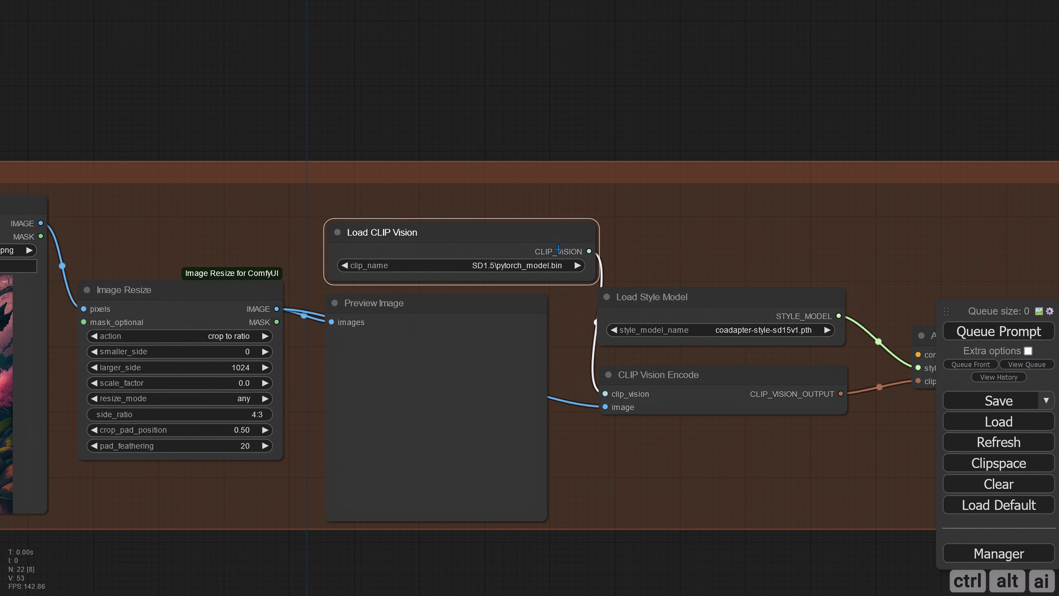
{"action": "left_click_drag", "start_coordinate": [596, 282], "coordinate": [541, 278]}
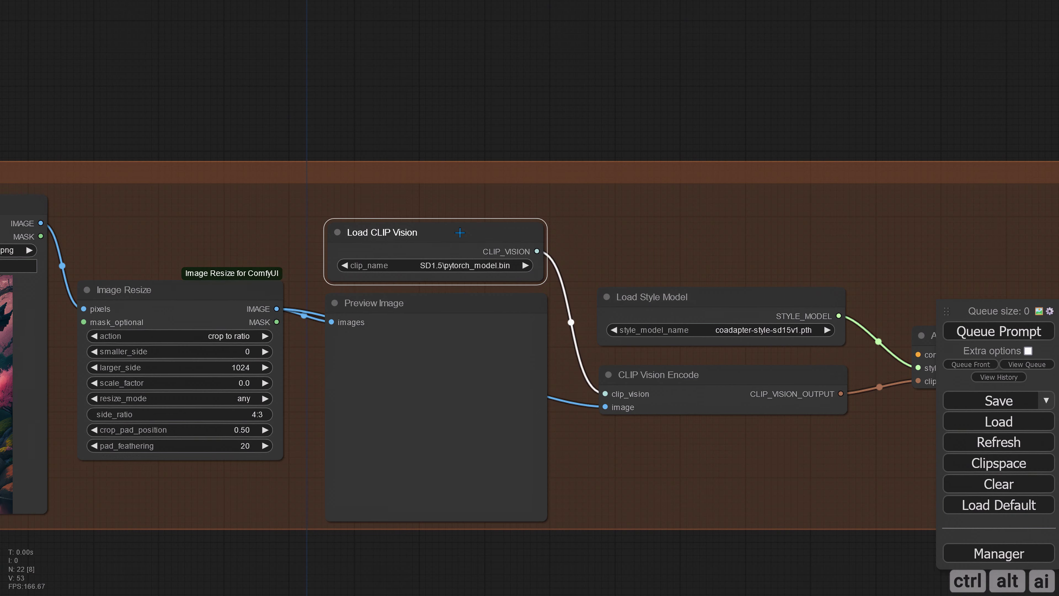
{"action": "left_click", "coordinate": [502, 167]}
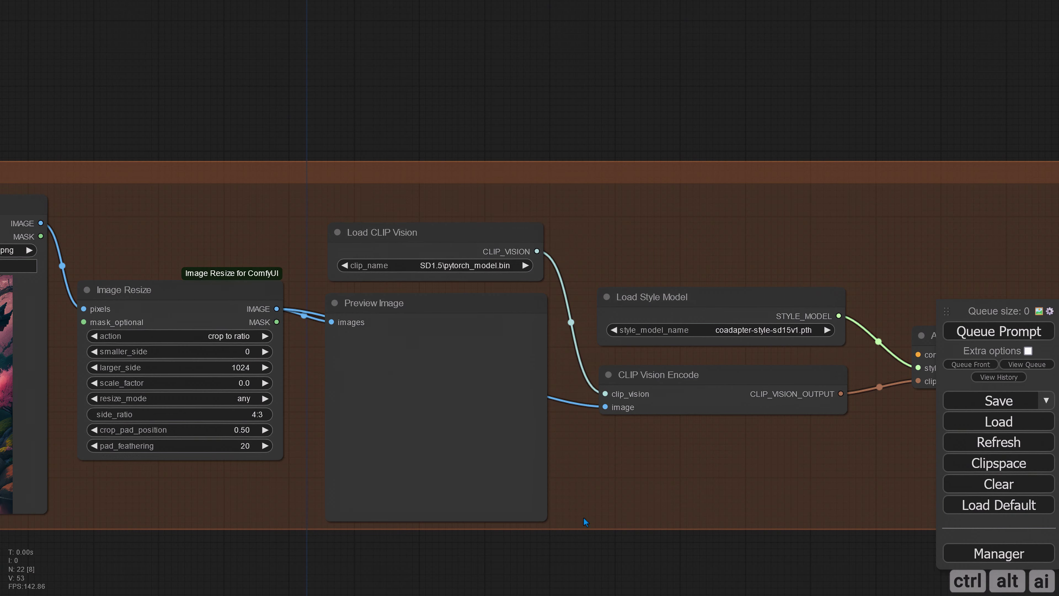
- Review the Style group's nodes and connections from Image Resize through Apply Style Model to the Raw Image group
{"action": "left_click_drag", "start_coordinate": [586, 526], "coordinate": [429, 537]}
{"action": "left_click_drag", "start_coordinate": [511, 548], "coordinate": [469, 545]}
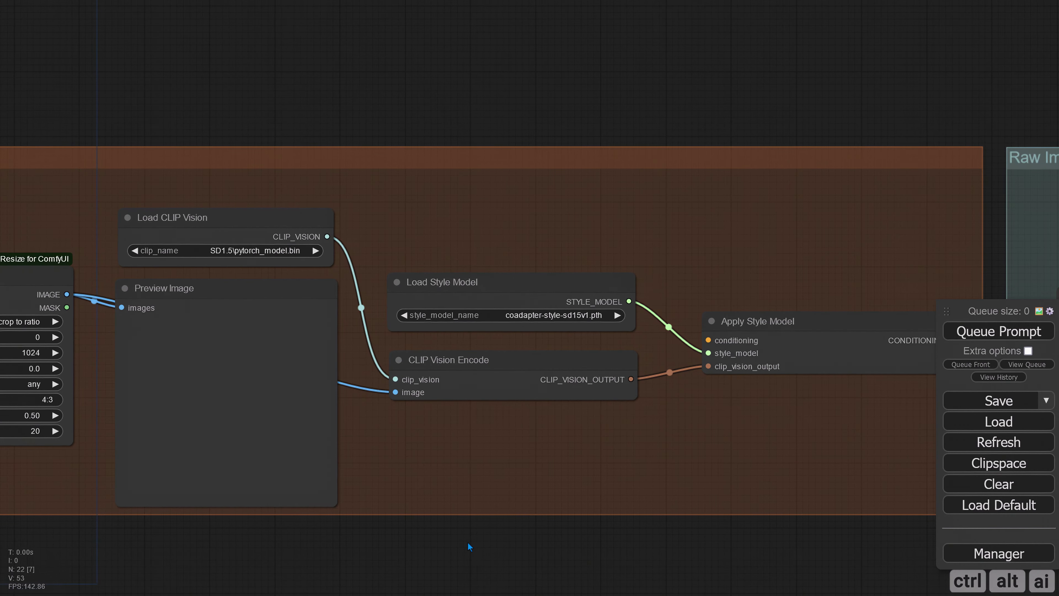
{"action": "left_click_drag", "start_coordinate": [619, 528], "coordinate": [416, 501]}
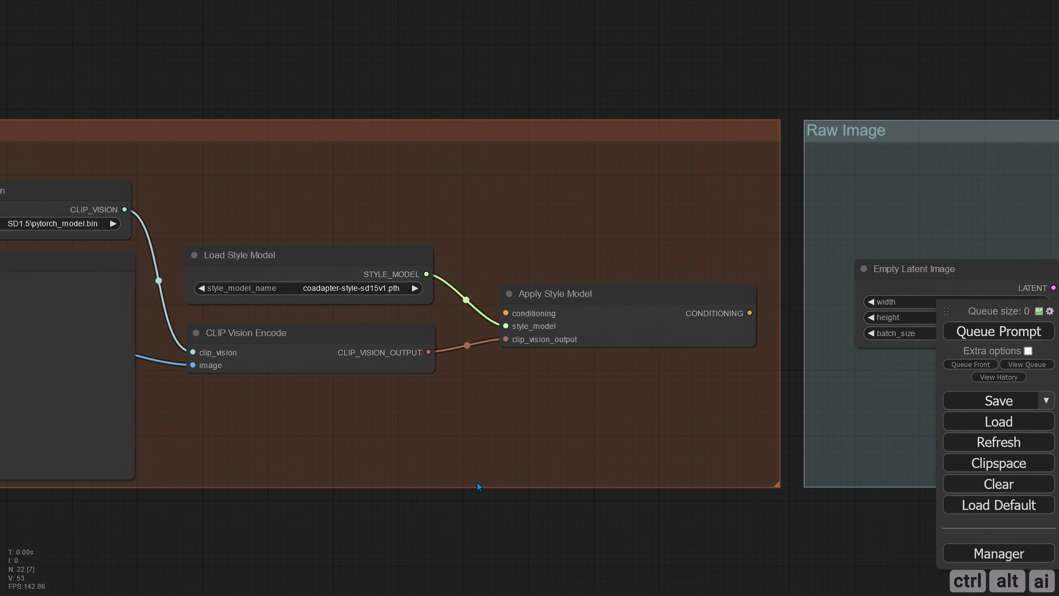
{"action": "scroll", "coordinate": [478, 485], "scroll_direction": "down", "scroll_amount": 5}
{"action": "scroll", "coordinate": [423, 443], "scroll_direction": "up", "scroll_amount": 3}
{"action": "left_click_drag", "start_coordinate": [673, 538], "coordinate": [568, 508]}
{"action": "left_click_drag", "start_coordinate": [324, 499], "coordinate": [877, 534]}
{"action": "scroll", "coordinate": [366, 333], "scroll_direction": "down", "scroll_amount": 2}
{"action": "scroll", "coordinate": [367, 332], "scroll_direction": "down", "scroll_amount": 3}
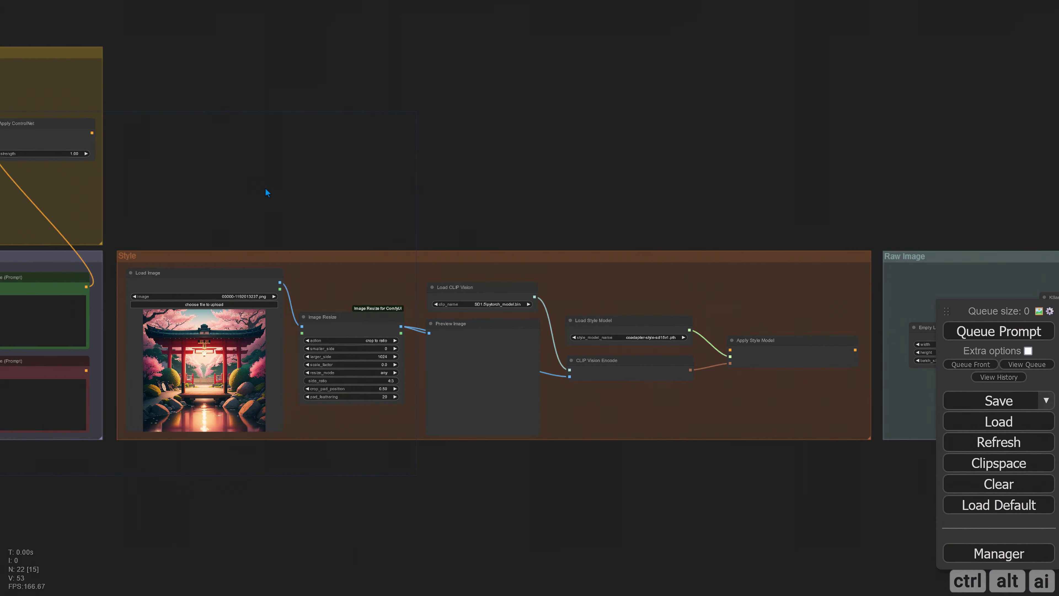
- Route Apply ControlNet's CONDITIONING output through a new reroute above the Style group's Image Resize into Apply Style Model's conditioning input
{"action": "left_click_drag", "start_coordinate": [263, 186], "coordinate": [398, 236]}
{"action": "scroll", "coordinate": [398, 236], "scroll_direction": "up", "scroll_amount": 3}
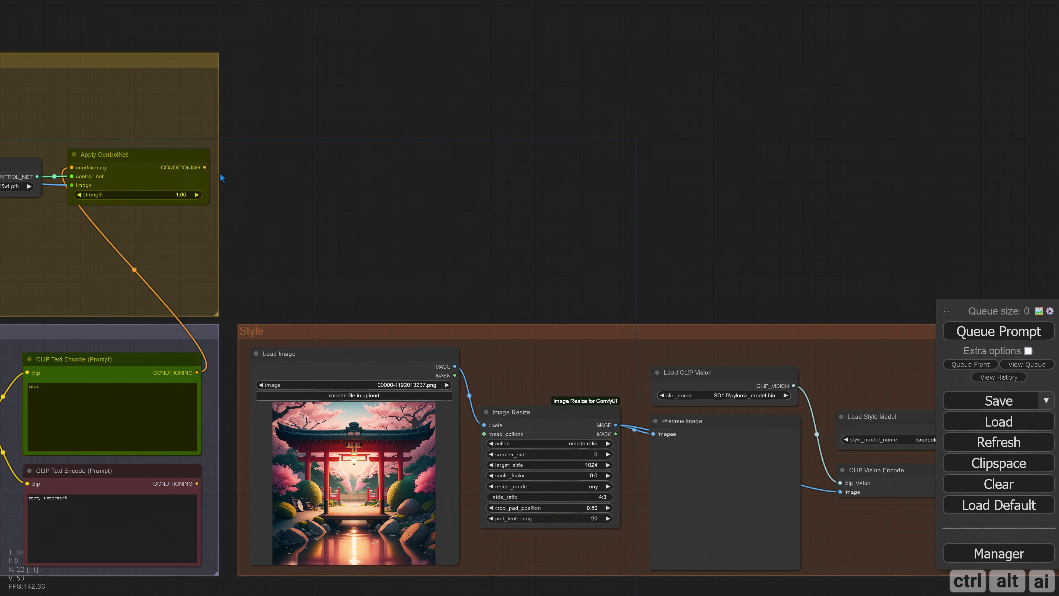
{"action": "left_click_drag", "start_coordinate": [204, 167], "coordinate": [529, 355]}
{"action": "left_click", "coordinate": [542, 390]}
{"action": "left_click", "coordinate": [550, 361]}
{"action": "left_click_drag", "start_coordinate": [616, 285], "coordinate": [294, 178]}
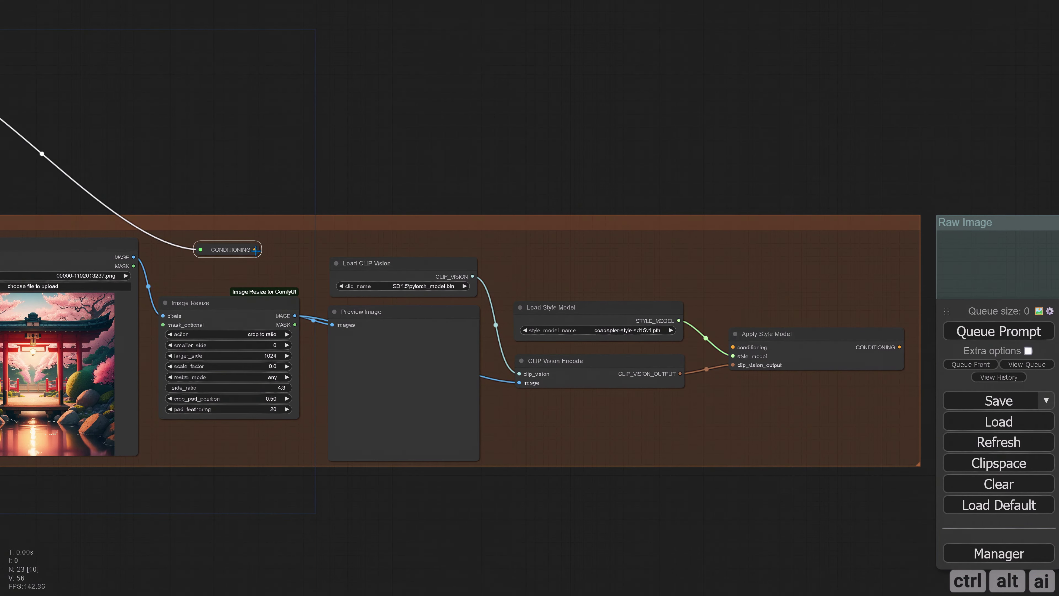
{"action": "left_click_drag", "start_coordinate": [255, 250], "coordinate": [731, 348]}
- Connect Apply Style Model's CONDITIONING output to KSampler's positive input in the Raw Image group
{"action": "scroll", "coordinate": [261, 166], "scroll_direction": "down", "scroll_amount": 5}
{"action": "mouse_move", "coordinate": [251, 163]}
{"action": "left_mouse_down"}
{"action": "mouse_move", "coordinate": [544, 183]}
{"action": "mouse_move", "coordinate": [522, 208]}
{"action": "left_mouse_up"}
{"action": "mouse_move", "coordinate": [586, 181]}
{"action": "left_mouse_down"}
{"action": "mouse_move", "coordinate": [535, 194]}
{"action": "mouse_move", "coordinate": [277, 166]}
{"action": "left_mouse_up"}
{"action": "left_click_drag", "start_coordinate": [527, 173], "coordinate": [318, 162]}
{"action": "scroll", "coordinate": [447, 383], "scroll_direction": "up", "scroll_amount": 4}
{"action": "scroll", "coordinate": [381, 289], "scroll_direction": "up", "scroll_amount": 2}
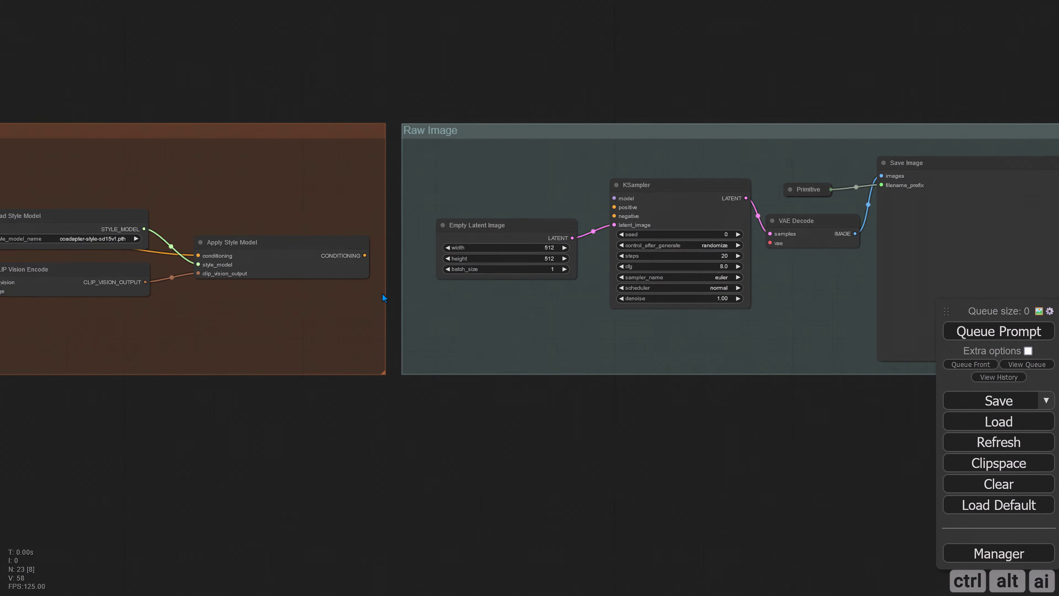
{"action": "left_click_drag", "start_coordinate": [363, 252], "coordinate": [633, 200]}
- Add a reroute below the Style group's Image Resize, fed by the red negative prompt's CONDITIONING output
{"action": "left_click_drag", "start_coordinate": [257, 431], "coordinate": [701, 430]}
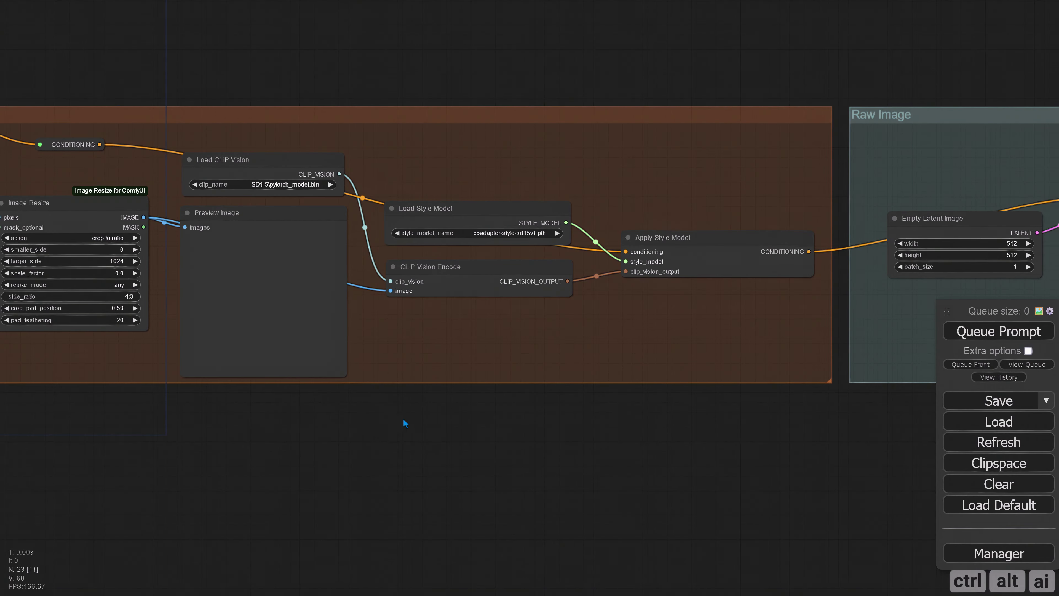
{"action": "left_click_drag", "start_coordinate": [404, 418], "coordinate": [670, 427]}
{"action": "scroll", "coordinate": [652, 456], "scroll_direction": "down", "scroll_amount": 2}
{"action": "left_click_drag", "start_coordinate": [302, 446], "coordinate": [340, 328]}
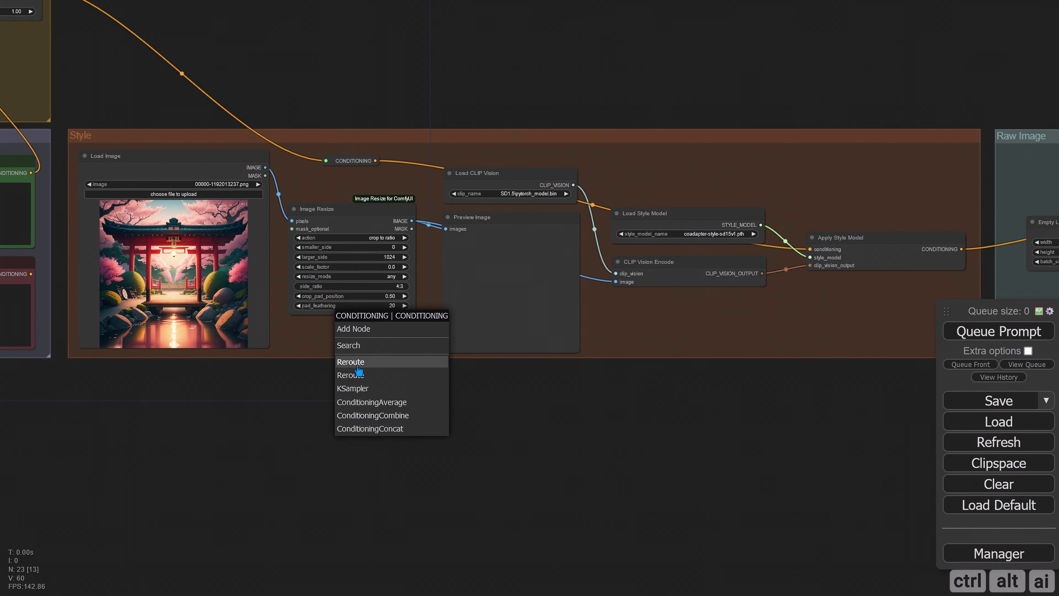
{"action": "left_click", "coordinate": [350, 361]}
{"action": "left_click_drag", "start_coordinate": [377, 401], "coordinate": [150, 398]}
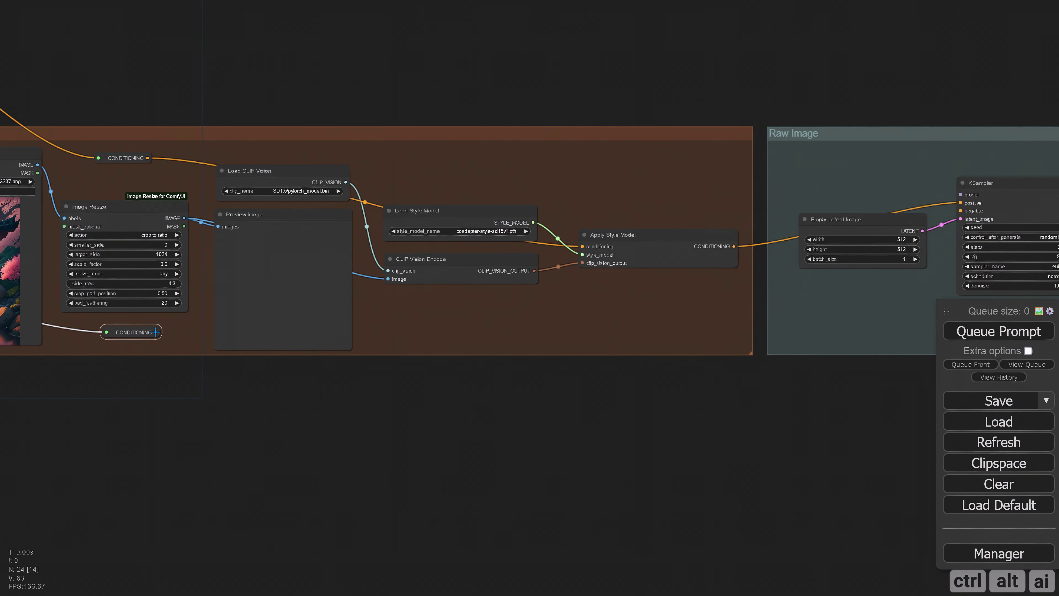
- Add a second negative conditioning reroute below Apply Style Model, connect it to KSampler's negative input and align it
{"action": "left_click_drag", "start_coordinate": [157, 332], "coordinate": [666, 337]}
{"action": "left_click", "coordinate": [695, 365]}
{"action": "left_click_drag", "start_coordinate": [855, 385], "coordinate": [399, 391]}
{"action": "left_click_drag", "start_coordinate": [244, 342], "coordinate": [506, 216]}
{"action": "left_click_drag", "start_coordinate": [409, 378], "coordinate": [841, 348]}
{"action": "left_click_drag", "start_coordinate": [504, 371], "coordinate": [531, 369]}
{"action": "left_click_drag", "start_coordinate": [681, 315], "coordinate": [680, 306]}
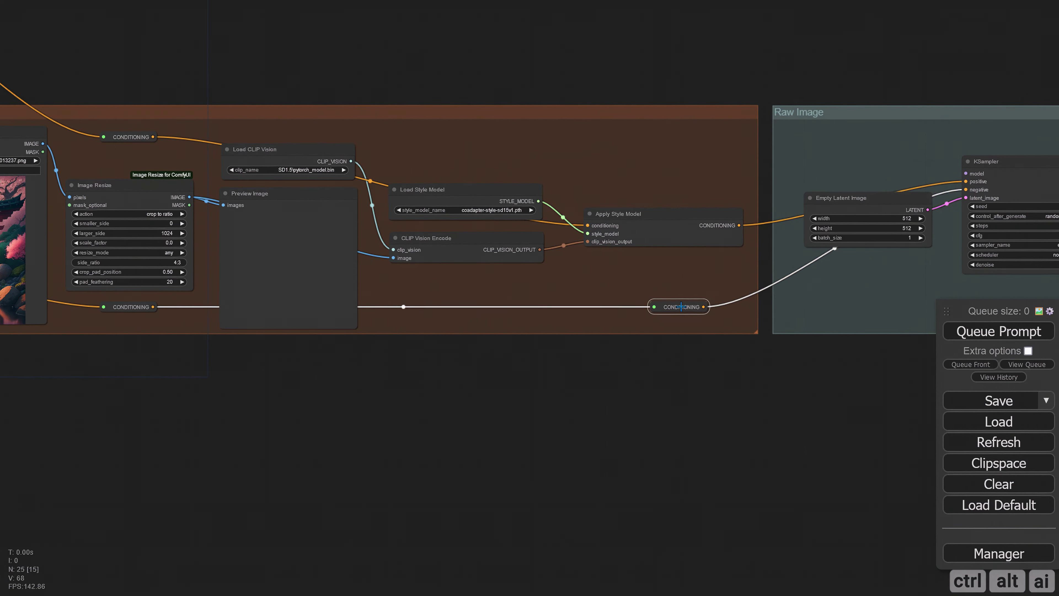
- Add a reroute for Load VAE's VAE output below the negative conditioning reroute under Image Resize
{"action": "left_click", "coordinate": [581, 369]}
{"action": "scroll", "coordinate": [375, 417], "scroll_direction": "left", "scroll_amount": 10}
{"action": "left_click_drag", "start_coordinate": [433, 440], "coordinate": [494, 435]}
{"action": "left_click_drag", "start_coordinate": [295, 420], "coordinate": [253, 412]}
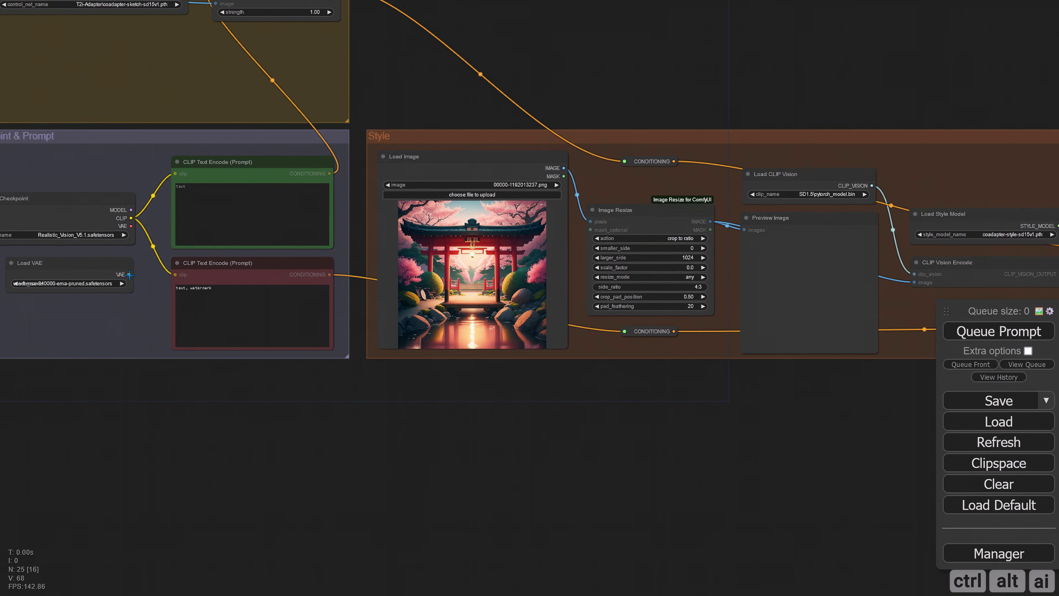
{"action": "left_click_drag", "start_coordinate": [130, 275], "coordinate": [644, 346]}
{"action": "left_click", "coordinate": [654, 380]}
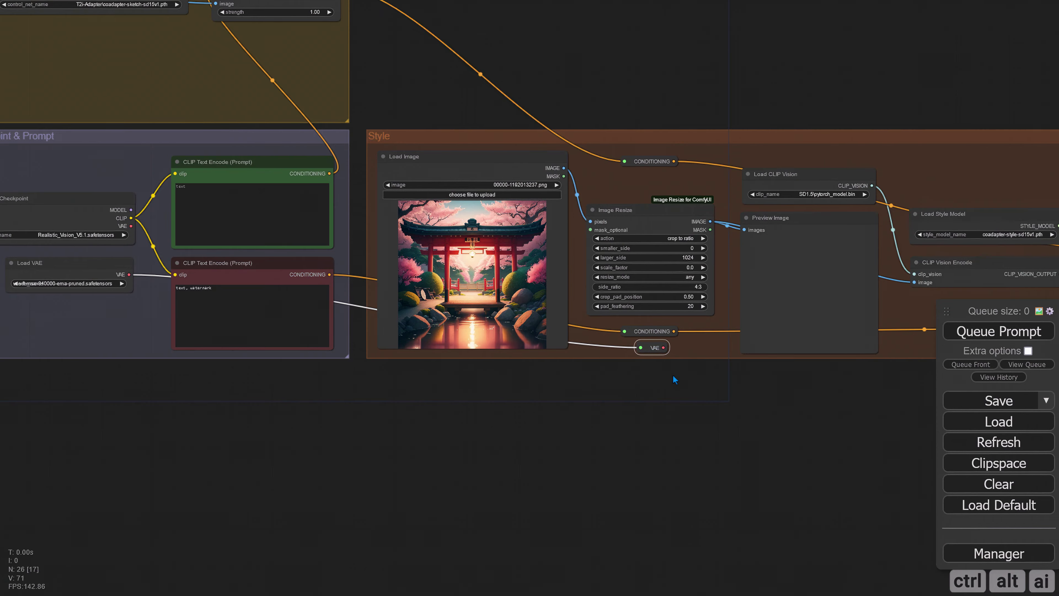
- Extend the VAE line with a second reroute below KSampler and connect it to VAE Decode's vae input
{"action": "left_click_drag", "start_coordinate": [716, 390], "coordinate": [233, 401]}
{"action": "mouse_move", "coordinate": [655, 430]}
{"action": "left_mouse_down"}
{"action": "mouse_move", "coordinate": [515, 425]}
{"action": "mouse_move", "coordinate": [669, 426]}
{"action": "left_mouse_up"}
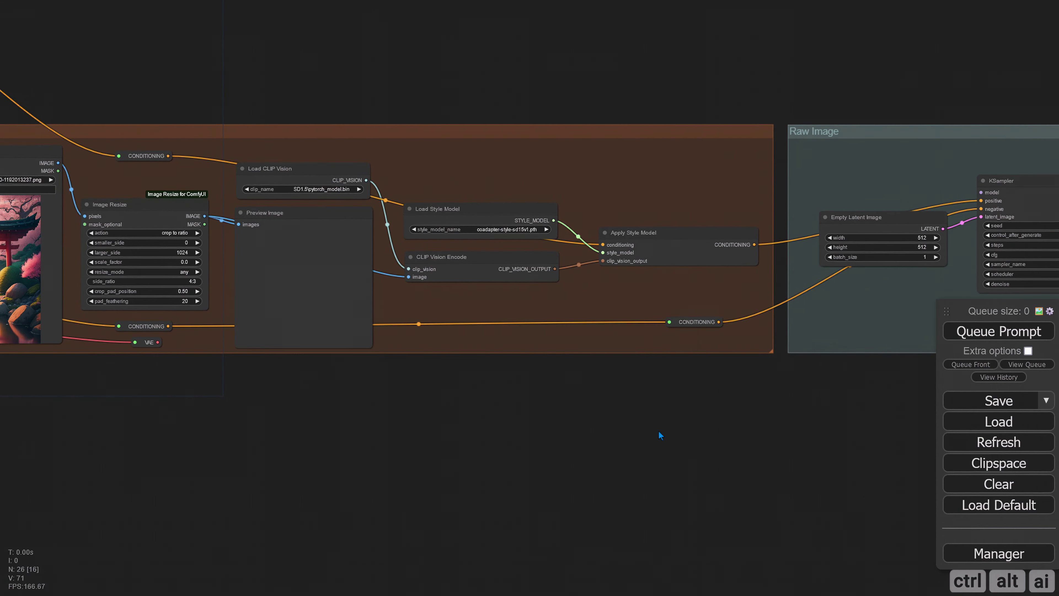
{"action": "scroll", "coordinate": [663, 432], "scroll_direction": "right", "scroll_amount": 3}
{"action": "left_click_drag", "start_coordinate": [71, 323], "coordinate": [940, 321]}
{"action": "scroll", "coordinate": [854, 371], "scroll_direction": "right", "scroll_amount": 15}
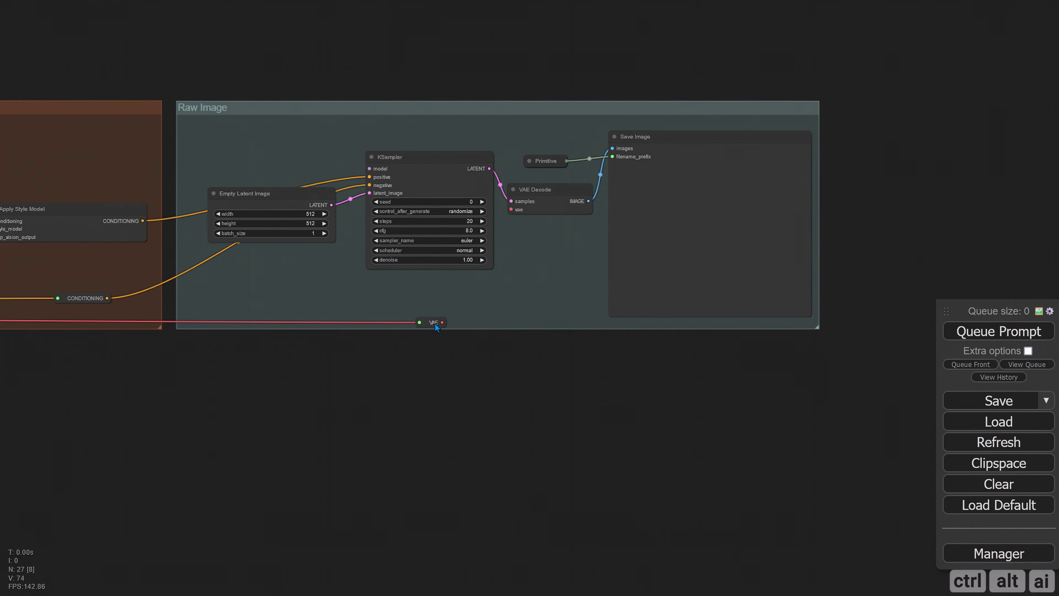
{"action": "left_click_drag", "start_coordinate": [435, 322], "coordinate": [429, 315]}
{"action": "left_click_drag", "start_coordinate": [484, 351], "coordinate": [428, 370]}
{"action": "left_click_drag", "start_coordinate": [380, 332], "coordinate": [455, 227]}
- Add a reroute for Load Checkpoint's MODEL output above the Style group's Image Resize node
{"action": "scroll", "coordinate": [335, 417], "scroll_direction": "left", "scroll_amount": 3}
{"action": "scroll", "coordinate": [334, 416], "scroll_direction": "up", "scroll_amount": 2}
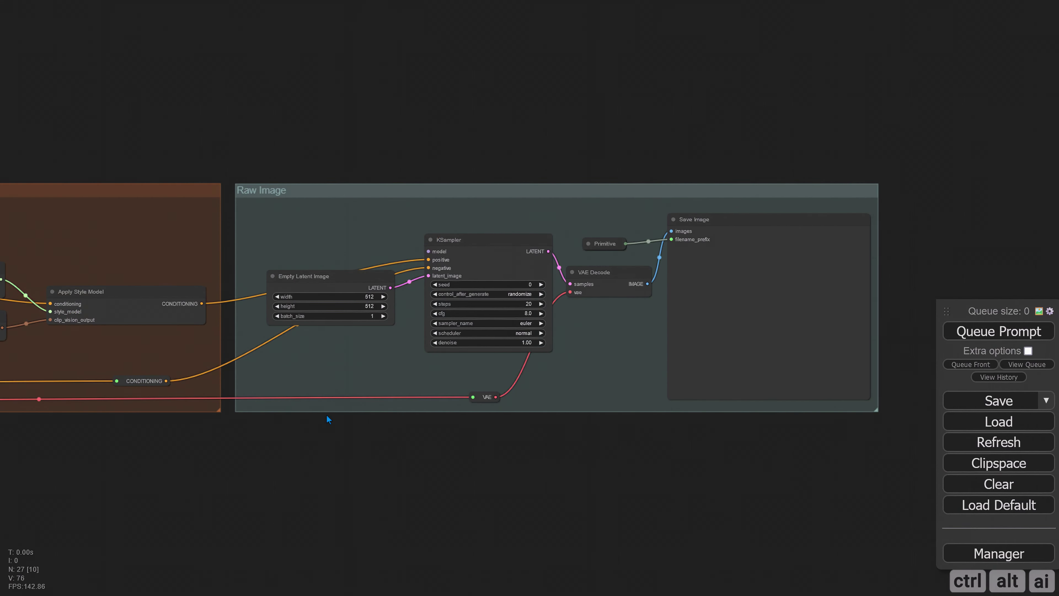
{"action": "scroll", "coordinate": [163, 440], "scroll_direction": "left", "scroll_amount": 20}
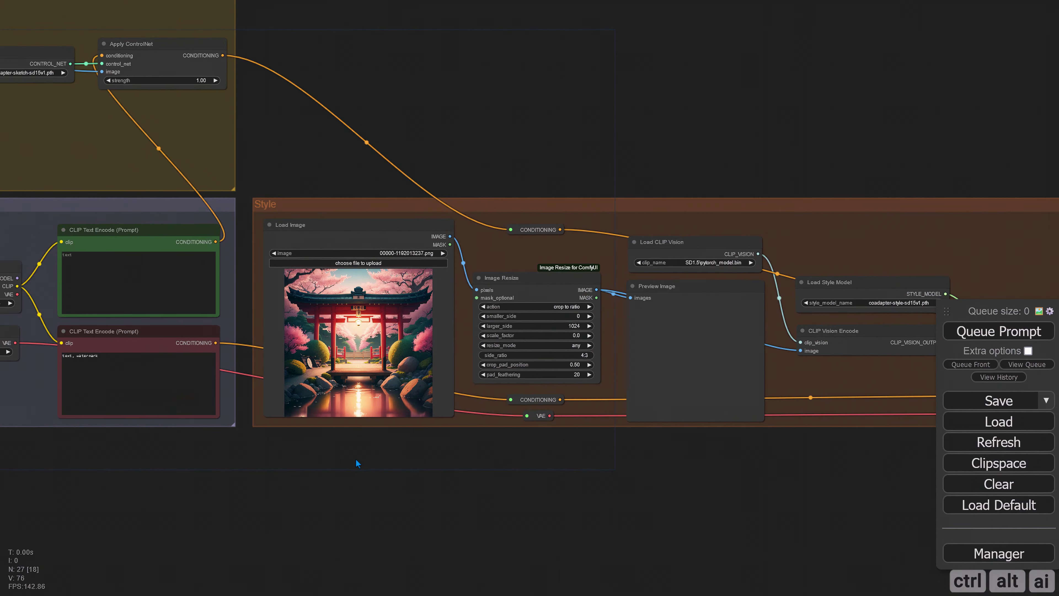
{"action": "left_click_drag", "start_coordinate": [584, 462], "coordinate": [438, 446]}
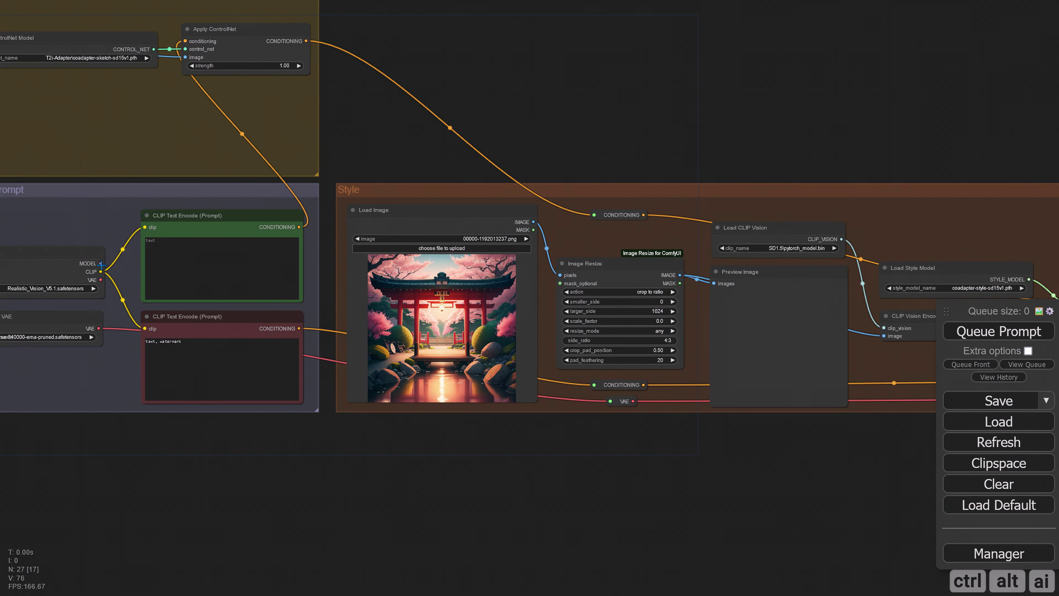
{"action": "left_click_drag", "start_coordinate": [101, 263], "coordinate": [613, 238]}
{"action": "left_click", "coordinate": [621, 269]}
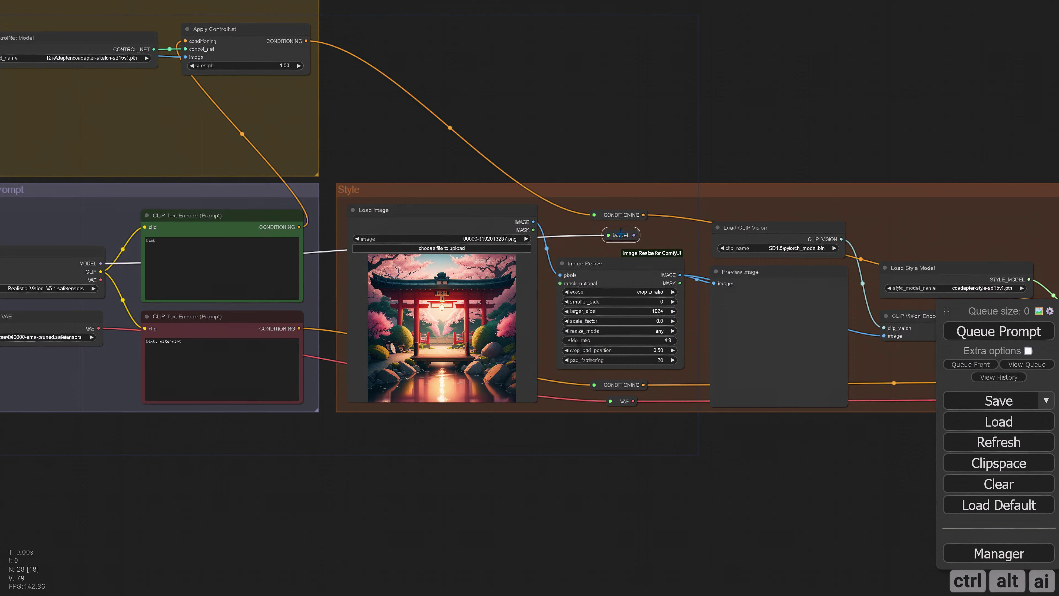
- Extend the MODEL line with a second reroute above Apply Style Model and connect it to KSampler's model input
{"action": "left_click_drag", "start_coordinate": [769, 459], "coordinate": [405, 458]}
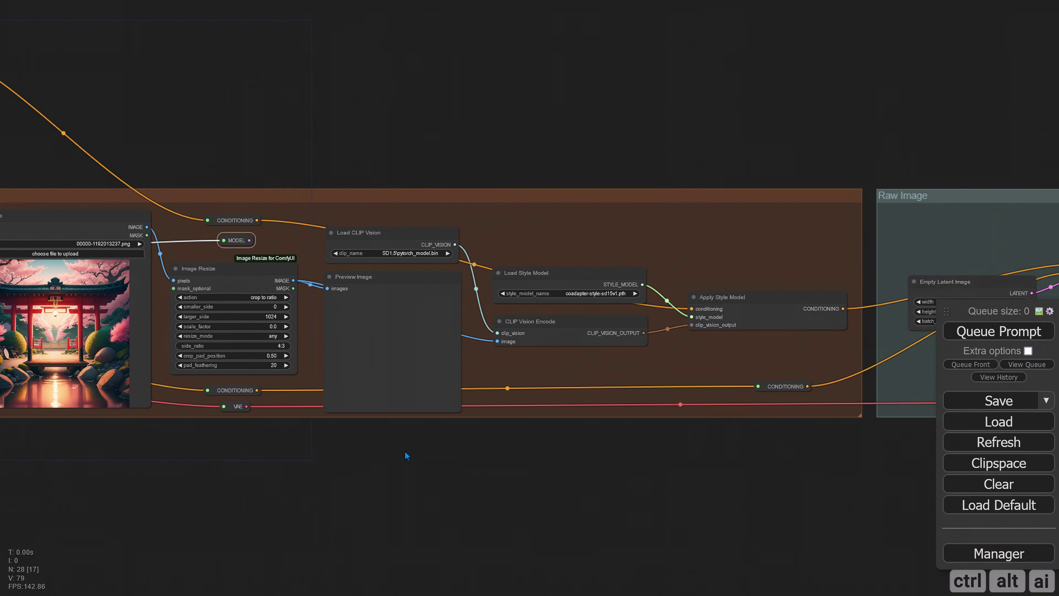
{"action": "left_click_drag", "start_coordinate": [250, 240], "coordinate": [757, 224]}
{"action": "left_click", "coordinate": [767, 269]}
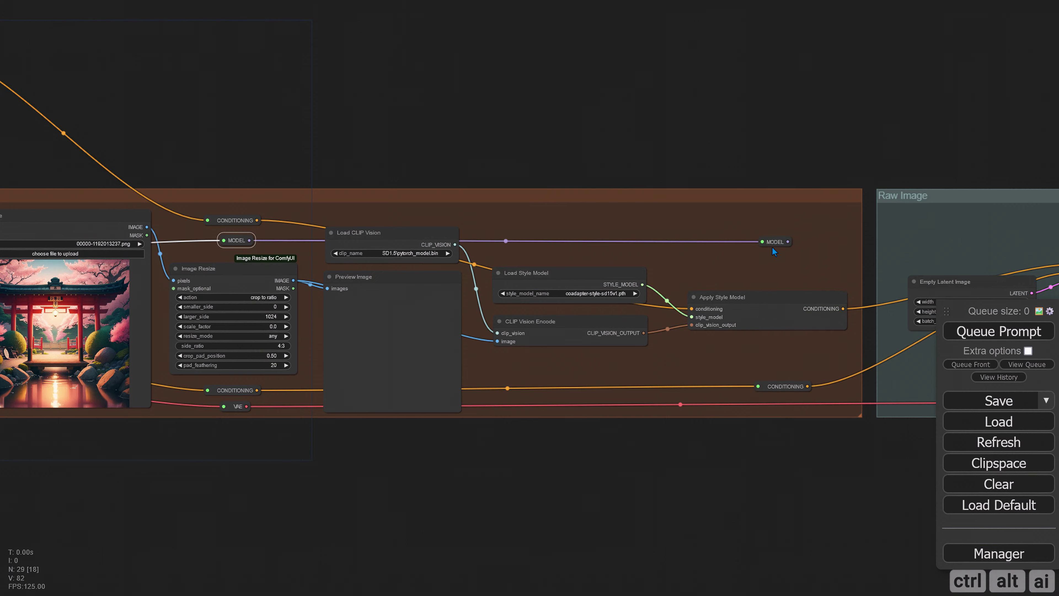
{"action": "left_click_drag", "start_coordinate": [795, 493], "coordinate": [407, 483]}
{"action": "left_click_drag", "start_coordinate": [454, 353], "coordinate": [365, 357]}
{"action": "left_click_drag", "start_coordinate": [311, 234], "coordinate": [592, 249]}
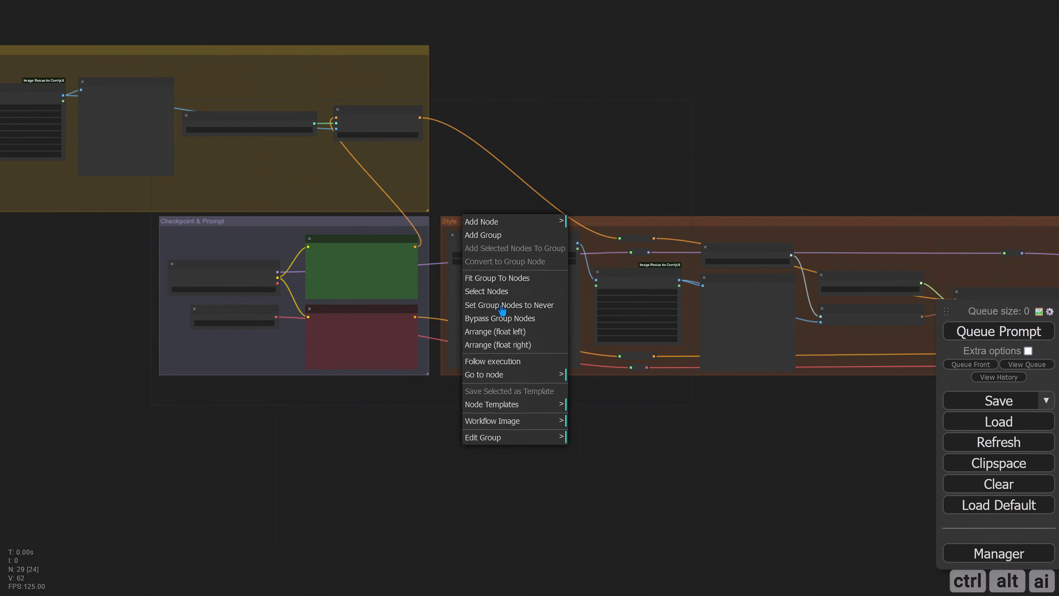
- Set the Style group's nodes to Never
{"action": "left_click", "coordinate": [509, 306]}
- Load sweater.png from the Images folder into the ControlNet Sketch group's Load Image node
{"action": "left_click_drag", "start_coordinate": [110, 267], "coordinate": [571, 410]}
{"action": "scroll", "coordinate": [307, 262], "scroll_direction": "up", "scroll_amount": 5}
{"action": "scroll", "coordinate": [290, 259], "scroll_direction": "up", "scroll_amount": 2}
{"action": "left_click", "coordinate": [240, 210]}
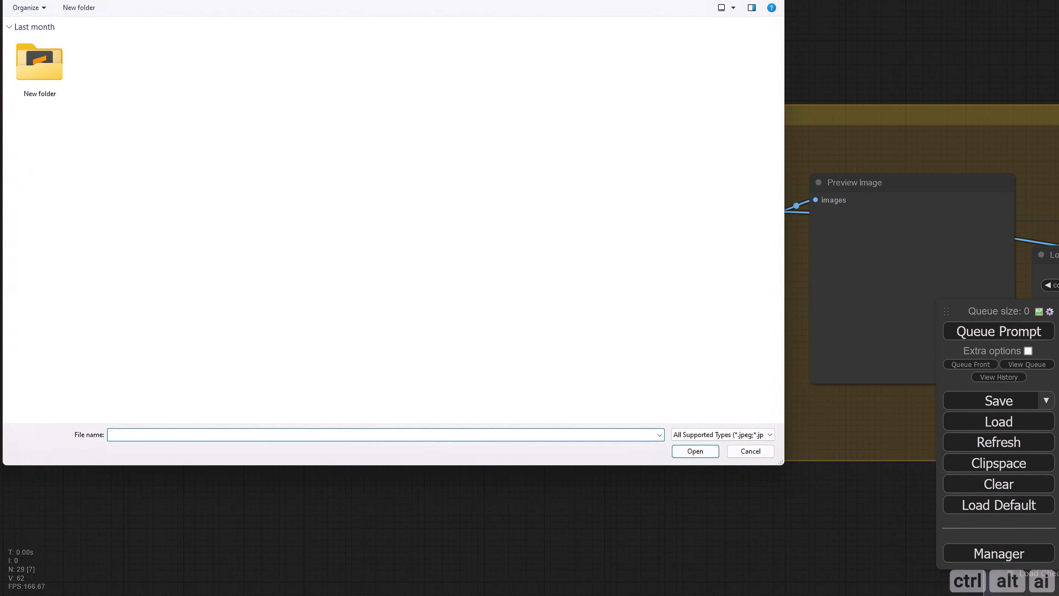
{"action": "double_click", "coordinate": [153, 62]}
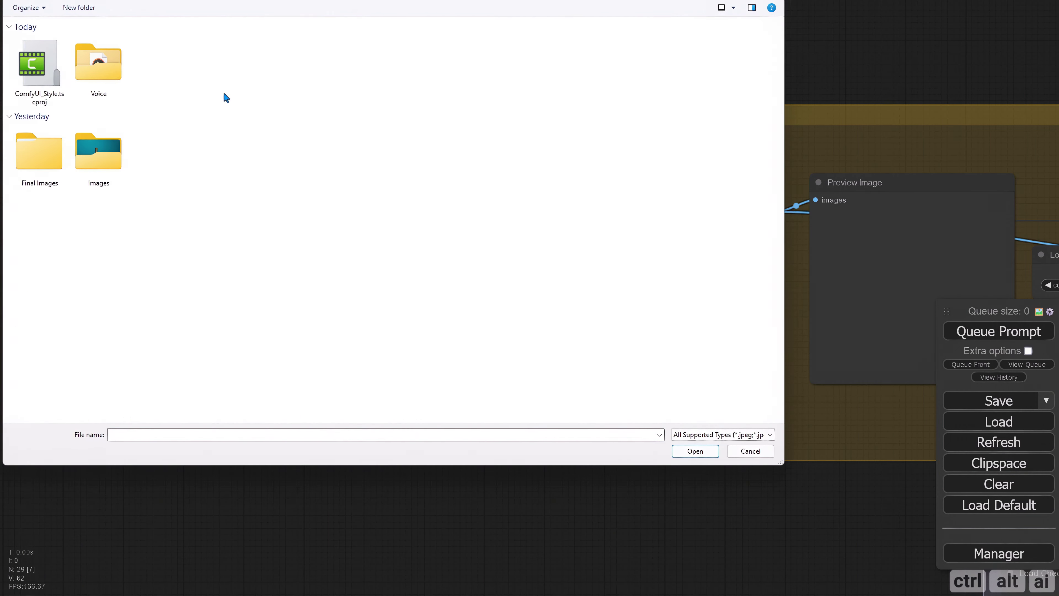
{"action": "double_click", "coordinate": [104, 181]}
{"action": "scroll", "coordinate": [98, 288], "scroll_direction": "down", "scroll_amount": 3}
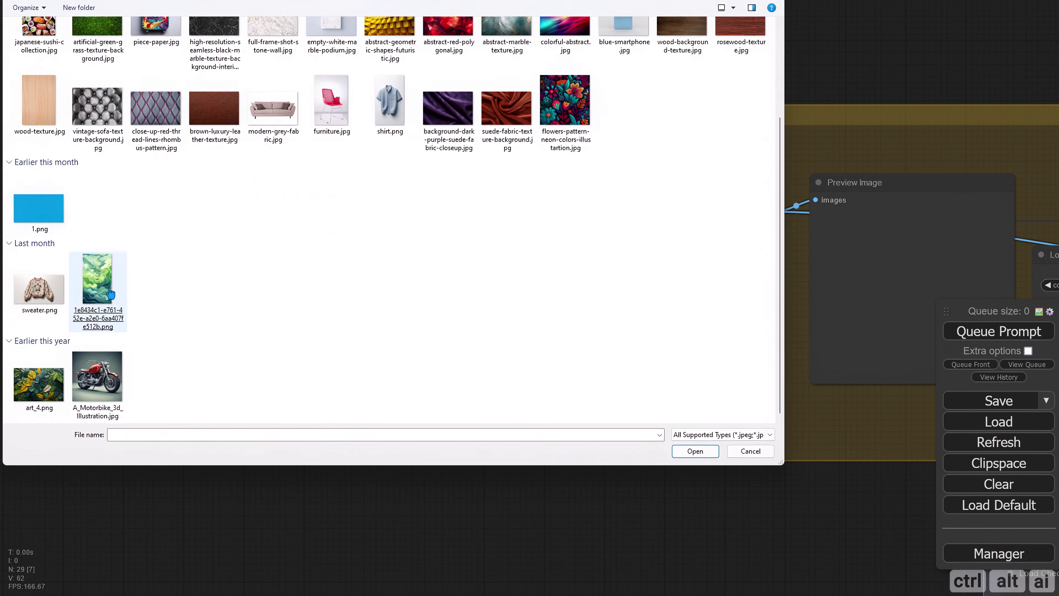
{"action": "double_click", "coordinate": [32, 301]}
- Set side_ratio to 3:2 on the ControlNet Sketch group's Image Resize node
{"action": "left_click_drag", "start_coordinate": [493, 501], "coordinate": [437, 467]}
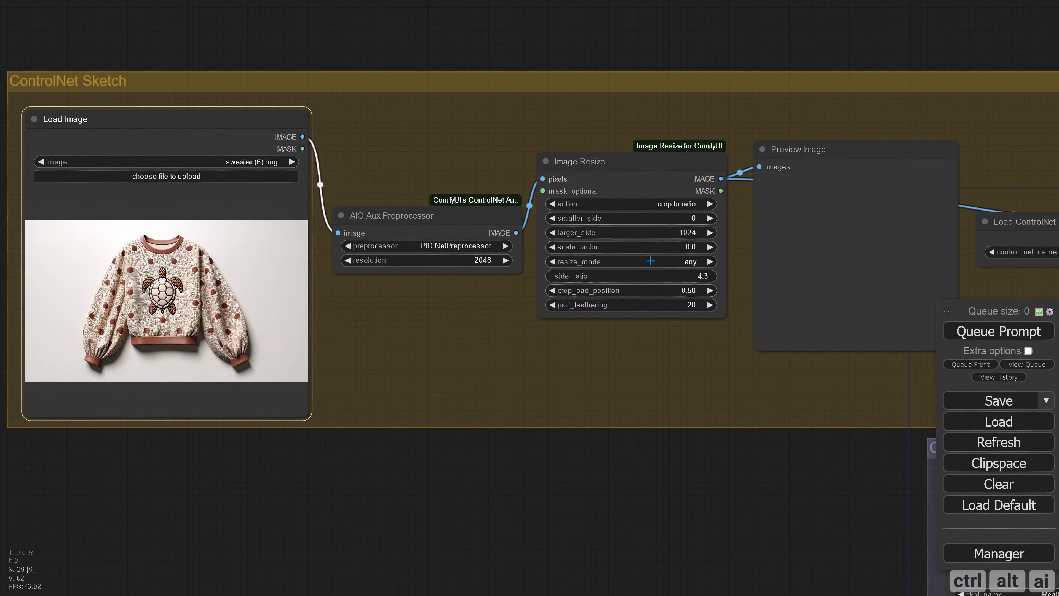
{"action": "left_click", "coordinate": [700, 275]}
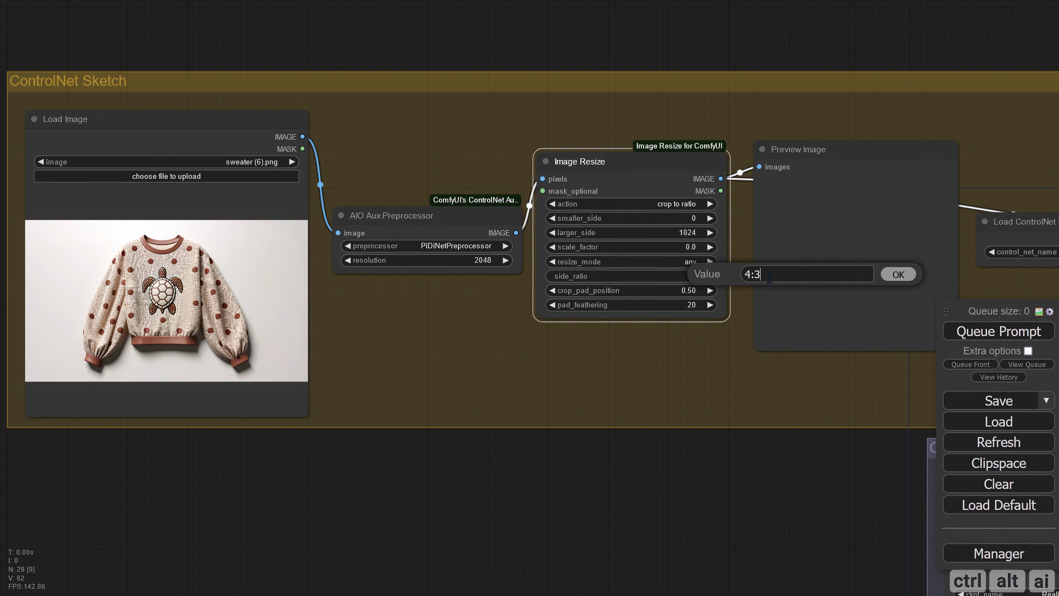
{"action": "type", "text": "3:2"}
{"action": "key", "text": "ctrl+a"}
{"action": "left_click", "coordinate": [900, 278]}
- Queue the prompt and inspect the sketch generated in the ControlNet Sketch group's Preview Image node
{"action": "left_click_drag", "start_coordinate": [726, 433], "coordinate": [598, 401]}
{"action": "scroll", "coordinate": [599, 415], "scroll_direction": "down", "scroll_amount": 1}
{"action": "scroll", "coordinate": [600, 415], "scroll_direction": "down", "scroll_amount": 1}
{"action": "left_click_drag", "start_coordinate": [612, 438], "coordinate": [498, 423]}
{"action": "scroll", "coordinate": [500, 423], "scroll_direction": "down", "scroll_amount": 2}
{"action": "left_click_drag", "start_coordinate": [806, 370], "coordinate": [824, 370]}
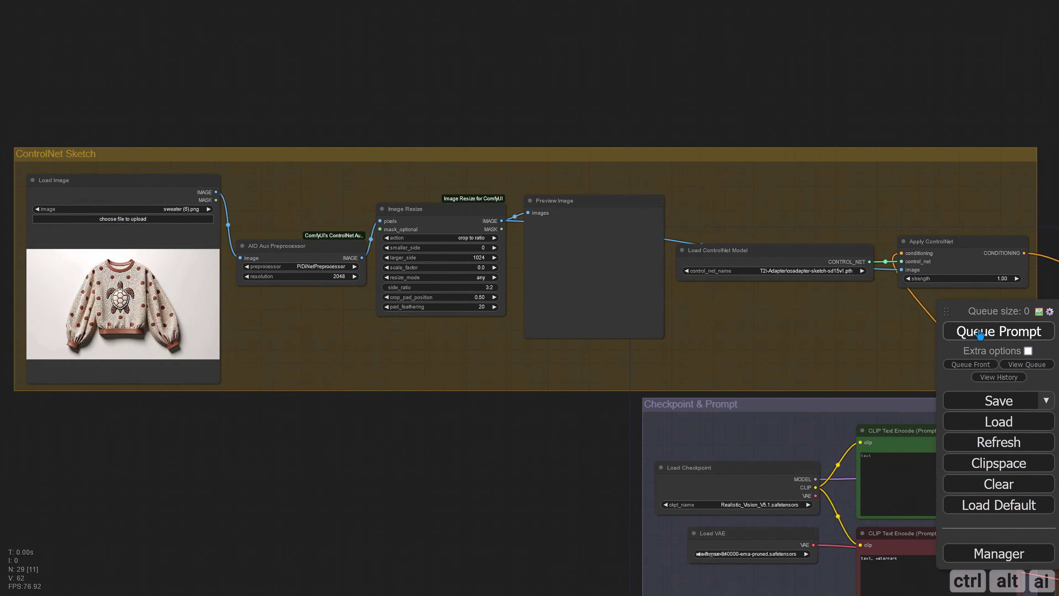
{"action": "left_click", "coordinate": [979, 332]}
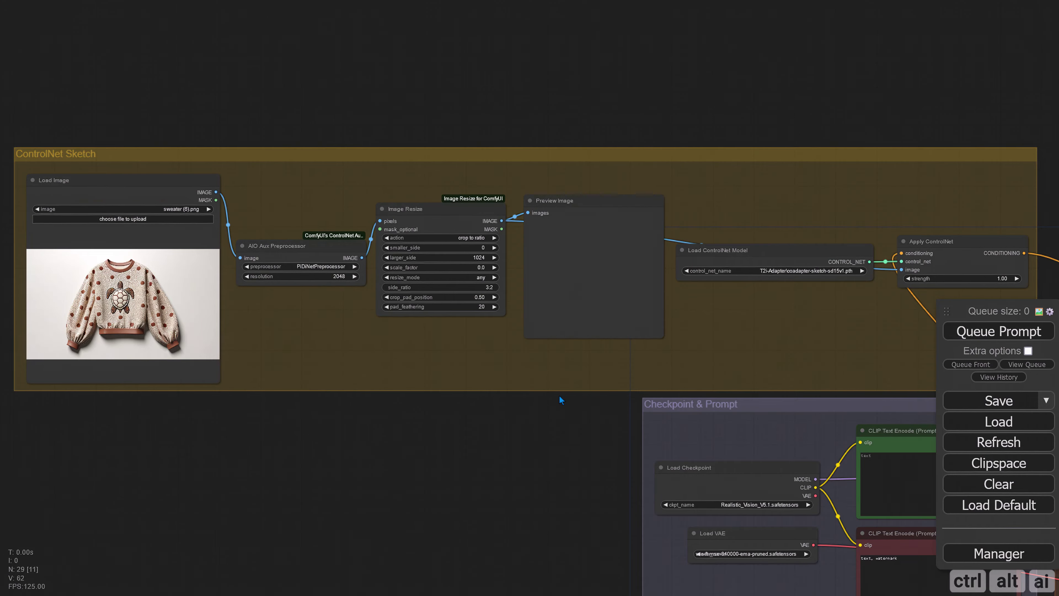
{"action": "scroll", "coordinate": [570, 422], "scroll_direction": "up", "scroll_amount": 6}
{"action": "left_click_drag", "start_coordinate": [571, 425], "coordinate": [372, 512]}
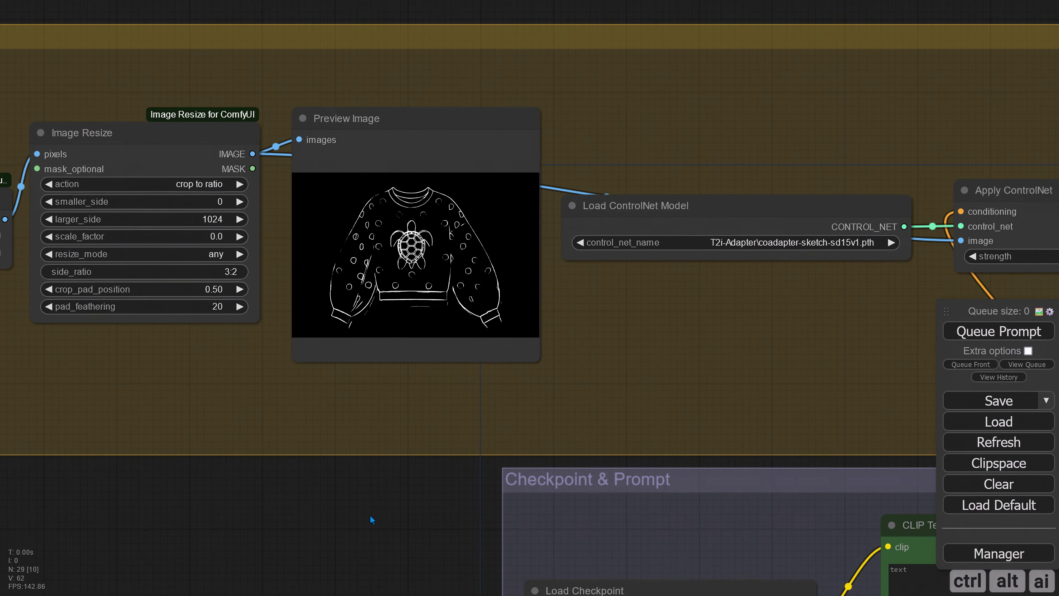
{"action": "scroll", "coordinate": [387, 499], "scroll_direction": "down", "scroll_amount": 4}
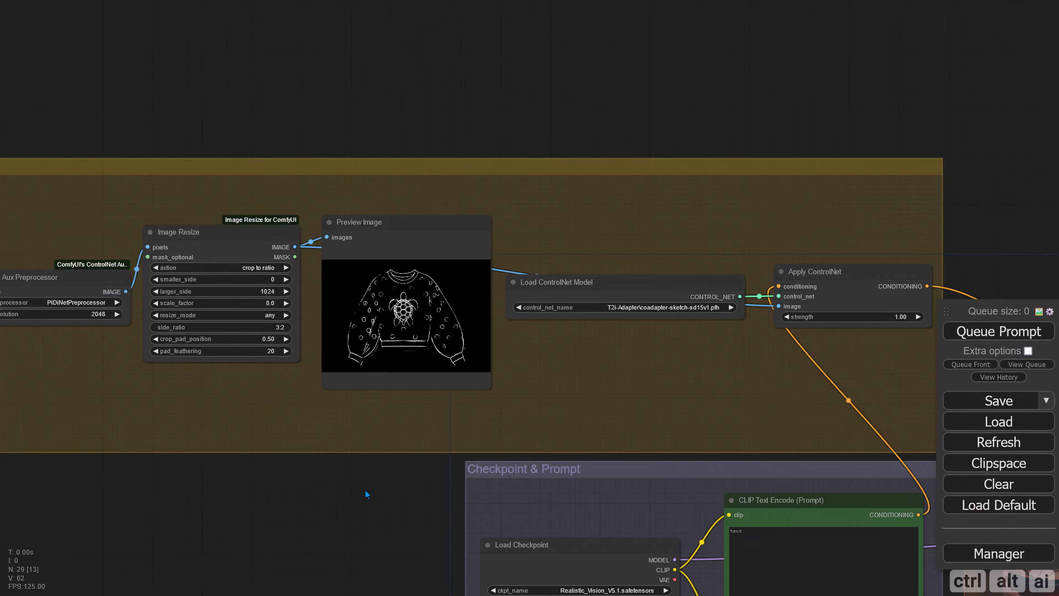
- Set the Style group's nodes to Always
{"action": "left_click_drag", "start_coordinate": [365, 490], "coordinate": [233, 330]}
{"action": "left_click_drag", "start_coordinate": [263, 426], "coordinate": [132, 278]}
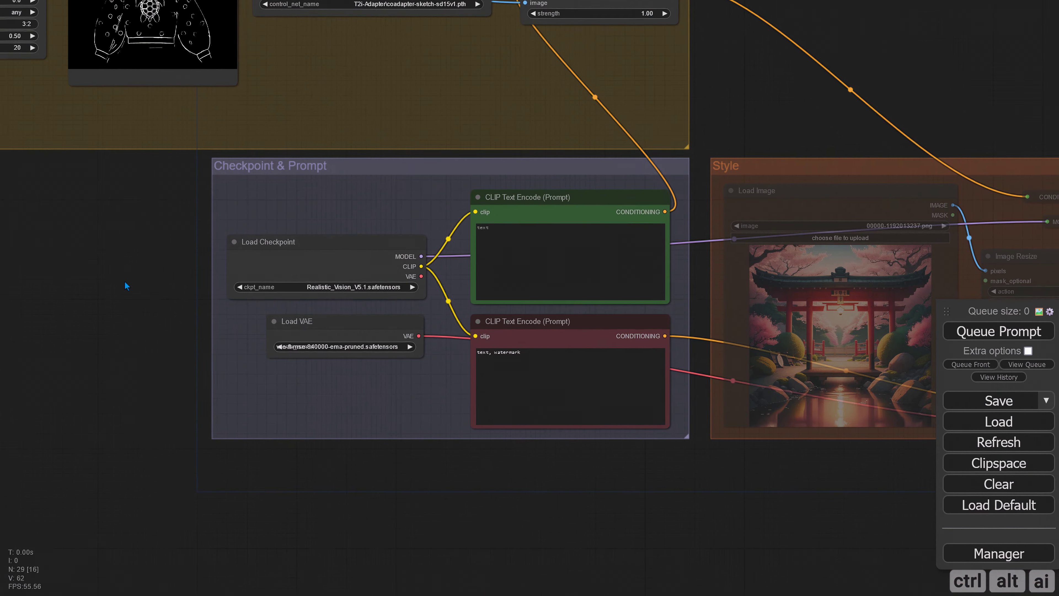
{"action": "left_click_drag", "start_coordinate": [669, 506], "coordinate": [322, 494]}
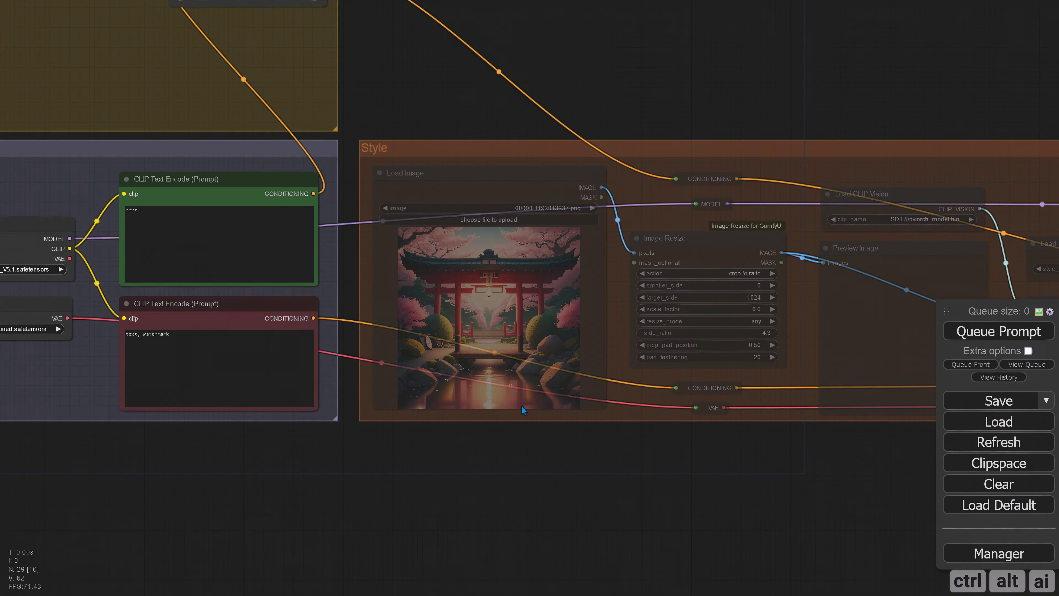
{"action": "right_click", "coordinate": [630, 155]}
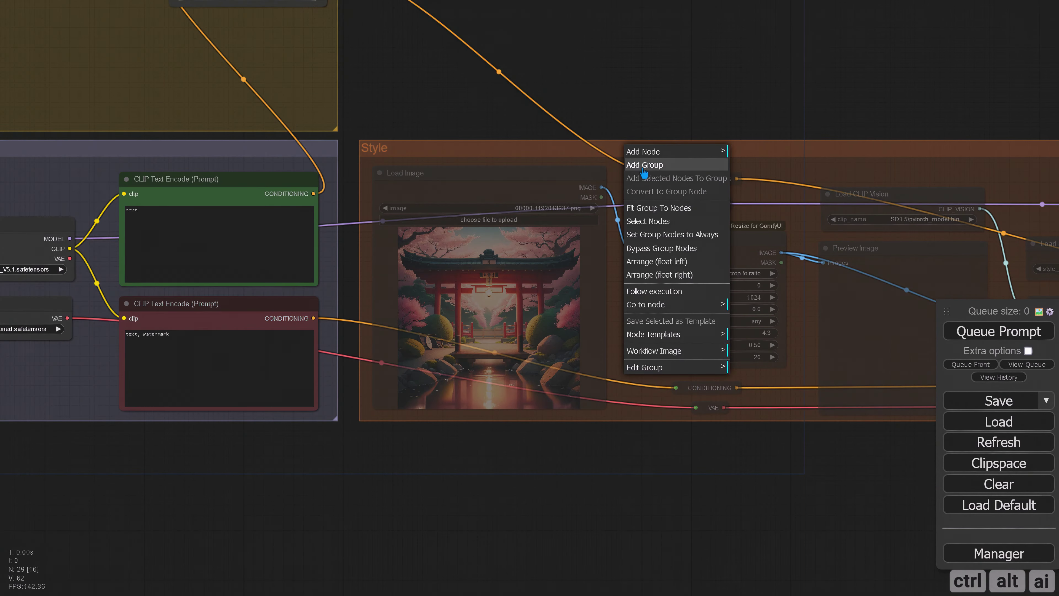
{"action": "left_click", "coordinate": [662, 235]}
- Set side_ratio to 3:2 on the Style group's Image Resize node
{"action": "left_click_drag", "start_coordinate": [611, 480], "coordinate": [447, 410]}
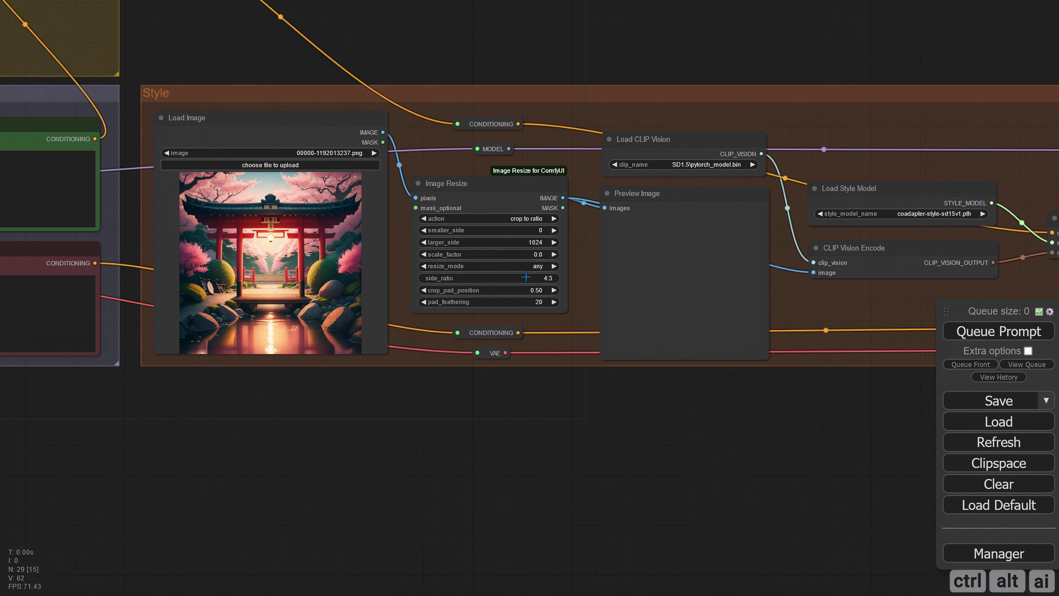
{"action": "left_click", "coordinate": [546, 278]}
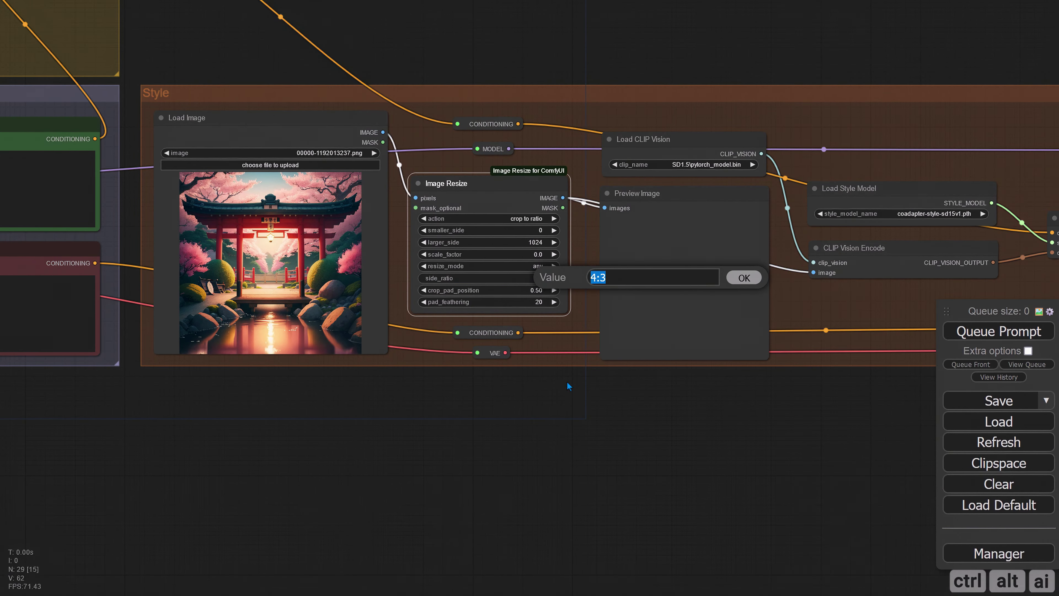
{"action": "type", "text": "3:2"}
{"action": "left_click", "coordinate": [748, 279]}
- Load art_4 (13).png into the Style group's Load Image node
{"action": "left_click_drag", "start_coordinate": [429, 431], "coordinate": [484, 454]}
{"action": "scroll", "coordinate": [383, 252], "scroll_direction": "up", "scroll_amount": 3}
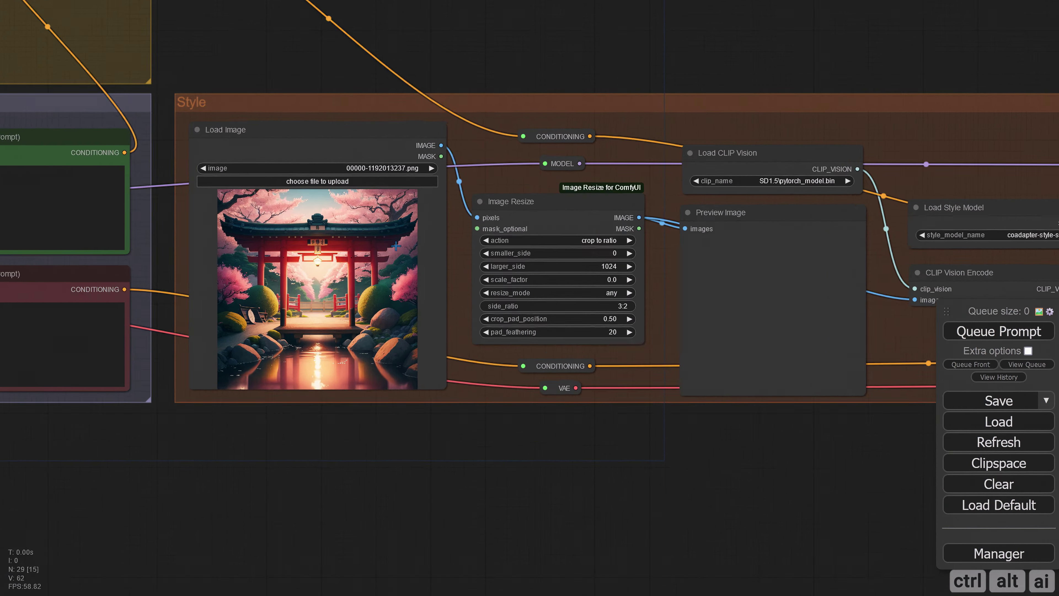
{"action": "left_click", "coordinate": [325, 167]}
{"action": "left_click", "coordinate": [317, 272]}
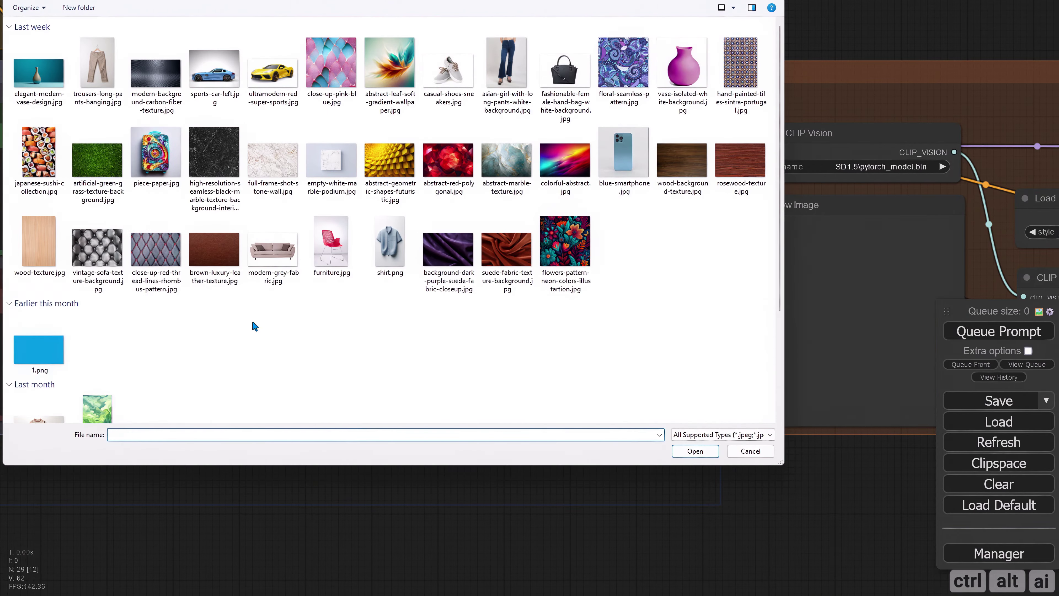
{"action": "scroll", "coordinate": [254, 325], "scroll_direction": "down", "scroll_amount": 3}
{"action": "double_click", "coordinate": [38, 383]}
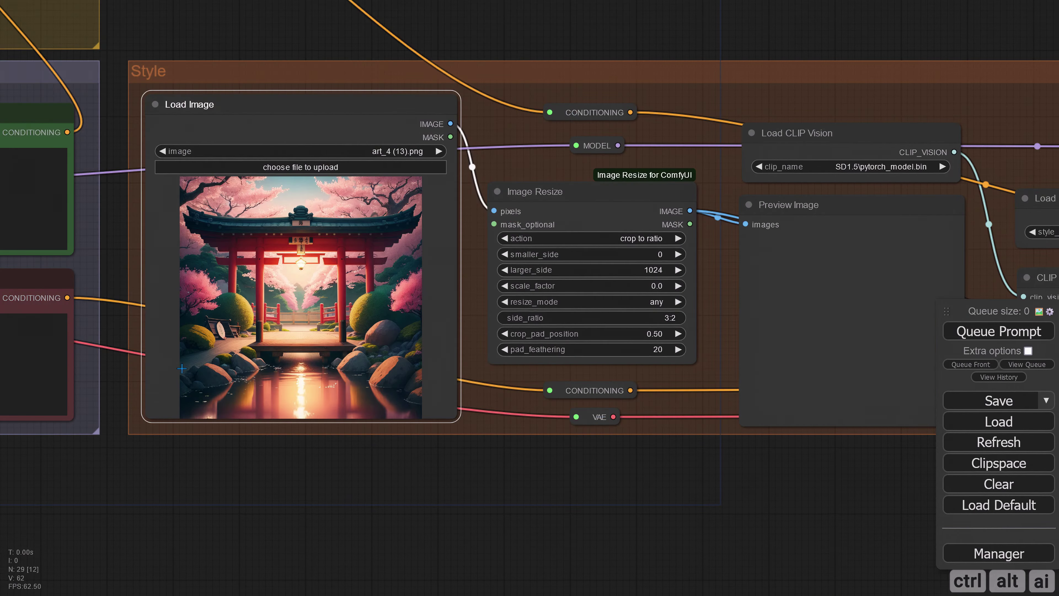
- Set the Style group's nodes to Always again and queue the prompt to preview the resized style image
{"action": "left_click_drag", "start_coordinate": [695, 474], "coordinate": [537, 473]}
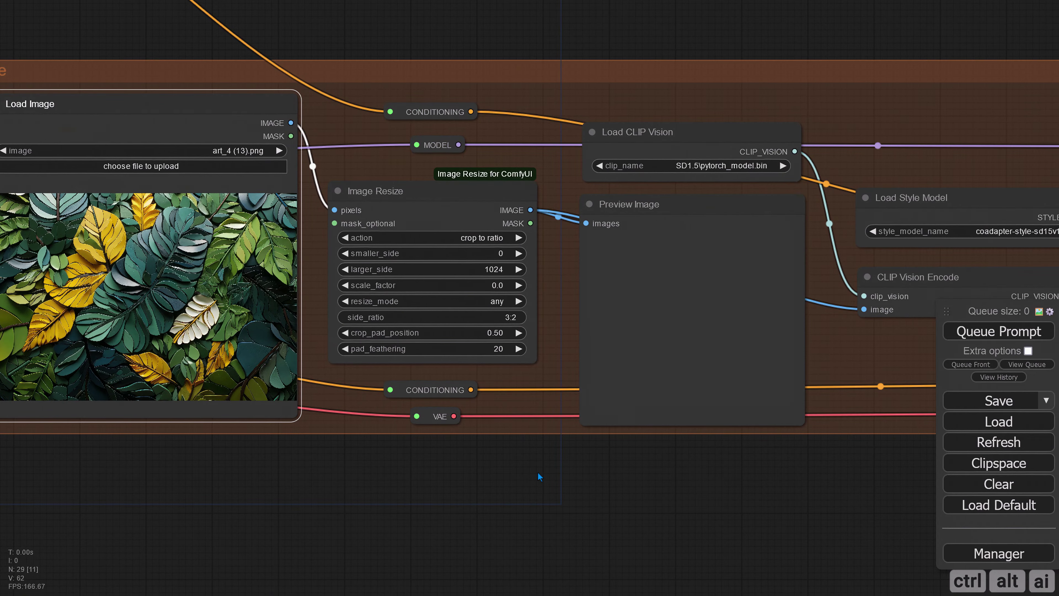
{"action": "scroll", "coordinate": [538, 473], "scroll_direction": "down", "scroll_amount": 3}
{"action": "left_click_drag", "start_coordinate": [714, 495], "coordinate": [679, 434]}
{"action": "right_click", "coordinate": [902, 169]}
{"action": "left_click", "coordinate": [918, 255]}
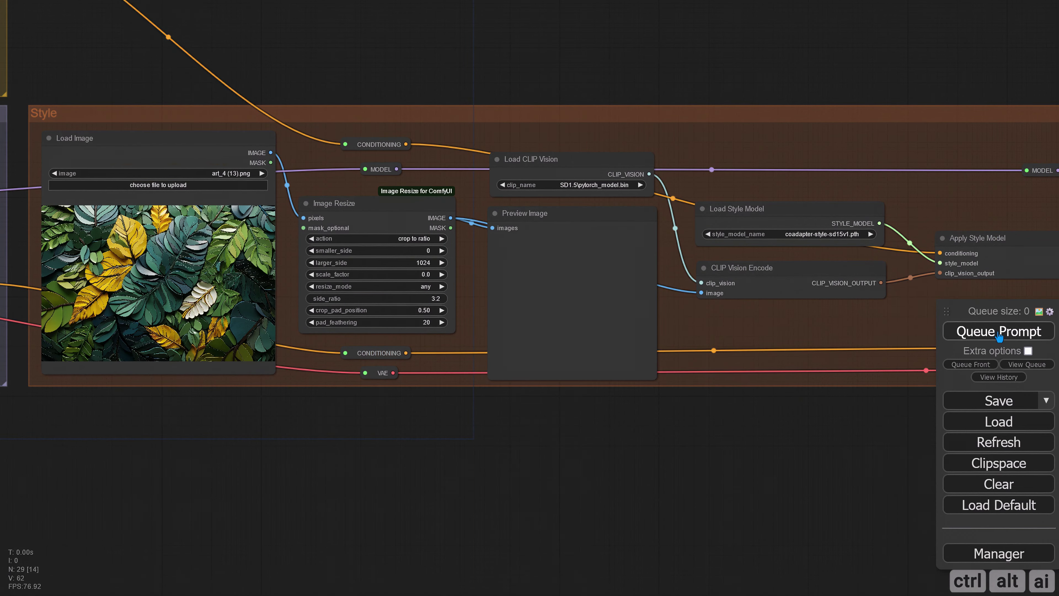
{"action": "left_click", "coordinate": [1025, 332]}
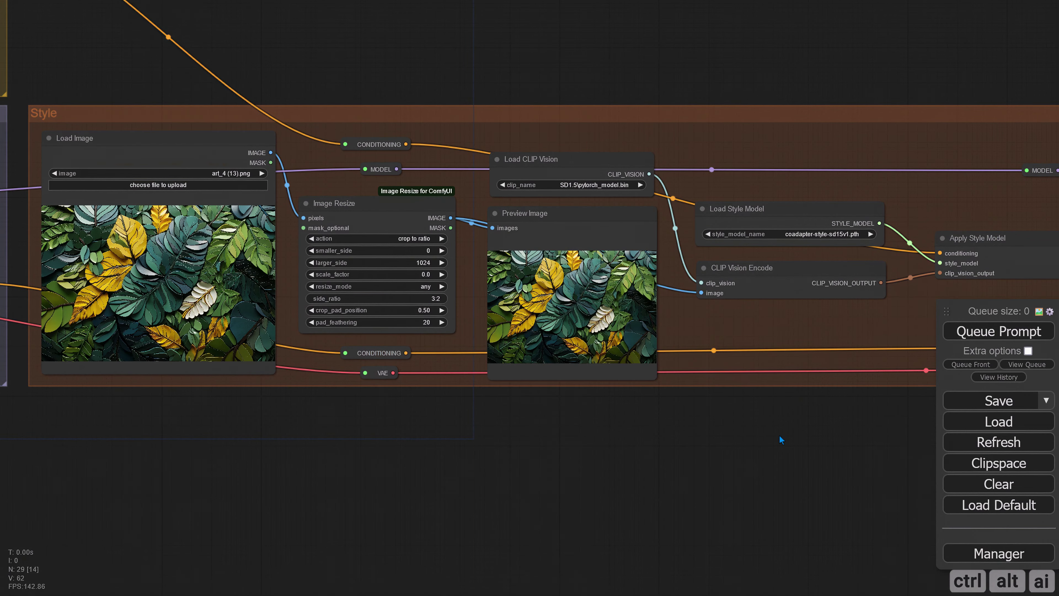
- Set the Raw Image group's nodes to Always
{"action": "left_click_drag", "start_coordinate": [711, 436], "coordinate": [419, 457]}
{"action": "left_click_drag", "start_coordinate": [685, 462], "coordinate": [427, 471]}
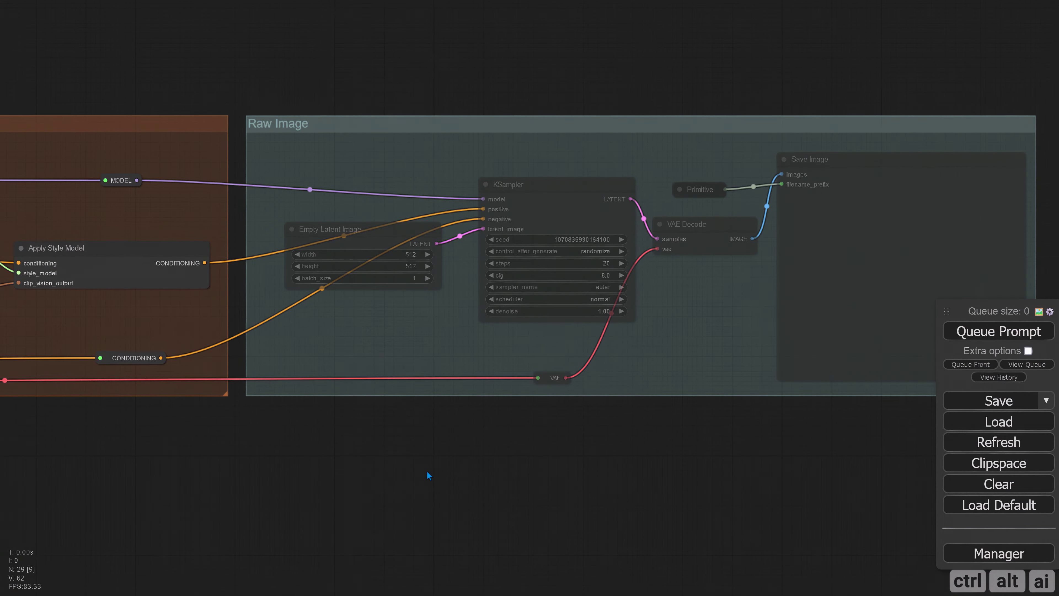
{"action": "scroll", "coordinate": [469, 452], "scroll_direction": "down", "scroll_amount": 3}
{"action": "right_click", "coordinate": [416, 245]}
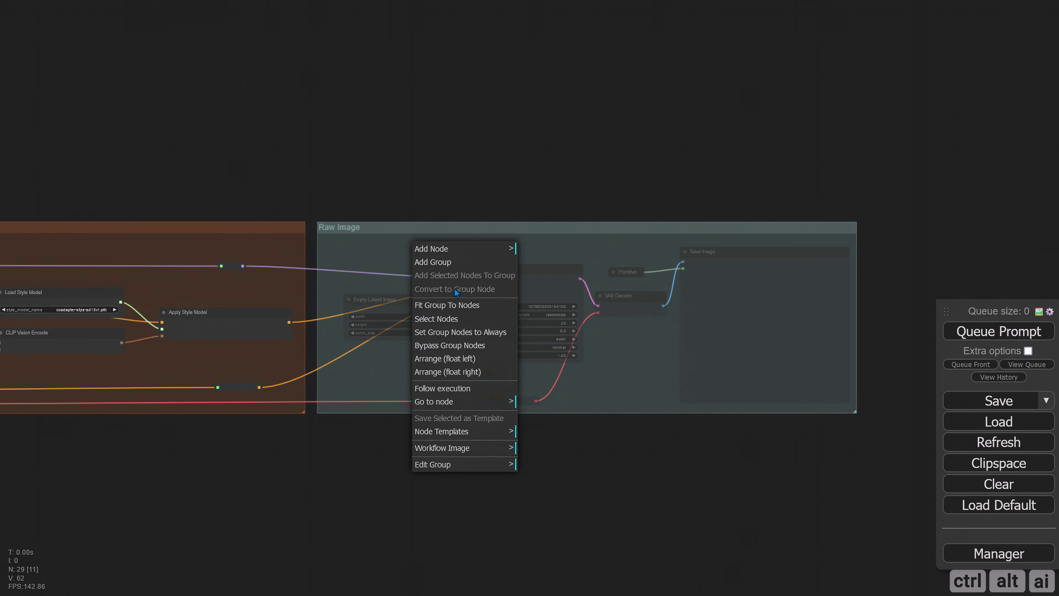
{"action": "left_click", "coordinate": [469, 332]}
- Set the width to 768 on the Raw Image group's Empty Latent Image node
{"action": "scroll", "coordinate": [404, 372], "scroll_direction": "up", "scroll_amount": 10}
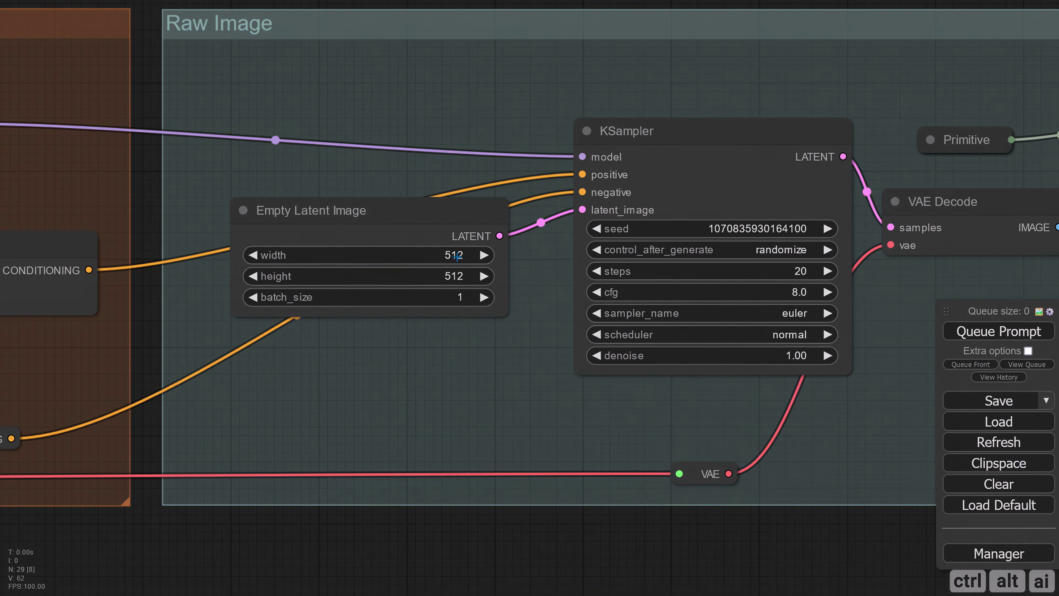
{"action": "left_click", "coordinate": [417, 255]}
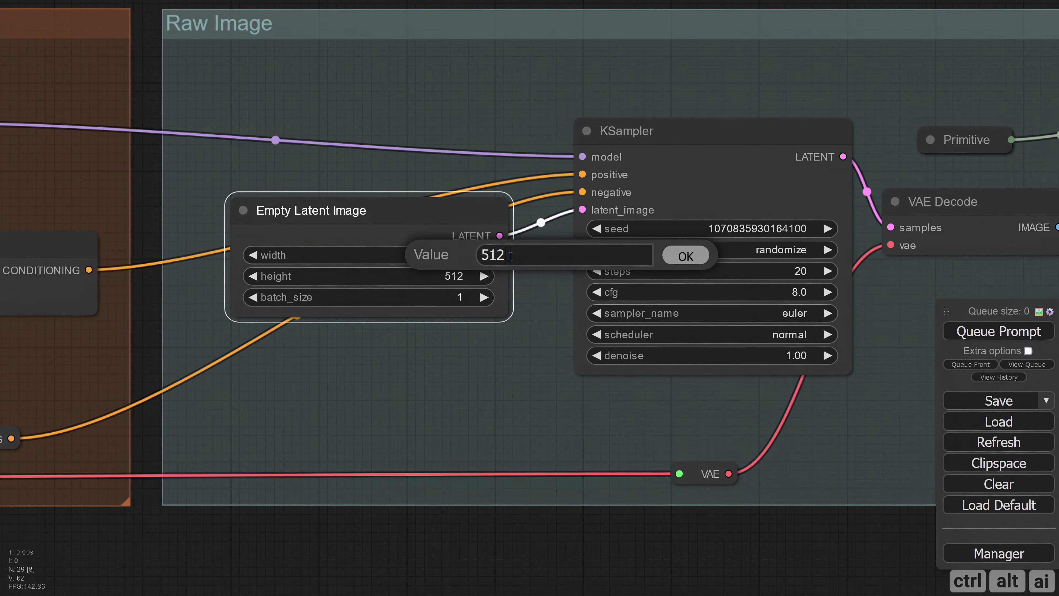
{"action": "left_click_drag", "start_coordinate": [512, 256], "coordinate": [434, 255]}
{"action": "type", "text": "768"}
{"action": "key", "text": "Return"}
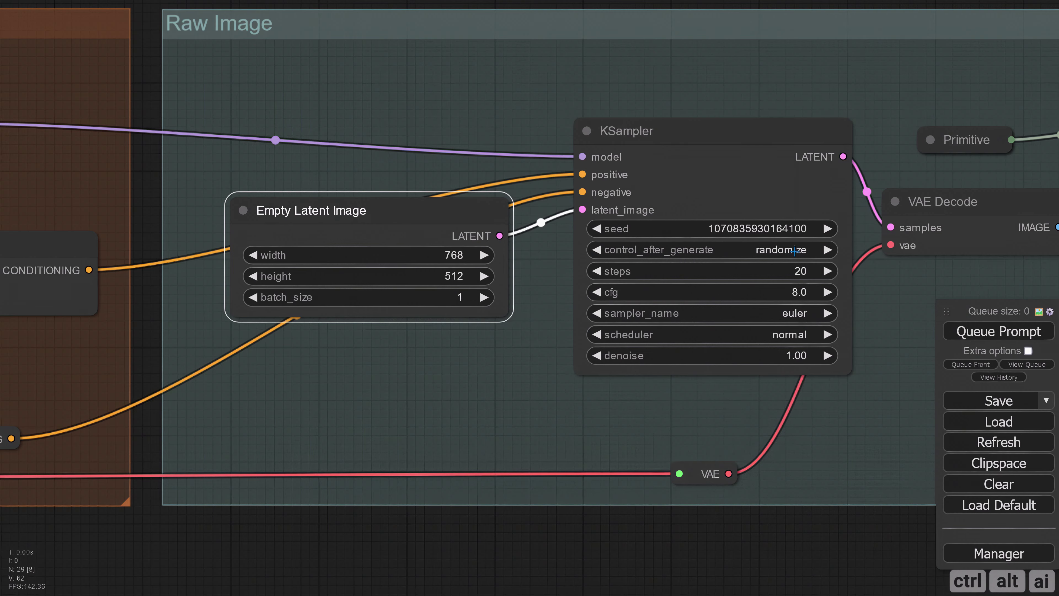
- Queue the prompt repeatedly with random seeds to generate several variations in the Save Image node
{"action": "scroll", "coordinate": [781, 434], "scroll_direction": "down", "scroll_amount": 5}
{"action": "left_click_drag", "start_coordinate": [776, 503], "coordinate": [522, 426]}
{"action": "left_click", "coordinate": [982, 333]}
{"action": "left_click", "coordinate": [982, 332]}
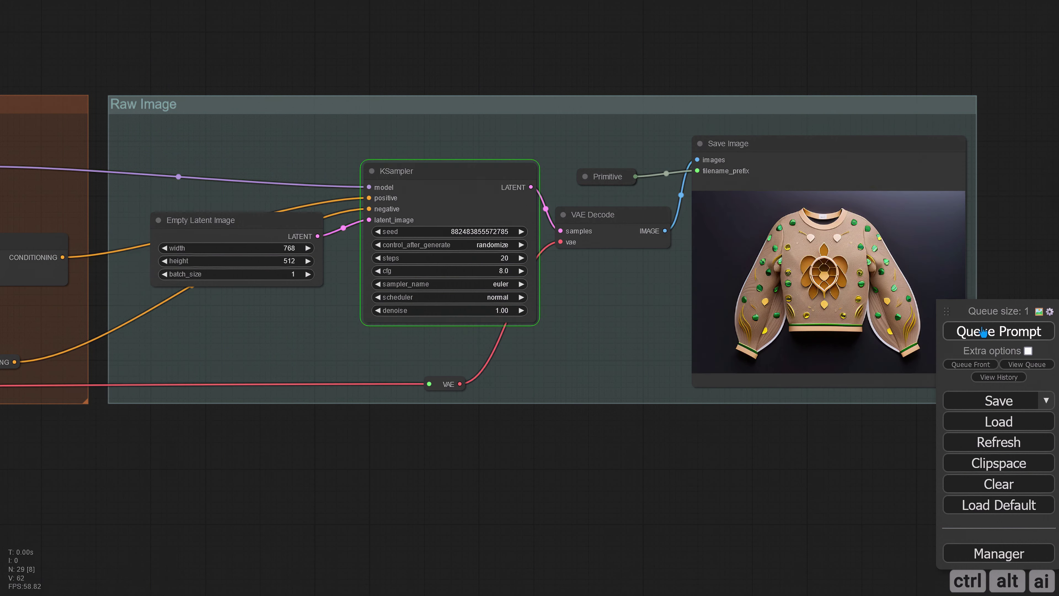
{"action": "left_click", "coordinate": [978, 333]}
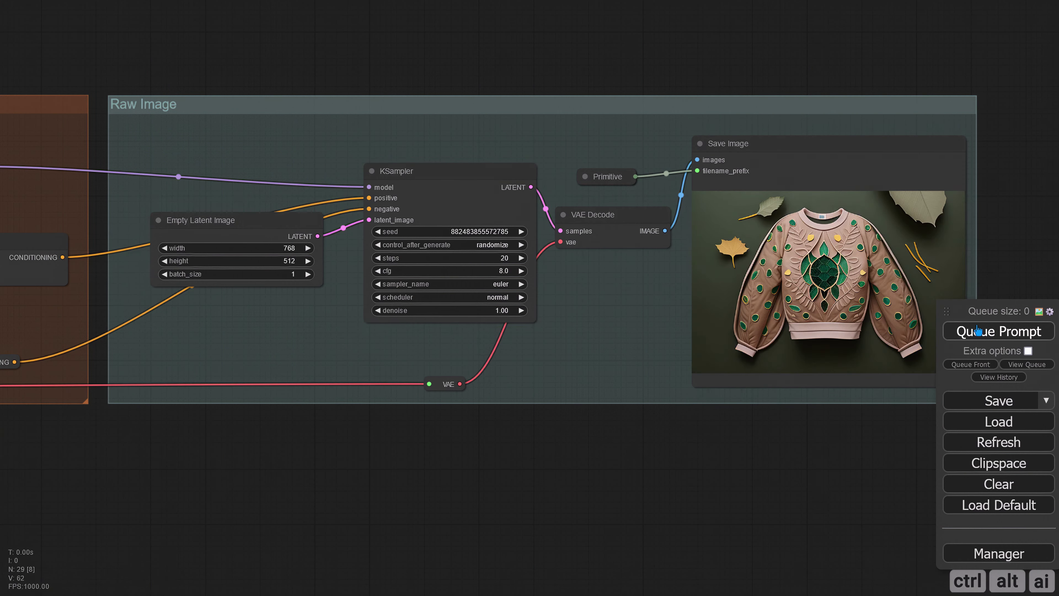
{"action": "left_click", "coordinate": [972, 333]}
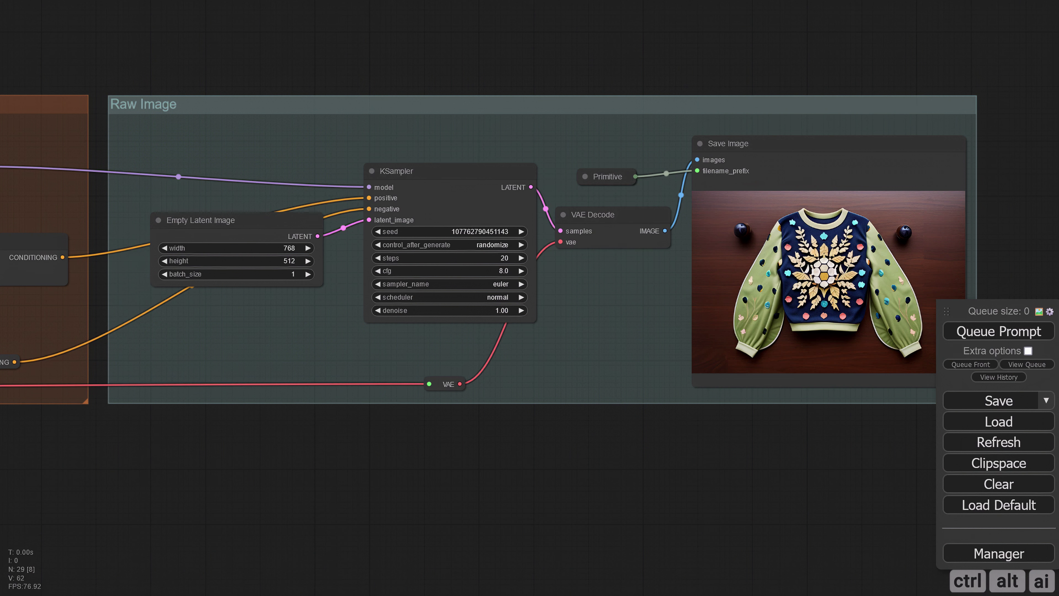
{"action": "left_click", "coordinate": [483, 236]}
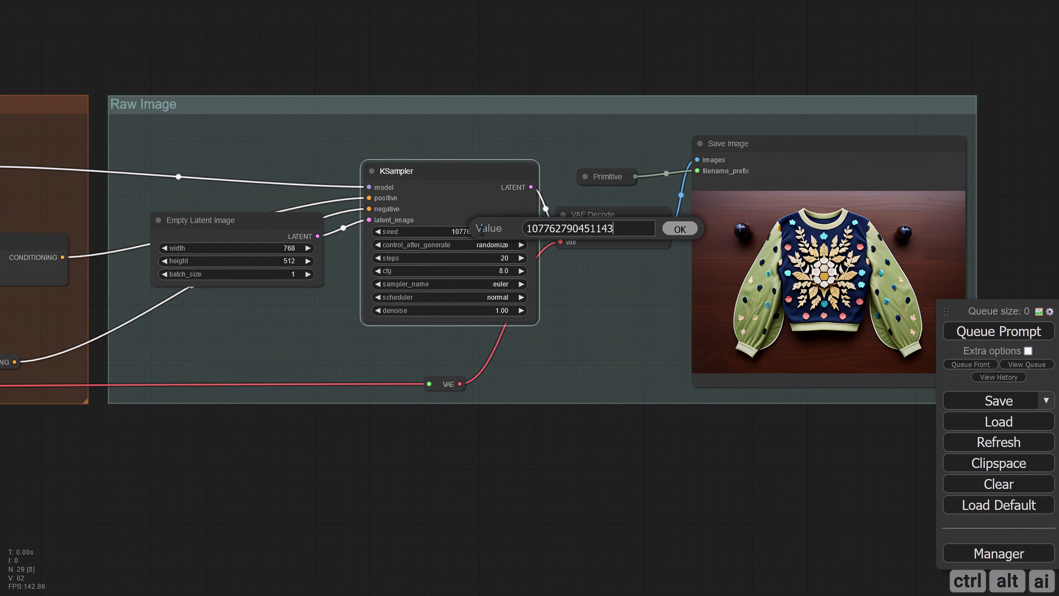
{"action": "left_click_drag", "start_coordinate": [614, 229], "coordinate": [478, 229]}
{"action": "key", "text": "ctrl+v"}
{"action": "left_click", "coordinate": [672, 234]}
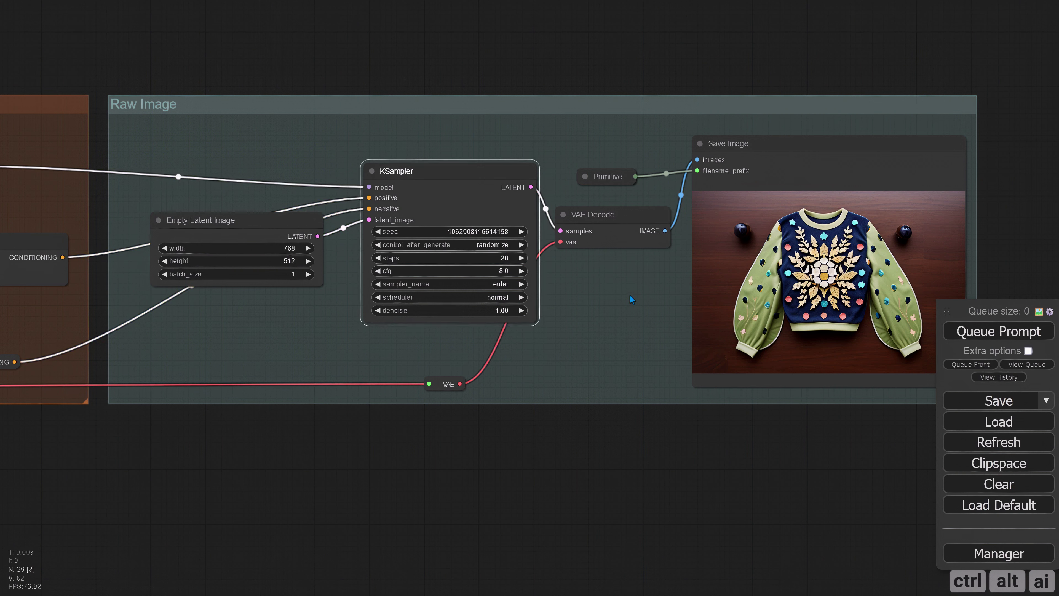
{"action": "left_click", "coordinate": [505, 249]}
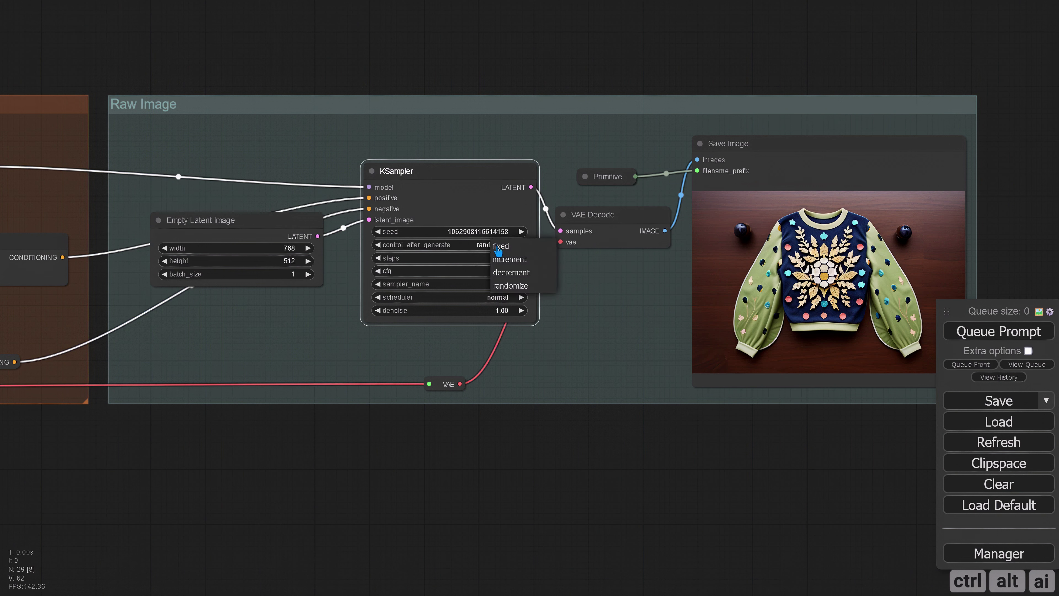
{"action": "left_click", "coordinate": [504, 246]}
{"action": "left_click", "coordinate": [974, 336]}
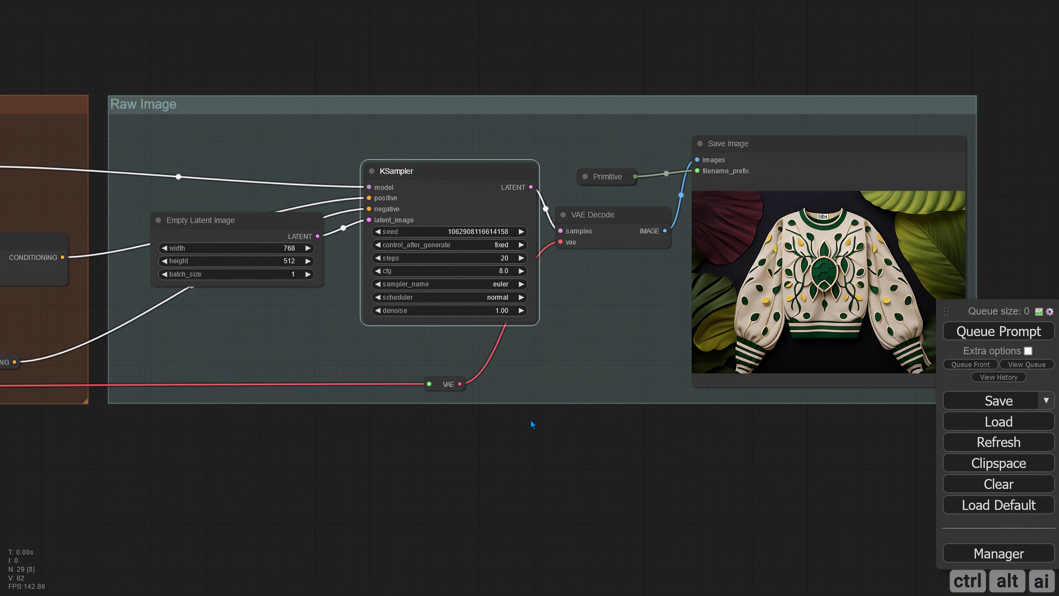
- Set the KSampler's sampler_name to uni_pc_bh2 and scheduler to ddim_uniform, and queue the prompt
{"action": "left_click", "coordinate": [507, 283]}
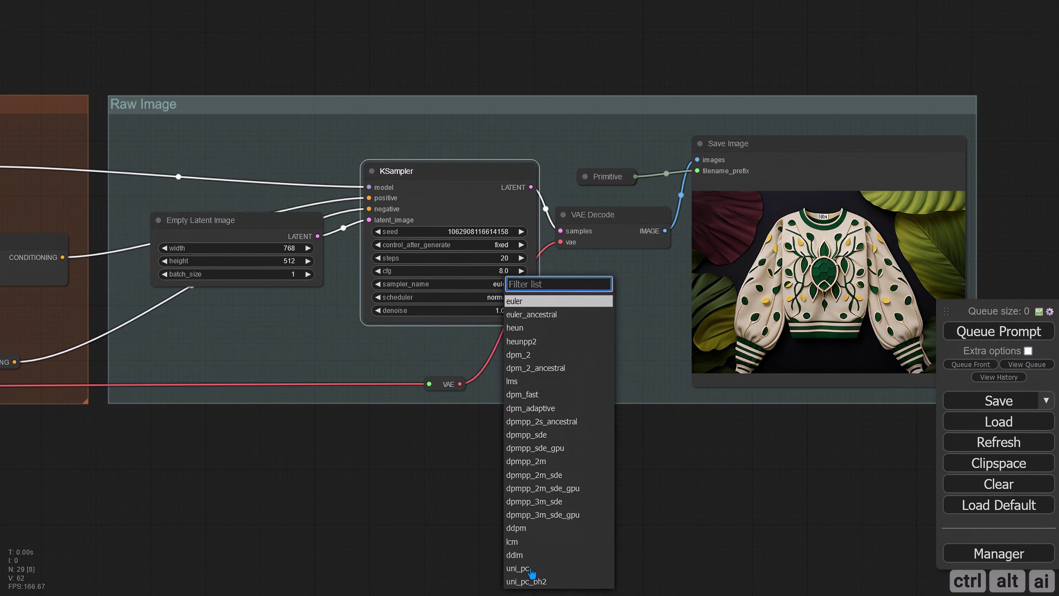
{"action": "left_click", "coordinate": [534, 579]}
{"action": "left_click", "coordinate": [507, 297]}
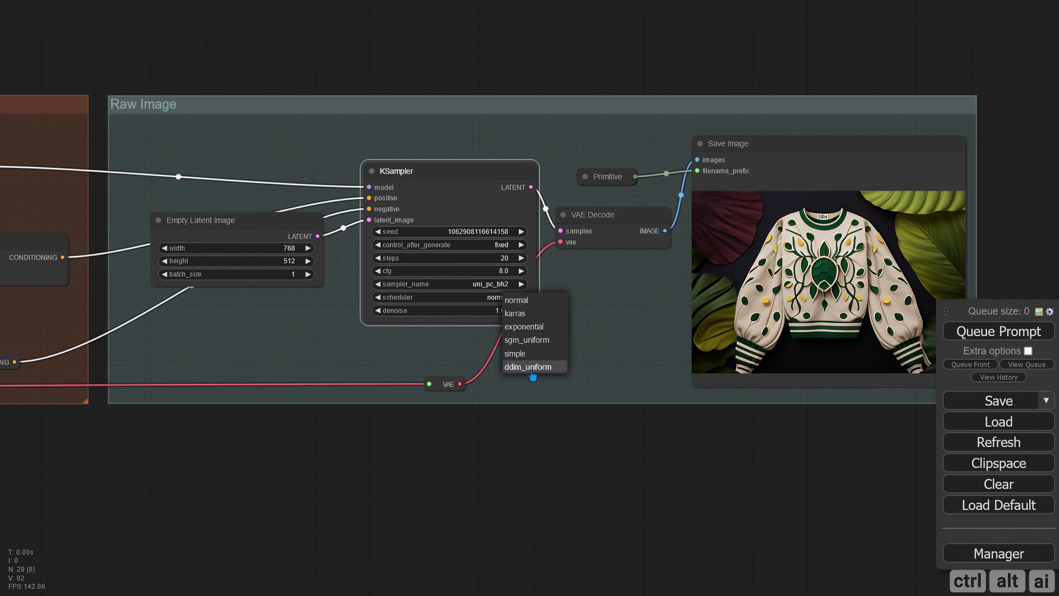
{"action": "left_click", "coordinate": [530, 367]}
{"action": "left_click", "coordinate": [992, 332]}
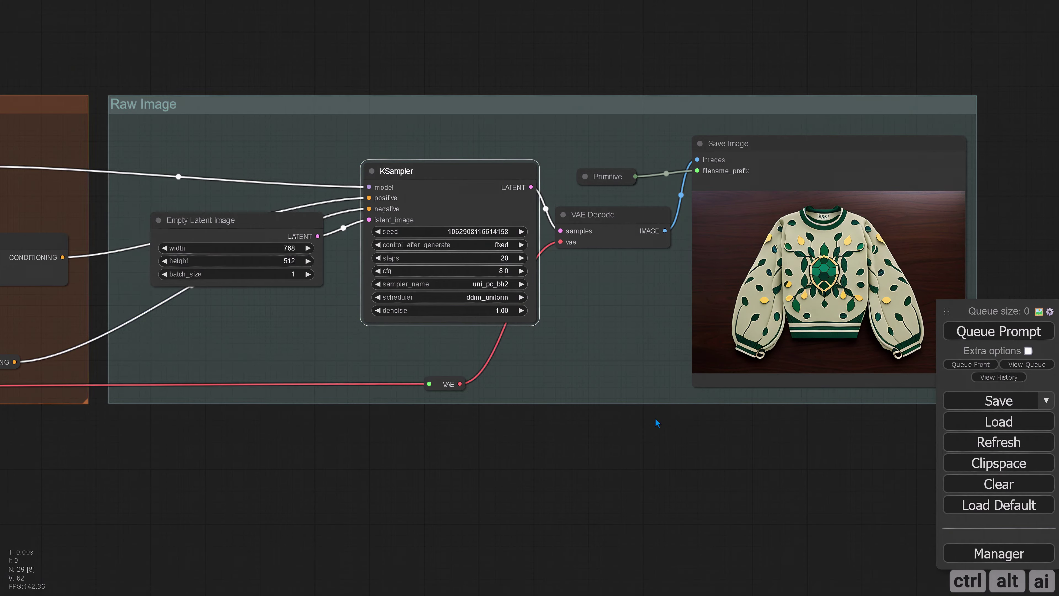
- Set the strength to 1.2 on the ControlNet Sketch group's Apply ControlNet node
{"action": "left_click_drag", "start_coordinate": [352, 476], "coordinate": [696, 546]}
{"action": "left_click_drag", "start_coordinate": [224, 153], "coordinate": [637, 337]}
{"action": "left_click_drag", "start_coordinate": [250, 196], "coordinate": [773, 336]}
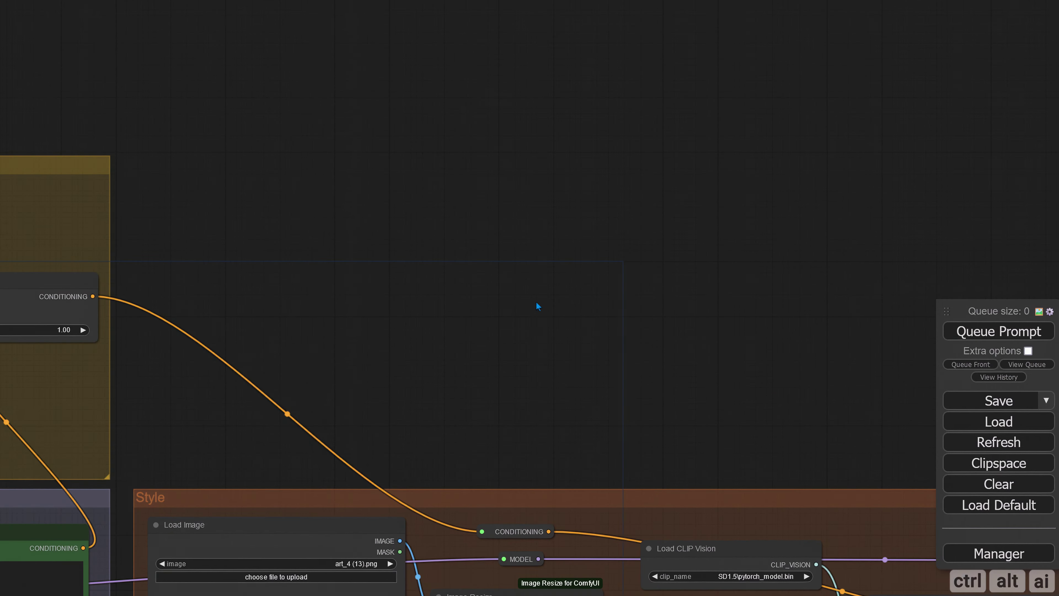
{"action": "mouse_move", "coordinate": [274, 279]}
{"action": "left_mouse_down"}
{"action": "mouse_move", "coordinate": [616, 253]}
{"action": "mouse_move", "coordinate": [565, 210]}
{"action": "left_mouse_up"}
{"action": "mouse_move", "coordinate": [382, 260]}
{"action": "left_mouse_down"}
{"action": "mouse_move", "coordinate": [339, 251]}
{"action": "mouse_move", "coordinate": [385, 264]}
{"action": "left_mouse_up"}
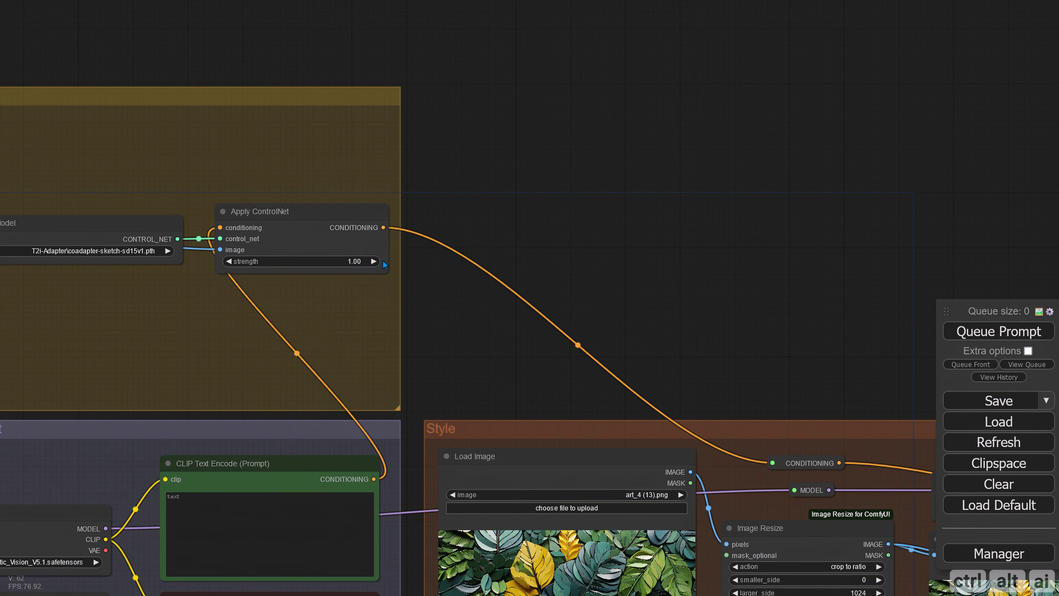
{"action": "left_click", "coordinate": [350, 261]}
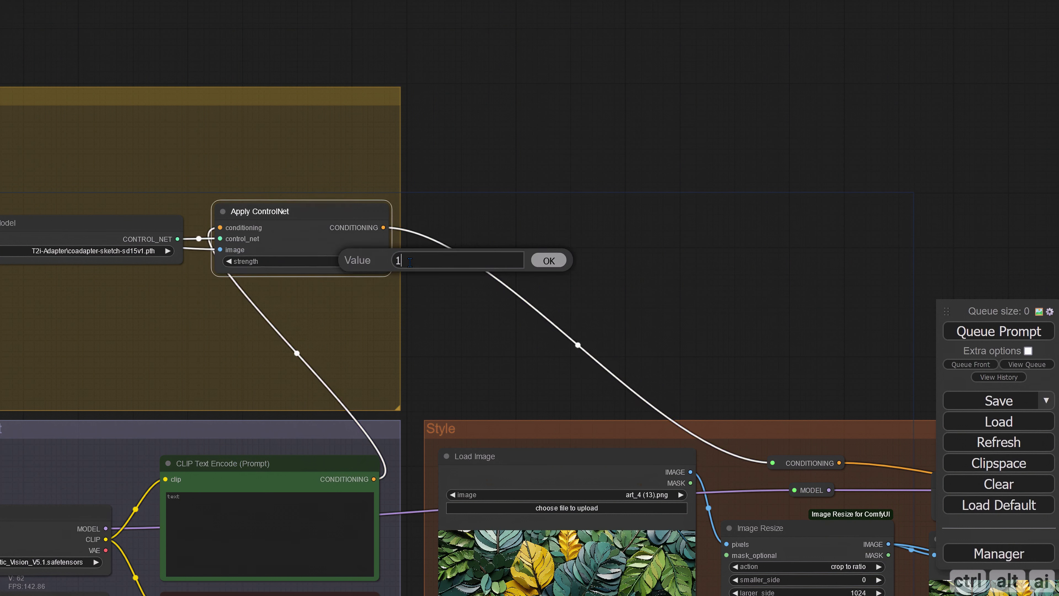
{"action": "type", "text": ".2"}
{"action": "left_click", "coordinate": [559, 262]}
- Queue the prompt with the new ControlNet strength and view the generated image in the Save Image node
{"action": "scroll", "coordinate": [326, 138], "scroll_direction": "right", "scroll_amount": 10}
{"action": "scroll", "coordinate": [326, 137], "scroll_direction": "down", "scroll_amount": 3}
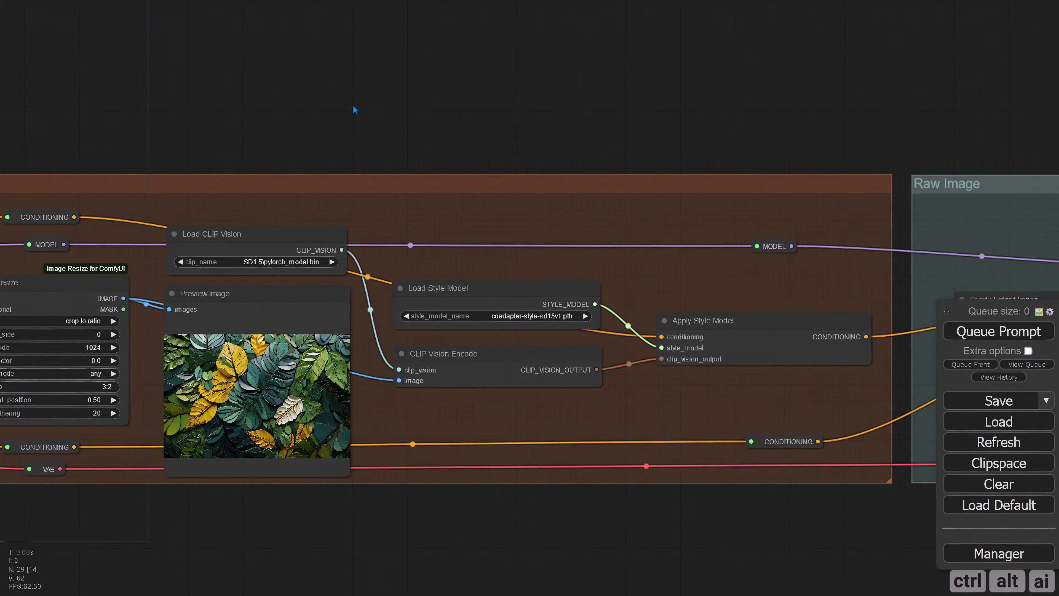
{"action": "scroll", "coordinate": [351, 108], "scroll_direction": "right", "scroll_amount": 10}
{"action": "scroll", "coordinate": [350, 108], "scroll_direction": "down", "scroll_amount": 1}
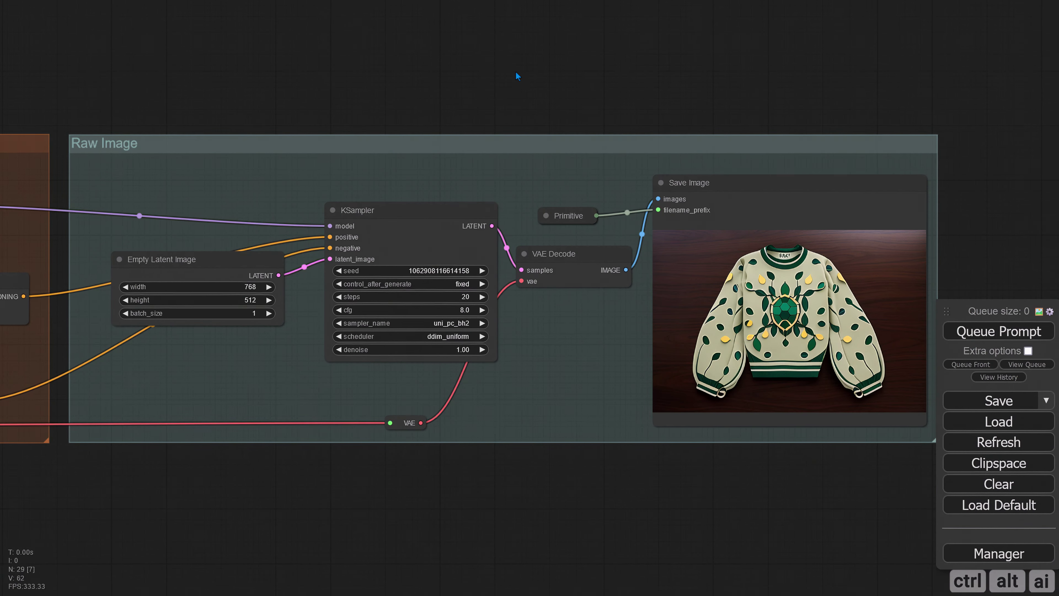
{"action": "left_click", "coordinate": [968, 326]}
{"action": "left_click_drag", "start_coordinate": [754, 486], "coordinate": [741, 480]}
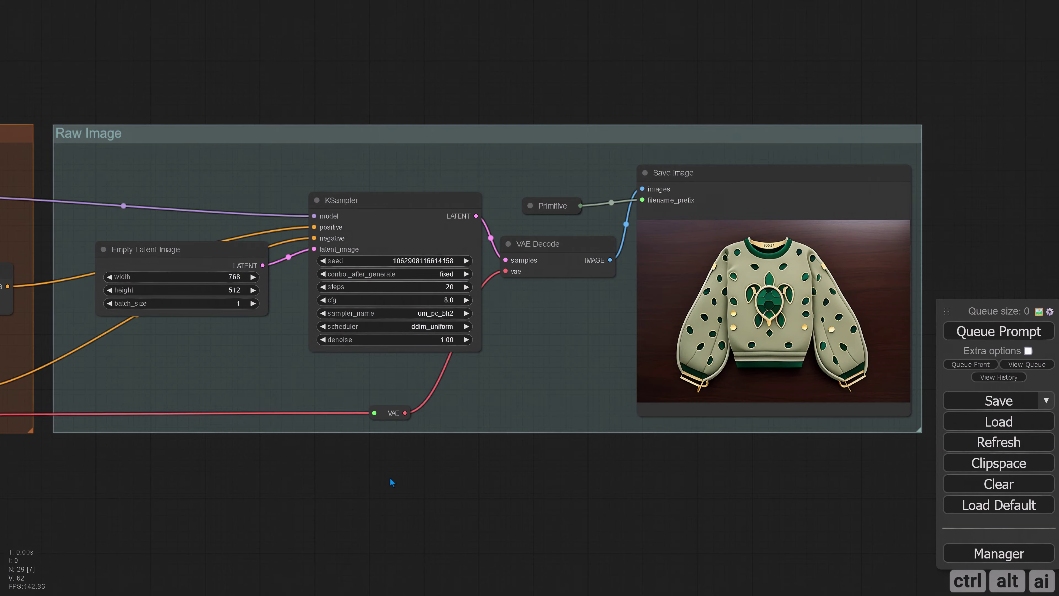
- Enter "sweater" as the positive prompt in the green CLIP Text Encode node
{"action": "left_click_drag", "start_coordinate": [390, 477], "coordinate": [667, 469]}
{"action": "left_click_drag", "start_coordinate": [307, 484], "coordinate": [737, 471]}
{"action": "scroll", "coordinate": [359, 476], "scroll_direction": "left", "scroll_amount": 8}
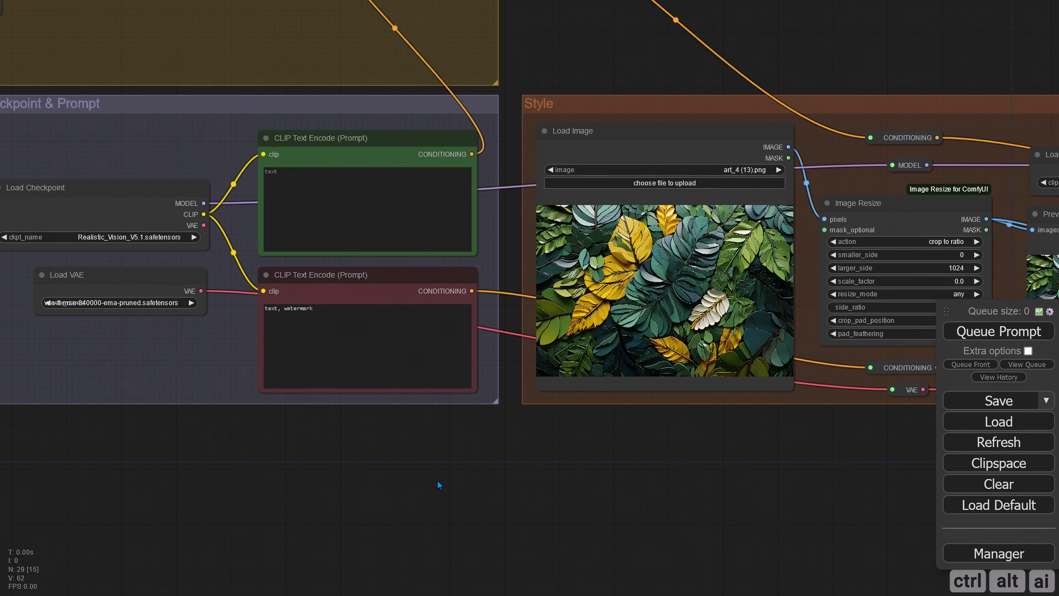
{"action": "left_click", "coordinate": [289, 193]}
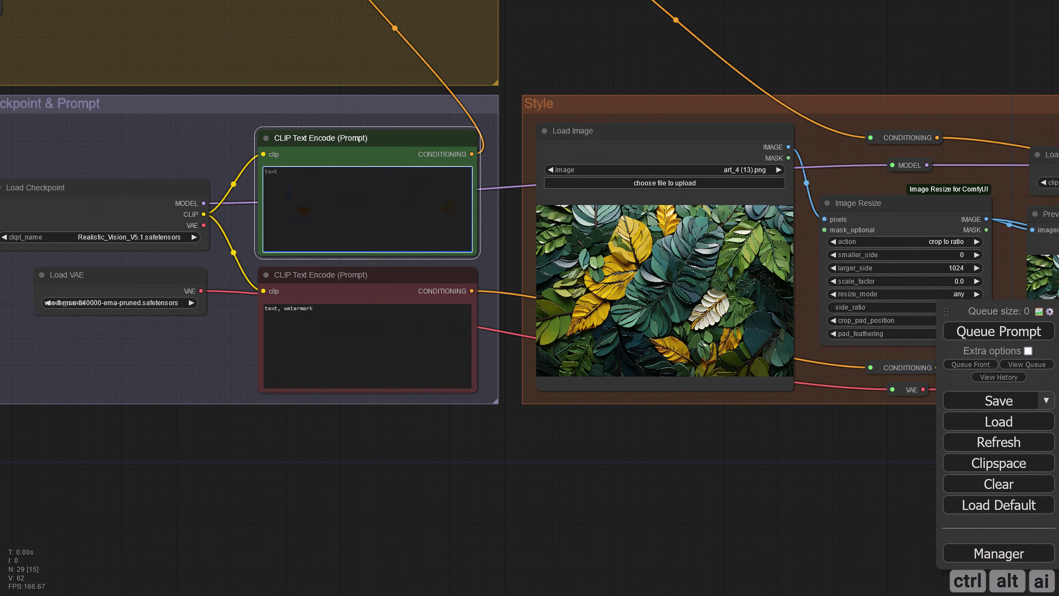
{"action": "type", "text": "sweater"}
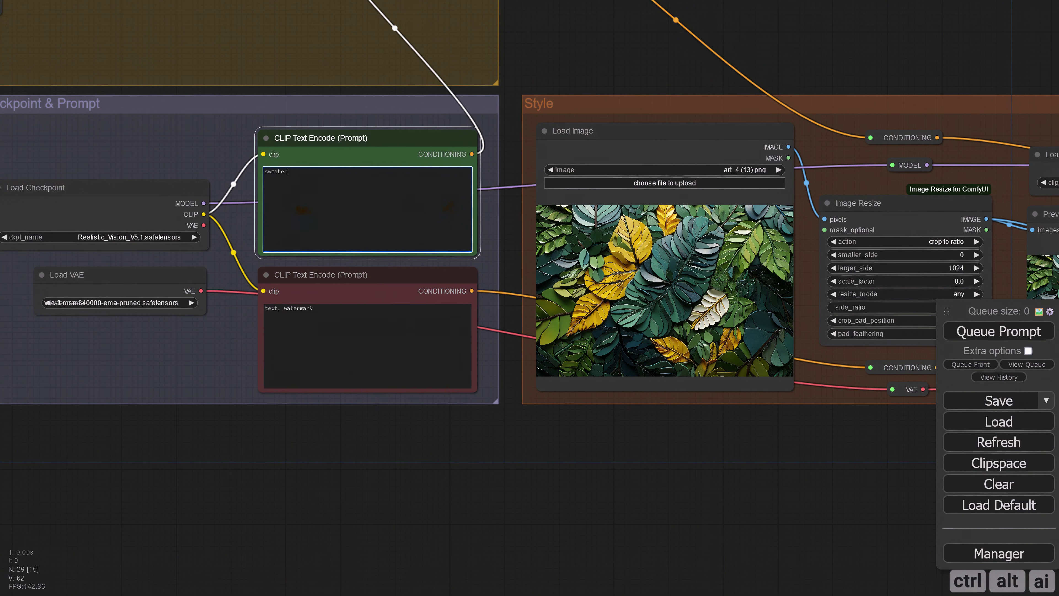
- Queue the prompt with the new positive text and inspect the generated image up close in the Save Image node
{"action": "left_click", "coordinate": [978, 332]}
{"action": "left_click_drag", "start_coordinate": [739, 449], "coordinate": [259, 440]}
{"action": "left_click_drag", "start_coordinate": [644, 444], "coordinate": [212, 436]}
{"action": "left_click_drag", "start_coordinate": [563, 450], "coordinate": [145, 440]}
{"action": "left_click_drag", "start_coordinate": [600, 444], "coordinate": [124, 436]}
{"action": "left_click_drag", "start_coordinate": [514, 416], "coordinate": [550, 422]}
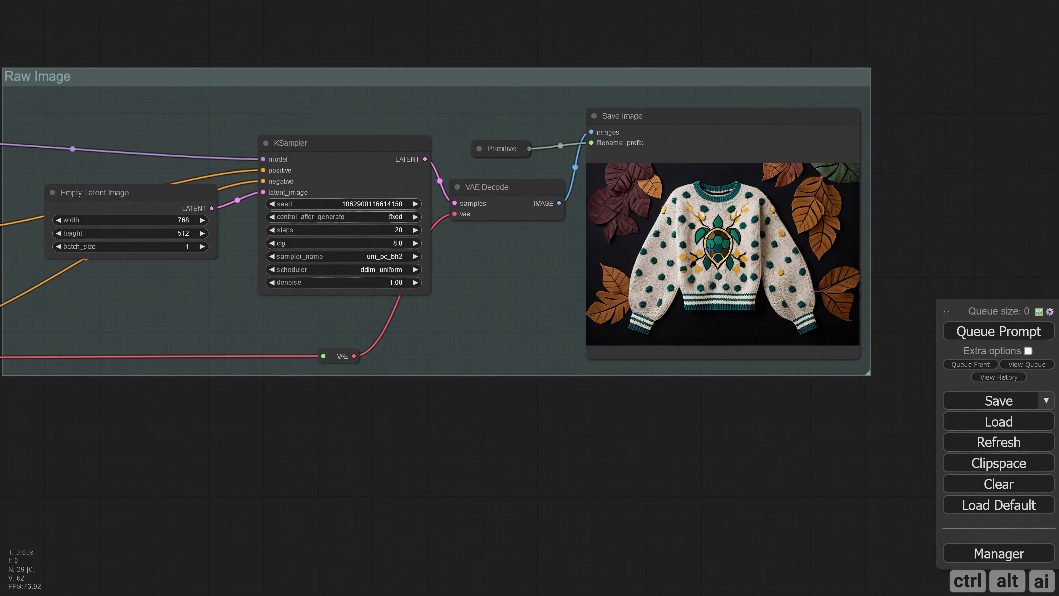
{"action": "scroll", "coordinate": [717, 267], "scroll_direction": "up", "scroll_amount": 8}
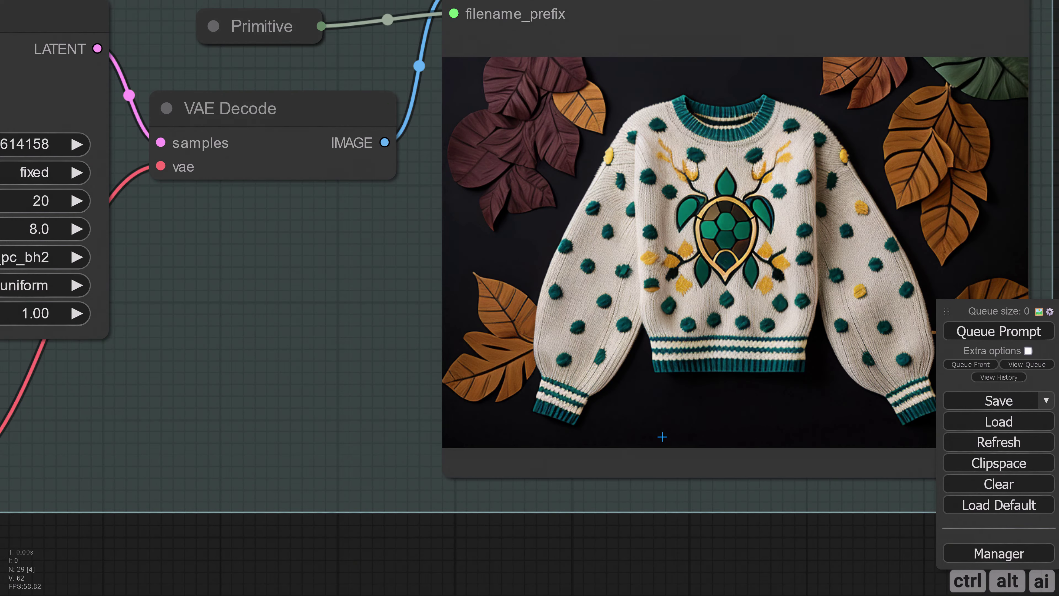
{"action": "scroll", "coordinate": [659, 429], "scroll_direction": "down", "scroll_amount": 6}
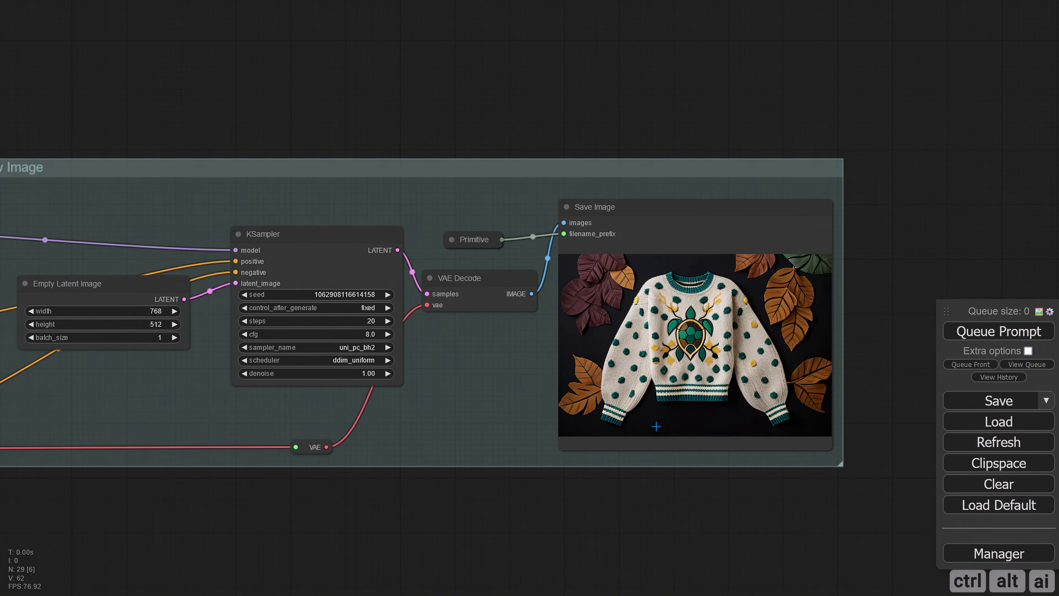
- Duplicate all nodes of the ControlNet Sketch group and place the copies above the original group
{"action": "left_click_drag", "start_coordinate": [485, 493], "coordinate": [711, 480]}
{"action": "left_click_drag", "start_coordinate": [250, 485], "coordinate": [617, 468]}
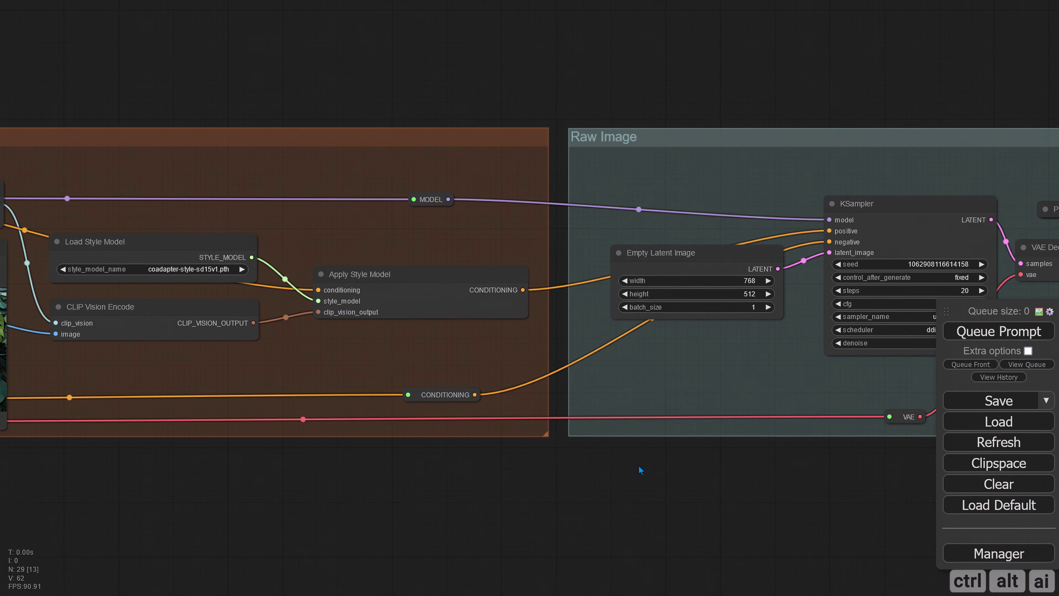
{"action": "scroll", "coordinate": [503, 471], "scroll_direction": "down", "scroll_amount": 3}
{"action": "left_click_drag", "start_coordinate": [332, 160], "coordinate": [692, 244]}
{"action": "left_click_drag", "start_coordinate": [521, 167], "coordinate": [954, 209]}
{"action": "scroll", "coordinate": [170, 421], "scroll_direction": "down", "scroll_amount": 2}
{"action": "mouse_move", "coordinate": [170, 420]}
{"action": "left_mouse_down"}
{"action": "mouse_move", "coordinate": [321, 442]}
{"action": "mouse_move", "coordinate": [307, 433]}
{"action": "left_mouse_up"}
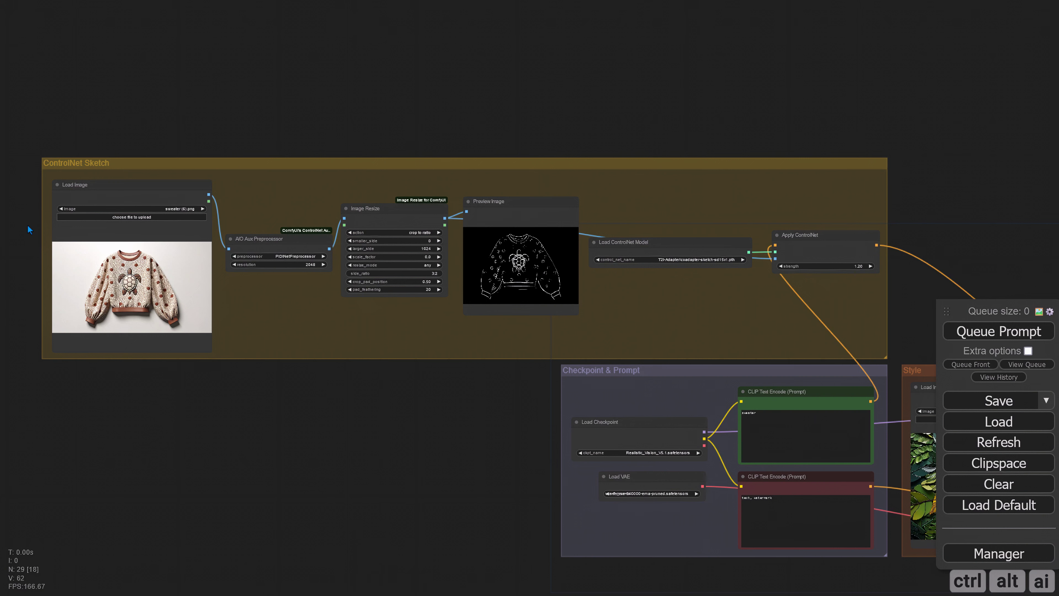
{"action": "left_click_drag", "start_coordinate": [27, 225], "coordinate": [842, 265]}
{"action": "key", "text": "ctrl+c"}
{"action": "key", "text": "ctrl+v"}
{"action": "left_click_drag", "start_coordinate": [450, 367], "coordinate": [45, 2]}
{"action": "left_click_drag", "start_coordinate": [129, 48], "coordinate": [131, 32]}
{"action": "left_click_drag", "start_coordinate": [243, 105], "coordinate": [300, 257]}
{"action": "left_click_drag", "start_coordinate": [208, 122], "coordinate": [218, 95]}
- Wrap the duplicated nodes in a new group and align it directly above the ControlNet Sketch group
{"action": "right_click", "coordinate": [156, 52]}
{"action": "left_click", "coordinate": [187, 112]}
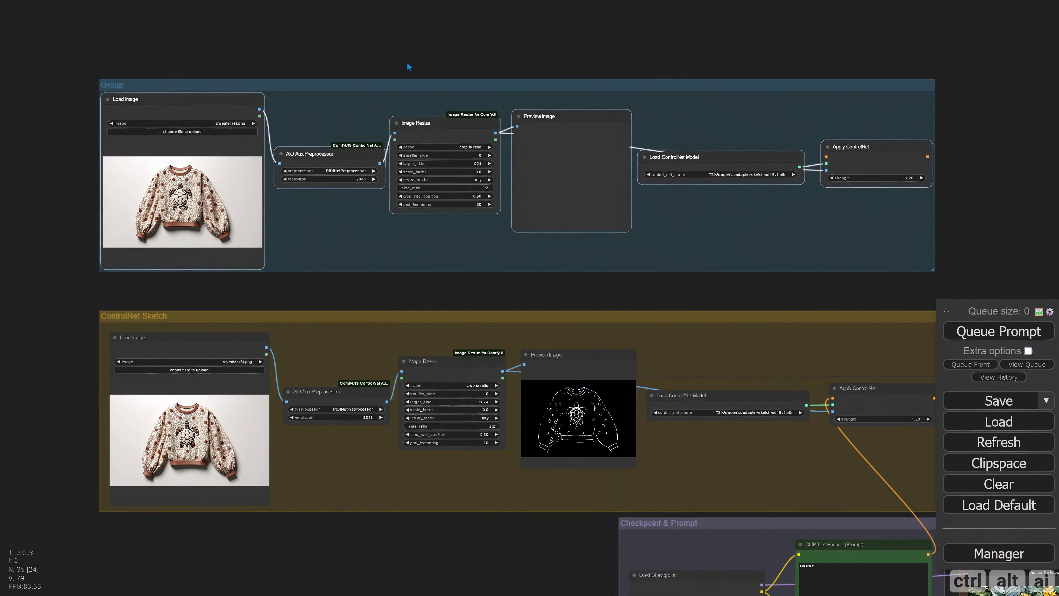
{"action": "left_click_drag", "start_coordinate": [338, 82], "coordinate": [324, 87]}
{"action": "left_click_drag", "start_coordinate": [377, 55], "coordinate": [360, 49]}
{"action": "scroll", "coordinate": [245, 174], "scroll_direction": "down", "scroll_amount": 4}
{"action": "mouse_move", "coordinate": [281, 108]}
{"action": "left_mouse_down"}
{"action": "mouse_move", "coordinate": [872, 246]}
{"action": "mouse_move", "coordinate": [864, 269]}
{"action": "left_mouse_up"}
{"action": "left_click_drag", "start_coordinate": [865, 268], "coordinate": [447, 122]}
{"action": "left_click_drag", "start_coordinate": [867, 250], "coordinate": [875, 253]}
{"action": "left_click_drag", "start_coordinate": [48, 20], "coordinate": [460, 132]}
{"action": "left_click_drag", "start_coordinate": [738, 232], "coordinate": [154, 90]}
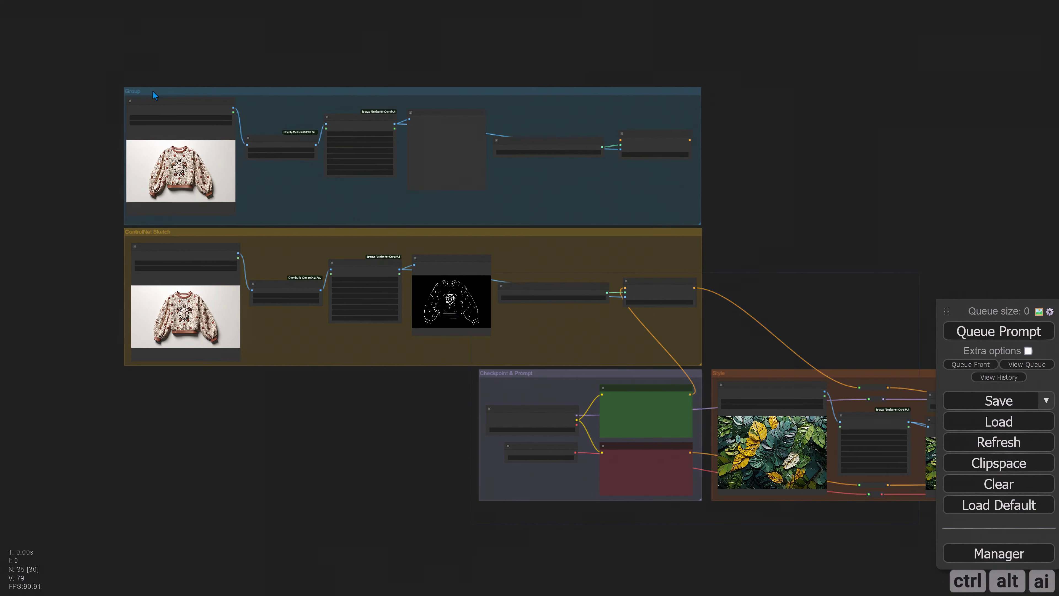
- Rename the new group around the duplicated nodes as "ControlNet Color"
{"action": "scroll", "coordinate": [720, 171], "scroll_direction": "up", "scroll_amount": 6}
{"action": "left_click_drag", "start_coordinate": [246, 41], "coordinate": [653, 81]}
{"action": "left_click", "coordinate": [164, 101]}
{"action": "left_click_drag", "start_coordinate": [163, 101], "coordinate": [167, 97]}
{"action": "right_click", "coordinate": [98, 66]}
{"action": "left_click", "coordinate": [125, 288]}
{"action": "left_click", "coordinate": [219, 294]}
{"action": "type", "text": "ControlNet Color"}
{"action": "key", "text": "Return"}
{"action": "left_click_drag", "start_coordinate": [559, 36], "coordinate": [498, 37]}
- Change the ControlNet Color group's colour to the same yellow as the ControlNet Sketch group
{"action": "right_click", "coordinate": [198, 68]}
{"action": "left_click", "coordinate": [225, 290]}
{"action": "left_click", "coordinate": [317, 315]}
{"action": "left_click", "coordinate": [398, 427]}
{"action": "left_click_drag", "start_coordinate": [244, 55], "coordinate": [279, 61]}
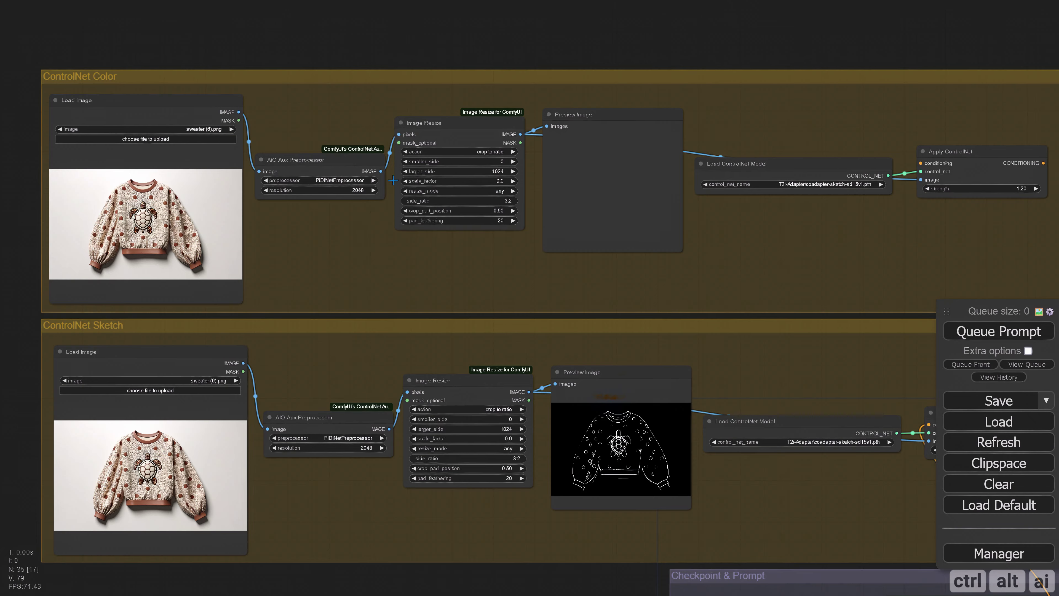
- Set the strength to 1 on the ControlNet Color group's Apply ControlNet node
{"action": "left_click_drag", "start_coordinate": [377, 37], "coordinate": [225, 19]}
{"action": "left_click_drag", "start_coordinate": [981, 155], "coordinate": [853, 189]}
{"action": "scroll", "coordinate": [750, 209], "scroll_direction": "up", "scroll_amount": 7}
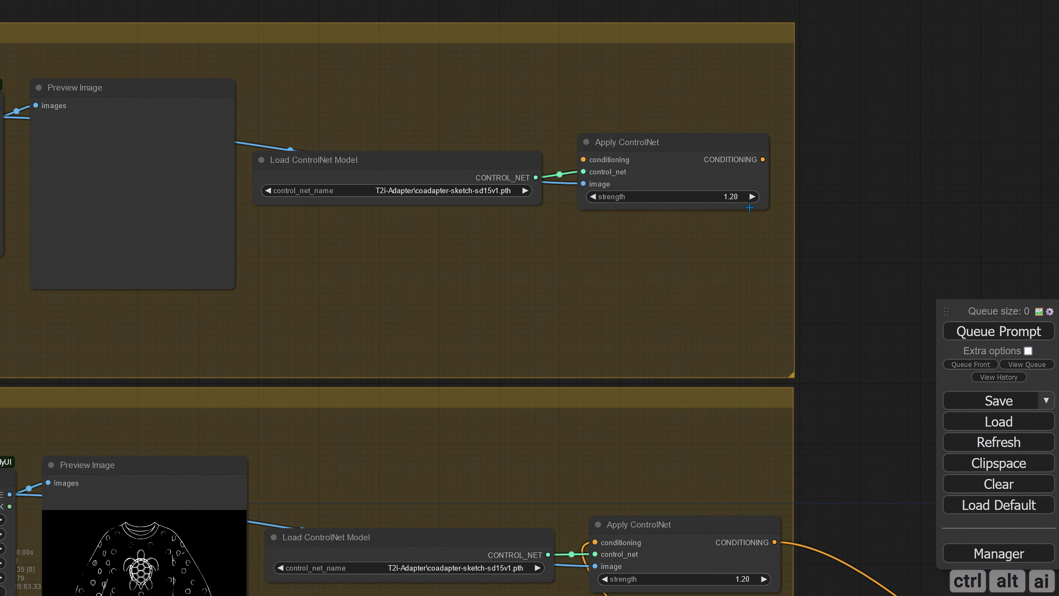
{"action": "left_click", "coordinate": [742, 196]}
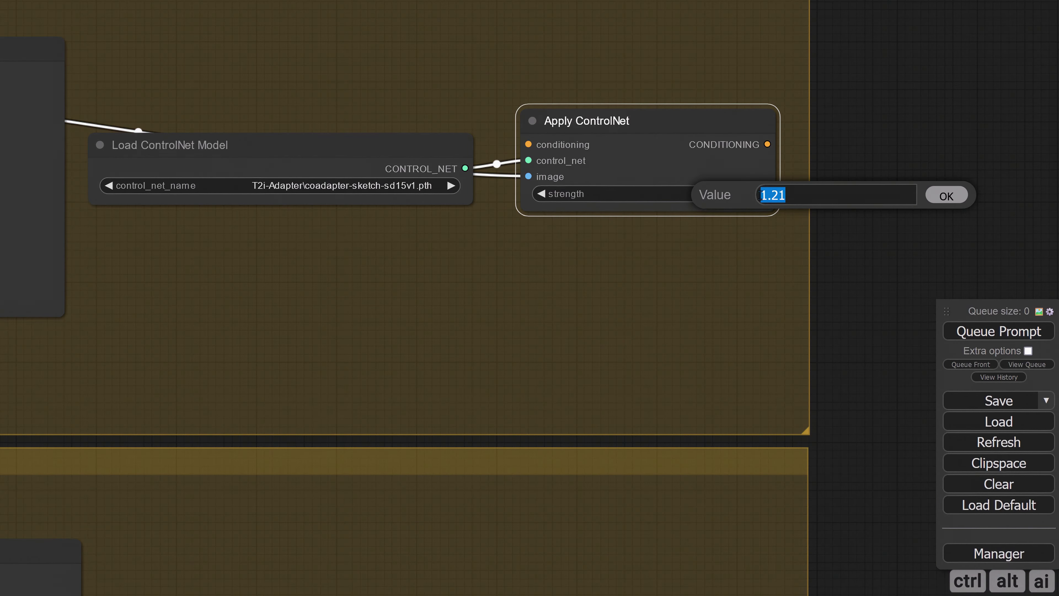
{"action": "type", "text": "1"}
{"action": "left_click", "coordinate": [943, 197]}
{"action": "left_click_drag", "start_coordinate": [873, 221], "coordinate": [1003, 227]}
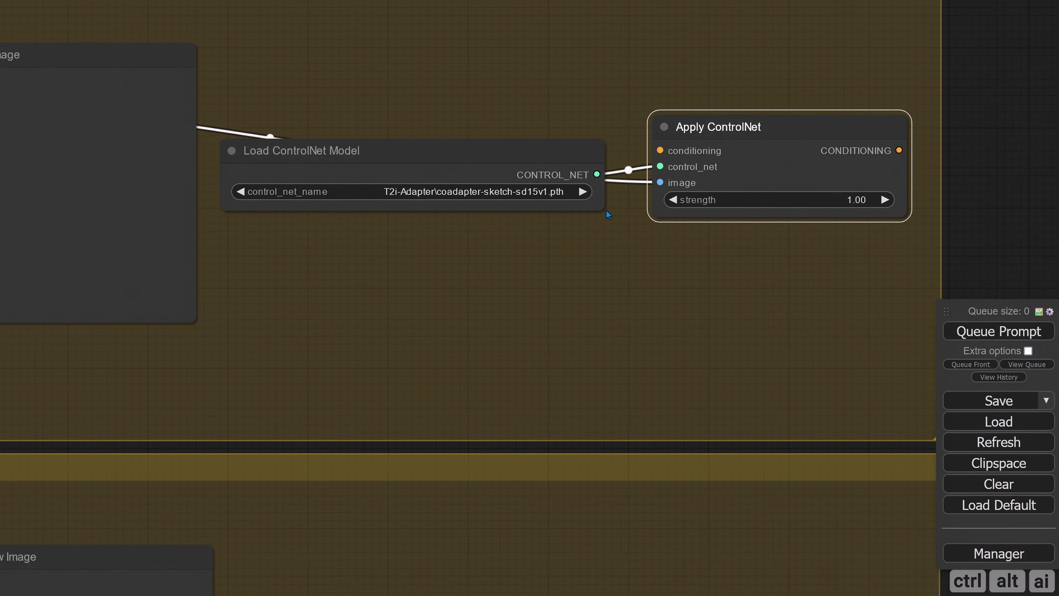
- Select T2I-Adapter\coadapter-color-sd15v1.pth as the model in the ControlNet Color group's Load ControlNet Model node
{"action": "left_click", "coordinate": [533, 192]}
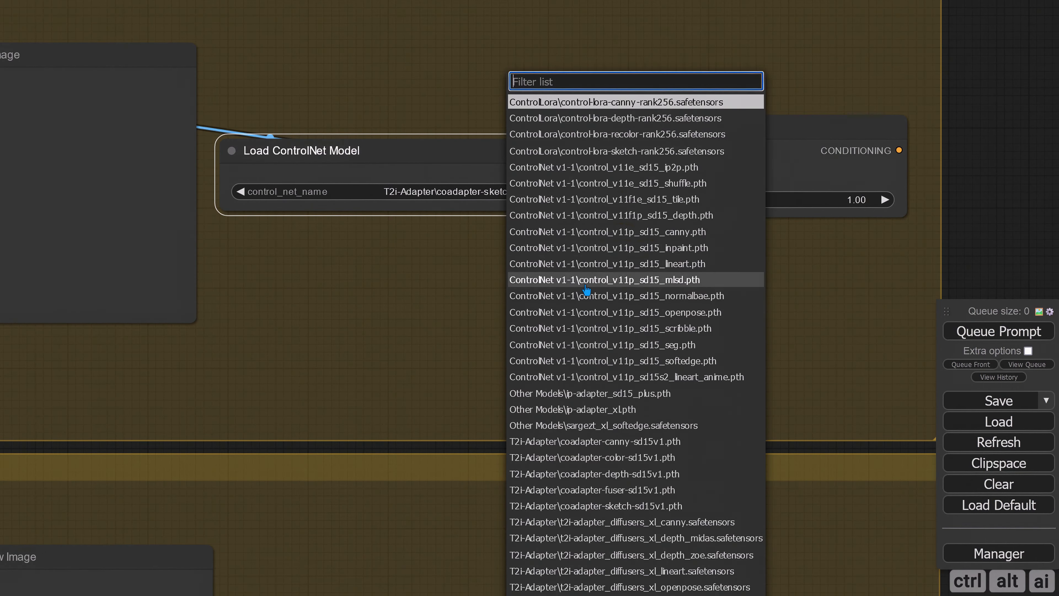
{"action": "scroll", "coordinate": [584, 292], "scroll_direction": "down", "scroll_amount": 2}
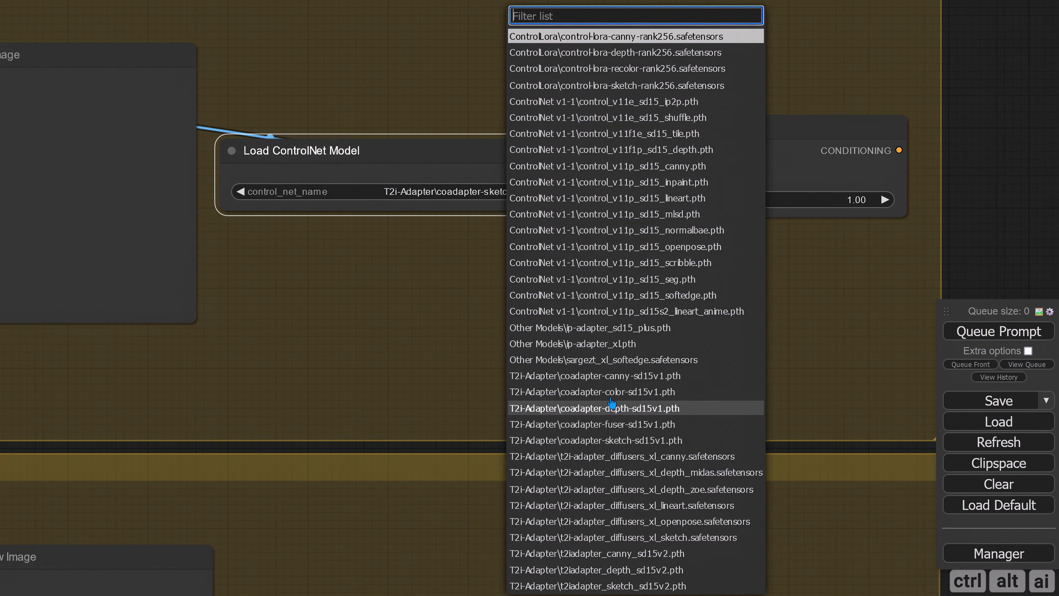
{"action": "left_click", "coordinate": [612, 392]}
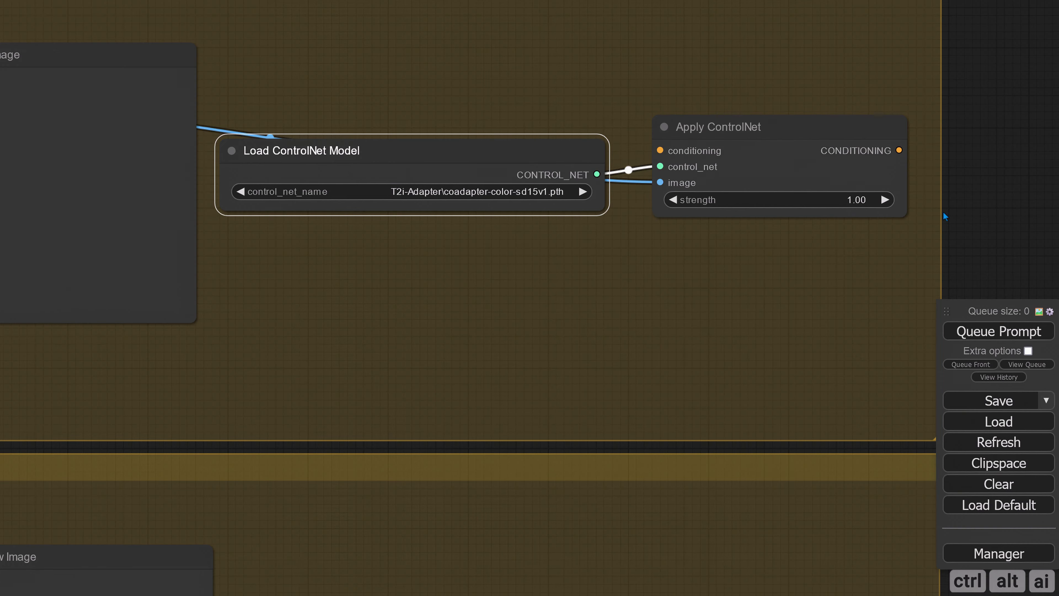
{"action": "left_click", "coordinate": [449, 291]}
- Set crop_pad_position to 0.00 on the ControlNet Color group's Image Resize node
{"action": "scroll", "coordinate": [449, 290], "scroll_direction": "down", "scroll_amount": 5}
{"action": "left_click_drag", "start_coordinate": [210, 81], "coordinate": [595, 114]}
{"action": "scroll", "coordinate": [458, 282], "scroll_direction": "up", "scroll_amount": 3}
{"action": "left_click_drag", "start_coordinate": [457, 298], "coordinate": [350, 301]}
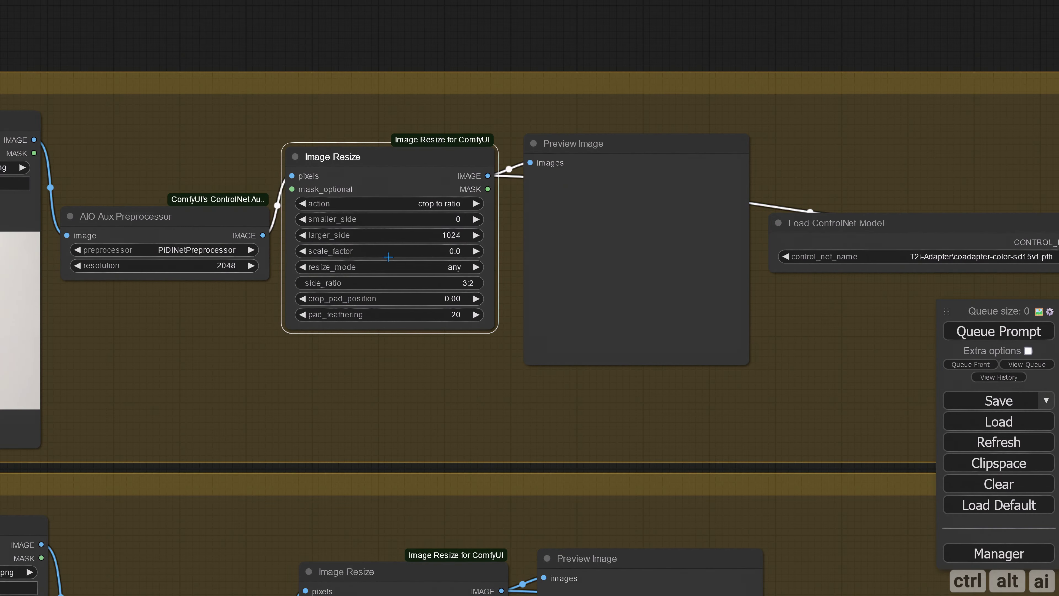
- Set the preprocessor to ColorPreprocessor on the ControlNet Color group's AIO Aux Preprocessor node
{"action": "left_click_drag", "start_coordinate": [259, 199], "coordinate": [453, 188]}
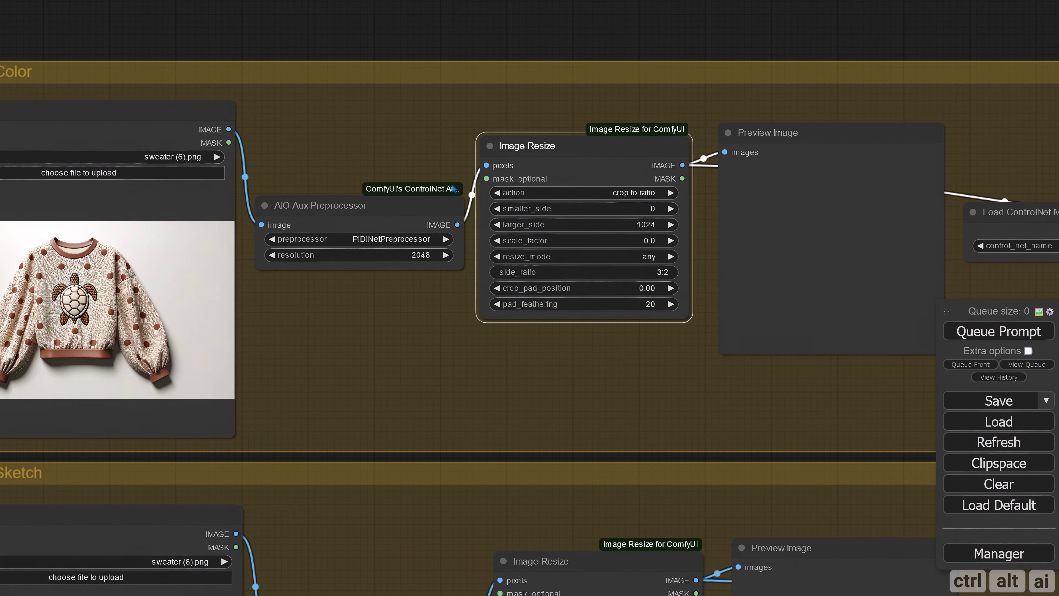
{"action": "left_click", "coordinate": [388, 239]}
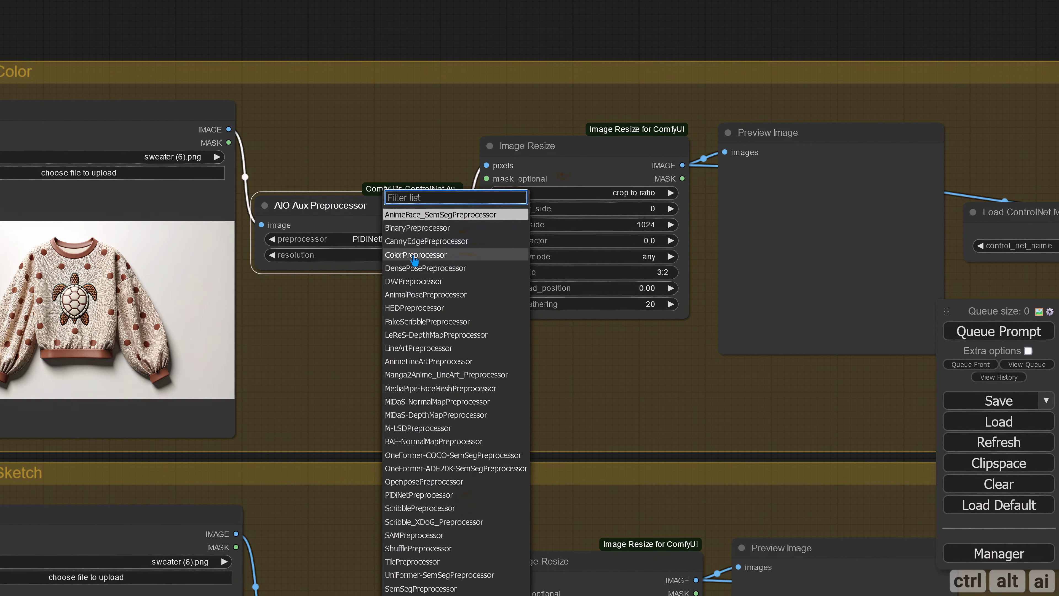
{"action": "left_click", "coordinate": [413, 258]}
- Load the green wave image 1e8434c1-e761-452e-a2e0-6aa407fe512b.png into the ControlNet Color group's Load Image node
{"action": "left_click_drag", "start_coordinate": [254, 40], "coordinate": [409, 36]}
{"action": "scroll", "coordinate": [281, 139], "scroll_direction": "down", "scroll_amount": 1}
{"action": "scroll", "coordinate": [281, 138], "scroll_direction": "down", "scroll_amount": 1}
{"action": "scroll", "coordinate": [282, 139], "scroll_direction": "up", "scroll_amount": 1}
{"action": "left_click", "coordinate": [257, 165]}
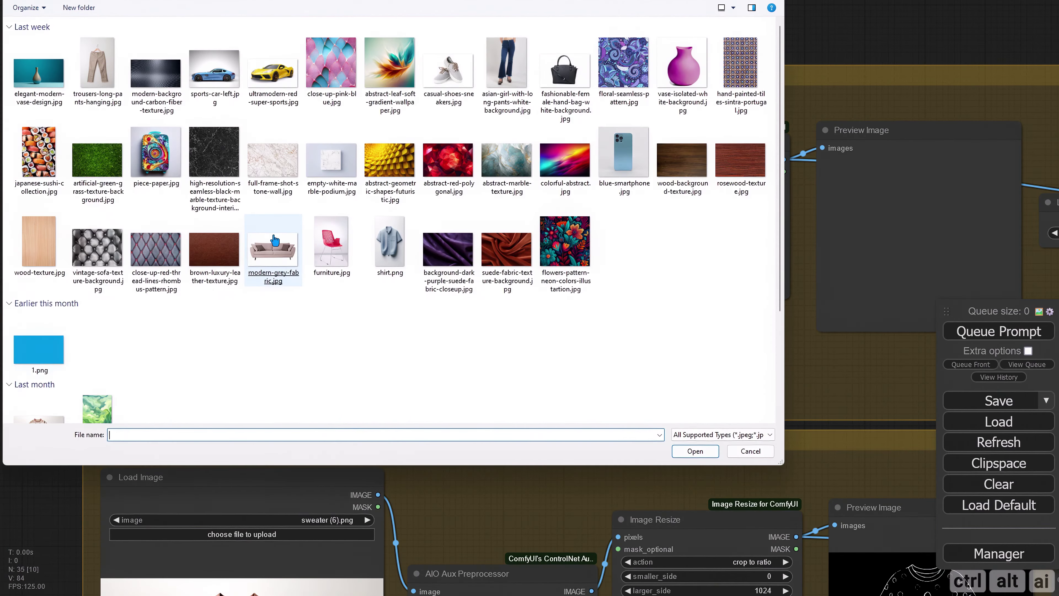
{"action": "scroll", "coordinate": [254, 311], "scroll_direction": "down", "scroll_amount": 3}
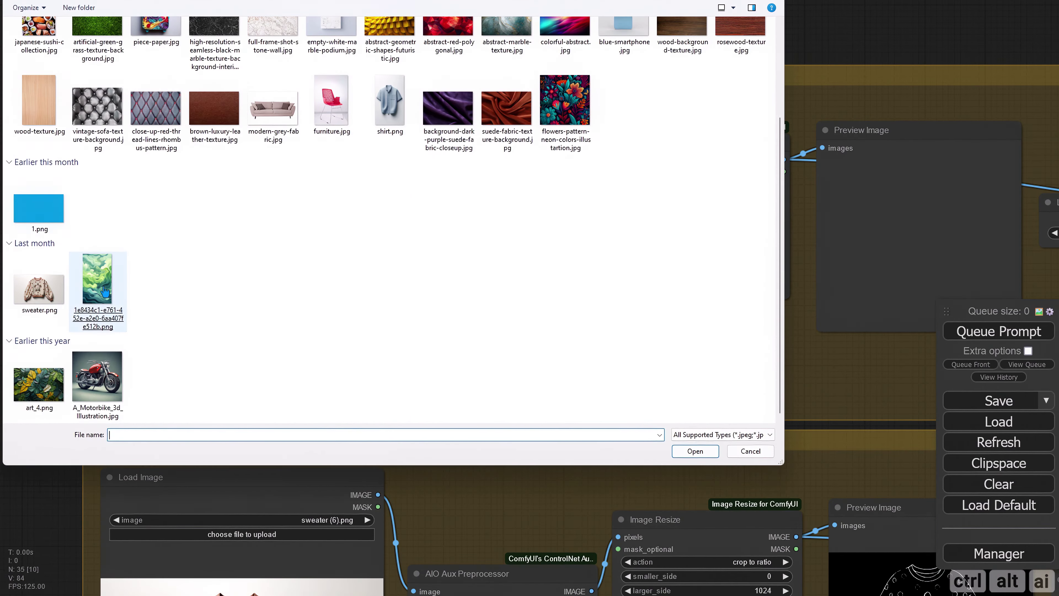
{"action": "double_click", "coordinate": [97, 278]}
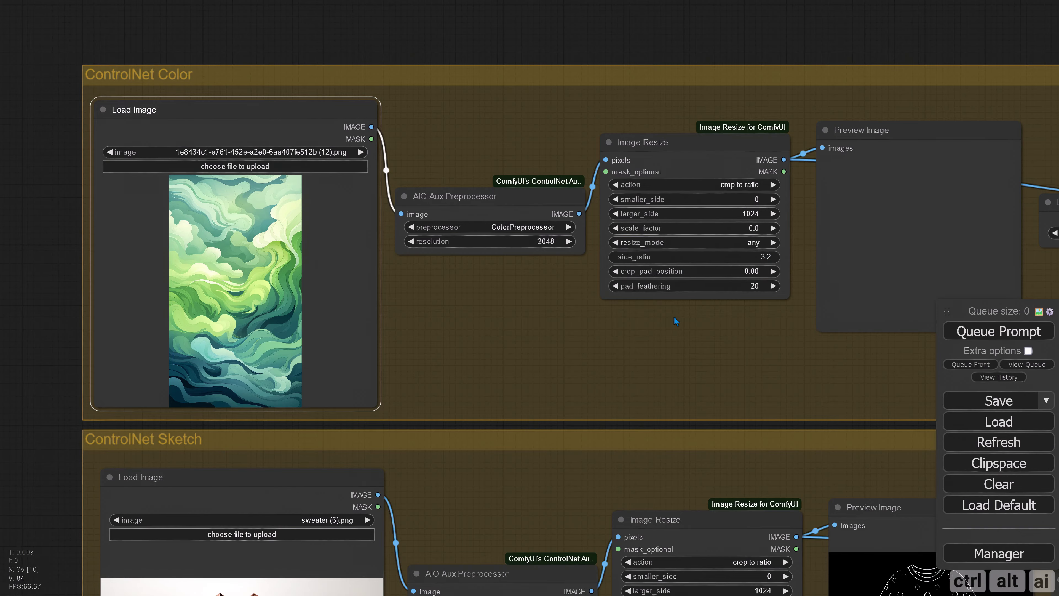
- Set the nodes of the Style group to Never so they do not run
{"action": "scroll", "coordinate": [667, 334], "scroll_direction": "down", "scroll_amount": 5}
{"action": "left_click_drag", "start_coordinate": [634, 347], "coordinate": [338, 245]}
{"action": "scroll", "coordinate": [881, 274], "scroll_direction": "up", "scroll_amount": 2}
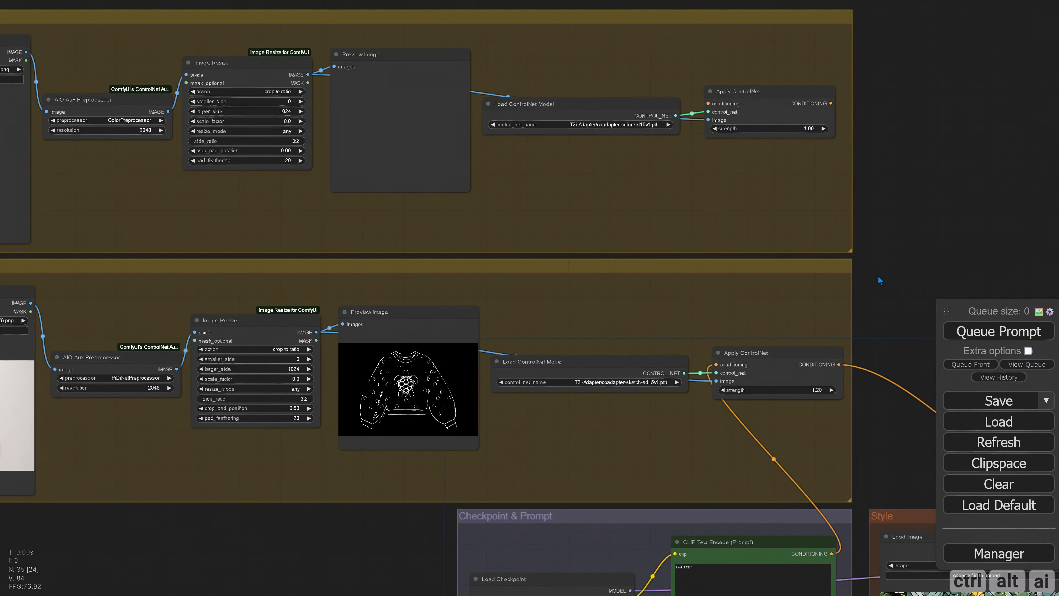
{"action": "scroll", "coordinate": [883, 275], "scroll_direction": "down", "scroll_amount": 3}
{"action": "left_click_drag", "start_coordinate": [896, 288], "coordinate": [579, 148]}
{"action": "left_click_drag", "start_coordinate": [789, 231], "coordinate": [409, 139]}
{"action": "left_click_drag", "start_coordinate": [702, 147], "coordinate": [361, 105]}
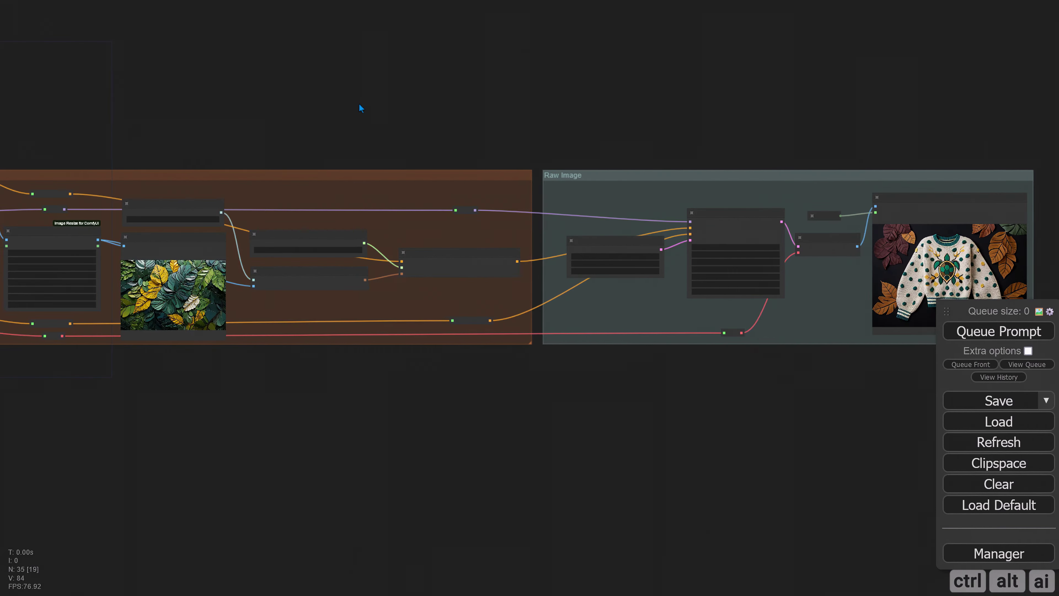
{"action": "left_click_drag", "start_coordinate": [620, 106], "coordinate": [336, 76]}
{"action": "left_click_drag", "start_coordinate": [495, 90], "coordinate": [460, 101]}
{"action": "scroll", "coordinate": [471, 123], "scroll_direction": "up", "scroll_amount": 4}
{"action": "scroll", "coordinate": [446, 119], "scroll_direction": "down", "scroll_amount": 4}
{"action": "left_click_drag", "start_coordinate": [203, 132], "coordinate": [613, 175]}
{"action": "left_click_drag", "start_coordinate": [204, 122], "coordinate": [656, 157]}
{"action": "right_click", "coordinate": [389, 241]}
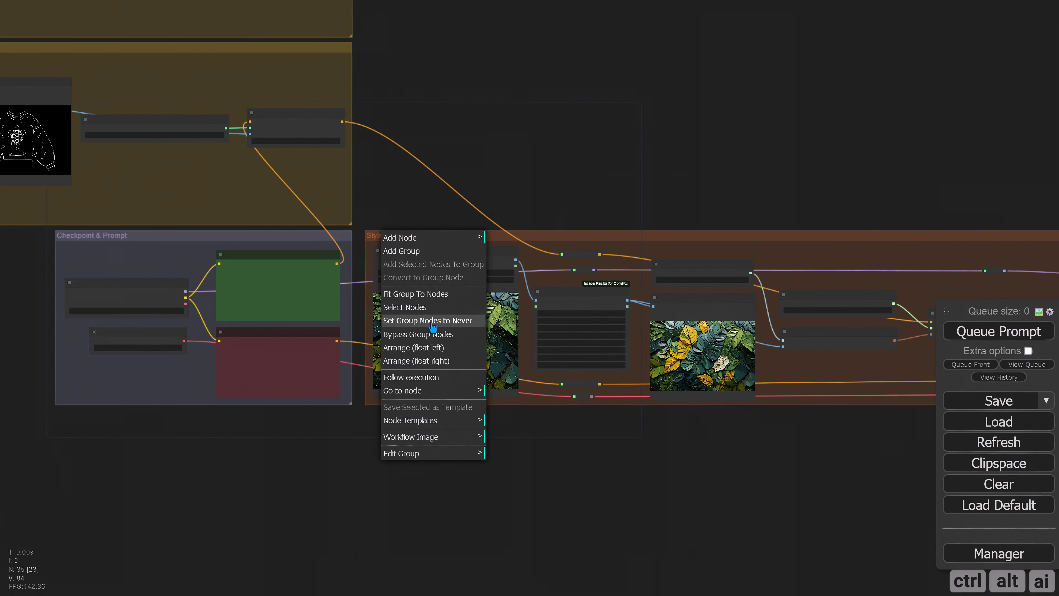
{"action": "left_click", "coordinate": [436, 318]}
- Queue the prompt to generate the colour preprocessor preview in the ControlNet Color group
{"action": "left_click_drag", "start_coordinate": [421, 117], "coordinate": [794, 289]}
{"action": "left_click_drag", "start_coordinate": [795, 181], "coordinate": [875, 227]}
{"action": "scroll", "coordinate": [394, 170], "scroll_direction": "up", "scroll_amount": 4}
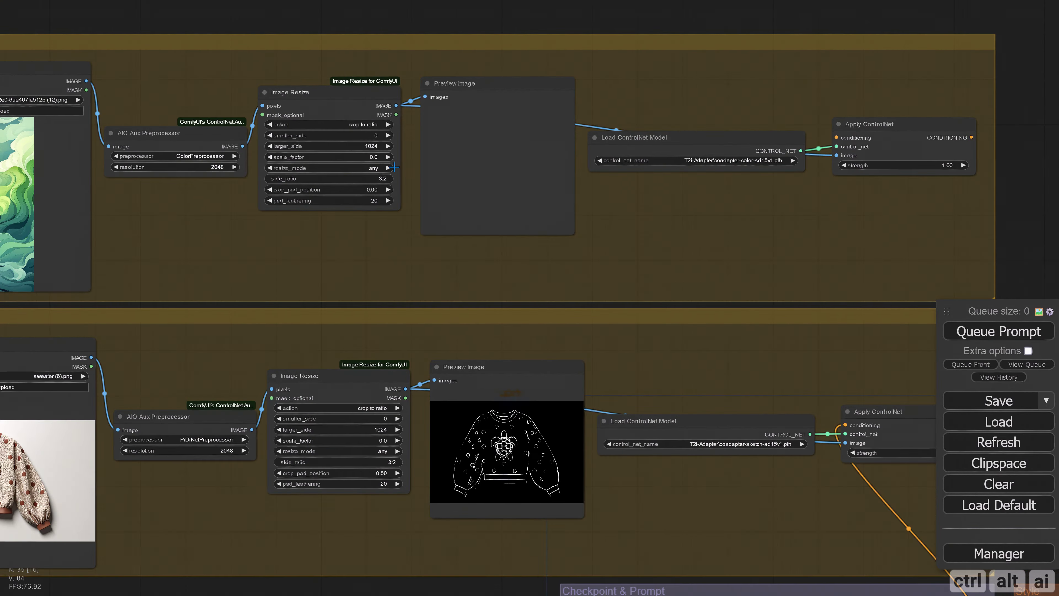
{"action": "mouse_move", "coordinate": [241, 40]}
{"action": "left_mouse_down"}
{"action": "mouse_move", "coordinate": [378, 43]}
{"action": "mouse_move", "coordinate": [429, 57]}
{"action": "left_mouse_up"}
{"action": "scroll", "coordinate": [400, 49], "scroll_direction": "up", "scroll_amount": 2}
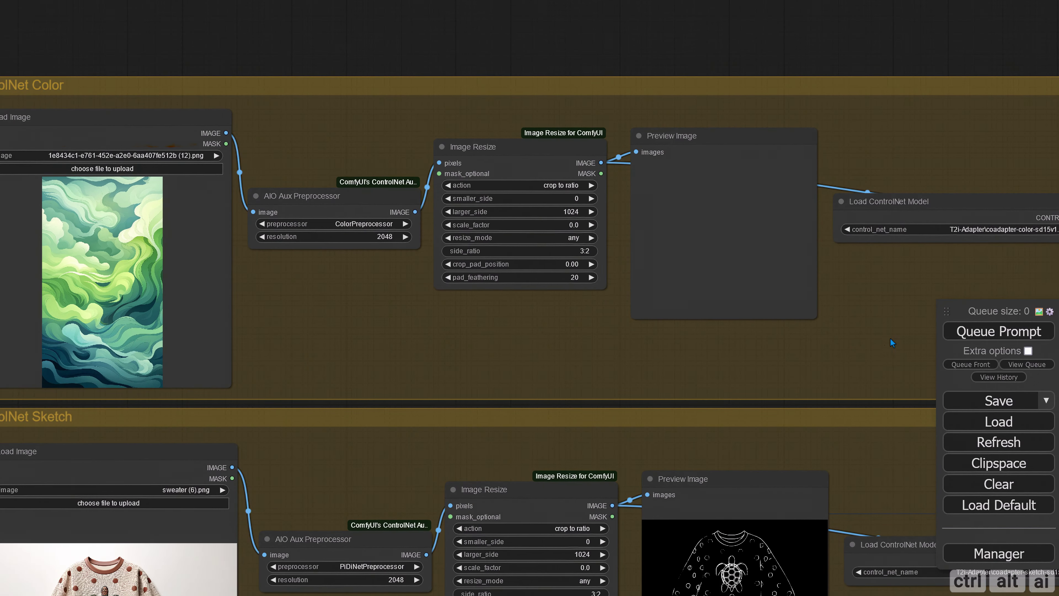
{"action": "left_click", "coordinate": [974, 332]}
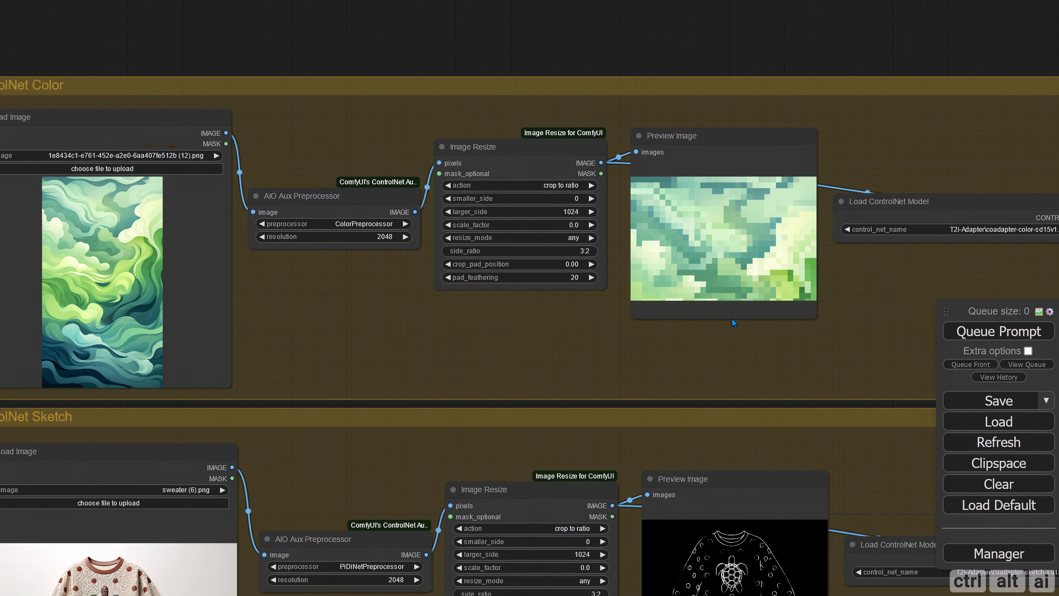
- Reactivate the muted nodes of the Style group
{"action": "scroll", "coordinate": [705, 335], "scroll_direction": "down", "scroll_amount": 5}
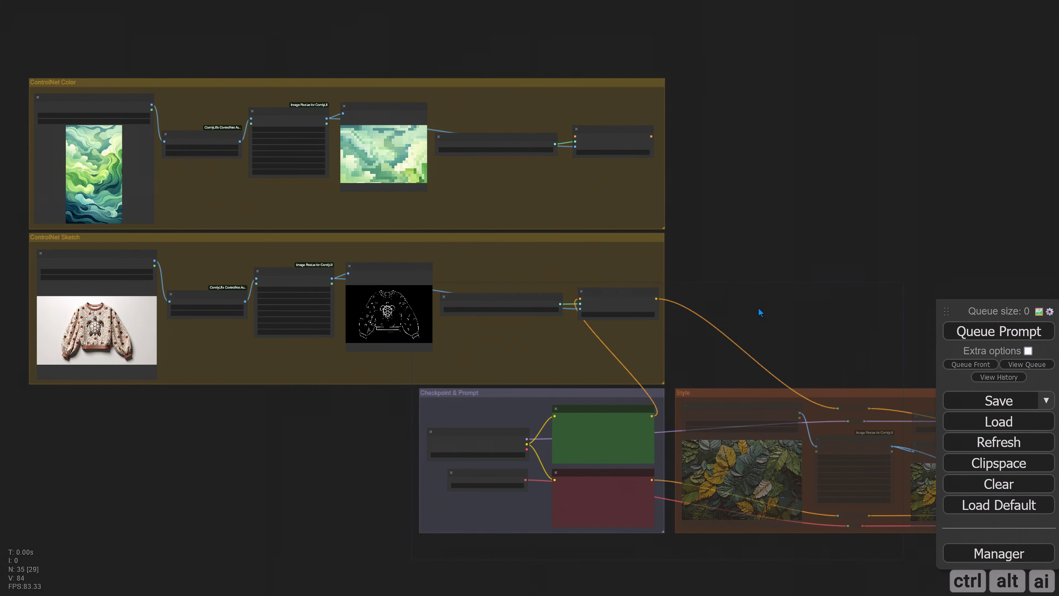
{"action": "left_click_drag", "start_coordinate": [810, 362], "coordinate": [438, 173]}
{"action": "right_click", "coordinate": [536, 210]}
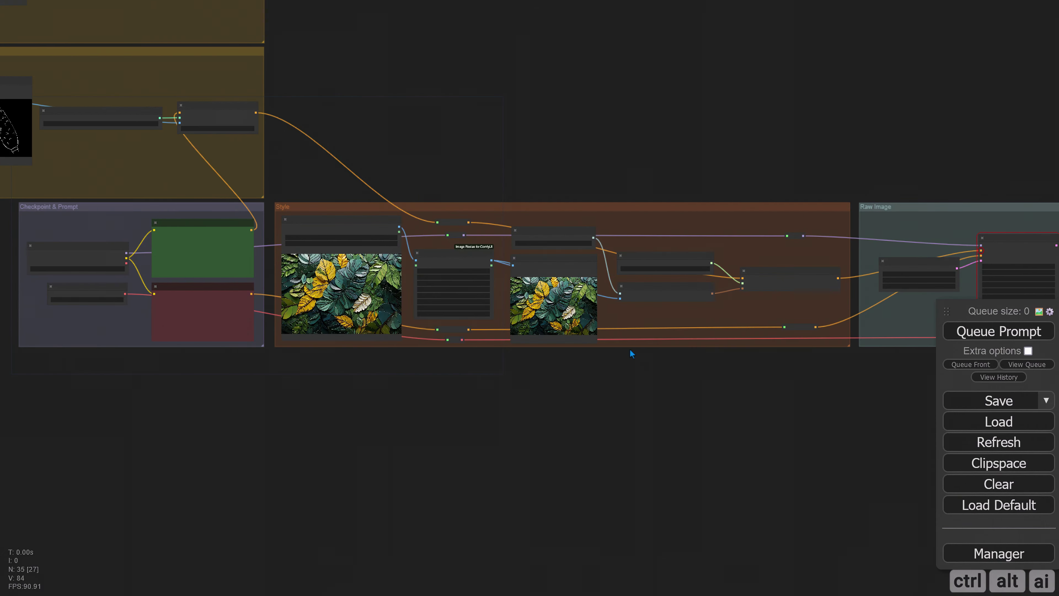
- Queue the prompt with the Style group active and view the Save Image node in the Raw Image group
{"action": "left_click_drag", "start_coordinate": [754, 423], "coordinate": [392, 442]}
{"action": "left_click_drag", "start_coordinate": [568, 425], "coordinate": [505, 428]}
{"action": "scroll", "coordinate": [594, 411], "scroll_direction": "up", "scroll_amount": 6}
{"action": "left_click_drag", "start_coordinate": [617, 429], "coordinate": [489, 448]}
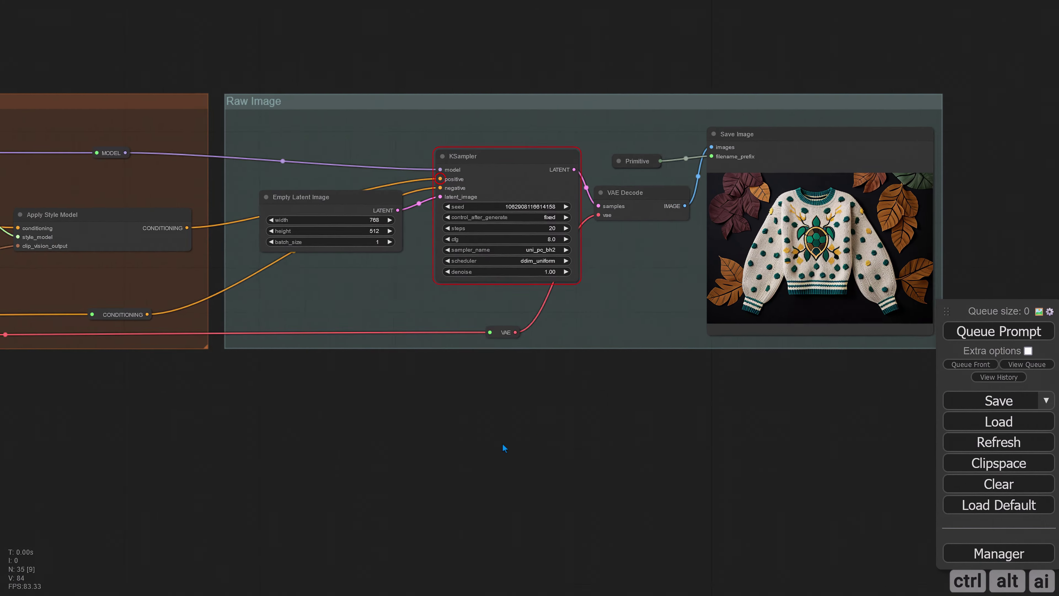
{"action": "scroll", "coordinate": [508, 442], "scroll_direction": "up", "scroll_amount": 4}
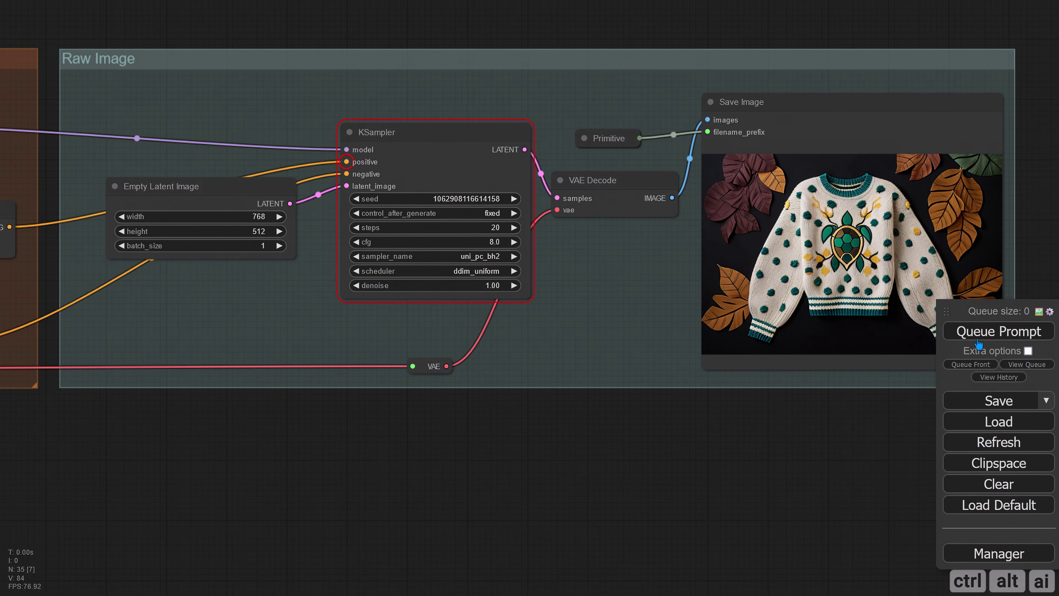
{"action": "left_click", "coordinate": [978, 334]}
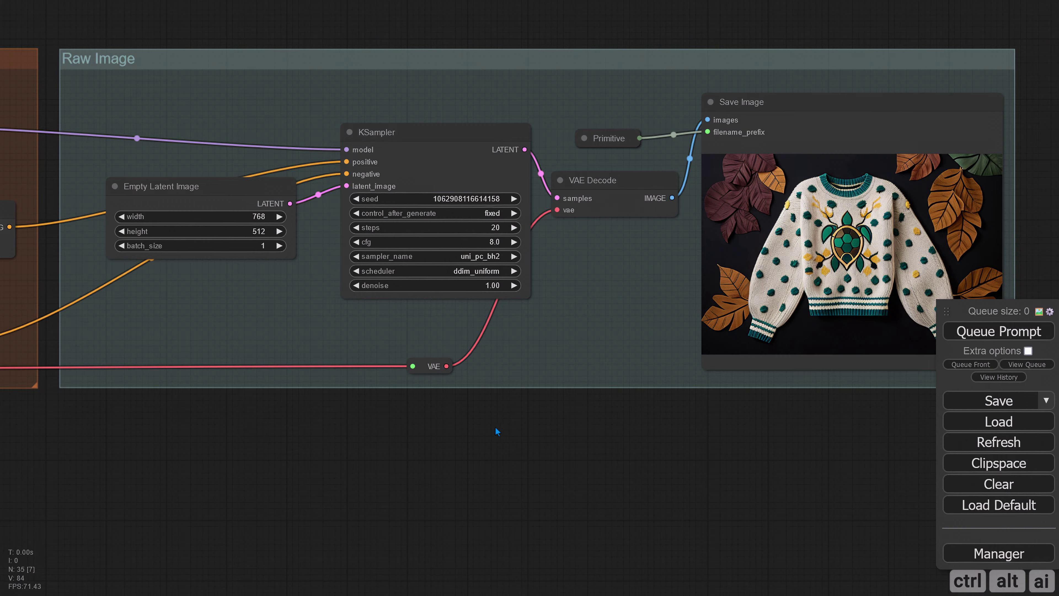
- Route the sketch Apply ControlNet's conditioning output through the color Apply ControlNet to the Style group's CONDITIONING reroute
{"action": "scroll", "coordinate": [491, 428], "scroll_direction": "down", "scroll_amount": 10}
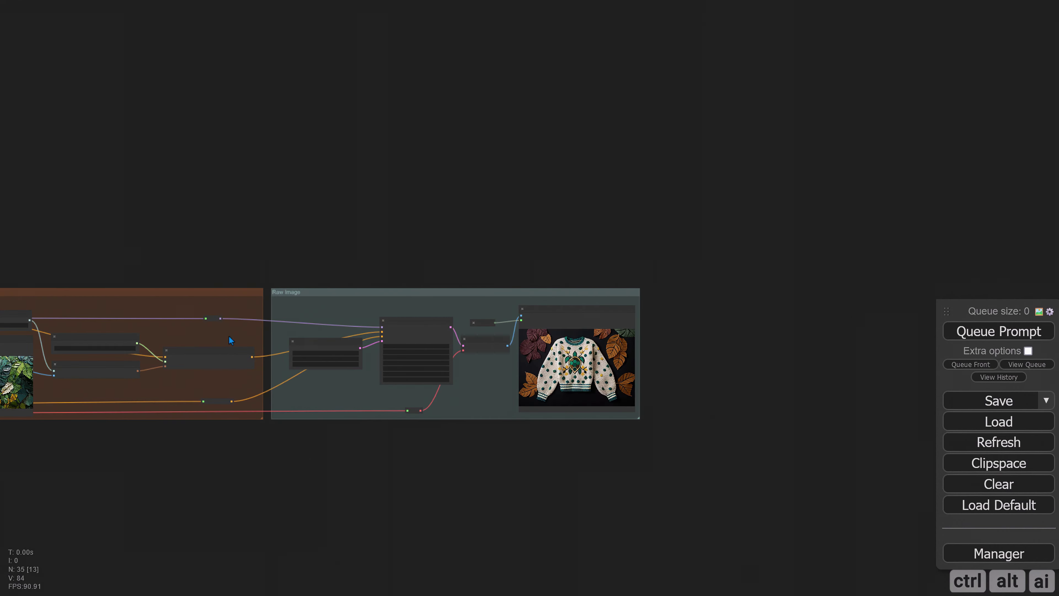
{"action": "left_click_drag", "start_coordinate": [148, 236], "coordinate": [686, 328]}
{"action": "left_click_drag", "start_coordinate": [253, 191], "coordinate": [421, 213]}
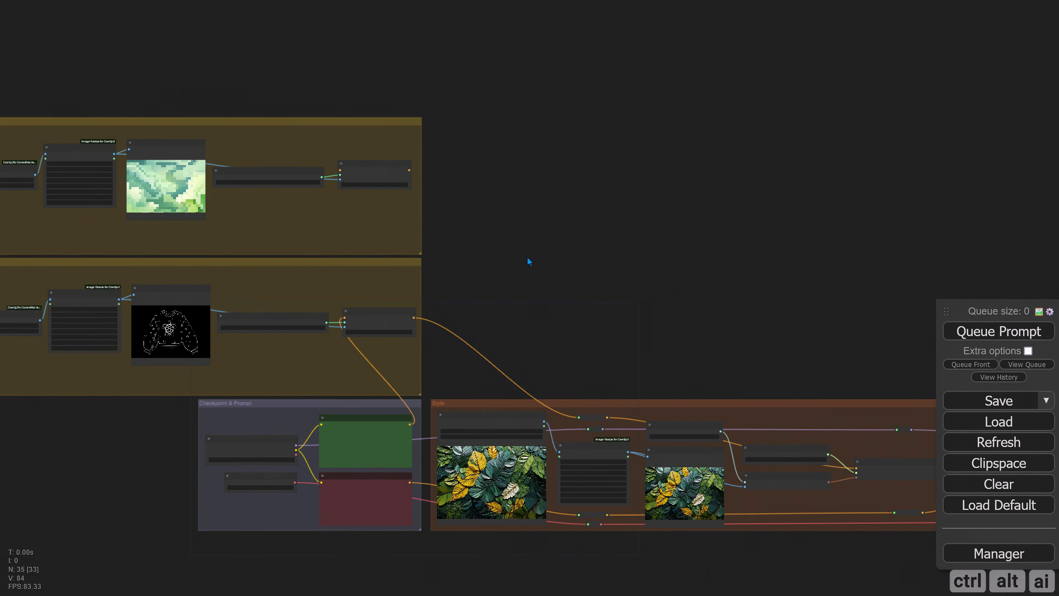
{"action": "scroll", "coordinate": [492, 265], "scroll_direction": "up", "scroll_amount": 3}
{"action": "mouse_move", "coordinate": [490, 274]}
{"action": "left_mouse_down"}
{"action": "mouse_move", "coordinate": [704, 296]}
{"action": "mouse_move", "coordinate": [810, 280]}
{"action": "left_mouse_up"}
{"action": "left_click_drag", "start_coordinate": [785, 219], "coordinate": [758, 296]}
{"action": "scroll", "coordinate": [796, 274], "scroll_direction": "up", "scroll_amount": 4}
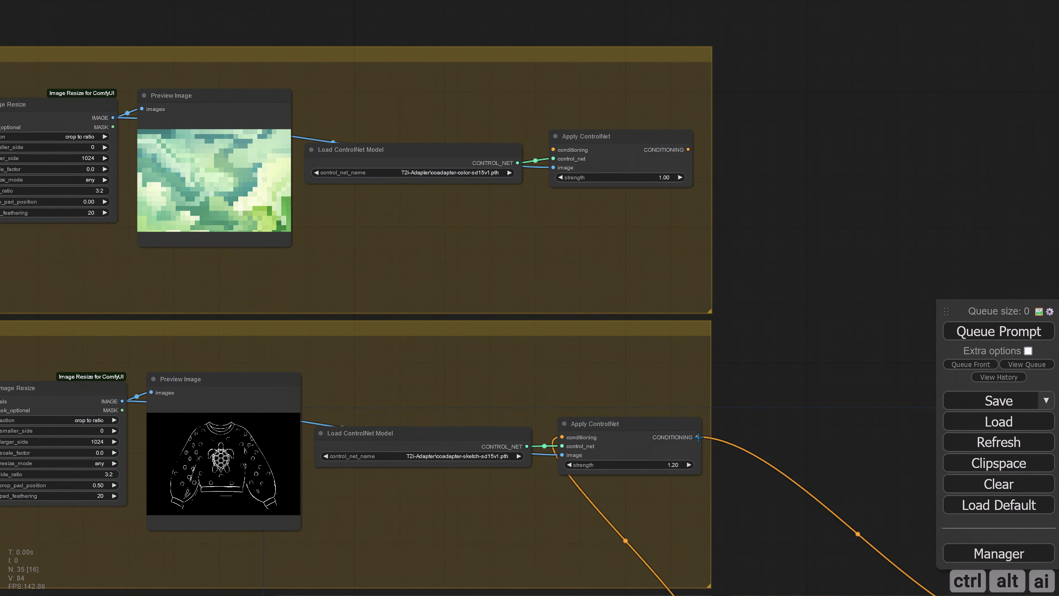
{"action": "left_click_drag", "start_coordinate": [697, 437], "coordinate": [554, 149]}
{"action": "left_click_drag", "start_coordinate": [771, 305], "coordinate": [400, 197]}
{"action": "left_click_drag", "start_coordinate": [241, 23], "coordinate": [574, 502]}
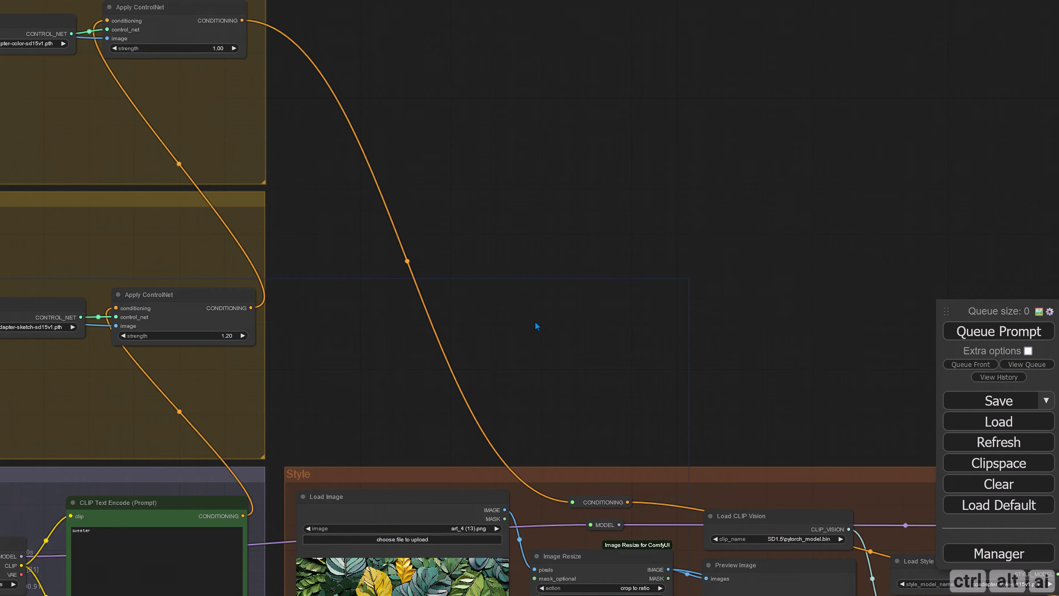
- Queue the prompt with the sketch and color ControlNets chained, keeping the whole workflow in view
{"action": "scroll", "coordinate": [540, 323], "scroll_direction": "down", "scroll_amount": 6}
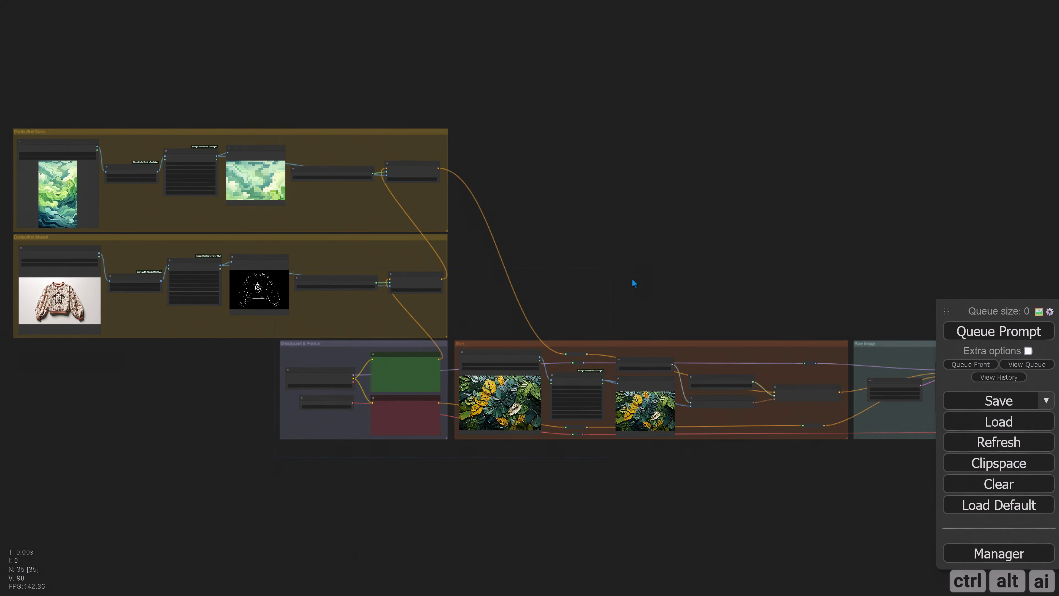
{"action": "scroll", "coordinate": [671, 265], "scroll_direction": "down", "scroll_amount": 2}
{"action": "left_click_drag", "start_coordinate": [675, 261], "coordinate": [587, 261]}
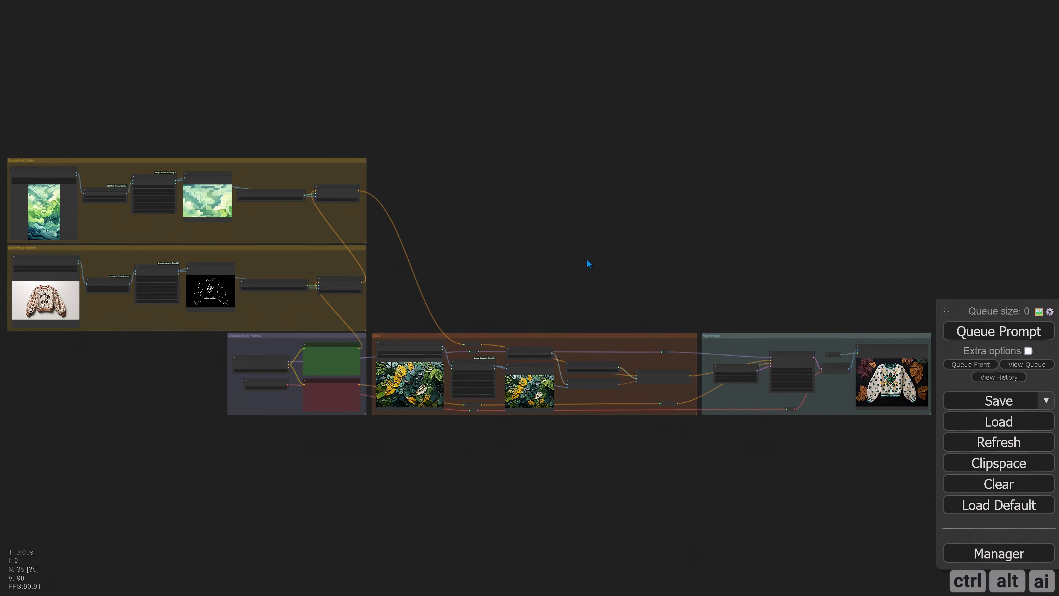
{"action": "left_click_drag", "start_coordinate": [584, 486], "coordinate": [551, 489]}
{"action": "left_click", "coordinate": [1000, 331]}
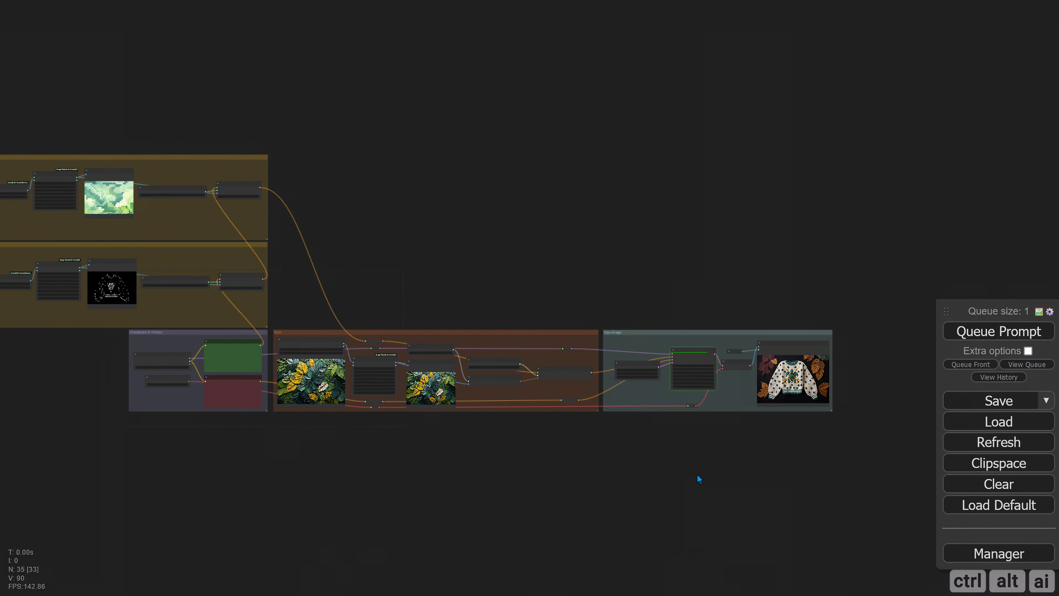
- Inspect the generated sweater in the Raw Image group's Save Image node, opening the image at full size and closing it
{"action": "left_click_drag", "start_coordinate": [697, 474], "coordinate": [549, 461]}
{"action": "scroll", "coordinate": [592, 427], "scroll_direction": "up", "scroll_amount": 5}
{"action": "scroll", "coordinate": [592, 428], "scroll_direction": "up", "scroll_amount": 10}
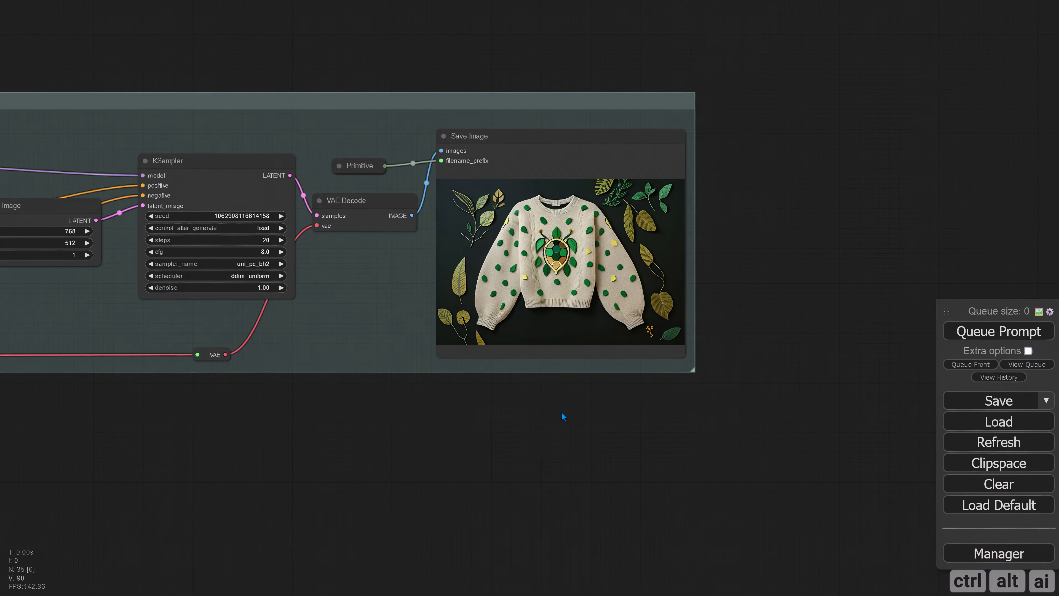
{"action": "left_click_drag", "start_coordinate": [503, 409], "coordinate": [484, 505]}
{"action": "scroll", "coordinate": [578, 467], "scroll_direction": "up", "scroll_amount": 3}
{"action": "scroll", "coordinate": [578, 484], "scroll_direction": "up", "scroll_amount": 3}
{"action": "left_click_drag", "start_coordinate": [567, 502], "coordinate": [434, 582]}
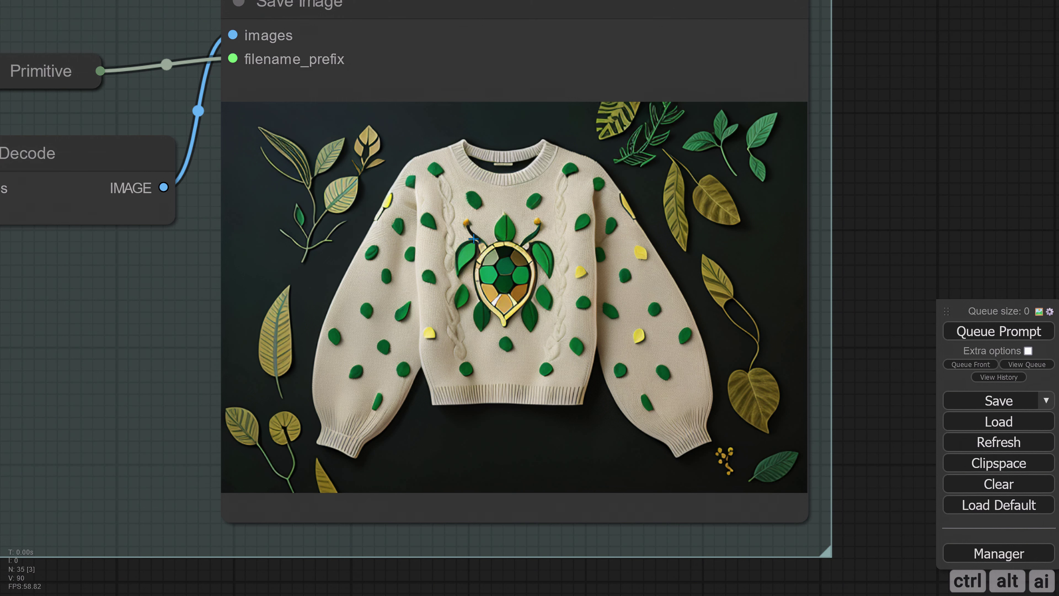
{"action": "right_click", "coordinate": [474, 239]}
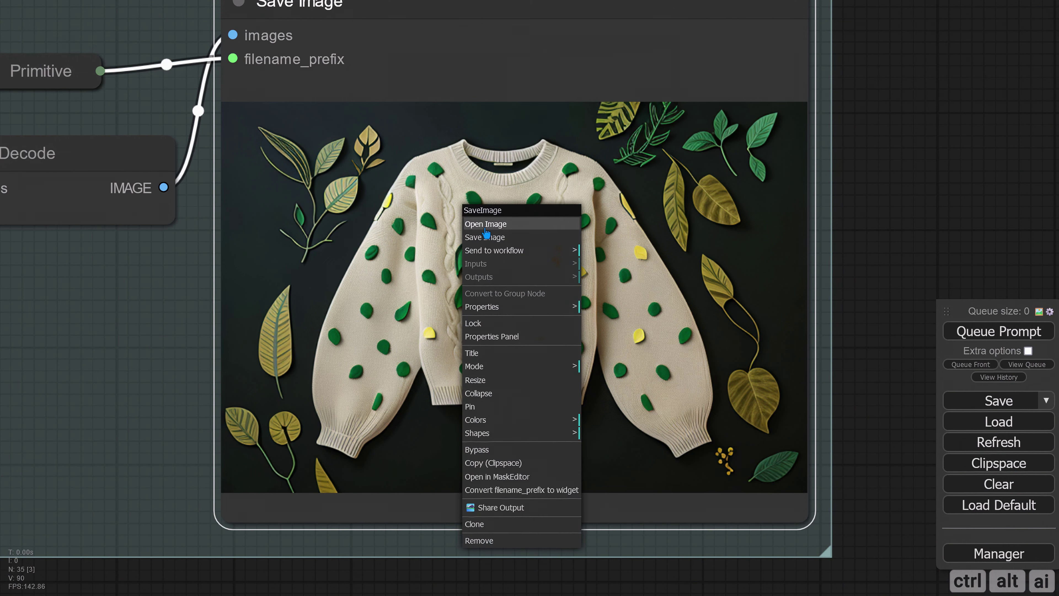
{"action": "left_click", "coordinate": [486, 224]}
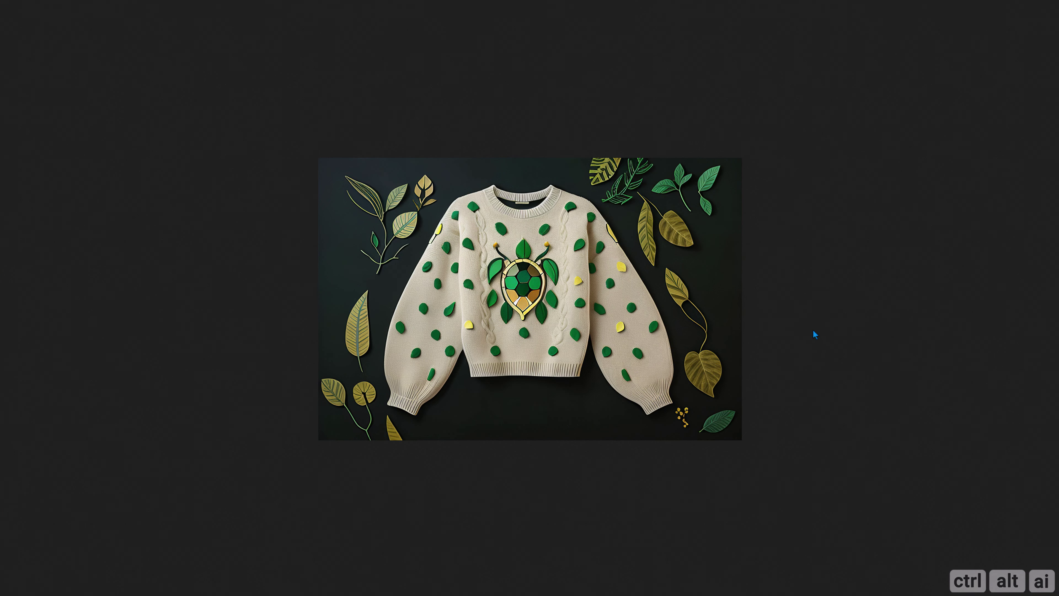
{"action": "key", "text": "ctrl+w"}
- Add a KSampler node in the empty canvas beyond the Raw Image group
{"action": "scroll", "coordinate": [653, 184], "scroll_direction": "down", "scroll_amount": 11}
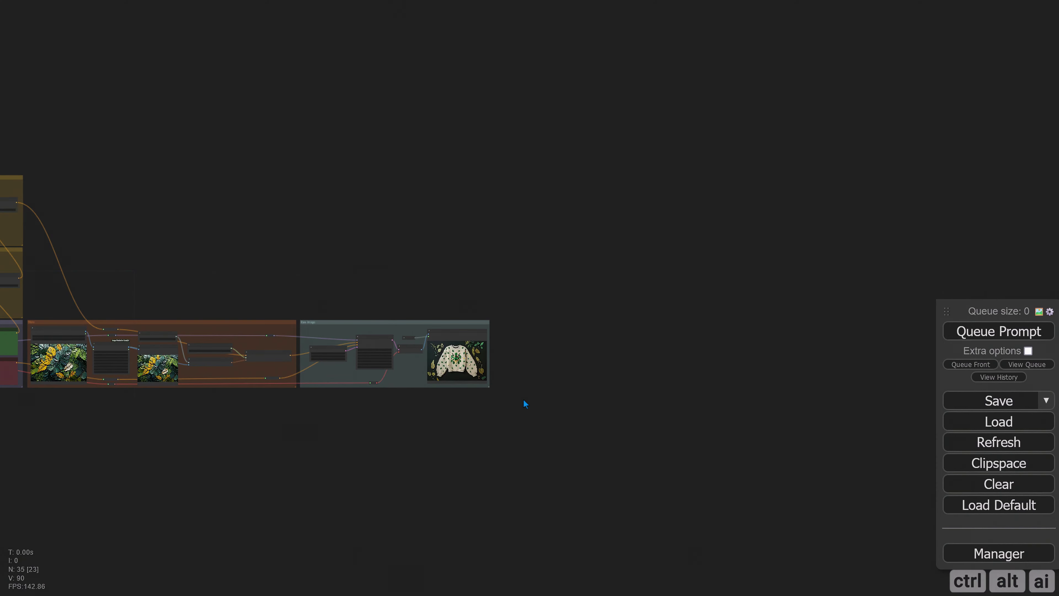
{"action": "scroll", "coordinate": [523, 398], "scroll_direction": "up", "scroll_amount": 3}
{"action": "scroll", "coordinate": [524, 404], "scroll_direction": "up", "scroll_amount": 10}
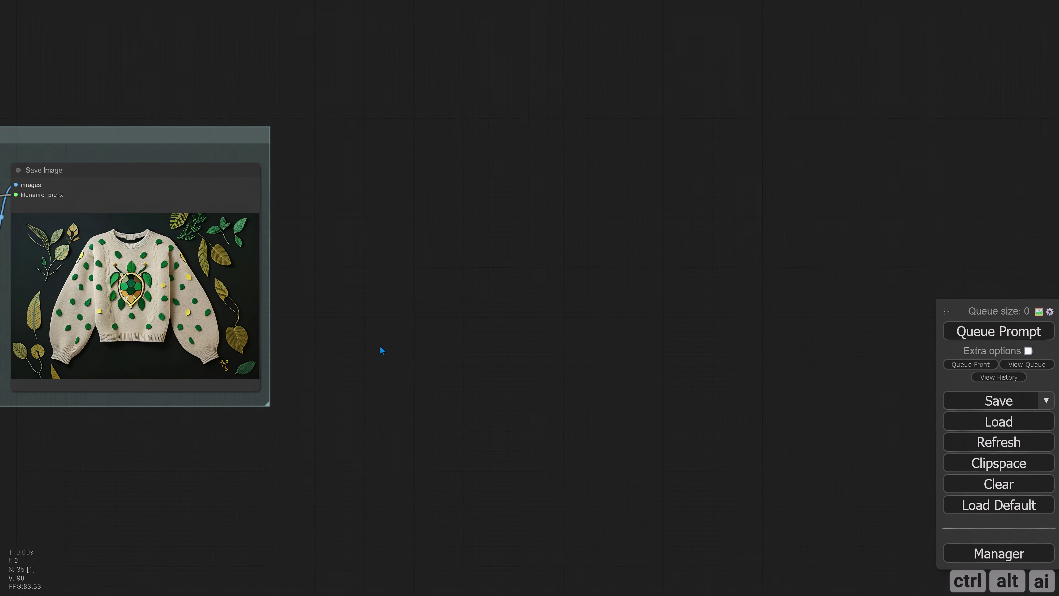
{"action": "left_click_drag", "start_coordinate": [376, 353], "coordinate": [381, 448]}
{"action": "scroll", "coordinate": [397, 419], "scroll_direction": "up", "scroll_amount": 1}
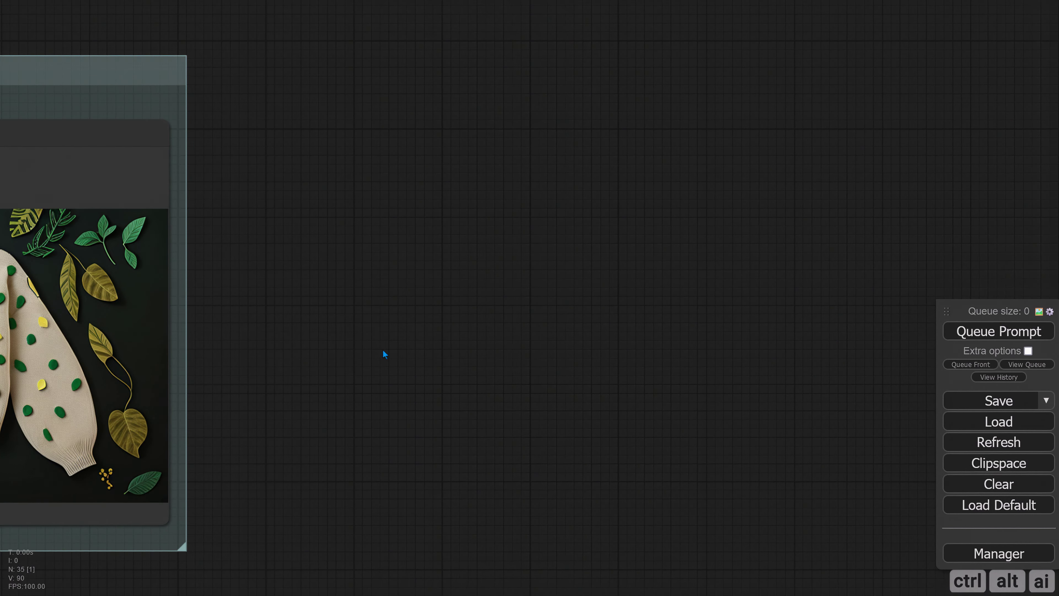
{"action": "scroll", "coordinate": [383, 350], "scroll_direction": "down", "scroll_amount": 1}
{"action": "scroll", "coordinate": [383, 353], "scroll_direction": "down", "scroll_amount": 1}
{"action": "mouse_move", "coordinate": [396, 345]}
{"action": "left_mouse_down"}
{"action": "mouse_move", "coordinate": [388, 357]}
{"action": "mouse_move", "coordinate": [411, 352]}
{"action": "left_mouse_up"}
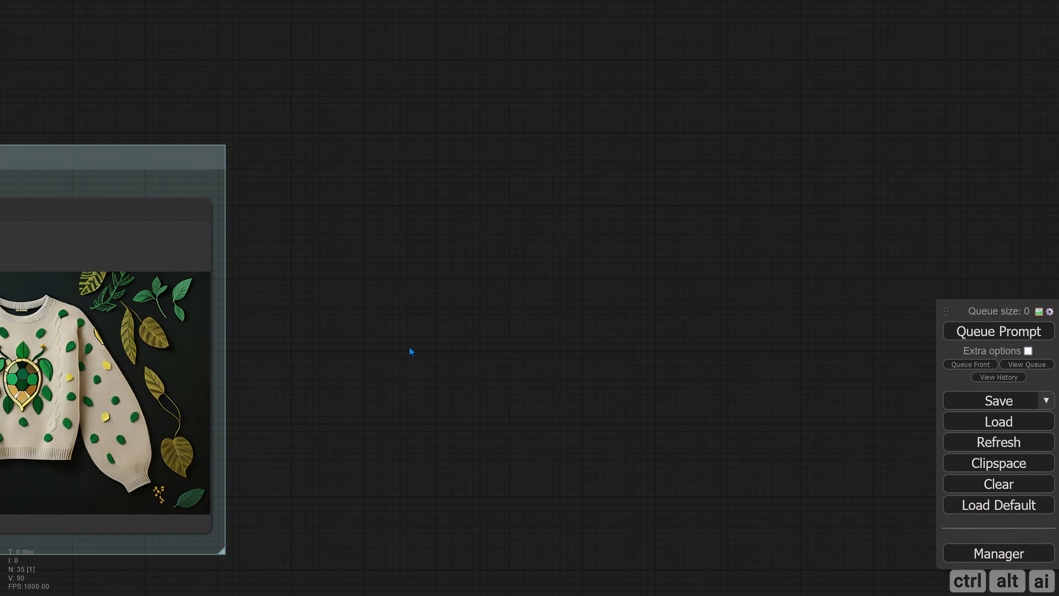
{"action": "double_click", "coordinate": [583, 247]}
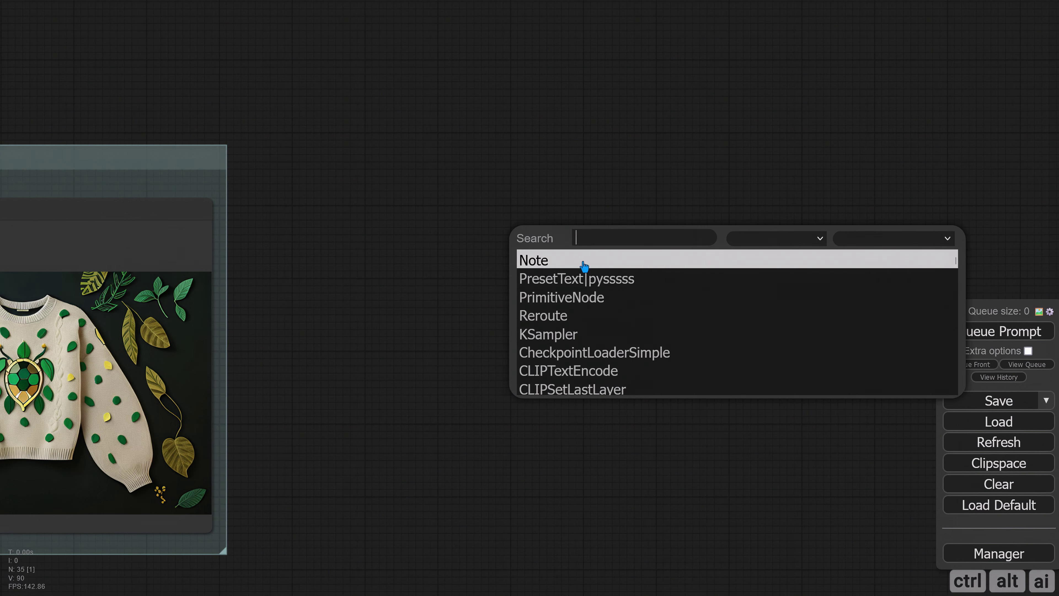
{"action": "type", "text": "Ksam"}
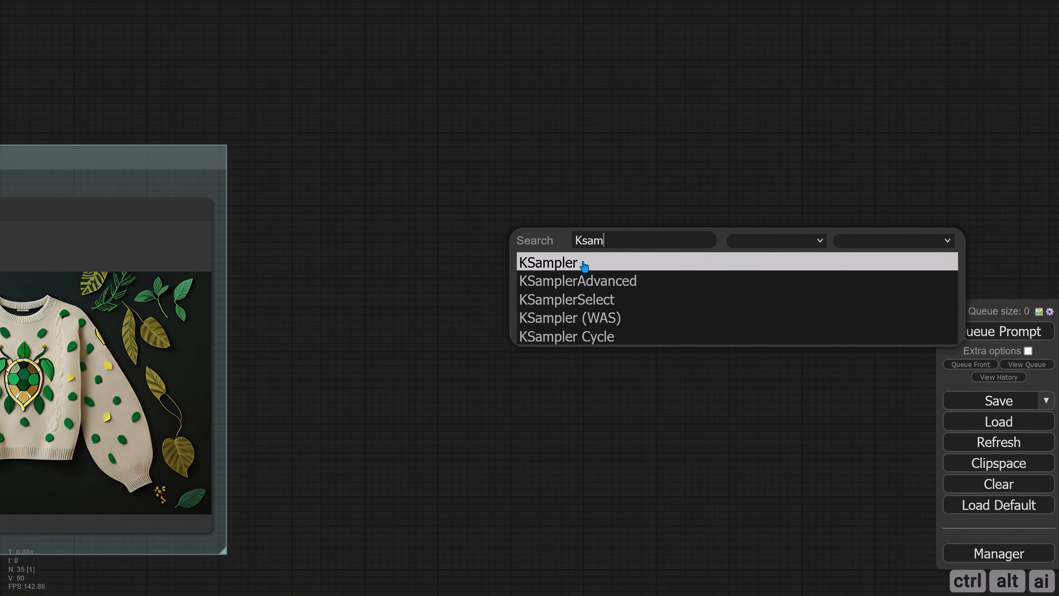
{"action": "left_click", "coordinate": [580, 266]}
{"action": "left_click_drag", "start_coordinate": [643, 241], "coordinate": [643, 208]}
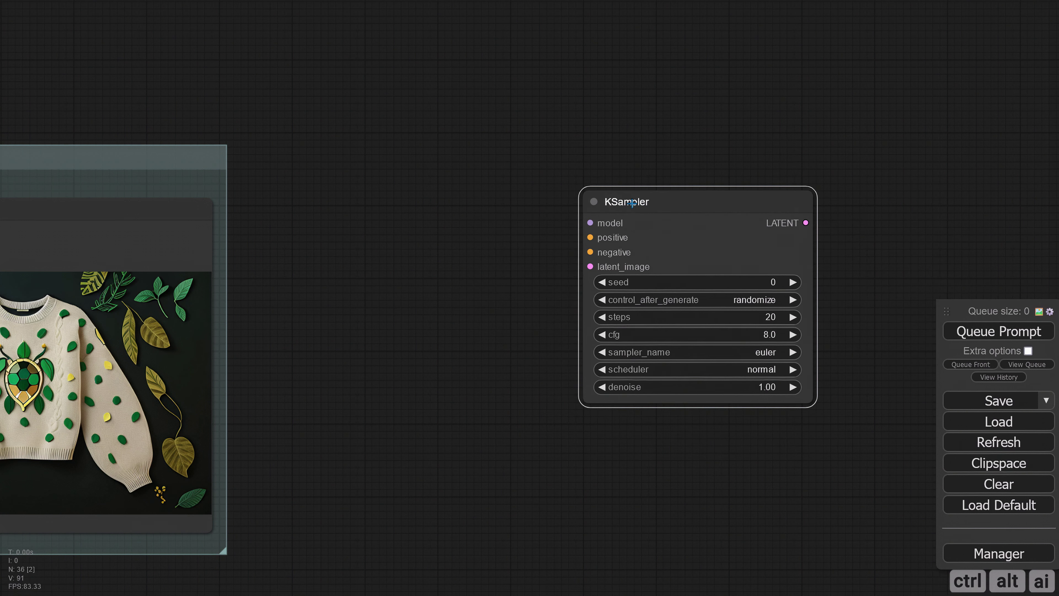
- Retitle the new sampler node KSamplerUpscale and leave room before it for another node
{"action": "right_click", "coordinate": [625, 209]}
{"action": "left_click", "coordinate": [649, 349]}
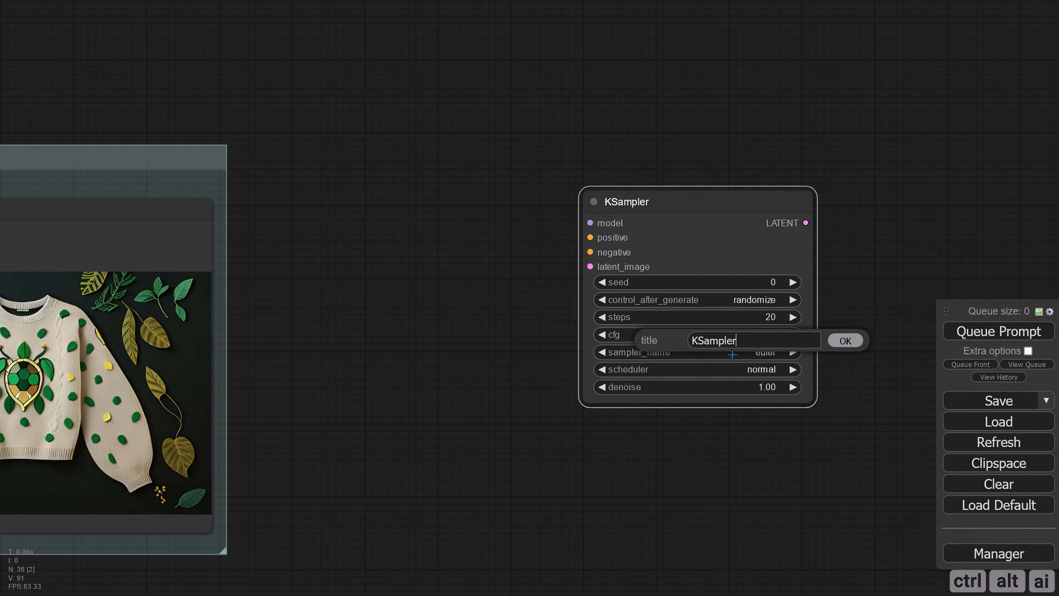
{"action": "type", "text": "Upscale"}
{"action": "key", "text": "Return"}
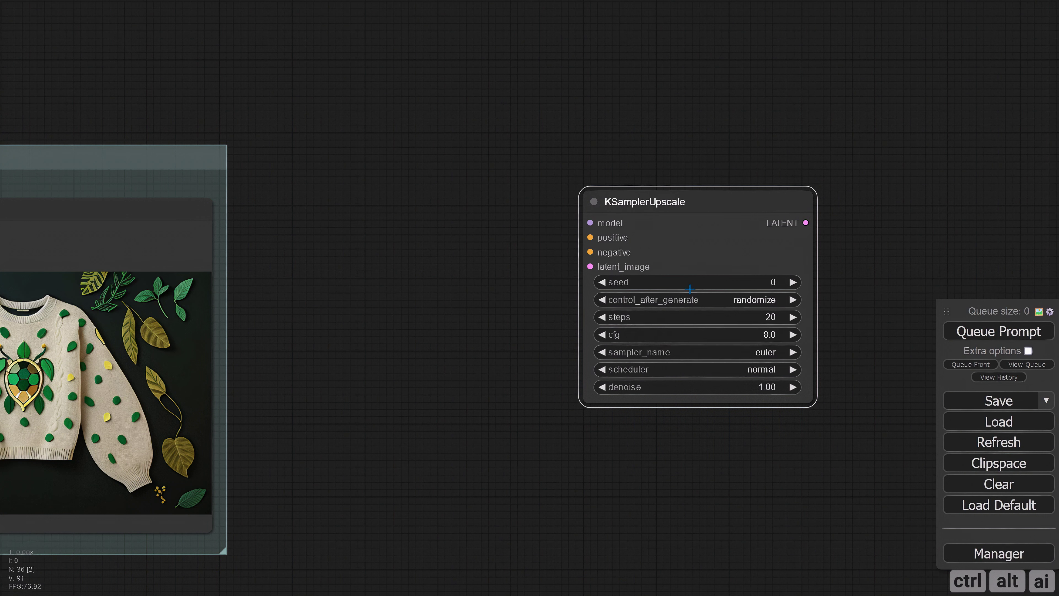
{"action": "left_click_drag", "start_coordinate": [676, 205], "coordinate": [726, 205]}
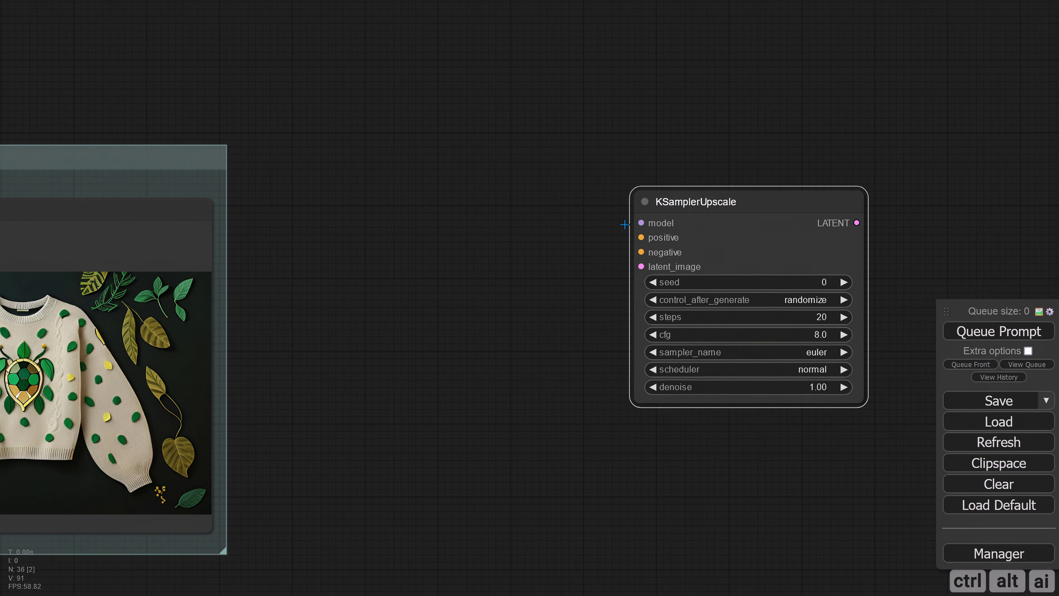
- Add a LatentUpscale node before KSamplerUpscale and connect its LATENT output to the sampler's latent_image input
{"action": "left_click", "coordinate": [403, 219]}
{"action": "double_click", "coordinate": [388, 215]}
{"action": "type", "text": "upscale"}
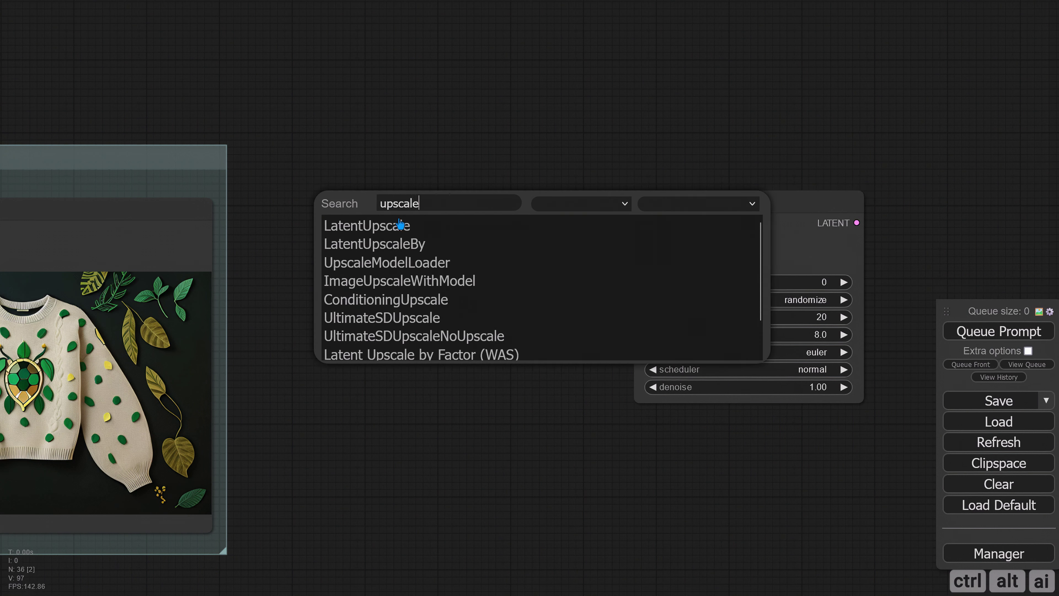
{"action": "left_click", "coordinate": [395, 227]}
{"action": "left_click_drag", "start_coordinate": [613, 248], "coordinate": [641, 267]}
- Add a VAE Decode node fed by KSamplerUpscale's LATENT output
{"action": "left_click_drag", "start_coordinate": [558, 400], "coordinate": [318, 428]}
{"action": "left_click_drag", "start_coordinate": [720, 351], "coordinate": [575, 360]}
{"action": "left_click_drag", "start_coordinate": [473, 259], "coordinate": [559, 242]}
{"action": "left_click", "coordinate": [551, 327]}
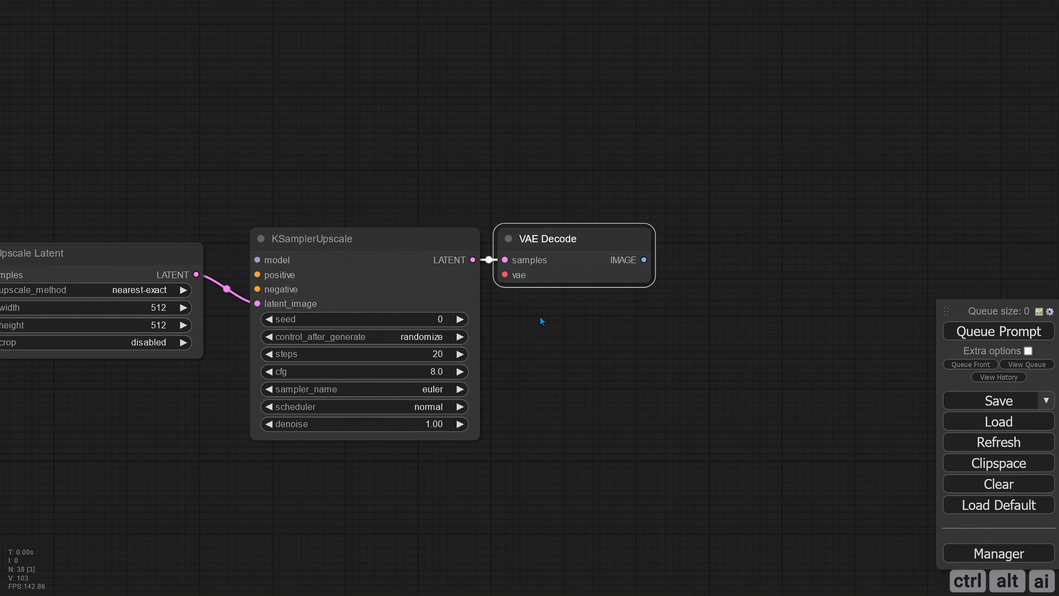
- Duplicate the Save Image node beside the new VAE Decode, connect the decoded IMAGE to its images input, and space the nodes
{"action": "scroll", "coordinate": [539, 316], "scroll_direction": "down", "scroll_amount": 5}
{"action": "left_click_drag", "start_coordinate": [266, 352], "coordinate": [337, 332]}
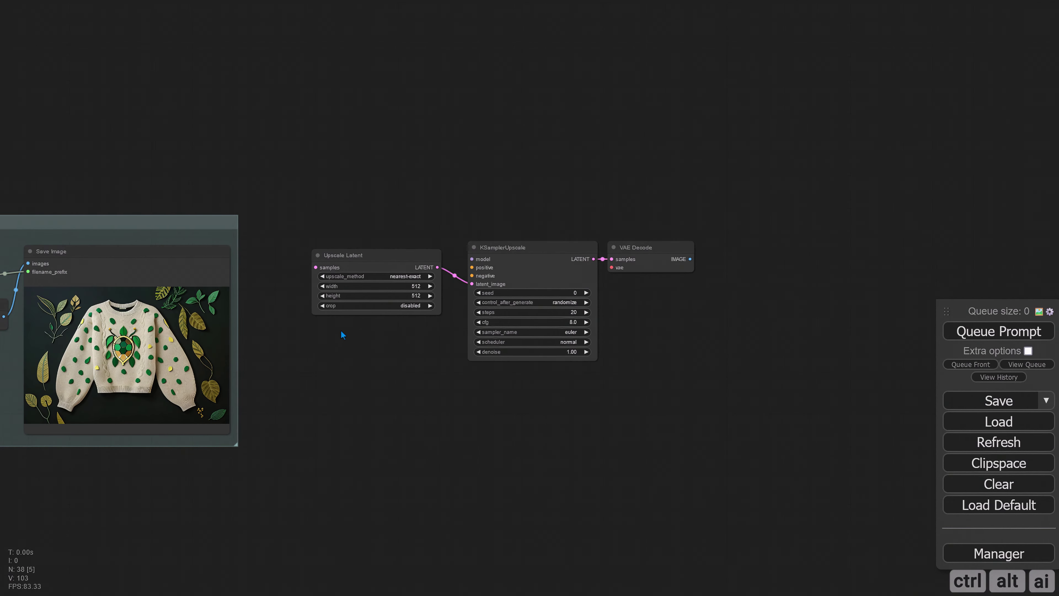
{"action": "left_click_drag", "start_coordinate": [116, 263], "coordinate": [805, 243]}
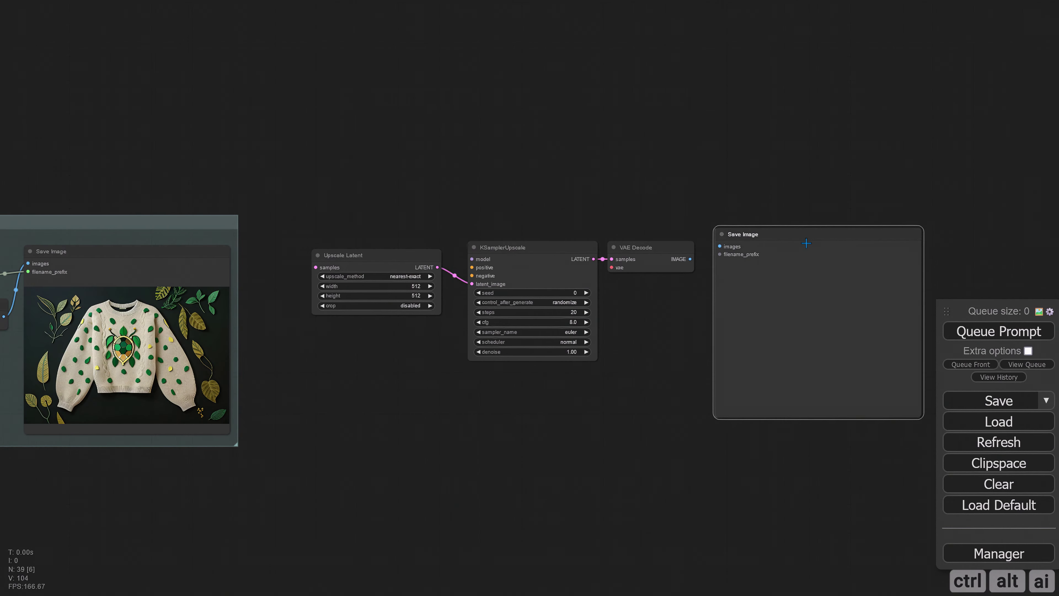
{"action": "left_click_drag", "start_coordinate": [668, 314], "coordinate": [489, 319]}
{"action": "scroll", "coordinate": [504, 311], "scroll_direction": "up", "scroll_amount": 4}
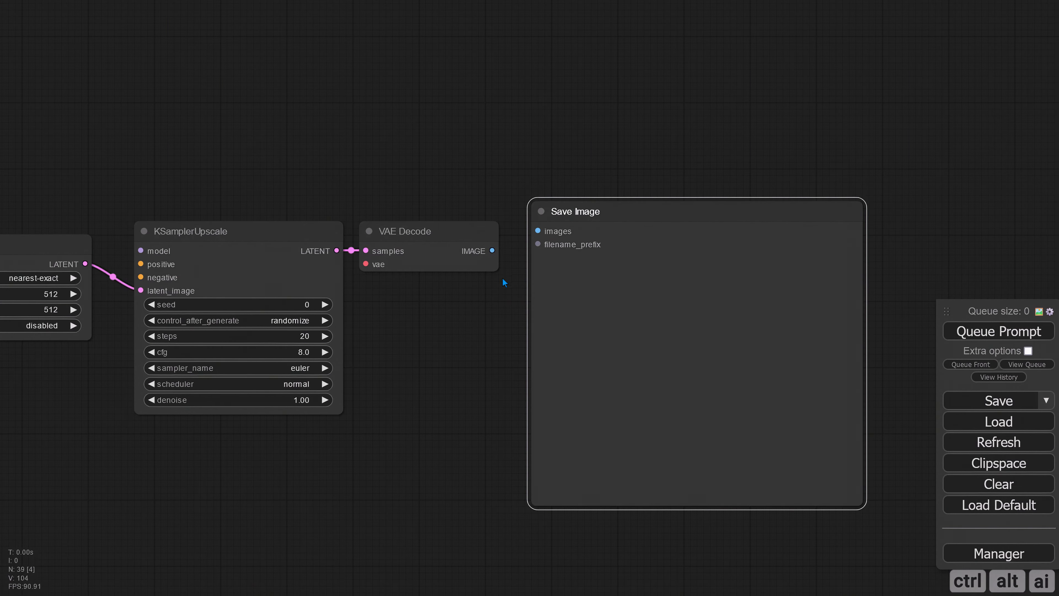
{"action": "scroll", "coordinate": [503, 279], "scroll_direction": "up", "scroll_amount": 4}
{"action": "left_click_drag", "start_coordinate": [489, 241], "coordinate": [549, 215]}
{"action": "left_click_drag", "start_coordinate": [599, 187], "coordinate": [618, 170]}
{"action": "left_click_drag", "start_coordinate": [489, 321], "coordinate": [456, 324]}
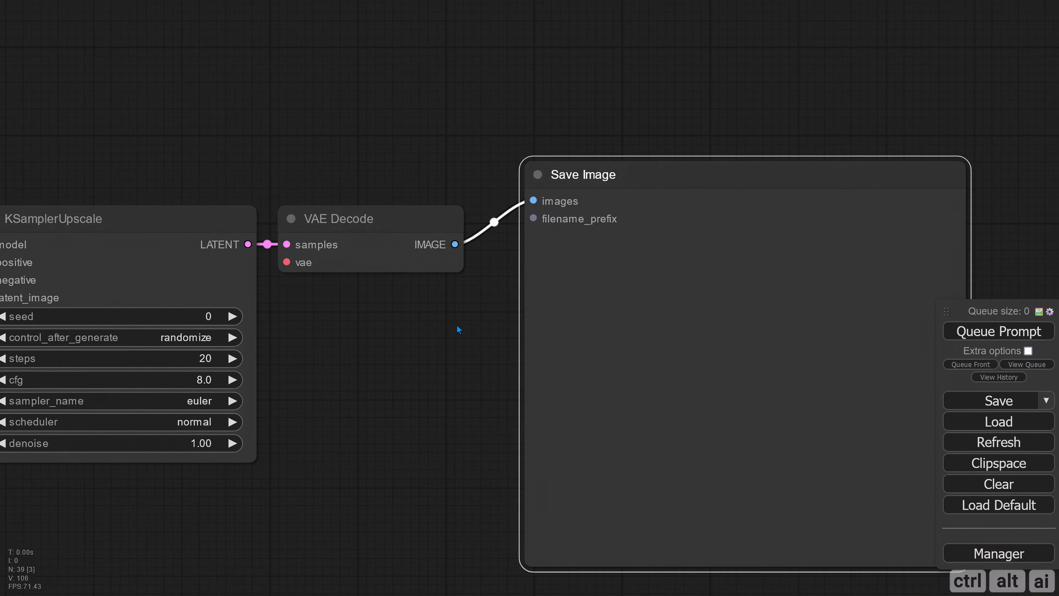
{"action": "scroll", "coordinate": [451, 321], "scroll_direction": "down", "scroll_amount": 1}
{"action": "left_click_drag", "start_coordinate": [398, 239], "coordinate": [403, 289]}
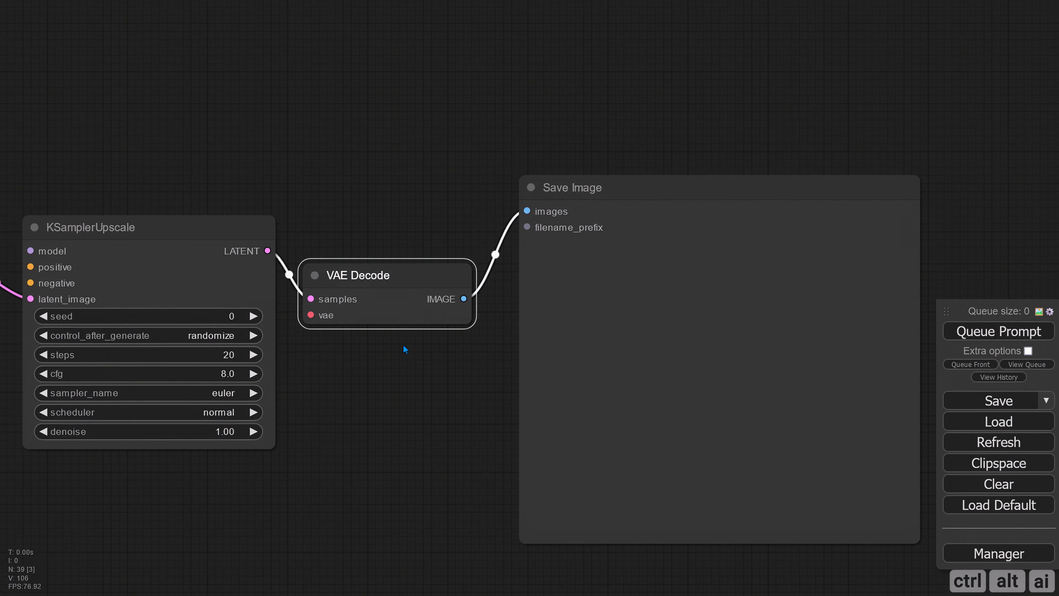
- Add a Primitive node to the new Save Image's filename_prefix input and place it above VAE Decode
{"action": "left_click_drag", "start_coordinate": [411, 351], "coordinate": [446, 360]}
{"action": "left_click_drag", "start_coordinate": [561, 236], "coordinate": [379, 183]}
{"action": "left_click", "coordinate": [394, 191]}
{"action": "left_click", "coordinate": [483, 190]}
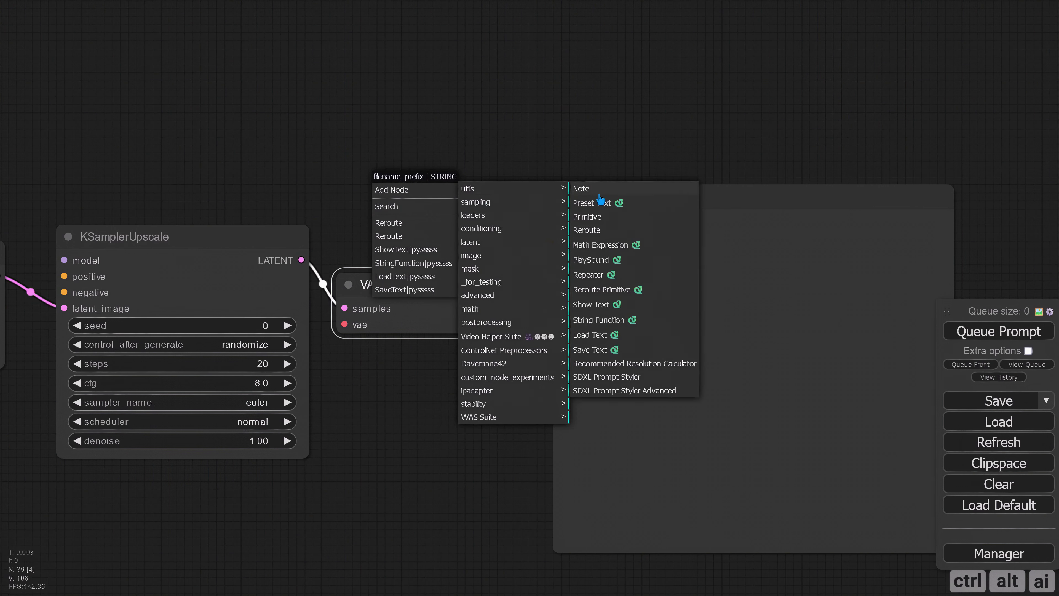
{"action": "left_click", "coordinate": [594, 217]}
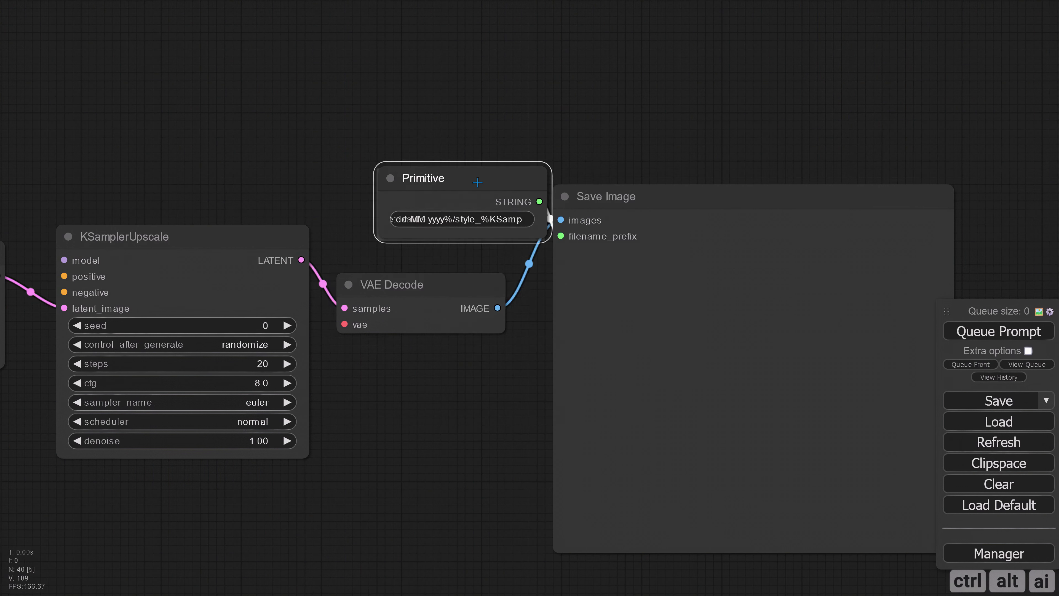
{"action": "left_click_drag", "start_coordinate": [472, 173], "coordinate": [442, 177]}
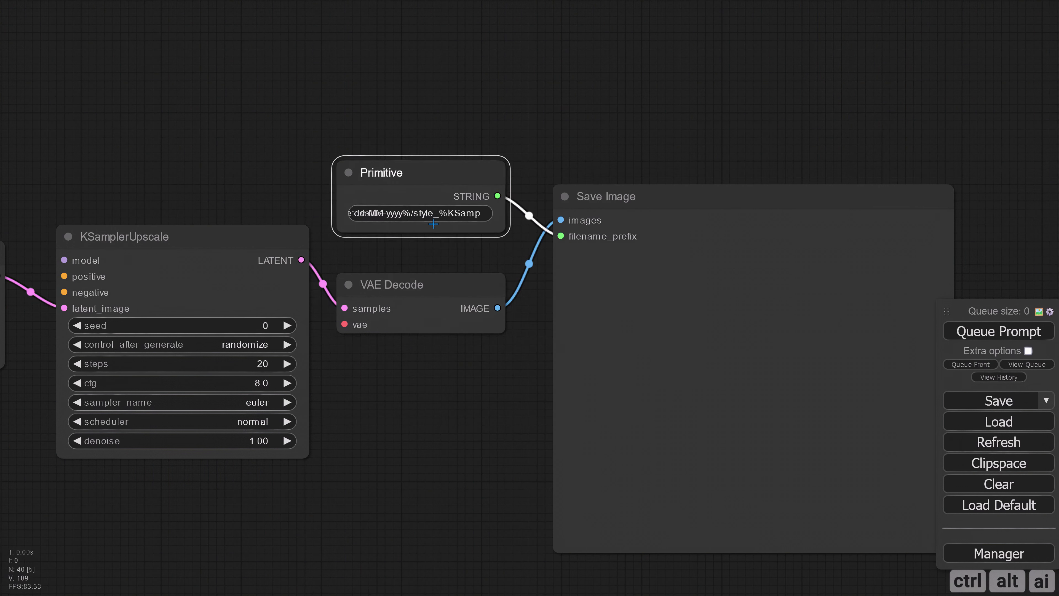
- Change the Primitive's filename prefix ending to style_latentupscale_%KSamplerUpscale.seed% and place the collapsed node just above VAE Decode
{"action": "left_click", "coordinate": [430, 214]}
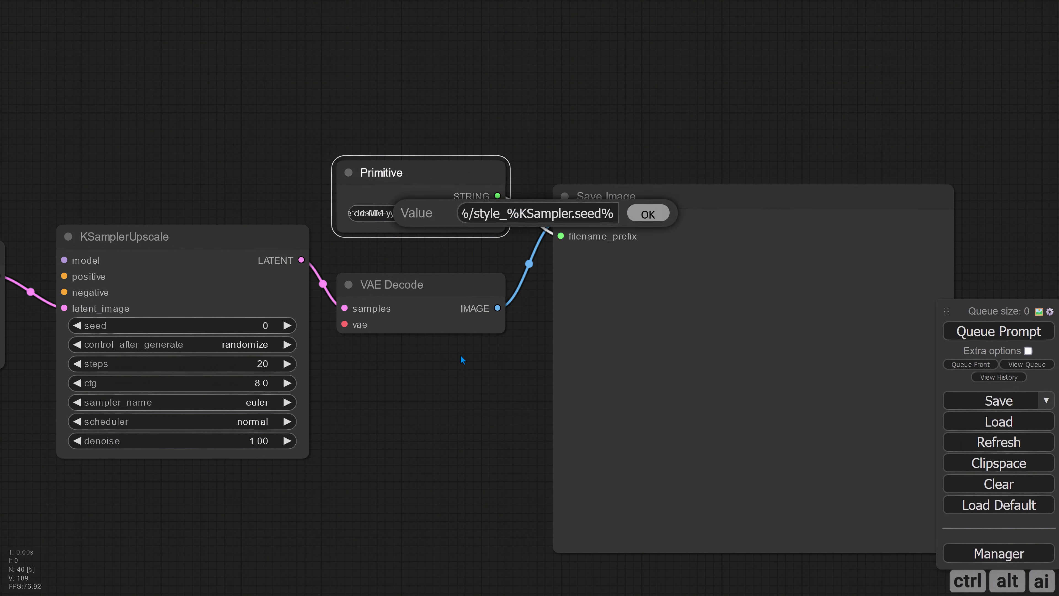
{"action": "type", "text": "latent"}
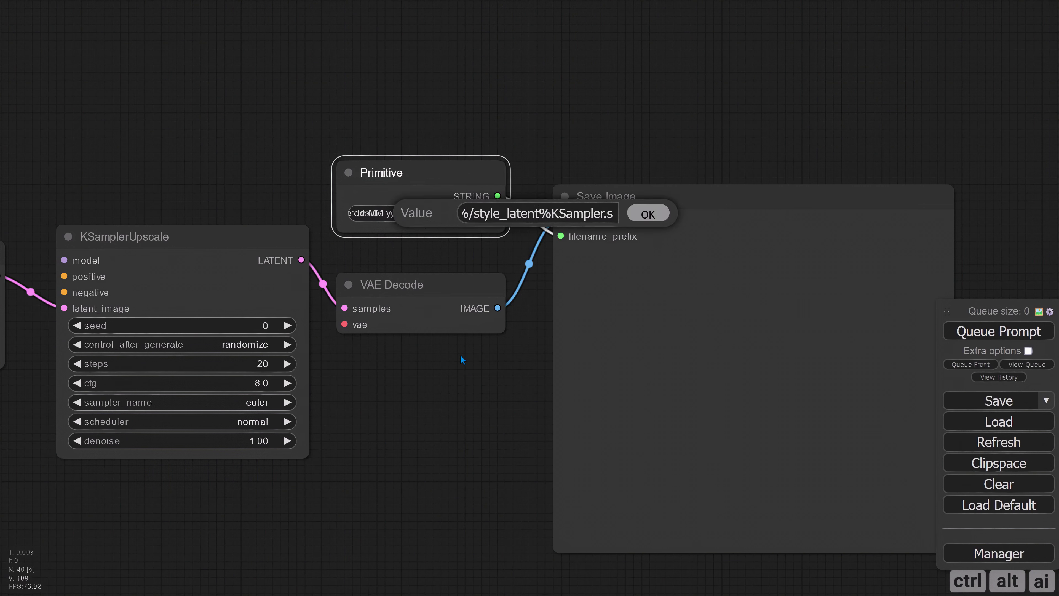
{"action": "type", "text": "upscale_"}
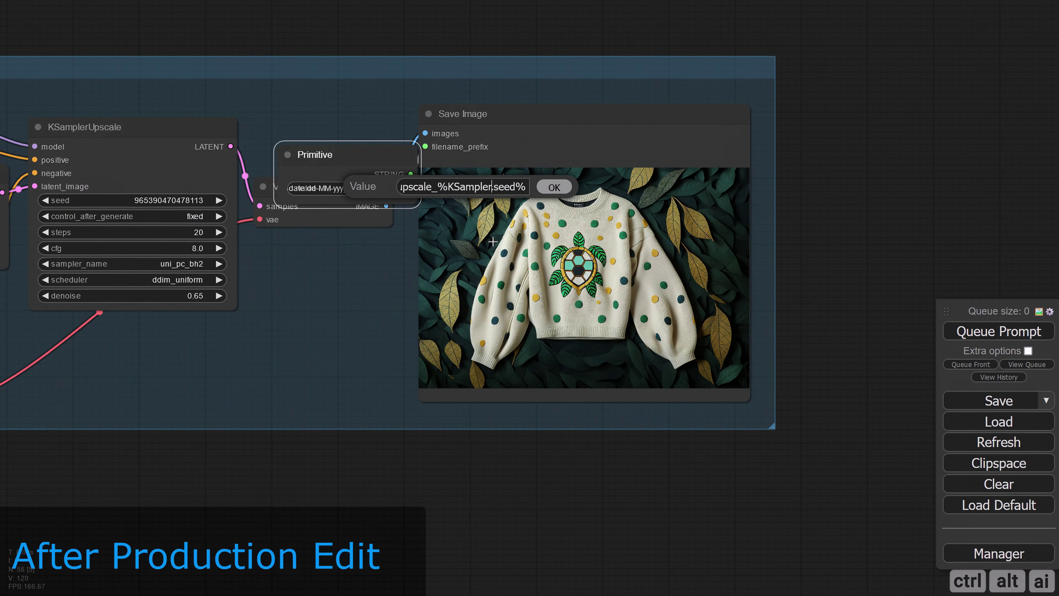
{"action": "type", "text": "Upscale"}
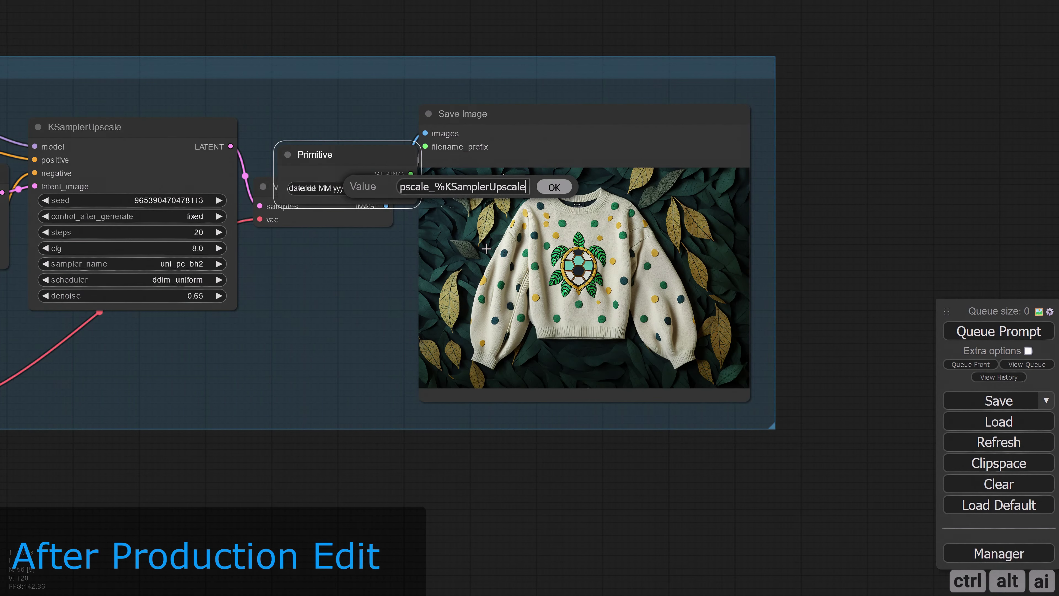
{"action": "type", "text": ".seed%"}
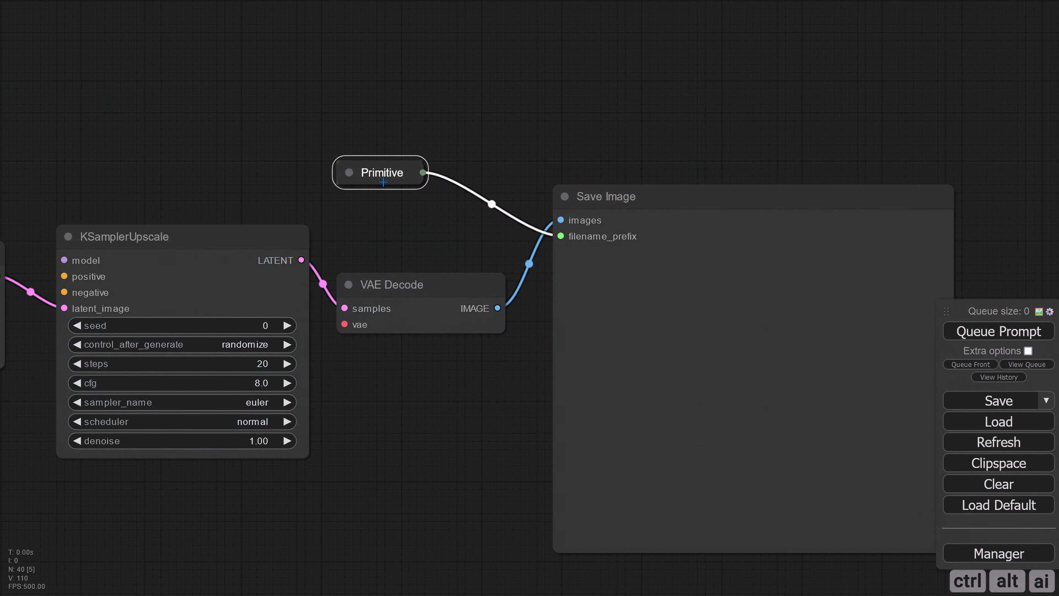
{"action": "left_click_drag", "start_coordinate": [374, 174], "coordinate": [415, 246]}
- Create a group around the selected upscaling nodes, then align and size it beside the Raw Image group
{"action": "scroll", "coordinate": [454, 384], "scroll_direction": "down", "scroll_amount": 6}
{"action": "left_click_drag", "start_coordinate": [399, 392], "coordinate": [524, 368]}
{"action": "left_click", "coordinate": [250, 288]}
{"action": "right_click", "coordinate": [312, 217]}
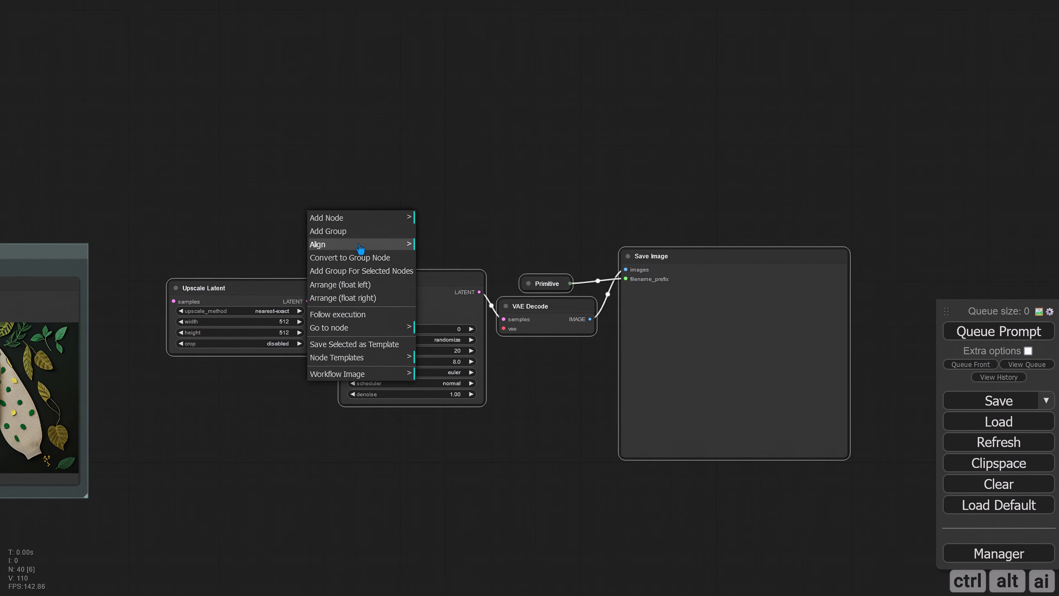
{"action": "left_click", "coordinate": [361, 269]}
{"action": "left_click_drag", "start_coordinate": [369, 237], "coordinate": [308, 251]}
{"action": "left_click_drag", "start_coordinate": [787, 472], "coordinate": [792, 477]}
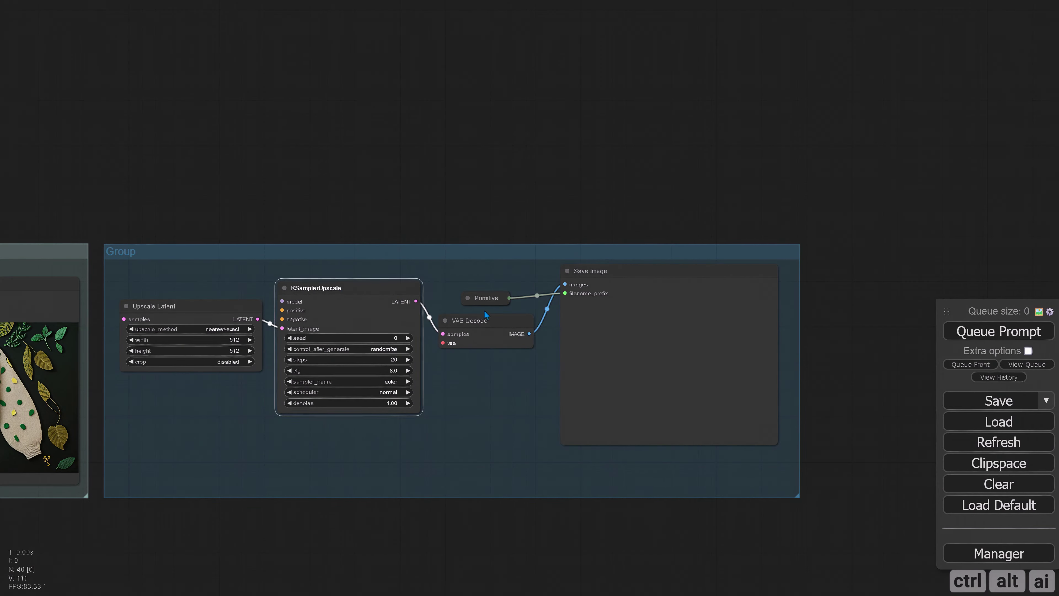
- Arrange the nodes inside the new group and enlarge its Save Image node
{"action": "left_click", "coordinate": [484, 310]}
{"action": "left_click_drag", "start_coordinate": [486, 320], "coordinate": [488, 332]}
{"action": "left_click_drag", "start_coordinate": [592, 270], "coordinate": [594, 283]}
{"action": "left_click_drag", "start_coordinate": [779, 456], "coordinate": [788, 479]}
{"action": "left_click_drag", "start_coordinate": [478, 301], "coordinate": [475, 314]}
{"action": "left_click_drag", "start_coordinate": [325, 288], "coordinate": [334, 292]}
{"action": "left_click_drag", "start_coordinate": [187, 306], "coordinate": [197, 324]}
{"action": "left_click_drag", "start_coordinate": [716, 288], "coordinate": [707, 288]}
- Title the new upscaling group "Add Details"
{"action": "right_click", "coordinate": [129, 248]}
{"action": "left_click", "coordinate": [160, 472]}
{"action": "left_click", "coordinate": [245, 478]}
{"action": "key", "text": "ctrl+a"}
{"action": "type", "text": "Add Details"}
{"action": "key", "text": "Return"}
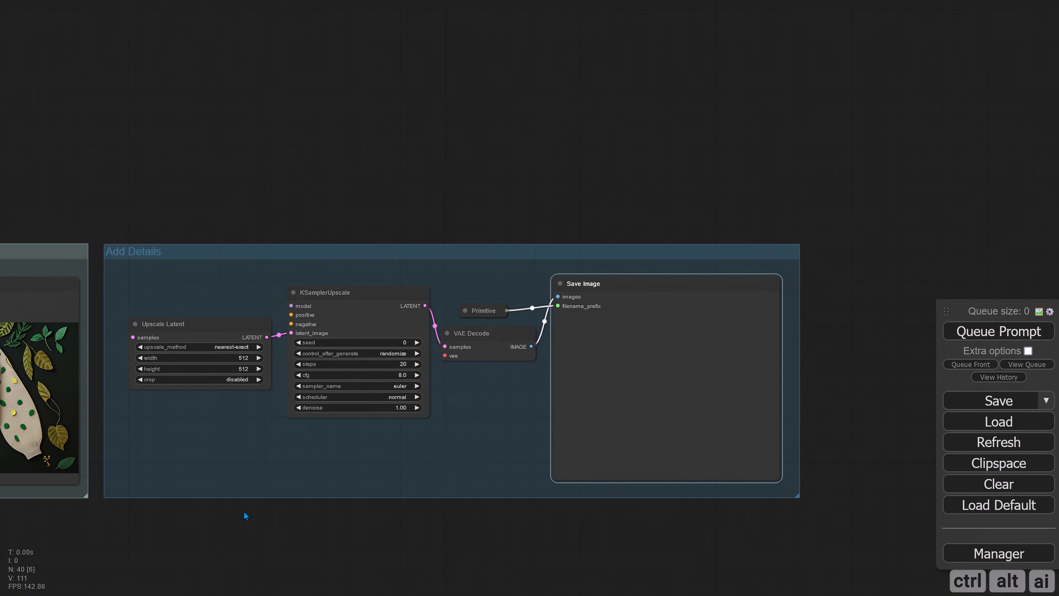
{"action": "right_click", "coordinate": [144, 253]}
{"action": "left_click", "coordinate": [166, 472]}
{"action": "left_click", "coordinate": [267, 503]}
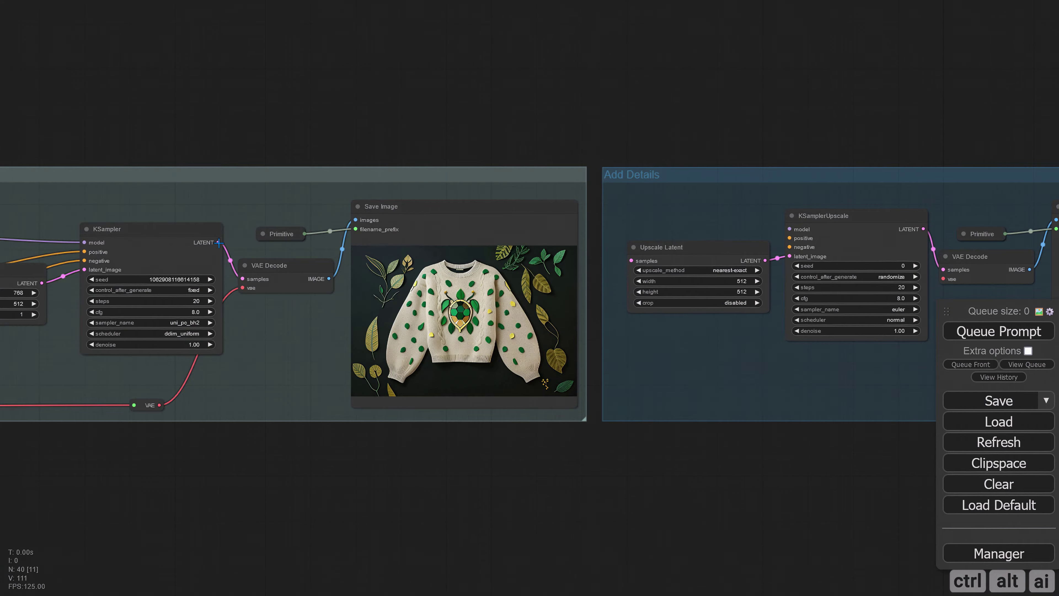
- Connect the KSampler's LATENT output to Upscale Latent's samples, and route the model through reroutes into KSamplerUpscale
{"action": "left_click_drag", "start_coordinate": [218, 242], "coordinate": [631, 260]}
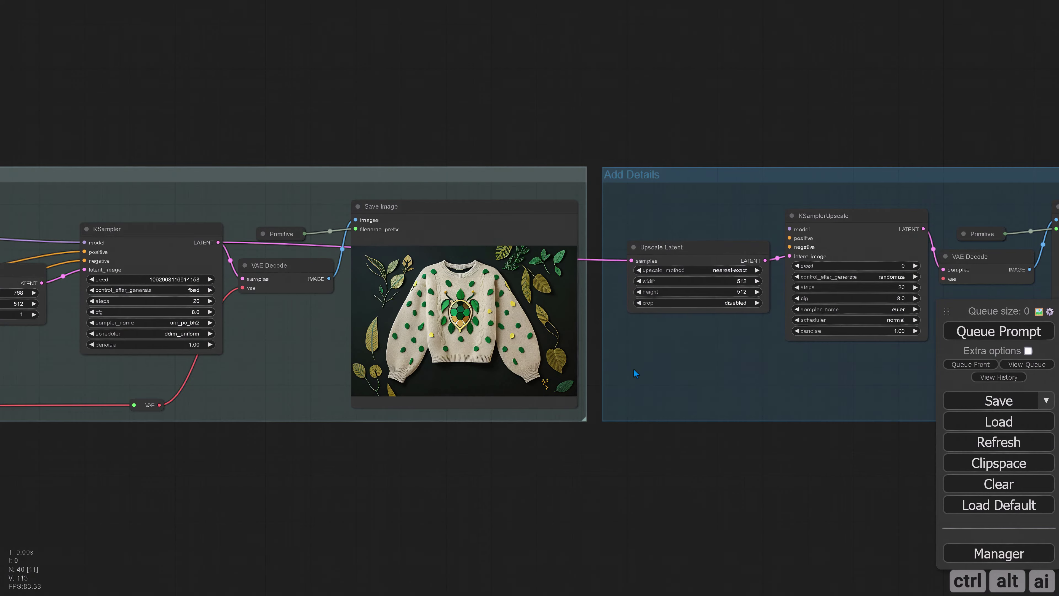
{"action": "left_click_drag", "start_coordinate": [330, 456], "coordinate": [189, 478]}
{"action": "left_click_drag", "start_coordinate": [76, 231], "coordinate": [458, 206]}
{"action": "left_click_drag", "start_coordinate": [500, 200], "coordinate": [626, 215]}
{"action": "left_click_drag", "start_coordinate": [634, 238], "coordinate": [576, 204]}
{"action": "left_click_drag", "start_coordinate": [590, 204], "coordinate": [670, 231]}
- Route the positive conditioning through two reroutes, one in each group, into KSamplerUpscale's positive input
{"action": "left_click_drag", "start_coordinate": [92, 468], "coordinate": [512, 462]}
{"action": "left_click_drag", "start_coordinate": [449, 197], "coordinate": [449, 197]}
{"action": "left_click", "coordinate": [592, 241]}
{"action": "left_click_drag", "start_coordinate": [132, 296], "coordinate": [575, 197]}
{"action": "left_click_drag", "start_coordinate": [596, 142], "coordinate": [210, 138]}
{"action": "left_click_drag", "start_coordinate": [216, 193], "coordinate": [590, 197]}
{"action": "left_click", "coordinate": [613, 242]}
{"action": "left_click_drag", "start_coordinate": [614, 203], "coordinate": [703, 230]}
- Route the negative conditioning through two reroutes along the lower part of both groups into KSamplerUpscale's negative input
{"action": "left_click_drag", "start_coordinate": [437, 445], "coordinate": [802, 417]}
{"action": "left_click_drag", "start_coordinate": [70, 351], "coordinate": [544, 347]}
{"action": "left_click", "coordinate": [568, 388]}
{"action": "left_click_drag", "start_coordinate": [630, 424], "coordinate": [268, 424]}
{"action": "left_click_drag", "start_coordinate": [233, 347], "coordinate": [672, 352]}
{"action": "left_click", "coordinate": [695, 394]}
{"action": "left_click_drag", "start_coordinate": [695, 401], "coordinate": [587, 400]}
{"action": "left_click_drag", "start_coordinate": [599, 358], "coordinate": [529, 348]}
{"action": "left_click_drag", "start_coordinate": [579, 355], "coordinate": [500, 365]}
{"action": "left_click_drag", "start_coordinate": [467, 357], "coordinate": [520, 223]}
- Extend the Raw Image group's VAE reroute with another reroute in Add Details and connect it to VAE Decode's vae input
{"action": "left_click_drag", "start_coordinate": [297, 447], "coordinate": [517, 426]}
{"action": "left_click_drag", "start_coordinate": [108, 356], "coordinate": [645, 351]}
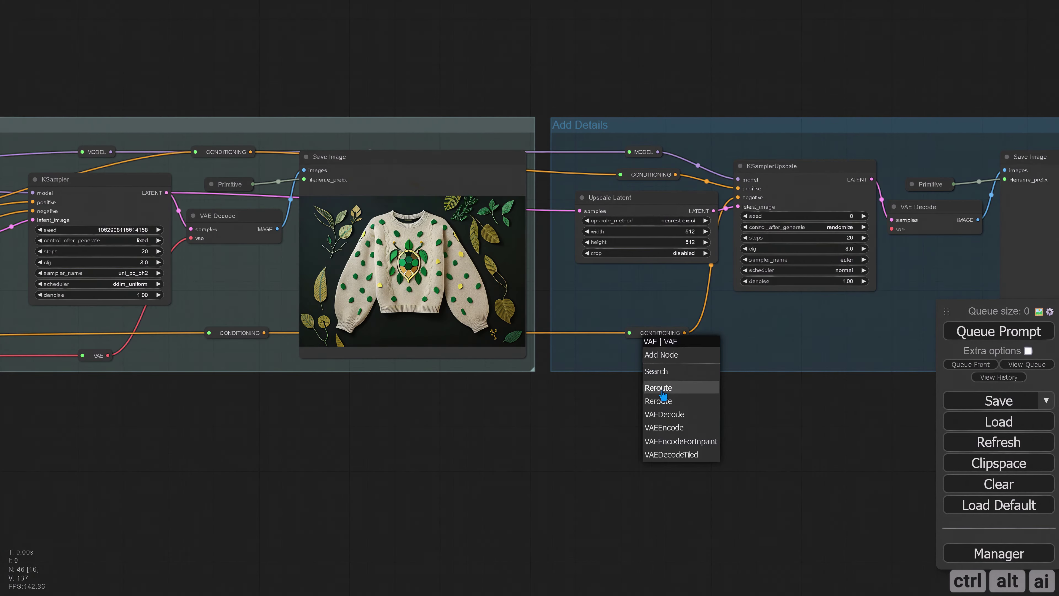
{"action": "left_click", "coordinate": [663, 392]}
{"action": "left_click_drag", "start_coordinate": [721, 386], "coordinate": [359, 429]}
{"action": "left_click_drag", "start_coordinate": [313, 399], "coordinate": [531, 273]}
{"action": "left_click_drag", "start_coordinate": [303, 173], "coordinate": [296, 173]}
- Convert the width and height of the Upscale Latent node to inputs
{"action": "scroll", "coordinate": [250, 309], "scroll_direction": "up", "scroll_amount": 7}
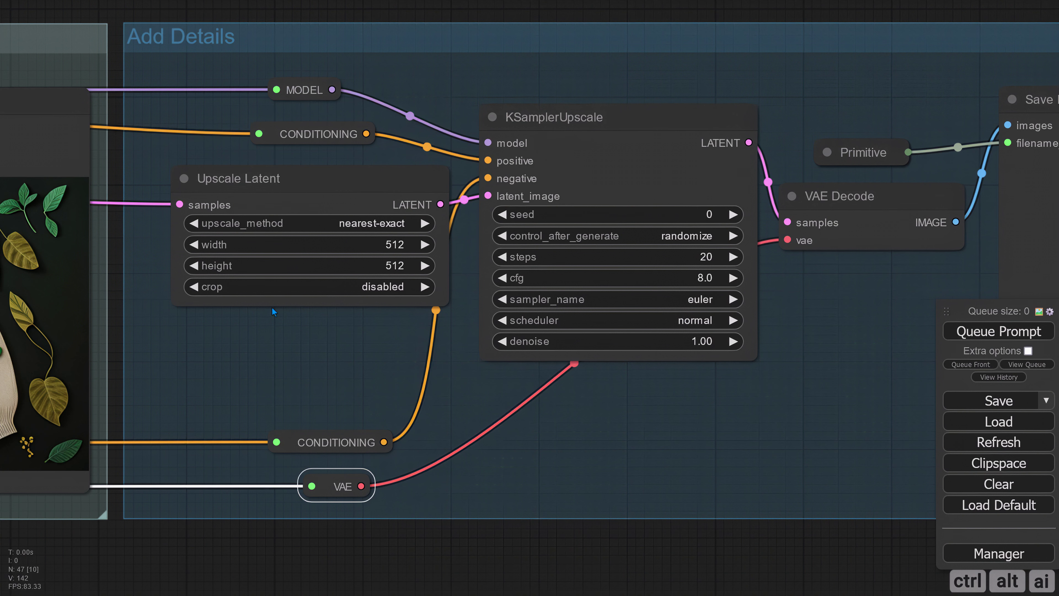
{"action": "right_click", "coordinate": [225, 200]}
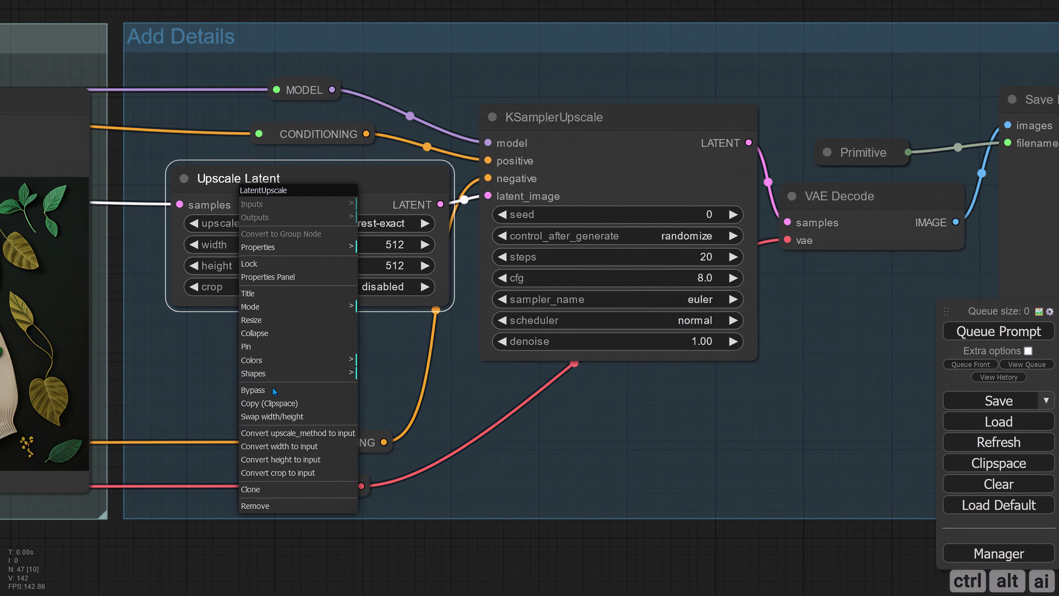
{"action": "left_click", "coordinate": [284, 451]}
{"action": "right_click", "coordinate": [267, 232]}
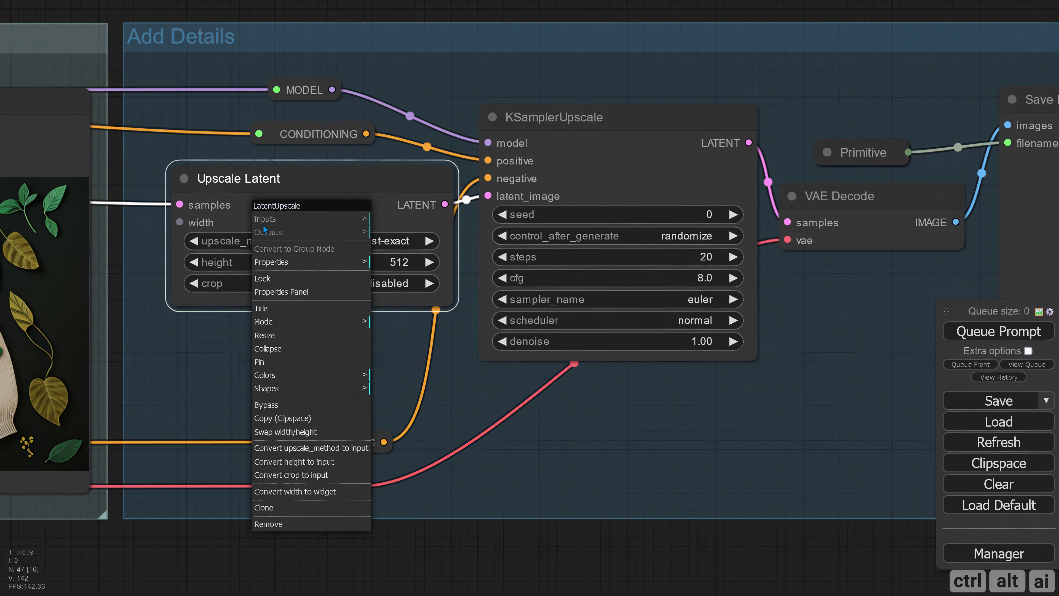
{"action": "left_click", "coordinate": [301, 463]}
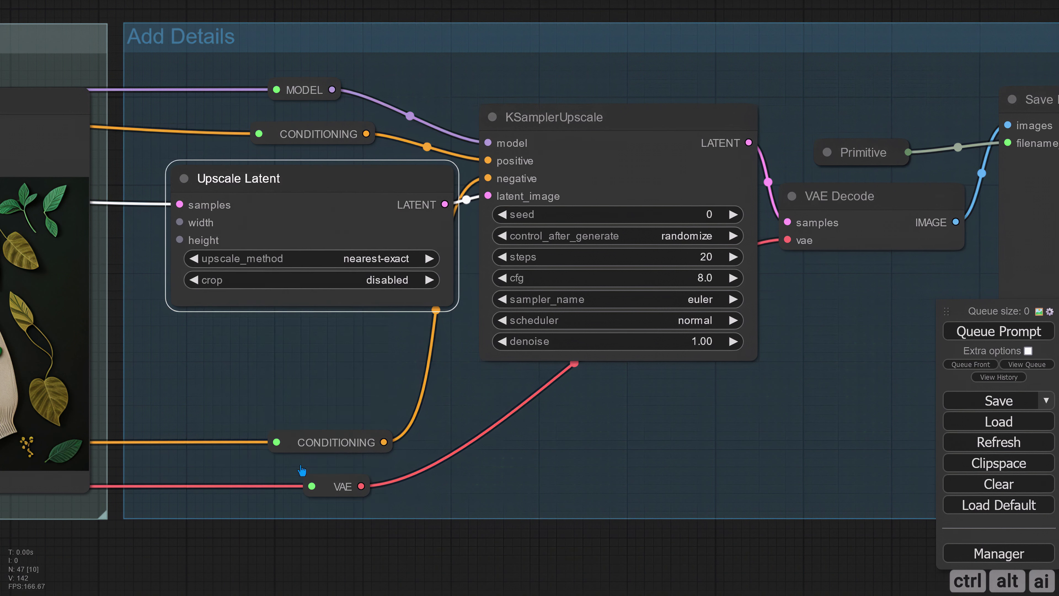
- Add an Image Size to Number node below the first image group and feed it the VAE Decode image output
{"action": "scroll", "coordinate": [269, 455], "scroll_direction": "down", "scroll_amount": 3}
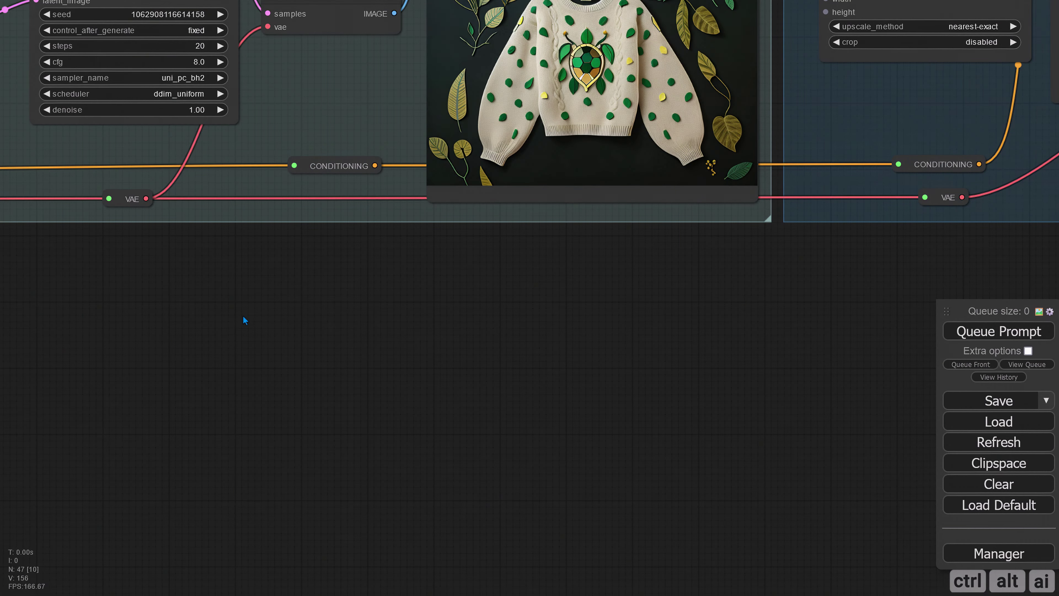
{"action": "double_click", "coordinate": [244, 316]}
{"action": "type", "text": "image"}
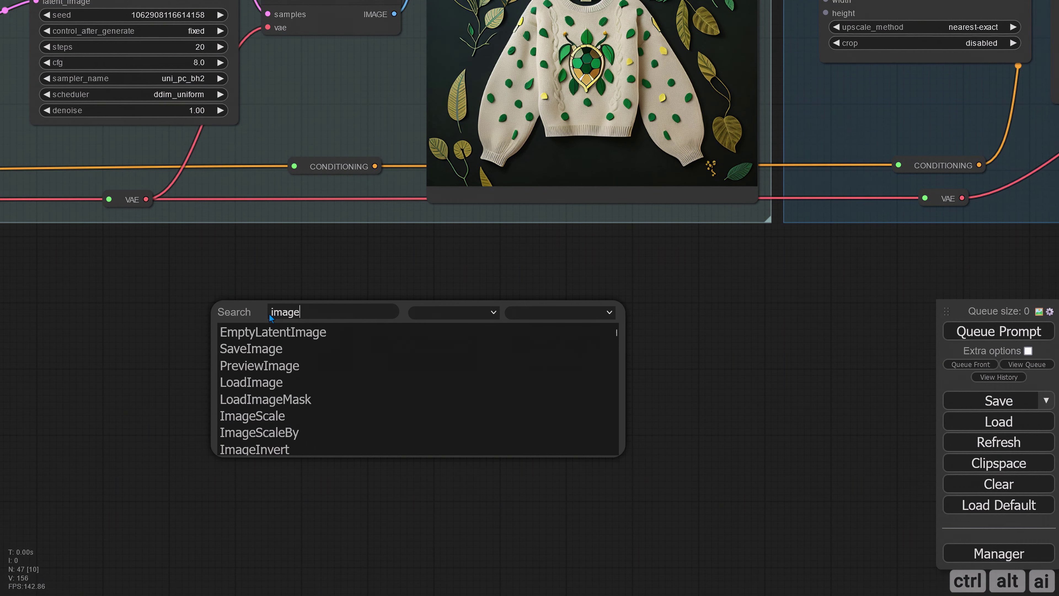
{"action": "type", "text": " siz"}
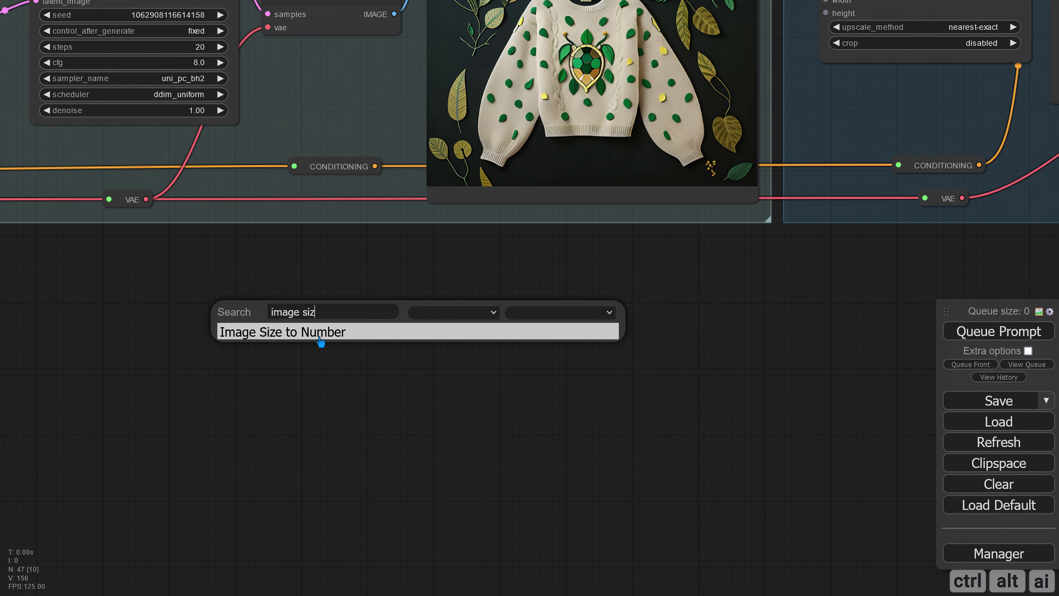
{"action": "left_click", "coordinate": [322, 334]}
{"action": "left_click_drag", "start_coordinate": [343, 315], "coordinate": [277, 306]}
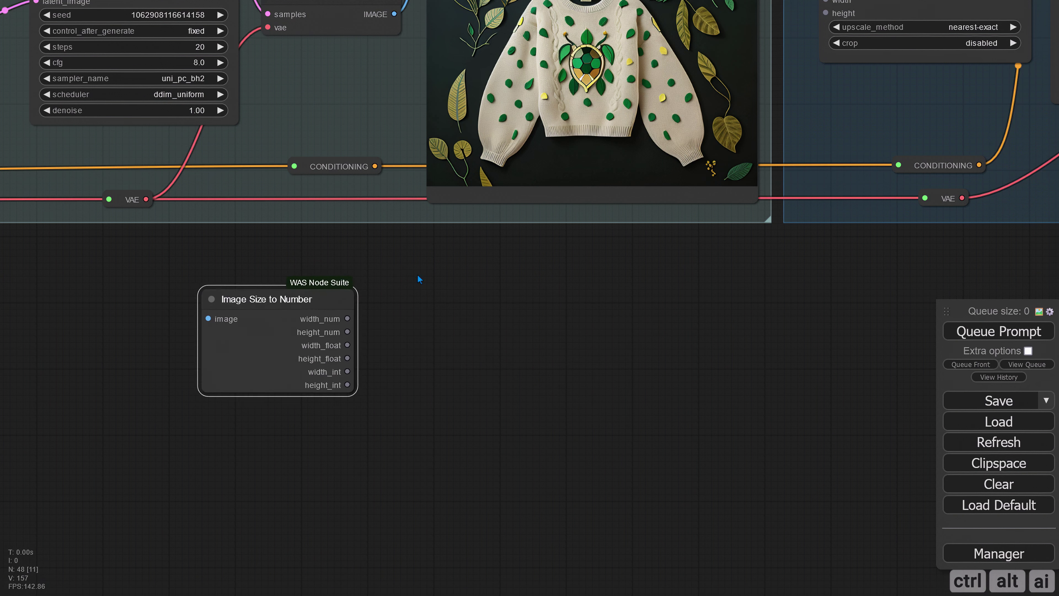
{"action": "left_click_drag", "start_coordinate": [418, 279], "coordinate": [403, 441]}
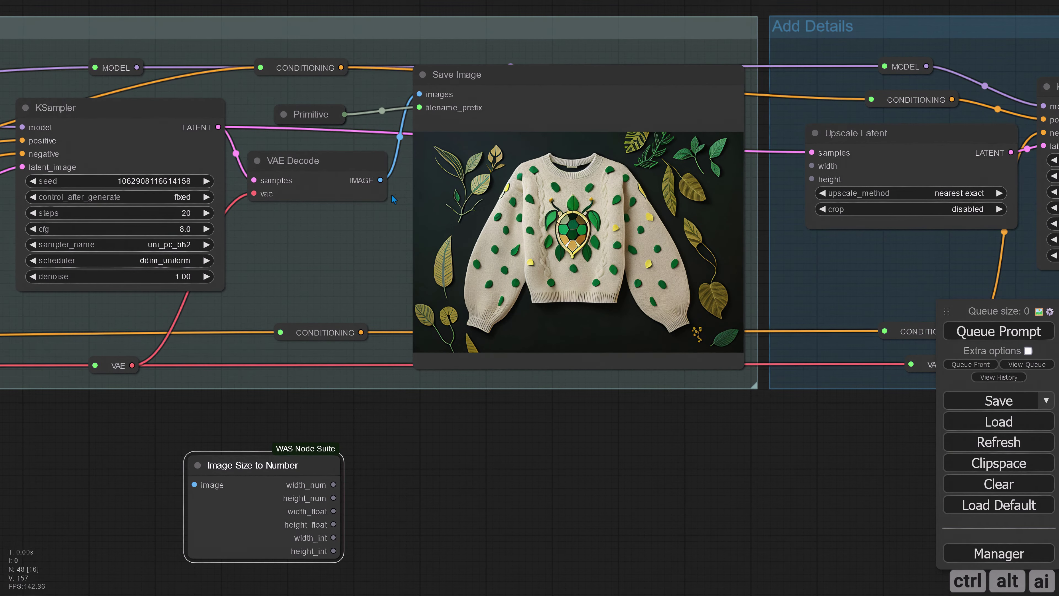
{"action": "left_click_drag", "start_coordinate": [380, 180], "coordinate": [194, 484]}
- Add two stacked Number to Text nodes beside Image Size to Number, both fed by its width_num output
{"action": "left_click_drag", "start_coordinate": [380, 478], "coordinate": [320, 266]}
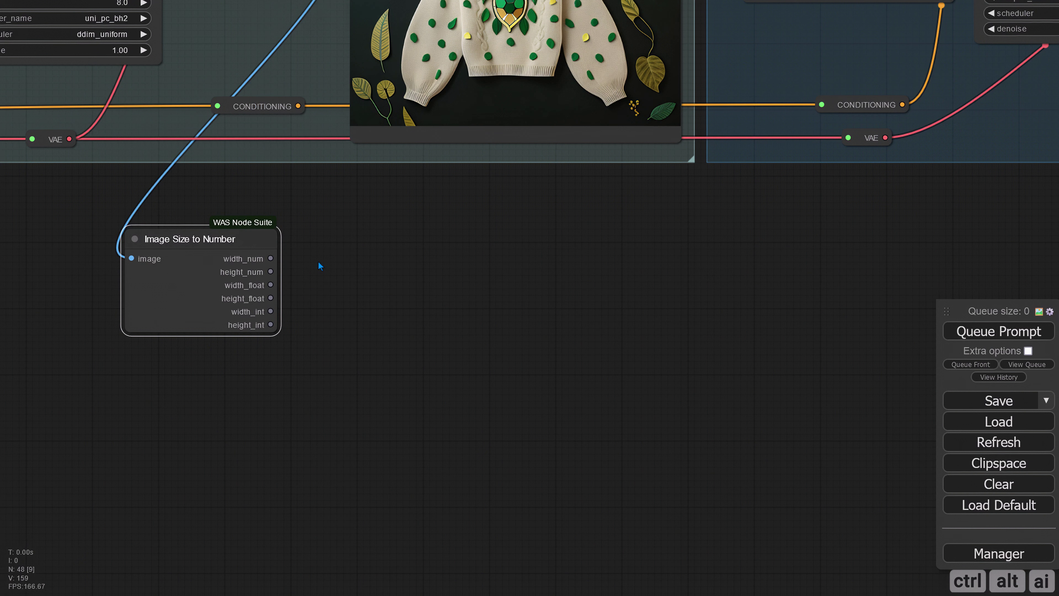
{"action": "double_click", "coordinate": [344, 271]}
{"action": "type", "text": "number"}
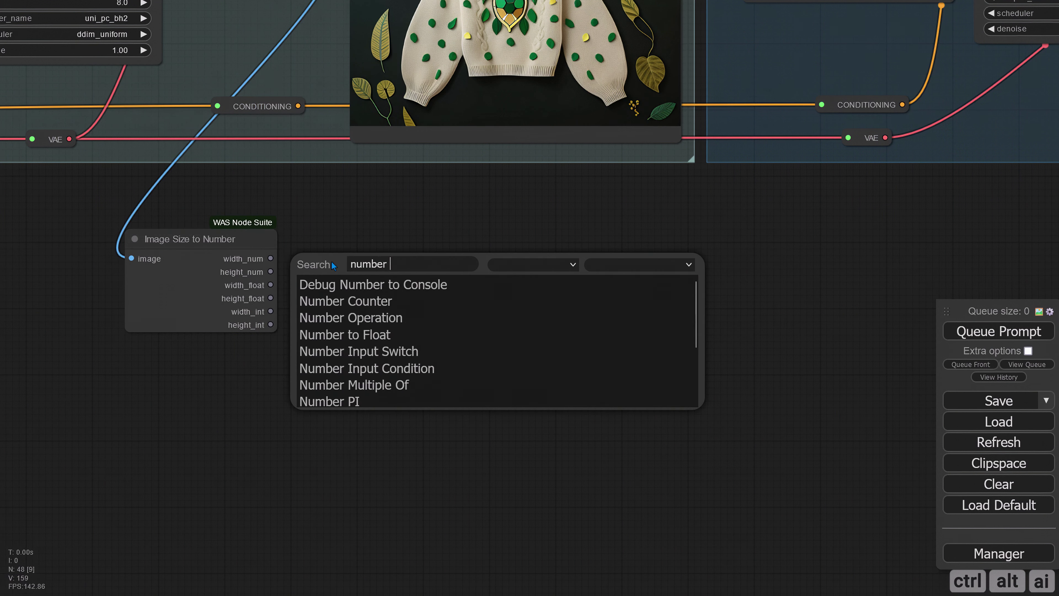
{"action": "type", "text": " to te"}
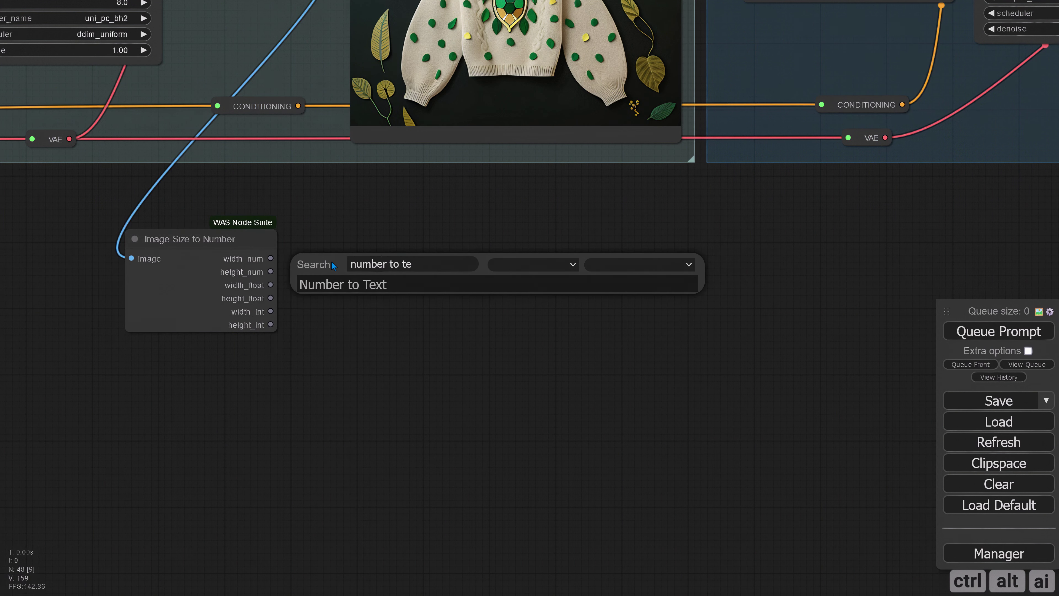
{"action": "left_click", "coordinate": [332, 285]}
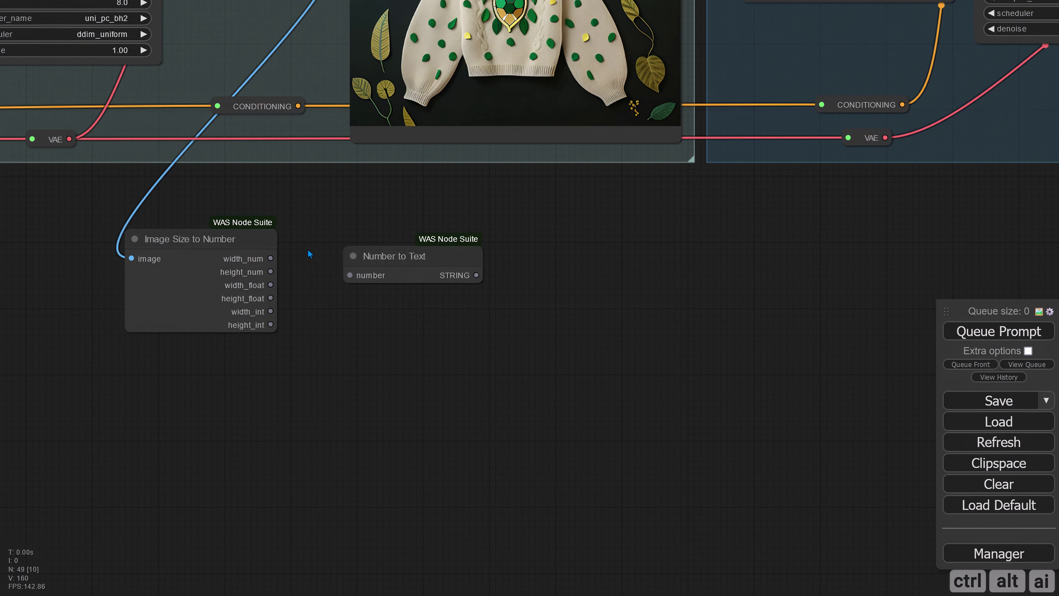
{"action": "left_click_drag", "start_coordinate": [271, 258], "coordinate": [373, 234]}
{"action": "left_click_drag", "start_coordinate": [373, 234], "coordinate": [378, 295], "text": "alt"}
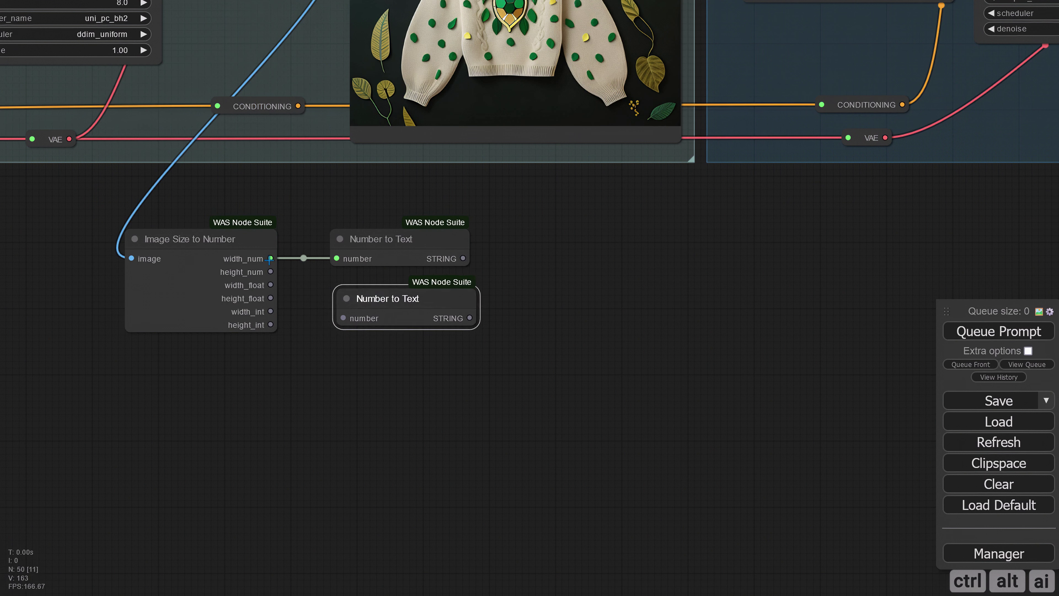
{"action": "left_click_drag", "start_coordinate": [271, 259], "coordinate": [368, 297]}
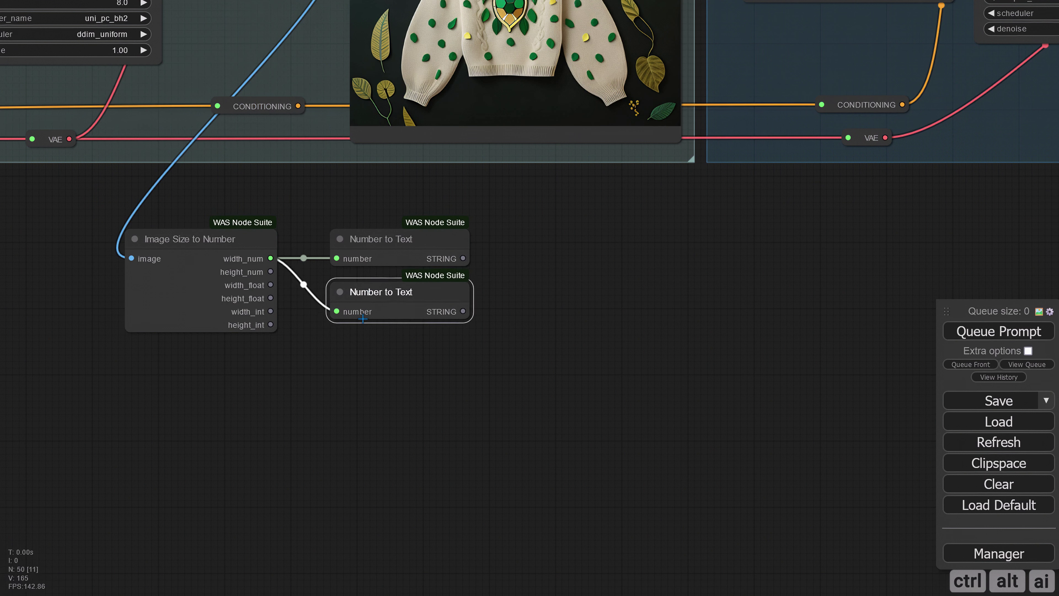
- Add a Text Concatenate node directly below the two Number to Text nodes
{"action": "double_click", "coordinate": [362, 382]}
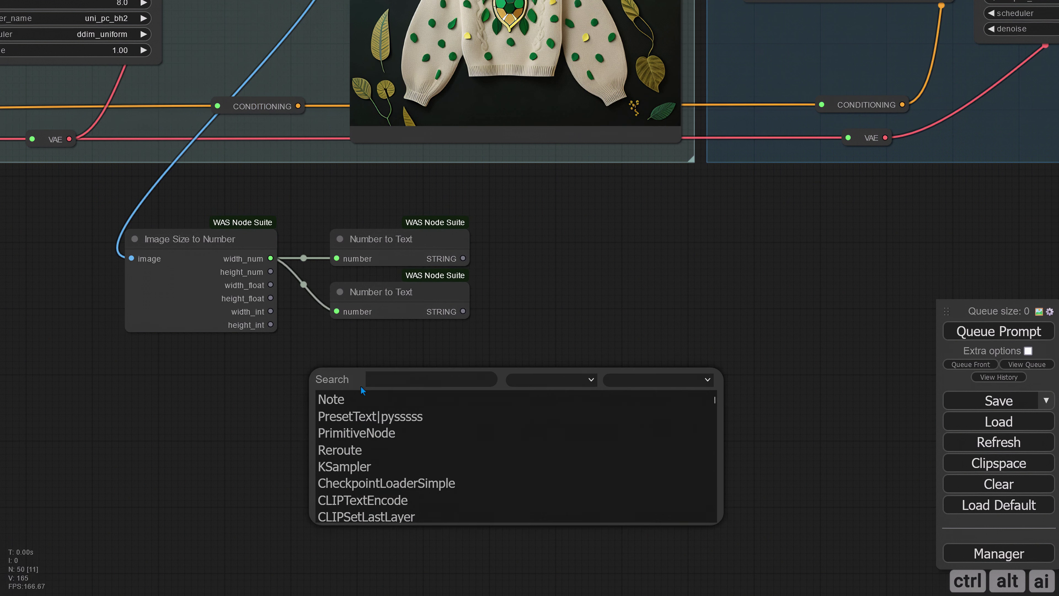
{"action": "type", "text": "text con"}
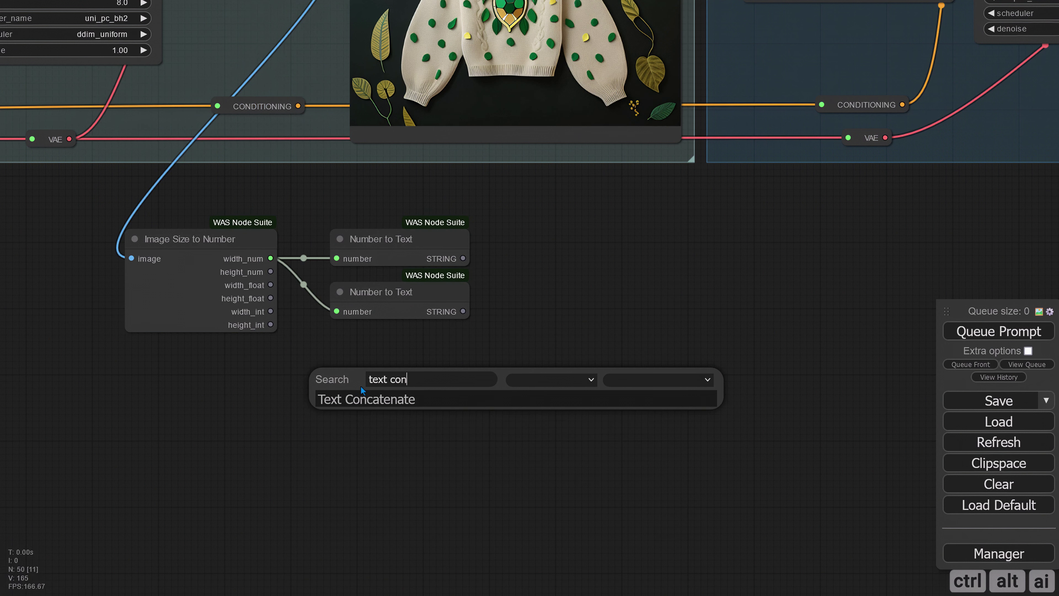
{"action": "left_click", "coordinate": [360, 405]}
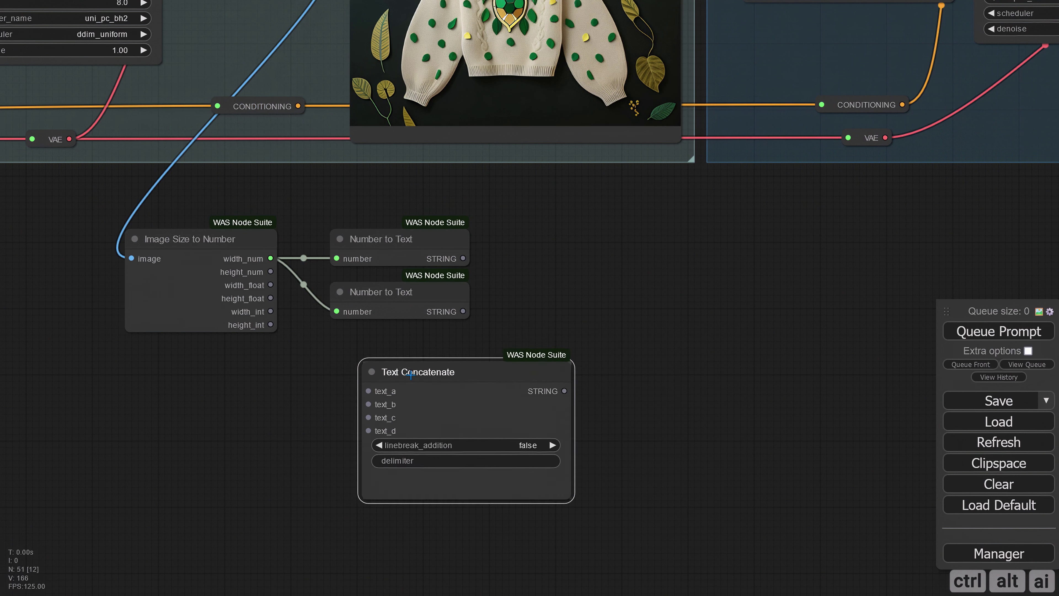
{"action": "left_click_drag", "start_coordinate": [411, 374], "coordinate": [359, 365]}
{"action": "left_click", "coordinate": [280, 415]}
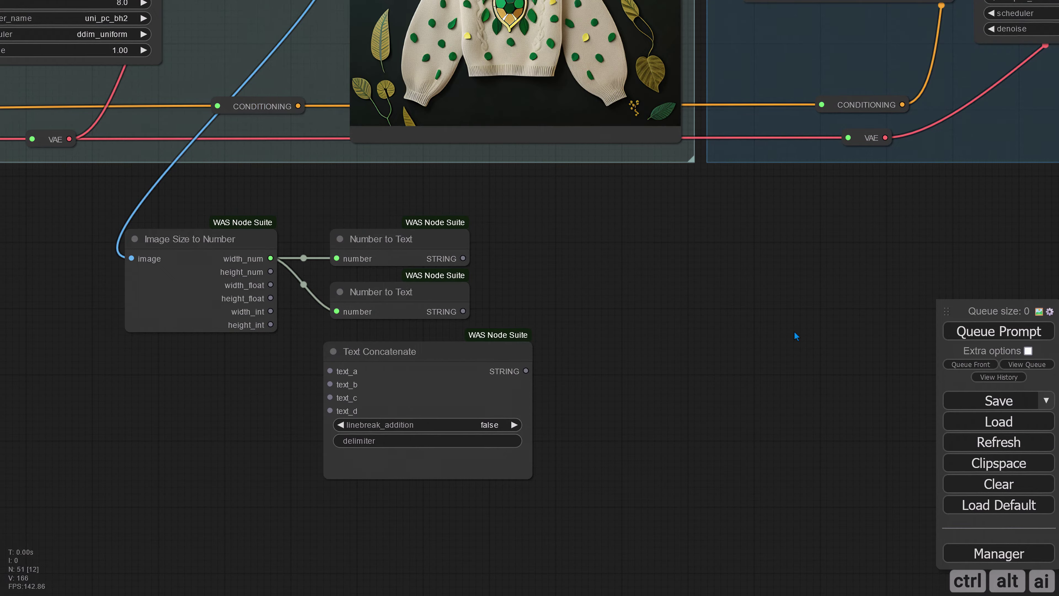
- Disable all nodes in the Add Details group
{"action": "scroll", "coordinate": [692, 403], "scroll_direction": "down", "scroll_amount": 3}
{"action": "left_click_drag", "start_coordinate": [662, 407], "coordinate": [507, 457]}
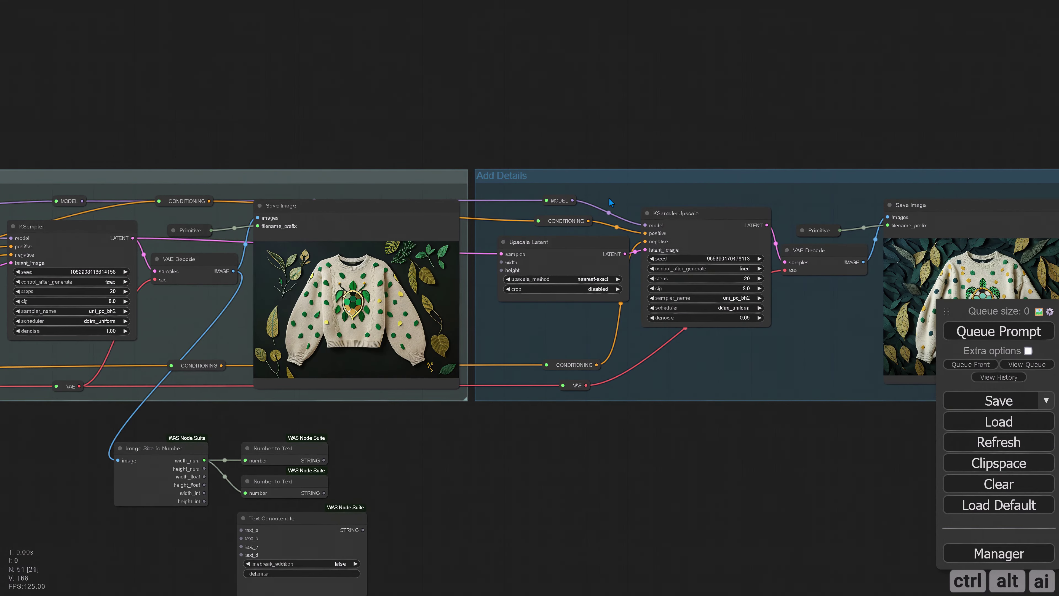
{"action": "right_click", "coordinate": [605, 181]}
{"action": "left_click", "coordinate": [634, 269]}
- Connect the first Number to Text string to text_a and the second to text_c on Text Concatenate
{"action": "left_click_drag", "start_coordinate": [708, 442], "coordinate": [779, 346]}
{"action": "left_click_drag", "start_coordinate": [547, 440], "coordinate": [648, 329]}
{"action": "scroll", "coordinate": [644, 326], "scroll_direction": "up", "scroll_amount": 6}
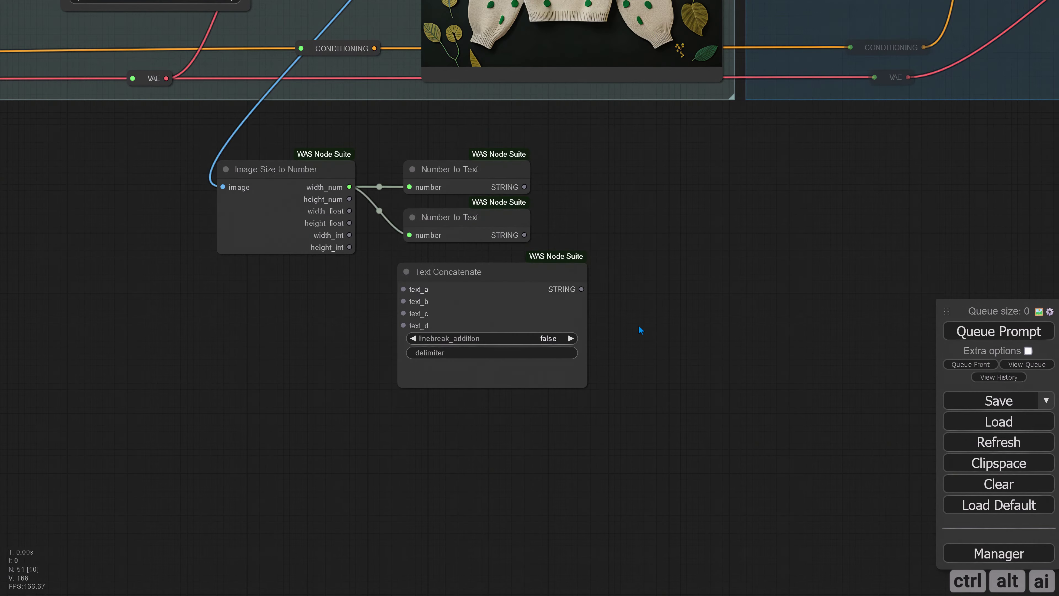
{"action": "left_click_drag", "start_coordinate": [559, 235], "coordinate": [567, 264]}
{"action": "left_click_drag", "start_coordinate": [519, 199], "coordinate": [371, 324]}
{"action": "left_click_drag", "start_coordinate": [519, 259], "coordinate": [213, 327]}
- Add a Primitive node feeding the text_b input and place it beside Text Concatenate
{"action": "left_click", "coordinate": [228, 335]}
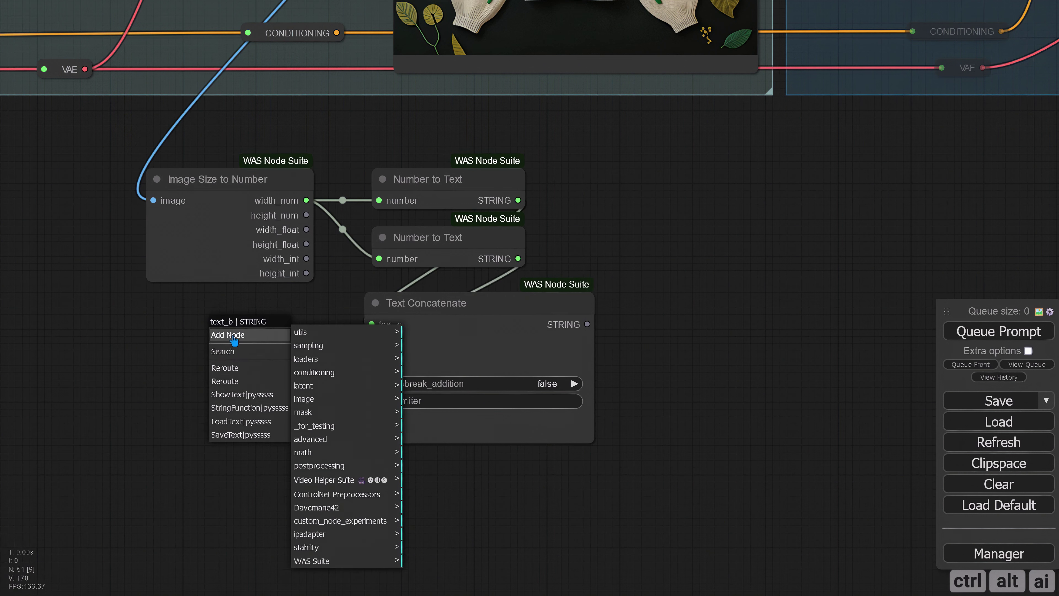
{"action": "left_click", "coordinate": [303, 333]}
{"action": "left_click", "coordinate": [414, 372]}
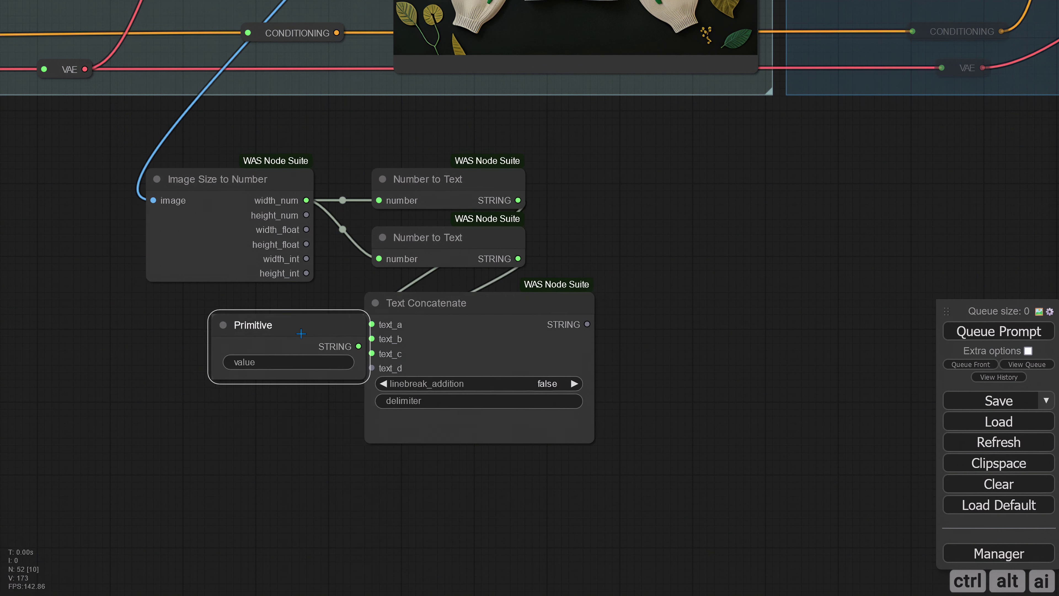
{"action": "left_click_drag", "start_coordinate": [296, 335], "coordinate": [244, 328]}
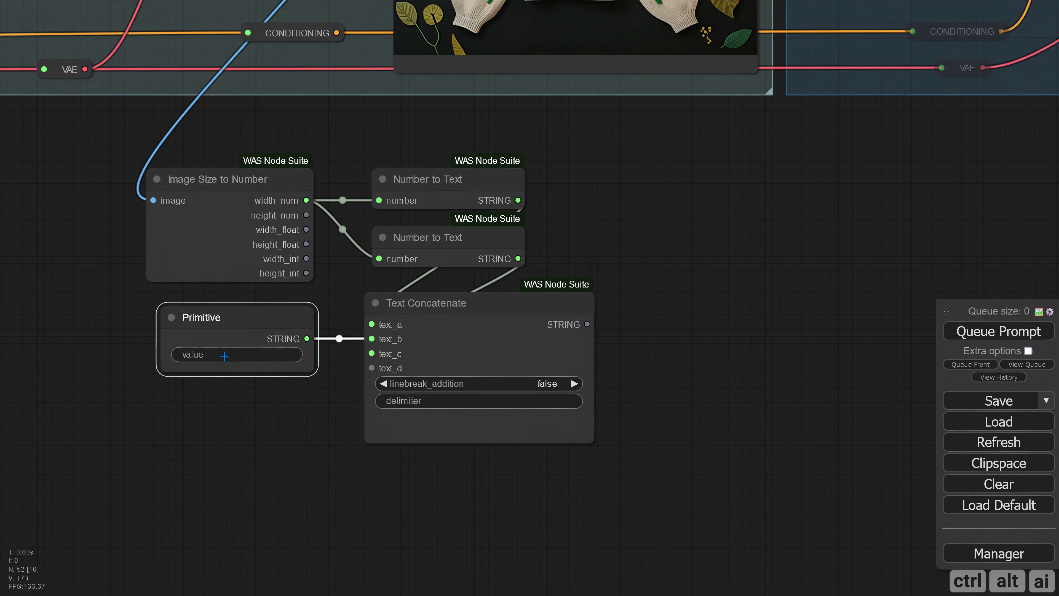
- Set the Primitive's value to " x " and collapse the node beside text_b
{"action": "left_click", "coordinate": [224, 355]}
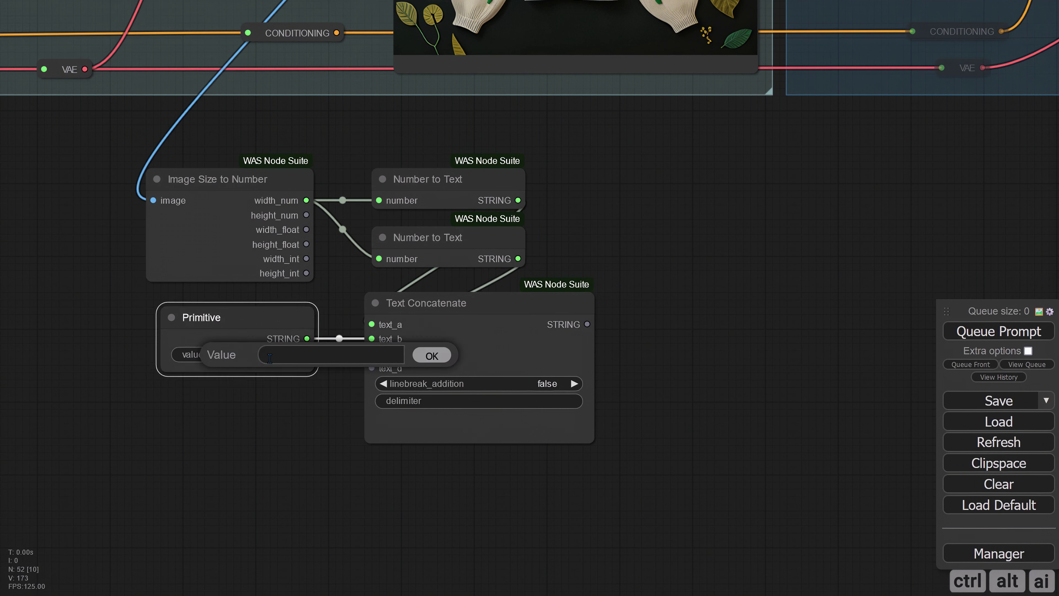
{"action": "left_click", "coordinate": [429, 357]}
{"action": "left_click", "coordinate": [173, 319]}
{"action": "left_click_drag", "start_coordinate": [206, 316], "coordinate": [245, 338]}
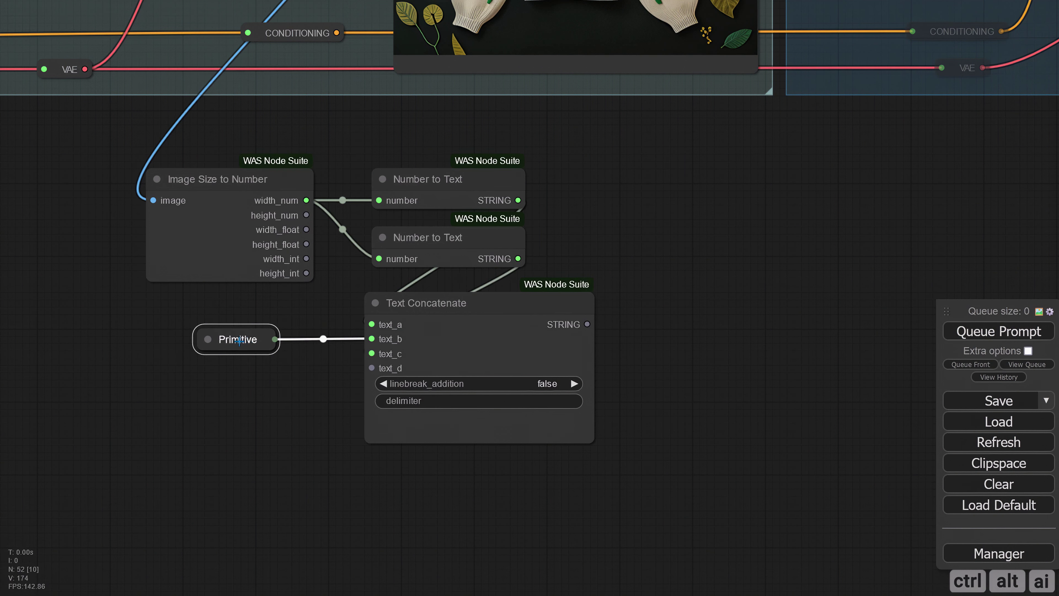
- Collapse both Number to Text nodes and stack them compactly above Text Concatenate
{"action": "left_click_drag", "start_coordinate": [544, 322], "coordinate": [551, 329]}
{"action": "left_click_drag", "start_coordinate": [606, 303], "coordinate": [511, 339]}
{"action": "left_click", "coordinate": [288, 215]}
{"action": "left_click", "coordinate": [287, 273]}
{"action": "left_click_drag", "start_coordinate": [302, 273], "coordinate": [281, 302]}
{"action": "left_click_drag", "start_coordinate": [307, 219], "coordinate": [285, 271]}
{"action": "left_click_drag", "start_coordinate": [344, 355], "coordinate": [314, 349]}
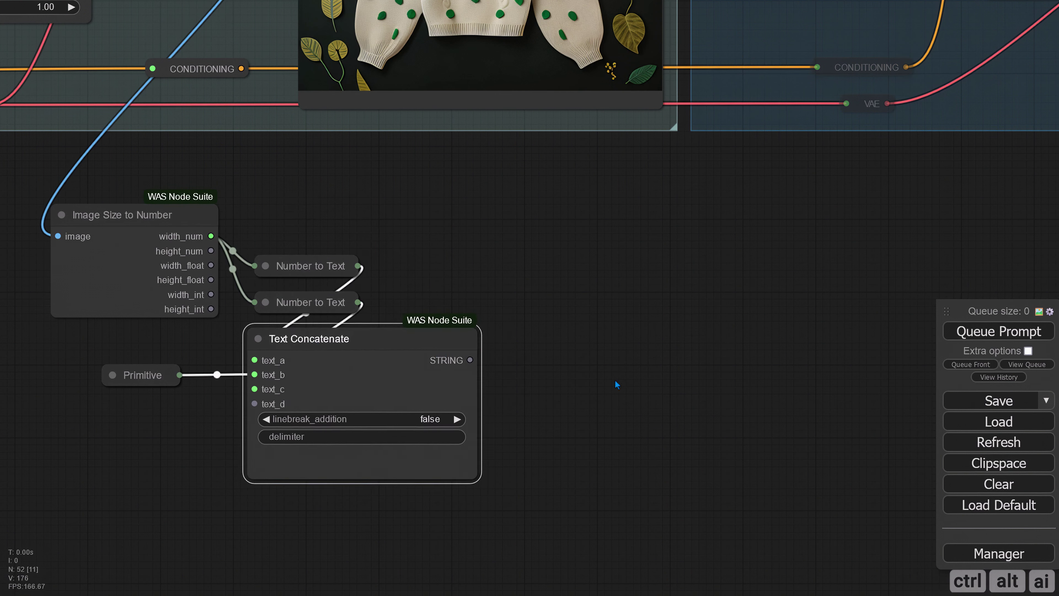
- Add a Show Text node to the Text Concatenate string output, then shrink it and align it alongside
{"action": "left_click_drag", "start_coordinate": [673, 386], "coordinate": [476, 389]}
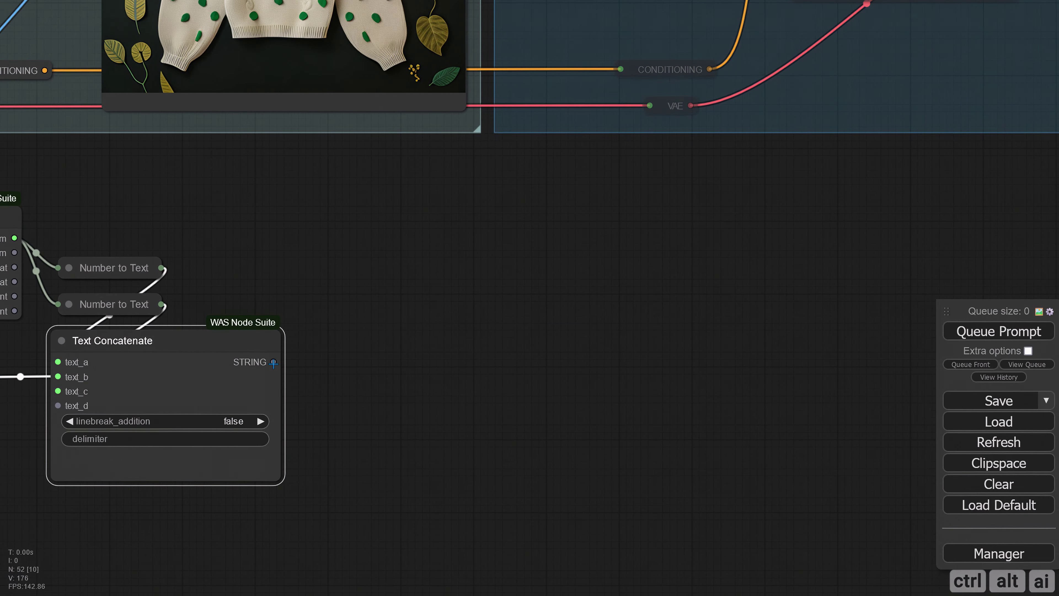
{"action": "left_click_drag", "start_coordinate": [273, 362], "coordinate": [338, 350]}
{"action": "left_click", "coordinate": [388, 401]}
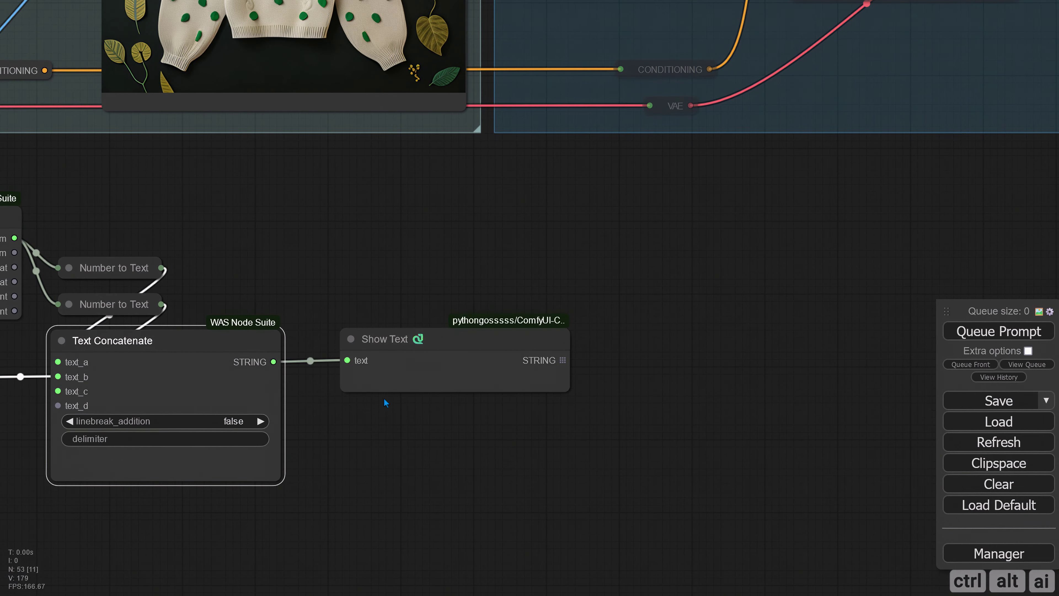
{"action": "left_click_drag", "start_coordinate": [476, 360], "coordinate": [456, 369]}
{"action": "left_click_drag", "start_coordinate": [551, 406], "coordinate": [387, 351]}
- Run the workflow and check the image size text in the Show Text node
{"action": "left_click_drag", "start_coordinate": [377, 423], "coordinate": [578, 422]}
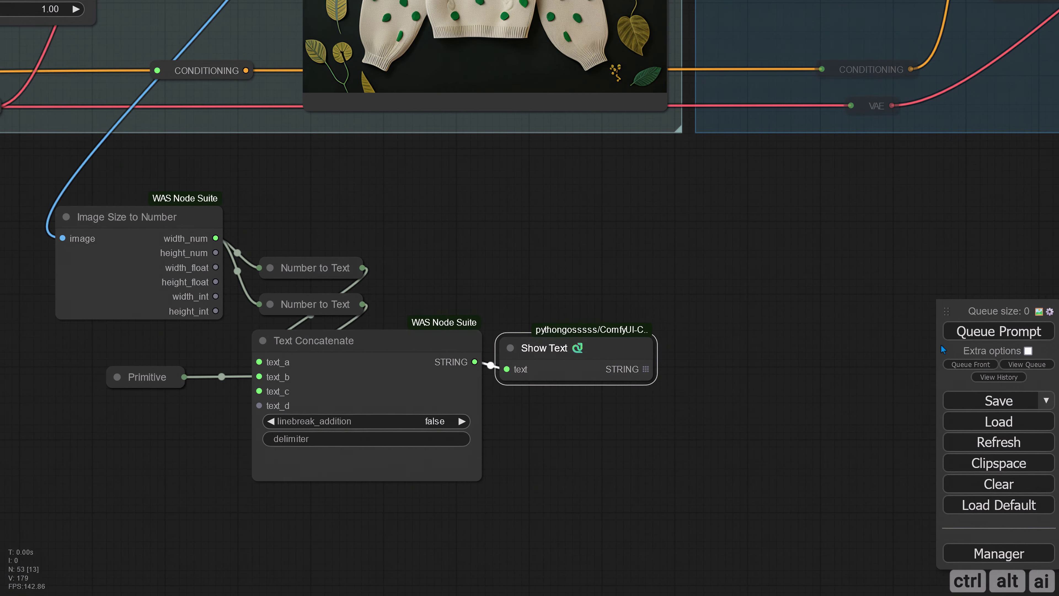
{"action": "scroll", "coordinate": [491, 265], "scroll_direction": "down", "scroll_amount": 5}
{"action": "scroll", "coordinate": [457, 308], "scroll_direction": "up", "scroll_amount": 2}
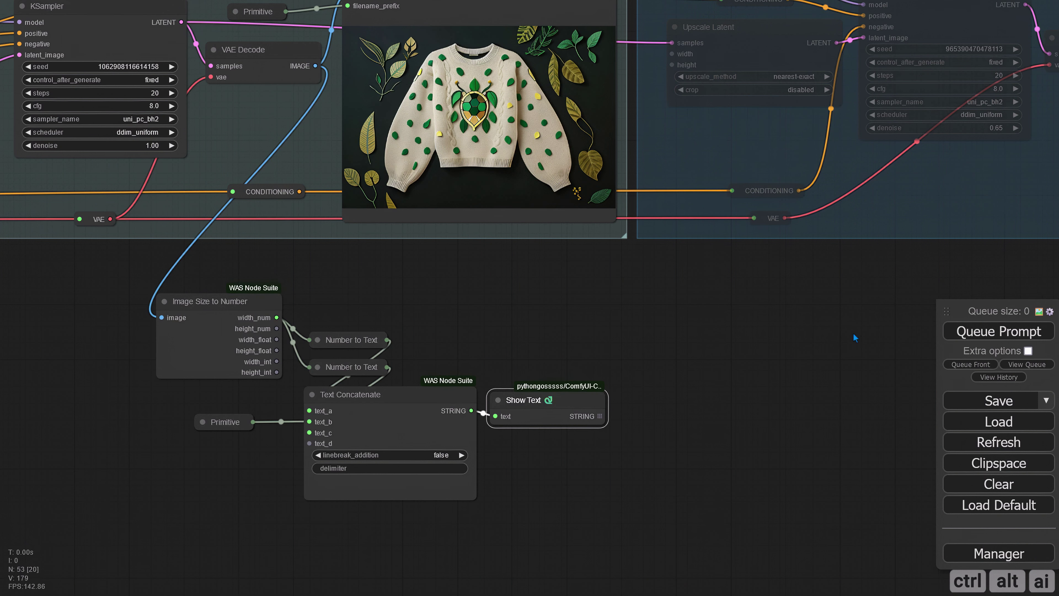
{"action": "left_click", "coordinate": [954, 333]}
{"action": "left_click_drag", "start_coordinate": [648, 396], "coordinate": [599, 310]}
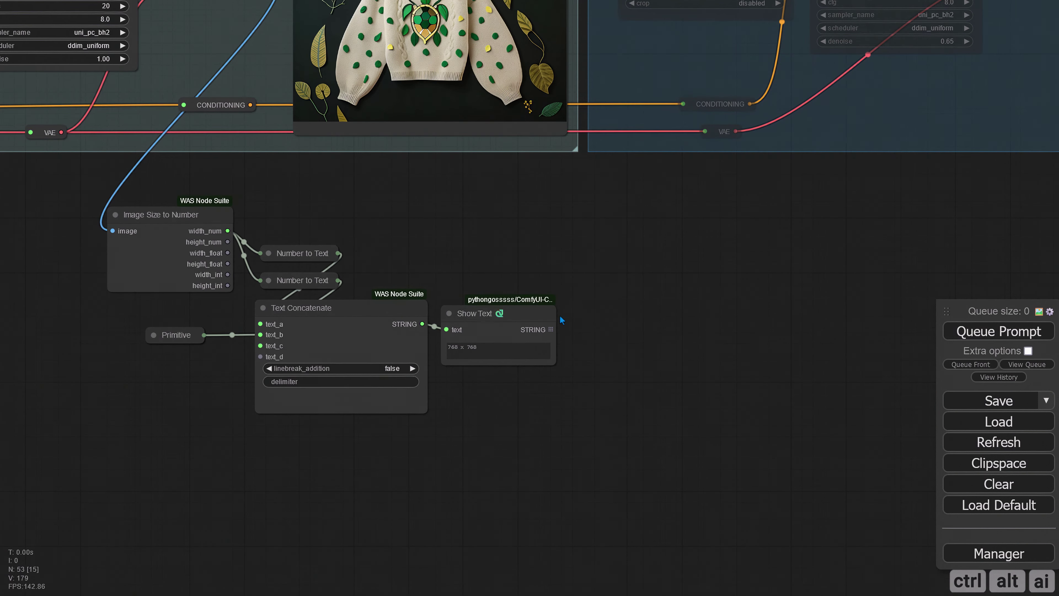
{"action": "scroll", "coordinate": [455, 359], "scroll_direction": "up", "scroll_amount": 4}
{"action": "left_click_drag", "start_coordinate": [488, 338], "coordinate": [430, 341]}
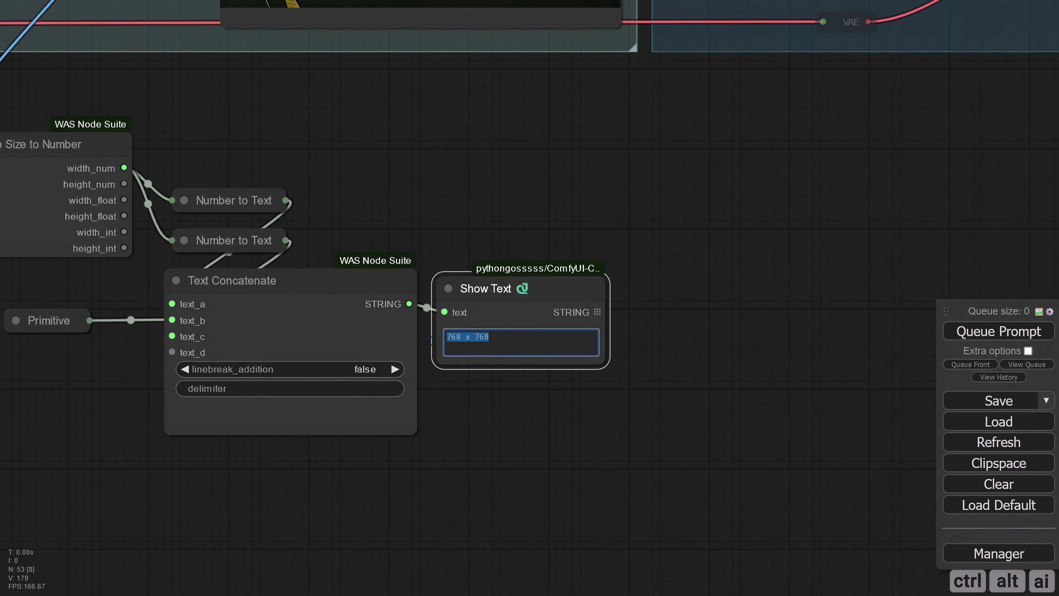
{"action": "left_click", "coordinate": [475, 348]}
- Spread out Show Text and Text Concatenate, and rewire the second Number to Text node to the height_num output
{"action": "left_click_drag", "start_coordinate": [477, 400], "coordinate": [547, 399]}
{"action": "left_click_drag", "start_coordinate": [552, 298], "coordinate": [681, 274]}
{"action": "left_click_drag", "start_coordinate": [341, 296], "coordinate": [436, 298]}
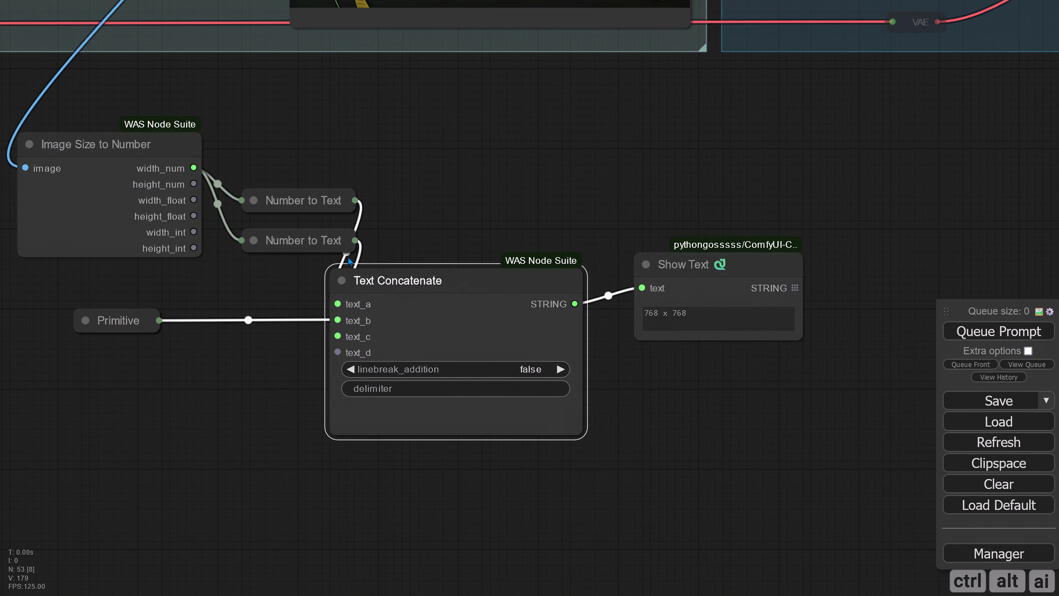
{"action": "left_click_drag", "start_coordinate": [349, 264], "coordinate": [397, 296]}
{"action": "left_click", "coordinate": [253, 241]}
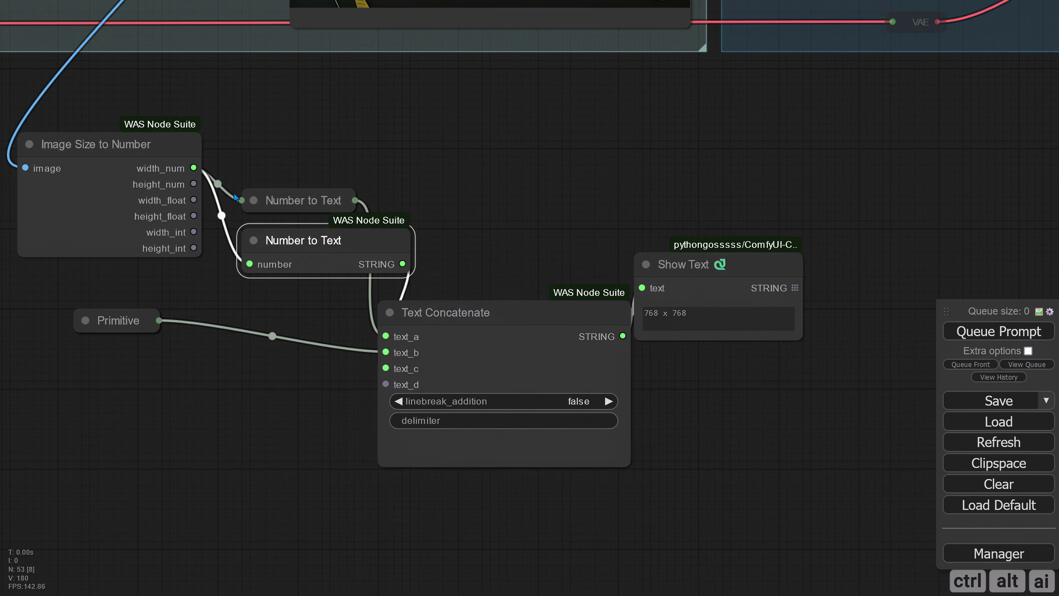
{"action": "left_click_drag", "start_coordinate": [193, 184], "coordinate": [244, 265]}
{"action": "left_click", "coordinate": [254, 240]}
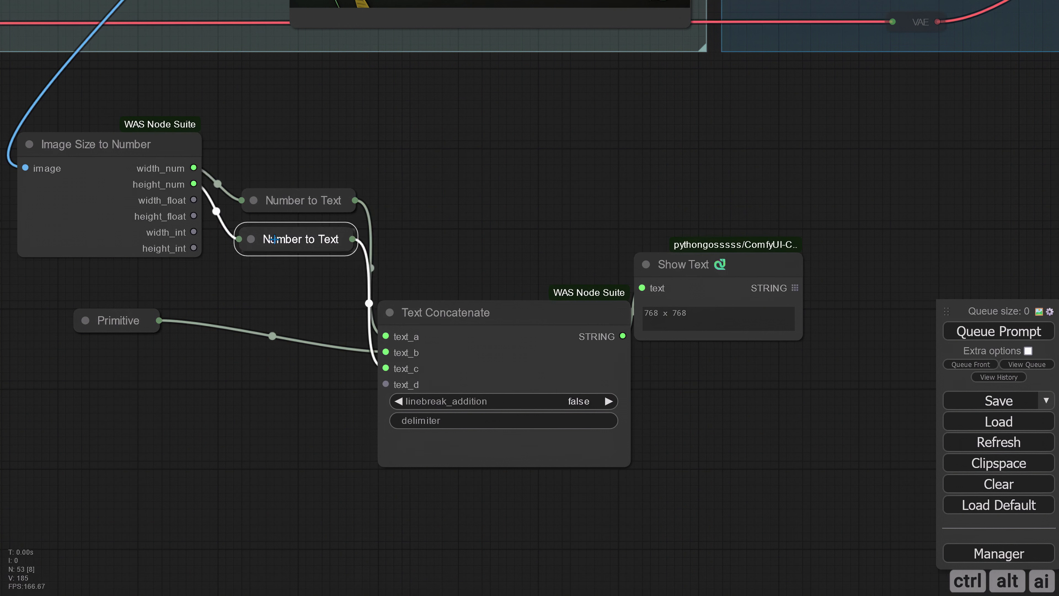
- Move Text Concatenate and Show Text back together and rerun the workflow to check the size text
{"action": "left_click_drag", "start_coordinate": [430, 313], "coordinate": [293, 288]}
{"action": "left_click", "coordinate": [965, 334]}
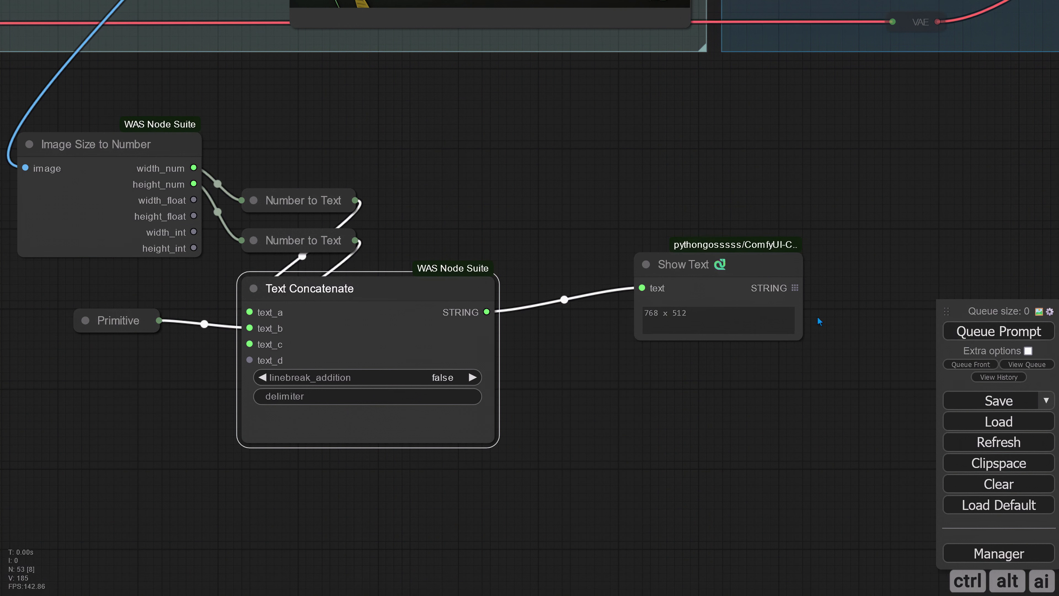
{"action": "left_click_drag", "start_coordinate": [701, 260], "coordinate": [589, 284]}
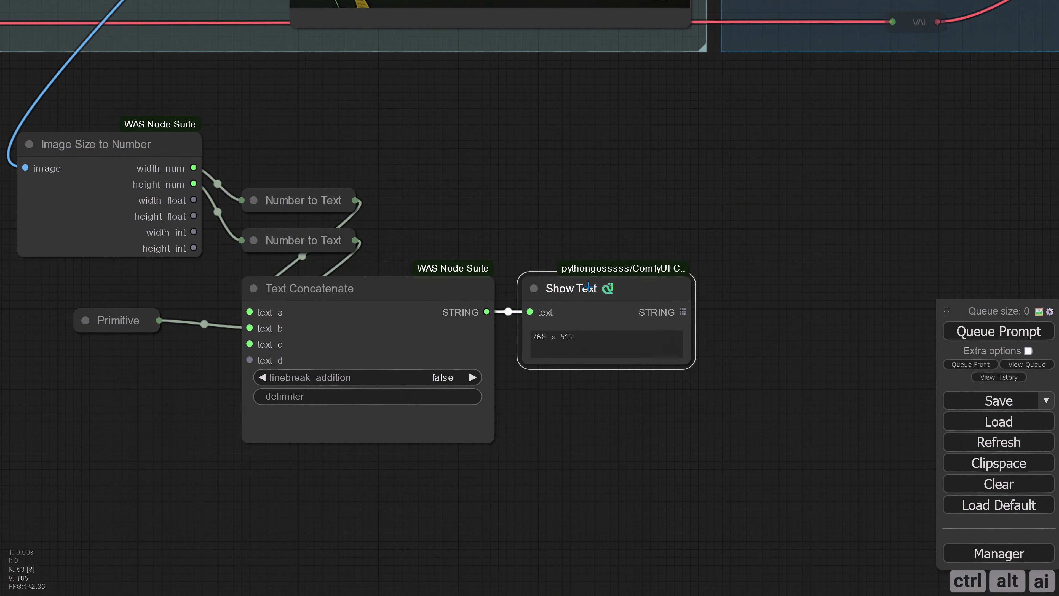
{"action": "left_click", "coordinate": [562, 342]}
{"action": "left_click_drag", "start_coordinate": [562, 342], "coordinate": [532, 338]}
- Collapse the Text Concatenate node and move Show Text closer beside it
{"action": "left_click", "coordinate": [253, 288]}
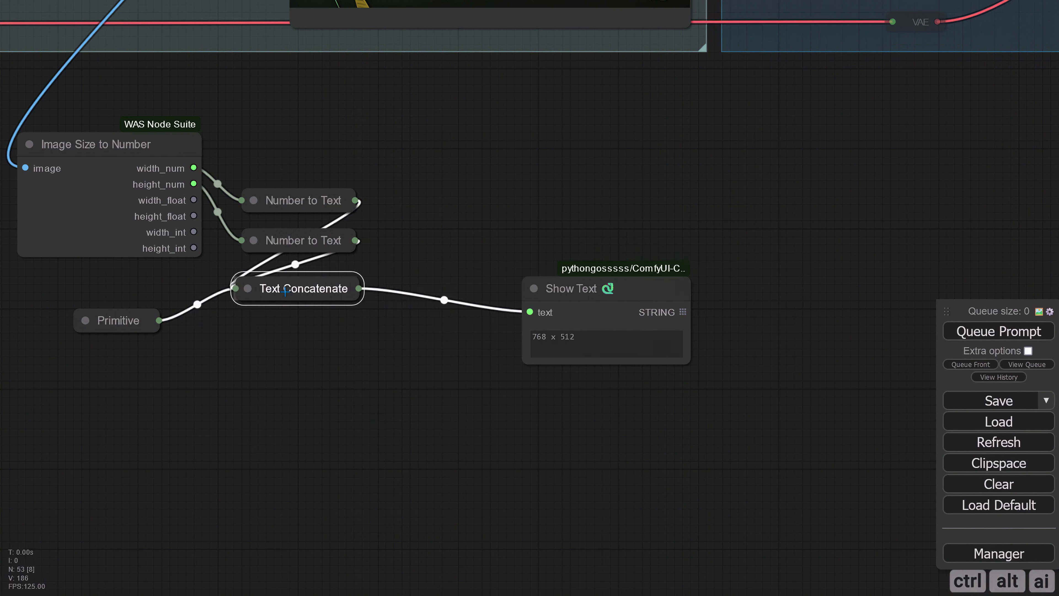
{"action": "left_click_drag", "start_coordinate": [575, 288], "coordinate": [447, 296]}
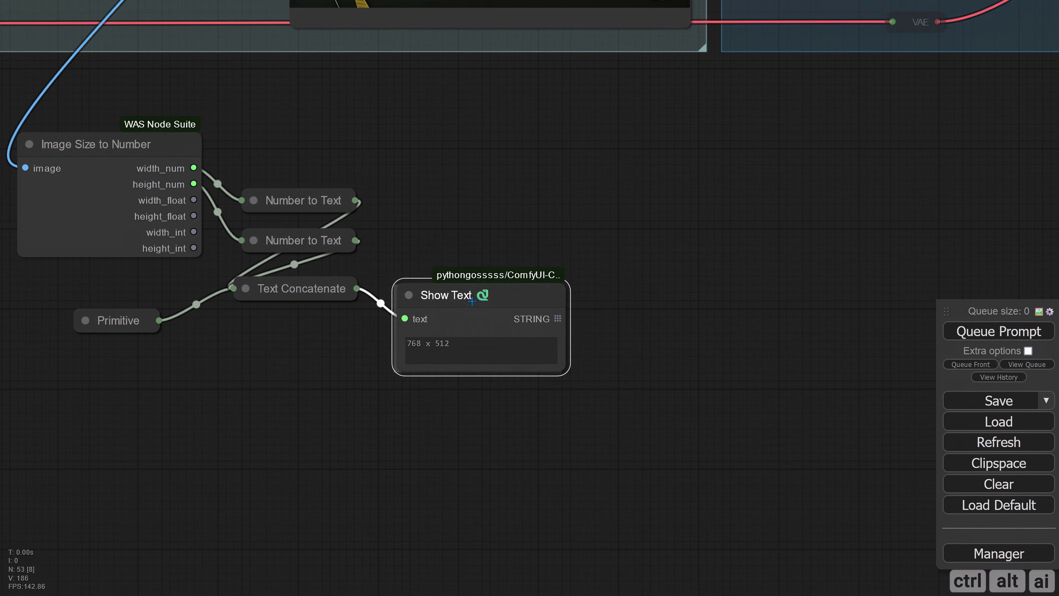
- Add an IntBinaryOperation math node in the empty space above Show Text and set its op to Mul
{"action": "left_click_drag", "start_coordinate": [449, 223], "coordinate": [378, 297]}
{"action": "right_click", "coordinate": [374, 201]}
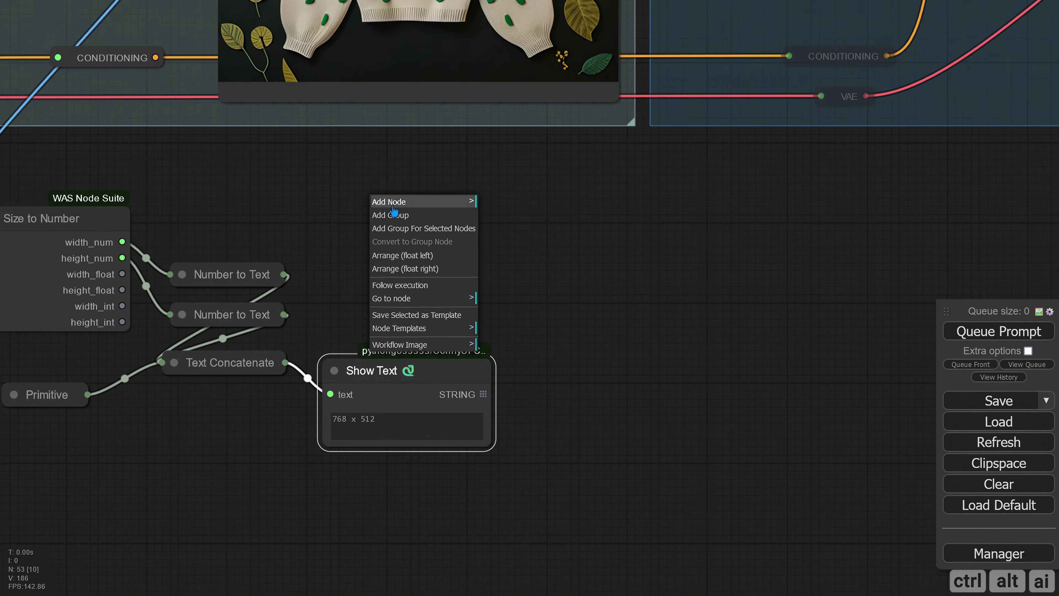
{"action": "left_click", "coordinate": [392, 205]}
{"action": "left_click", "coordinate": [500, 326]}
{"action": "left_click", "coordinate": [600, 232]}
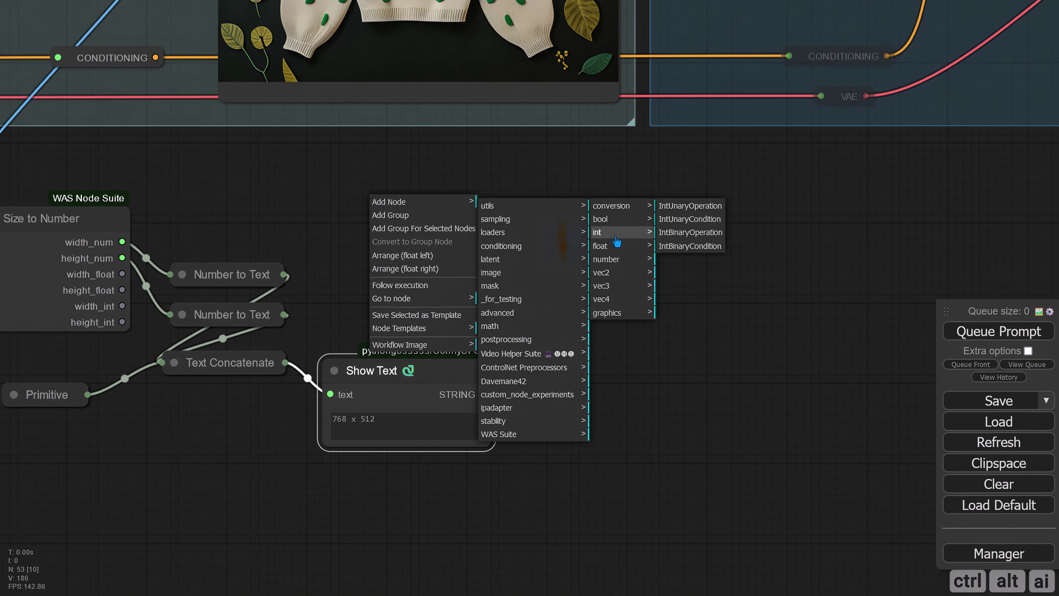
{"action": "left_click", "coordinate": [690, 233]}
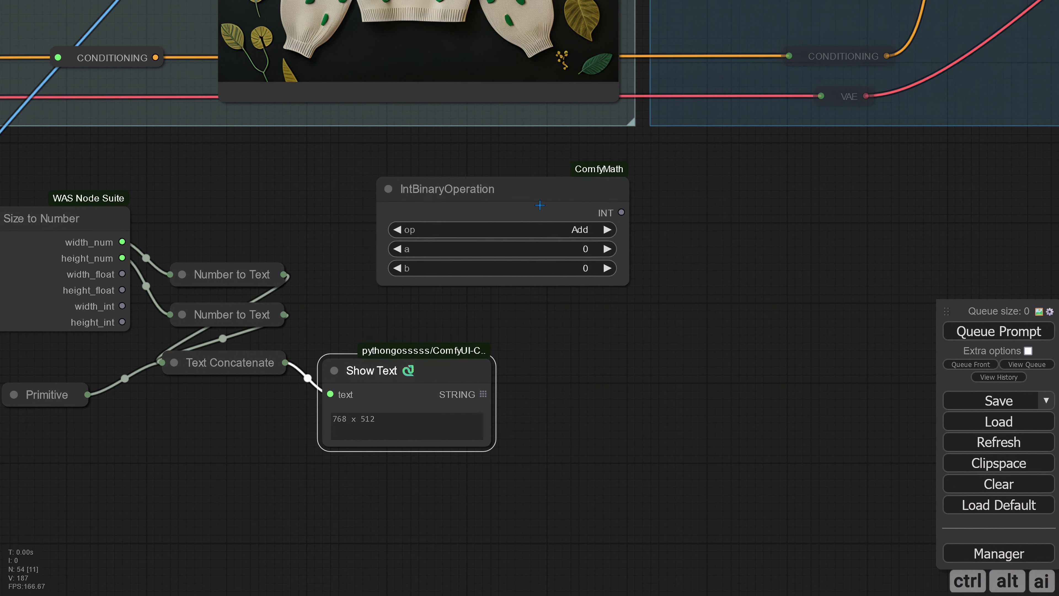
{"action": "left_click", "coordinate": [581, 219]}
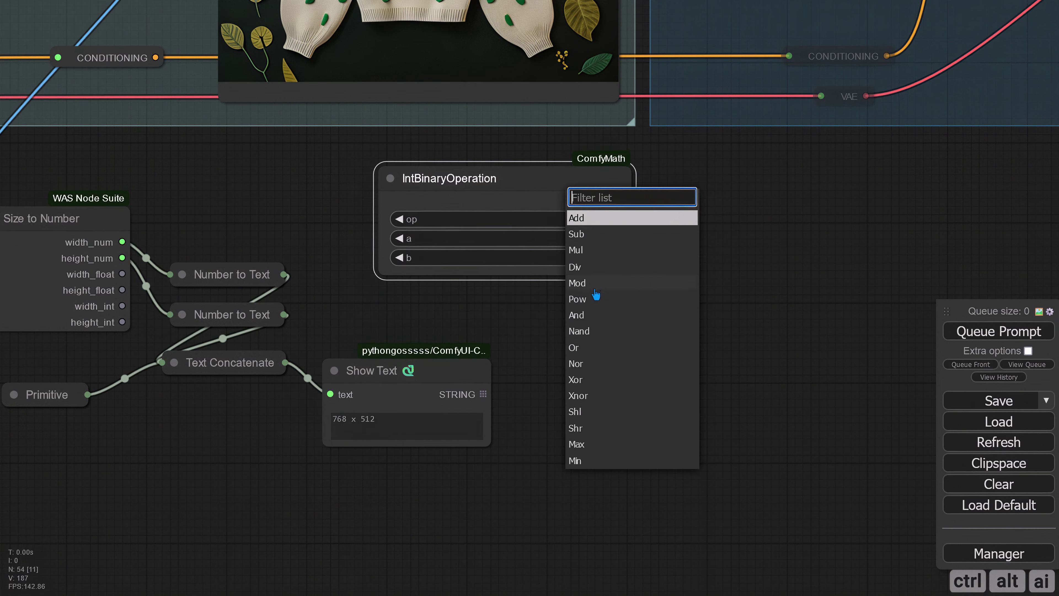
{"action": "left_click", "coordinate": [591, 250]}
- Convert the a and b values of the IntBinaryOperation node to inputs
{"action": "right_click", "coordinate": [413, 187]}
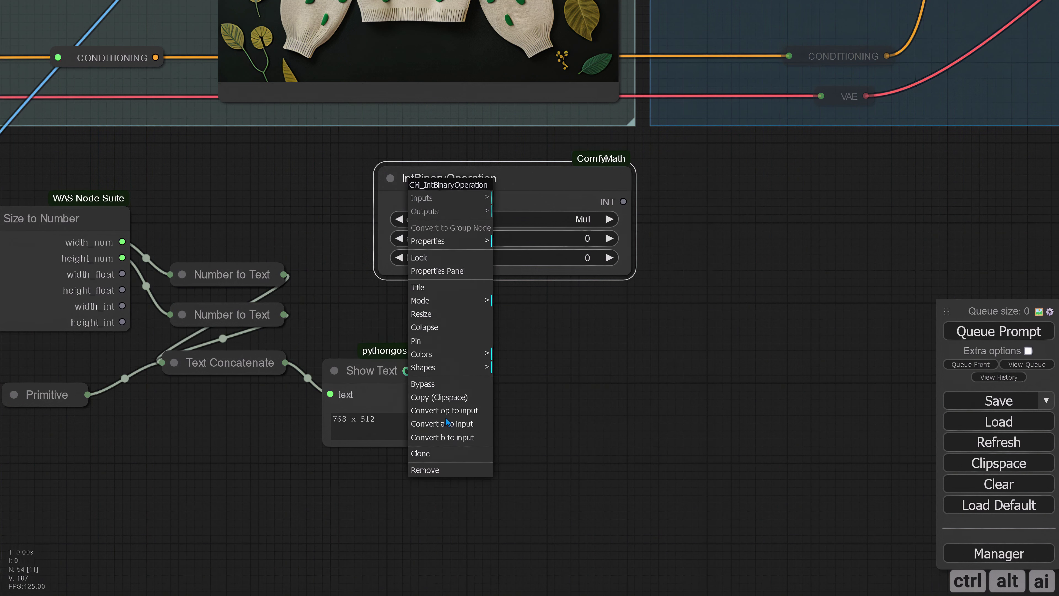
{"action": "left_click", "coordinate": [449, 429]}
{"action": "right_click", "coordinate": [413, 186]}
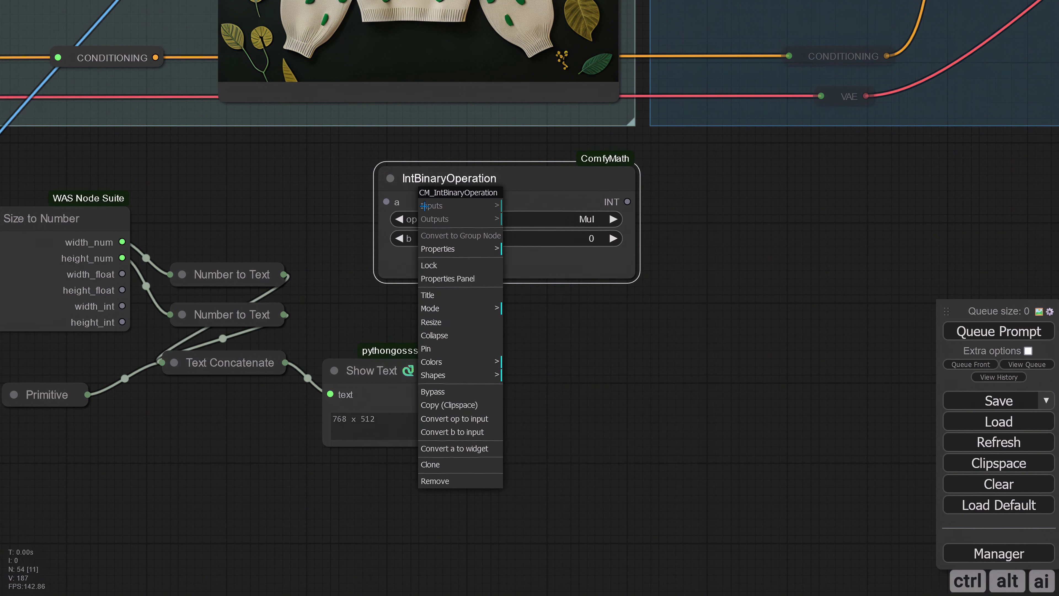
{"action": "left_click", "coordinate": [471, 436]}
- Duplicate the IntBinaryOperation node directly below the original, moving Show Text down to make room
{"action": "left_click_drag", "start_coordinate": [457, 183], "coordinate": [480, 174]}
{"action": "left_click_drag", "start_coordinate": [401, 370], "coordinate": [394, 419]}
{"action": "left_click", "coordinate": [489, 175]}
{"action": "mouse_move", "coordinate": [492, 173]}
{"action": "left_mouse_down", "text": "alt"}
{"action": "mouse_move", "coordinate": [509, 282]}
{"action": "mouse_move", "coordinate": [487, 299]}
{"action": "left_mouse_up", "text": "alt"}
{"action": "left_click_drag", "start_coordinate": [394, 415], "coordinate": [378, 463]}
- Connect width_int to input a of the upper IntBinaryOperation node and height_int to input a of the lower one
{"action": "left_click", "coordinate": [387, 227]}
{"action": "left_click_drag", "start_coordinate": [122, 306], "coordinate": [410, 194]}
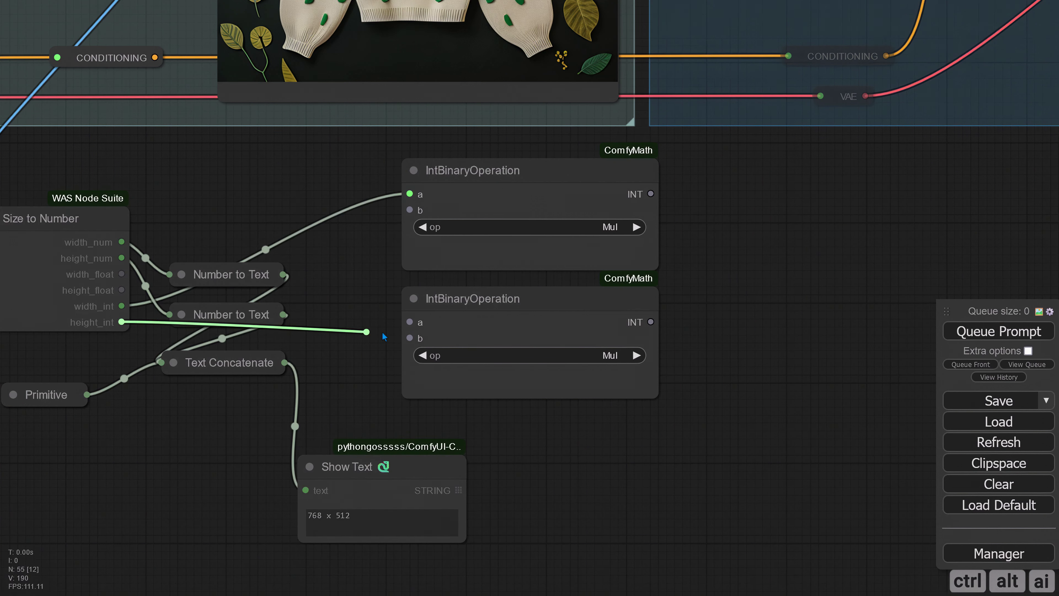
{"action": "left_click_drag", "start_coordinate": [385, 333], "coordinate": [404, 322]}
- Add a Primitive node to input b of the upper IntBinaryOperation, place it above Number to Text, and widen it
{"action": "left_click_drag", "start_coordinate": [369, 264], "coordinate": [469, 286]}
{"action": "left_click_drag", "start_coordinate": [508, 232], "coordinate": [329, 218]}
{"action": "left_click", "coordinate": [333, 217]}
{"action": "left_click", "coordinate": [406, 223]}
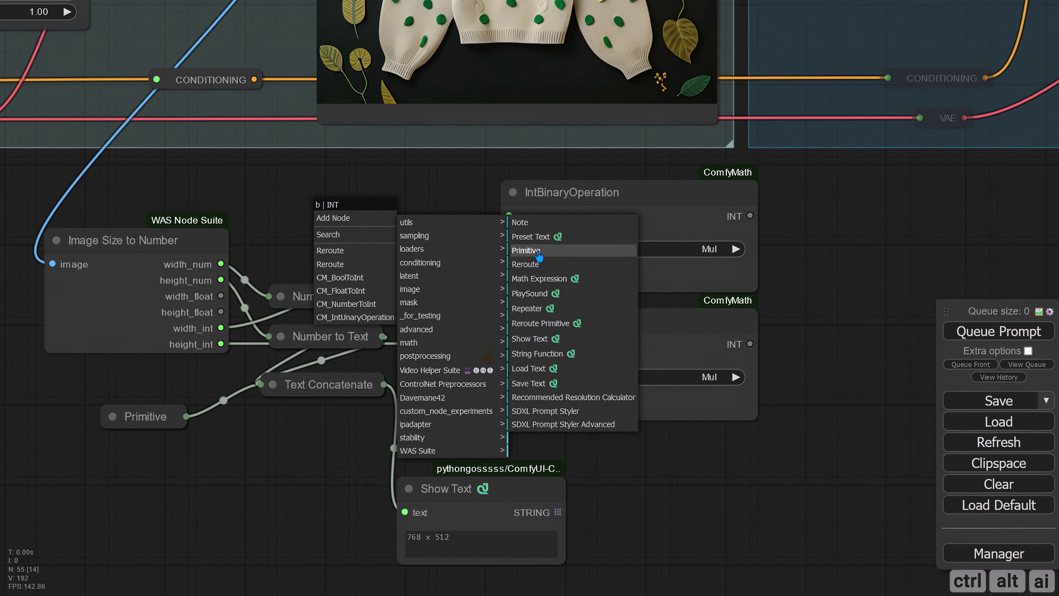
{"action": "left_click", "coordinate": [519, 248]}
{"action": "left_click_drag", "start_coordinate": [429, 212], "coordinate": [373, 192]}
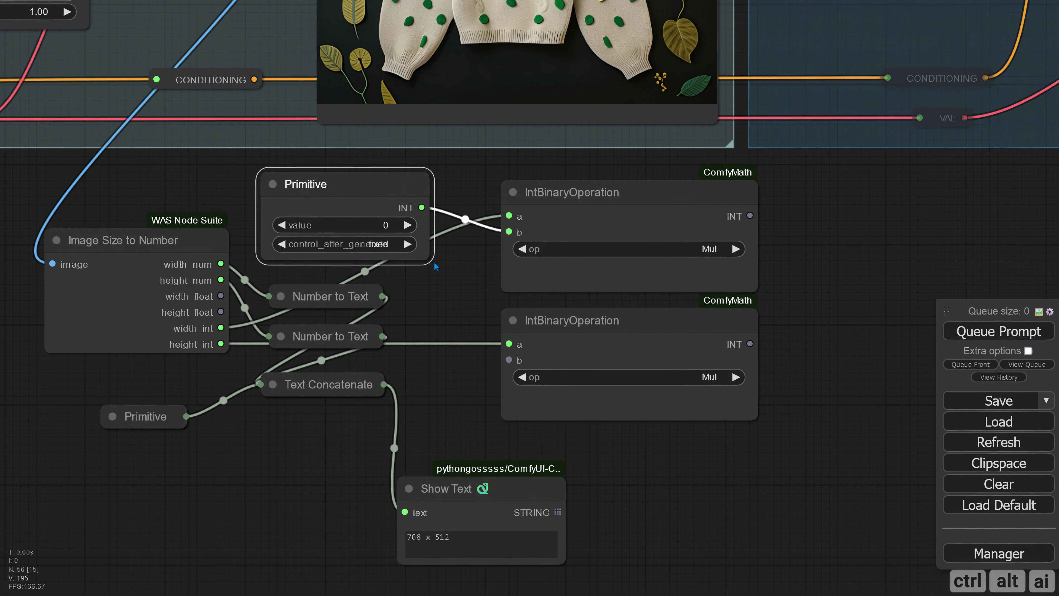
{"action": "left_click_drag", "start_coordinate": [430, 259], "coordinate": [461, 259]}
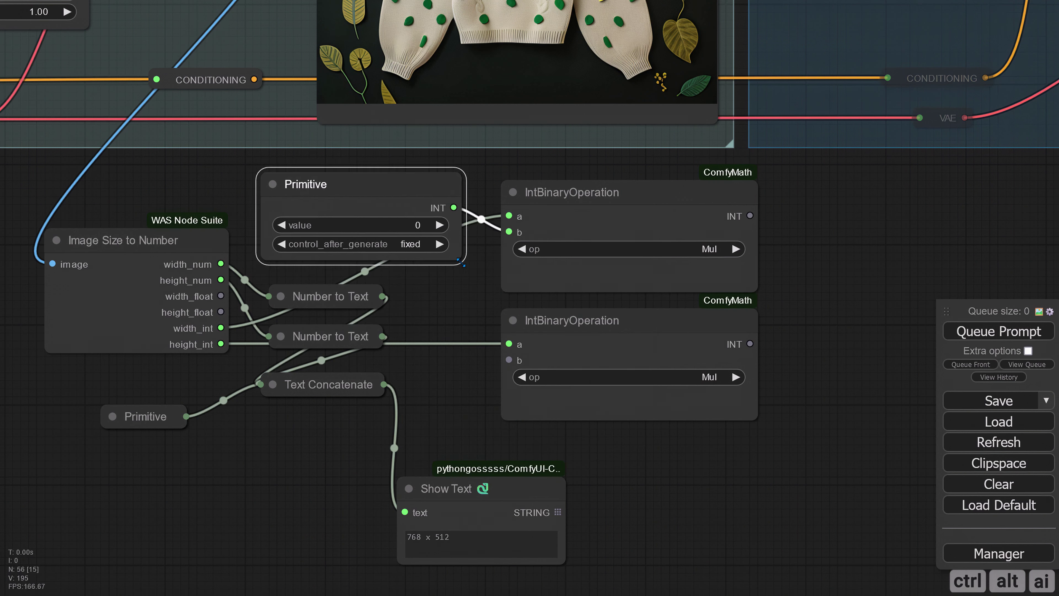
- Rename the new Primitive node's INT output to "Scale Factor"
{"action": "right_click", "coordinate": [455, 206]}
{"action": "left_click", "coordinate": [465, 220]}
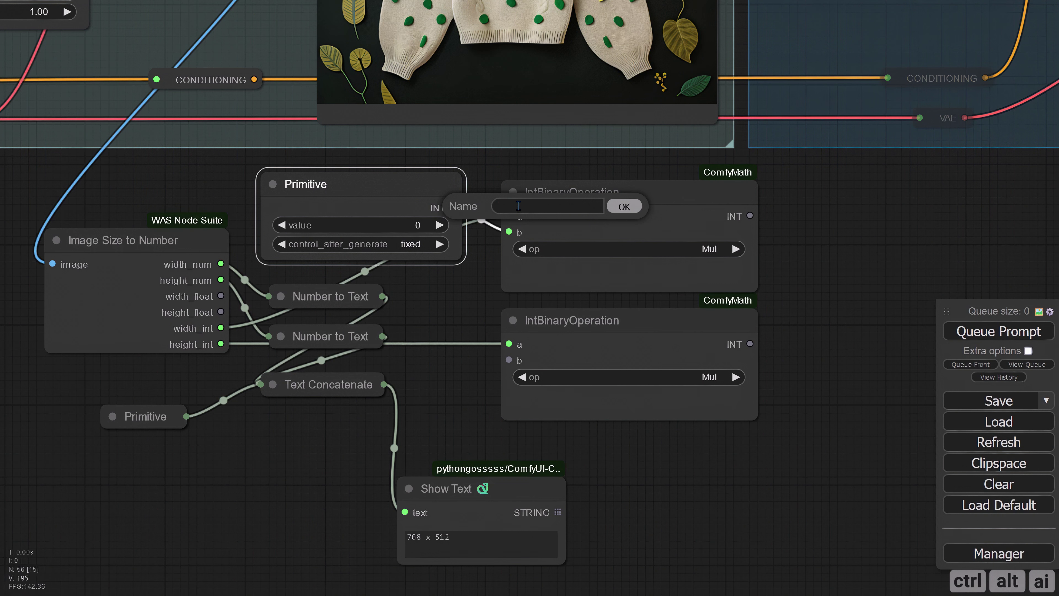
{"action": "type", "text": "Scale Factor"}
{"action": "key", "text": "Return"}
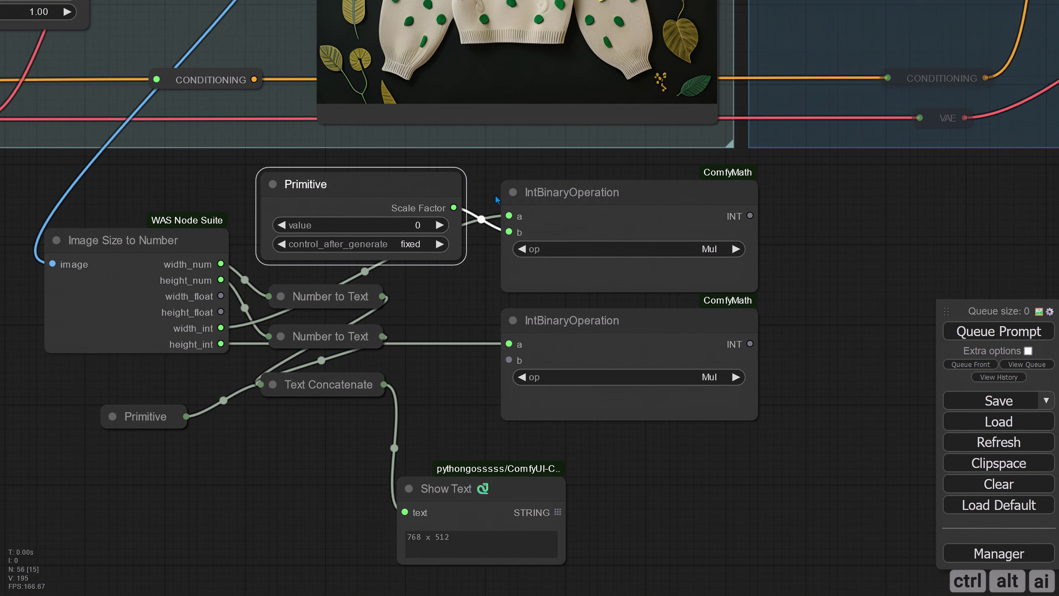
- Title the new Primitive node "Select Scale Factor" and colour it yellow
{"action": "right_click", "coordinate": [292, 184]}
{"action": "left_click", "coordinate": [317, 262]}
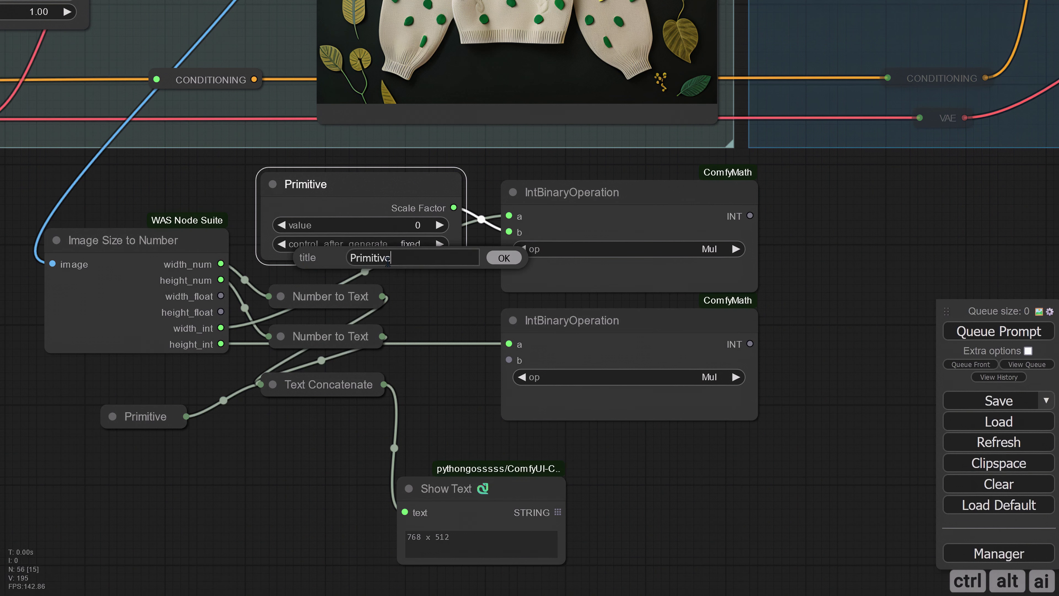
{"action": "left_click_drag", "start_coordinate": [392, 259], "coordinate": [299, 265]}
{"action": "type", "text": "Select Scale Factor"}
{"action": "key", "text": "Return"}
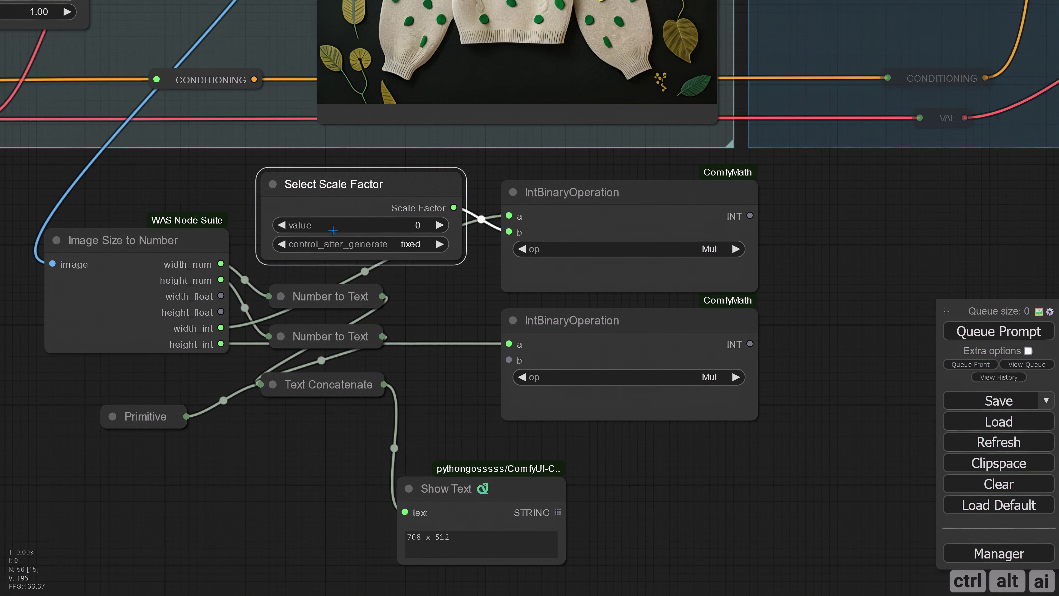
{"action": "right_click", "coordinate": [322, 196]}
{"action": "left_click", "coordinate": [333, 336]}
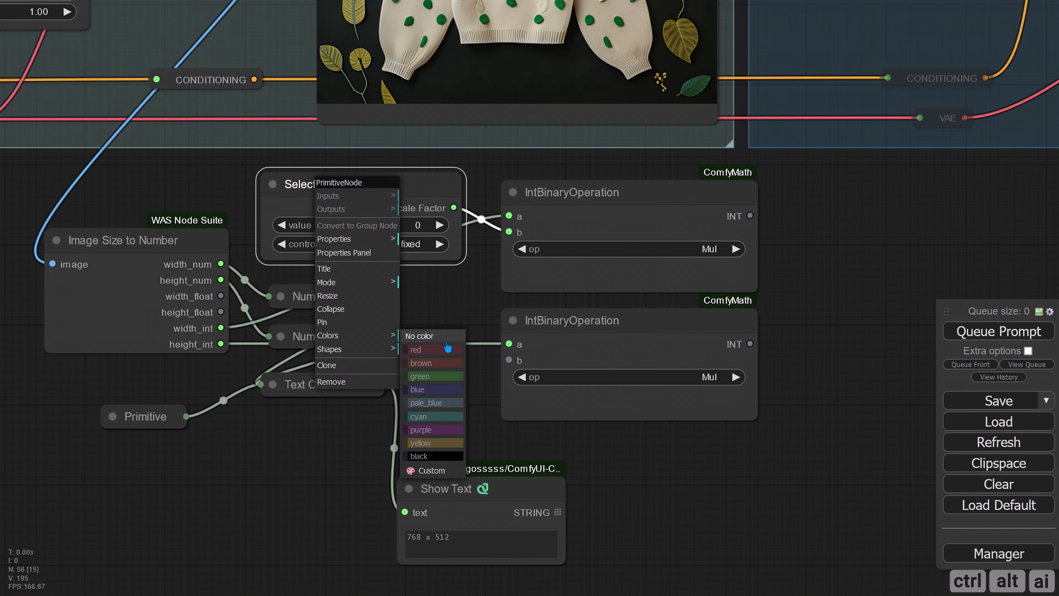
{"action": "left_click", "coordinate": [431, 444]}
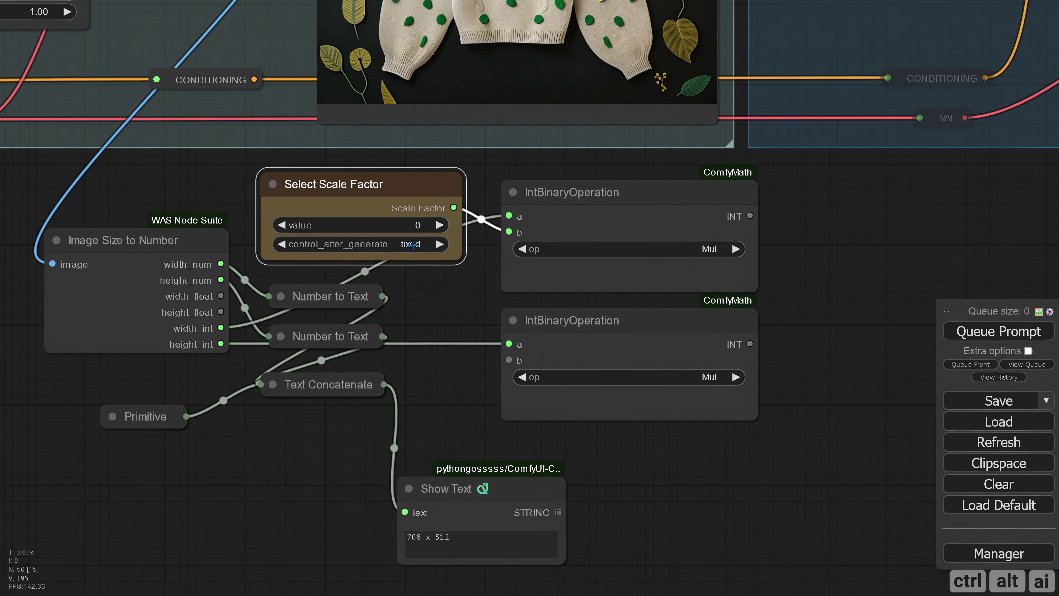
- Connect the Scale Factor output to input b of the lower IntBinaryOperation node as well
{"action": "left_click_drag", "start_coordinate": [437, 302], "coordinate": [386, 286]}
{"action": "left_click_drag", "start_coordinate": [402, 190], "coordinate": [457, 343]}
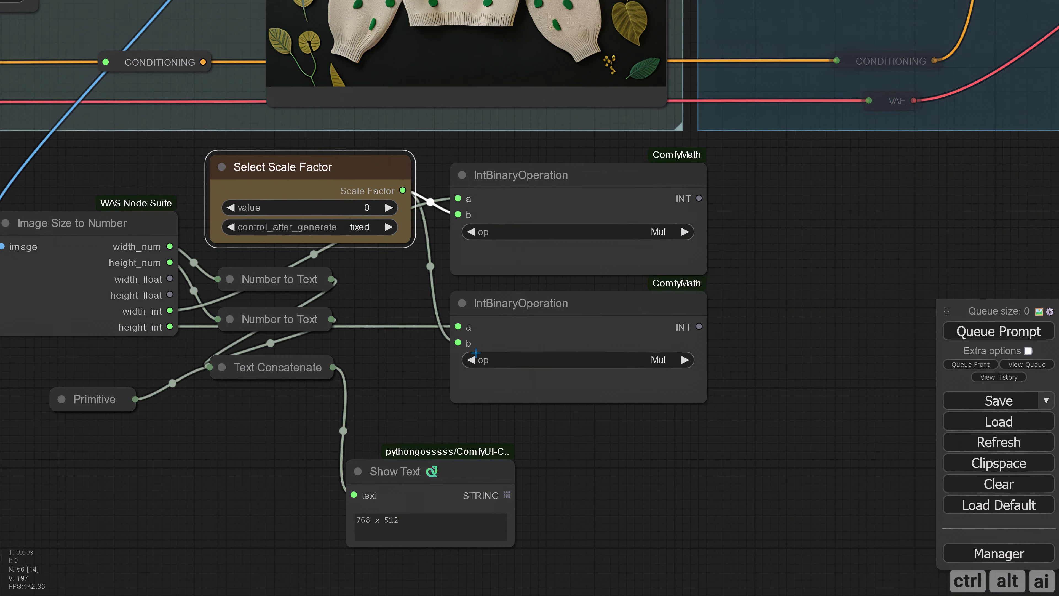
- Re-enable the disabled nodes in the Add Details group
{"action": "left_click_drag", "start_coordinate": [764, 247], "coordinate": [594, 346]}
{"action": "scroll", "coordinate": [627, 329], "scroll_direction": "down", "scroll_amount": 2}
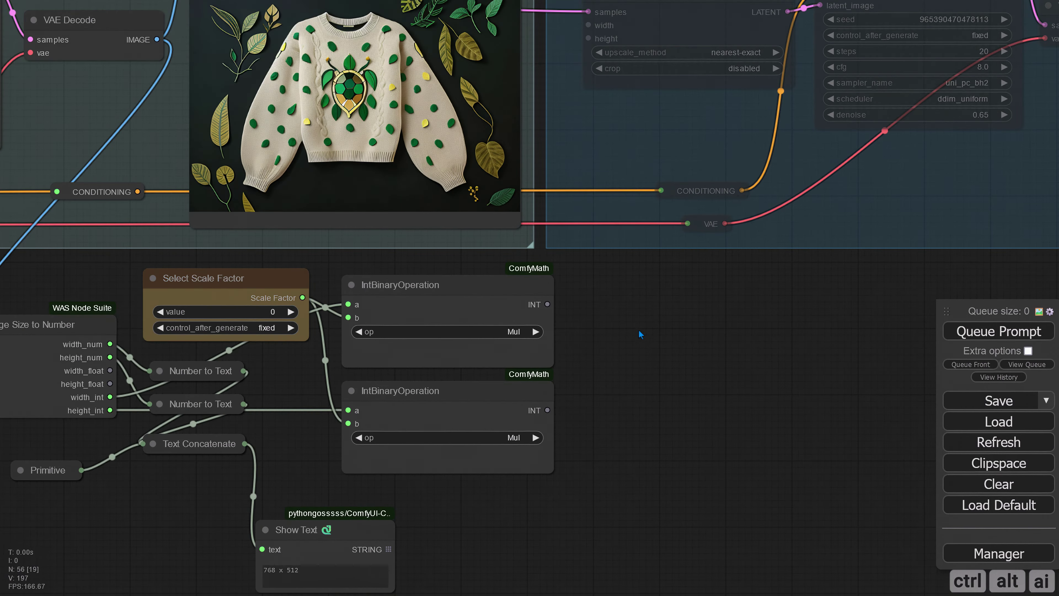
{"action": "left_click_drag", "start_coordinate": [663, 315], "coordinate": [466, 422]}
{"action": "right_click", "coordinate": [551, 223]}
{"action": "left_click", "coordinate": [593, 307]}
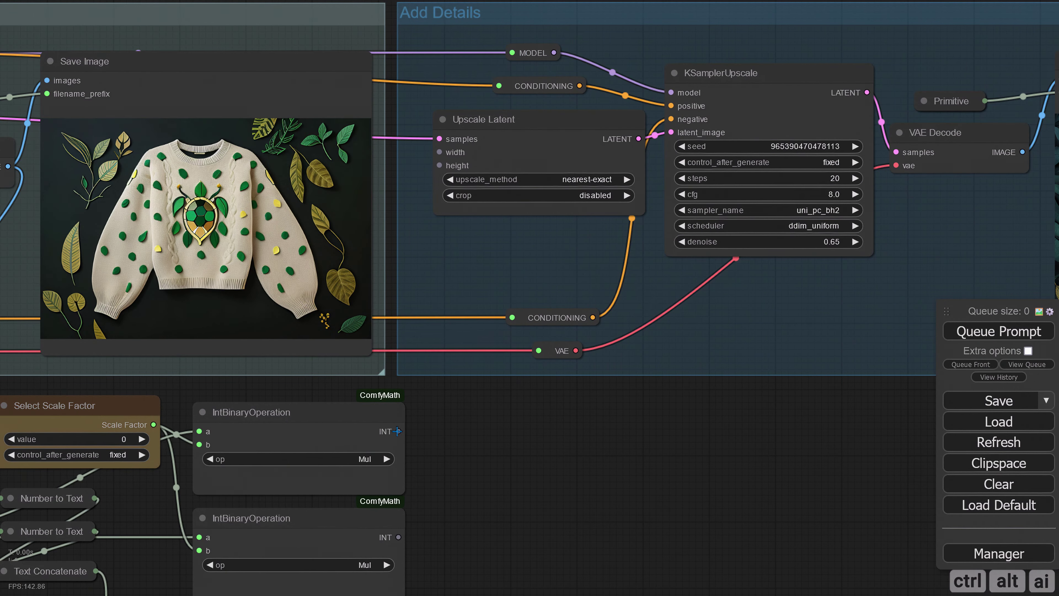
- Connect the two IntBinaryOperation outputs to the width and height inputs of the Upscale Latent node
{"action": "left_click_drag", "start_coordinate": [398, 431], "coordinate": [439, 152]}
{"action": "scroll", "coordinate": [422, 452], "scroll_direction": "down", "scroll_amount": 2}
{"action": "left_click_drag", "start_coordinate": [396, 498], "coordinate": [449, 129]}
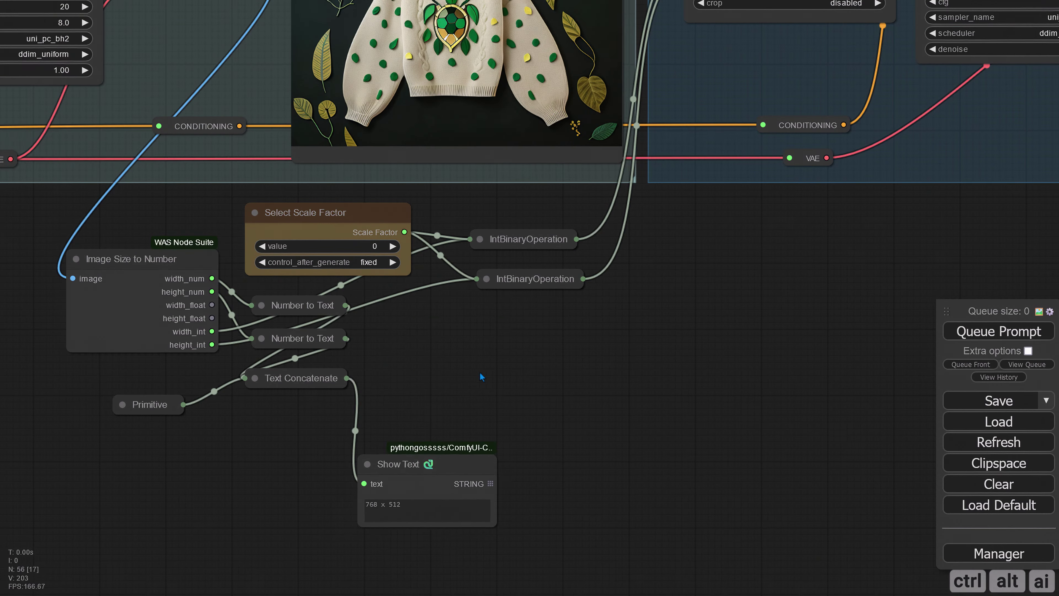
- Move Show Text beside Text Concatenate, then create a group around all the size and scale factor nodes
{"action": "left_click_drag", "start_coordinate": [421, 463], "coordinate": [441, 377]}
{"action": "left_click_drag", "start_coordinate": [54, 451], "coordinate": [592, 226]}
{"action": "left_click_drag", "start_coordinate": [419, 233], "coordinate": [422, 310]}
{"action": "right_click", "coordinate": [276, 242]}
{"action": "left_click", "coordinate": [313, 304]}
{"action": "left_click_drag", "start_coordinate": [303, 280], "coordinate": [266, 223]}
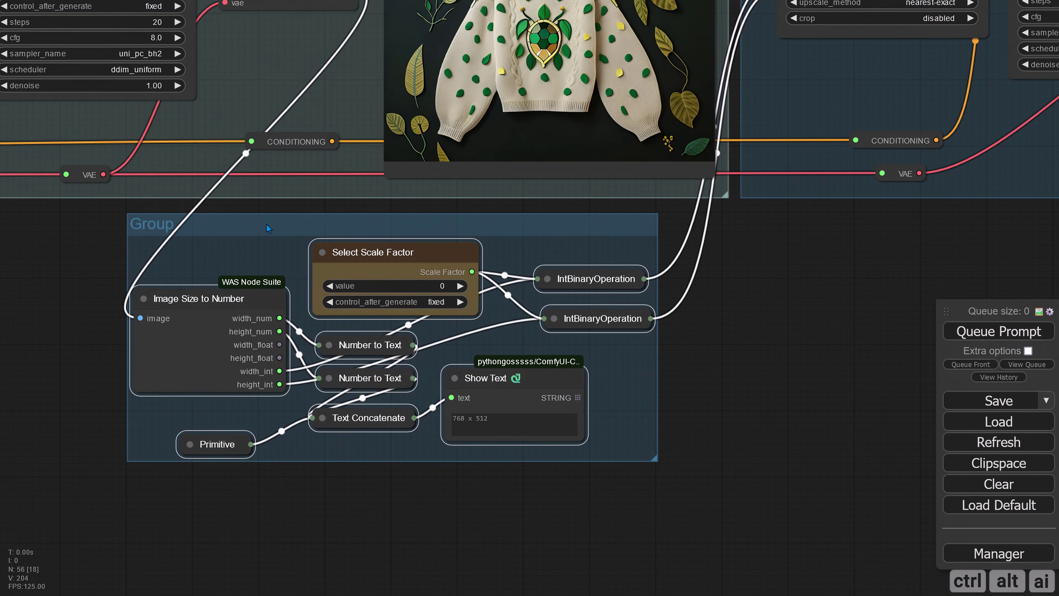
- Enlarge the new group's frame and shift its nodes inward to leave space around them
{"action": "left_click_drag", "start_coordinate": [654, 458], "coordinate": [729, 497]}
{"action": "left_click_drag", "start_coordinate": [267, 302], "coordinate": [313, 318]}
{"action": "left_click", "coordinate": [313, 318], "text": "ctrl"}
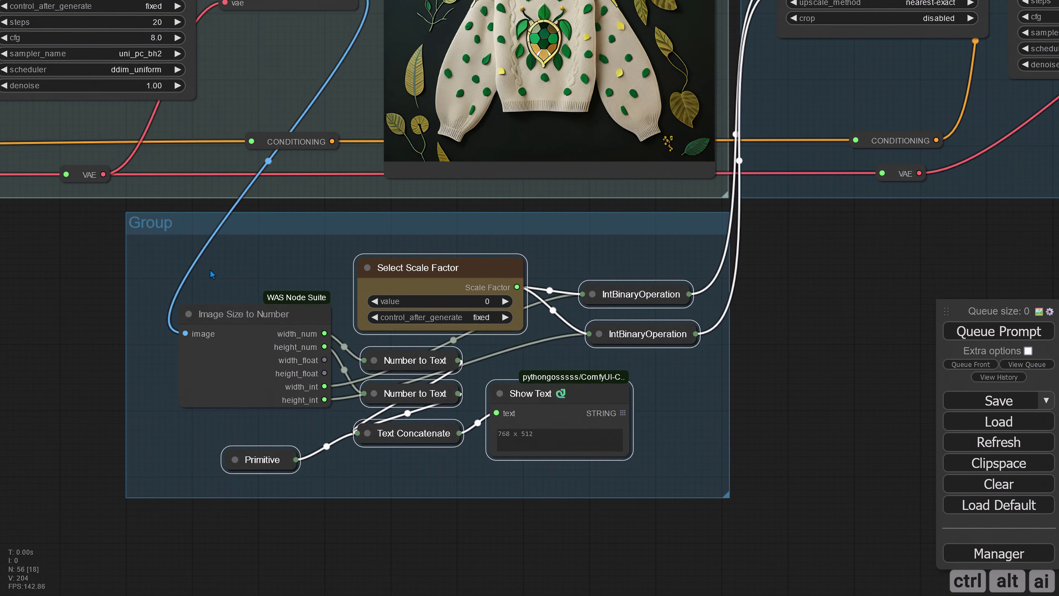
{"action": "left_click", "coordinate": [199, 250]}
- Title the new group "Upscale Factor" and colour it purple
{"action": "right_click", "coordinate": [137, 214]}
{"action": "left_click", "coordinate": [187, 442]}
{"action": "left_click", "coordinate": [258, 443]}
{"action": "left_click_drag", "start_coordinate": [341, 450], "coordinate": [304, 501]}
{"action": "type", "text": "Upscale Factor"}
{"action": "key", "text": "Return"}
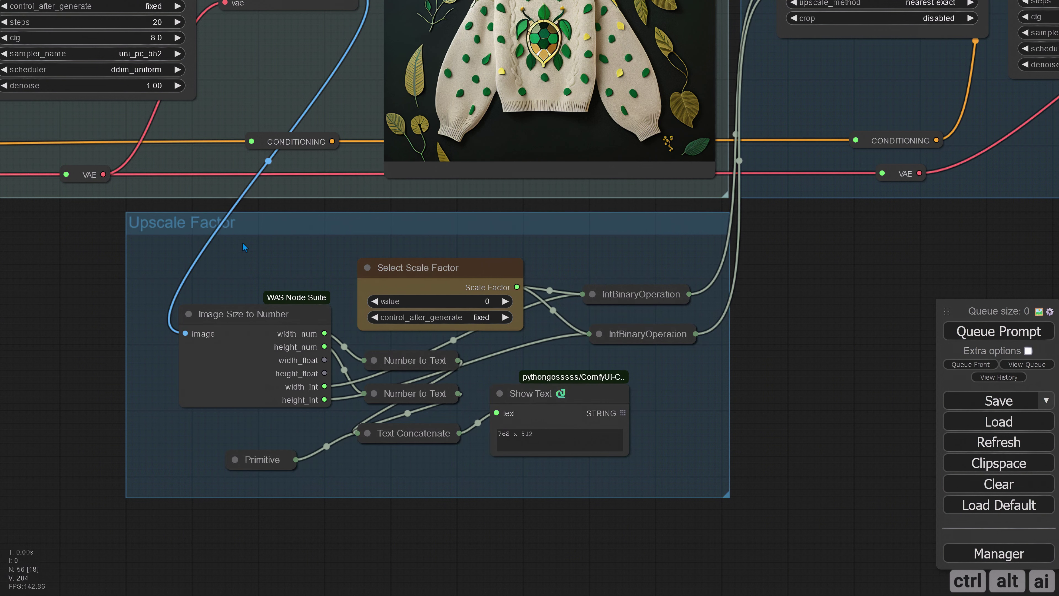
{"action": "right_click", "coordinate": [251, 233]}
{"action": "left_click", "coordinate": [262, 459]}
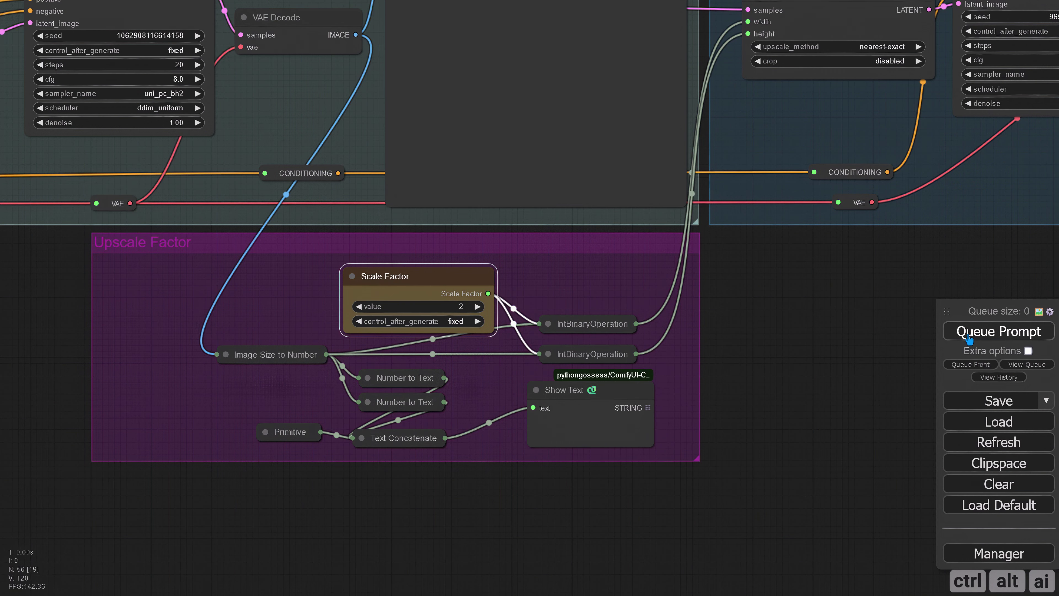
- Look over the whole workflow layout, then examine the node settings in the Add Details group
{"action": "scroll", "coordinate": [488, 352], "scroll_direction": "down", "scroll_amount": 15}
{"action": "scroll", "coordinate": [483, 317], "scroll_direction": "up", "scroll_amount": 10}
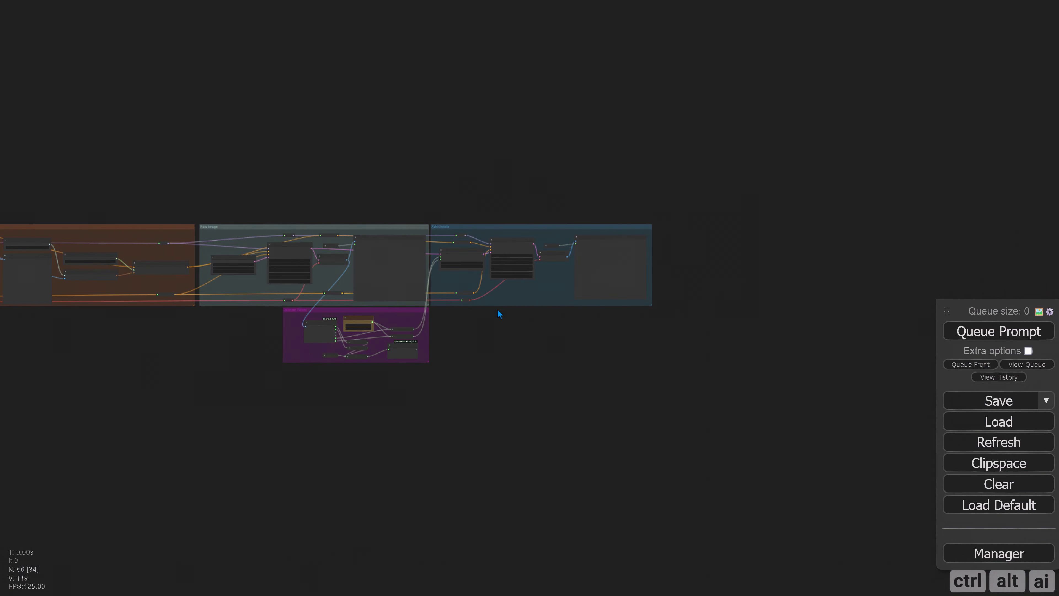
{"action": "scroll", "coordinate": [473, 318], "scroll_direction": "up", "scroll_amount": 6}
{"action": "left_click_drag", "start_coordinate": [490, 334], "coordinate": [364, 513]}
{"action": "scroll", "coordinate": [474, 477], "scroll_direction": "up", "scroll_amount": 1}
{"action": "left_click_drag", "start_coordinate": [430, 460], "coordinate": [632, 466]}
{"action": "scroll", "coordinate": [629, 465], "scroll_direction": "down", "scroll_amount": 5}
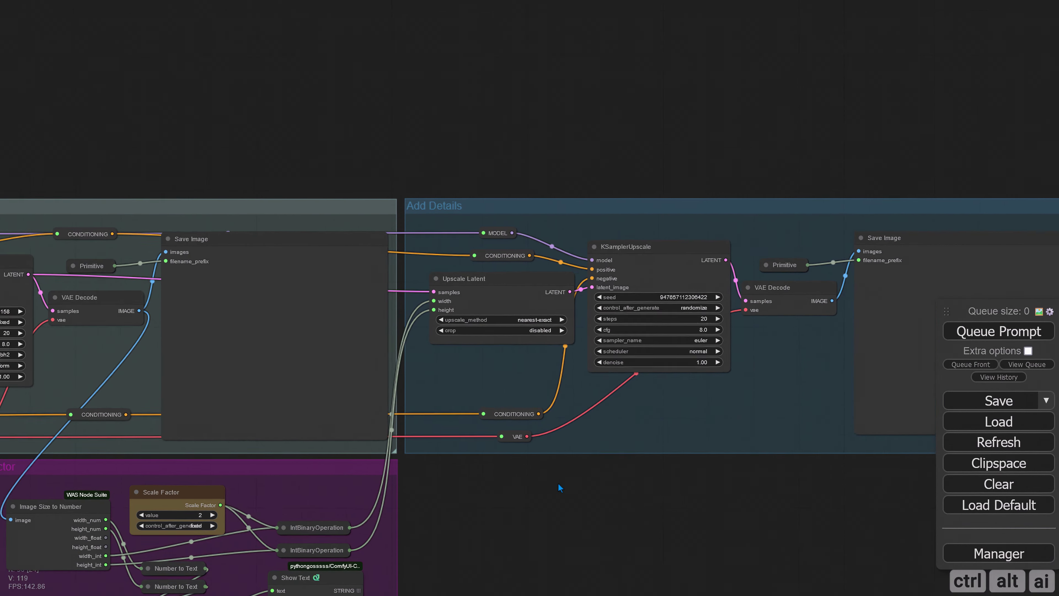
{"action": "left_click_drag", "start_coordinate": [560, 482], "coordinate": [688, 458]}
- In the KSamplerUpscale node, set sampler_name to uni_pc_bh2 and scheduler to ddim_uniform
{"action": "scroll", "coordinate": [676, 459], "scroll_direction": "up", "scroll_amount": 1}
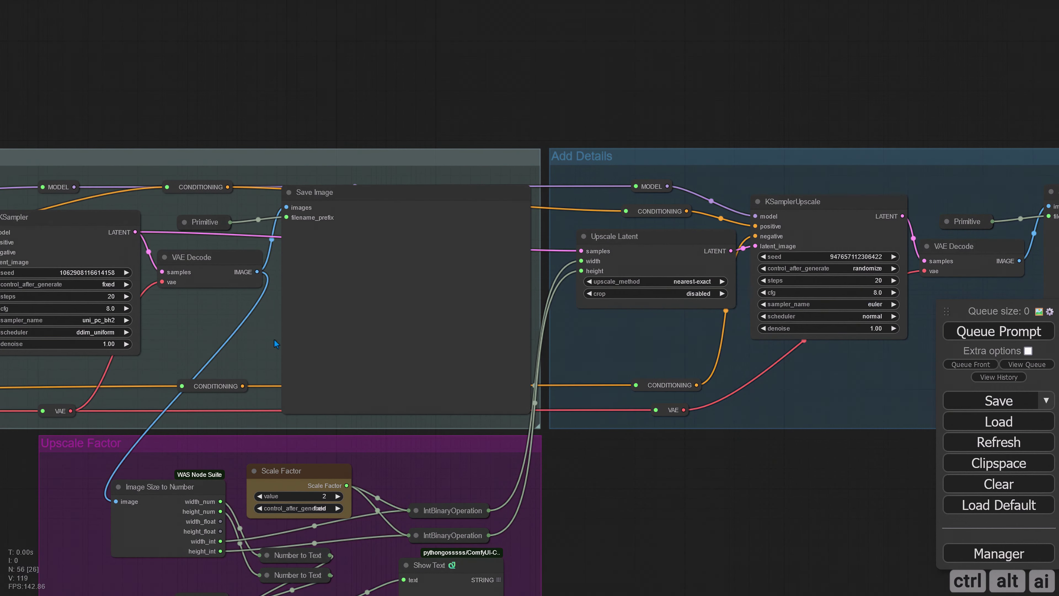
{"action": "left_click", "coordinate": [874, 304]}
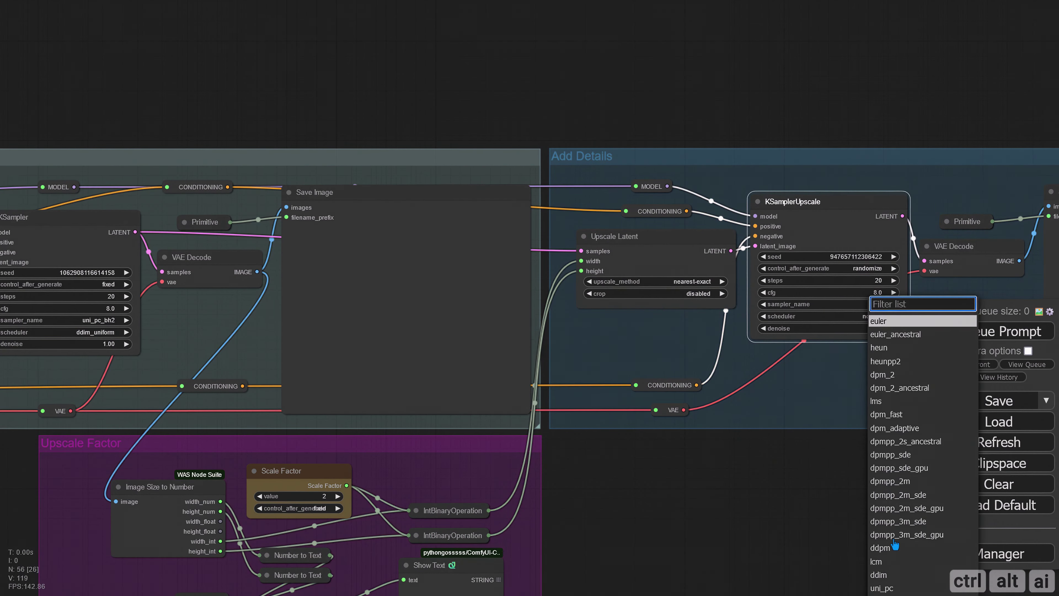
{"action": "scroll", "coordinate": [898, 536], "scroll_direction": "down", "scroll_amount": 2}
{"action": "scroll", "coordinate": [897, 536], "scroll_direction": "down", "scroll_amount": 2}
{"action": "left_click", "coordinate": [899, 562]}
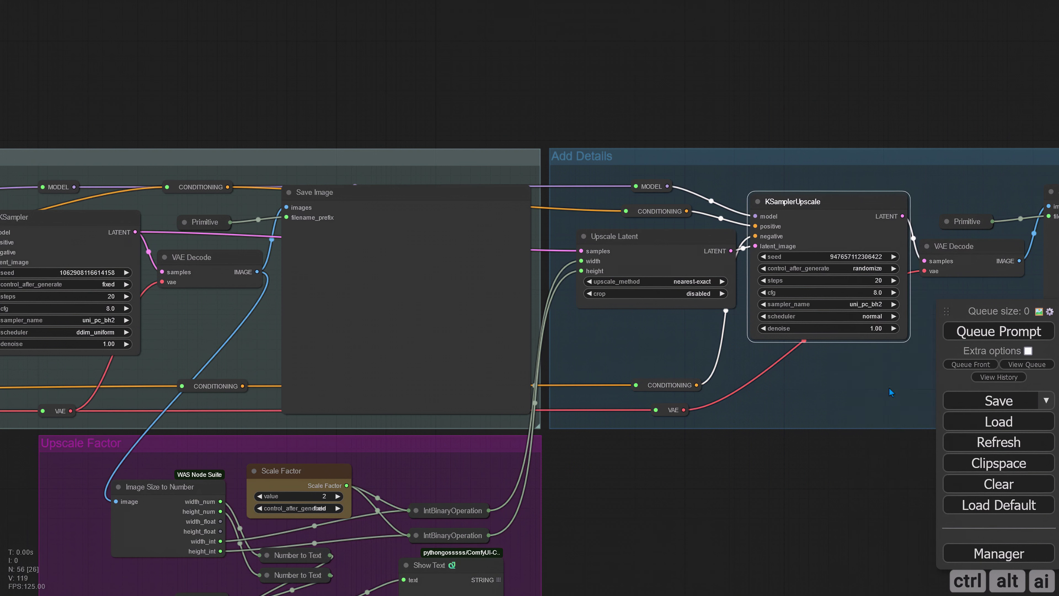
{"action": "left_click", "coordinate": [870, 316]}
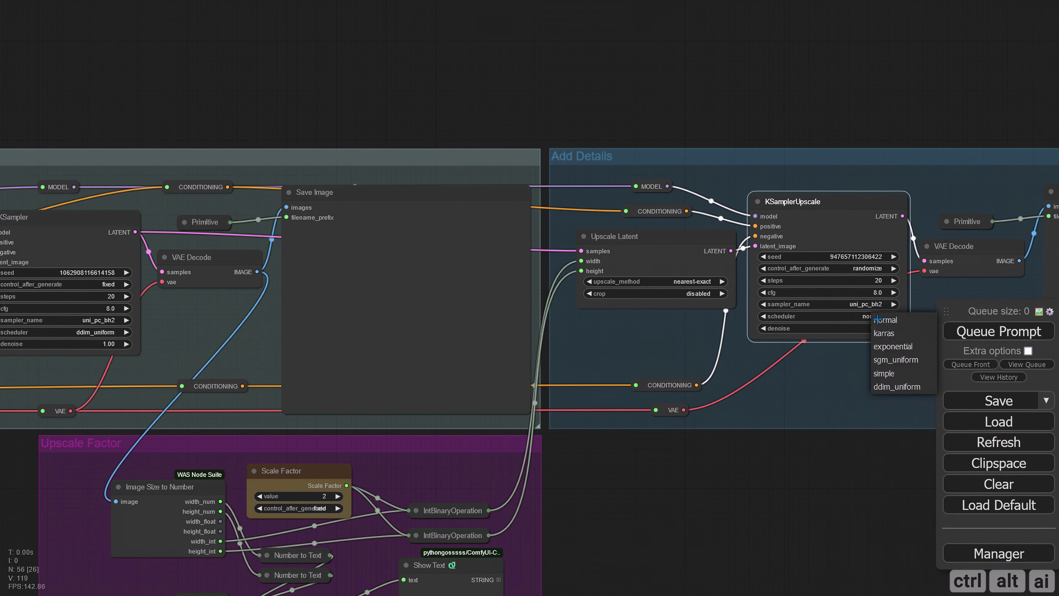
{"action": "left_click", "coordinate": [889, 387]}
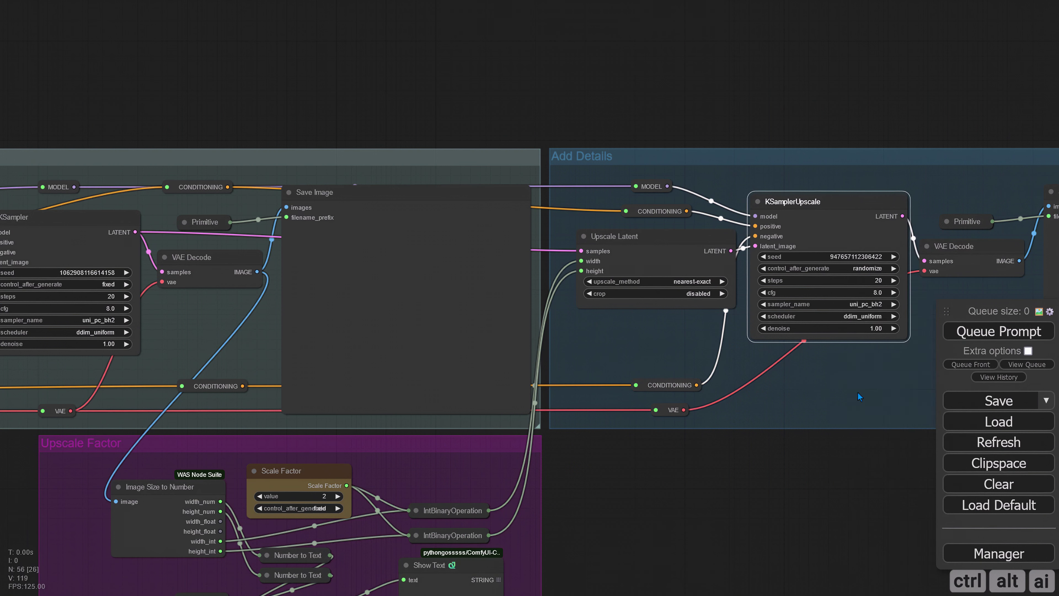
{"action": "left_click", "coordinate": [876, 329]}
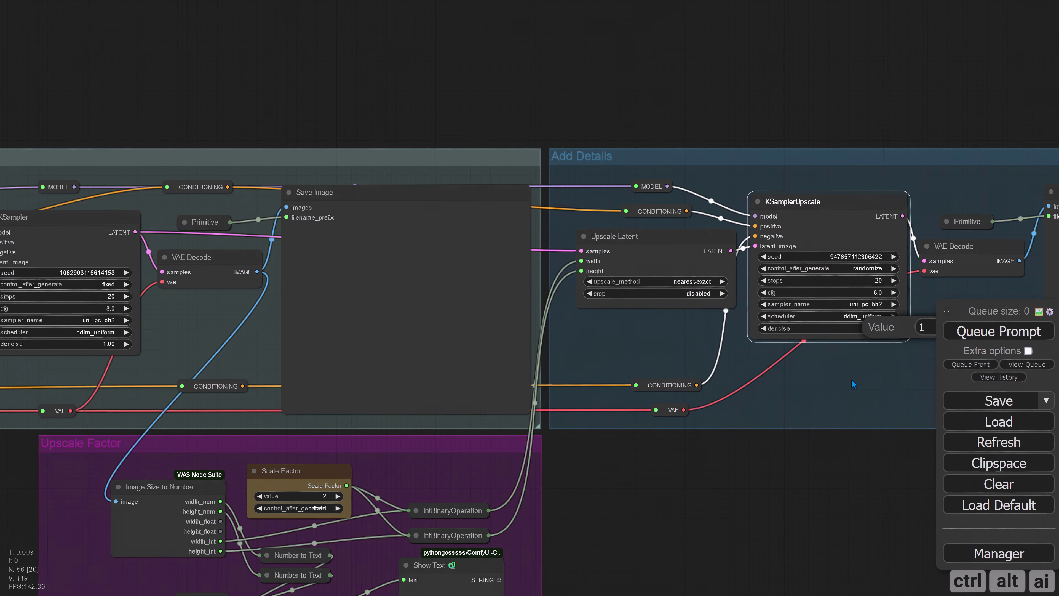
{"action": "left_click_drag", "start_coordinate": [811, 500], "coordinate": [729, 483]}
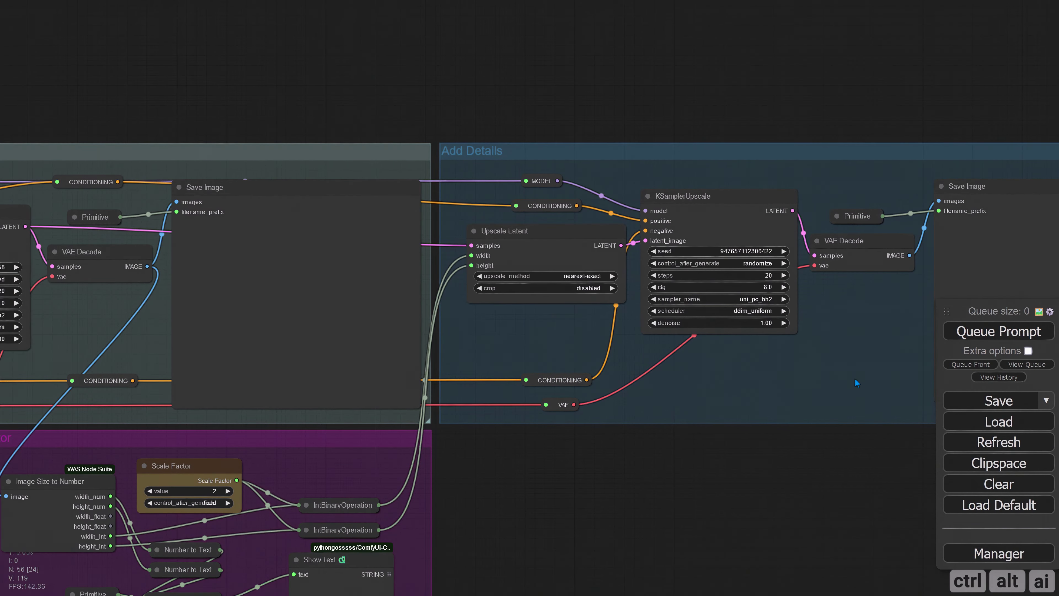
- Set the KSamplerUpscale node's denoise to 0.3
{"action": "left_click_drag", "start_coordinate": [705, 505], "coordinate": [484, 482]}
{"action": "scroll", "coordinate": [507, 324], "scroll_direction": "up", "scroll_amount": 4}
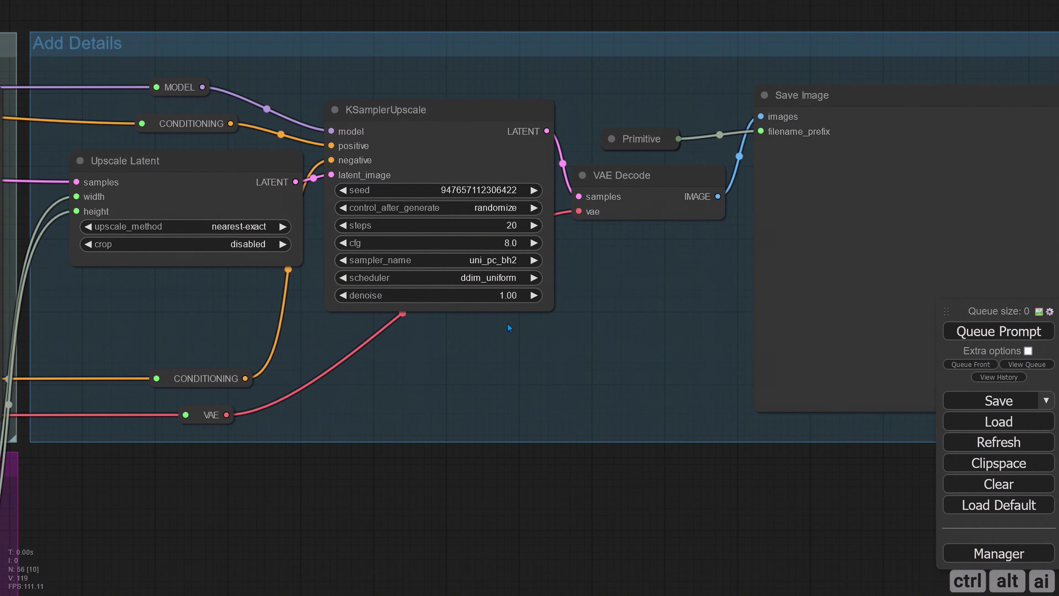
{"action": "left_click", "coordinate": [507, 295]}
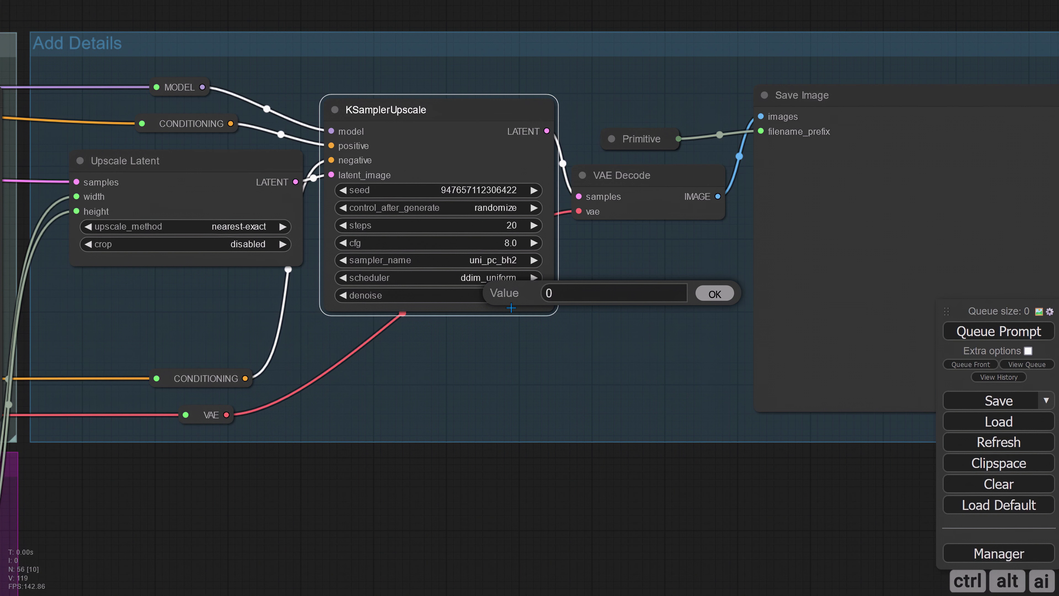
{"action": "type", "text": "0.4"}
{"action": "key", "text": "BackSpace"}
{"action": "type", "text": "3"}
{"action": "key", "text": "Return"}
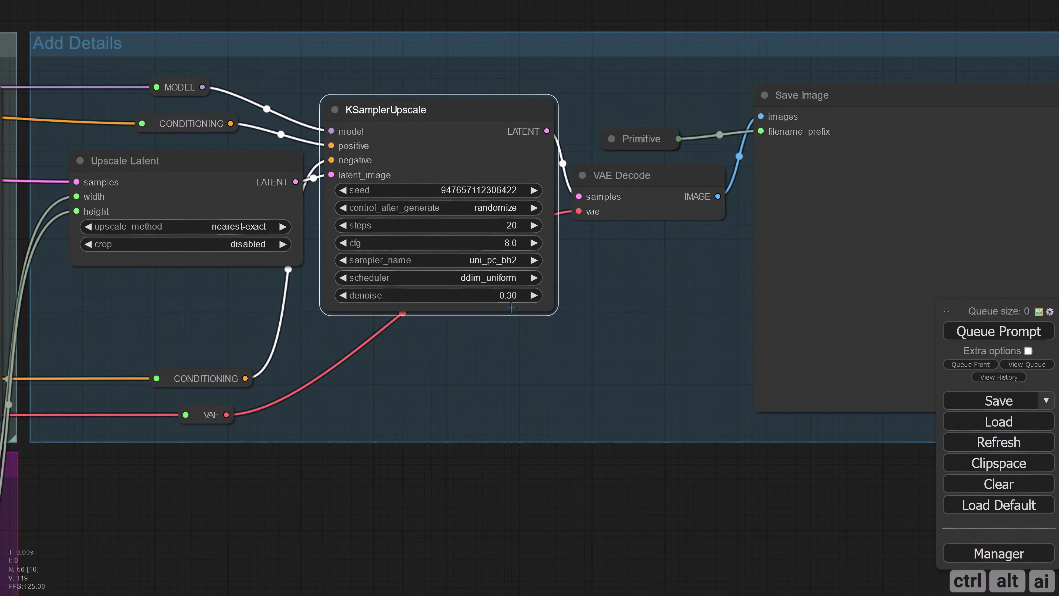
- Queue the prompt to run the whole workflow with the new upscale sampler settings
{"action": "scroll", "coordinate": [529, 336], "scroll_direction": "down", "scroll_amount": 5}
{"action": "left_click_drag", "start_coordinate": [393, 454], "coordinate": [575, 428]}
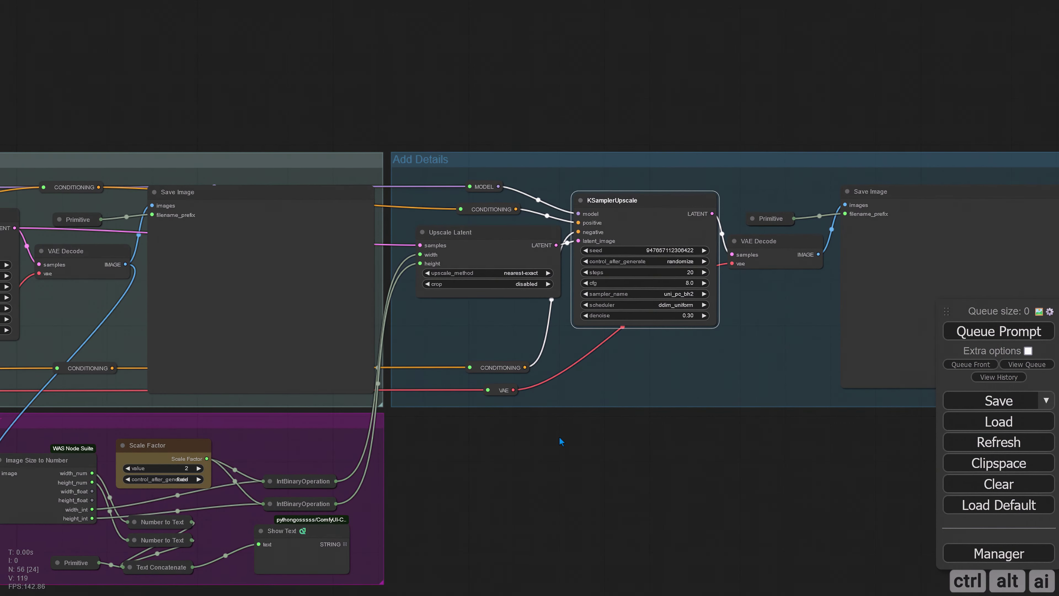
{"action": "scroll", "coordinate": [574, 441], "scroll_direction": "down", "scroll_amount": 11}
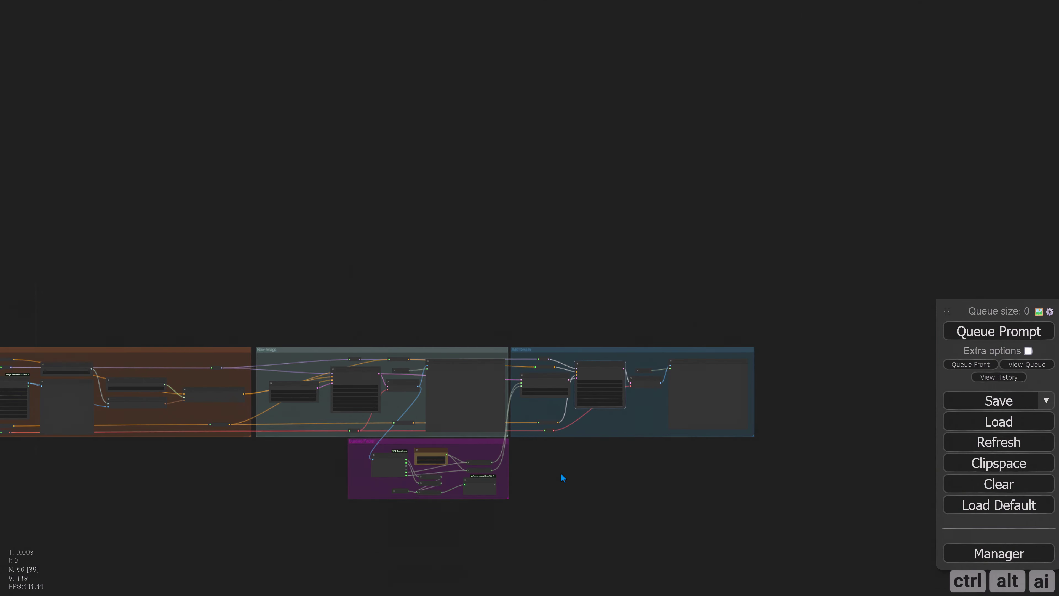
{"action": "left_click_drag", "start_coordinate": [561, 475], "coordinate": [746, 442]}
{"action": "scroll", "coordinate": [732, 450], "scroll_direction": "down", "scroll_amount": 4}
{"action": "left_click_drag", "start_coordinate": [518, 493], "coordinate": [568, 484]}
{"action": "left_click", "coordinate": [959, 336]}
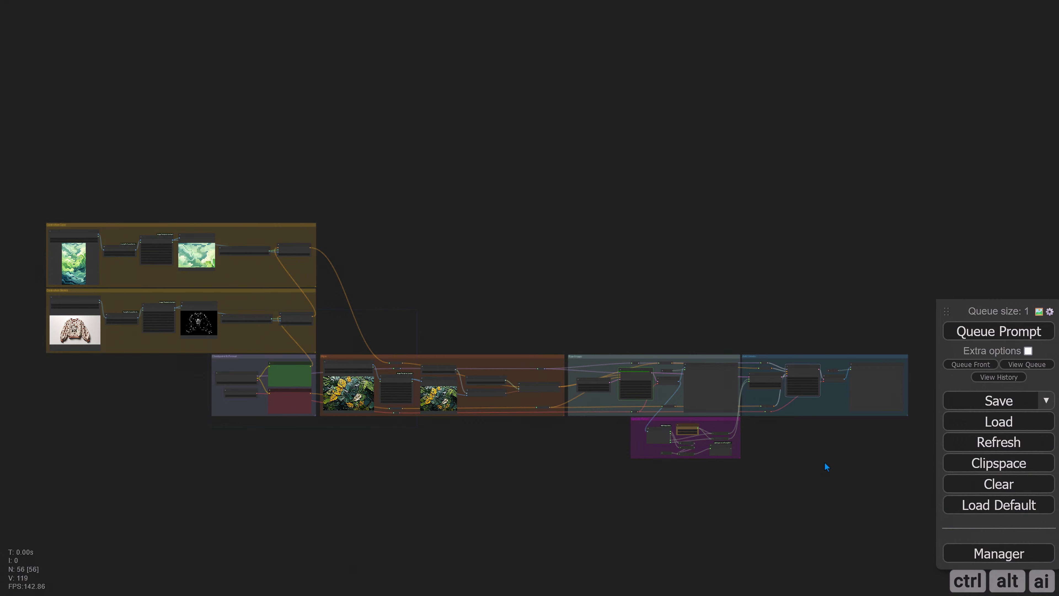
- Follow the run into the Add Details group and examine the upscaled sweater image in its Save Image node
{"action": "left_click_drag", "start_coordinate": [823, 461], "coordinate": [536, 428]}
{"action": "scroll", "coordinate": [529, 419], "scroll_direction": "up", "scroll_amount": 10}
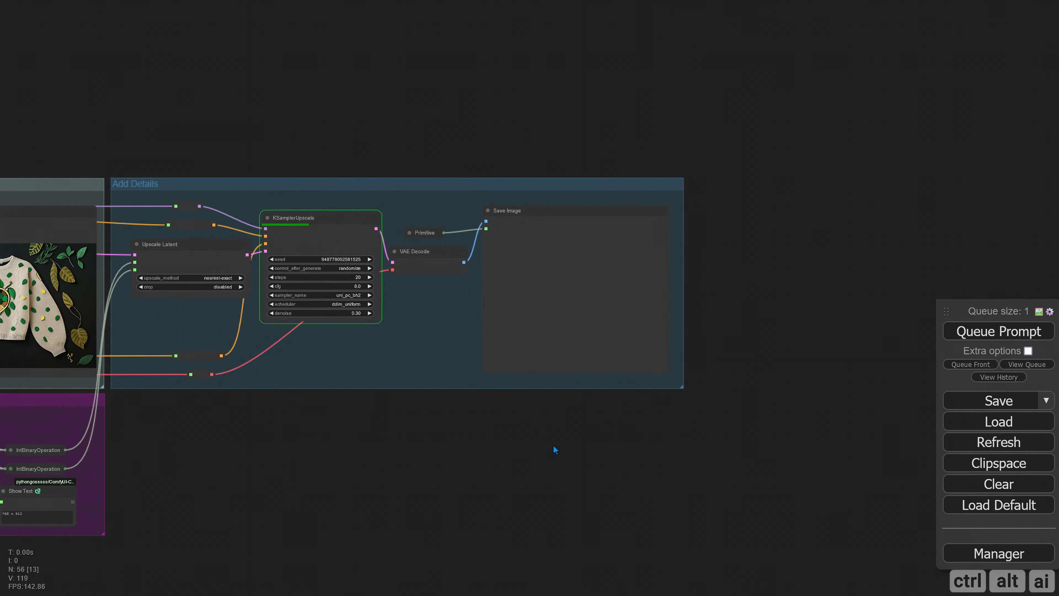
{"action": "left_click_drag", "start_coordinate": [503, 420], "coordinate": [604, 462]}
{"action": "scroll", "coordinate": [604, 461], "scroll_direction": "up", "scroll_amount": 1}
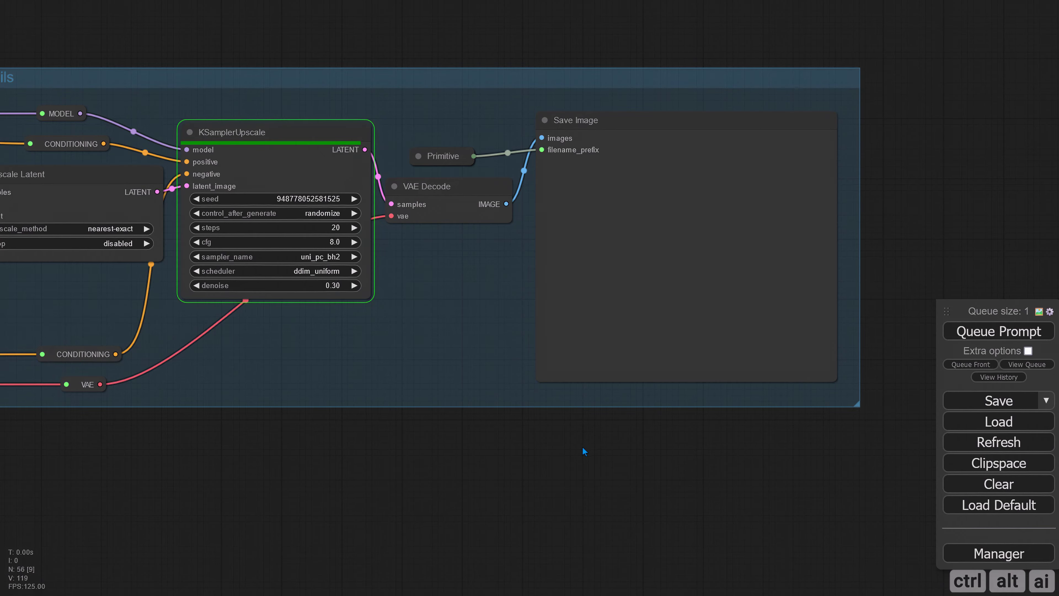
{"action": "left_click_drag", "start_coordinate": [581, 448], "coordinate": [483, 466]}
{"action": "scroll", "coordinate": [553, 322], "scroll_direction": "up", "scroll_amount": 5}
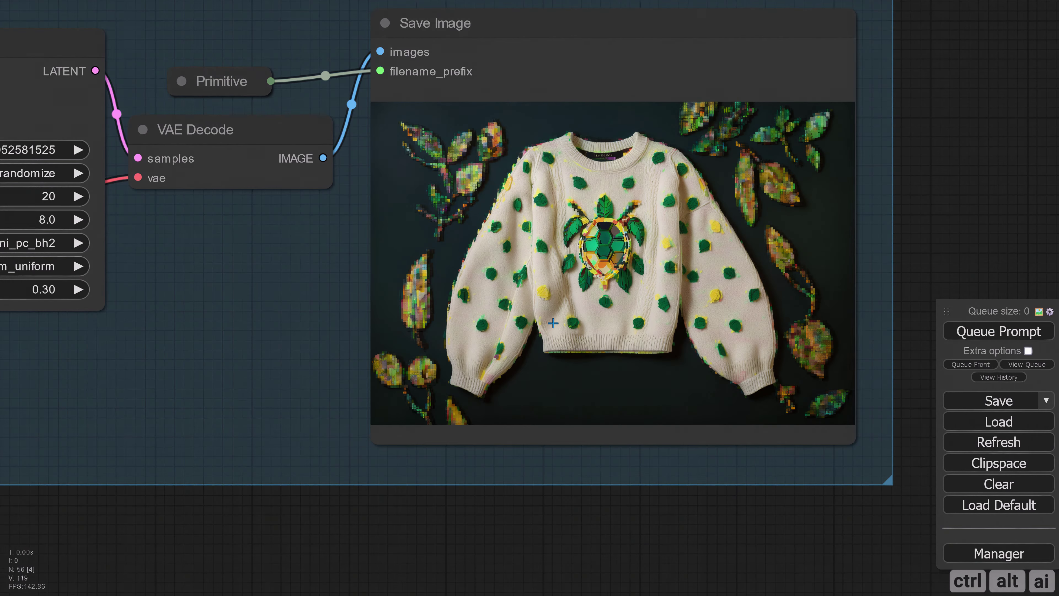
{"action": "scroll", "coordinate": [553, 322], "scroll_direction": "up", "scroll_amount": 3}
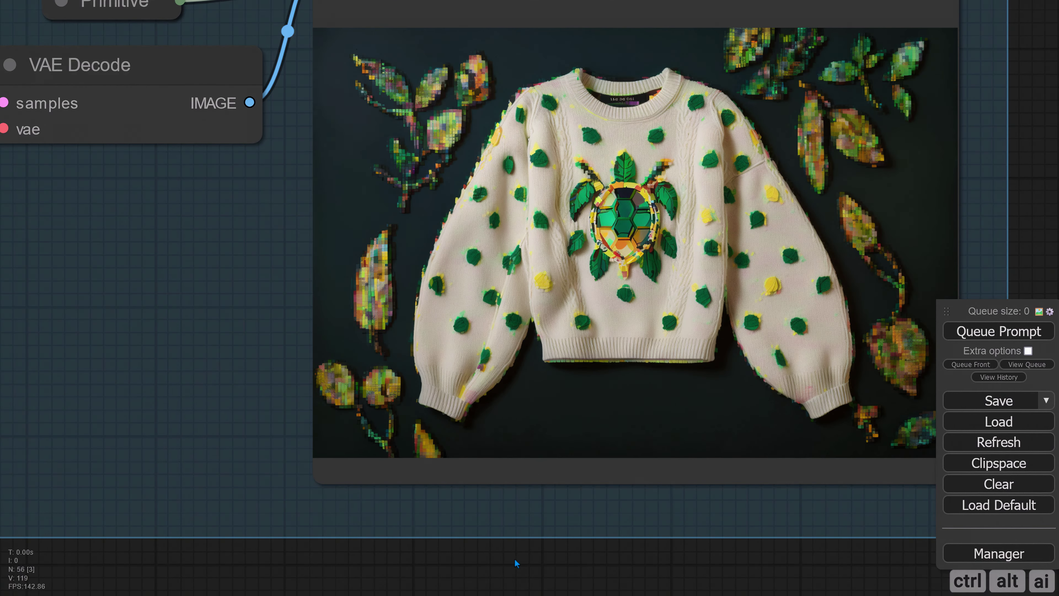
{"action": "scroll", "coordinate": [516, 557], "scroll_direction": "down", "scroll_amount": 3}
{"action": "left_click_drag", "start_coordinate": [448, 535], "coordinate": [717, 494]}
{"action": "scroll", "coordinate": [521, 504], "scroll_direction": "down", "scroll_amount": 5}
{"action": "left_click_drag", "start_coordinate": [288, 517], "coordinate": [678, 490]}
{"action": "right_click", "coordinate": [261, 310]}
{"action": "left_click", "coordinate": [267, 270]}
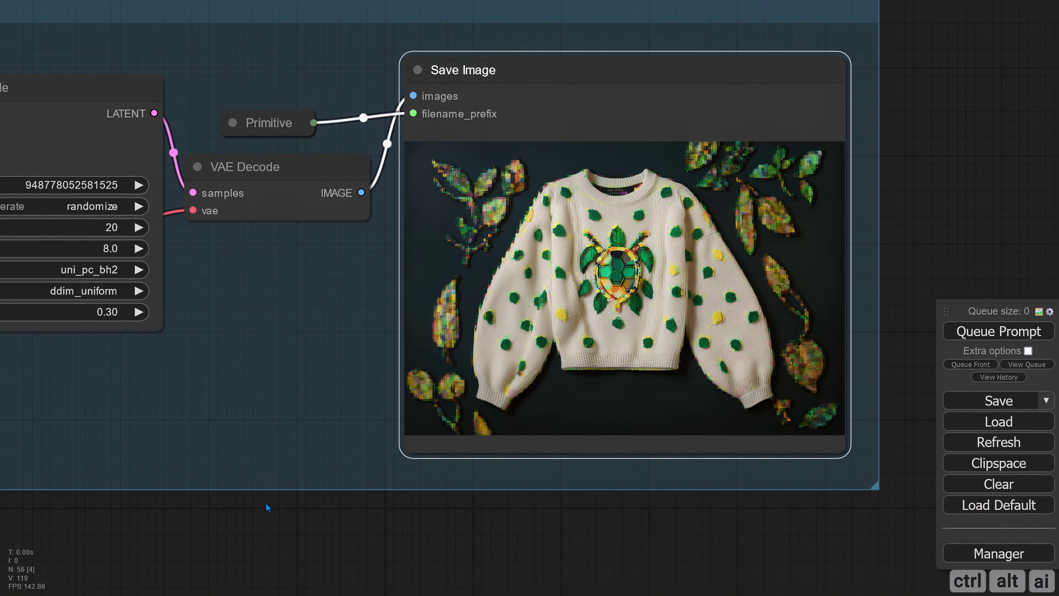
- Set the KSamplerUpscale denoise to 0.52 and queue the prompt again
{"action": "left_click_drag", "start_coordinate": [270, 513], "coordinate": [416, 528]}
{"action": "left_click", "coordinate": [250, 302]}
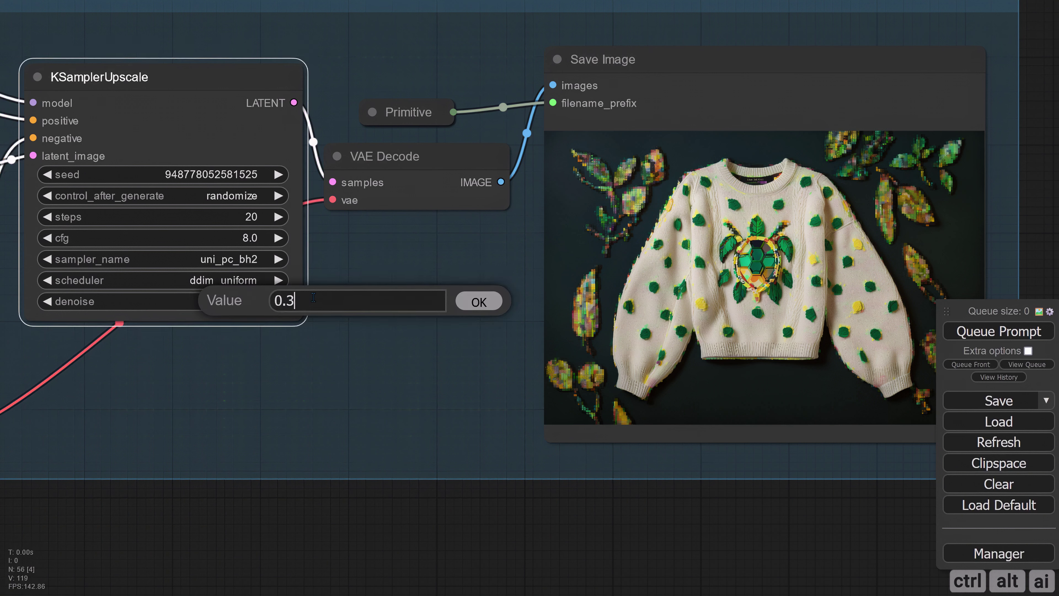
{"action": "double_click", "coordinate": [288, 300]}
{"action": "type", "text": "52"}
{"action": "key", "text": "Return"}
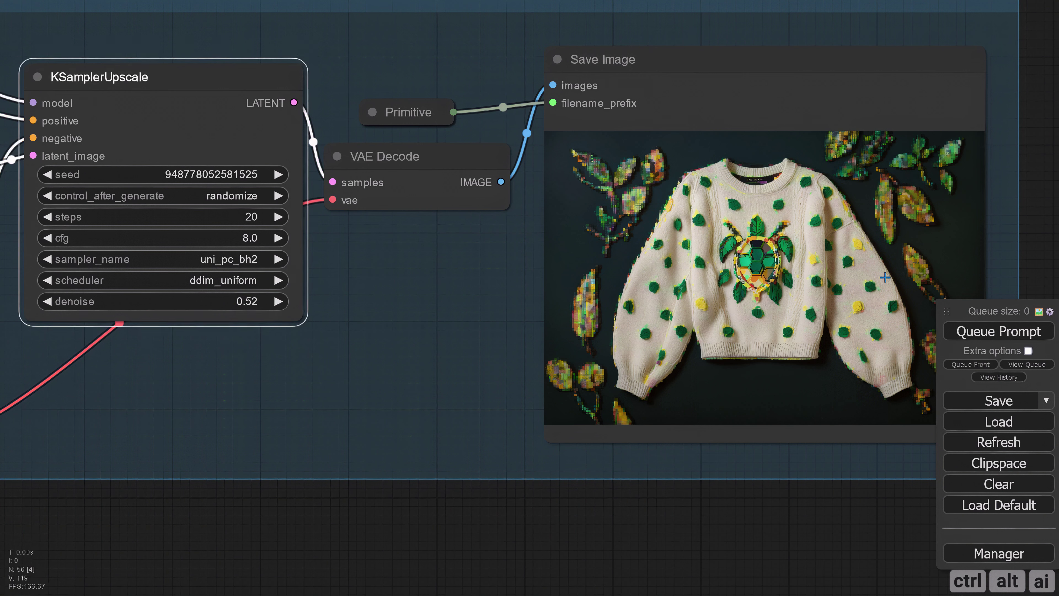
{"action": "left_click_drag", "start_coordinate": [705, 534], "coordinate": [580, 539]}
{"action": "left_click", "coordinate": [978, 337]}
{"action": "left_click_drag", "start_coordinate": [286, 450], "coordinate": [404, 450]}
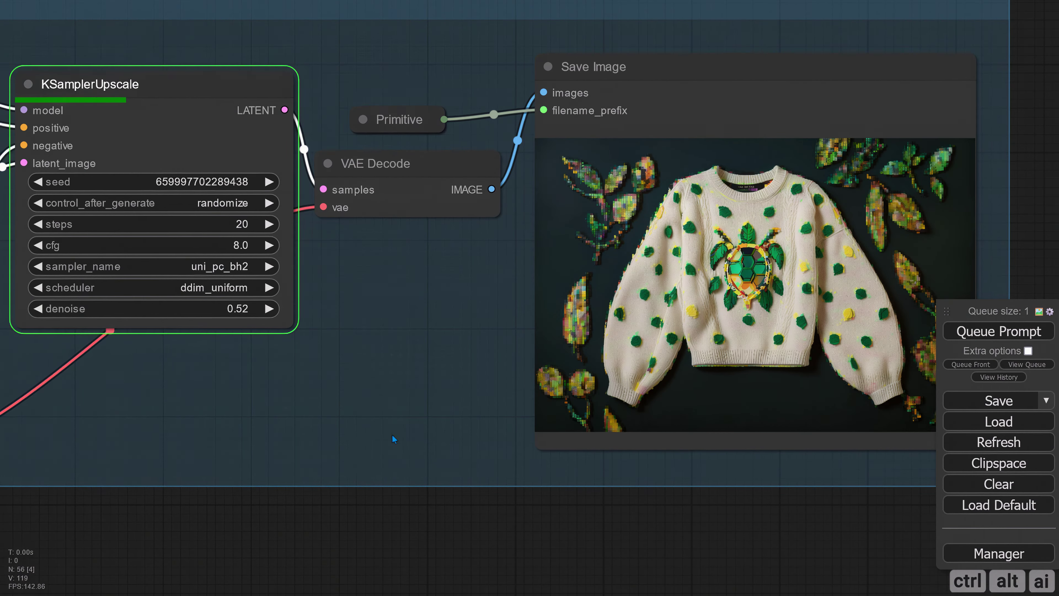
- Open the regenerated sweater image from the Add Details group's Save Image node to inspect its details
{"action": "scroll", "coordinate": [404, 449], "scroll_direction": "down", "scroll_amount": 1}
{"action": "scroll", "coordinate": [503, 512], "scroll_direction": "right", "scroll_amount": 2}
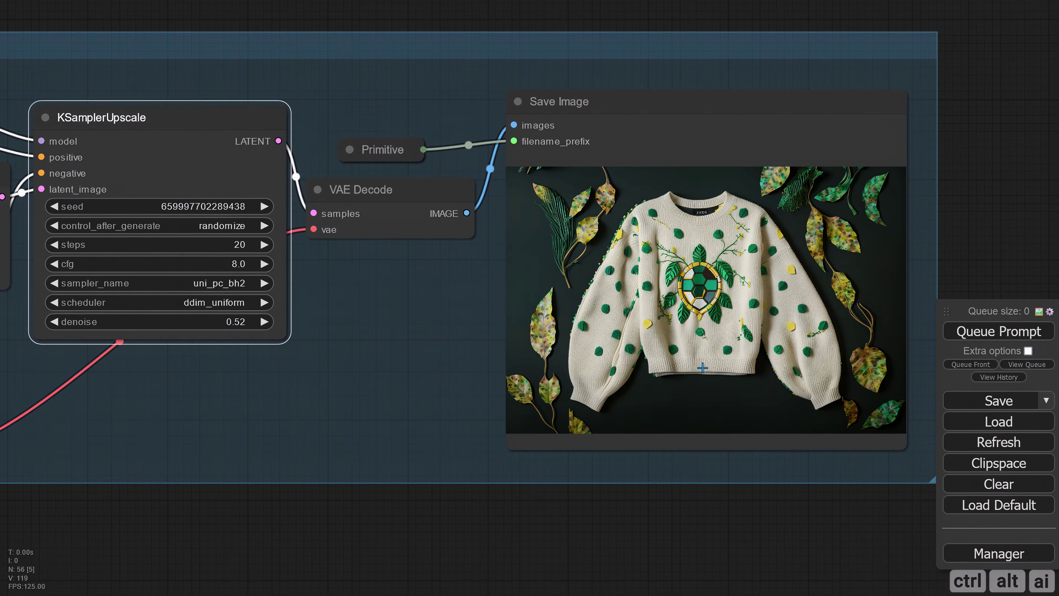
{"action": "scroll", "coordinate": [718, 312], "scroll_direction": "up", "scroll_amount": 6}
{"action": "right_click", "coordinate": [687, 237]}
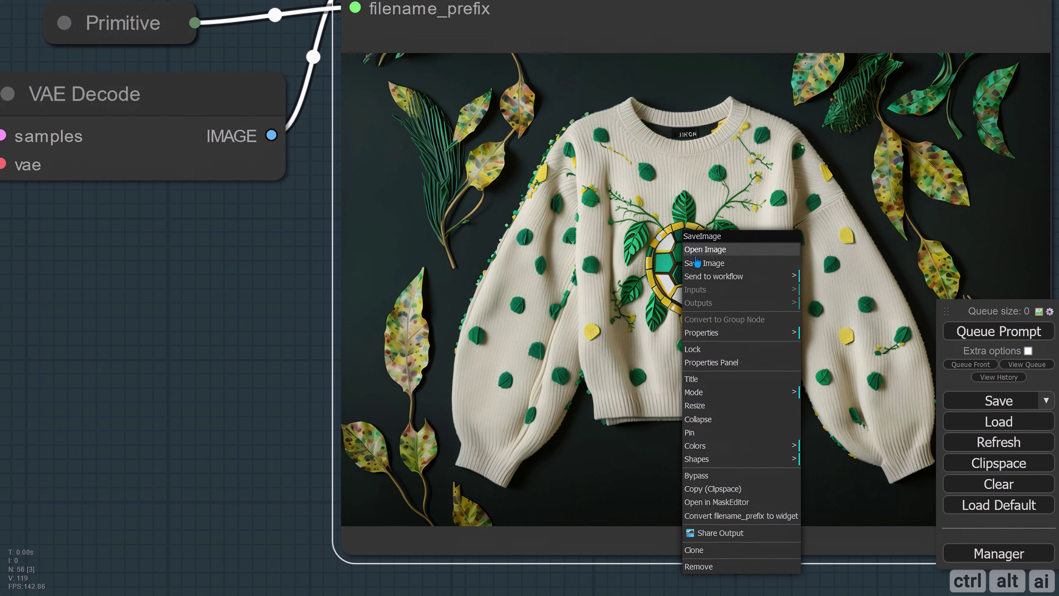
{"action": "left_click", "coordinate": [703, 251]}
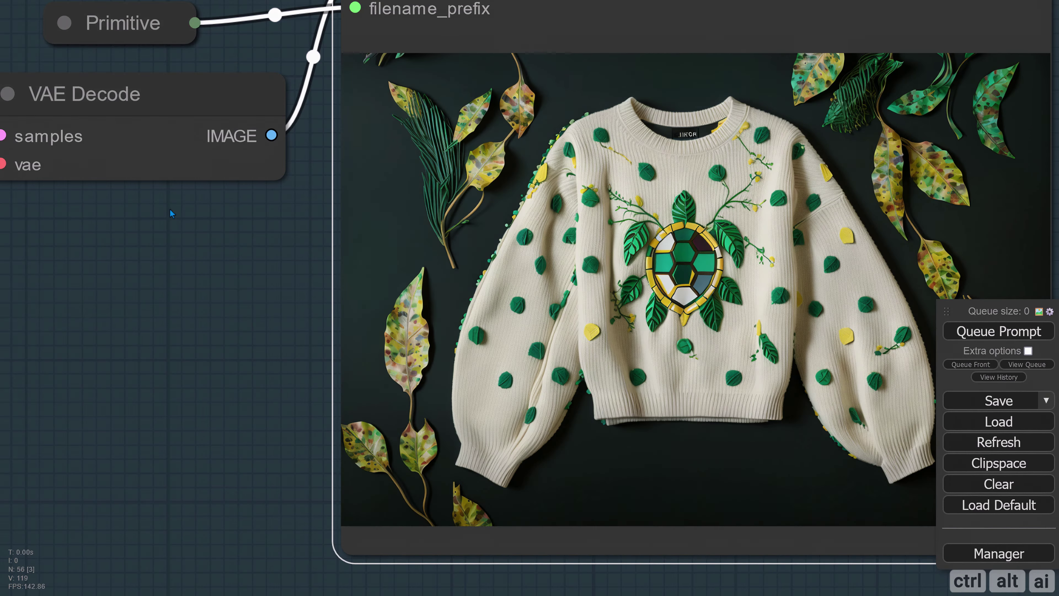
- Set the KSamplerUpscale denoise to 0.57 and rerun the workflow
{"action": "scroll", "coordinate": [172, 213], "scroll_direction": "down", "scroll_amount": 9}
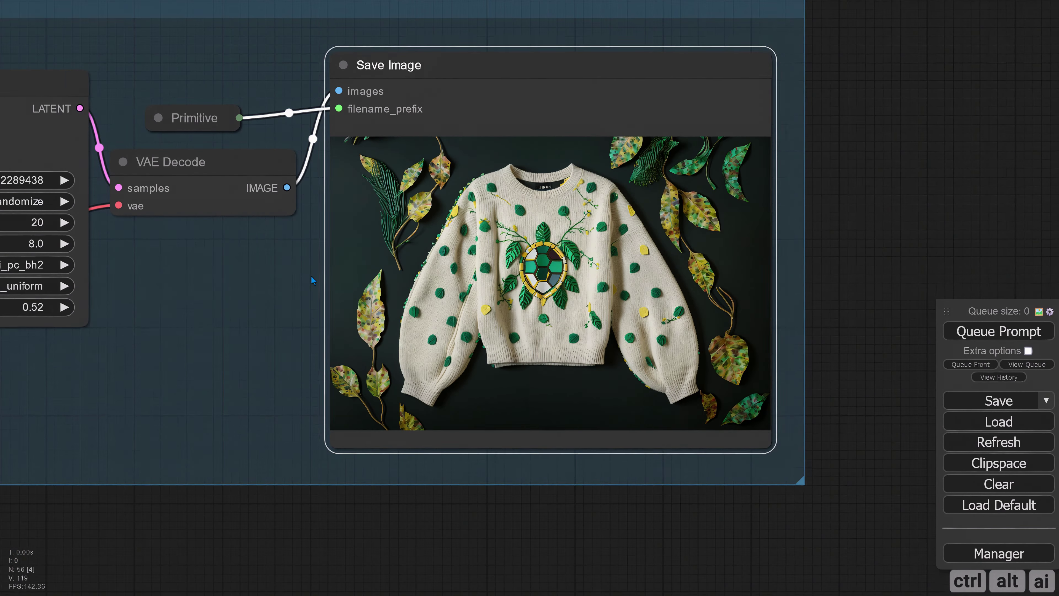
{"action": "left_click_drag", "start_coordinate": [269, 478], "coordinate": [432, 479]}
{"action": "scroll", "coordinate": [389, 442], "scroll_direction": "up", "scroll_amount": 2}
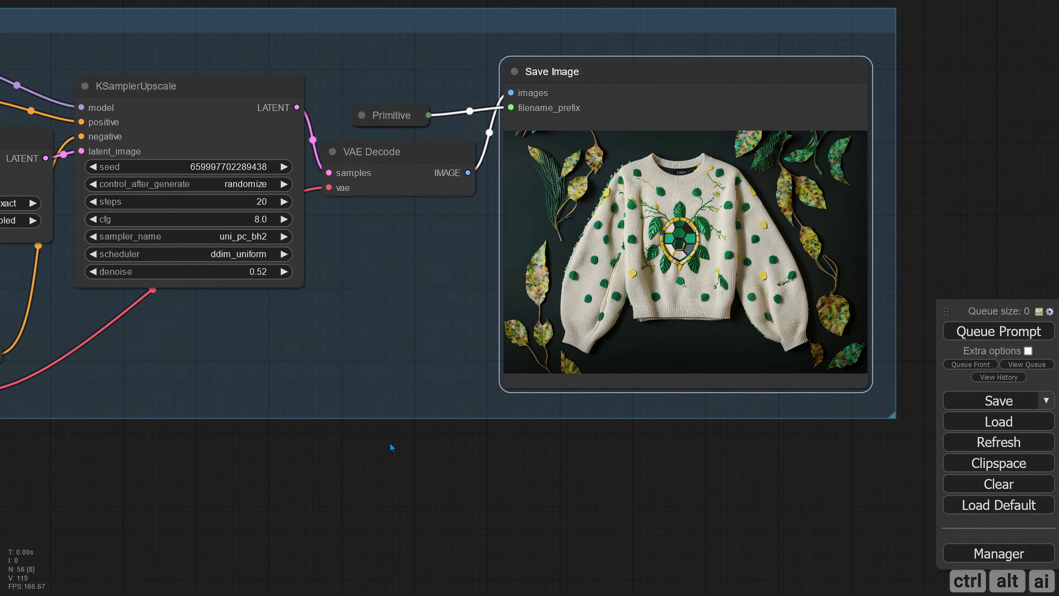
{"action": "left_click", "coordinate": [254, 293]}
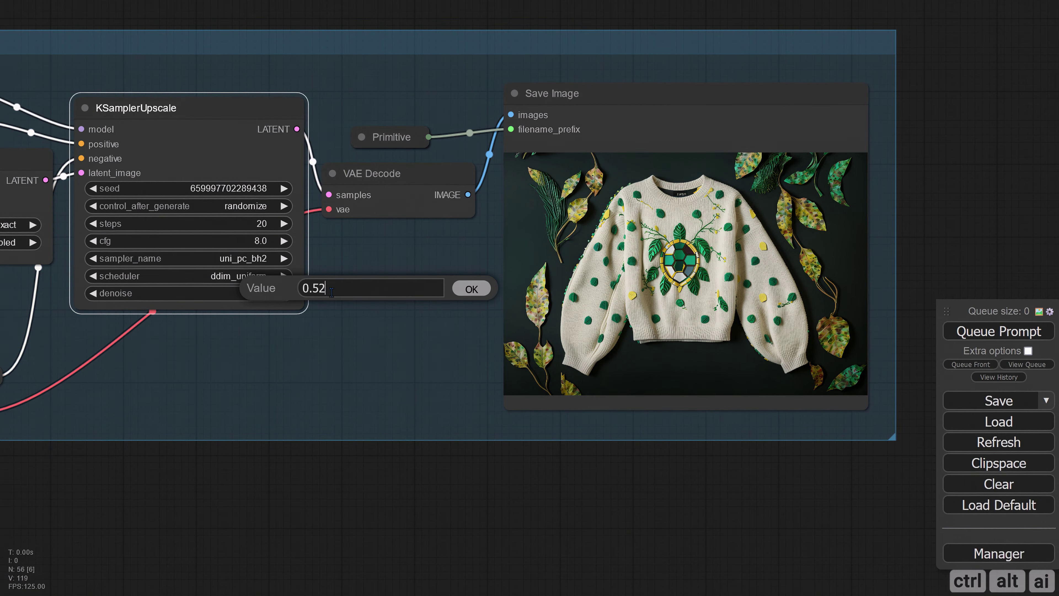
{"action": "key", "text": "BackSpace"}
{"action": "type", "text": "7"}
{"action": "key", "text": "Return"}
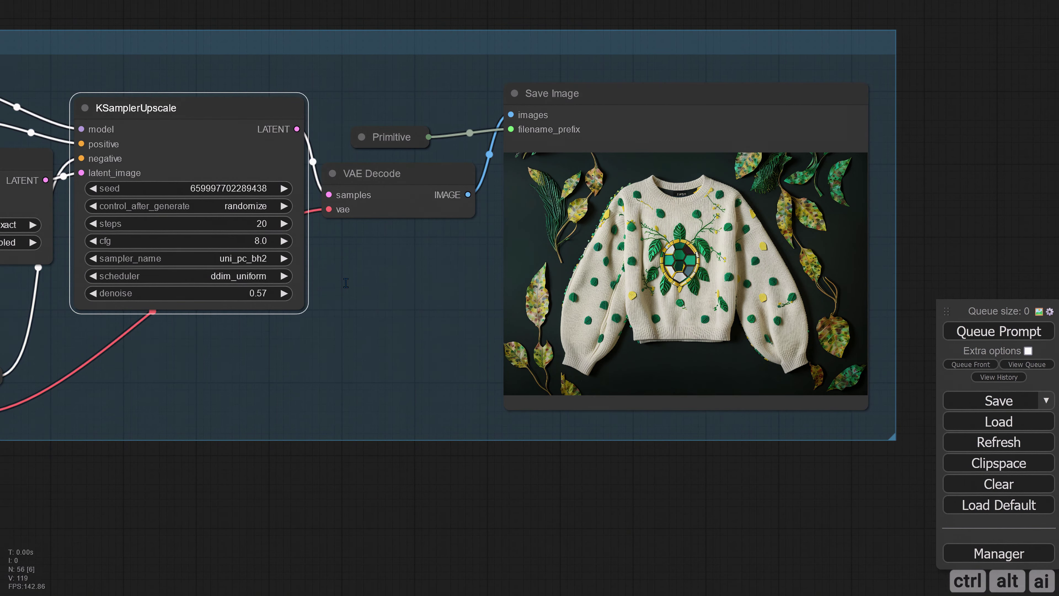
{"action": "left_click", "coordinate": [976, 336]}
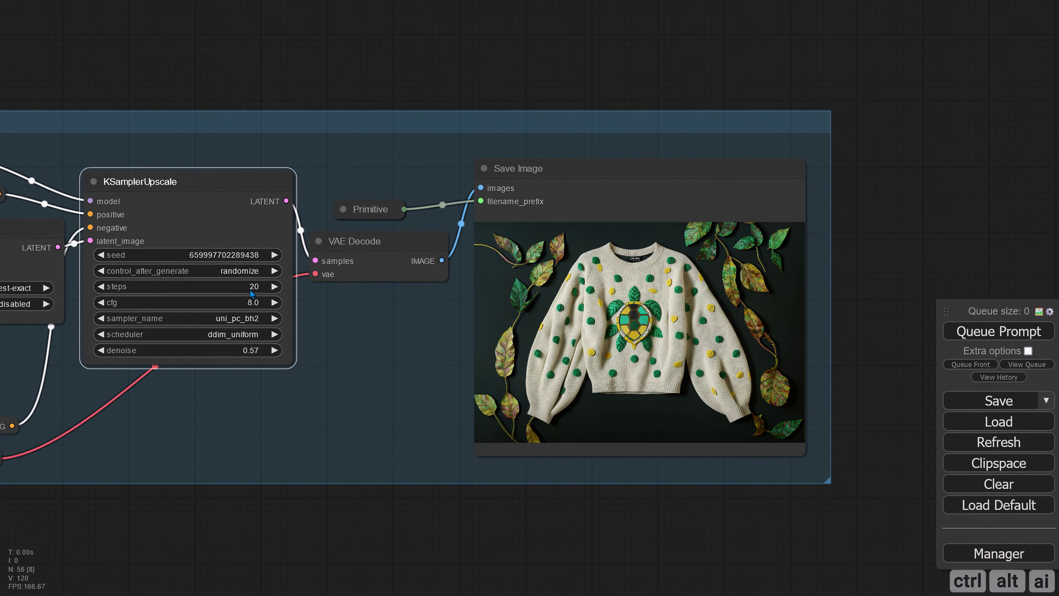
{"action": "left_click", "coordinate": [232, 255]}
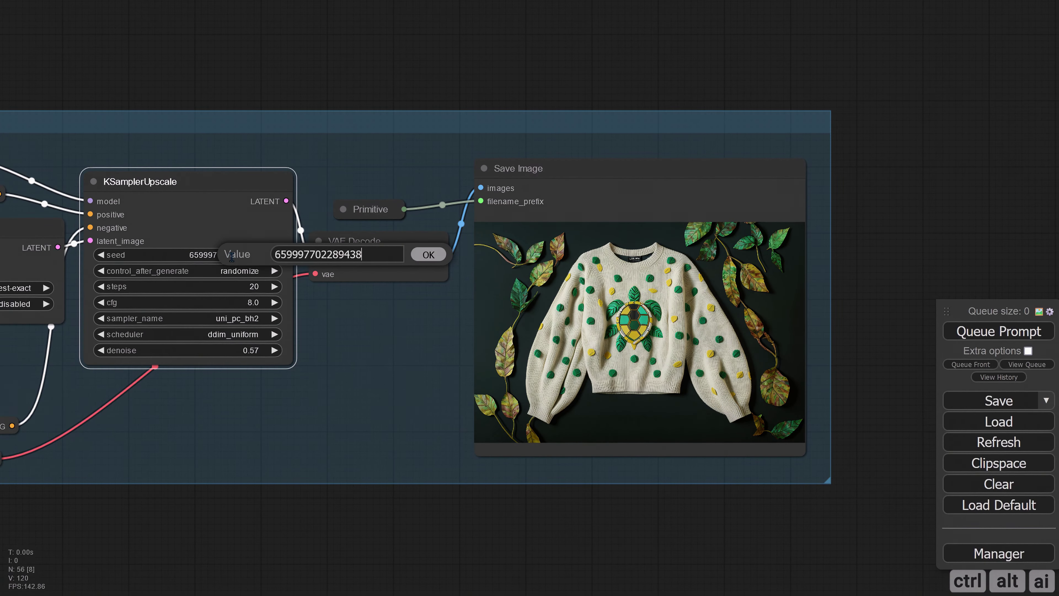
{"action": "key", "text": "ctrl+a"}
{"action": "key", "text": "ctrl+v"}
{"action": "left_click", "coordinate": [426, 254]}
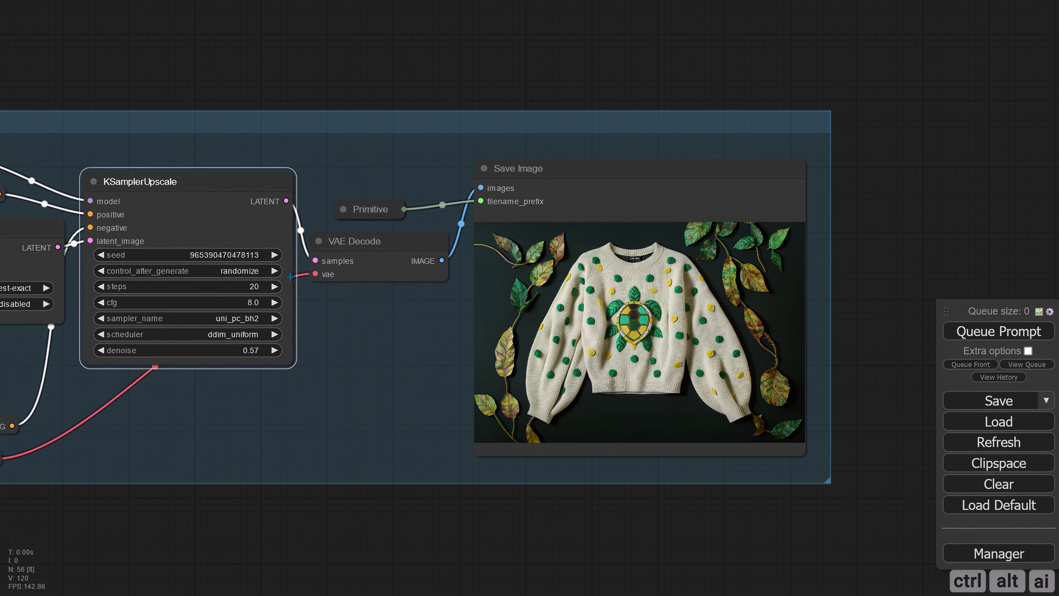
{"action": "left_click", "coordinate": [253, 272]}
{"action": "left_click", "coordinate": [255, 275]}
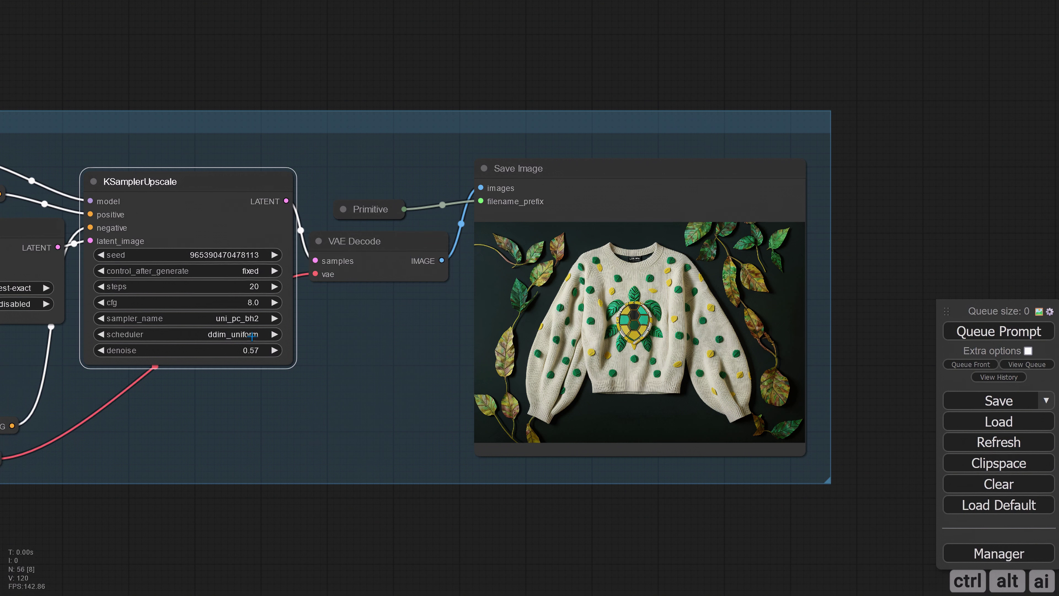
- Set the KSamplerUpscale denoise to 0.65
{"action": "left_click", "coordinate": [256, 350]}
{"action": "key", "text": "ctrl+a"}
{"action": "key", "text": "BackSpace"}
{"action": "type", "text": "0.57"}
{"action": "key", "text": "Return"}
- Queue the prompt with the fixed seed and open the resulting image from the Save Image node
{"action": "left_click", "coordinate": [973, 332]}
{"action": "left_click", "coordinate": [955, 332]}
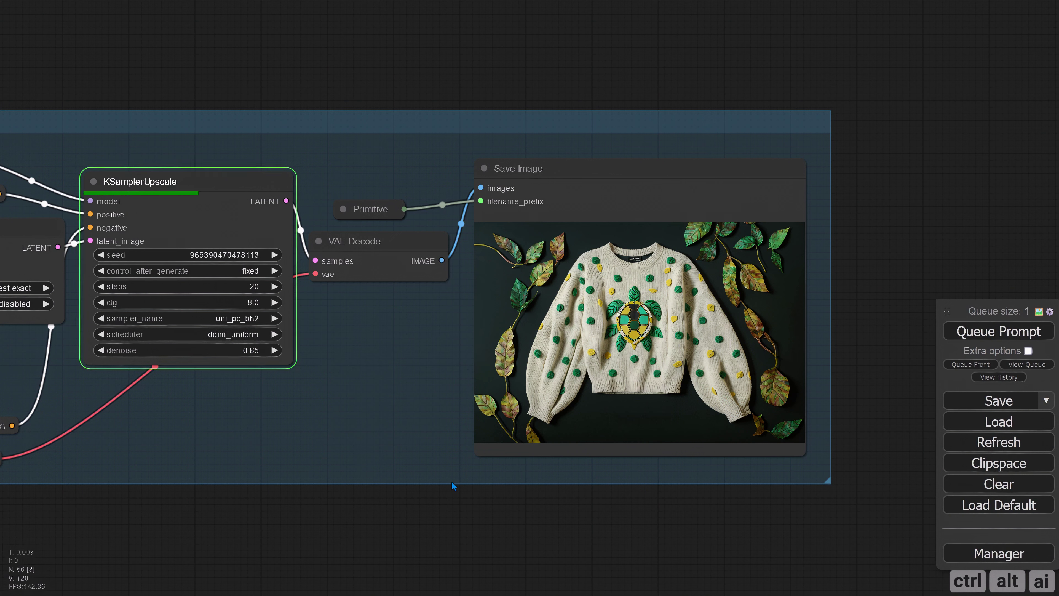
{"action": "right_click", "coordinate": [531, 289]}
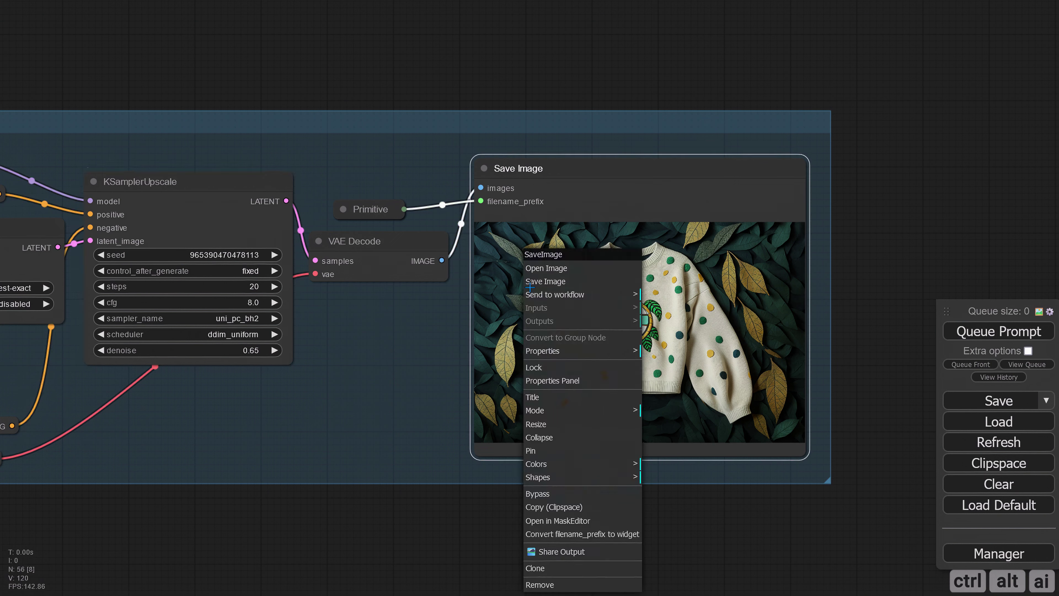
{"action": "left_click", "coordinate": [542, 269]}
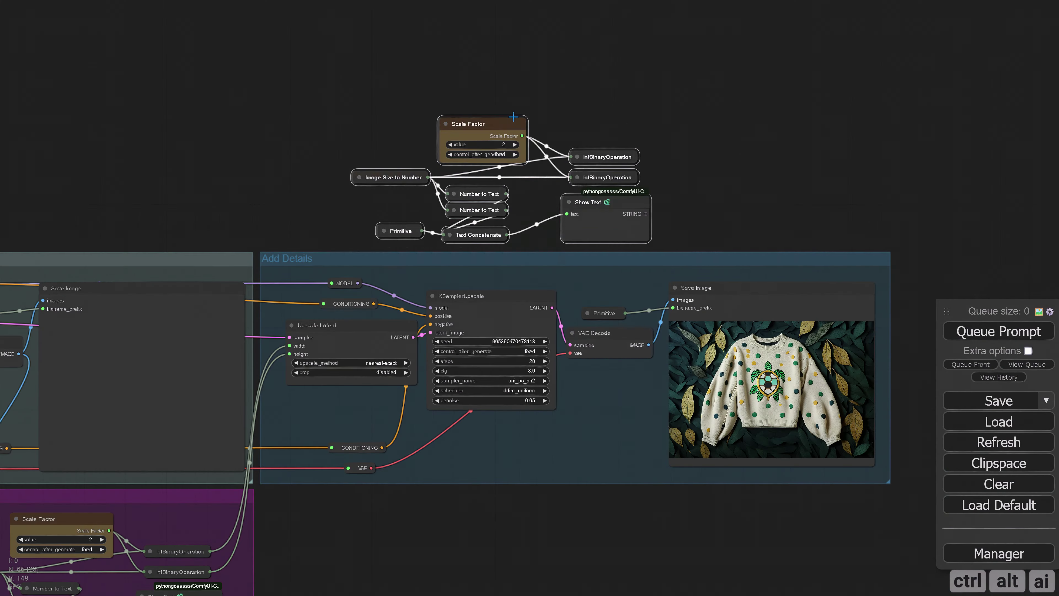
- Move the pasted copy of the scale-factor nodes to the free area beyond the Add Details group
{"action": "left_click_drag", "start_coordinate": [513, 117], "coordinate": [742, 110]}
{"action": "left_click_drag", "start_coordinate": [661, 527], "coordinate": [282, 537]}
{"action": "left_click_drag", "start_coordinate": [362, 119], "coordinate": [699, 111]}
{"action": "left_click_drag", "start_coordinate": [623, 205], "coordinate": [473, 291]}
- Add a group around the copied scale-factor nodes and fit its frame to them
{"action": "right_click", "coordinate": [371, 180]}
{"action": "left_click", "coordinate": [416, 240]}
{"action": "left_click_drag", "start_coordinate": [416, 182], "coordinate": [396, 201]}
{"action": "left_click_drag", "start_coordinate": [610, 334], "coordinate": [580, 311]}
{"action": "left_click_drag", "start_coordinate": [610, 334], "coordinate": [652, 350]}
{"action": "left_click_drag", "start_coordinate": [336, 428], "coordinate": [563, 196]}
{"action": "left_click_drag", "start_coordinate": [450, 218], "coordinate": [443, 182]}
- Colour the group around the copied scale-factor nodes purple
{"action": "right_click", "coordinate": [382, 186]}
{"action": "left_click", "coordinate": [417, 412]}
{"action": "left_click", "coordinate": [516, 441]}
{"action": "left_click", "coordinate": [573, 539]}
{"action": "right_click", "coordinate": [432, 213]}
{"action": "left_click", "coordinate": [463, 357]}
{"action": "left_click", "coordinate": [540, 359]}
{"action": "left_click", "coordinate": [335, 209]}
{"action": "right_click", "coordinate": [336, 209]}
{"action": "left_click", "coordinate": [370, 436]}
{"action": "left_click", "coordinate": [469, 462]}
{"action": "left_click", "coordinate": [528, 553]}
- Enter "High Res. Upscale" as the new group's title
{"action": "right_click", "coordinate": [324, 187]}
{"action": "left_click", "coordinate": [444, 421]}
{"action": "type", "text": "High Res. Upscale"}
{"action": "key", "text": "Return"}
{"action": "right_click", "coordinate": [455, 440]}
{"action": "right_click", "coordinate": [371, 285]}
{"action": "left_click", "coordinate": [400, 509]}
{"action": "left_click", "coordinate": [491, 523]}
{"action": "key", "text": "Return"}
- Add an UpscaleModelLoader node in the empty space below the copied purple group, beside the Add Details group
{"action": "left_click_drag", "start_coordinate": [430, 434], "coordinate": [326, 309]}
{"action": "scroll", "coordinate": [290, 313], "scroll_direction": "up", "scroll_amount": 4}
{"action": "scroll", "coordinate": [291, 317], "scroll_direction": "up", "scroll_amount": 2}
{"action": "left_click_drag", "start_coordinate": [262, 358], "coordinate": [306, 354]}
{"action": "double_click", "coordinate": [328, 281]}
{"action": "type", "text": "Upscale"}
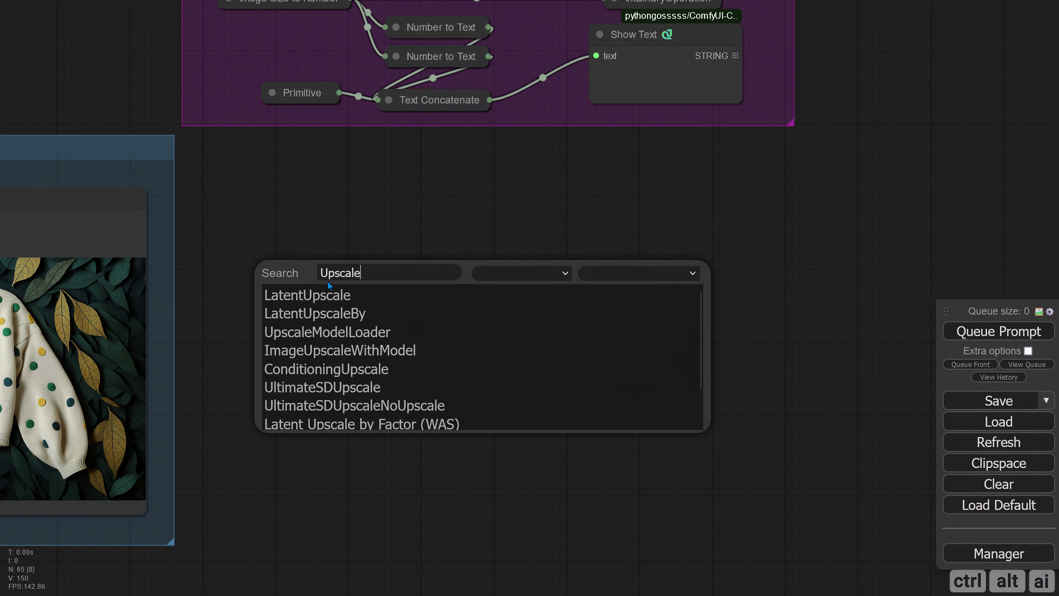
{"action": "type", "text": "Mo"}
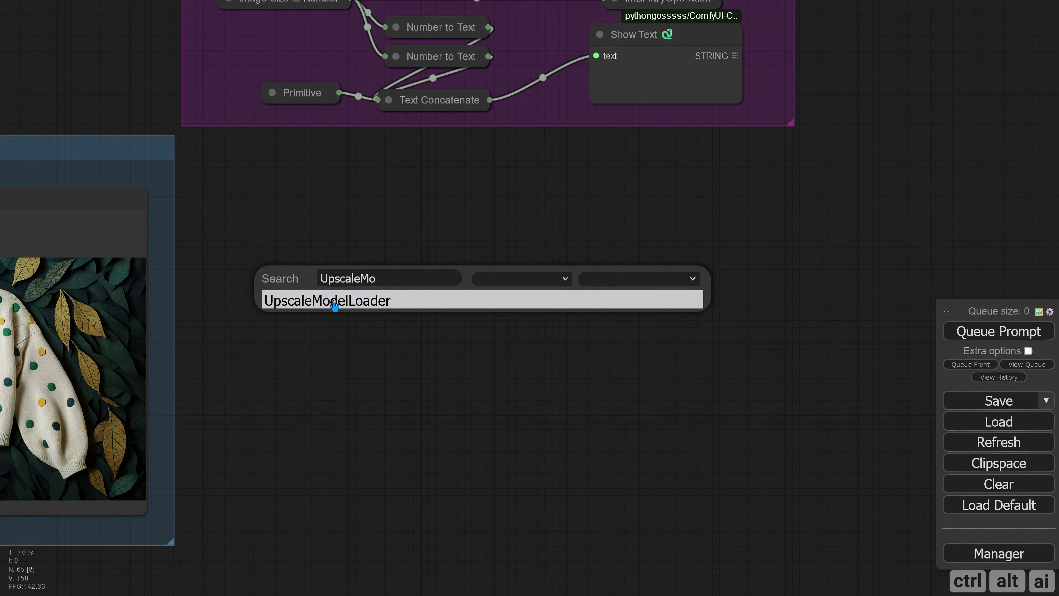
{"action": "left_click", "coordinate": [333, 307]}
{"action": "left_click_drag", "start_coordinate": [387, 279], "coordinate": [290, 246]}
{"action": "left_click", "coordinate": [473, 341]}
{"action": "left_click_drag", "start_coordinate": [479, 347], "coordinate": [327, 332]}
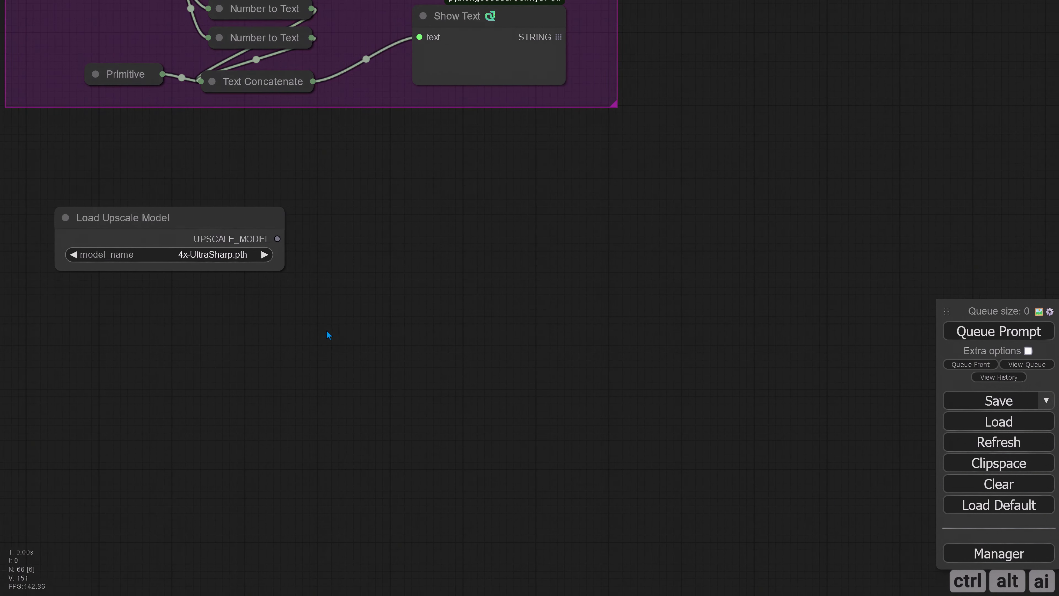
{"action": "left_click_drag", "start_coordinate": [218, 343], "coordinate": [321, 350]}
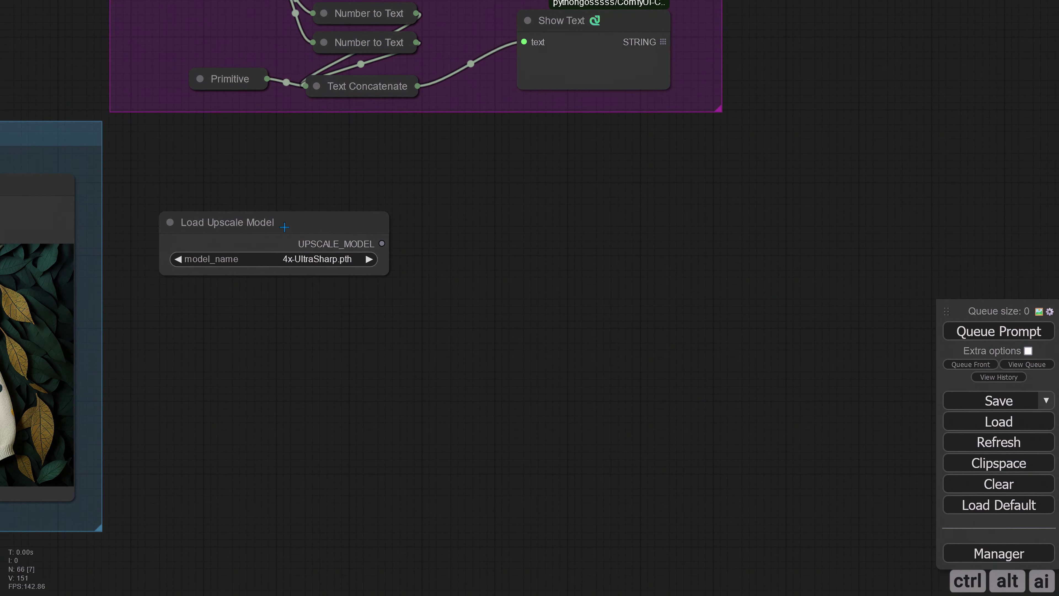
- Add an ImageUpscaleWithModel node beside the Load Upscale Model node
{"action": "left_click_drag", "start_coordinate": [452, 255], "coordinate": [354, 251]}
{"action": "double_click", "coordinate": [377, 237]}
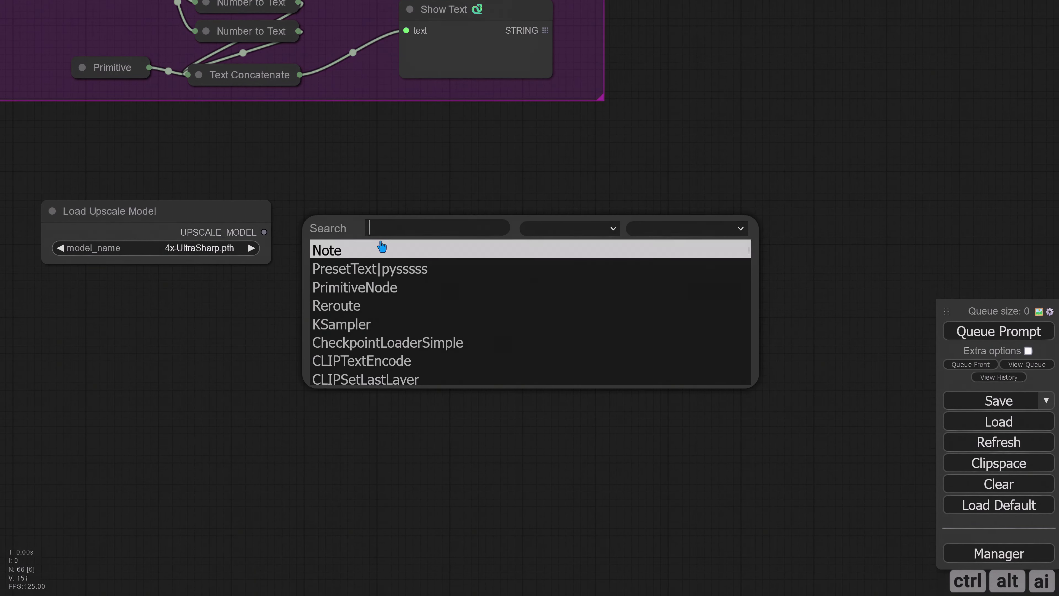
{"action": "type", "text": "Upscale"}
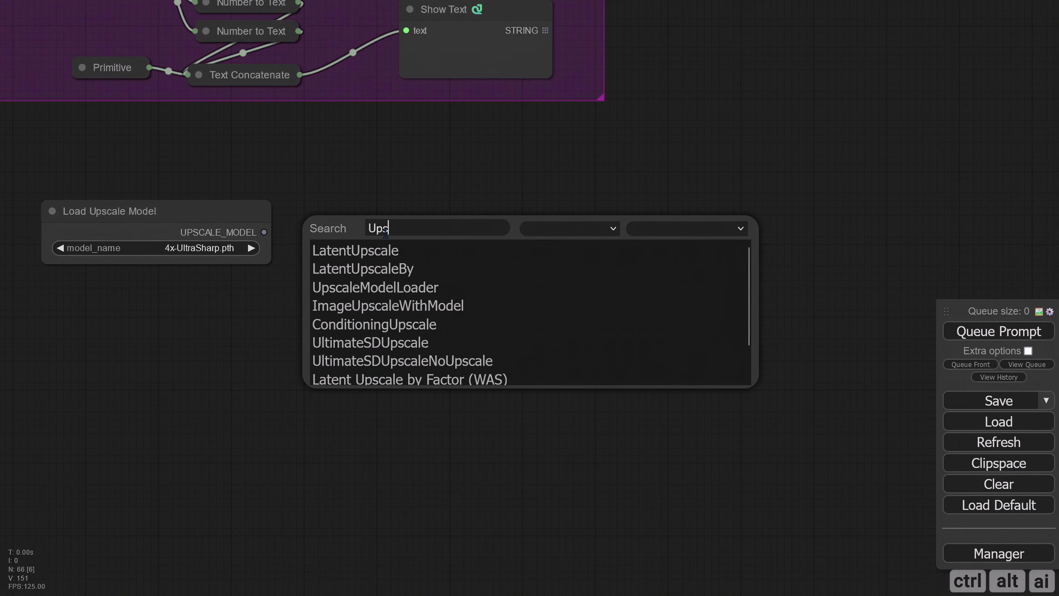
{"action": "left_click", "coordinate": [411, 306]}
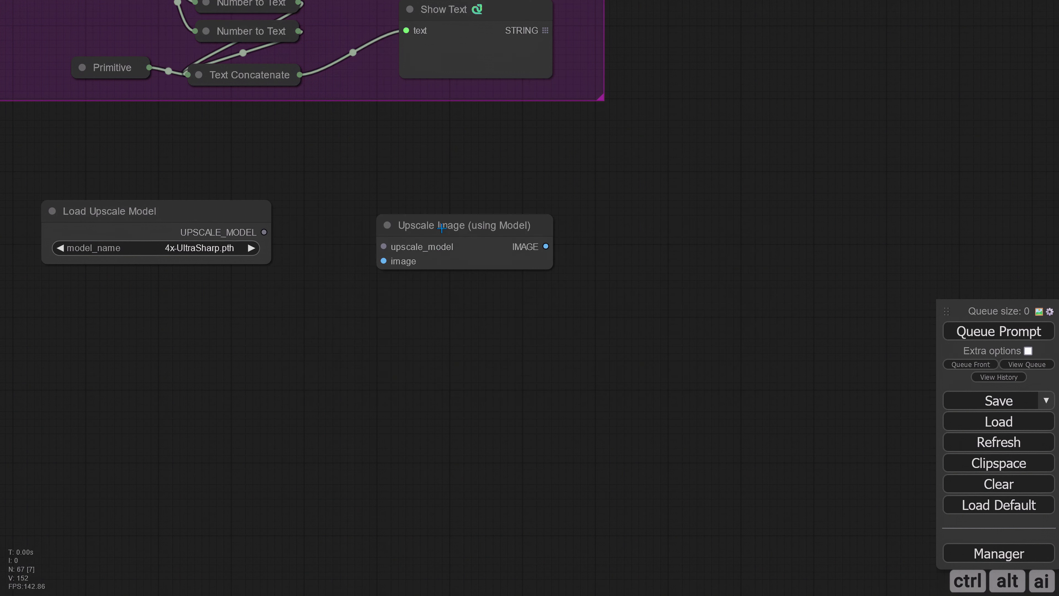
- Connect the Load Upscale Model output to the upscale_model input of the Upscale Image (using Model) node
{"action": "left_click_drag", "start_coordinate": [442, 228], "coordinate": [427, 257]}
{"action": "left_click_drag", "start_coordinate": [369, 275], "coordinate": [264, 231]}
{"action": "left_click_drag", "start_coordinate": [416, 256], "coordinate": [409, 249]}
- Add an ImageScale node in the empty space beside the Upscale Image (using Model) node
{"action": "left_click_drag", "start_coordinate": [481, 350], "coordinate": [328, 414]}
{"action": "scroll", "coordinate": [475, 349], "scroll_direction": "up", "scroll_amount": 2}
{"action": "left_click_drag", "start_coordinate": [476, 349], "coordinate": [418, 316]}
{"action": "left_click_drag", "start_coordinate": [435, 250], "coordinate": [381, 280]}
{"action": "double_click", "coordinate": [383, 285]}
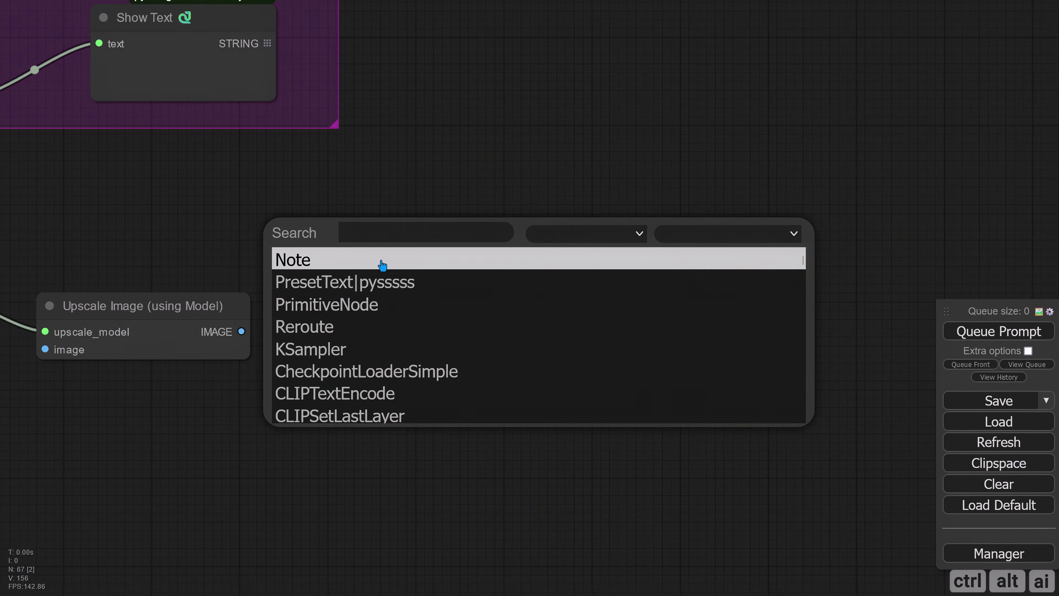
{"action": "type", "text": "imagescal"}
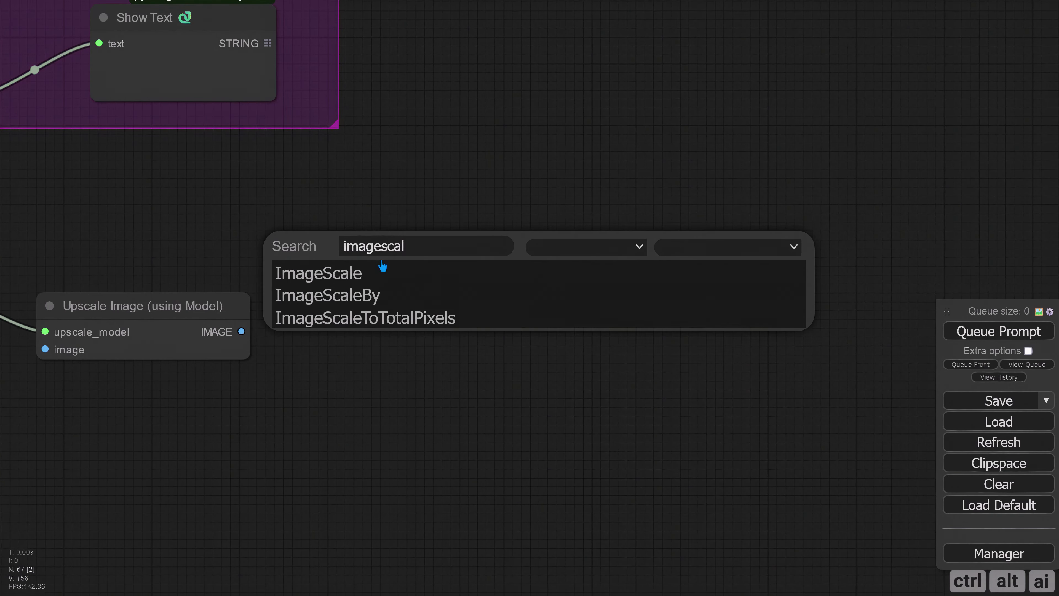
{"action": "left_click", "coordinate": [349, 275]}
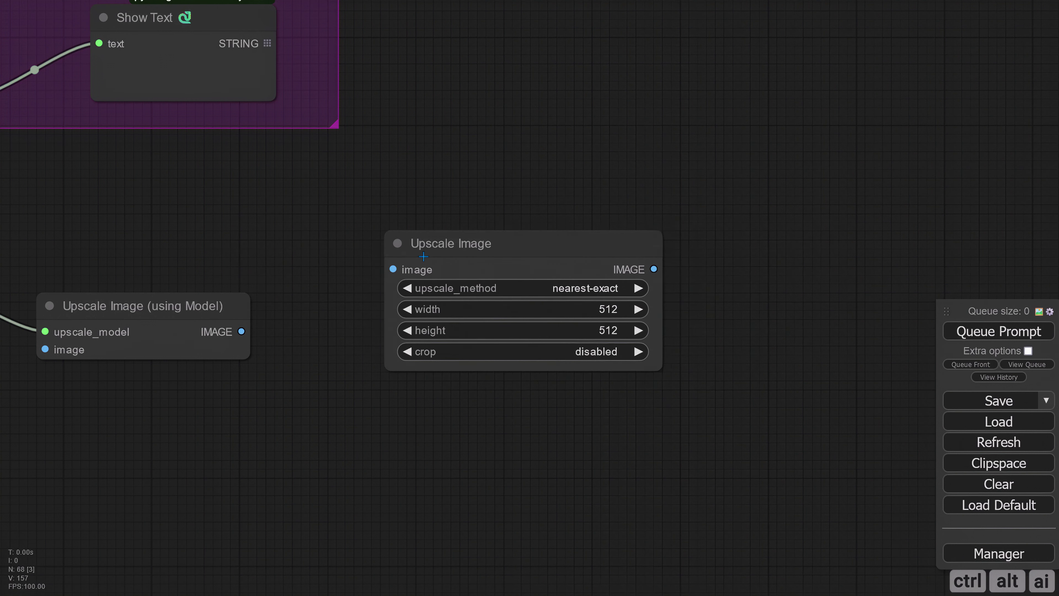
{"action": "left_click_drag", "start_coordinate": [424, 256], "coordinate": [393, 283]}
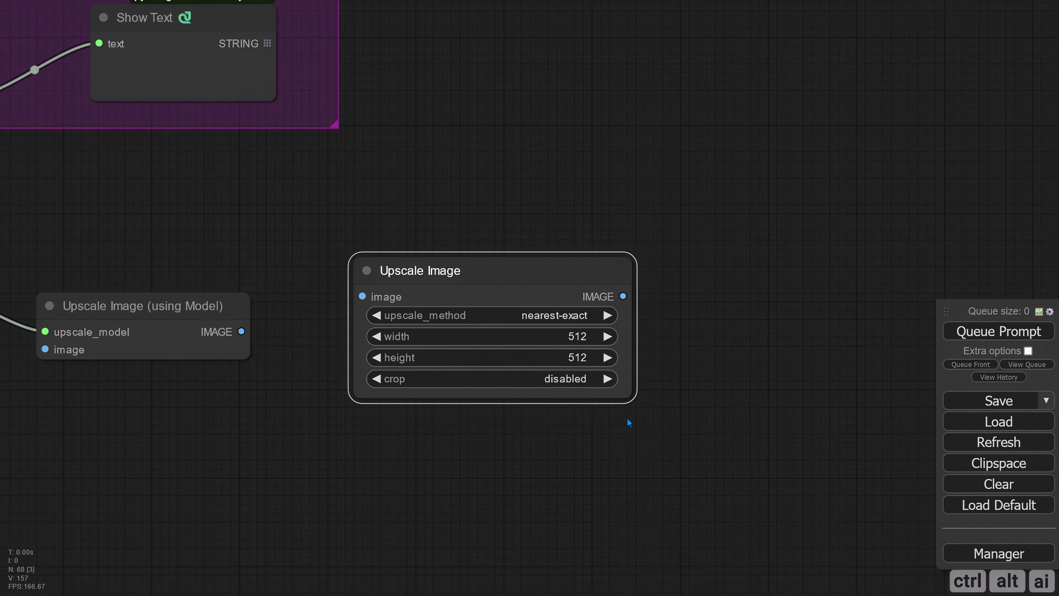
- Add a VAE Encode node fed by the Upscale Image node's IMAGE output and place it beside that node
{"action": "left_click_drag", "start_coordinate": [645, 482], "coordinate": [415, 472]}
{"action": "left_click_drag", "start_coordinate": [393, 286], "coordinate": [450, 285]}
{"action": "left_click", "coordinate": [473, 345]}
{"action": "left_click_drag", "start_coordinate": [580, 367], "coordinate": [400, 367]}
{"action": "left_click_drag", "start_coordinate": [317, 257], "coordinate": [317, 287]}
- Add a VAE Decode node fed by the VAE Encode LATENT output and position it slightly lower beside it
{"action": "left_click_drag", "start_coordinate": [435, 312], "coordinate": [500, 297]}
{"action": "left_click", "coordinate": [510, 362]}
{"action": "left_click_drag", "start_coordinate": [371, 305], "coordinate": [371, 287]}
{"action": "left_click", "coordinate": [529, 297]}
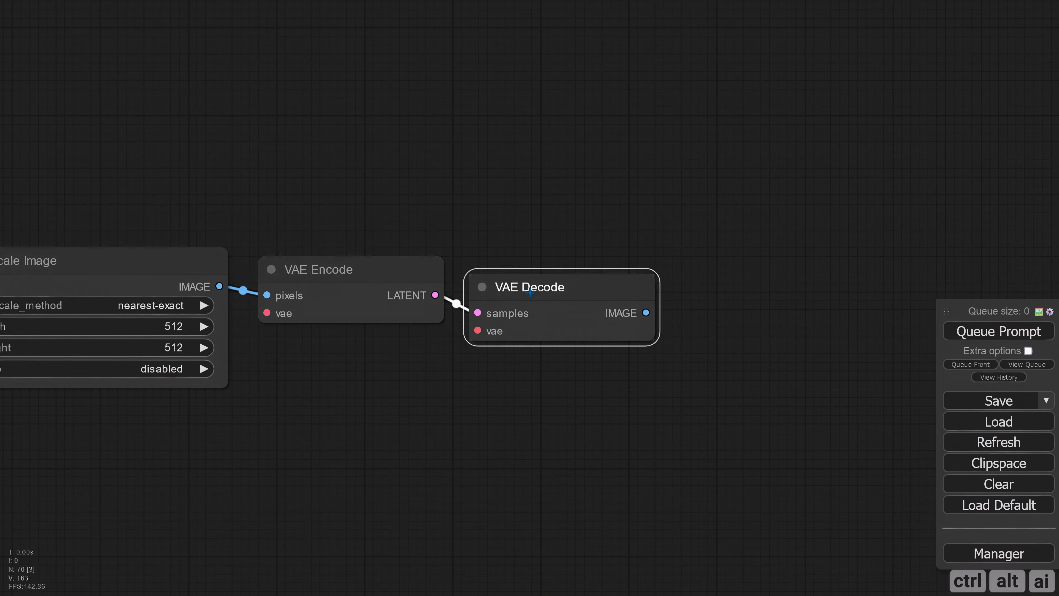
{"action": "left_click_drag", "start_coordinate": [529, 297], "coordinate": [529, 342]}
- Copy the Add Details group's Save Image node beside the new VAE Decode and connect the decoded IMAGE to its images input
{"action": "left_click_drag", "start_coordinate": [374, 439], "coordinate": [710, 334]}
{"action": "left_click", "coordinate": [308, 454]}
{"action": "scroll", "coordinate": [308, 455], "scroll_direction": "down", "scroll_amount": 8}
{"action": "left_click", "coordinate": [82, 243]}
{"action": "left_click_drag", "start_coordinate": [82, 243], "coordinate": [912, 223], "text": "alt"}
{"action": "left_click_drag", "start_coordinate": [740, 378], "coordinate": [351, 376]}
{"action": "mouse_move", "coordinate": [448, 222]}
{"action": "left_mouse_down"}
{"action": "mouse_move", "coordinate": [548, 229]}
{"action": "mouse_move", "coordinate": [534, 240]}
{"action": "left_mouse_up"}
{"action": "left_click_drag", "start_coordinate": [458, 303], "coordinate": [478, 246]}
- Copy the Add Details group's filename Primitive, expand the copy, and connect its STRING output to the new Save Image's filename_prefix
{"action": "left_click_drag", "start_coordinate": [334, 376], "coordinate": [684, 373]}
{"action": "left_click_drag", "start_coordinate": [439, 387], "coordinate": [702, 379]}
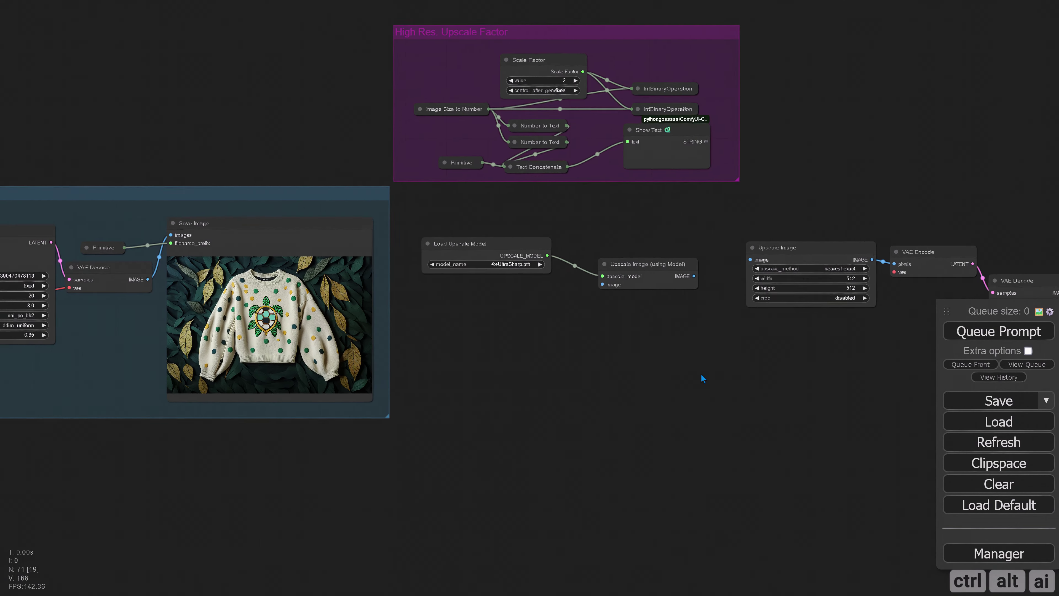
{"action": "left_click", "coordinate": [107, 246]}
{"action": "left_click_drag", "start_coordinate": [106, 247], "coordinate": [942, 202]}
{"action": "left_click_drag", "start_coordinate": [864, 352], "coordinate": [336, 360]}
{"action": "left_click", "coordinate": [394, 210]}
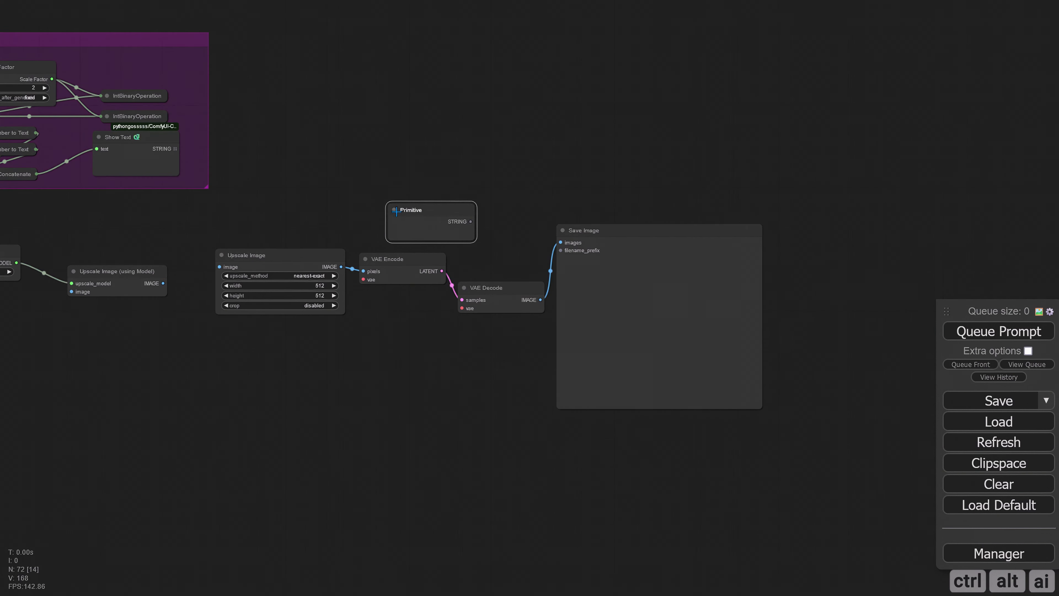
{"action": "left_click_drag", "start_coordinate": [420, 212], "coordinate": [457, 207]}
{"action": "left_click_drag", "start_coordinate": [560, 251], "coordinate": [558, 249]}
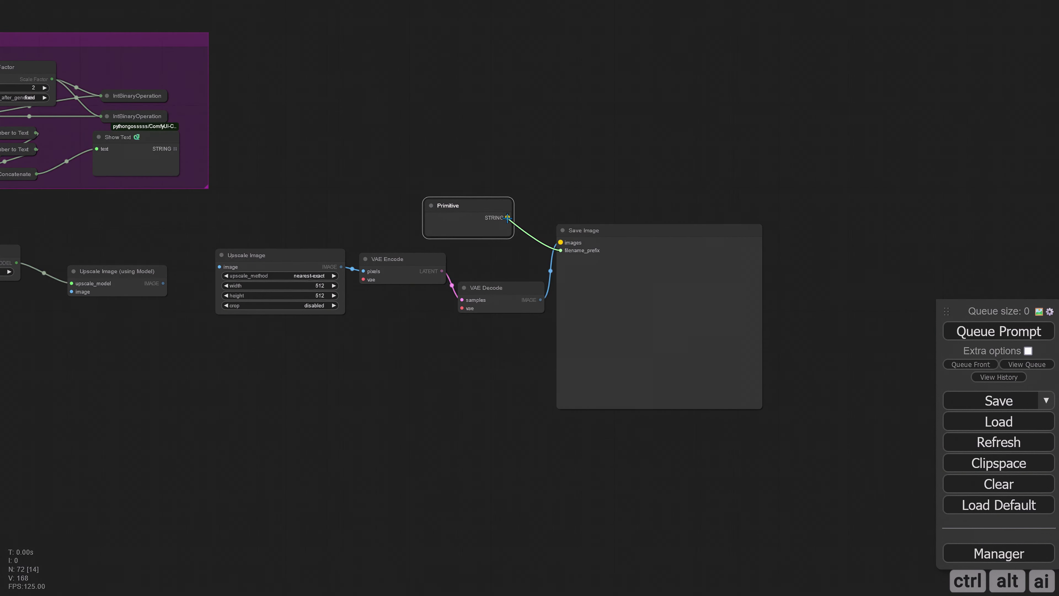
{"action": "left_click_drag", "start_coordinate": [508, 217], "coordinate": [508, 217]}
- Replace "latentupscale" with "final" in the copied Primitive's filename prefix and collapse the Primitive beside the new Save Image
{"action": "left_click_drag", "start_coordinate": [433, 206], "coordinate": [466, 235]}
{"action": "left_click", "coordinate": [515, 256]}
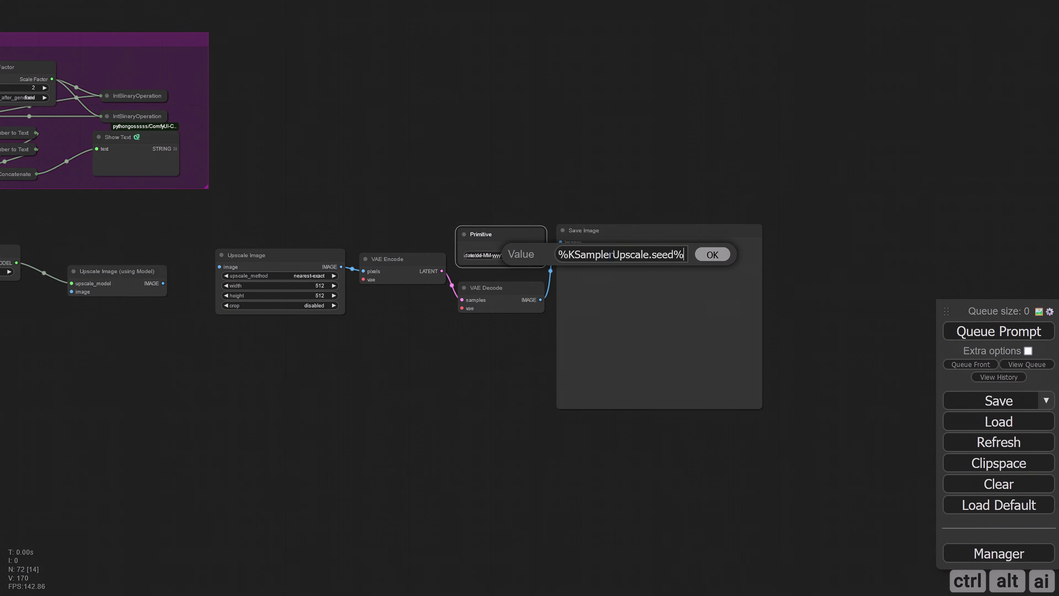
{"action": "key", "text": "Left"}
{"action": "key", "text": "Left"}
{"action": "key", "text": "Left"}
{"action": "key", "text": "Left"}
{"action": "key", "text": "Left"}
{"action": "key", "text": "Left"}
{"action": "key", "text": "Left"}
{"action": "key", "text": "Left"}
{"action": "key", "text": "Left"}
{"action": "key", "text": "Left"}
{"action": "key", "text": "Left"}
{"action": "key", "text": "Left"}
{"action": "key", "text": "Left"}
{"action": "key", "text": "Left"}
{"action": "key", "text": "Left"}
{"action": "key", "text": "Left"}
{"action": "key", "text": "Left"}
{"action": "key", "text": "Left"}
{"action": "key", "text": "Left"}
{"action": "key", "text": "Left"}
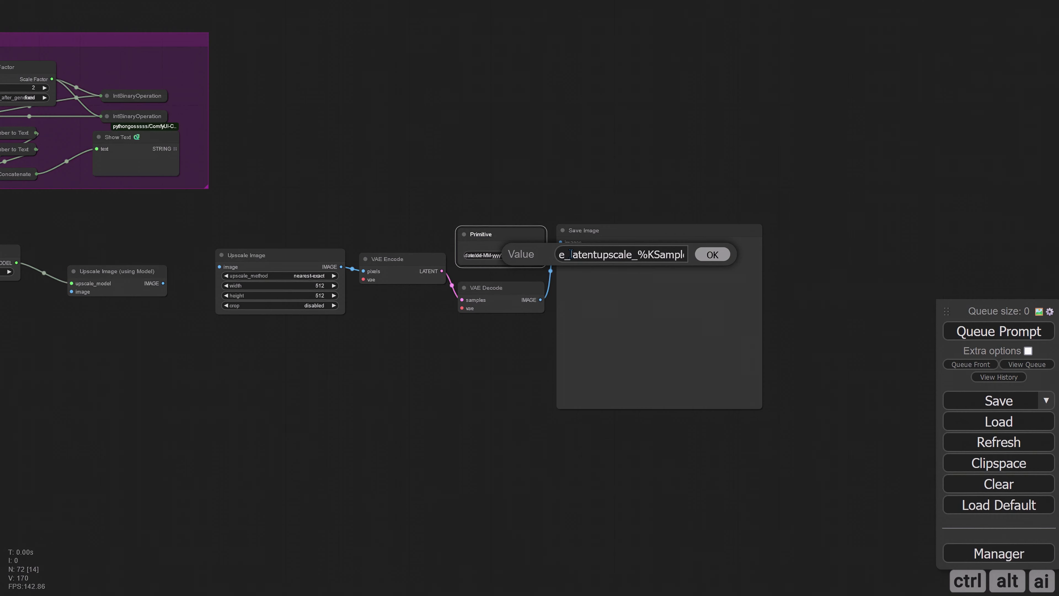
{"action": "left_click_drag", "start_coordinate": [571, 254], "coordinate": [631, 254]}
{"action": "key", "text": "BackSpace"}
{"action": "type", "text": "final"}
{"action": "key", "text": "Return"}
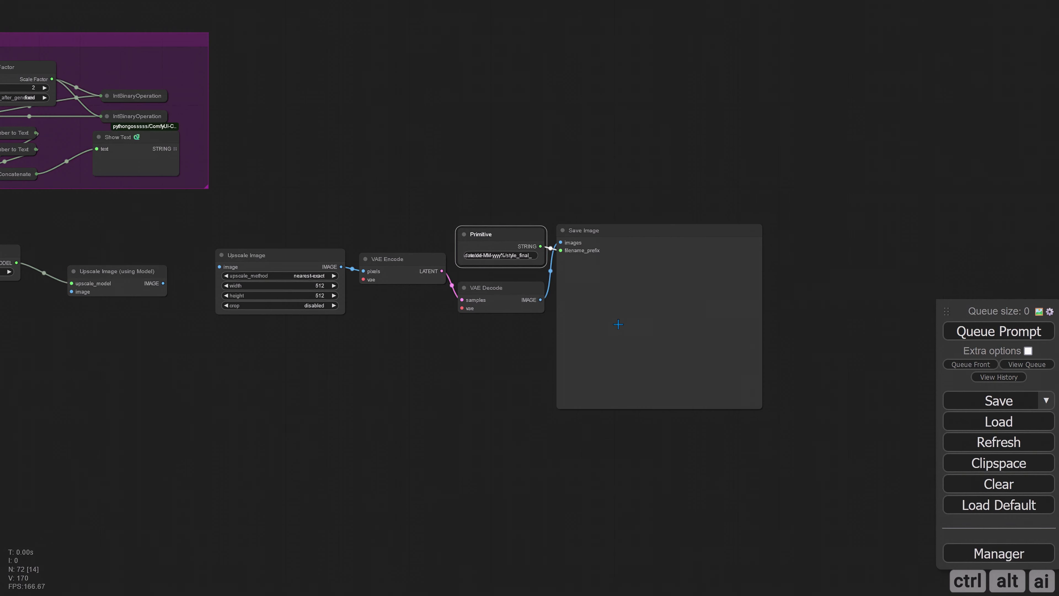
{"action": "left_click", "coordinate": [463, 234]}
{"action": "left_click_drag", "start_coordinate": [479, 234], "coordinate": [496, 260]}
- Expand Image Size to Number in the purple group and add a Reroute from the Add Details VAE Decode IMAGE output below Load Upscale Model
{"action": "left_click_drag", "start_coordinate": [412, 379], "coordinate": [617, 371]}
{"action": "left_click_drag", "start_coordinate": [238, 319], "coordinate": [529, 308]}
{"action": "left_click", "coordinate": [386, 99]}
{"action": "left_click_drag", "start_coordinate": [395, 102], "coordinate": [382, 72]}
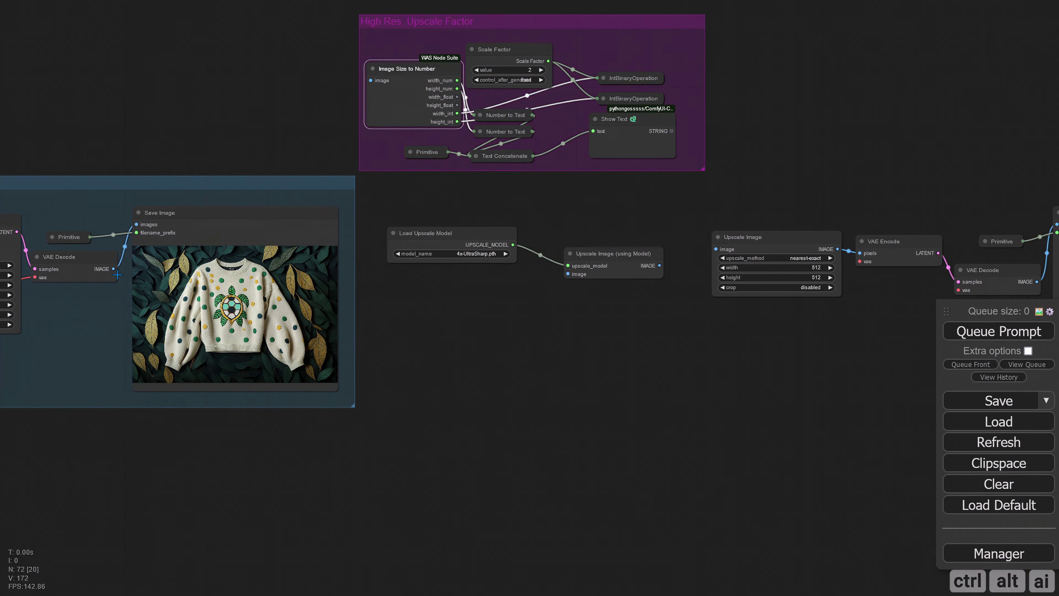
{"action": "left_click_drag", "start_coordinate": [114, 270], "coordinate": [403, 296]}
{"action": "left_click", "coordinate": [401, 319]}
{"action": "left_click", "coordinate": [400, 293]}
{"action": "left_click_drag", "start_coordinate": [425, 233], "coordinate": [421, 217]}
{"action": "left_click_drag", "start_coordinate": [401, 296], "coordinate": [400, 278]}
{"action": "left_click_drag", "start_coordinate": [441, 26], "coordinate": [447, 54]}
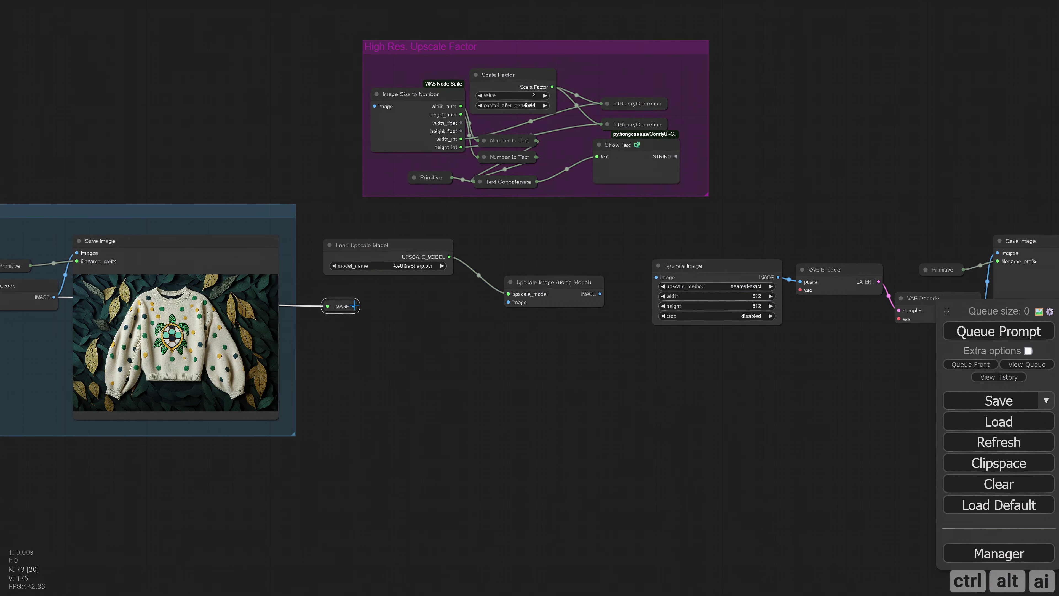
- Connect the IMAGE reroute to the Image Size to Number node's image input and collapse that node
{"action": "left_click_drag", "start_coordinate": [354, 306], "coordinate": [415, 130]}
{"action": "left_click", "coordinate": [376, 94]}
{"action": "left_click_drag", "start_coordinate": [439, 54], "coordinate": [438, 46]}
- Connect the IMAGE reroute to Upscale Image (using Model), and that node's output to the Upscale Image node's image input
{"action": "left_click_drag", "start_coordinate": [427, 345], "coordinate": [241, 324]}
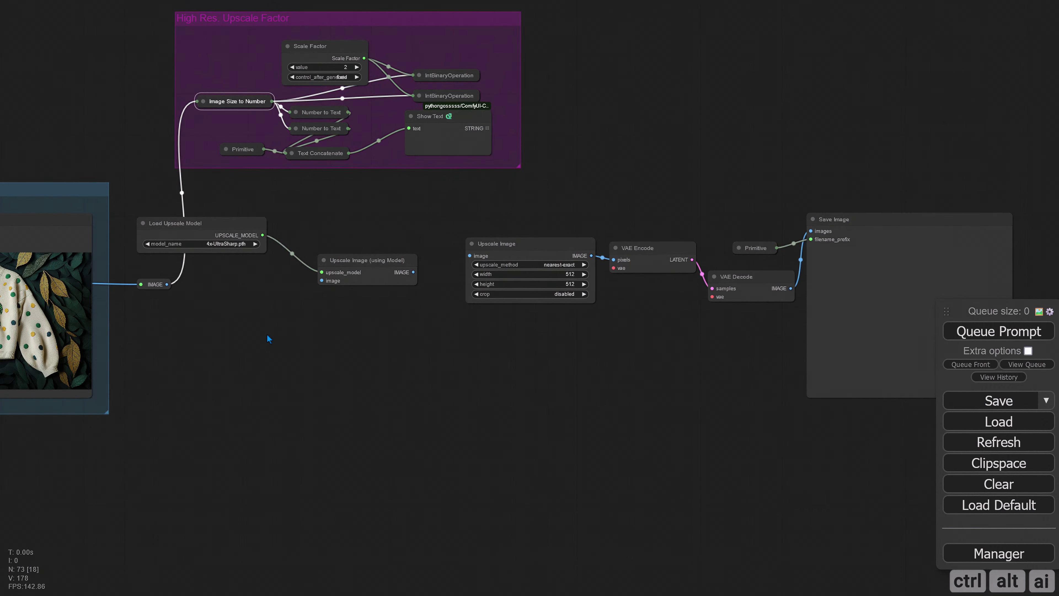
{"action": "left_click_drag", "start_coordinate": [167, 284], "coordinate": [322, 280]}
{"action": "left_click_drag", "start_coordinate": [384, 317], "coordinate": [308, 311]}
{"action": "left_click_drag", "start_coordinate": [292, 255], "coordinate": [254, 250]}
{"action": "left_click_drag", "start_coordinate": [348, 310], "coordinate": [311, 317]}
{"action": "left_click_drag", "start_coordinate": [317, 76], "coordinate": [289, 95]}
- Convert the Upscale Image node's width and height widgets to inputs
{"action": "scroll", "coordinate": [367, 317], "scroll_direction": "up", "scroll_amount": 7}
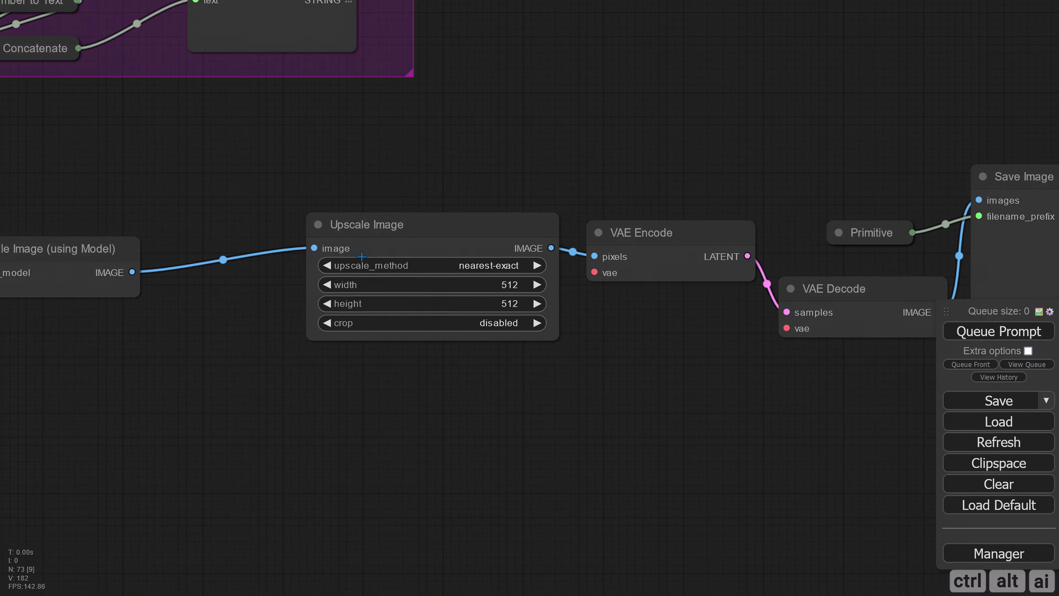
{"action": "right_click", "coordinate": [361, 227]}
{"action": "left_click", "coordinate": [399, 485]}
{"action": "right_click", "coordinate": [374, 233]}
{"action": "left_click", "coordinate": [399, 496]}
- Expand the two IntBinaryOperation nodes and connect their outputs to the Upscale Image node's width and height inputs
{"action": "scroll", "coordinate": [360, 385], "scroll_direction": "down", "scroll_amount": 5}
{"action": "left_click_drag", "start_coordinate": [333, 294], "coordinate": [336, 310]}
{"action": "left_click", "coordinate": [255, 151]}
{"action": "left_click_drag", "start_coordinate": [287, 151], "coordinate": [283, 90]}
{"action": "left_click", "coordinate": [254, 181]}
{"action": "left_click_drag", "start_coordinate": [287, 180], "coordinate": [278, 171]}
{"action": "left_click_drag", "start_coordinate": [397, 105], "coordinate": [351, 389]}
{"action": "left_click_drag", "start_coordinate": [391, 185], "coordinate": [351, 400]}
- Collapse both IntBinaryOperation nodes and arrange them one above the other in the purple group
{"action": "left_click", "coordinate": [244, 170]}
{"action": "left_click", "coordinate": [249, 90]}
{"action": "left_click_drag", "start_coordinate": [258, 91], "coordinate": [253, 145]}
{"action": "left_click_drag", "start_coordinate": [167, 125], "coordinate": [66, 120]}
{"action": "left_click_drag", "start_coordinate": [274, 145], "coordinate": [218, 136]}
{"action": "left_click_drag", "start_coordinate": [263, 172], "coordinate": [208, 162]}
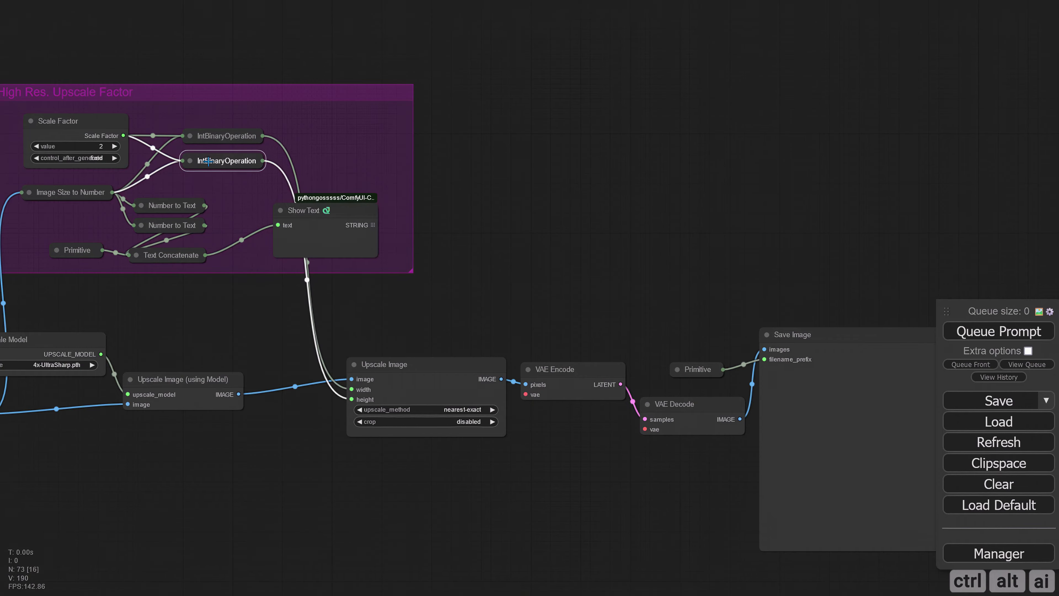
- Extend the VAE line from the Add Details group's VAE reroute to a new Reroute below the upscaling nodes
{"action": "left_click", "coordinate": [473, 319]}
{"action": "left_click_drag", "start_coordinate": [473, 319], "coordinate": [283, 219]}
{"action": "left_click_drag", "start_coordinate": [114, 408], "coordinate": [984, 354]}
{"action": "scroll", "coordinate": [218, 470], "scroll_direction": "left", "scroll_amount": 10}
{"action": "scroll", "coordinate": [381, 458], "scroll_direction": "right", "scroll_amount": 5}
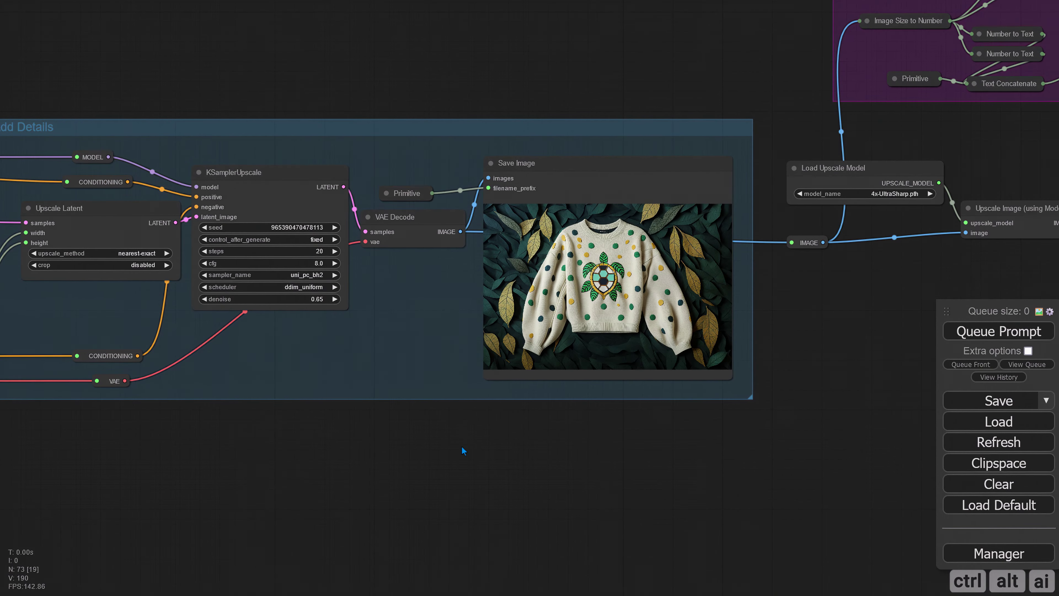
{"action": "scroll", "coordinate": [338, 420], "scroll_direction": "down", "scroll_amount": 3}
{"action": "left_click_drag", "start_coordinate": [338, 420], "coordinate": [197, 415]}
{"action": "left_click_drag", "start_coordinate": [86, 391], "coordinate": [889, 382]}
{"action": "left_click", "coordinate": [898, 415]}
{"action": "left_click_drag", "start_coordinate": [827, 417], "coordinate": [430, 389]}
- Connect the new VAE reroute to the vae inputs of the VAE Encode and VAE Decode nodes
{"action": "left_click_drag", "start_coordinate": [513, 357], "coordinate": [500, 346]}
{"action": "left_click_drag", "start_coordinate": [551, 376], "coordinate": [543, 375]}
{"action": "scroll", "coordinate": [538, 334], "scroll_direction": "up", "scroll_amount": 8}
{"action": "left_click_drag", "start_coordinate": [538, 334], "coordinate": [375, 373]}
{"action": "left_click_drag", "start_coordinate": [286, 393], "coordinate": [618, 217]}
{"action": "left_click_drag", "start_coordinate": [544, 317], "coordinate": [375, 360]}
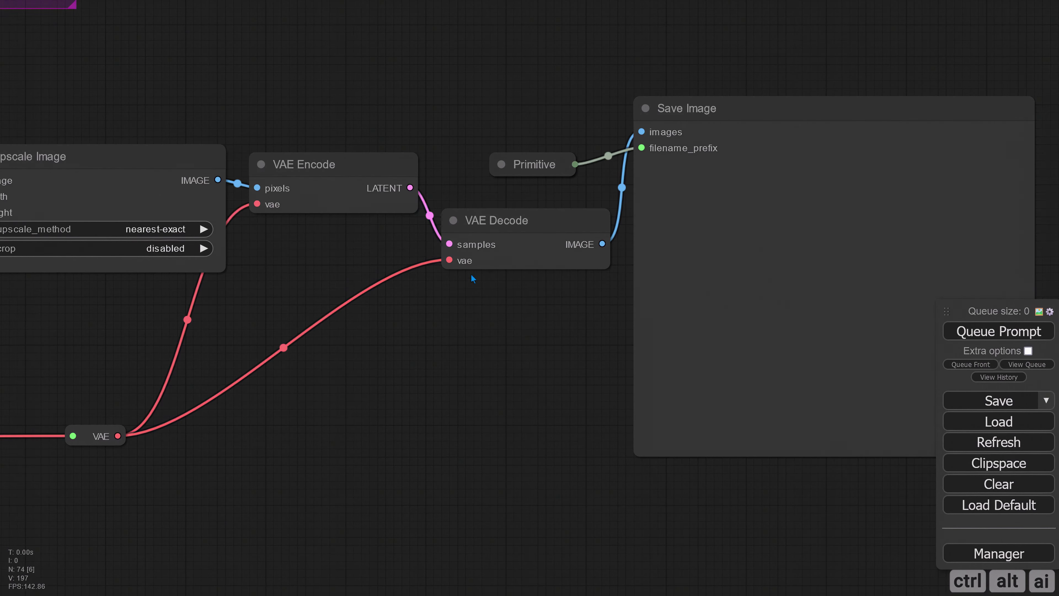
- Group all the upscaling nodes from Load Upscale Model to Save Image and align the group beside Add Details
{"action": "left_click_drag", "start_coordinate": [198, 333], "coordinate": [383, 392]}
{"action": "scroll", "coordinate": [248, 395], "scroll_direction": "down", "scroll_amount": 6}
{"action": "left_click_drag", "start_coordinate": [248, 395], "coordinate": [473, 368]}
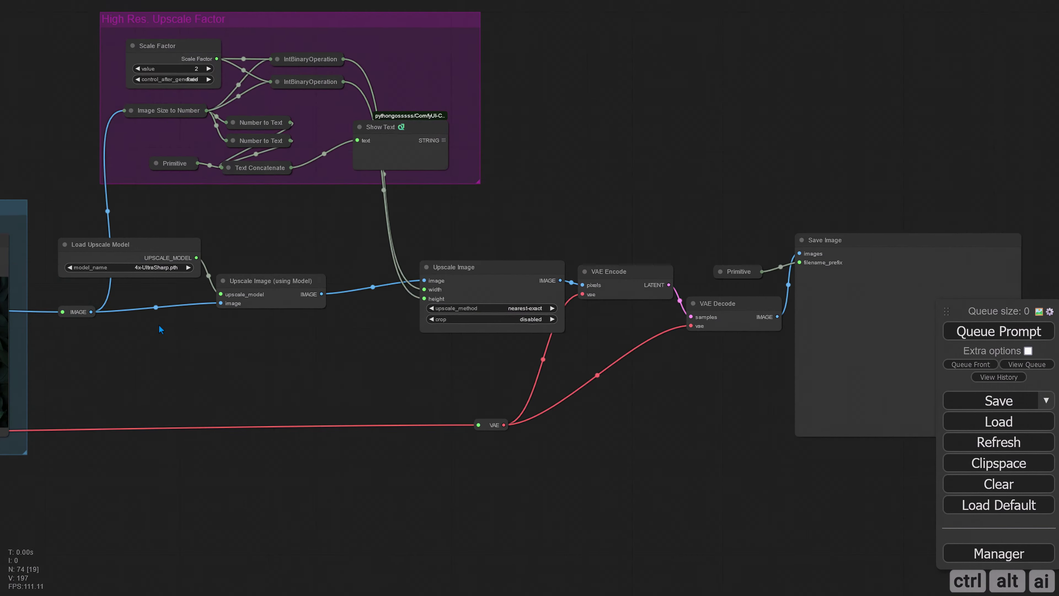
{"action": "mouse_move", "coordinate": [48, 222]}
{"action": "left_mouse_down"}
{"action": "mouse_move", "coordinate": [952, 470]}
{"action": "mouse_move", "coordinate": [48, 205]}
{"action": "left_mouse_up"}
{"action": "key", "text": "ctrl+g"}
{"action": "scroll", "coordinate": [223, 171], "scroll_direction": "down", "scroll_amount": 3}
{"action": "left_click_drag", "start_coordinate": [809, 362], "coordinate": [822, 384]}
{"action": "left_click_drag", "start_coordinate": [144, 220], "coordinate": [150, 236]}
{"action": "left_click", "coordinate": [303, 437]}
{"action": "left_click_drag", "start_coordinate": [223, 56], "coordinate": [232, 64]}
- Title the new group "Upscale"
{"action": "right_click", "coordinate": [91, 196]}
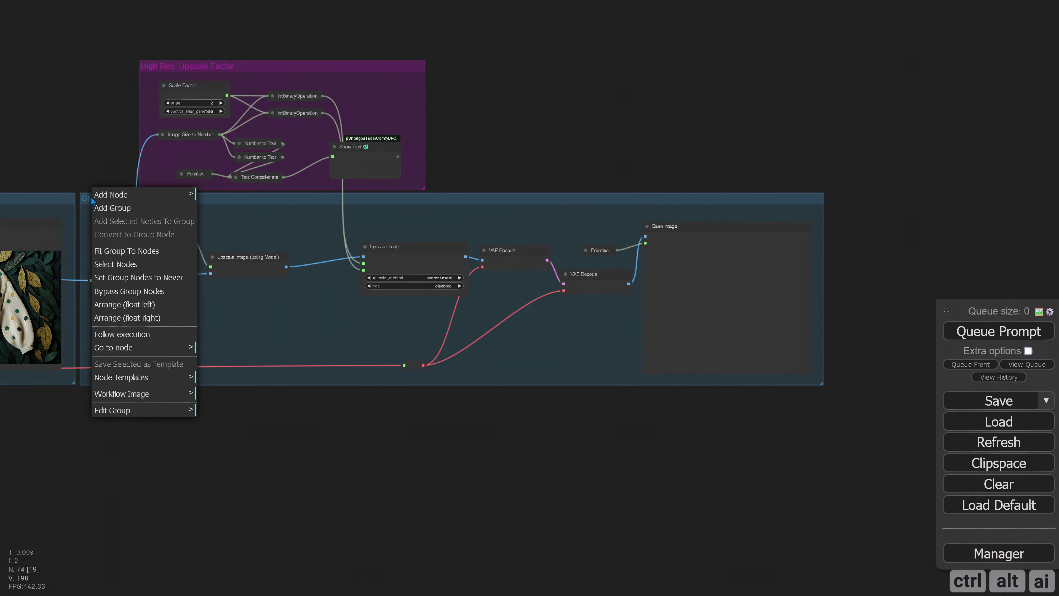
{"action": "left_click", "coordinate": [146, 411]}
{"action": "left_click", "coordinate": [212, 426]}
{"action": "type", "text": "Upscale"}
{"action": "key", "text": "Return"}
- Colour the Upscale group blue
{"action": "right_click", "coordinate": [98, 198]}
{"action": "left_click", "coordinate": [145, 417]}
{"action": "left_click", "coordinate": [225, 443]}
{"action": "left_click", "coordinate": [287, 520]}
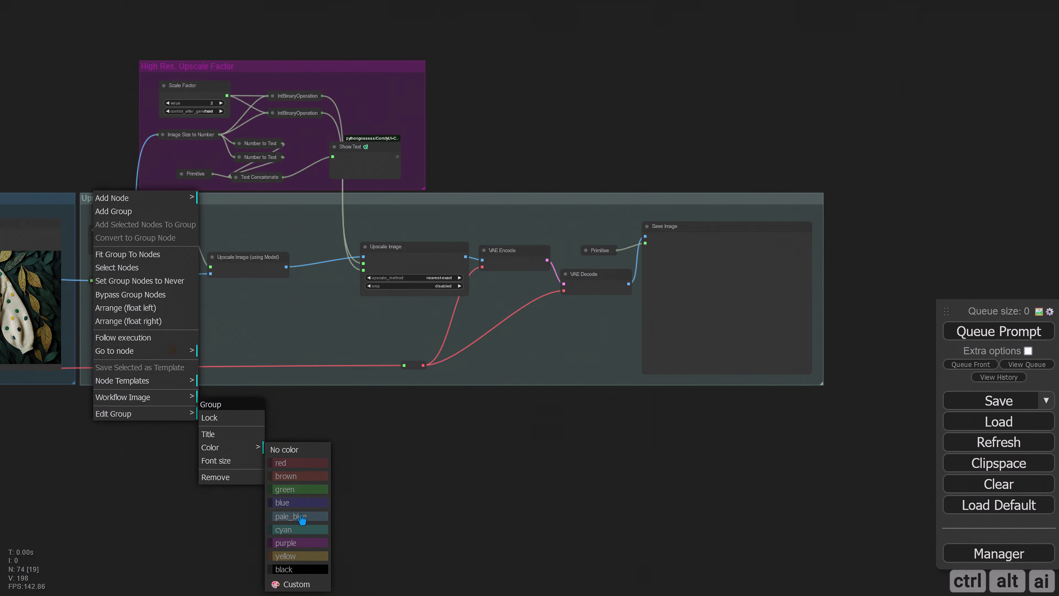
{"action": "left_click", "coordinate": [287, 494]}
- Queue the prompt to run the workflow through the Upscale stage
{"action": "left_click_drag", "start_coordinate": [199, 464], "coordinate": [399, 459]}
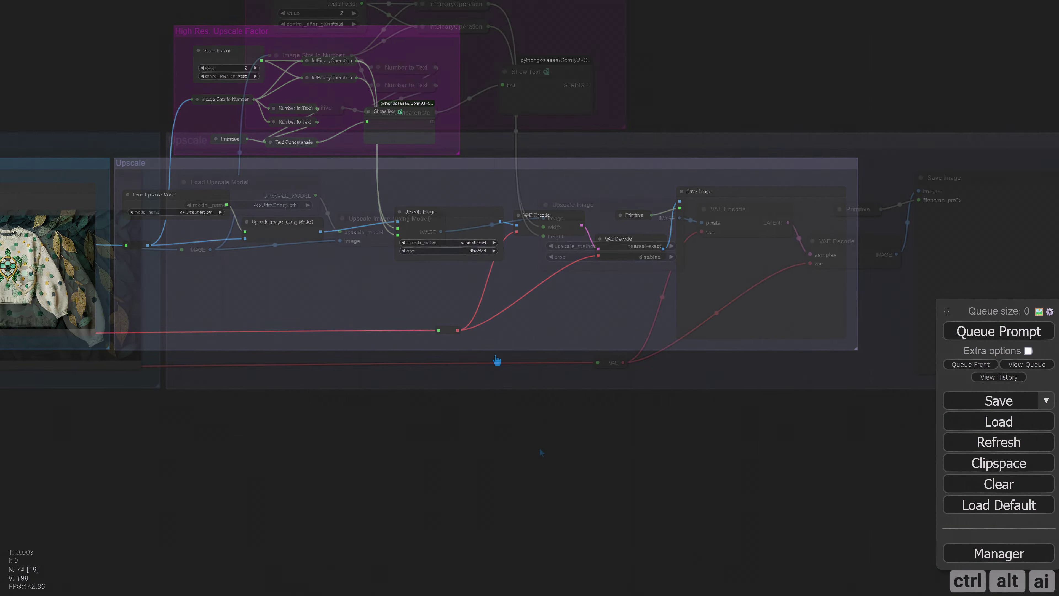
{"action": "left_click", "coordinate": [999, 331]}
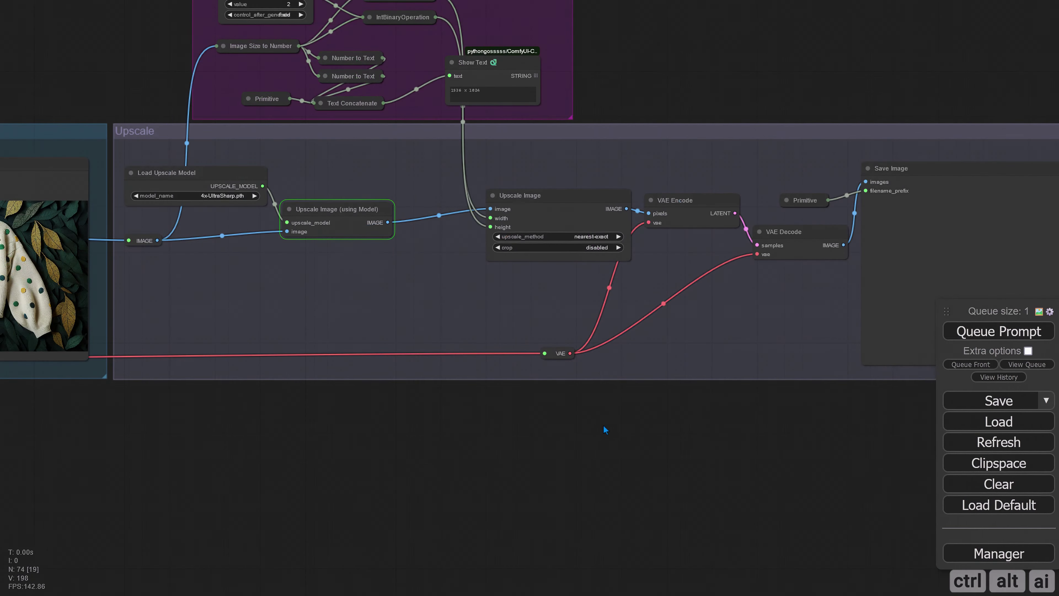
{"action": "left_click_drag", "start_coordinate": [638, 88], "coordinate": [468, 154]}
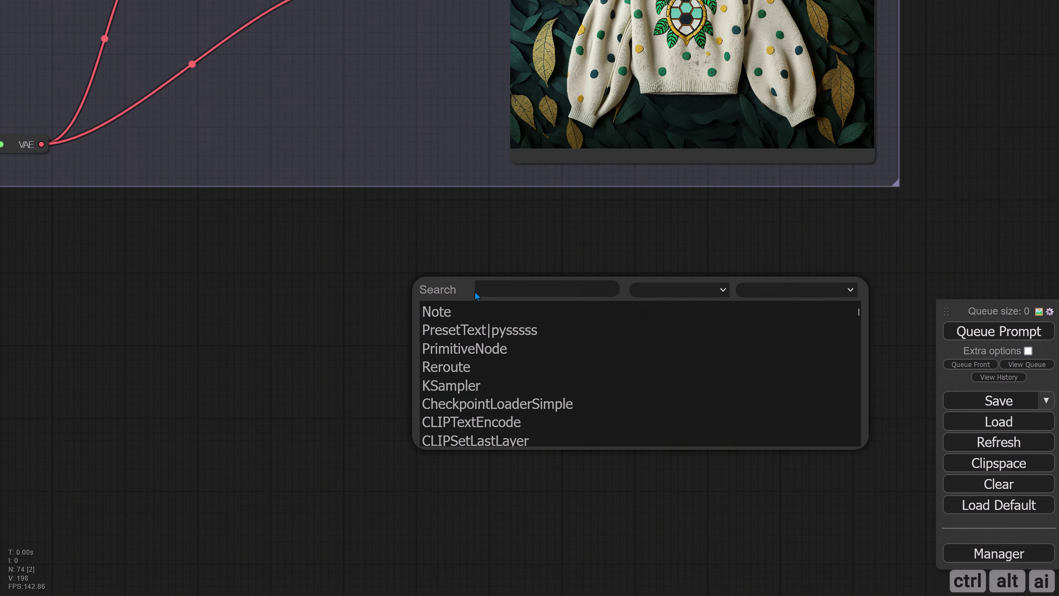
- Add an Image Rembg (Remove Background) node in the empty space below the Upscale group
{"action": "type", "text": "bg"}
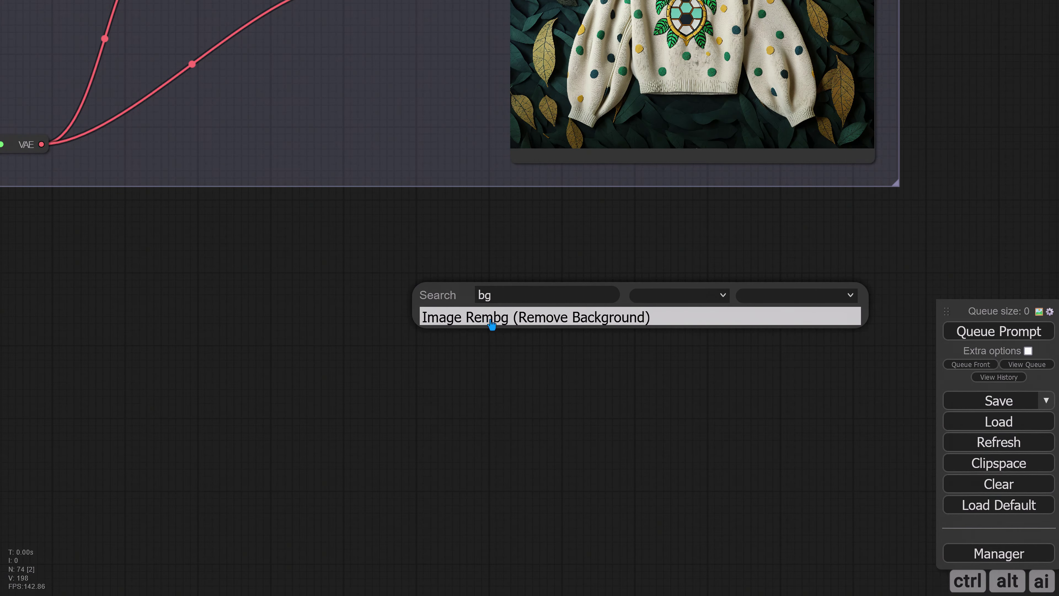
{"action": "left_click", "coordinate": [491, 318]}
{"action": "left_click_drag", "start_coordinate": [548, 299], "coordinate": [268, 268]}
- Copy the Upscale group's Save Image node beside the Image Rembg node and connect the Rembg images output to it
{"action": "scroll", "coordinate": [474, 288], "scroll_direction": "down", "scroll_amount": 6}
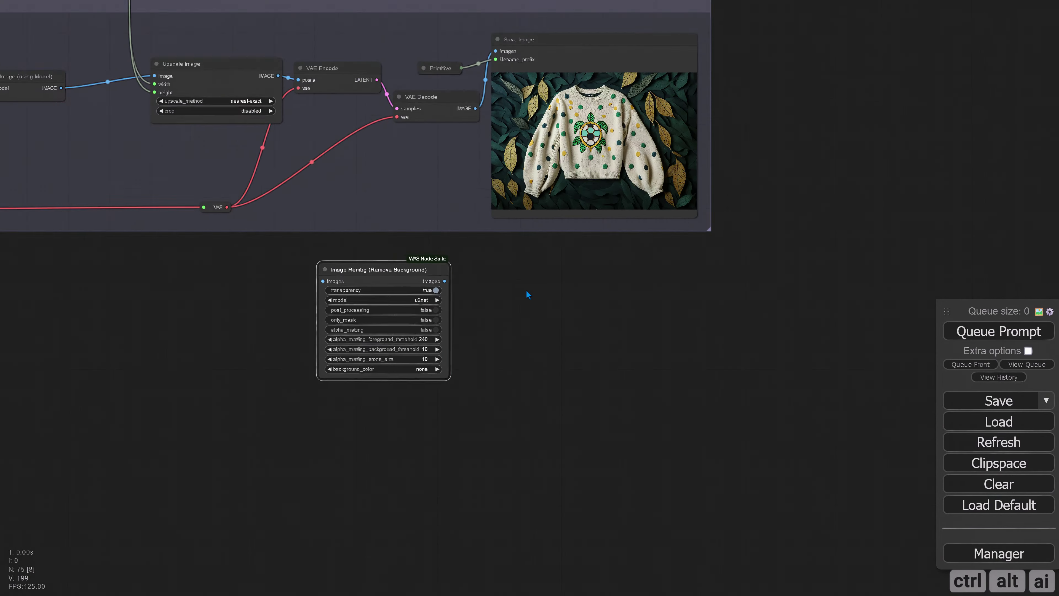
{"action": "left_click_drag", "start_coordinate": [527, 295], "coordinate": [484, 345]}
{"action": "left_click_drag", "start_coordinate": [514, 98], "coordinate": [520, 315], "text": "alt"}
{"action": "left_click_drag", "start_coordinate": [378, 321], "coordinate": [458, 314]}
- On the Image Rembg node, disable transparency, enable post_processing and alpha_matting, and set background_color to black
{"action": "scroll", "coordinate": [411, 395], "scroll_direction": "up", "scroll_amount": 5}
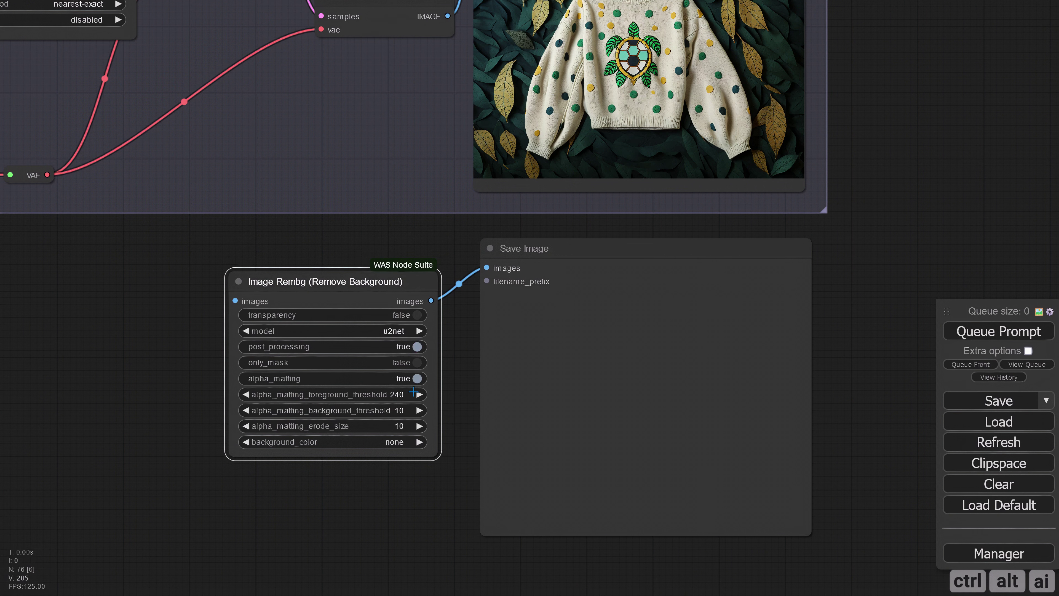
{"action": "left_click", "coordinate": [405, 441]}
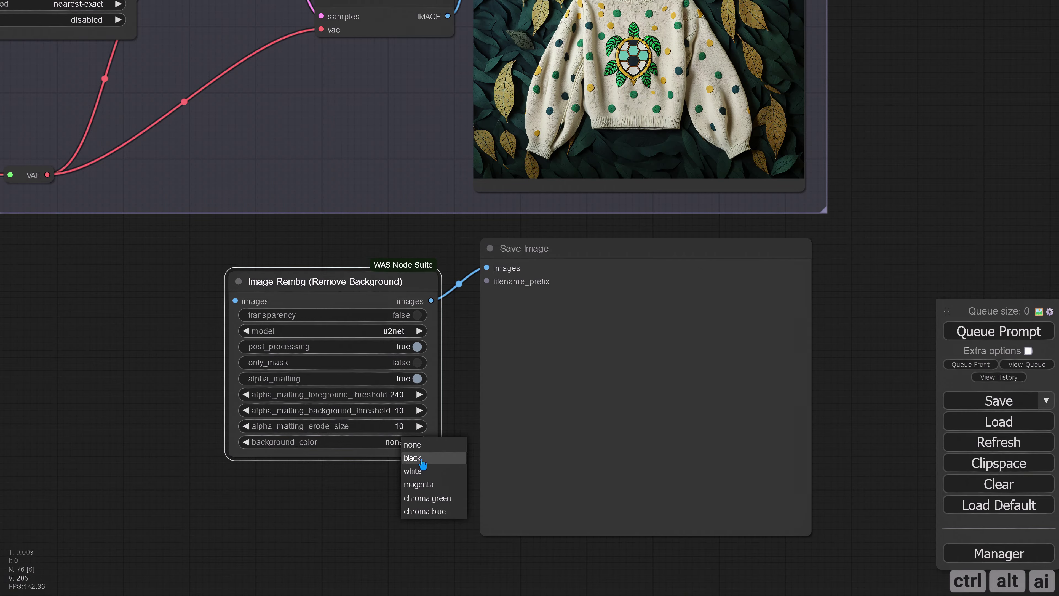
- Select the Image Rembg node and its Save Image node and enclose them in a new group below the Upscale group
{"action": "scroll", "coordinate": [320, 376], "scroll_direction": "down", "scroll_amount": 6}
{"action": "left_click_drag", "start_coordinate": [499, 314], "coordinate": [501, 314]}
{"action": "left_click", "coordinate": [501, 315], "text": "ctrl"}
{"action": "left_click_drag", "start_coordinate": [375, 332], "coordinate": [379, 307]}
{"action": "key", "text": "ctrl+g"}
{"action": "left_click_drag", "start_coordinate": [266, 408], "coordinate": [271, 418]}
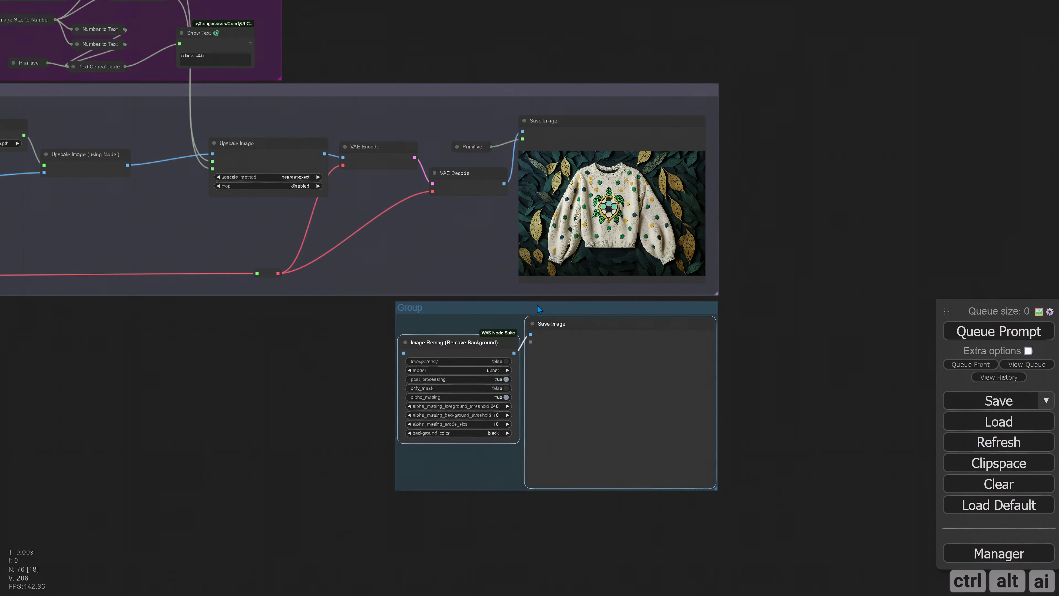
- Enlarge and reposition the new group beneath the Upscale group and title it "Background Removal"
{"action": "left_click_drag", "start_coordinate": [717, 490], "coordinate": [728, 503]}
{"action": "left_click_drag", "start_coordinate": [420, 307], "coordinate": [410, 305]}
{"action": "right_click", "coordinate": [410, 304]}
{"action": "left_click", "coordinate": [525, 542]}
{"action": "key", "text": "ctrl+a"}
{"action": "type", "text": "Background Removal"}
{"action": "key", "text": "Return"}
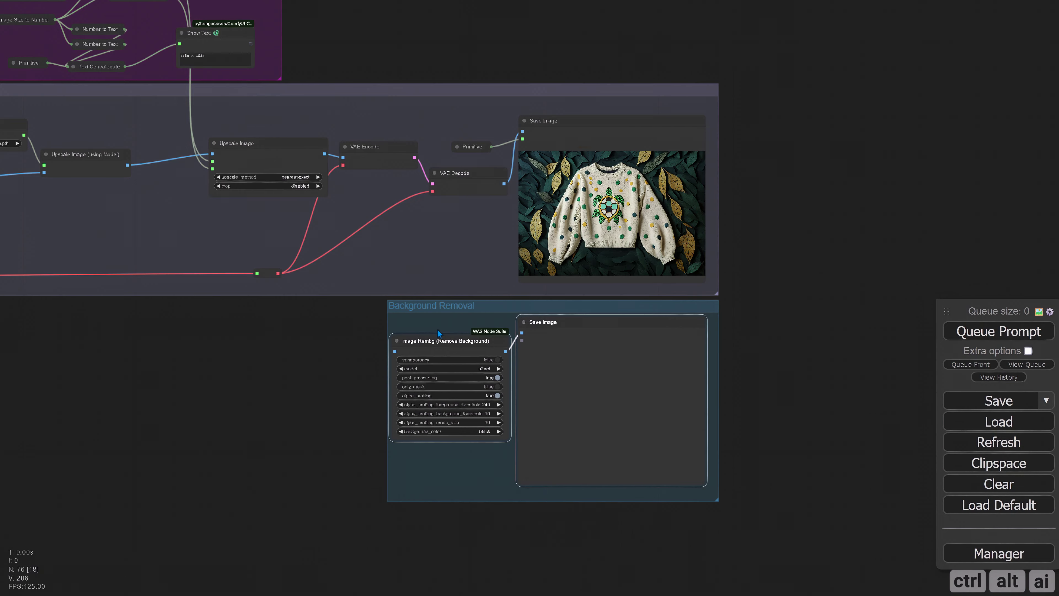
- Set the Background Removal group's color to red and shift its nodes into place inside the group
{"action": "right_click", "coordinate": [425, 340]}
{"action": "left_click", "coordinate": [532, 459]}
{"action": "right_click", "coordinate": [408, 340]}
{"action": "key", "text": "ctrl+z"}
{"action": "right_click", "coordinate": [429, 315]}
{"action": "left_click", "coordinate": [447, 537]}
{"action": "left_click", "coordinate": [548, 556]}
{"action": "left_click", "coordinate": [633, 479]}
{"action": "left_click_drag", "start_coordinate": [464, 341], "coordinate": [473, 345]}
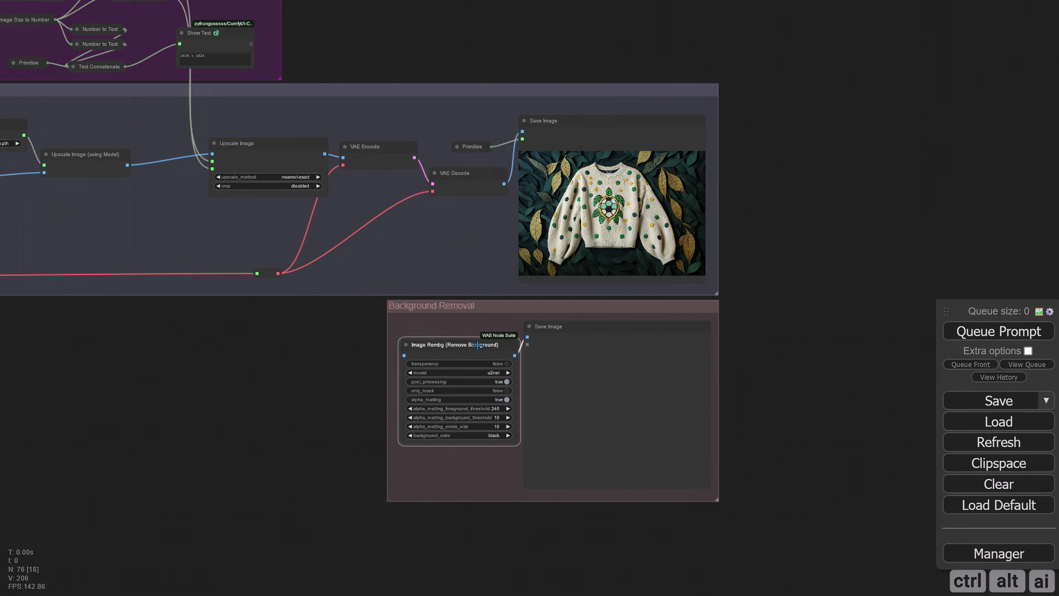
- Connect the Upscale VAE Decode image to the Image Rembg node and route Raw Image's VAE Decode image through reroutes toward the Background Removal group
{"action": "left_click_drag", "start_coordinate": [504, 183], "coordinate": [404, 355]}
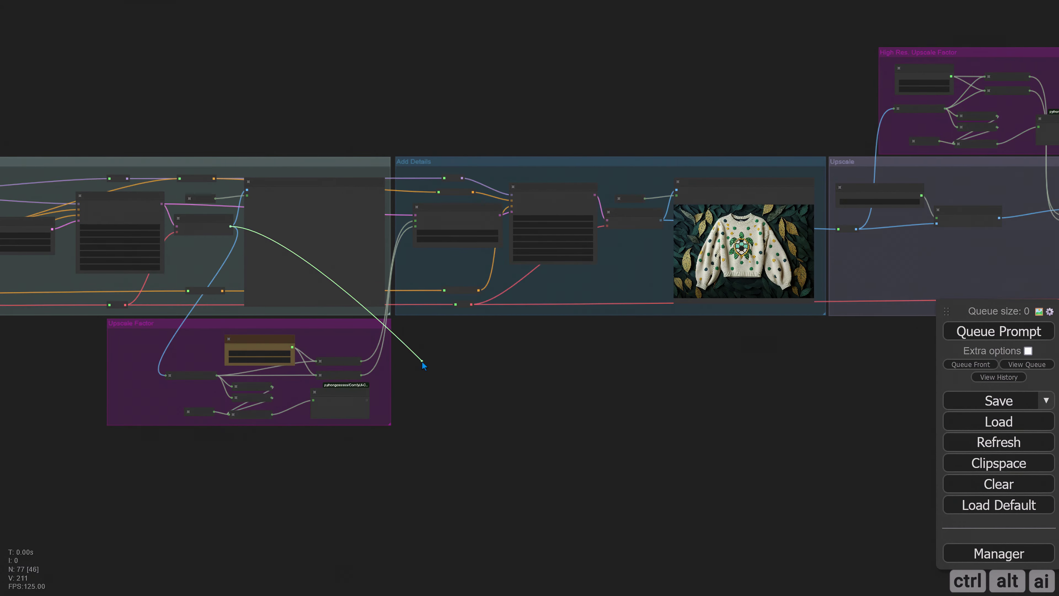
{"action": "left_click_drag", "start_coordinate": [422, 362], "coordinate": [433, 377]}
{"action": "left_click", "coordinate": [444, 409]}
{"action": "left_click_drag", "start_coordinate": [502, 424], "coordinate": [231, 384]}
{"action": "left_click_drag", "start_coordinate": [182, 340], "coordinate": [886, 339]}
{"action": "left_click", "coordinate": [881, 369]}
{"action": "left_click_drag", "start_coordinate": [4, 419], "coordinate": [810, 431]}
{"action": "scroll", "coordinate": [364, 369], "scroll_direction": "up", "scroll_amount": 3}
{"action": "scroll", "coordinate": [250, 392], "scroll_direction": "down", "scroll_amount": 2}
{"action": "left_click_drag", "start_coordinate": [876, 371], "coordinate": [119, 369]}
{"action": "left_click_drag", "start_coordinate": [726, 345], "coordinate": [727, 376]}
{"action": "left_click_drag", "start_coordinate": [500, 376], "coordinate": [720, 350]}
{"action": "left_click_drag", "start_coordinate": [165, 320], "coordinate": [166, 354]}
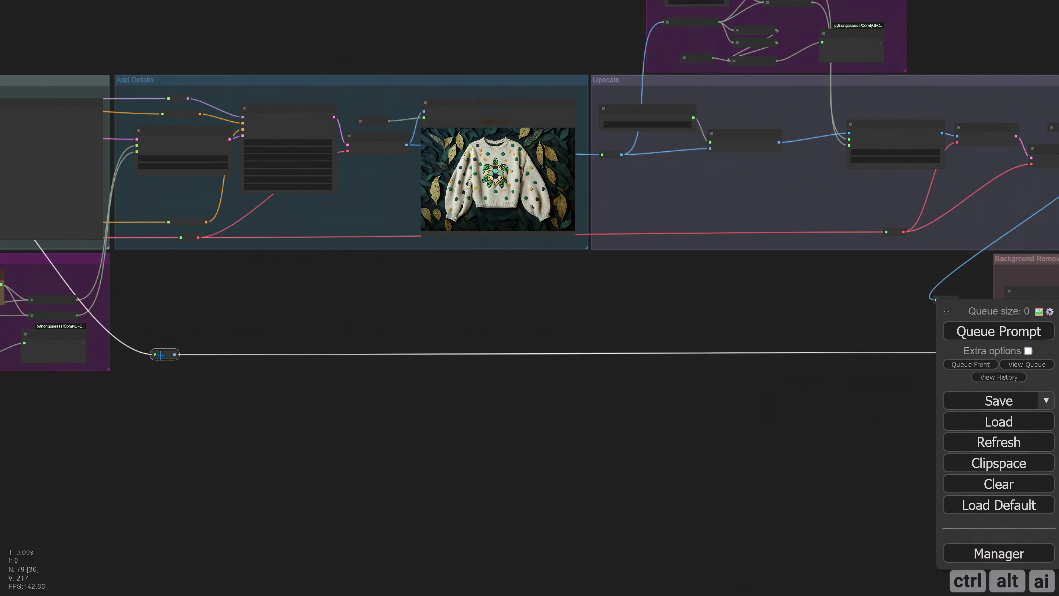
- Route the Add Details VAE Decode image through reroutes to a spot beside the Background Removal group
{"action": "left_click_drag", "start_coordinate": [184, 134], "coordinate": [273, 310]}
{"action": "left_click_drag", "start_coordinate": [296, 310], "coordinate": [724, 317]}
{"action": "scroll", "coordinate": [724, 317], "scroll_direction": "up", "scroll_amount": 9}
{"action": "mouse_move", "coordinate": [467, 198]}
{"action": "left_mouse_down"}
{"action": "mouse_move", "coordinate": [501, 193]}
{"action": "mouse_move", "coordinate": [466, 199]}
{"action": "left_mouse_up"}
{"action": "left_click_drag", "start_coordinate": [494, 263], "coordinate": [466, 250]}
{"action": "scroll", "coordinate": [447, 355], "scroll_direction": "down", "scroll_amount": 1}
- Title the group around the Upscale image reroute "High Res. Upscale Image Pipe" and set its color to blue
{"action": "right_click", "coordinate": [260, 151]}
{"action": "left_click", "coordinate": [277, 167]}
{"action": "type", "text": "Upscale Image Pipe"}
{"action": "key", "text": "Home"}
{"action": "type", "text": "High Res."}
{"action": "key", "text": "Return"}
{"action": "left_click_drag", "start_coordinate": [368, 219], "coordinate": [511, 226]}
{"action": "left_click_drag", "start_coordinate": [365, 180], "coordinate": [384, 180]}
{"action": "right_click", "coordinate": [385, 179]}
{"action": "left_click", "coordinate": [430, 397]}
{"action": "left_click", "coordinate": [511, 430]}
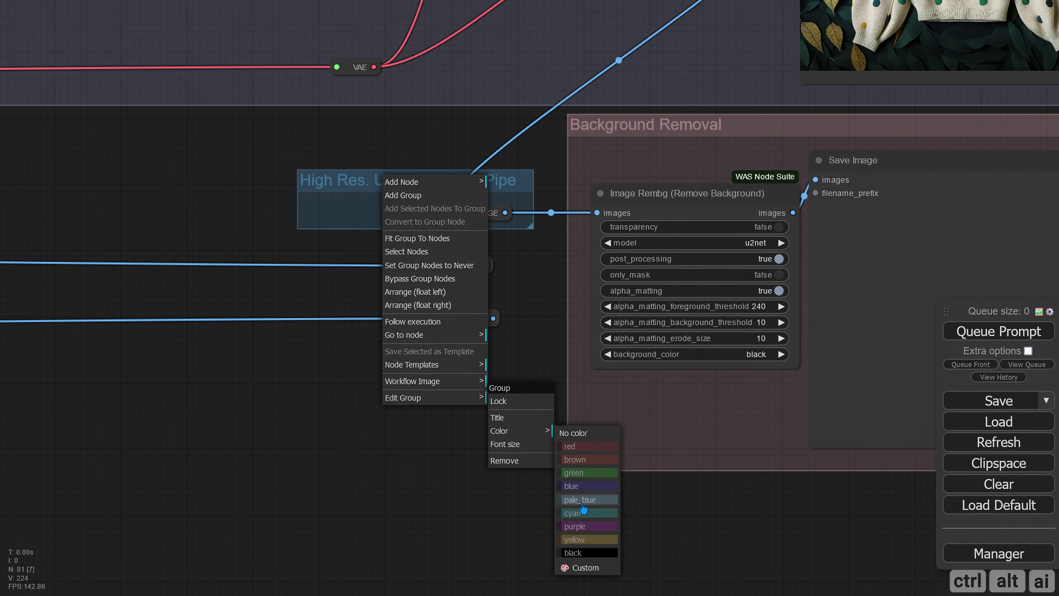
{"action": "left_click", "coordinate": [583, 485]}
- Add a group titled "Add Detail Image Pipe" around the Add Details image reroute and tidy that reroute line
{"action": "right_click", "coordinate": [396, 248]}
{"action": "left_click", "coordinate": [413, 265]}
{"action": "mouse_move", "coordinate": [555, 313]}
{"action": "left_mouse_down"}
{"action": "mouse_move", "coordinate": [461, 289]}
{"action": "mouse_move", "coordinate": [561, 295]}
{"action": "left_mouse_up"}
{"action": "left_click_drag", "start_coordinate": [292, 317], "coordinate": [566, 293]}
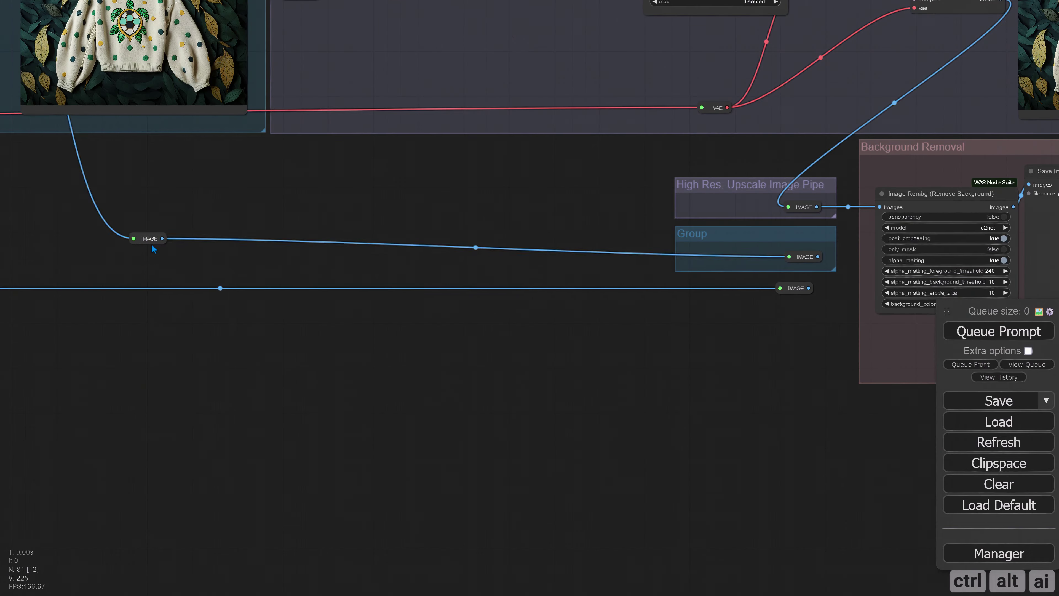
{"action": "left_click_drag", "start_coordinate": [151, 237], "coordinate": [151, 257]}
{"action": "right_click", "coordinate": [394, 207]}
{"action": "left_click_drag", "start_coordinate": [687, 305], "coordinate": [538, 293]}
{"action": "left_click", "coordinate": [521, 442]}
{"action": "type", "text": "Add Detail Image Pipe"}
{"action": "key", "text": "Return"}
- Add a group titled "Raw Image Pipe" around the Raw Image reroute, beneath the Add Detail Image Pipe group
{"action": "scroll", "coordinate": [342, 367], "scroll_direction": "down", "scroll_amount": 3}
{"action": "scroll", "coordinate": [343, 367], "scroll_direction": "up", "scroll_amount": 3}
{"action": "right_click", "coordinate": [377, 273]}
{"action": "left_click", "coordinate": [393, 277]}
{"action": "left_click", "coordinate": [395, 291]}
{"action": "left_click_drag", "start_coordinate": [175, 318], "coordinate": [87, 323]}
{"action": "right_click", "coordinate": [346, 260]}
{"action": "left_click", "coordinate": [388, 483]}
{"action": "left_click", "coordinate": [453, 488]}
{"action": "type", "text": "Raw Image Pipe"}
{"action": "key", "text": "Return"}
- Set the Raw Image Pipe group's color to cyan
{"action": "right_click", "coordinate": [260, 276]}
{"action": "left_click", "coordinate": [284, 497]}
{"action": "left_click", "coordinate": [380, 528]}
{"action": "left_click_drag", "start_coordinate": [454, 340], "coordinate": [349, 372]}
{"action": "left_click", "coordinate": [450, 544]}
{"action": "scroll", "coordinate": [340, 424], "scroll_direction": "up", "scroll_amount": 4}
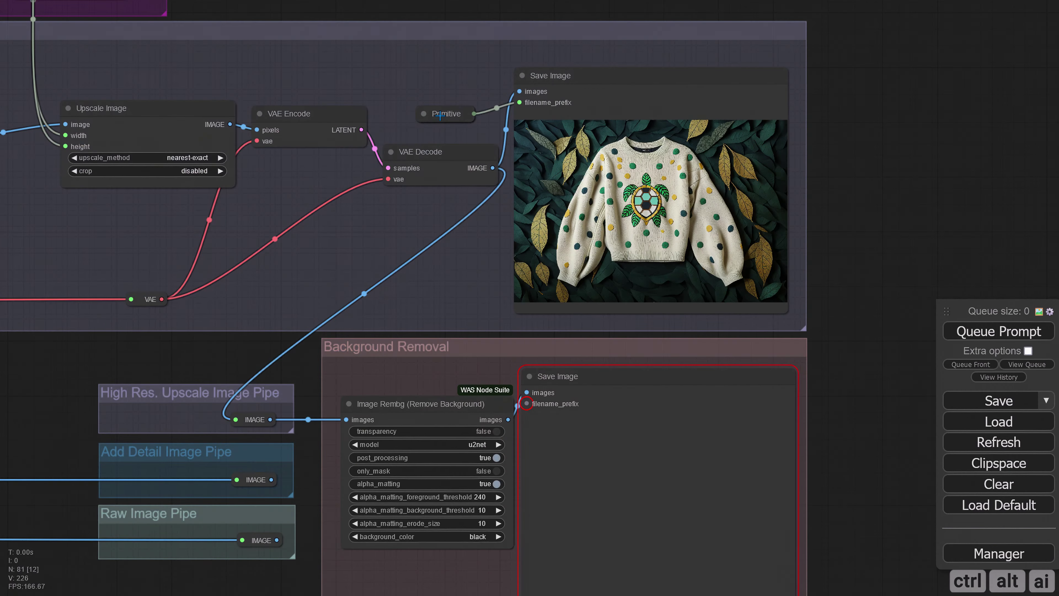
- Paste a Primitive above the Image Rembg node, connected to the background-removal Save Image's filename_prefix, and queue the prompt
{"action": "key", "text": "ctrl+v"}
{"action": "left_click_drag", "start_coordinate": [456, 69], "coordinate": [526, 403]}
{"action": "left_click", "coordinate": [409, 81]}
{"action": "left_click", "coordinate": [547, 82]}
{"action": "key", "text": "Return"}
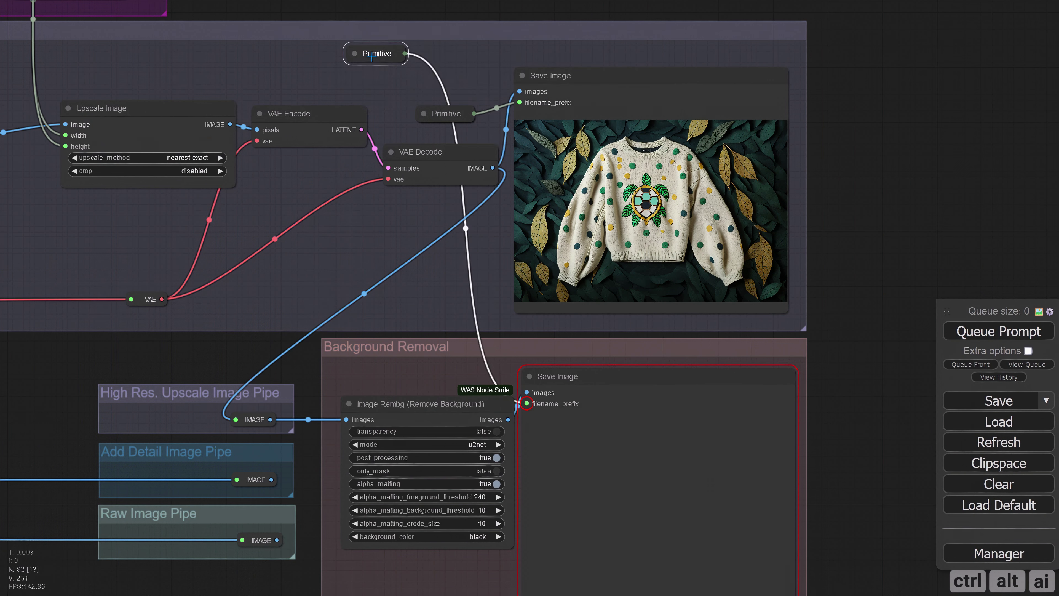
{"action": "left_click_drag", "start_coordinate": [377, 54], "coordinate": [425, 376]}
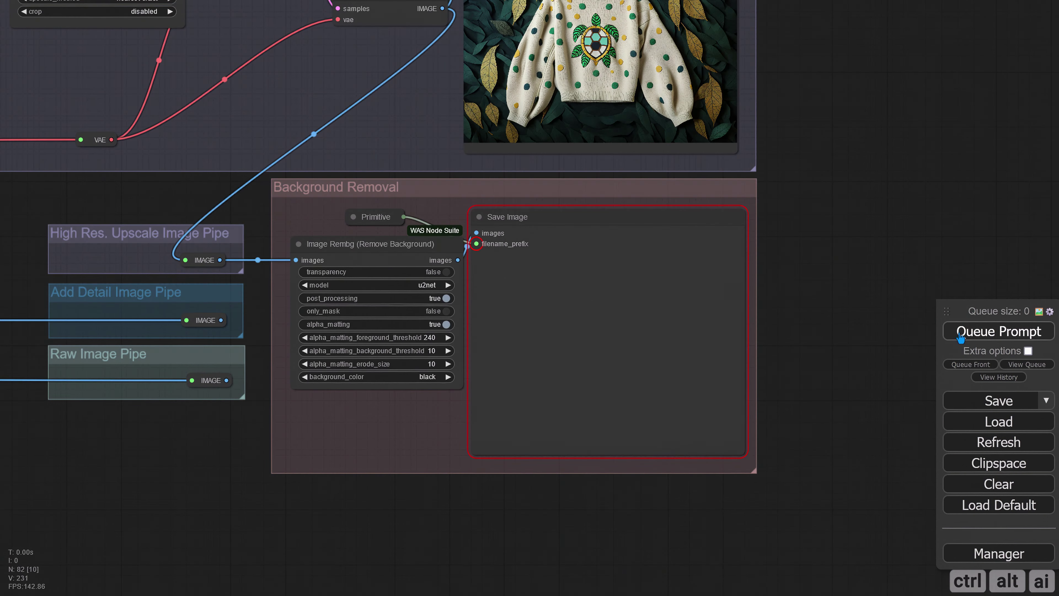
{"action": "left_click", "coordinate": [961, 336]}
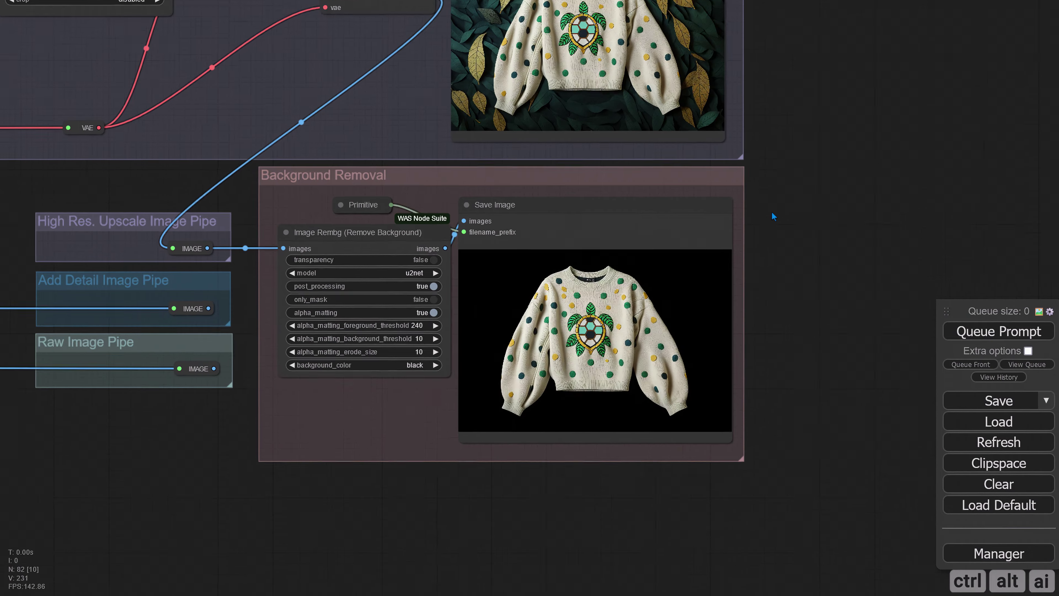
{"action": "left_click_drag", "start_coordinate": [772, 215], "coordinate": [738, 176]}
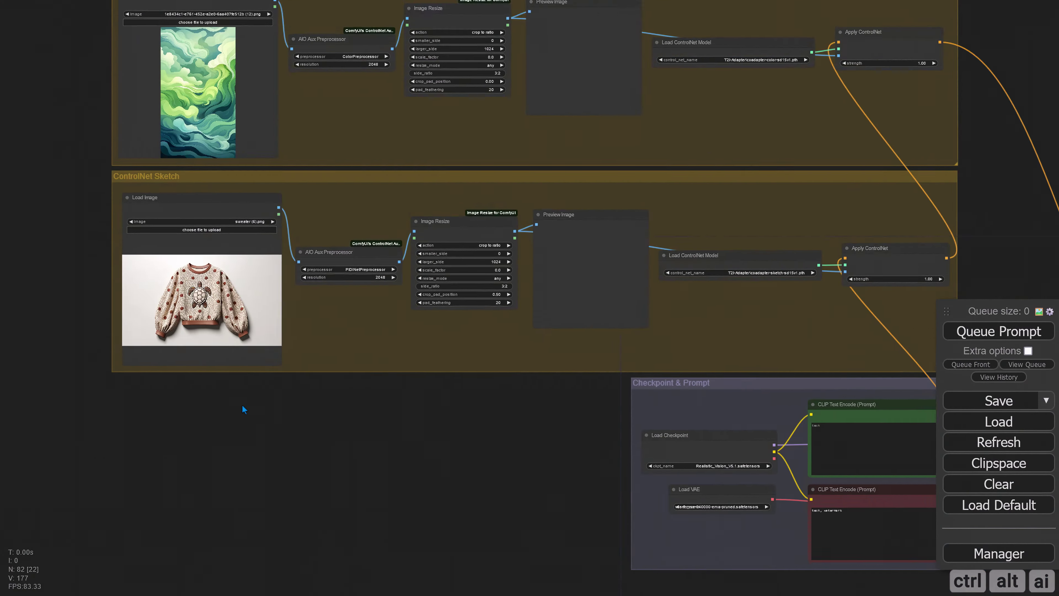
- Load fashionable-female-hand-bag-white-background.jpg into the Load Image node of the ControlNet Sketch group
{"action": "scroll", "coordinate": [243, 407], "scroll_direction": "up", "scroll_amount": 4}
{"action": "left_click", "coordinate": [207, 150]}
{"action": "left_click", "coordinate": [220, 1]}
{"action": "left_click", "coordinate": [175, 67]}
{"action": "double_click", "coordinate": [40, 155]}
{"action": "key", "text": "Escape"}
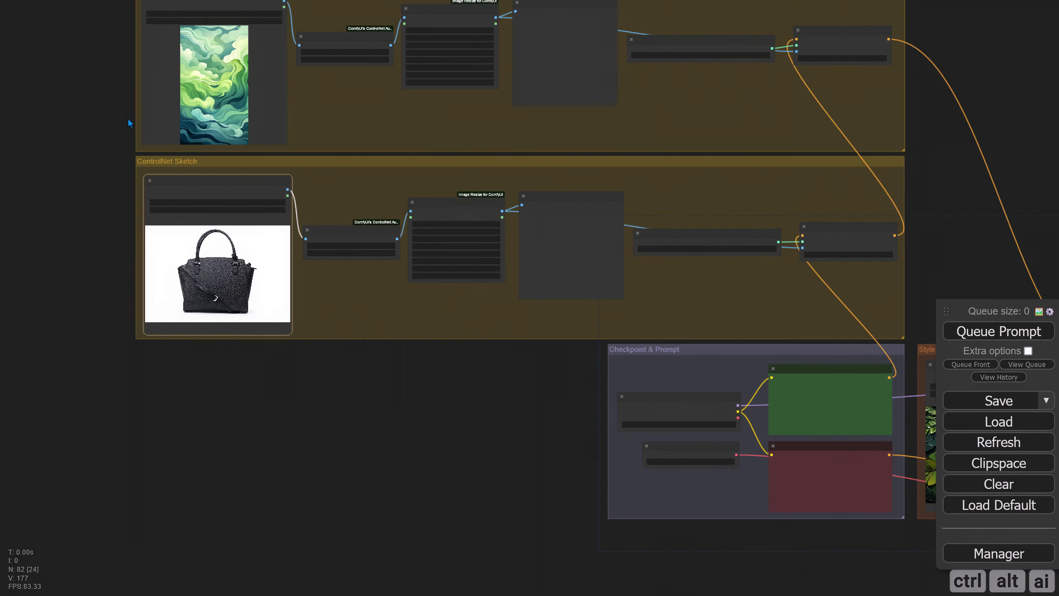
- Load a different reference image from disk into the Load Image node of the color ControlNet group
{"action": "scroll", "coordinate": [196, 152], "scroll_direction": "up", "scroll_amount": 3}
{"action": "scroll", "coordinate": [196, 152], "scroll_direction": "up", "scroll_amount": 2}
{"action": "left_click", "coordinate": [219, 171]}
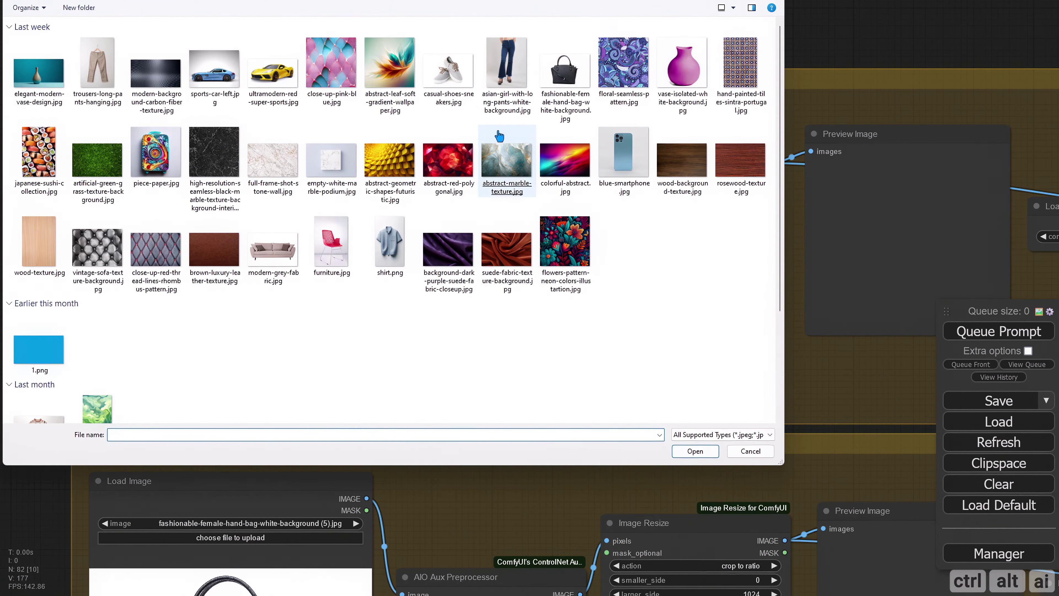
{"action": "left_click", "coordinate": [390, 163]}
- Load close-up-pink-blue.jpg into the Load Image node of the Style group
{"action": "scroll", "coordinate": [391, 196], "scroll_direction": "down", "scroll_amount": 11}
{"action": "left_click_drag", "start_coordinate": [819, 484], "coordinate": [461, 271]}
{"action": "scroll", "coordinate": [460, 271], "scroll_direction": "up", "scroll_amount": 7}
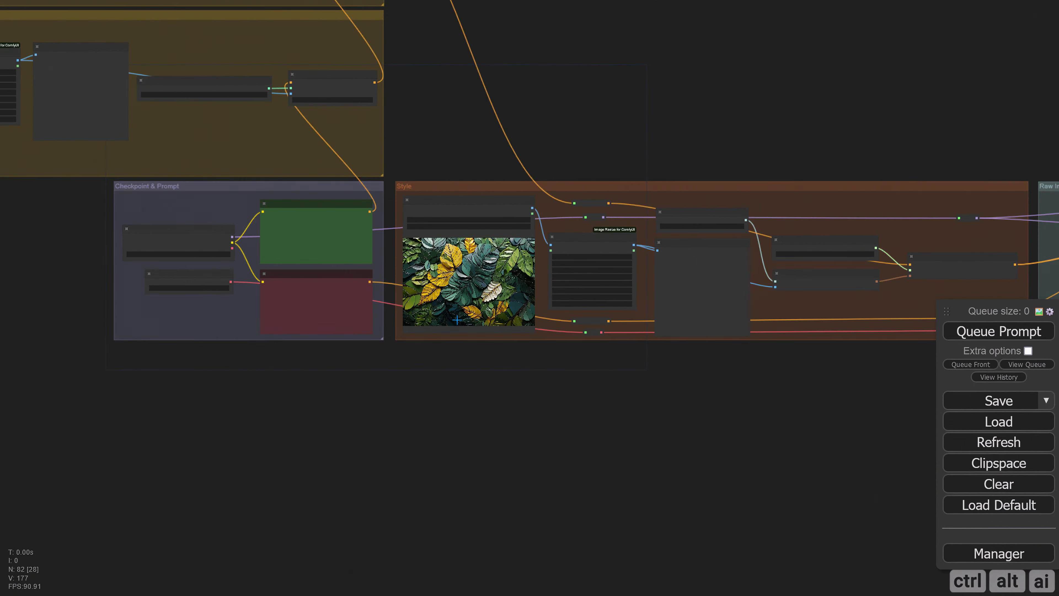
{"action": "left_click", "coordinate": [463, 203]}
{"action": "double_click", "coordinate": [331, 71]}
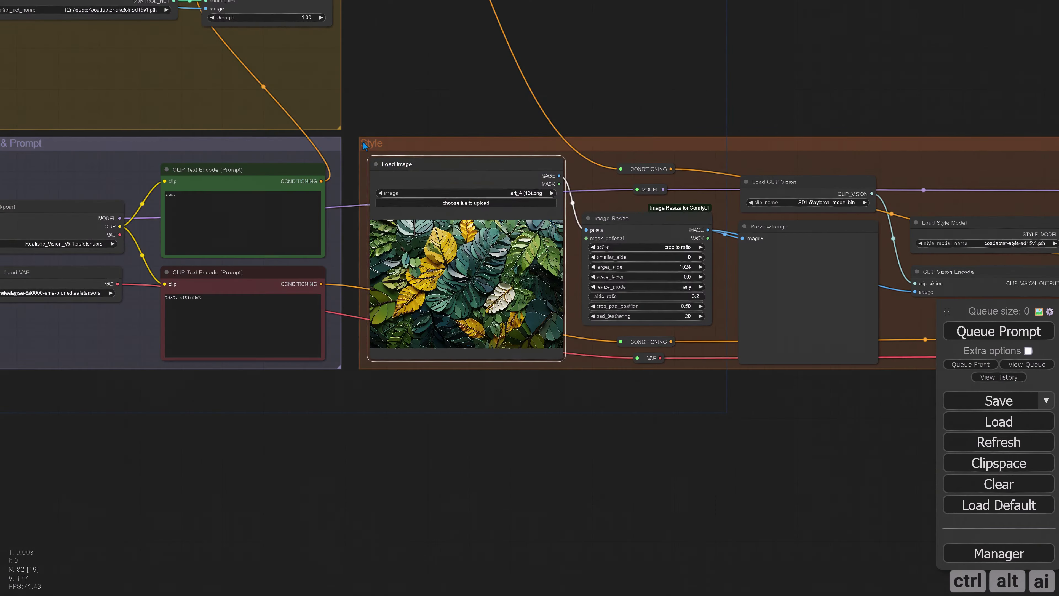
- Queue the prompt to process the newly loaded reference images
{"action": "scroll", "coordinate": [650, 411], "scroll_direction": "down", "scroll_amount": 3}
{"action": "scroll", "coordinate": [657, 403], "scroll_direction": "down", "scroll_amount": 3}
{"action": "left_click_drag", "start_coordinate": [700, 428], "coordinate": [393, 394]}
{"action": "left_click_drag", "start_coordinate": [76, 395], "coordinate": [377, 592]}
{"action": "scroll", "coordinate": [378, 438], "scroll_direction": "up", "scroll_amount": 3}
{"action": "scroll", "coordinate": [267, 426], "scroll_direction": "up", "scroll_amount": 1}
{"action": "left_click", "coordinate": [976, 331]}
{"action": "scroll", "coordinate": [686, 230], "scroll_direction": "down", "scroll_amount": 3}
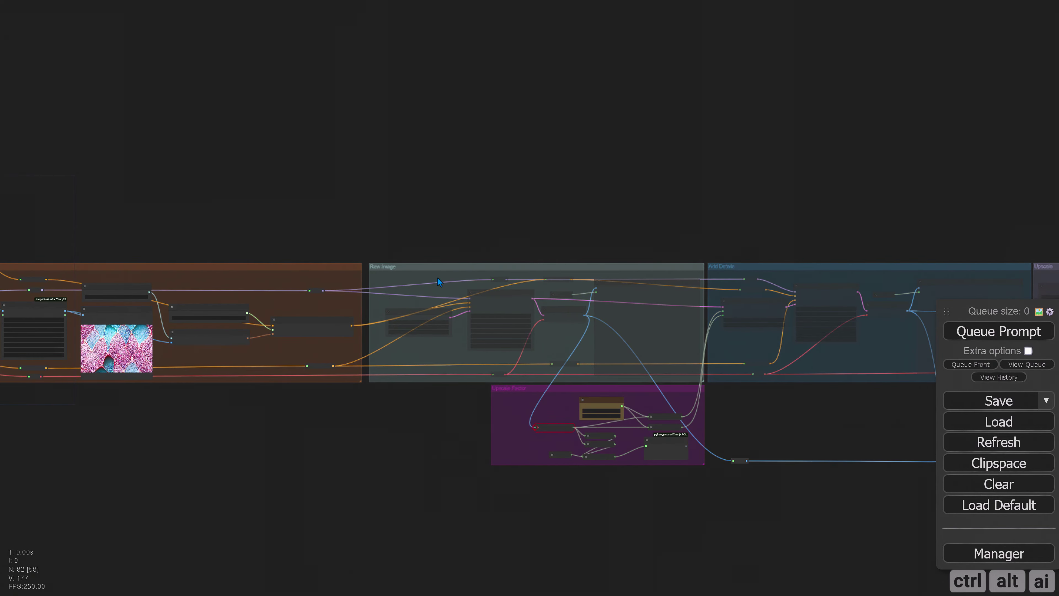
- Set the Raw Image group's nodes to always run and queue the prompt twice
{"action": "right_click", "coordinate": [437, 278]}
{"action": "left_click", "coordinate": [474, 362]}
{"action": "scroll", "coordinate": [445, 402], "scroll_direction": "up", "scroll_amount": 10}
{"action": "left_click_drag", "start_coordinate": [453, 402], "coordinate": [172, 470]}
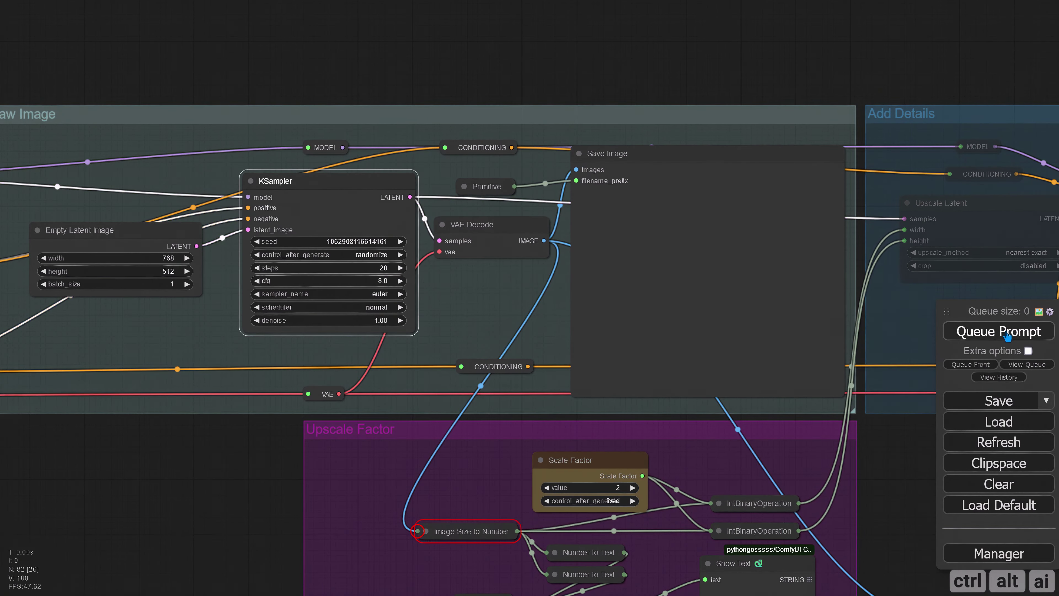
{"action": "left_click", "coordinate": [1007, 333]}
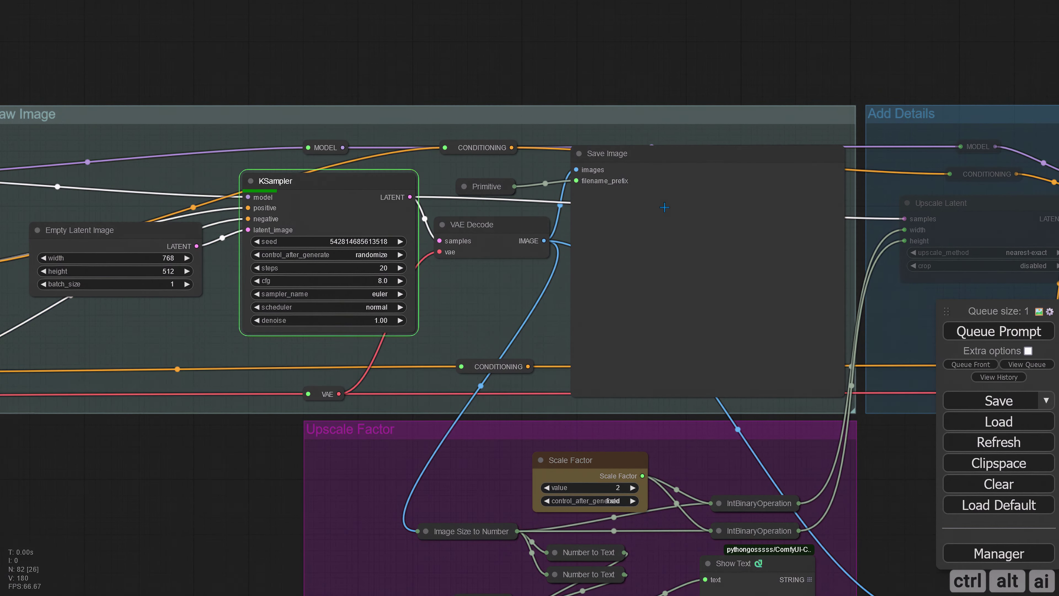
{"action": "left_click", "coordinate": [993, 337]}
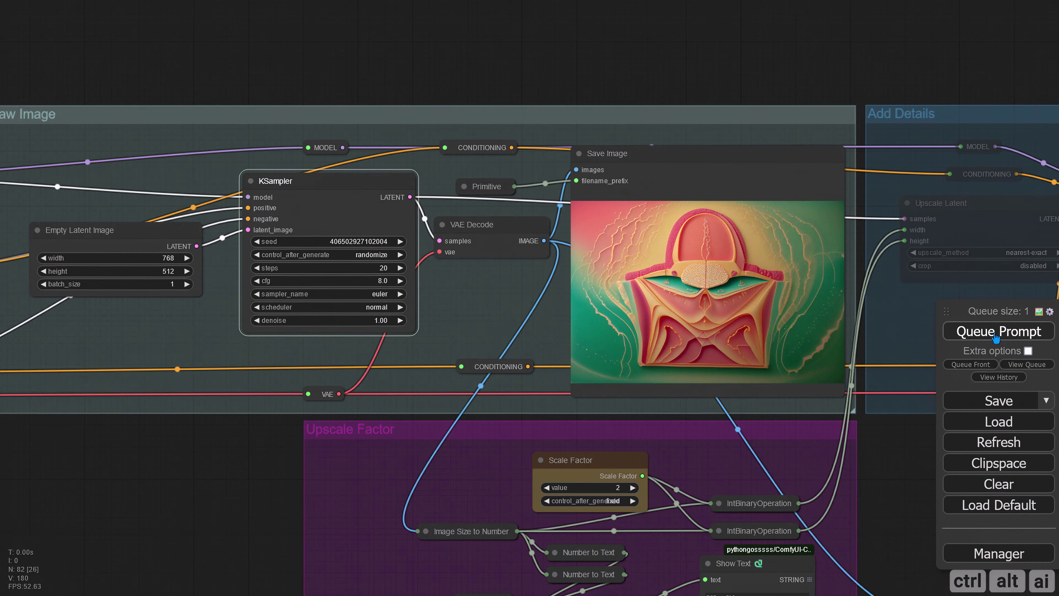
{"action": "scroll", "coordinate": [680, 299], "scroll_direction": "down", "scroll_amount": 10}
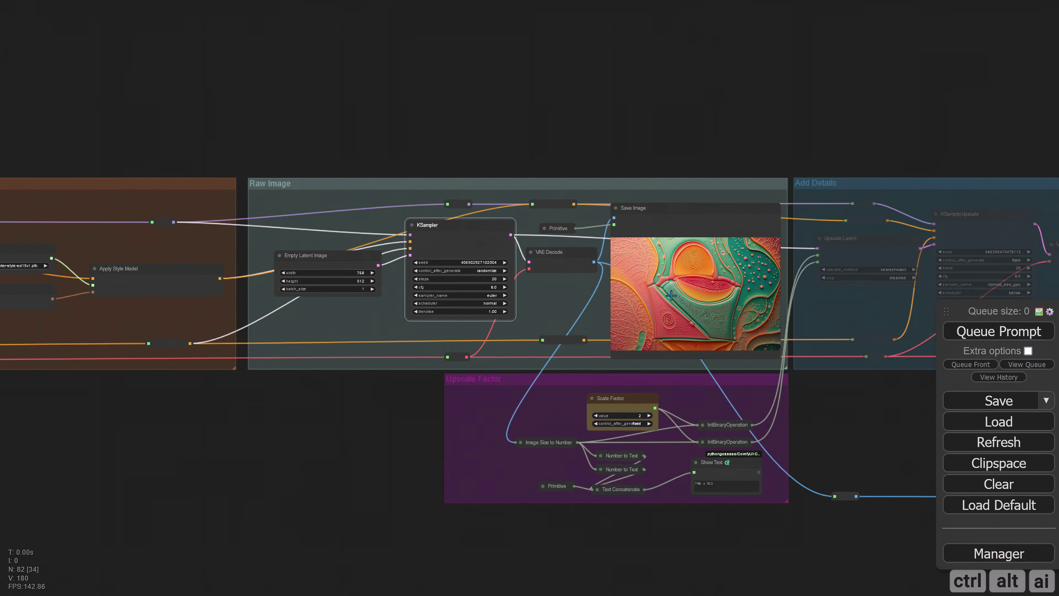
- Change the strength of the Apply ControlNet node in the ControlNet Sketch group
{"action": "left_click_drag", "start_coordinate": [199, 149], "coordinate": [717, 266]}
{"action": "scroll", "coordinate": [442, 280], "scroll_direction": "up", "scroll_amount": 14}
{"action": "left_click", "coordinate": [374, 285]}
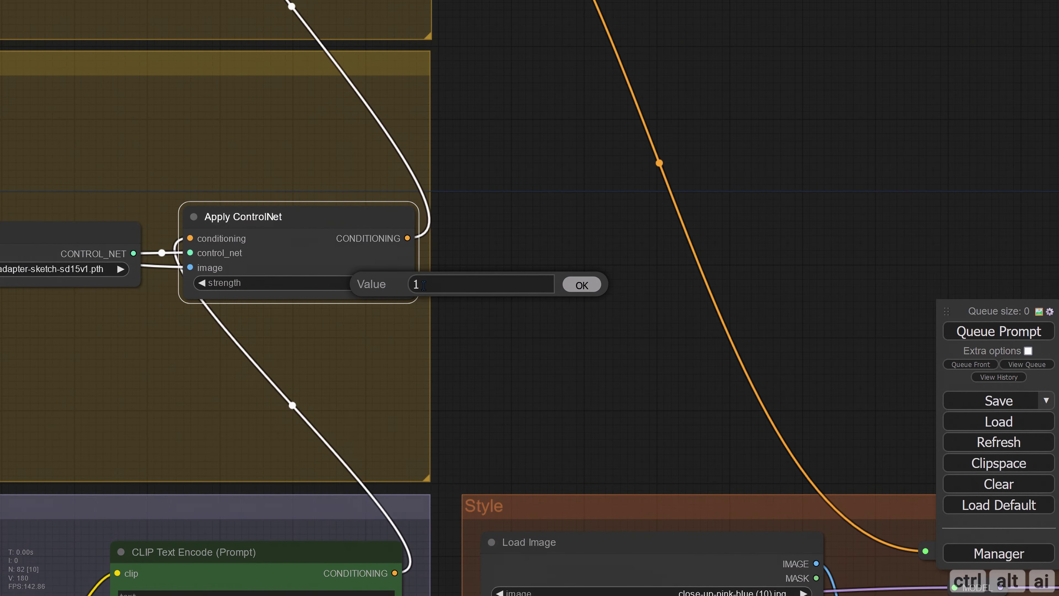
{"action": "left_click", "coordinate": [576, 284]}
- Queue the prompt three times to generate raw images with the changed sketch strength
{"action": "scroll", "coordinate": [555, 270], "scroll_direction": "down", "scroll_amount": 9}
{"action": "left_click_drag", "start_coordinate": [750, 256], "coordinate": [305, 188]}
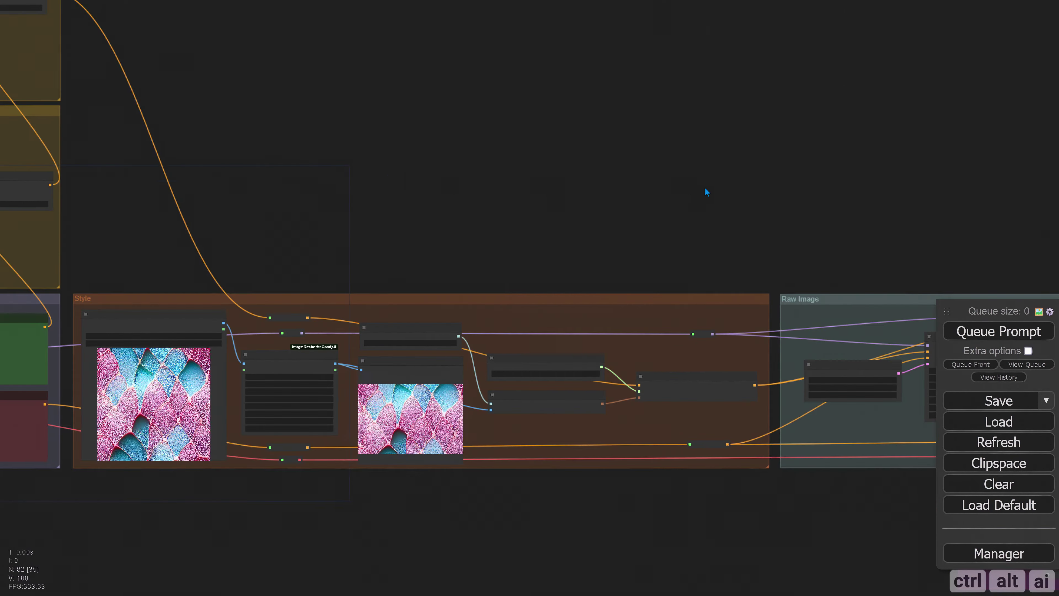
{"action": "left_click_drag", "start_coordinate": [700, 188], "coordinate": [219, 133]}
{"action": "scroll", "coordinate": [583, 189], "scroll_direction": "up", "scroll_amount": 6}
{"action": "left_click_drag", "start_coordinate": [586, 189], "coordinate": [544, 106]}
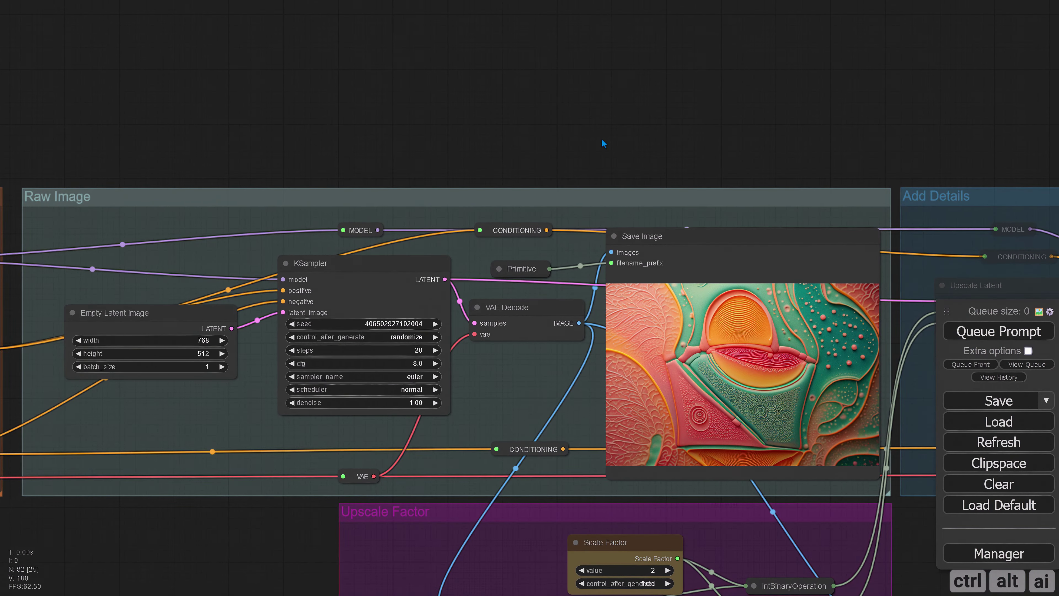
{"action": "left_click", "coordinate": [981, 333]}
{"action": "left_click", "coordinate": [982, 333]}
{"action": "left_click", "coordinate": [981, 334]}
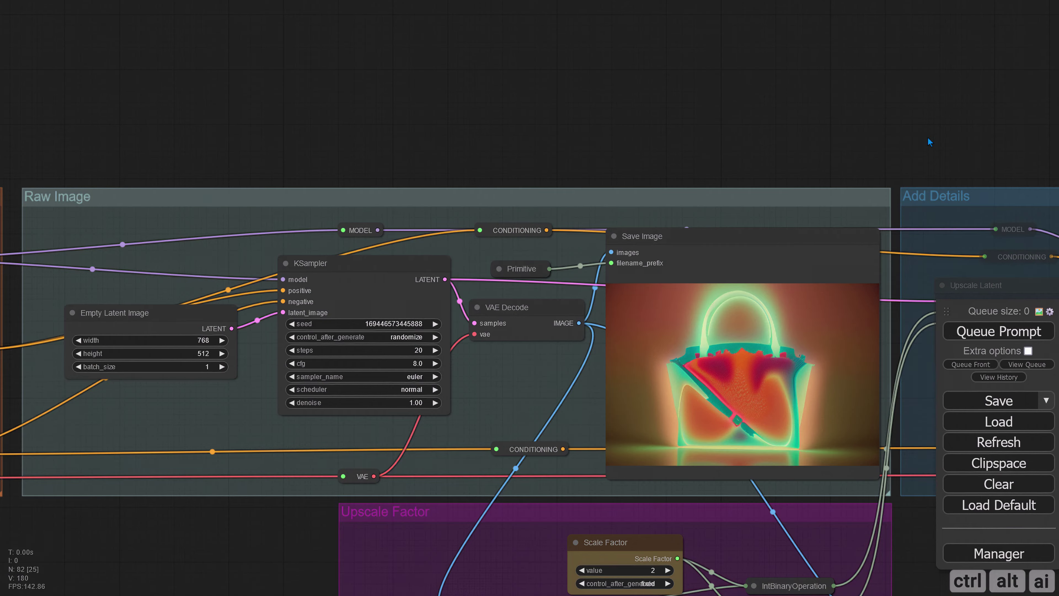
- Set the strength of the ControlNet Sketch group's Apply ControlNet node to 1.5
{"action": "scroll", "coordinate": [528, 155], "scroll_direction": "down", "scroll_amount": 8}
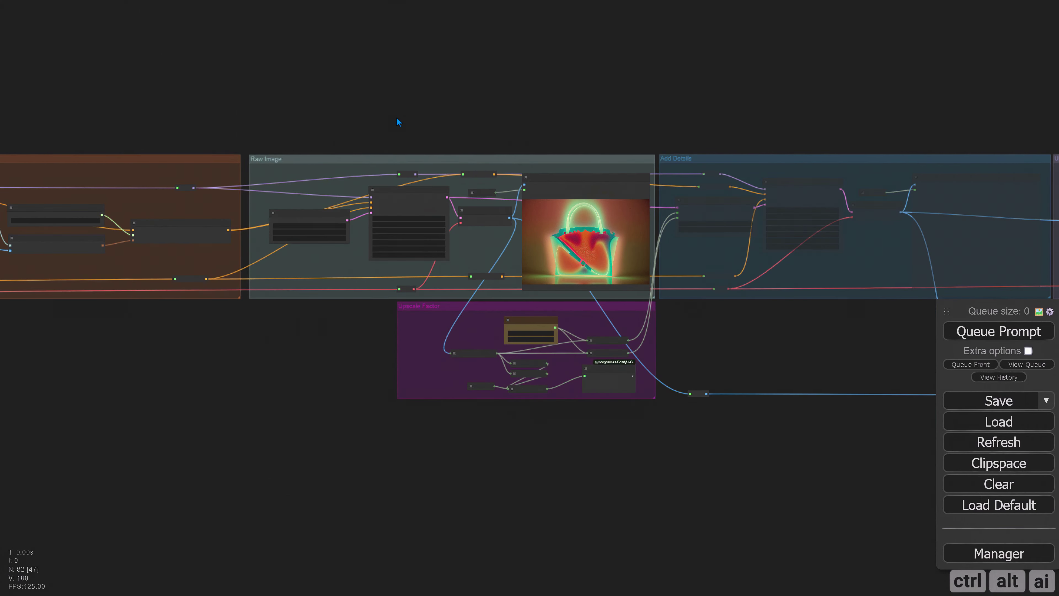
{"action": "left_click_drag", "start_coordinate": [19, 73], "coordinate": [766, 302]}
{"action": "scroll", "coordinate": [435, 292], "scroll_direction": "up", "scroll_amount": 8}
{"action": "left_click", "coordinate": [378, 309]}
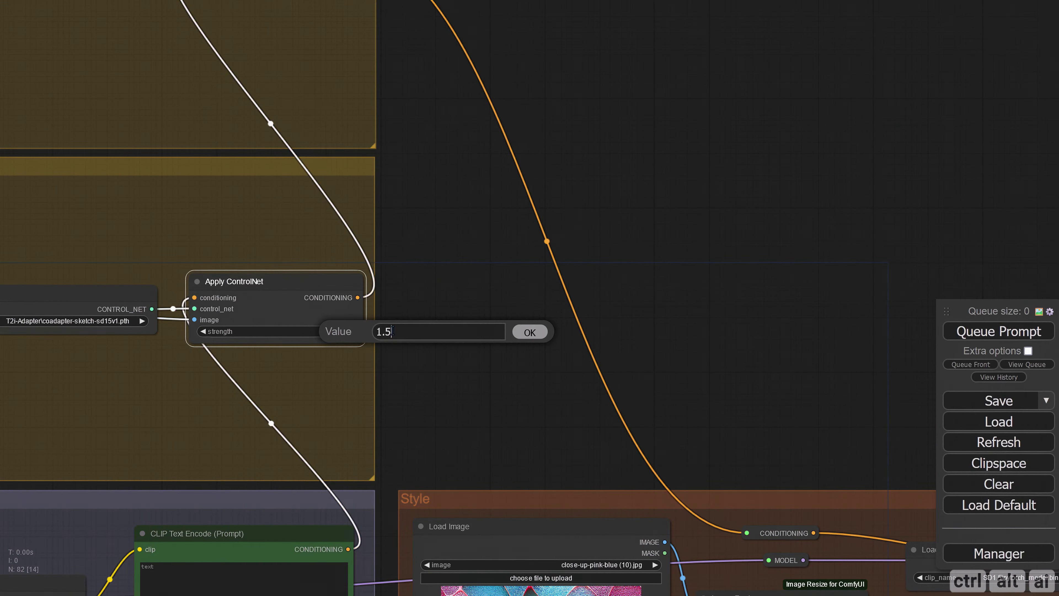
{"action": "type", "text": "0"}
{"action": "left_click", "coordinate": [525, 329]}
- Queue the prompt to generate raw bag images with the 1.5 sketch strength
{"action": "left_click_drag", "start_coordinate": [901, 346], "coordinate": [126, 113]}
{"action": "left_click_drag", "start_coordinate": [917, 213], "coordinate": [275, 104]}
{"action": "left_click_drag", "start_coordinate": [629, 113], "coordinate": [588, 86]}
{"action": "left_click", "coordinate": [989, 337]}
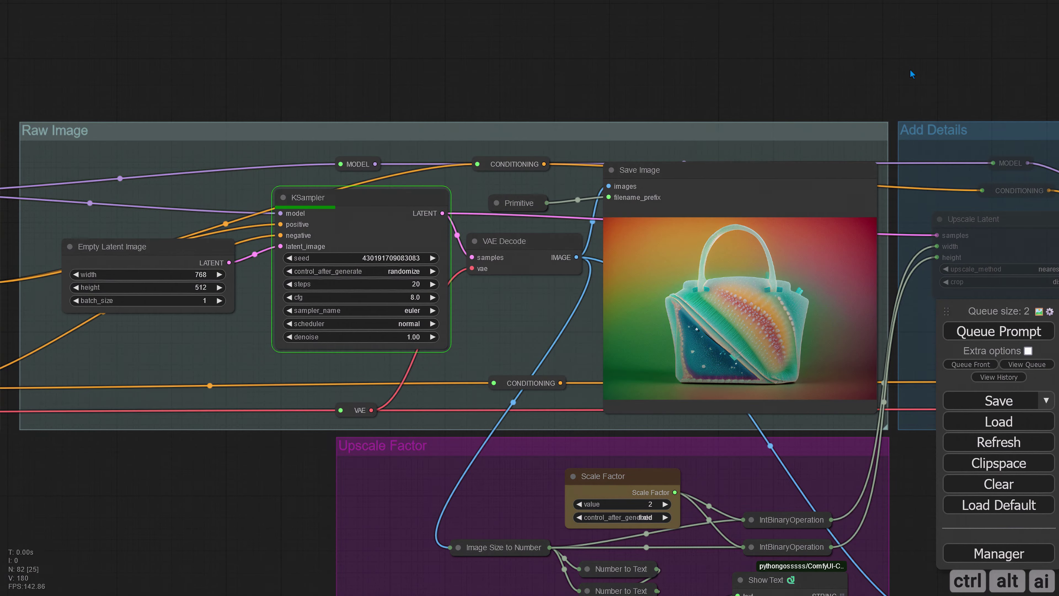
{"action": "scroll", "coordinate": [588, 97], "scroll_direction": "down", "scroll_amount": 5}
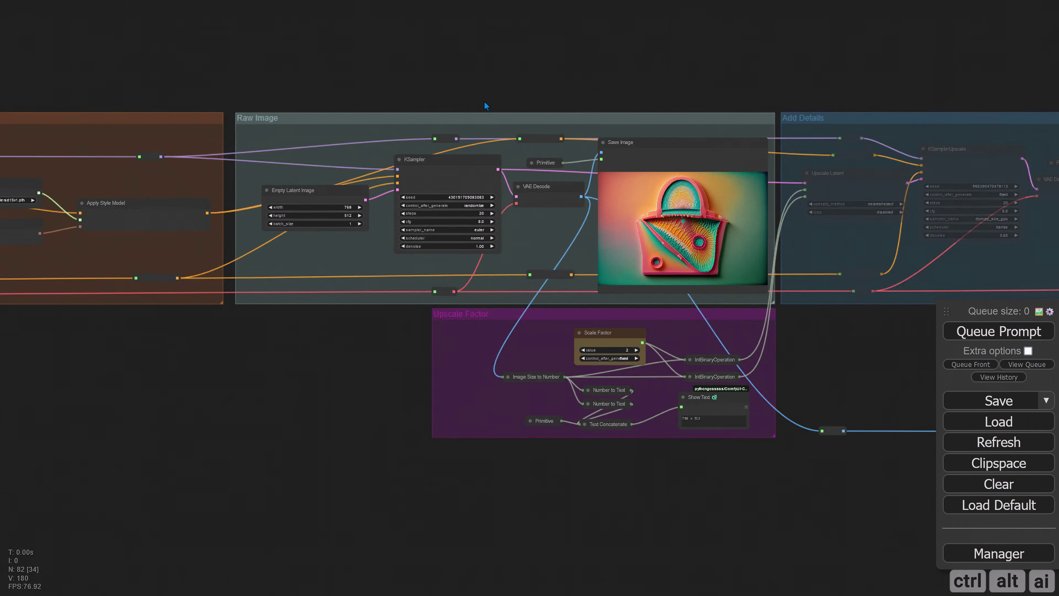
- Enter "bag" as the text of the positive CLIP Text Encode prompt
{"action": "scroll", "coordinate": [482, 105], "scroll_direction": "down", "scroll_amount": 4}
{"action": "left_click_drag", "start_coordinate": [191, 74], "coordinate": [806, 134]}
{"action": "scroll", "coordinate": [279, 196], "scroll_direction": "up", "scroll_amount": 14}
{"action": "left_click", "coordinate": [366, 252]}
{"action": "type", "text": "bag"}
{"action": "left_click", "coordinate": [775, 86]}
- Queue the prompt to generate raw images using the "bag" text prompt
{"action": "scroll", "coordinate": [775, 85], "scroll_direction": "down", "scroll_amount": 11}
{"action": "left_click_drag", "start_coordinate": [803, 71], "coordinate": [231, 172]}
{"action": "left_click_drag", "start_coordinate": [839, 131], "coordinate": [240, 141]}
{"action": "scroll", "coordinate": [657, 151], "scroll_direction": "up", "scroll_amount": 9}
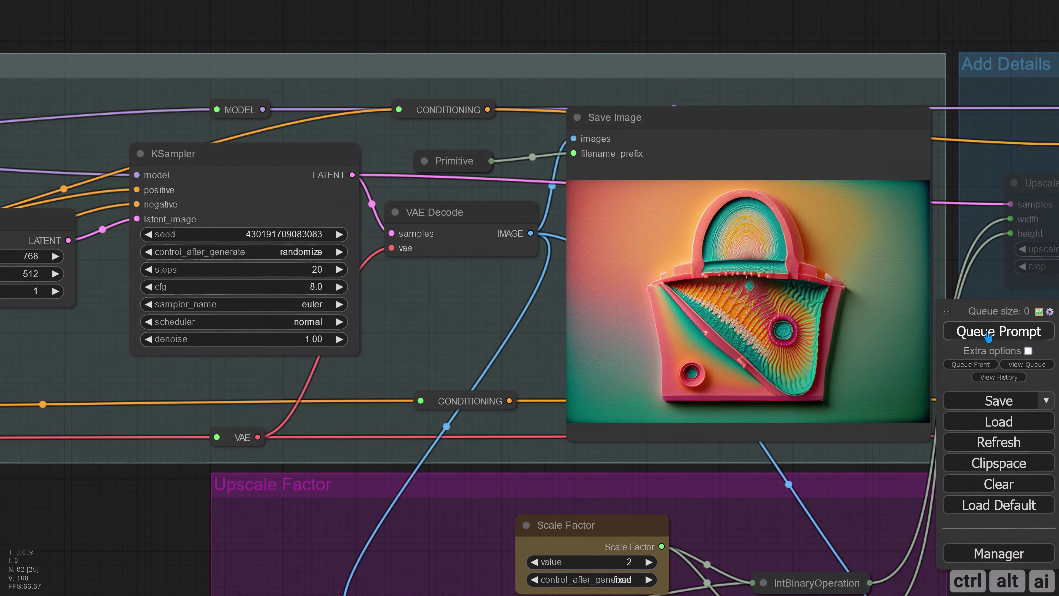
{"action": "left_click", "coordinate": [988, 335]}
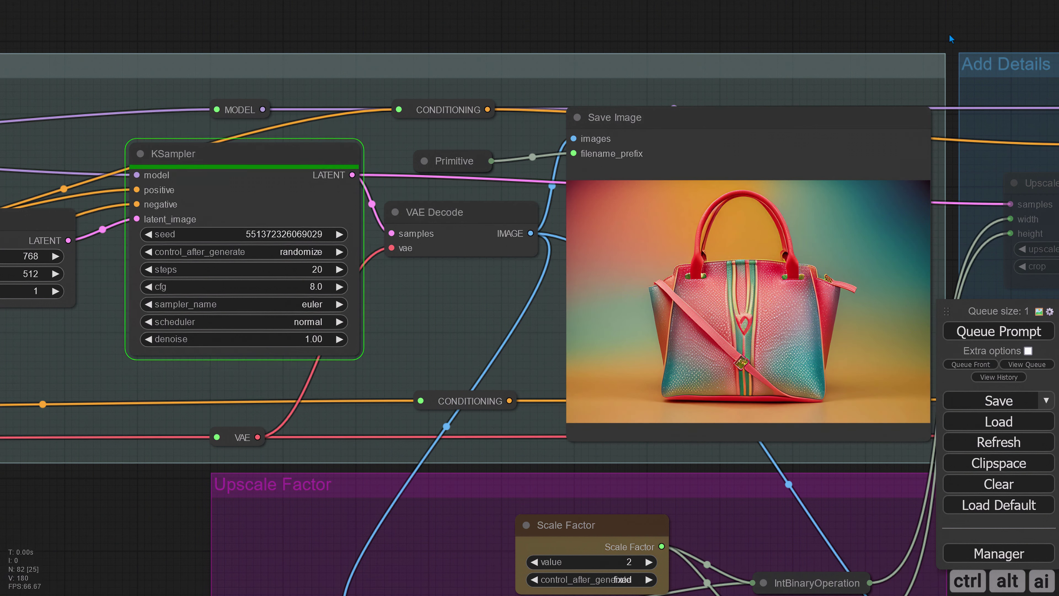
{"action": "scroll", "coordinate": [327, 397], "scroll_direction": "down", "scroll_amount": 2}
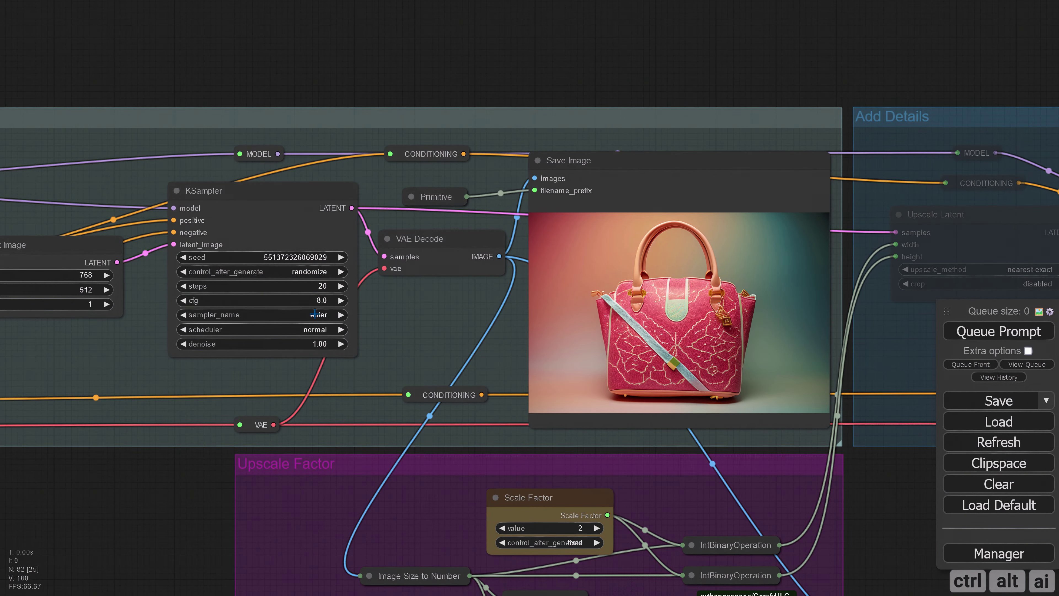
{"action": "left_click", "coordinate": [320, 257]}
{"action": "key", "text": "ctrl+v"}
{"action": "key", "text": "Return"}
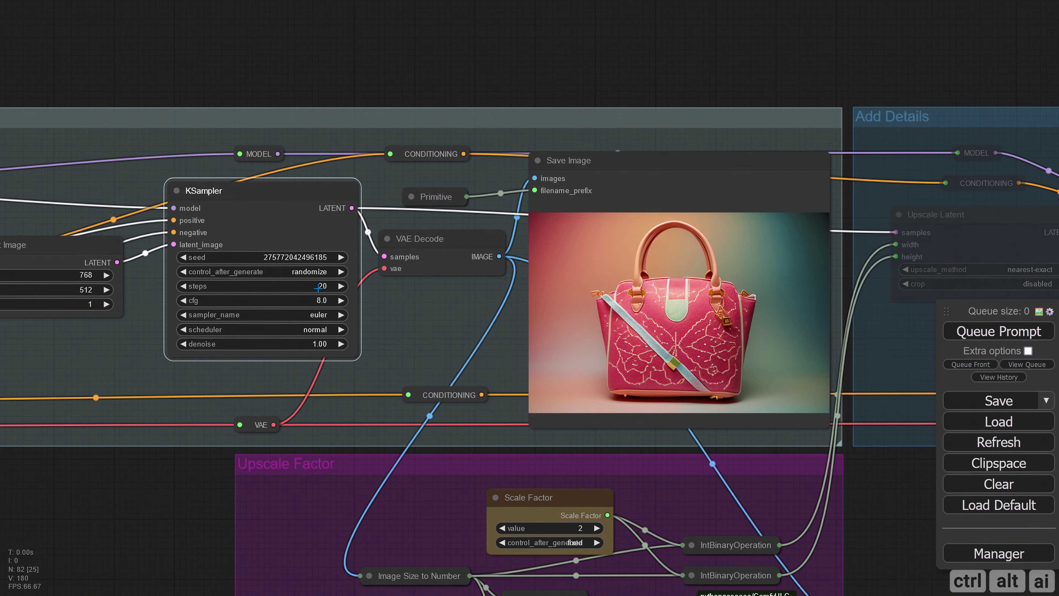
{"action": "left_click", "coordinate": [316, 272]}
{"action": "left_click", "coordinate": [329, 282]}
- Set the Raw Image KSampler's sampler_name to dpmpp_2m_sde_gpu and its scheduler to karras
{"action": "left_click", "coordinate": [300, 314]}
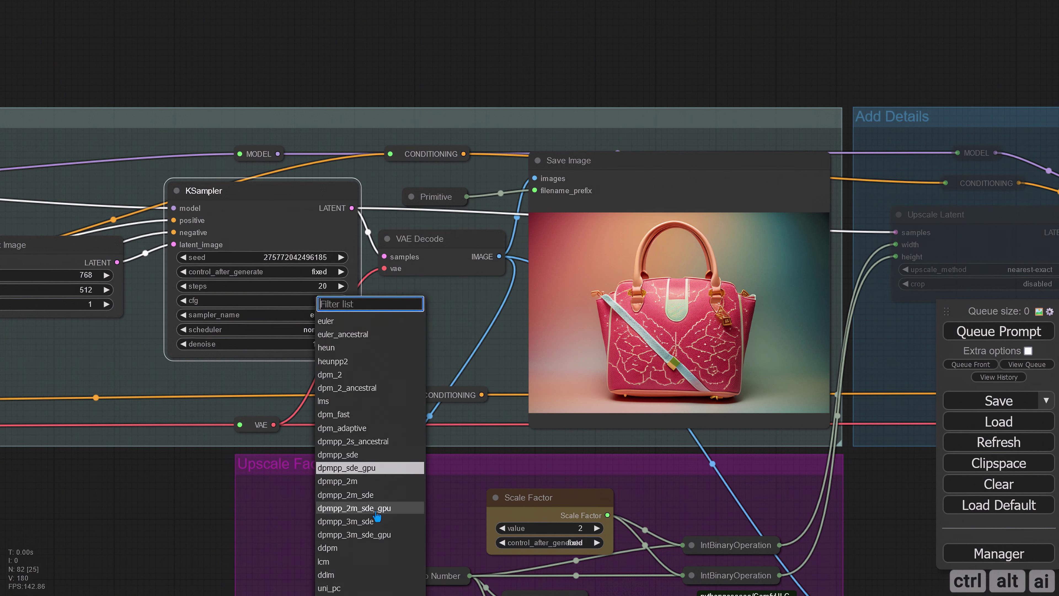
{"action": "left_click", "coordinate": [367, 436]}
{"action": "left_click", "coordinate": [318, 329]}
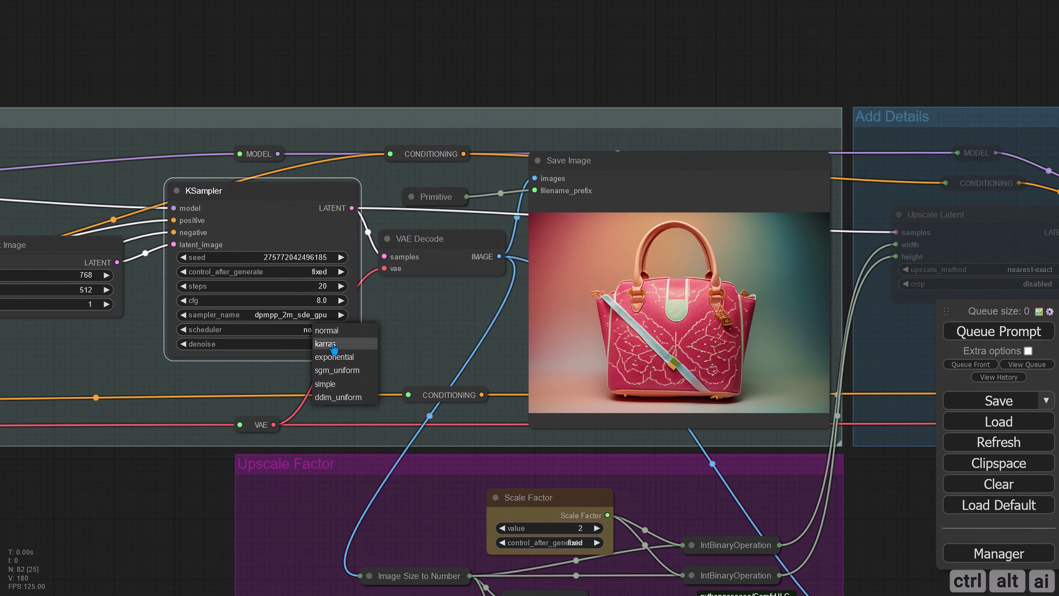
{"action": "left_click", "coordinate": [325, 343]}
{"action": "left_click_drag", "start_coordinate": [866, 499], "coordinate": [840, 492]}
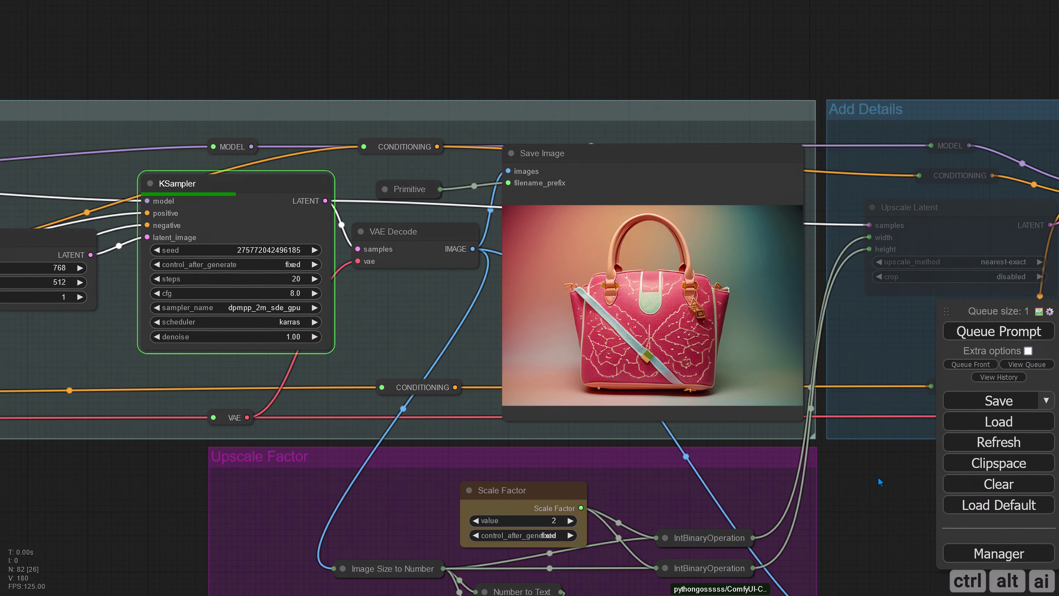
- Queue the prompt to generate another raw handbag image with the current sampler and ControlNet settings
{"action": "scroll", "coordinate": [838, 483], "scroll_direction": "down", "scroll_amount": 9}
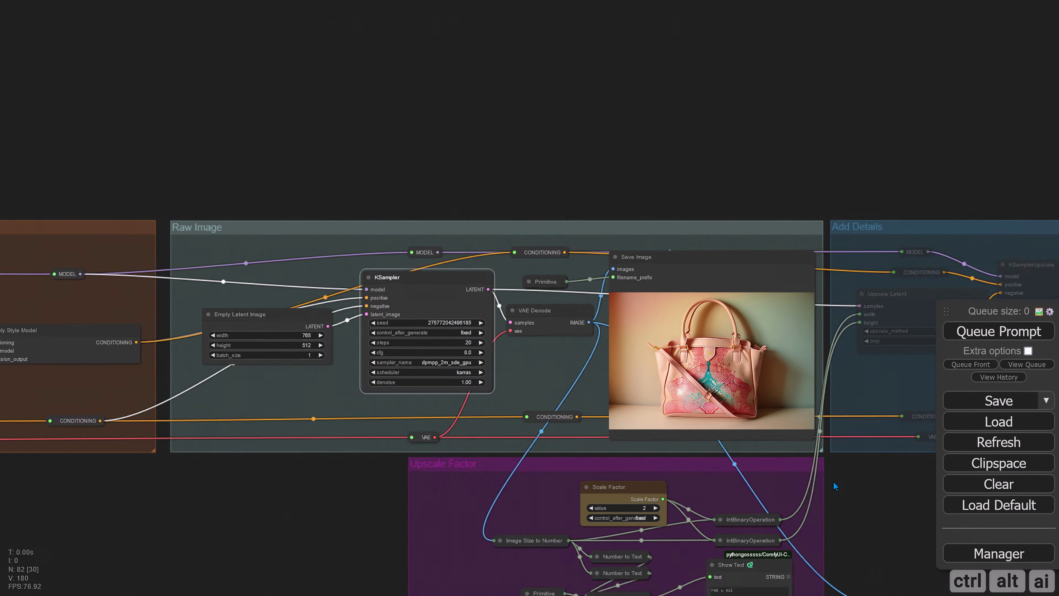
{"action": "scroll", "coordinate": [262, 232], "scroll_direction": "down", "scroll_amount": 2}
{"action": "left_click_drag", "start_coordinate": [262, 233], "coordinate": [607, 366]}
{"action": "scroll", "coordinate": [120, 213], "scroll_direction": "up", "scroll_amount": 13}
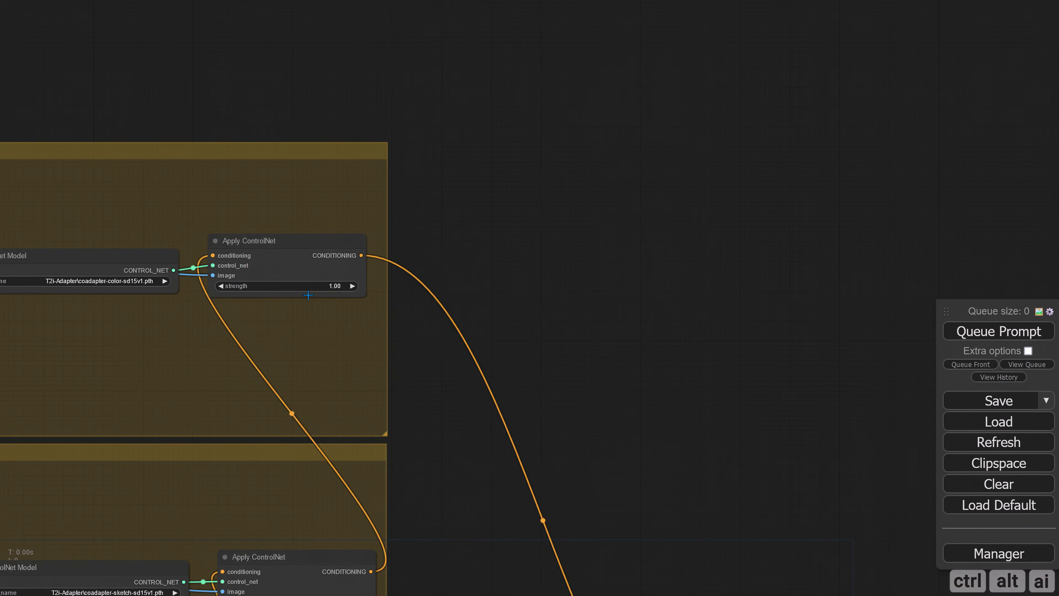
{"action": "scroll", "coordinate": [631, 345], "scroll_direction": "down", "scroll_amount": 5}
{"action": "scroll", "coordinate": [631, 342], "scroll_direction": "down", "scroll_amount": 9}
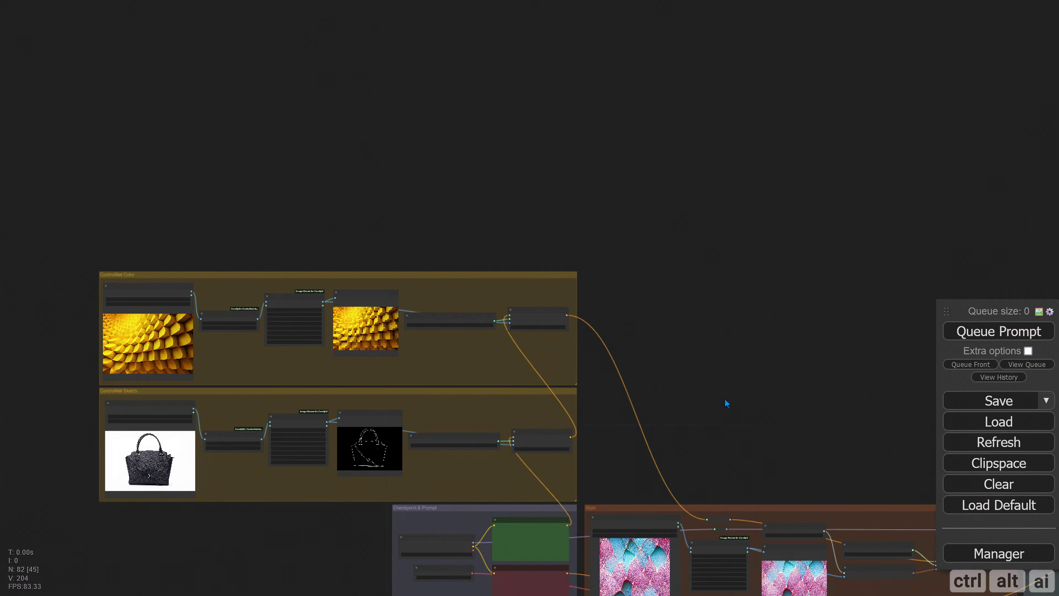
{"action": "left_click_drag", "start_coordinate": [740, 409], "coordinate": [440, 215]}
{"action": "left_click_drag", "start_coordinate": [836, 212], "coordinate": [507, 209]}
{"action": "scroll", "coordinate": [550, 226], "scroll_direction": "up", "scroll_amount": 10}
{"action": "left_click_drag", "start_coordinate": [538, 262], "coordinate": [577, 16]}
{"action": "scroll", "coordinate": [552, 188], "scroll_direction": "up", "scroll_amount": 3}
{"action": "left_click", "coordinate": [971, 332]}
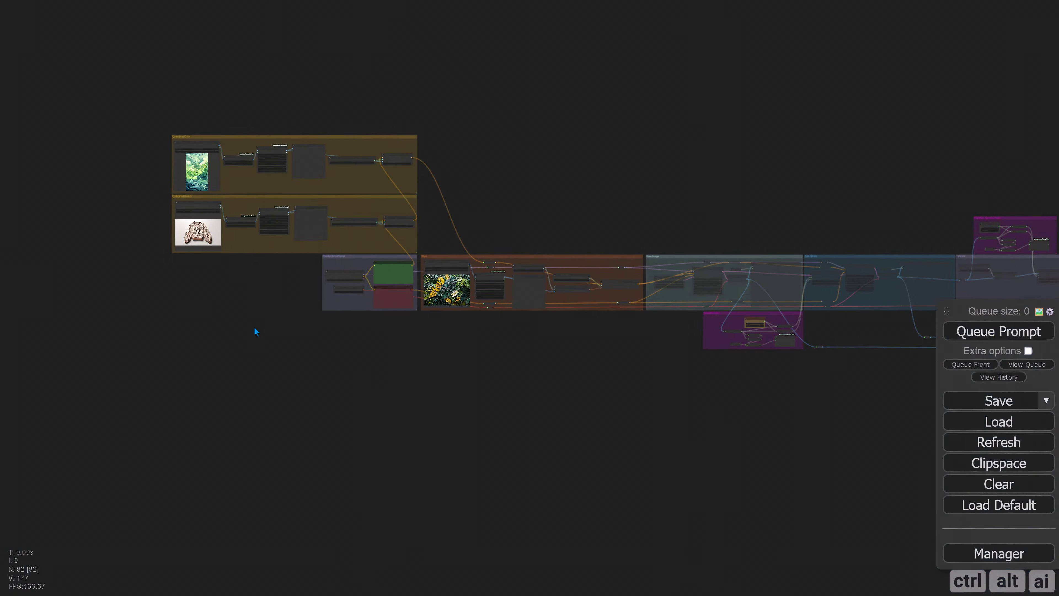
- Load the A_Motorbike_3d_Illustration image from the Images folder into the ControlNet Sketch group's Load Image node
{"action": "scroll", "coordinate": [254, 327], "scroll_direction": "up", "scroll_amount": 5}
{"action": "left_click_drag", "start_coordinate": [224, 322], "coordinate": [236, 398]}
{"action": "left_click", "coordinate": [250, 160]}
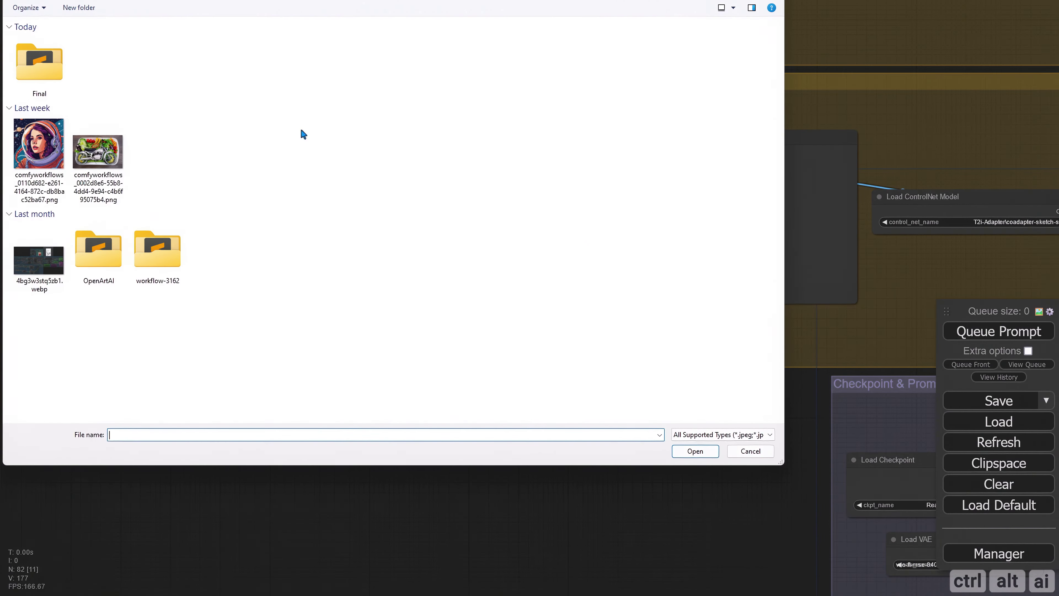
{"action": "key", "text": "alt+Up"}
{"action": "double_click", "coordinate": [162, 158]}
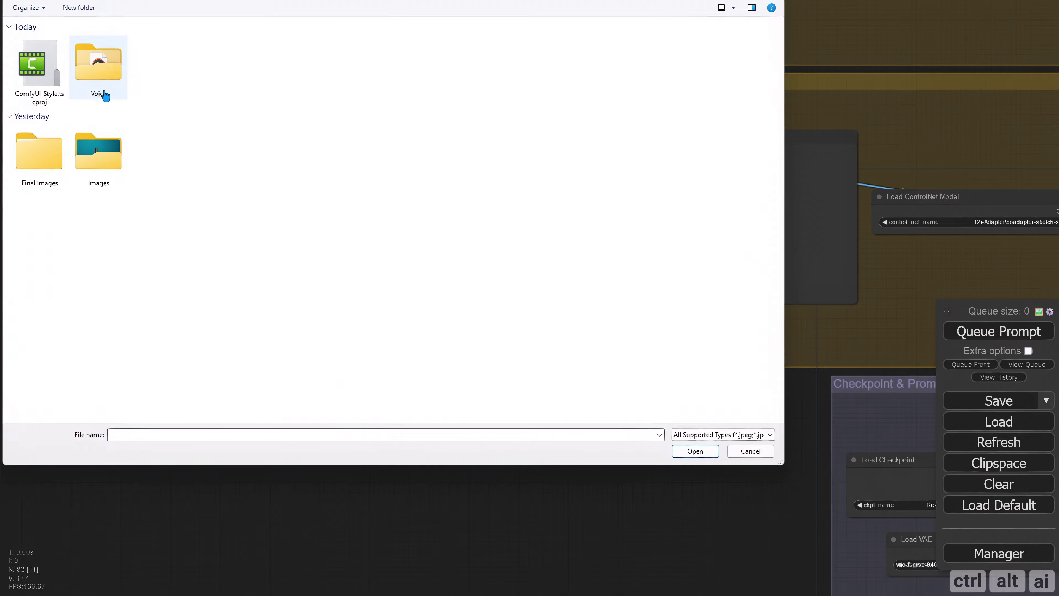
{"action": "double_click", "coordinate": [86, 165]}
{"action": "scroll", "coordinate": [229, 338], "scroll_direction": "down", "scroll_amount": 3}
{"action": "double_click", "coordinate": [136, 379]}
- Load abstract-leaf-soft-gradient-wallpaper.jpg into the ControlNet Color group's Load Image node
{"action": "left_click_drag", "start_coordinate": [47, 127], "coordinate": [48, 352]}
{"action": "left_click", "coordinate": [196, 83]}
{"action": "double_click", "coordinate": [389, 75]}
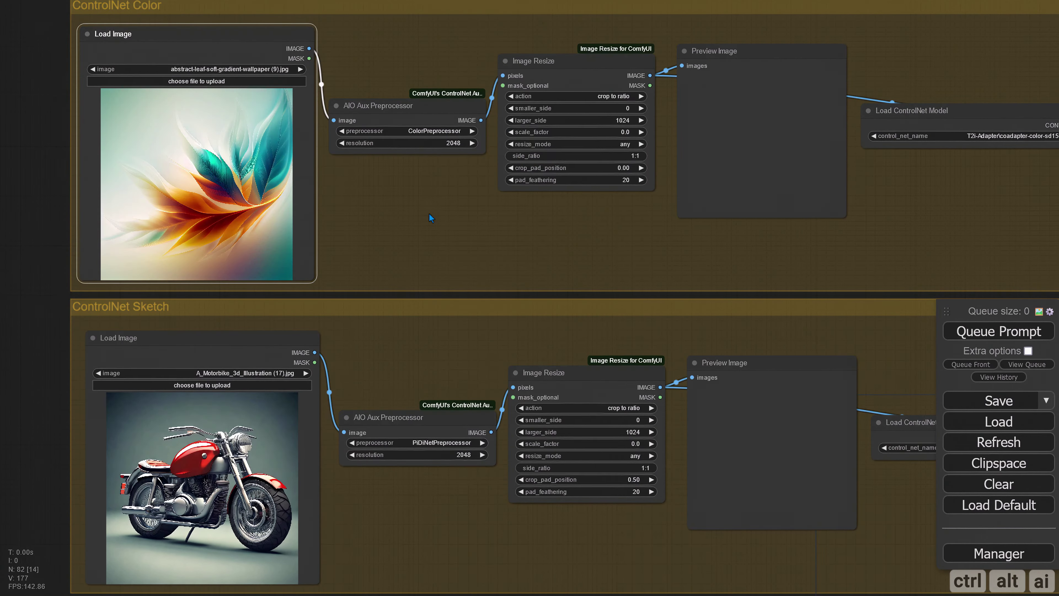
- Load flowers-pattern-neon-colors-illustartion.jpg into the Style group's Load Image node
{"action": "scroll", "coordinate": [429, 215], "scroll_direction": "down", "scroll_amount": 6}
{"action": "left_click_drag", "start_coordinate": [555, 515], "coordinate": [3, 241]}
{"action": "scroll", "coordinate": [476, 224], "scroll_direction": "up", "scroll_amount": 7}
{"action": "left_click", "coordinate": [445, 192]}
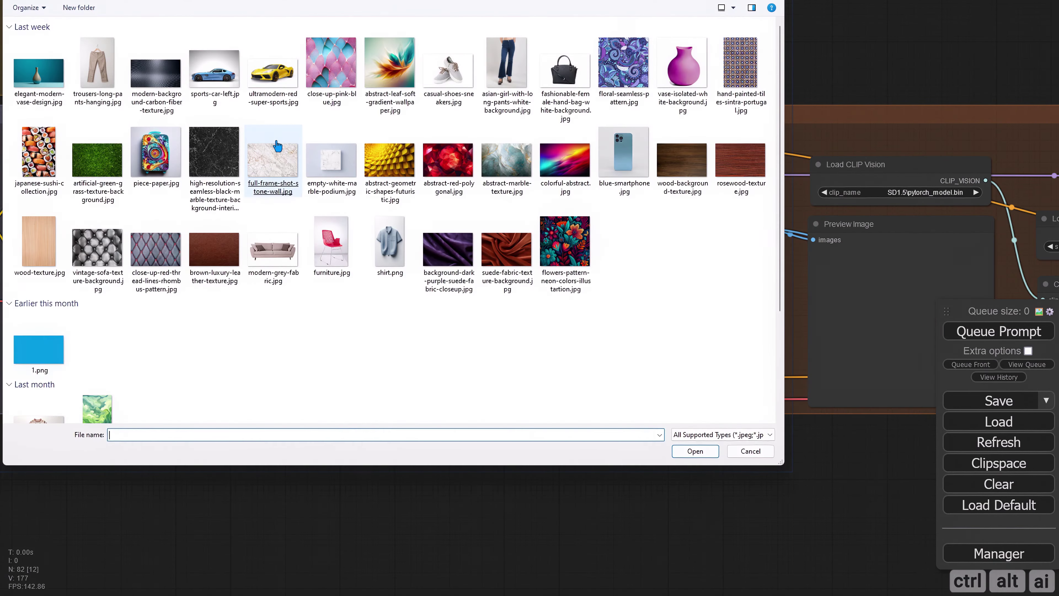
{"action": "double_click", "coordinate": [449, 254]}
- Queue the prompt to generate the color, sketch and style preview images
{"action": "scroll", "coordinate": [532, 436], "scroll_direction": "down", "scroll_amount": 7}
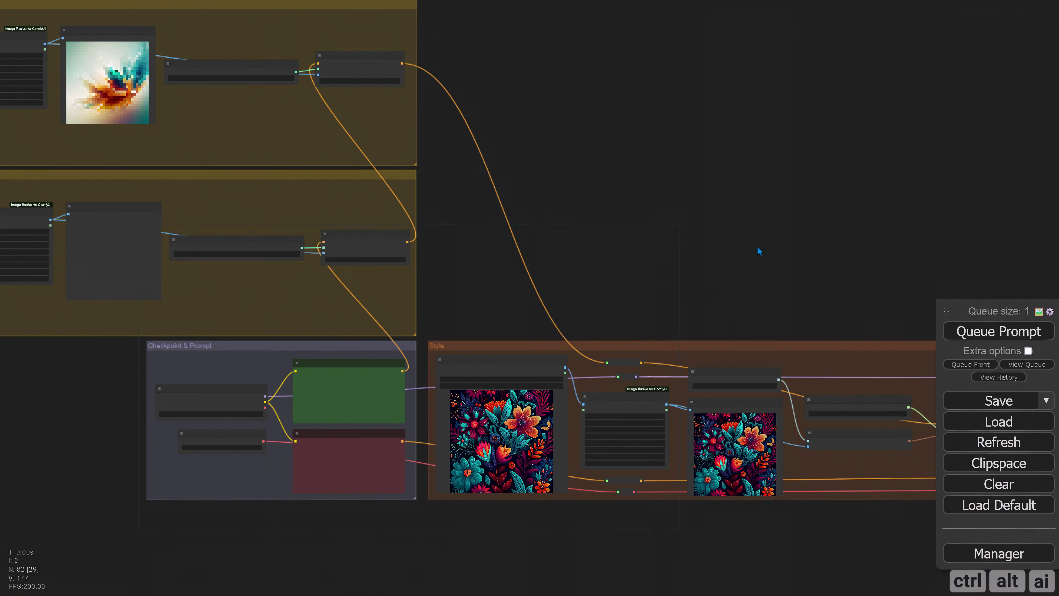
{"action": "left_click_drag", "start_coordinate": [729, 237], "coordinate": [105, 79]}
{"action": "left_click_drag", "start_coordinate": [518, 349], "coordinate": [457, 339]}
{"action": "scroll", "coordinate": [443, 376], "scroll_direction": "up", "scroll_amount": 3}
{"action": "scroll", "coordinate": [341, 364], "scroll_direction": "down", "scroll_amount": 4}
{"action": "left_click_drag", "start_coordinate": [341, 363], "coordinate": [887, 422]}
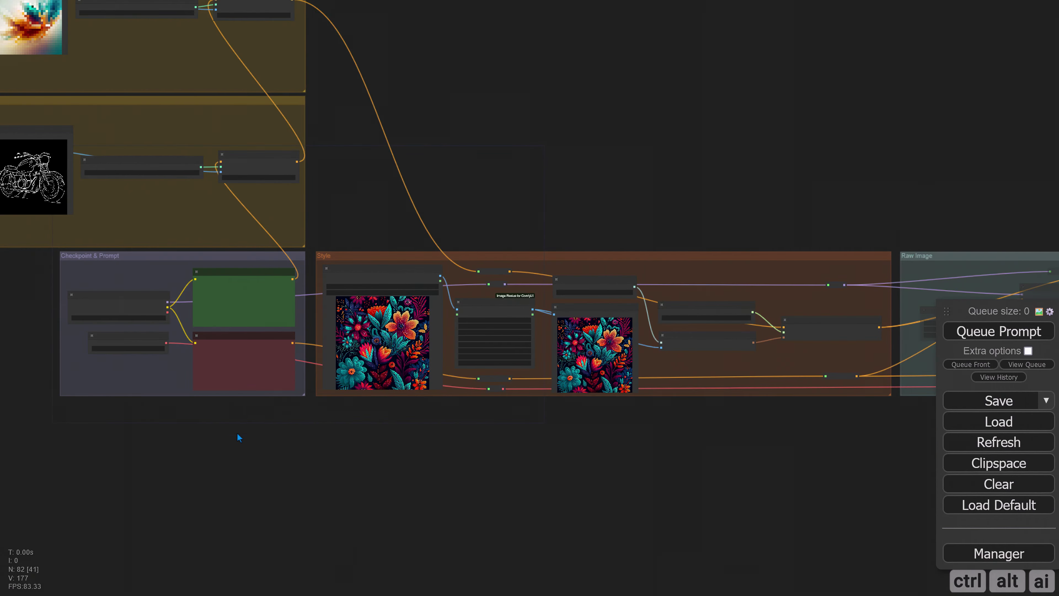
- Enter "motorbike" as the text of the positive CLIP Text Encode prompt
{"action": "left_click_drag", "start_coordinate": [237, 441], "coordinate": [274, 477]}
{"action": "scroll", "coordinate": [217, 307], "scroll_direction": "up", "scroll_amount": 10}
{"action": "scroll", "coordinate": [218, 307], "scroll_direction": "up", "scroll_amount": 5}
{"action": "left_click", "coordinate": [331, 391]}
{"action": "type", "text": "mo"}
{"action": "left_click", "coordinate": [787, 162]}
- Activate the Raw Image group's nodes and generate the motorbike image
{"action": "scroll", "coordinate": [785, 163], "scroll_direction": "down", "scroll_amount": 15}
{"action": "left_click_drag", "start_coordinate": [811, 394], "coordinate": [515, 421]}
{"action": "scroll", "coordinate": [515, 421], "scroll_direction": "down", "scroll_amount": 3}
{"action": "left_click_drag", "start_coordinate": [860, 428], "coordinate": [414, 414]}
{"action": "right_click", "coordinate": [516, 327]}
{"action": "left_click", "coordinate": [548, 408]}
{"action": "left_click_drag", "start_coordinate": [548, 409], "coordinate": [323, 385]}
{"action": "scroll", "coordinate": [481, 174], "scroll_direction": "up", "scroll_amount": 11}
{"action": "left_click_drag", "start_coordinate": [483, 187], "coordinate": [530, 62]}
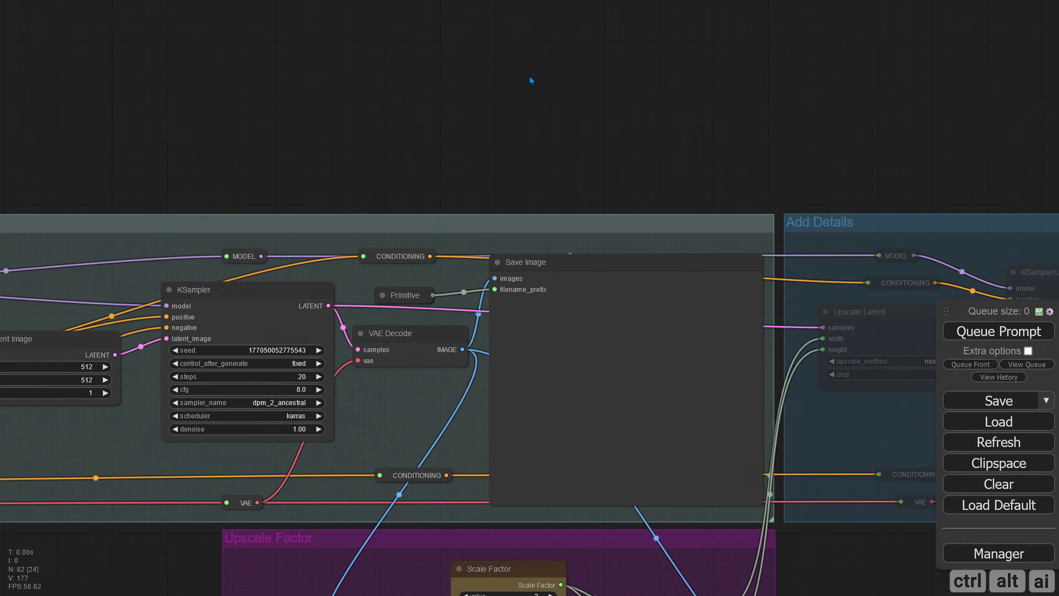
{"action": "scroll", "coordinate": [532, 100], "scroll_direction": "up", "scroll_amount": 2}
{"action": "left_click_drag", "start_coordinate": [532, 107], "coordinate": [536, 8]}
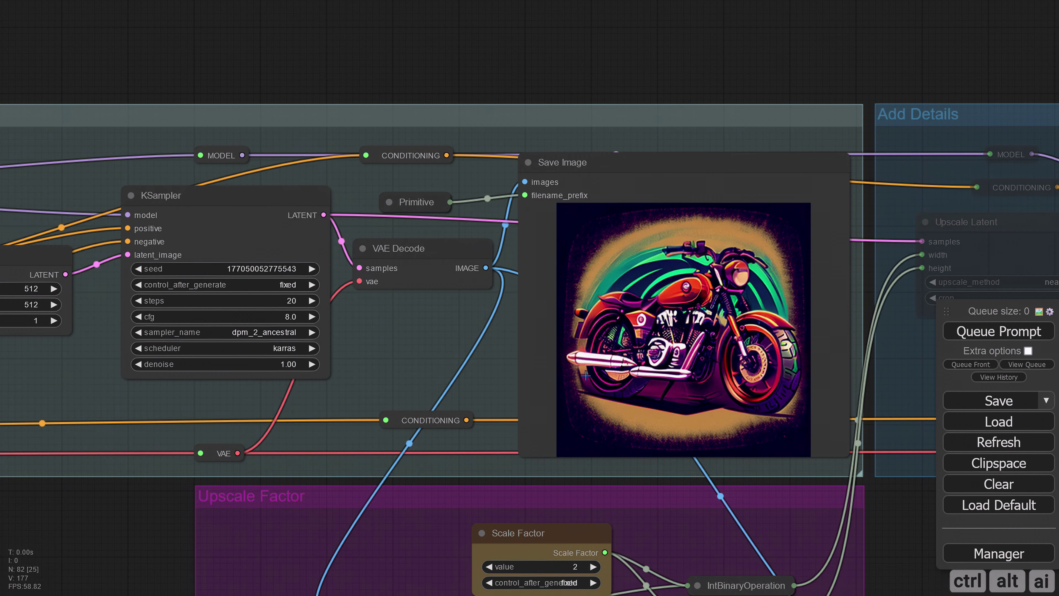
- Set the strength of the ControlNet Color group's Apply ControlNet node to 1.00
{"action": "scroll", "coordinate": [367, 81], "scroll_direction": "down", "scroll_amount": 10}
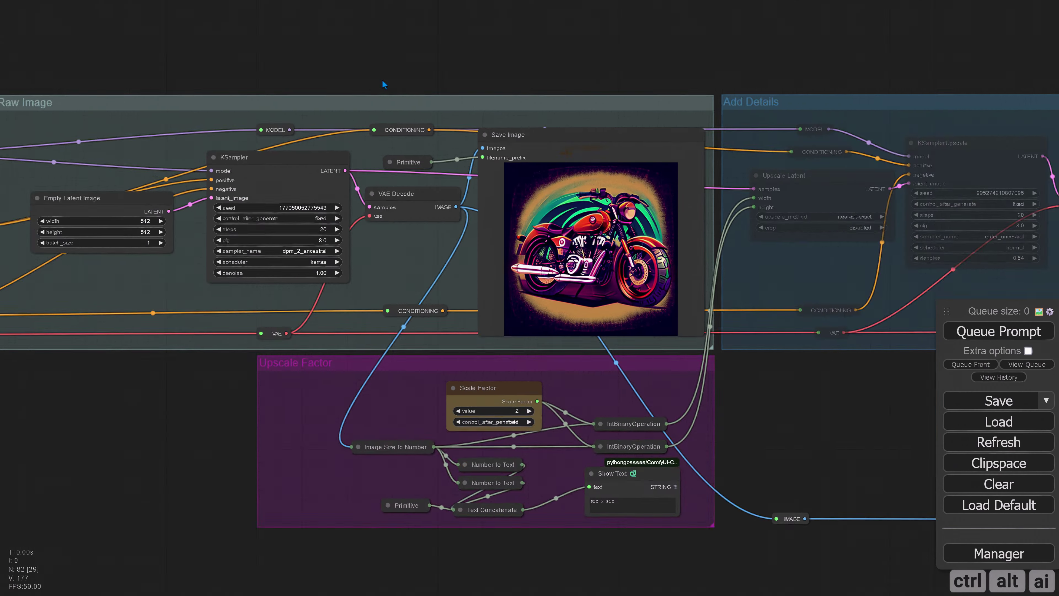
{"action": "left_click_drag", "start_coordinate": [172, 285], "coordinate": [434, 444]}
{"action": "scroll", "coordinate": [704, 322], "scroll_direction": "up", "scroll_amount": 10}
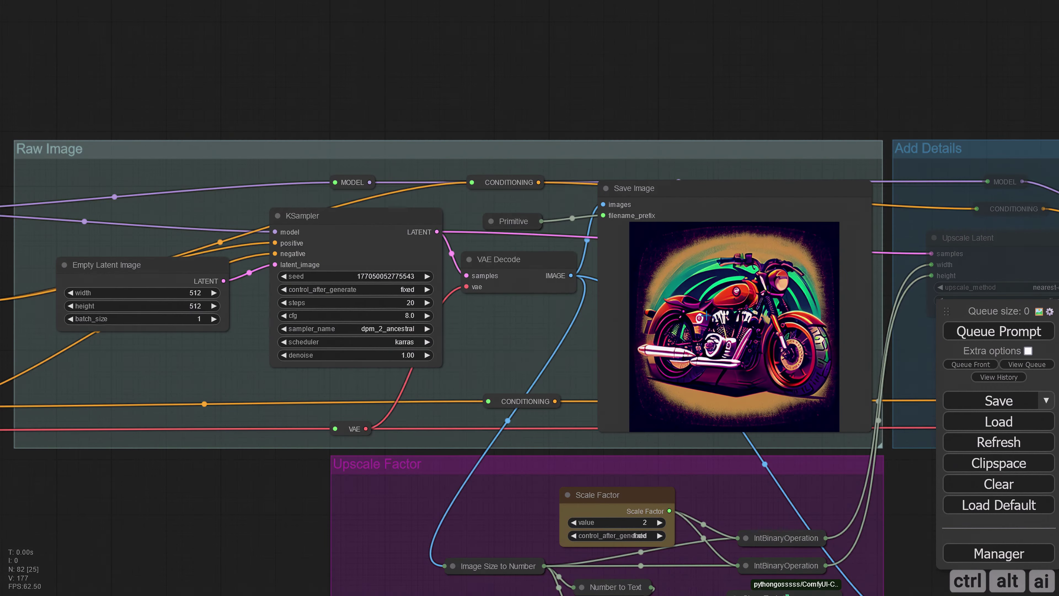
{"action": "scroll", "coordinate": [154, 132], "scroll_direction": "down", "scroll_amount": 4}
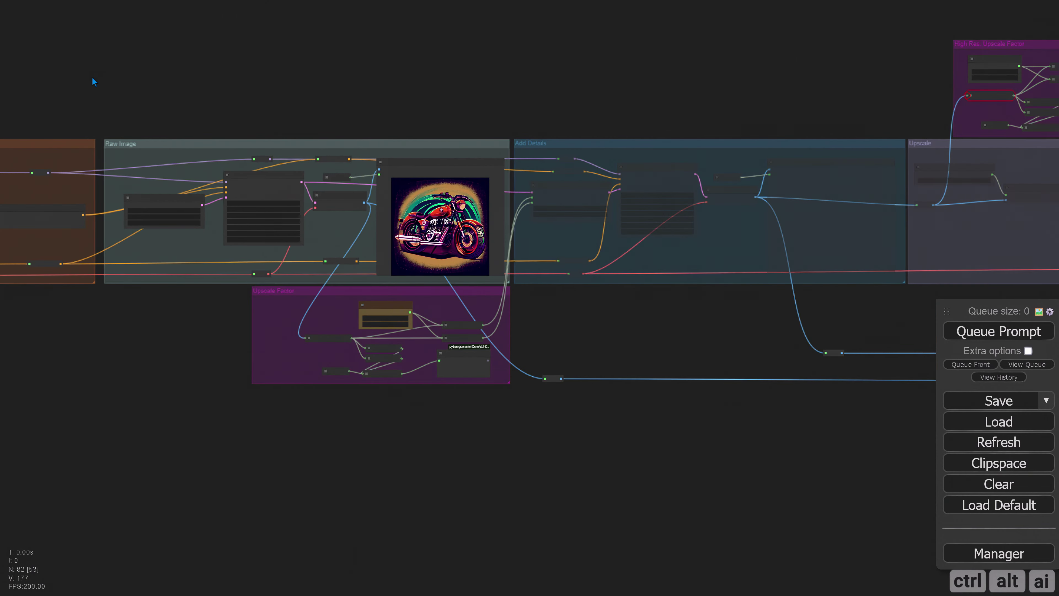
{"action": "left_click_drag", "start_coordinate": [92, 77], "coordinate": [327, 153]}
{"action": "left_click_drag", "start_coordinate": [210, 133], "coordinate": [541, 284]}
{"action": "scroll", "coordinate": [290, 194], "scroll_direction": "up", "scroll_amount": 7}
{"action": "left_click_drag", "start_coordinate": [262, 203], "coordinate": [452, 203]}
{"action": "left_click_drag", "start_coordinate": [294, 226], "coordinate": [314, 226]}
{"action": "left_click", "coordinate": [300, 224]}
{"action": "left_click_drag", "start_coordinate": [458, 227], "coordinate": [346, 227]}
{"action": "type", "text": "1"}
{"action": "left_click", "coordinate": [497, 229]}
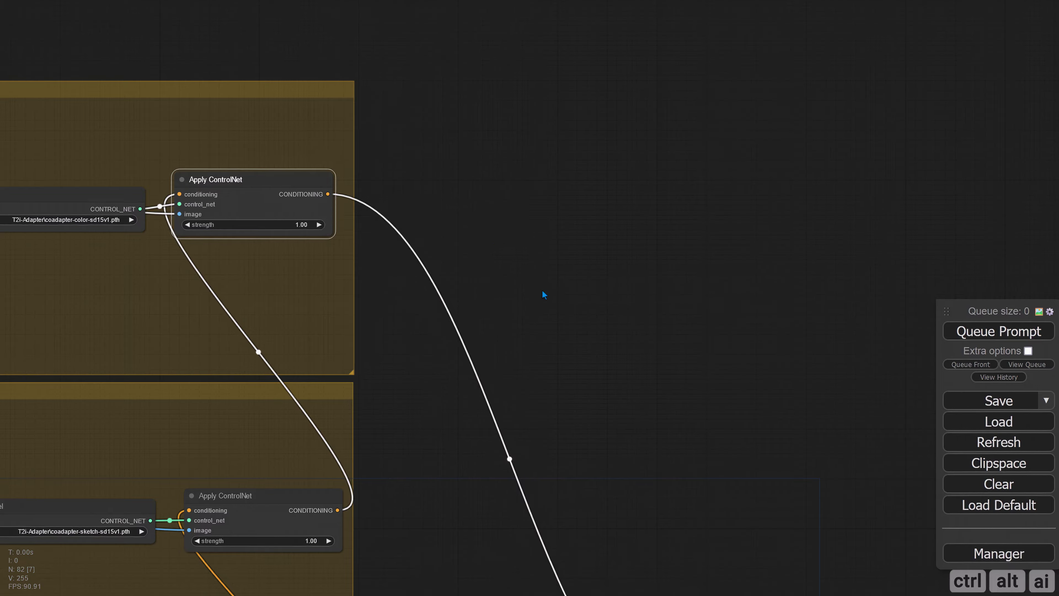
- Queue the prompt to regenerate the motorbike raw image with the new color ControlNet strength
{"action": "scroll", "coordinate": [542, 291], "scroll_direction": "down", "scroll_amount": 4}
{"action": "left_click_drag", "start_coordinate": [542, 291], "coordinate": [329, 197]}
{"action": "left_click_drag", "start_coordinate": [796, 313], "coordinate": [267, 175]}
{"action": "left_click_drag", "start_coordinate": [917, 281], "coordinate": [610, 124]}
{"action": "scroll", "coordinate": [503, 159], "scroll_direction": "up", "scroll_amount": 4}
{"action": "left_click", "coordinate": [991, 332]}
{"action": "scroll", "coordinate": [635, 99], "scroll_direction": "up", "scroll_amount": 2}
{"action": "left_click_drag", "start_coordinate": [676, 110], "coordinate": [601, 36]}
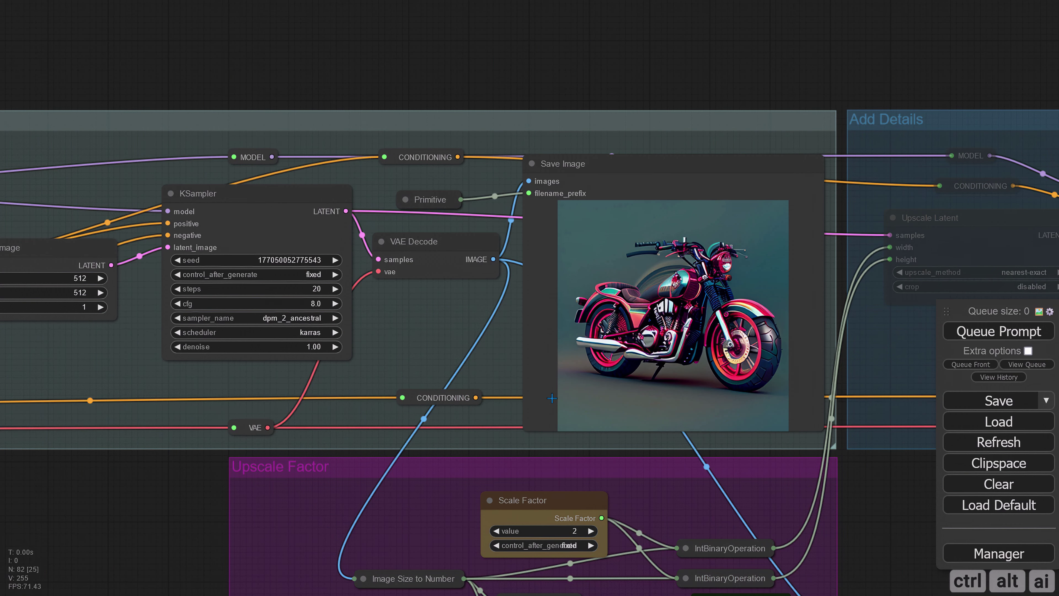
- Delete the text "motorbike" from the positive CLIP Text Encode prompt
{"action": "scroll", "coordinate": [64, 529], "scroll_direction": "down", "scroll_amount": 10}
{"action": "left_click_drag", "start_coordinate": [63, 530], "coordinate": [294, 504]}
{"action": "scroll", "coordinate": [295, 500], "scroll_direction": "up", "scroll_amount": 8}
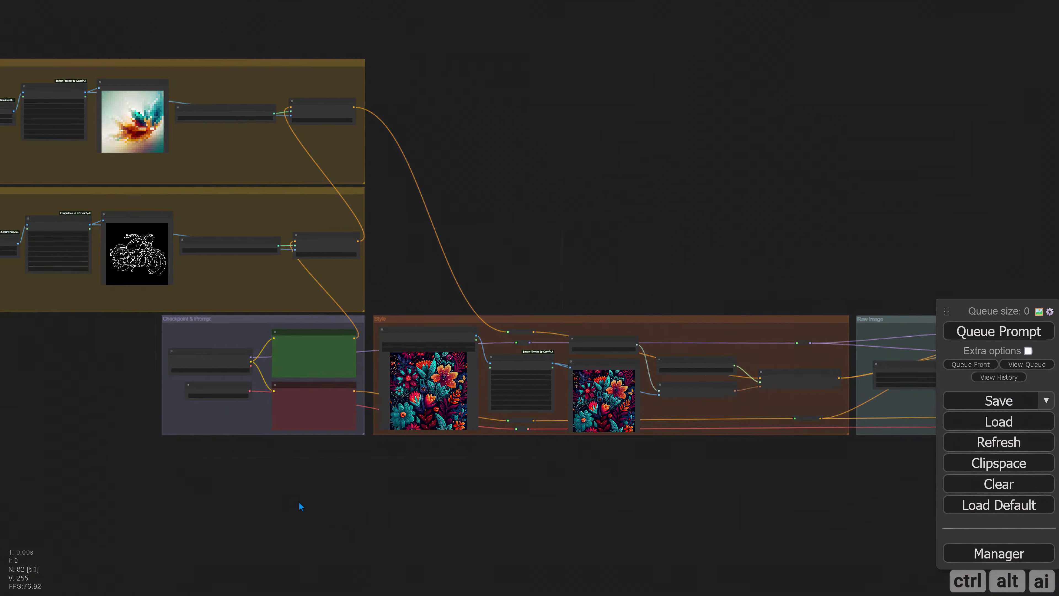
{"action": "left_click_drag", "start_coordinate": [273, 461], "coordinate": [251, 547]}
{"action": "scroll", "coordinate": [211, 489], "scroll_direction": "up", "scroll_amount": 5}
{"action": "left_click_drag", "start_coordinate": [186, 376], "coordinate": [156, 536]}
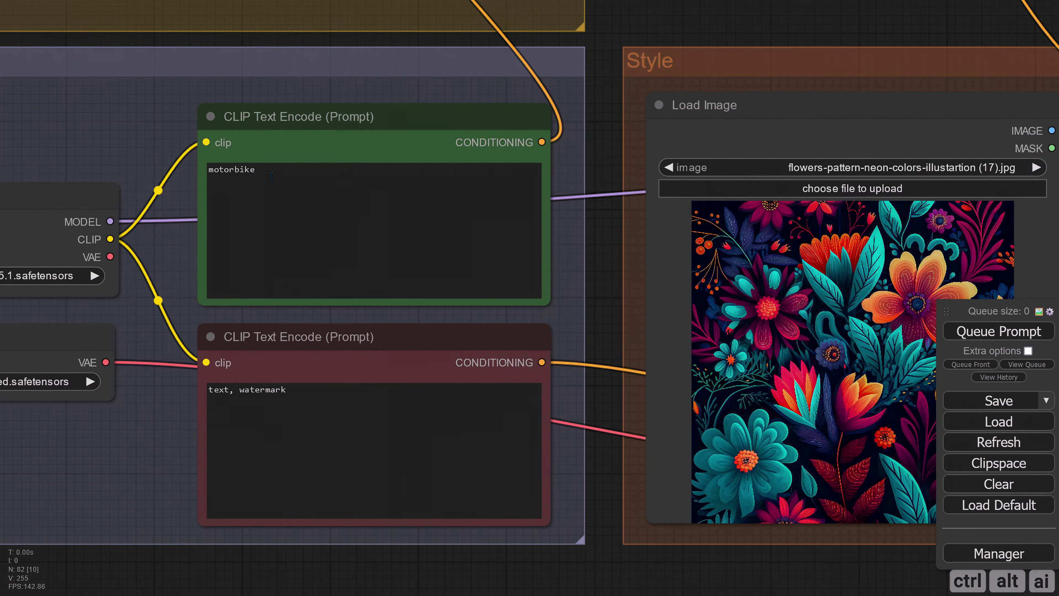
{"action": "left_click_drag", "start_coordinate": [267, 171], "coordinate": [193, 197]}
{"action": "key", "text": "BackSpace"}
{"action": "left_click", "coordinate": [626, 26]}
{"action": "scroll", "coordinate": [628, 46], "scroll_direction": "down", "scroll_amount": 8}
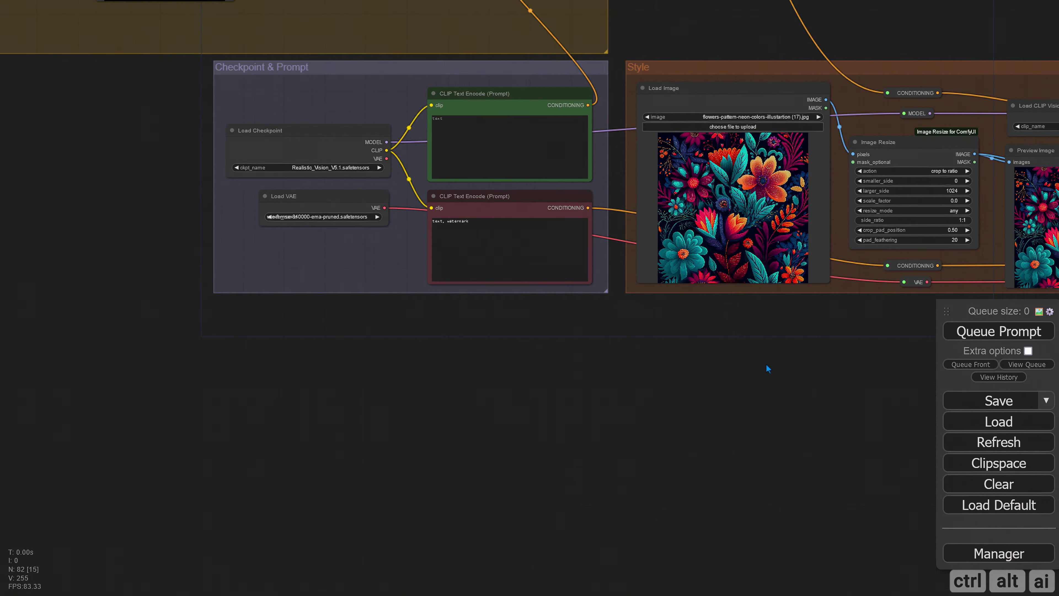
- Queue the prompt to generate the raw image with an empty positive prompt, and inspect the result up close
{"action": "left_click_drag", "start_coordinate": [767, 361], "coordinate": [417, 441]}
{"action": "left_click_drag", "start_coordinate": [914, 449], "coordinate": [528, 405]}
{"action": "left_click_drag", "start_coordinate": [917, 395], "coordinate": [304, 419]}
{"action": "scroll", "coordinate": [289, 397], "scroll_direction": "up", "scroll_amount": 4}
{"action": "left_click_drag", "start_coordinate": [288, 398], "coordinate": [177, 448]}
{"action": "left_click", "coordinate": [979, 334]}
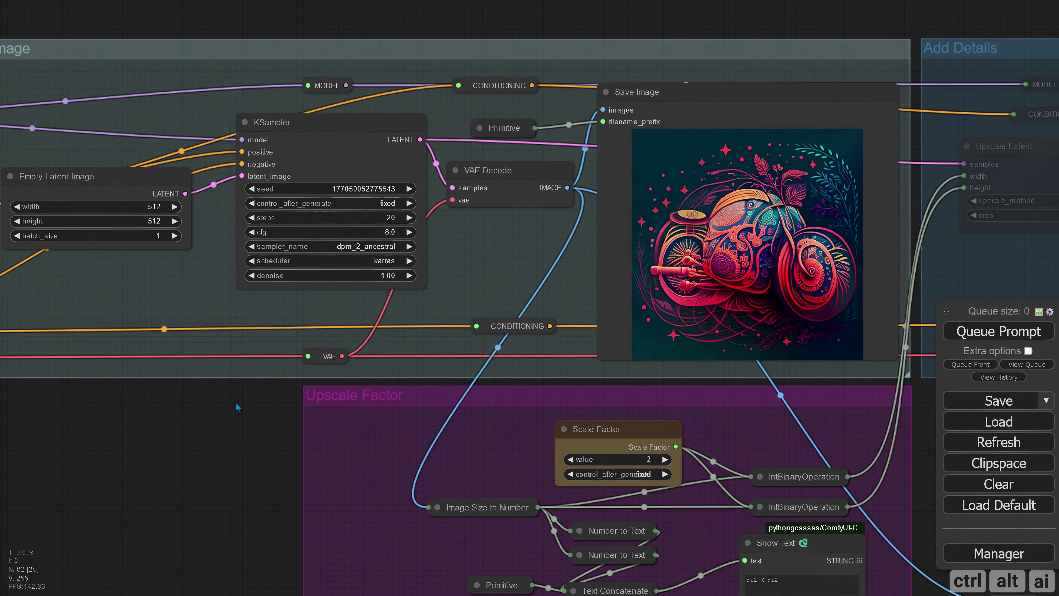
{"action": "left_click_drag", "start_coordinate": [236, 402], "coordinate": [65, 393]}
{"action": "scroll", "coordinate": [547, 273], "scroll_direction": "up", "scroll_amount": 6}
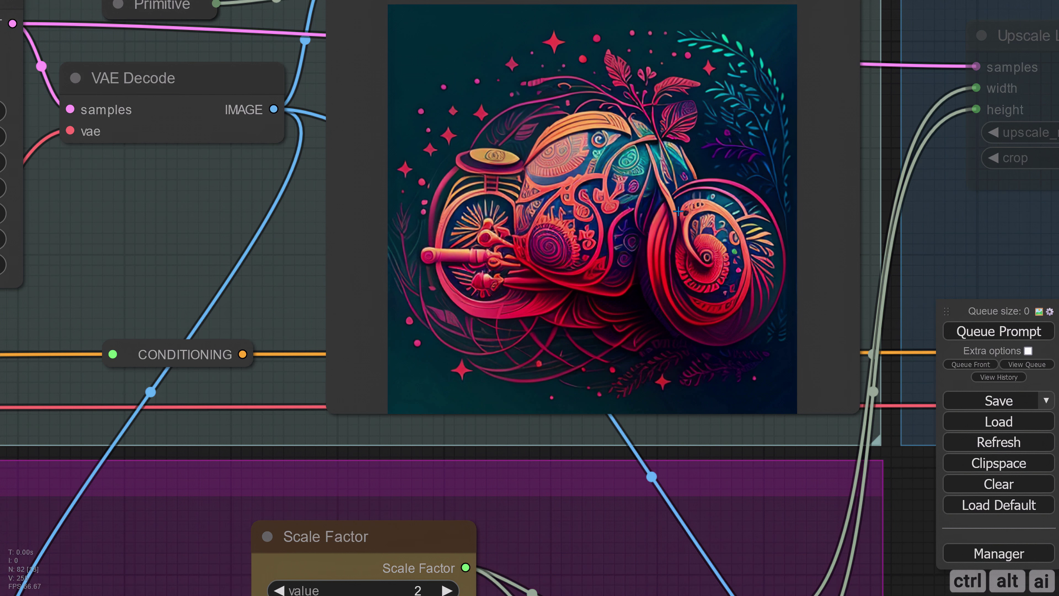
- Set the strength of the ControlNet Sketch group's Apply ControlNet node to 1.2
{"action": "scroll", "coordinate": [678, 212], "scroll_direction": "down", "scroll_amount": 10}
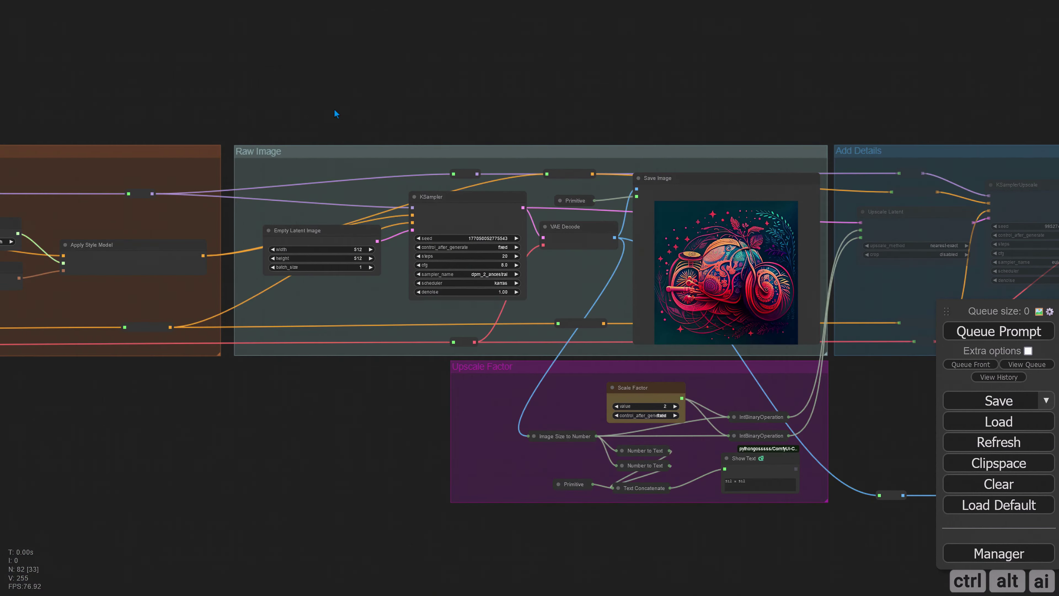
{"action": "left_click_drag", "start_coordinate": [334, 108], "coordinate": [854, 188]}
{"action": "left_click_drag", "start_coordinate": [109, 104], "coordinate": [499, 239]}
{"action": "scroll", "coordinate": [296, 276], "scroll_direction": "up", "scroll_amount": 4}
{"action": "left_click", "coordinate": [221, 244]}
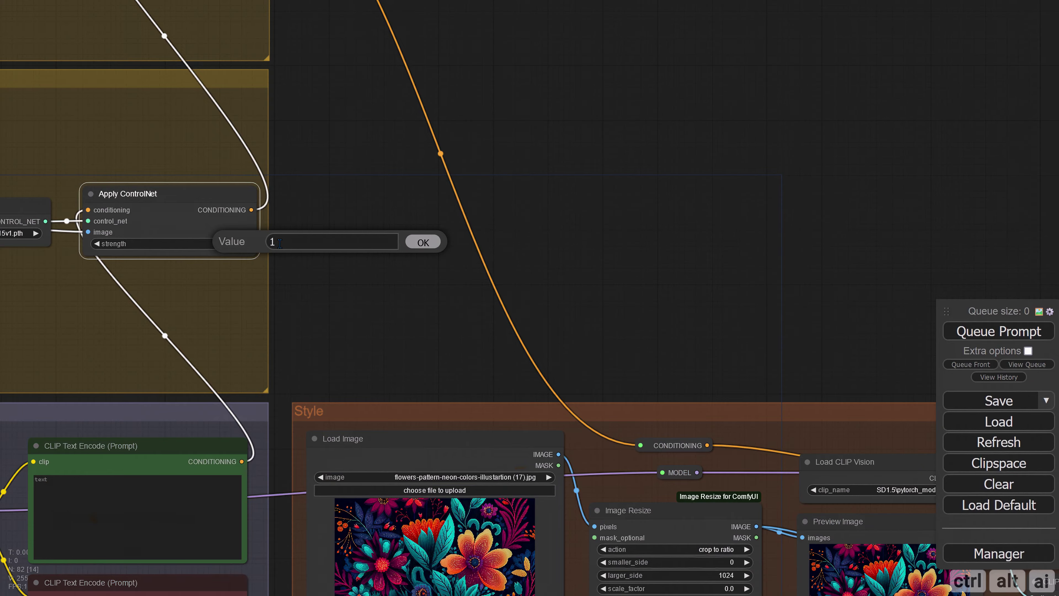
{"action": "type", "text": ".2"}
{"action": "left_click", "coordinate": [420, 239]}
- Queue the prompt to regenerate the raw image with the new sketch ControlNet strength
{"action": "scroll", "coordinate": [576, 230], "scroll_direction": "down", "scroll_amount": 5}
{"action": "left_click_drag", "start_coordinate": [806, 234], "coordinate": [376, 200]}
{"action": "left_click_drag", "start_coordinate": [971, 221], "coordinate": [538, 187]}
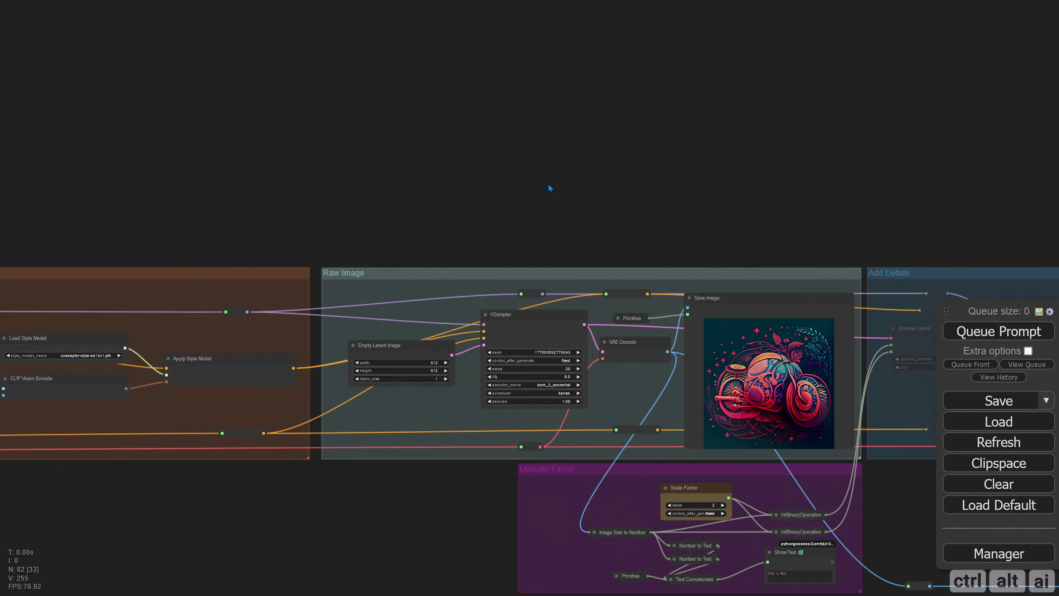
{"action": "scroll", "coordinate": [639, 202], "scroll_direction": "up", "scroll_amount": 4}
{"action": "scroll", "coordinate": [578, 128], "scroll_direction": "up", "scroll_amount": 3}
{"action": "left_click_drag", "start_coordinate": [720, 239], "coordinate": [694, 44]}
{"action": "left_click", "coordinate": [983, 334]}
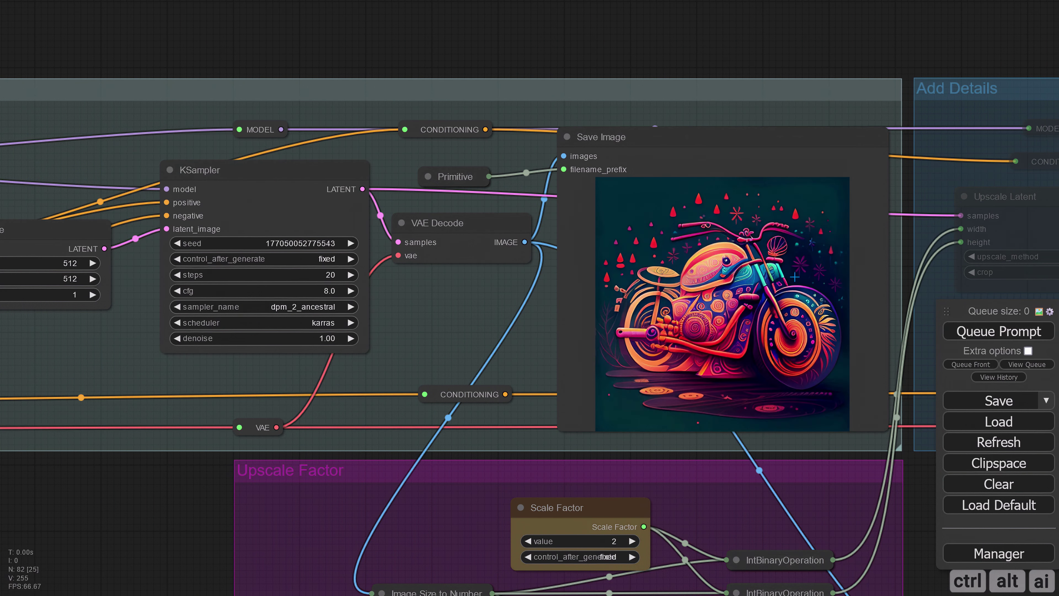
- Activate the Add Details group's nodes and queue the prompt to generate the detailed motorbike image
{"action": "scroll", "coordinate": [622, 96], "scroll_direction": "down", "scroll_amount": 7}
{"action": "left_click_drag", "start_coordinate": [715, 313], "coordinate": [419, 308]}
{"action": "right_click", "coordinate": [648, 238]}
{"action": "left_click", "coordinate": [682, 324]}
{"action": "left_click_drag", "start_coordinate": [669, 306], "coordinate": [511, 308]}
{"action": "left_click", "coordinate": [963, 335]}
{"action": "left_click_drag", "start_coordinate": [633, 316], "coordinate": [369, 434]}
{"action": "scroll", "coordinate": [544, 337], "scroll_direction": "up", "scroll_amount": 5}
{"action": "scroll", "coordinate": [538, 410], "scroll_direction": "up", "scroll_amount": 7}
{"action": "left_click_drag", "start_coordinate": [538, 410], "coordinate": [589, 554]}
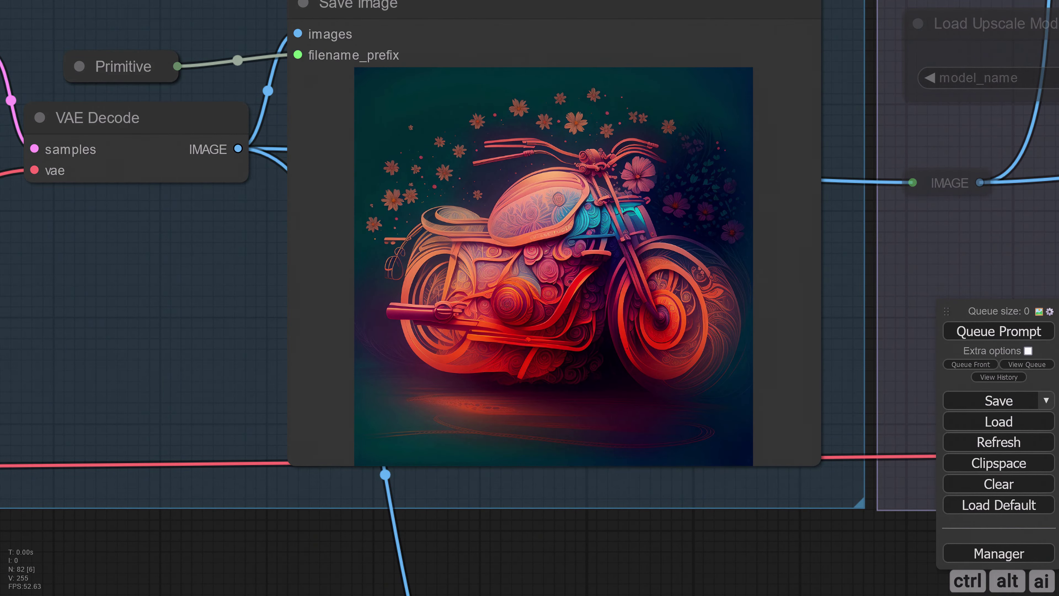
- Set the width of the Raw Image group's Empty Latent Image node to 768
{"action": "scroll", "coordinate": [549, 509], "scroll_direction": "down", "scroll_amount": 10}
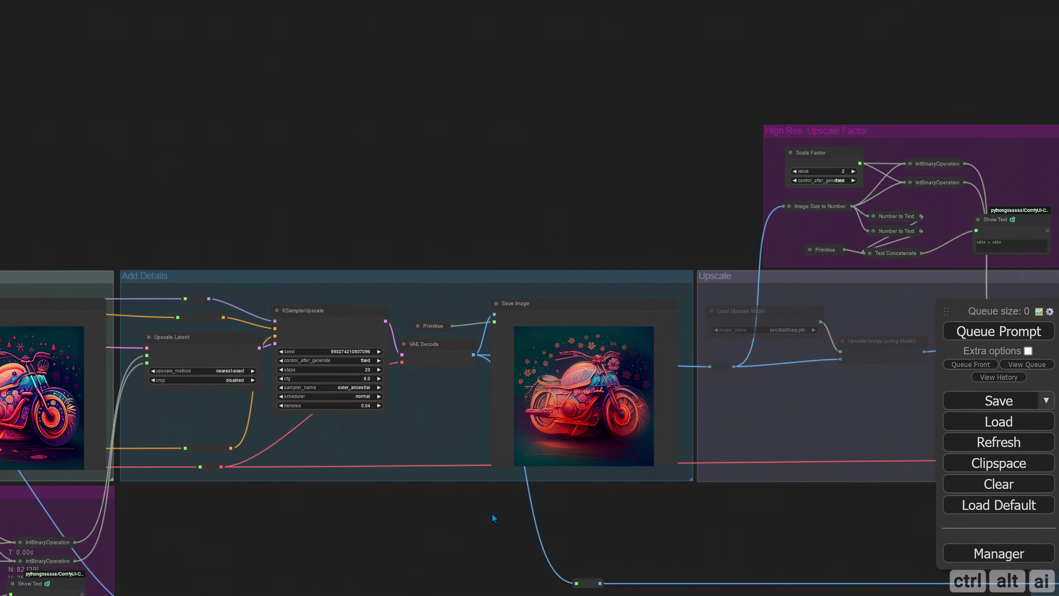
{"action": "left_click_drag", "start_coordinate": [234, 507], "coordinate": [721, 471]}
{"action": "left_click_drag", "start_coordinate": [178, 462], "coordinate": [272, 500]}
{"action": "scroll", "coordinate": [306, 502], "scroll_direction": "up", "scroll_amount": 7}
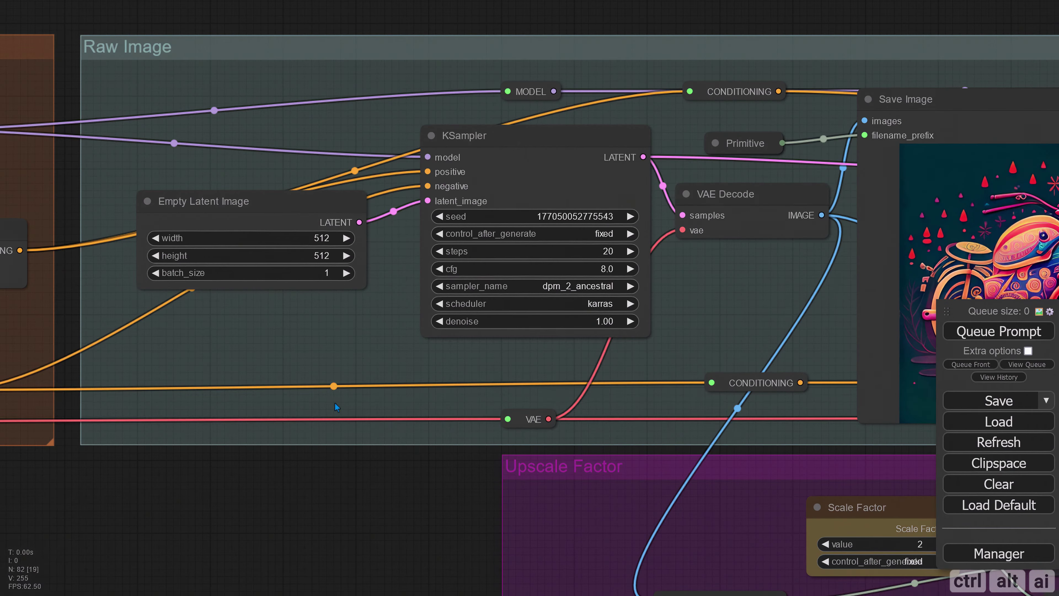
{"action": "left_click", "coordinate": [310, 237]}
{"action": "type", "text": "768"}
{"action": "key", "text": "Return"}
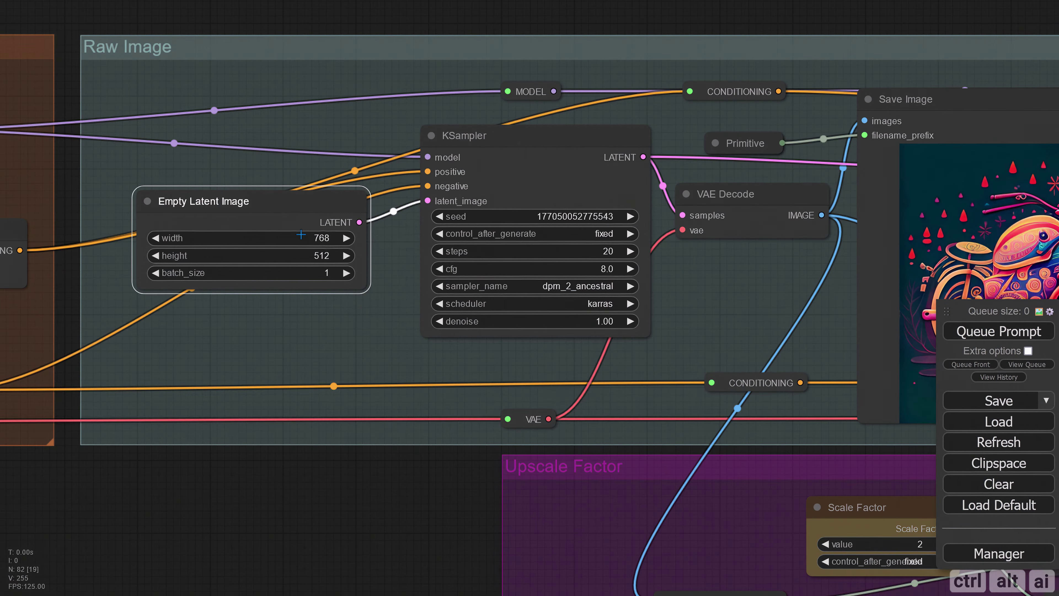
- Queue the prompt to generate the raw and detailed images at the new width
{"action": "scroll", "coordinate": [292, 326], "scroll_direction": "down", "scroll_amount": 5}
{"action": "left_click_drag", "start_coordinate": [280, 440], "coordinate": [140, 431]}
{"action": "left_click_drag", "start_coordinate": [822, 440], "coordinate": [714, 424]}
{"action": "scroll", "coordinate": [713, 424], "scroll_direction": "up", "scroll_amount": 2}
{"action": "left_click_drag", "start_coordinate": [833, 368], "coordinate": [919, 385]}
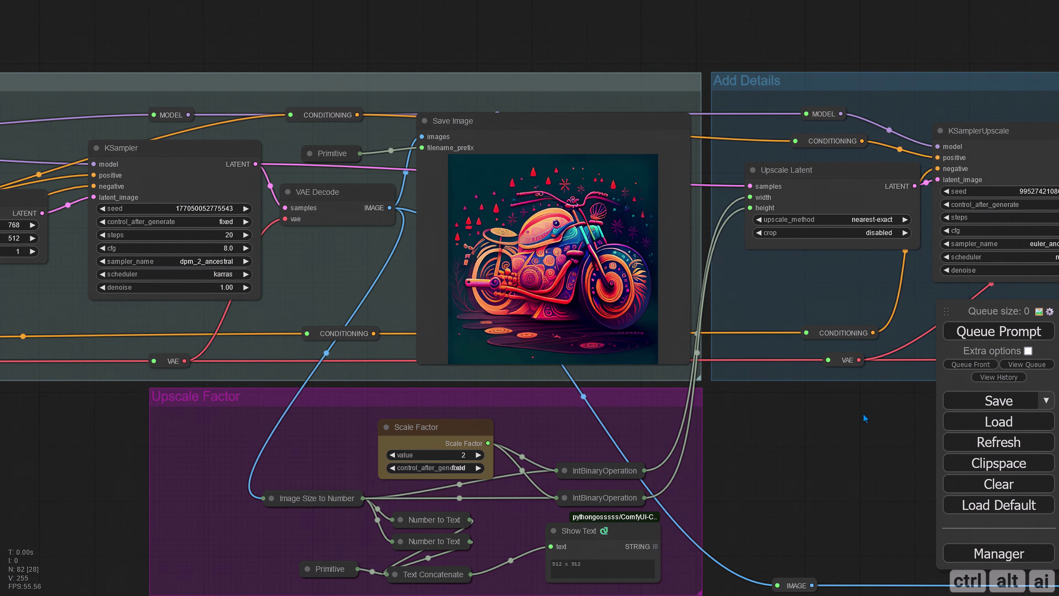
{"action": "left_click", "coordinate": [998, 330]}
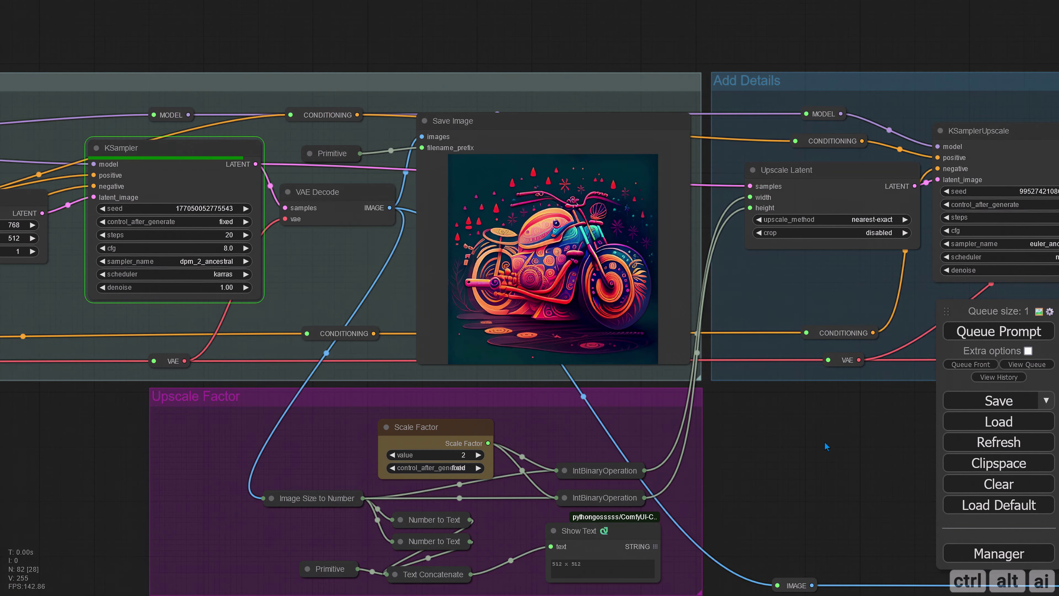
- Examine the motorbike image in the Add Details group's Save Image node up close
{"action": "scroll", "coordinate": [846, 444], "scroll_direction": "down", "scroll_amount": 4}
{"action": "left_click_drag", "start_coordinate": [845, 444], "coordinate": [415, 426]}
{"action": "left_click_drag", "start_coordinate": [808, 408], "coordinate": [512, 408]}
{"action": "scroll", "coordinate": [512, 408], "scroll_direction": "up", "scroll_amount": 3}
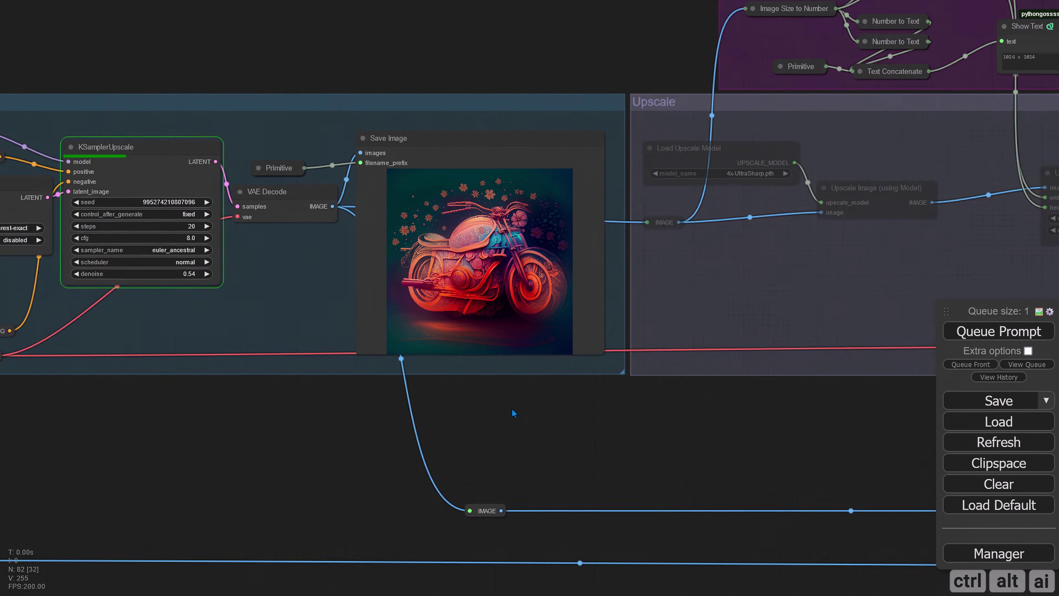
{"action": "scroll", "coordinate": [512, 410], "scroll_direction": "up", "scroll_amount": 2}
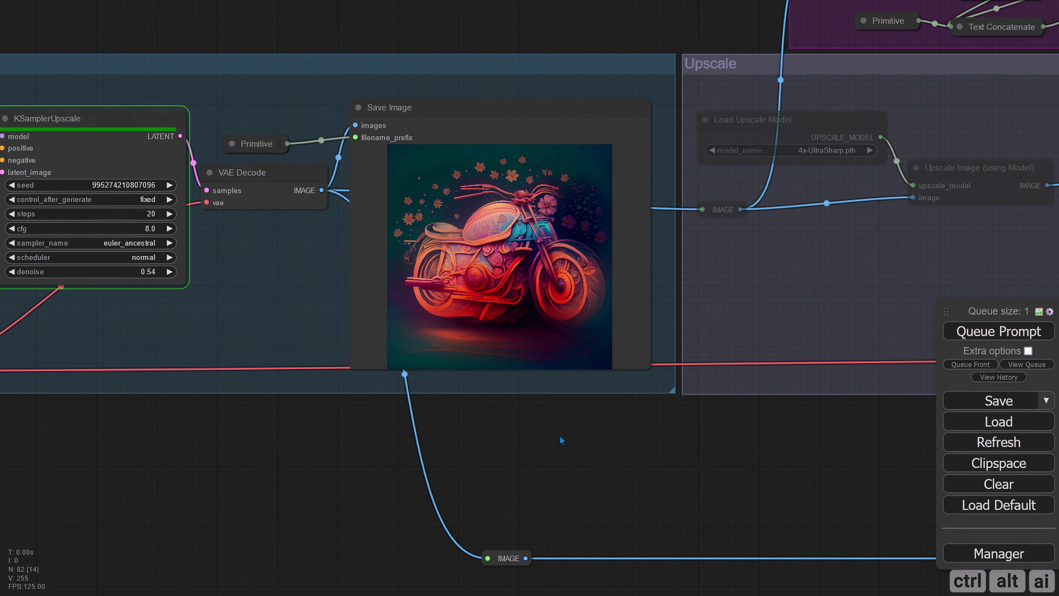
{"action": "scroll", "coordinate": [546, 447], "scroll_direction": "up", "scroll_amount": 7}
{"action": "left_click_drag", "start_coordinate": [560, 439], "coordinate": [538, 576]}
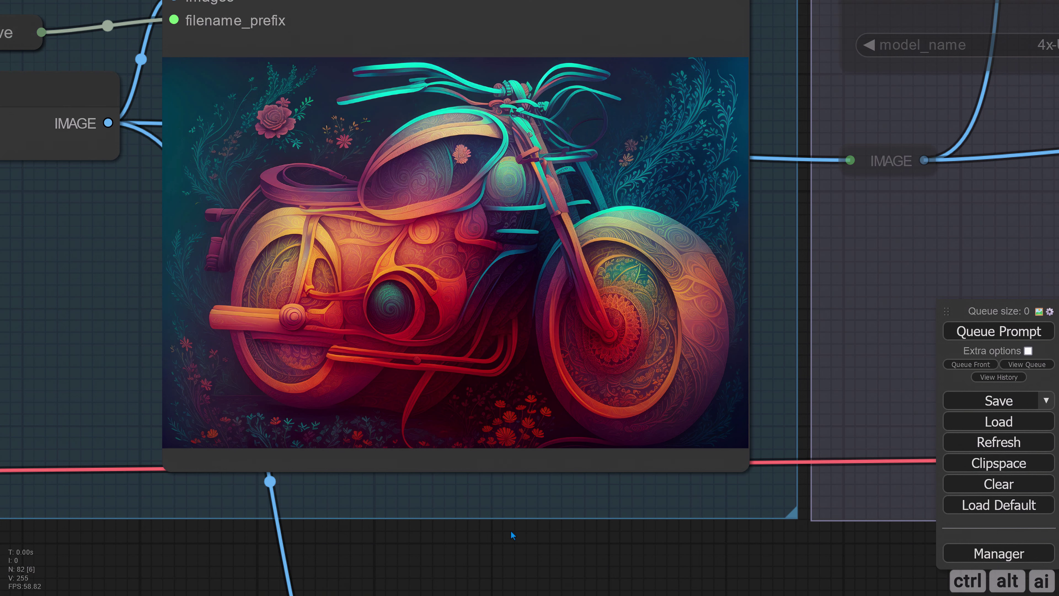
- Set crop_pad_position to 0.00 in the ControlNet Sketch group's Image Resize node
{"action": "scroll", "coordinate": [510, 528], "scroll_direction": "down", "scroll_amount": 6}
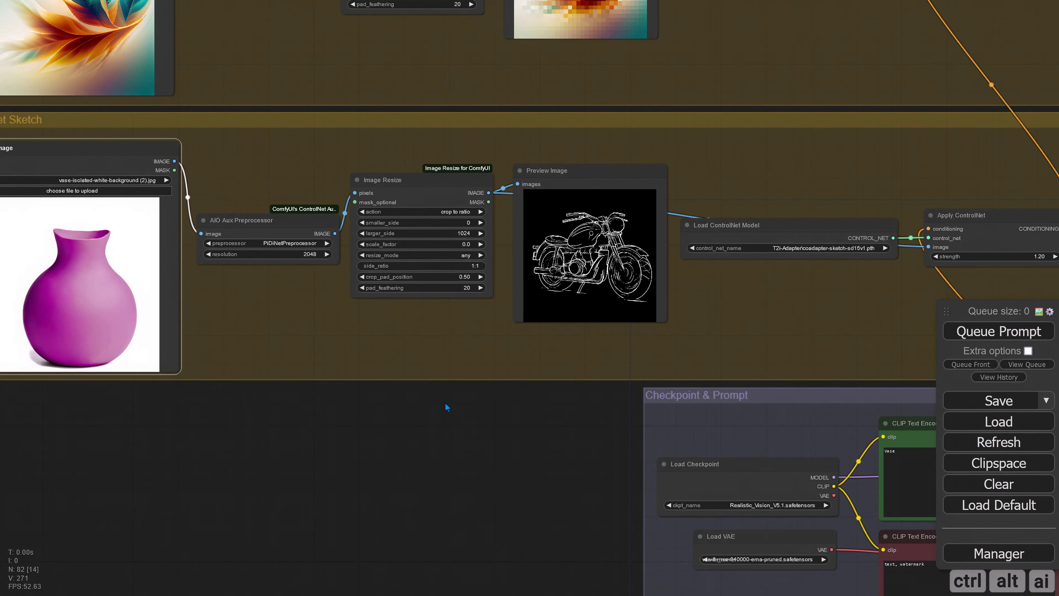
{"action": "left_click_drag", "start_coordinate": [465, 276], "coordinate": [419, 276]}
{"action": "scroll", "coordinate": [430, 392], "scroll_direction": "down", "scroll_amount": 3}
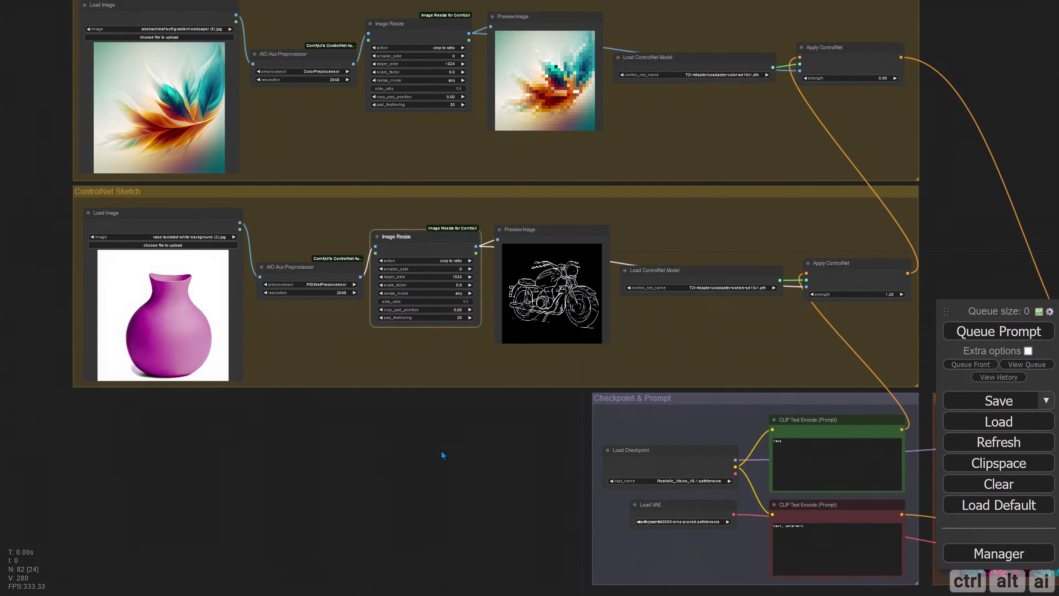
- Set crop_pad_position to 0.00 in the Style group's Image Resize node and load abstract-leaf-soft-gradient-wallpaper.jpg as the style image
{"action": "left_click_drag", "start_coordinate": [440, 451], "coordinate": [223, 229]}
{"action": "left_click_drag", "start_coordinate": [543, 417], "coordinate": [466, 383]}
{"action": "scroll", "coordinate": [591, 351], "scroll_direction": "up", "scroll_amount": 3}
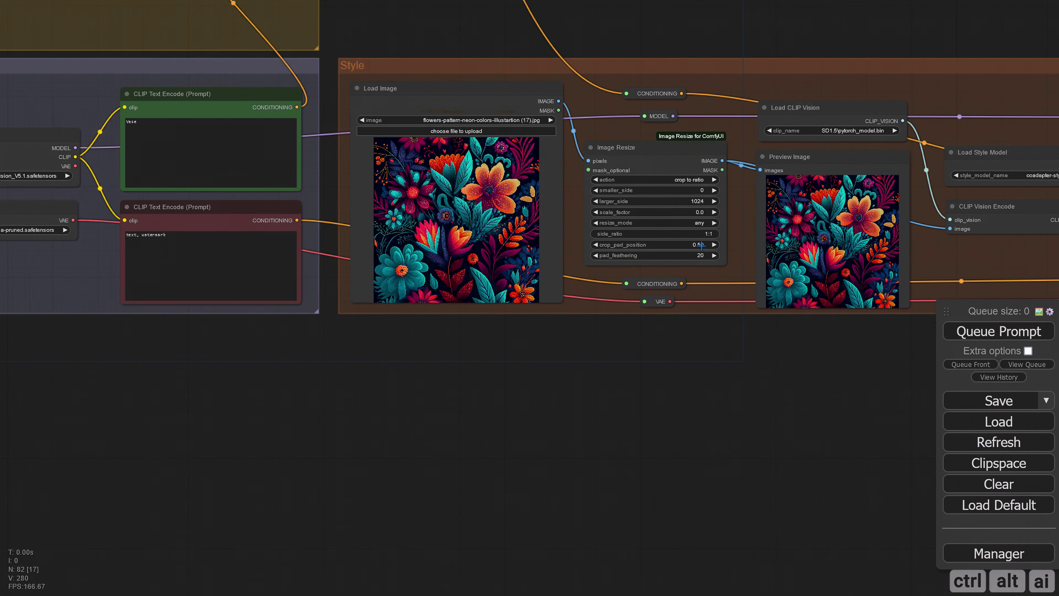
{"action": "left_click_drag", "start_coordinate": [379, 355], "coordinate": [376, 403]}
{"action": "left_click", "coordinate": [396, 179]}
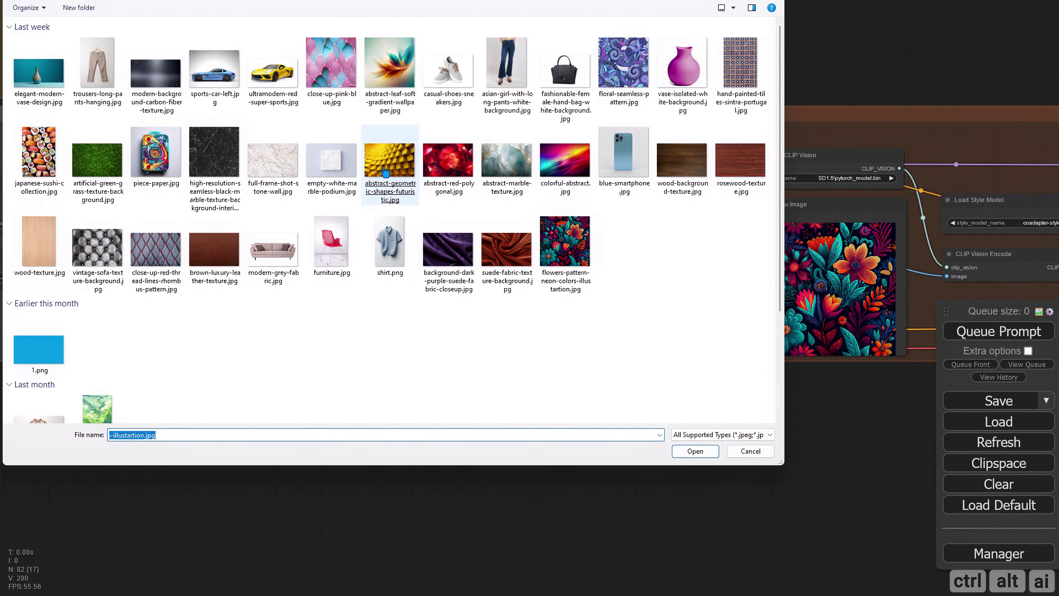
{"action": "double_click", "coordinate": [390, 67]}
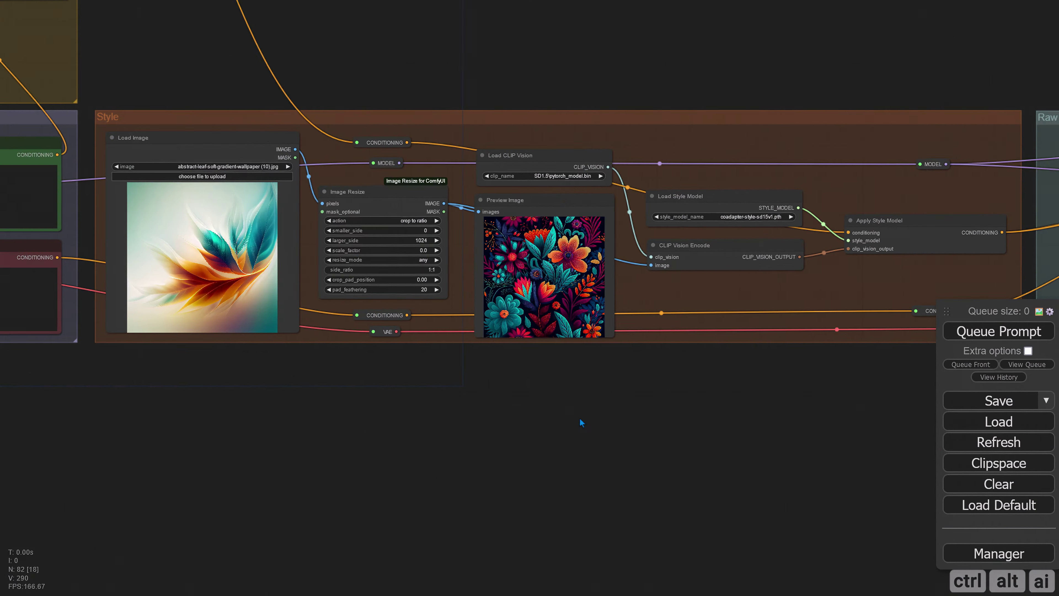
- Queue the prompt twice to generate raw vase images in the abstract leaf style
{"action": "left_click_drag", "start_coordinate": [896, 417], "coordinate": [262, 411]}
{"action": "left_click", "coordinate": [985, 337]}
{"action": "left_click_drag", "start_coordinate": [918, 398], "coordinate": [597, 396]}
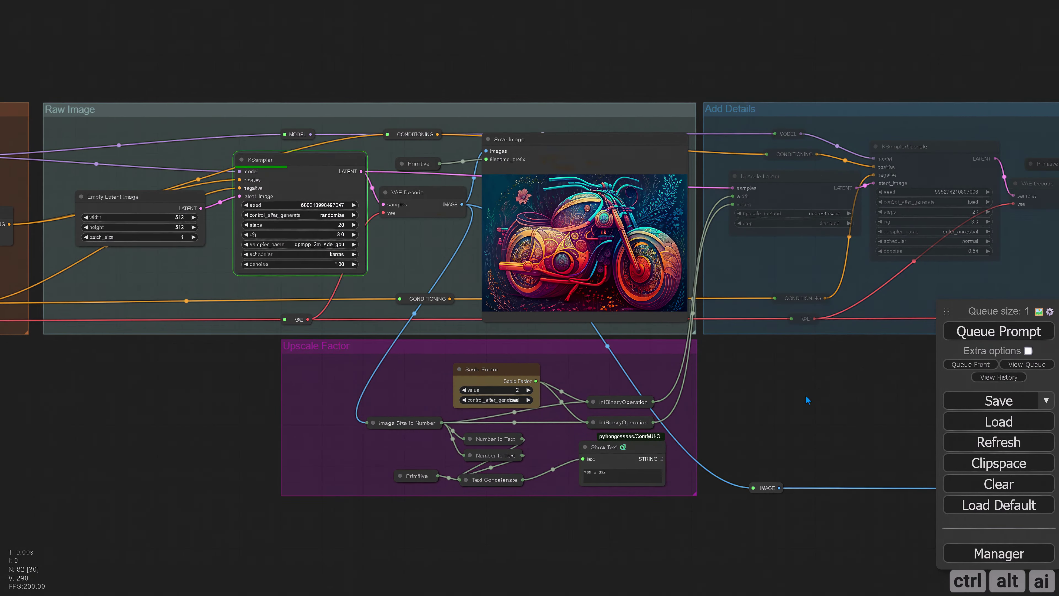
{"action": "scroll", "coordinate": [806, 400], "scroll_direction": "up", "scroll_amount": 5}
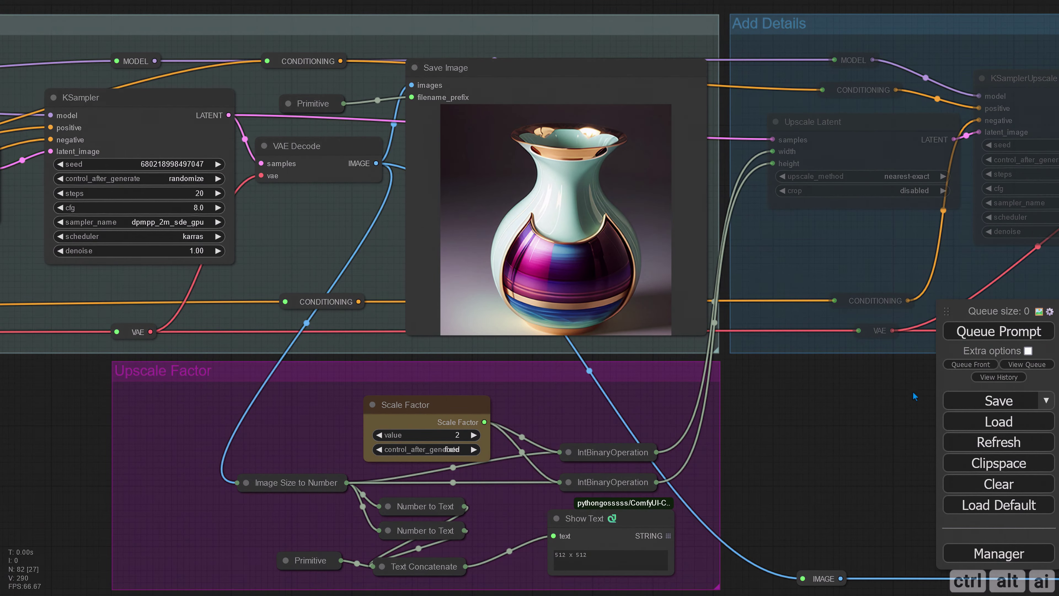
{"action": "left_click", "coordinate": [999, 331]}
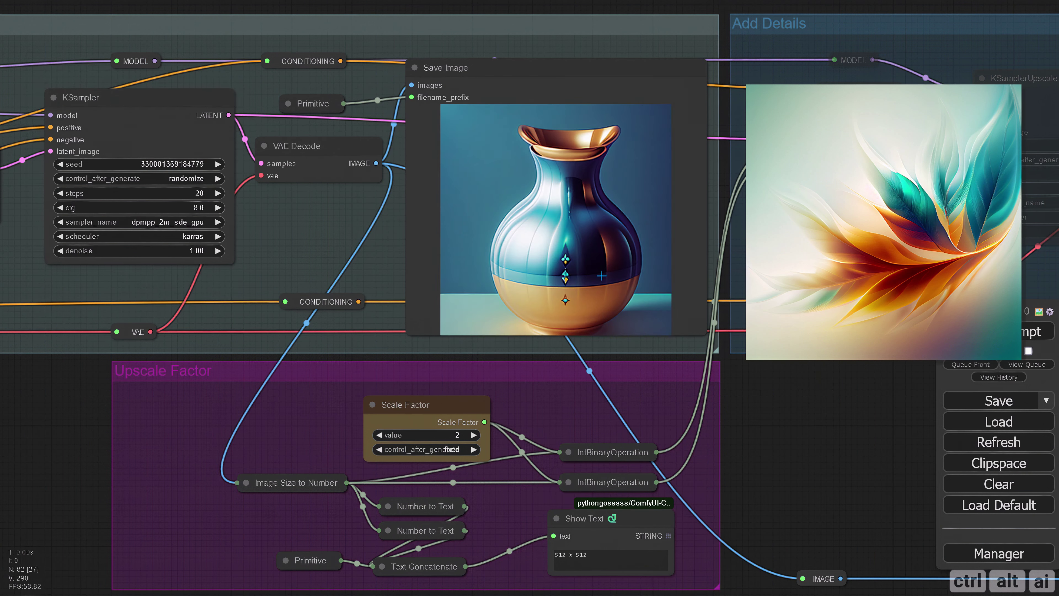
{"action": "left_click_drag", "start_coordinate": [793, 366], "coordinate": [718, 375]}
{"action": "left_click_drag", "start_coordinate": [16, 405], "coordinate": [44, 406]}
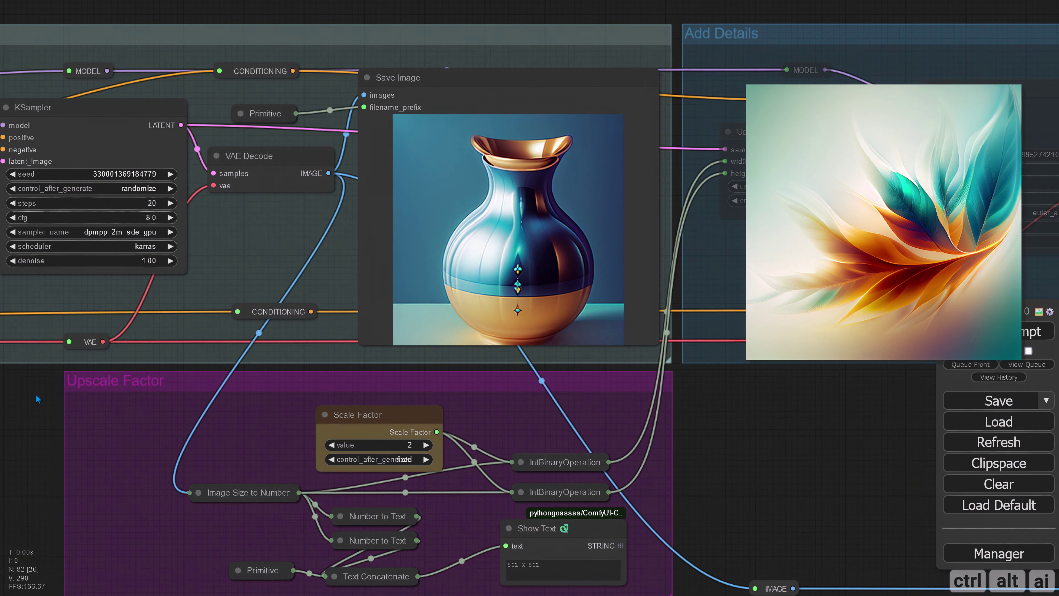
{"action": "left_click", "coordinate": [32, 398]}
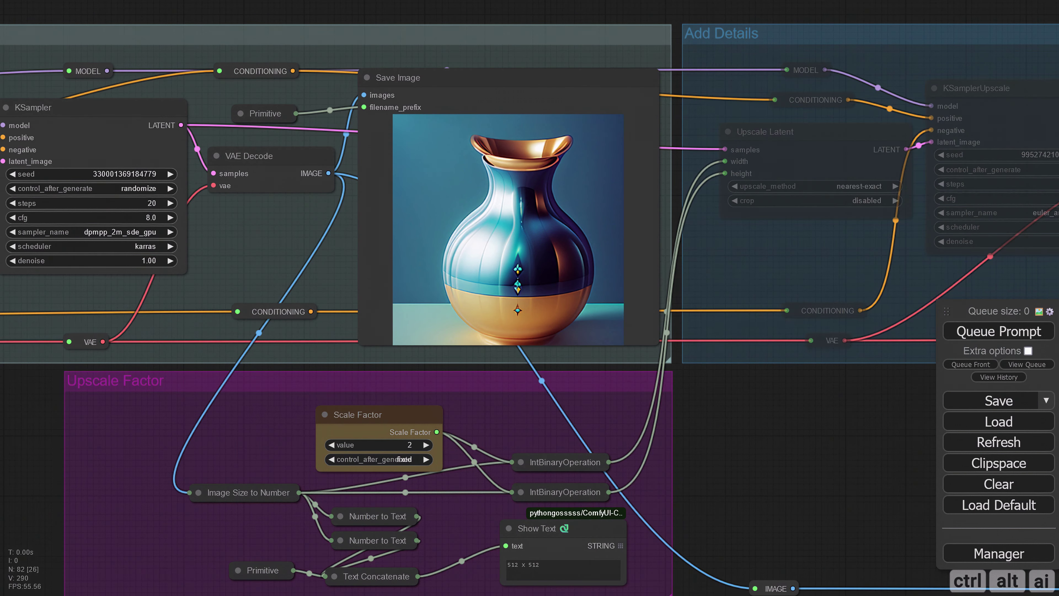
{"action": "left_click", "coordinate": [104, 174]}
{"action": "key", "text": "ctrl+v"}
{"action": "left_click", "coordinate": [299, 172]}
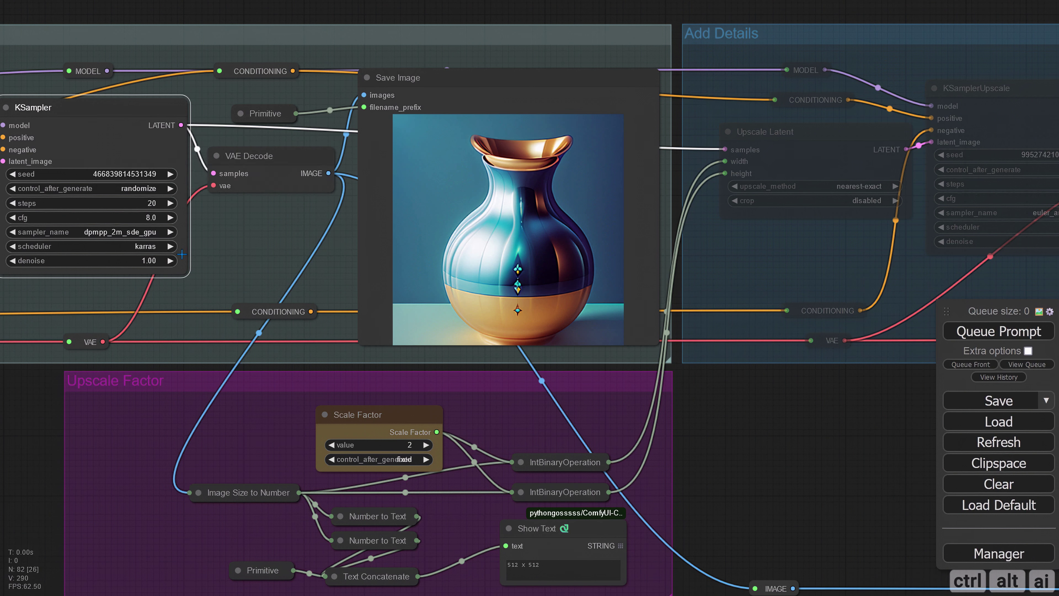
{"action": "left_click", "coordinate": [154, 189]}
{"action": "left_click", "coordinate": [165, 190]}
{"action": "left_click", "coordinate": [998, 330]}
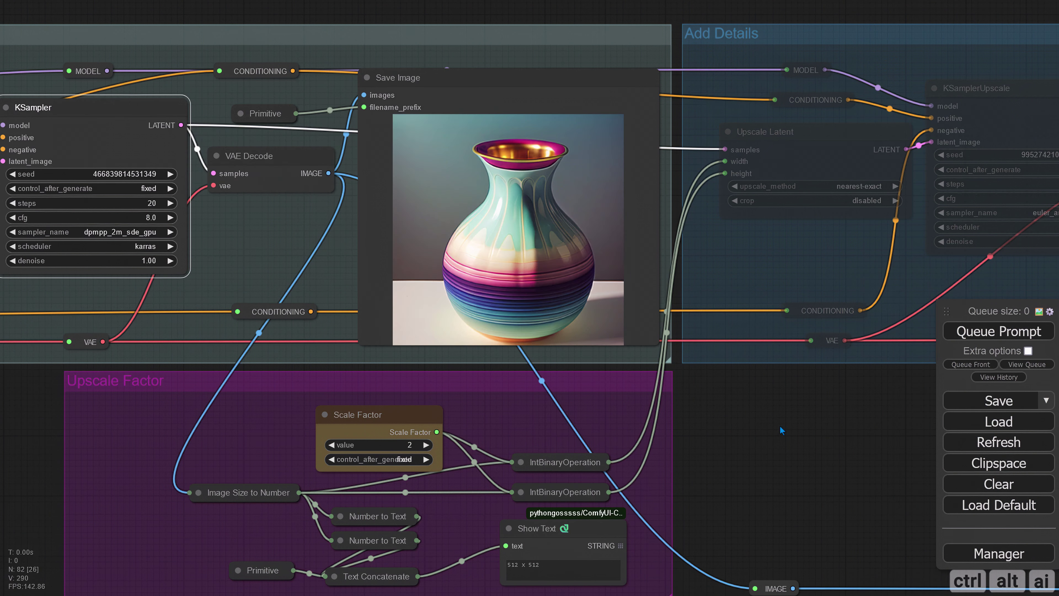
- Clear the positive prompt text and queue the prompt again with the same fixed seed
{"action": "scroll", "coordinate": [779, 425], "scroll_direction": "down", "scroll_amount": 2}
{"action": "left_click_drag", "start_coordinate": [784, 426], "coordinate": [639, 407]}
{"action": "left_click_drag", "start_coordinate": [65, 398], "coordinate": [197, 403]}
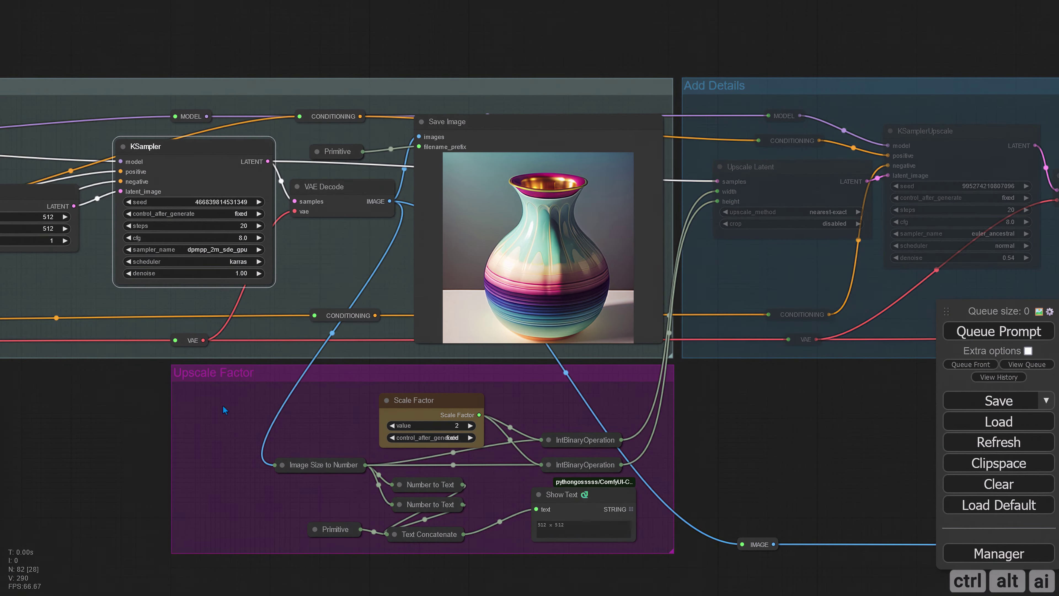
{"action": "scroll", "coordinate": [104, 393], "scroll_direction": "down", "scroll_amount": 4}
{"action": "left_click_drag", "start_coordinate": [105, 393], "coordinate": [396, 392]}
{"action": "left_click_drag", "start_coordinate": [104, 406], "coordinate": [605, 429]}
{"action": "mouse_move", "coordinate": [162, 428]}
{"action": "left_mouse_down"}
{"action": "mouse_move", "coordinate": [637, 459]}
{"action": "mouse_move", "coordinate": [621, 448]}
{"action": "mouse_move", "coordinate": [167, 429]}
{"action": "left_mouse_up"}
{"action": "scroll", "coordinate": [337, 486], "scroll_direction": "up", "scroll_amount": 4}
{"action": "scroll", "coordinate": [337, 486], "scroll_direction": "up", "scroll_amount": 3}
{"action": "left_click", "coordinate": [259, 81]}
{"action": "left_click", "coordinate": [374, 402]}
{"action": "scroll", "coordinate": [643, 449], "scroll_direction": "down", "scroll_amount": 5}
{"action": "left_click_drag", "start_coordinate": [648, 471], "coordinate": [311, 436]}
{"action": "scroll", "coordinate": [591, 425], "scroll_direction": "right", "scroll_amount": 10}
{"action": "scroll", "coordinate": [591, 425], "scroll_direction": "up", "scroll_amount": 3}
{"action": "scroll", "coordinate": [751, 444], "scroll_direction": "left", "scroll_amount": 2}
{"action": "left_click", "coordinate": [996, 334]}
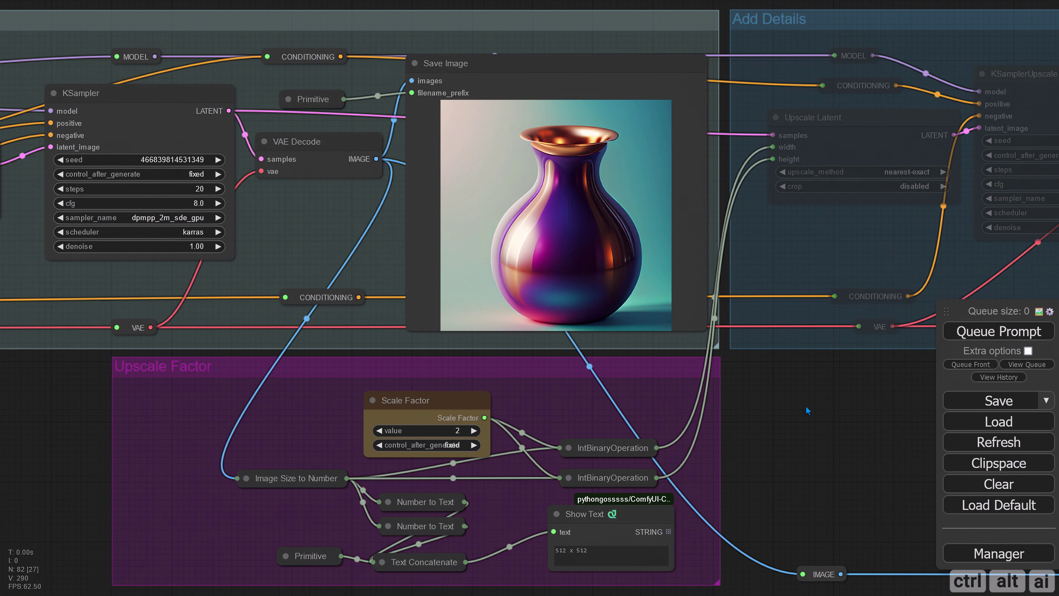
- Activate the Add Details group's nodes, queue the prompt, and inspect the detailed vase up close
{"action": "scroll", "coordinate": [729, 407], "scroll_direction": "down", "scroll_amount": 3}
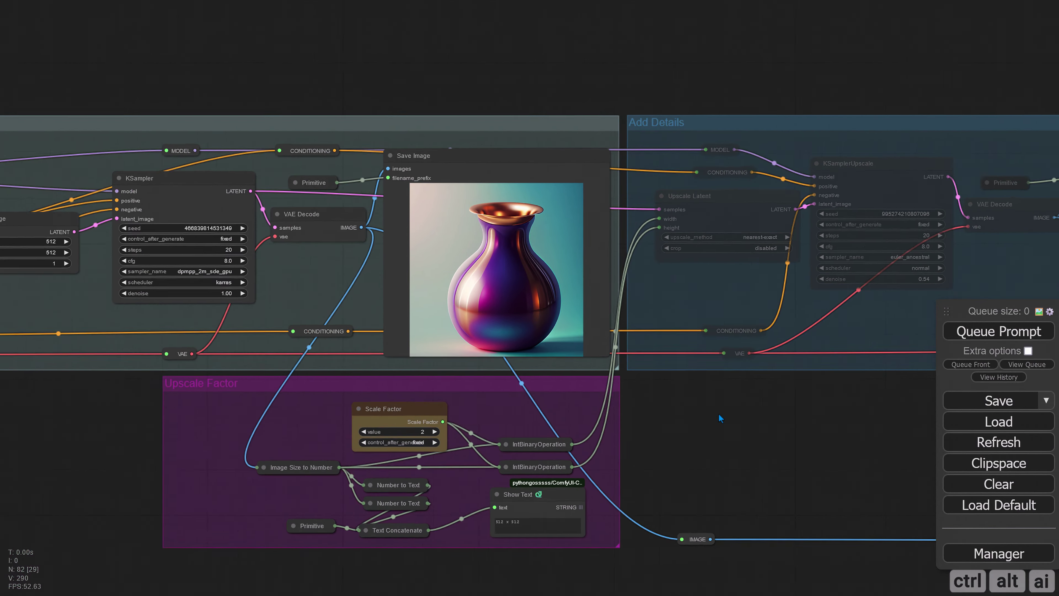
{"action": "left_click_drag", "start_coordinate": [717, 414], "coordinate": [596, 401]}
{"action": "right_click", "coordinate": [744, 314]}
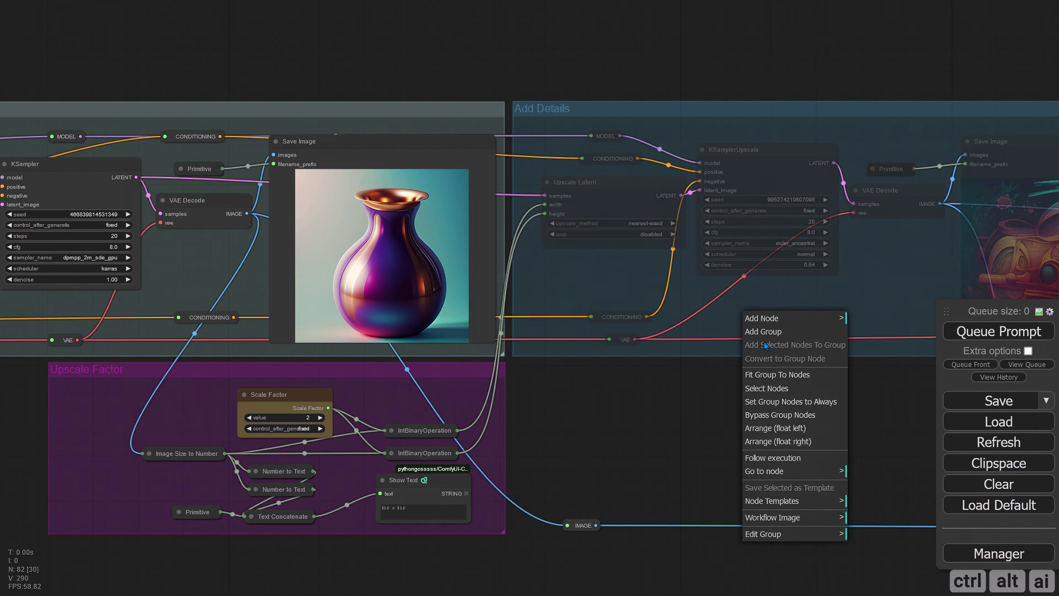
{"action": "left_click", "coordinate": [794, 401]}
{"action": "left_click_drag", "start_coordinate": [797, 395], "coordinate": [526, 374]}
{"action": "left_click", "coordinate": [968, 334]}
{"action": "left_click_drag", "start_coordinate": [675, 373], "coordinate": [471, 375]}
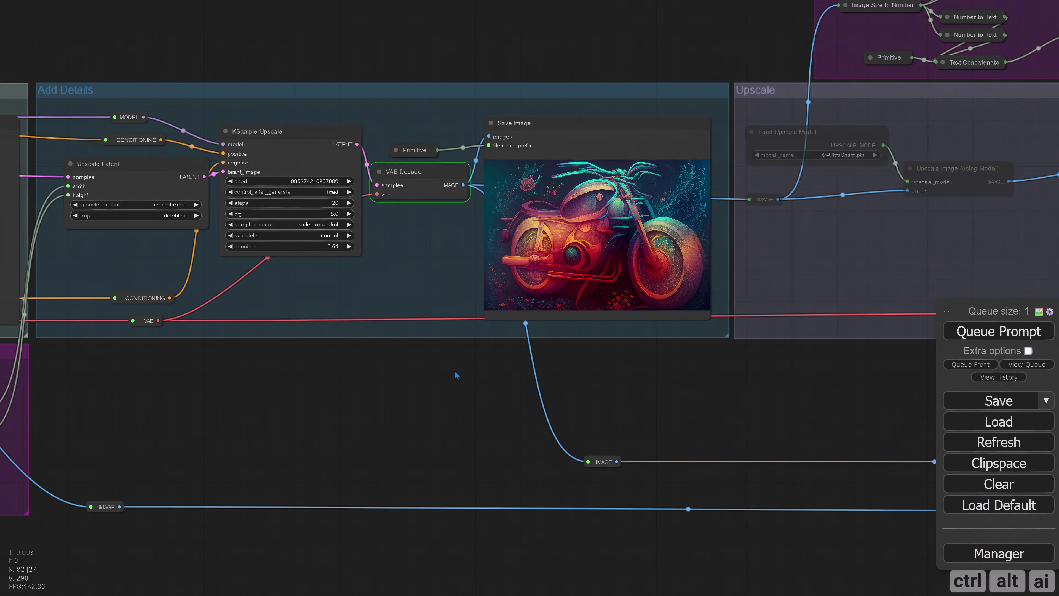
{"action": "left_click_drag", "start_coordinate": [610, 365], "coordinate": [540, 370]}
{"action": "scroll", "coordinate": [540, 258], "scroll_direction": "up", "scroll_amount": 13}
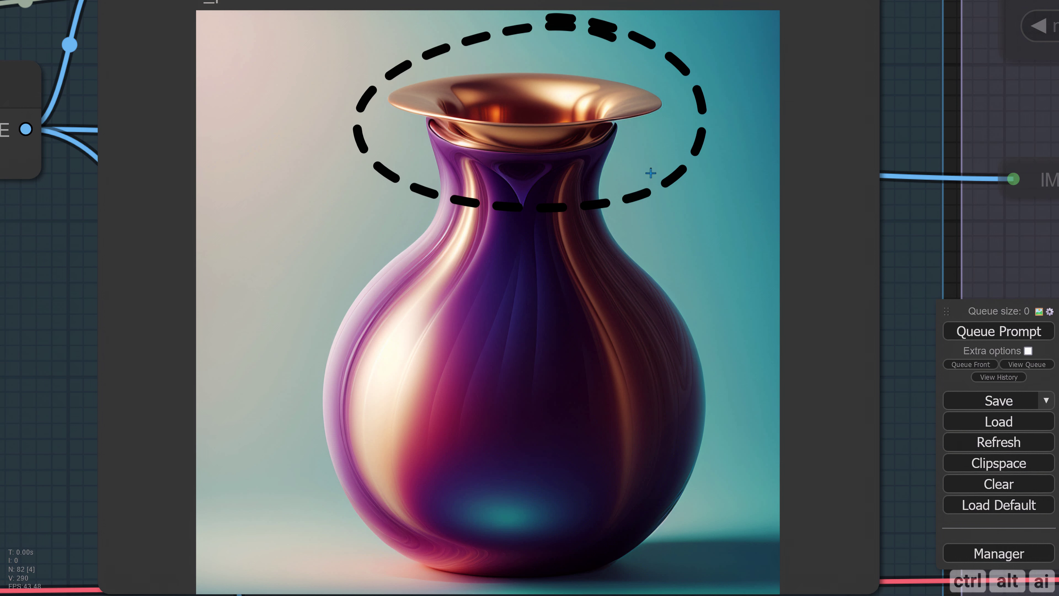
{"action": "scroll", "coordinate": [666, 198], "scroll_direction": "down", "scroll_amount": 9}
{"action": "scroll", "coordinate": [662, 214], "scroll_direction": "down", "scroll_amount": 5}
- Set the Add Details group's nodes to Never
{"action": "left_click_drag", "start_coordinate": [369, 384], "coordinate": [768, 372]}
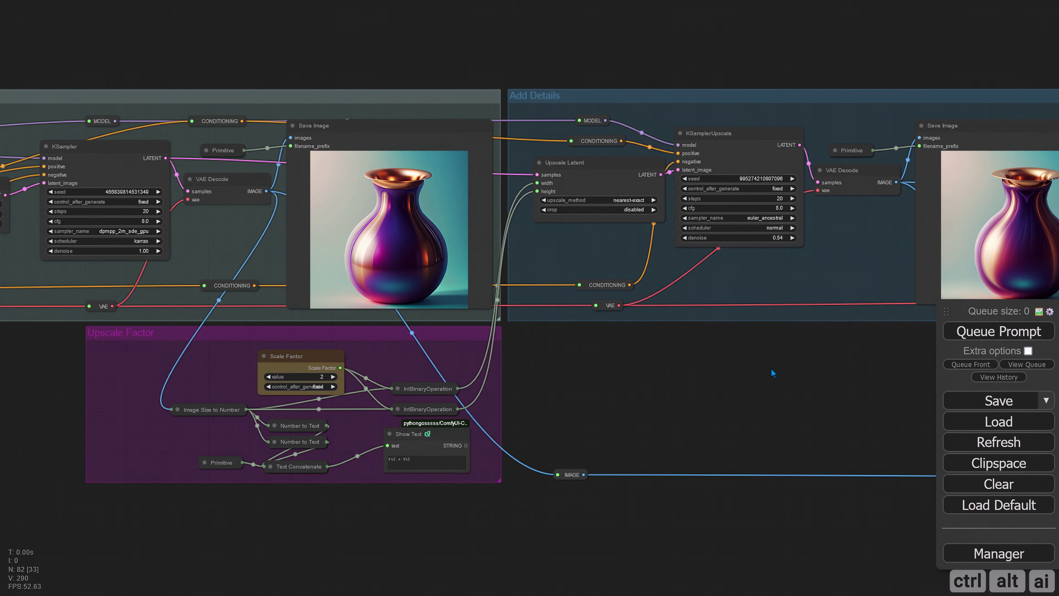
{"action": "scroll", "coordinate": [768, 371], "scroll_direction": "down", "scroll_amount": 4}
{"action": "left_click_drag", "start_coordinate": [290, 403], "coordinate": [692, 401]}
{"action": "left_click_drag", "start_coordinate": [500, 399], "coordinate": [292, 380]}
{"action": "scroll", "coordinate": [813, 292], "scroll_direction": "up", "scroll_amount": 5}
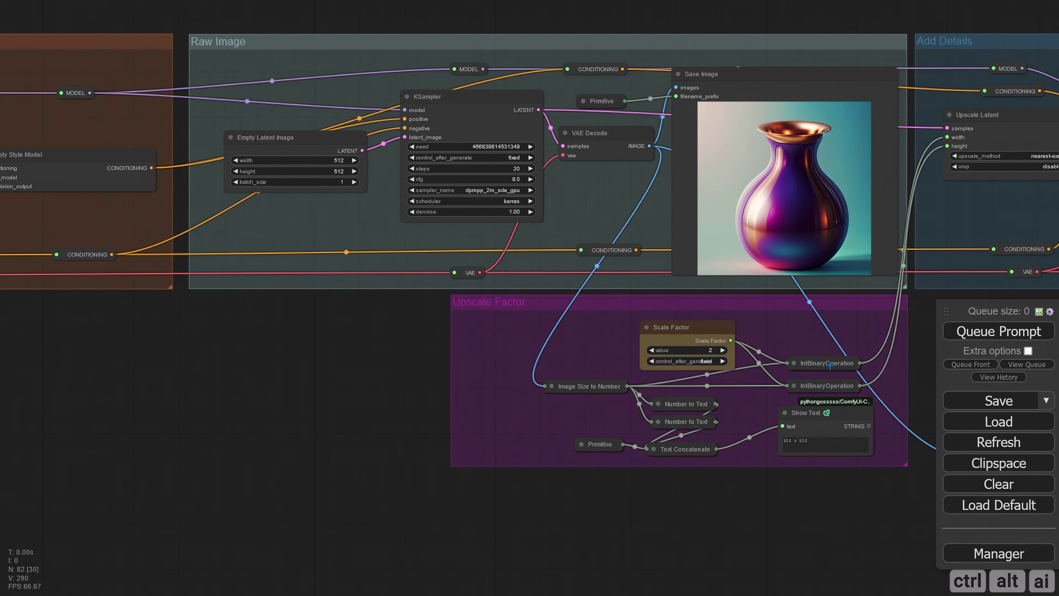
{"action": "right_click", "coordinate": [800, 303]}
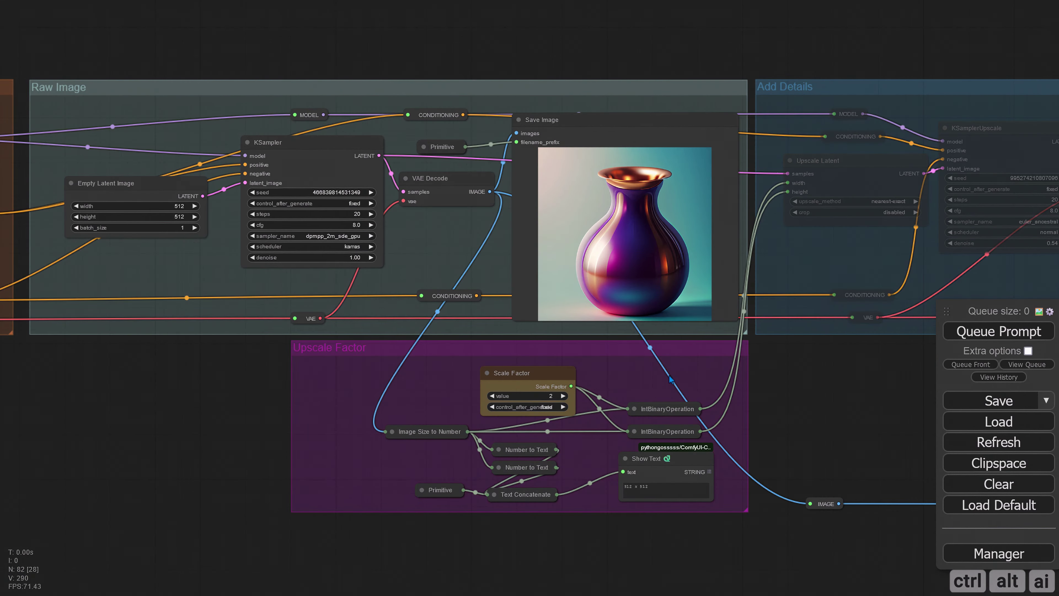
{"action": "left_click", "coordinate": [337, 192]}
{"action": "key", "text": "ctrl+a"}
{"action": "key", "text": "ctrl+v"}
{"action": "left_click", "coordinate": [545, 195]}
{"action": "left_click", "coordinate": [202, 408]}
{"action": "scroll", "coordinate": [116, 409], "scroll_direction": "down", "scroll_amount": 4}
{"action": "left_click_drag", "start_coordinate": [56, 345], "coordinate": [686, 489]}
{"action": "left_click_drag", "start_coordinate": [392, 246], "coordinate": [812, 278]}
{"action": "scroll", "coordinate": [672, 281], "scroll_direction": "up", "scroll_amount": 4}
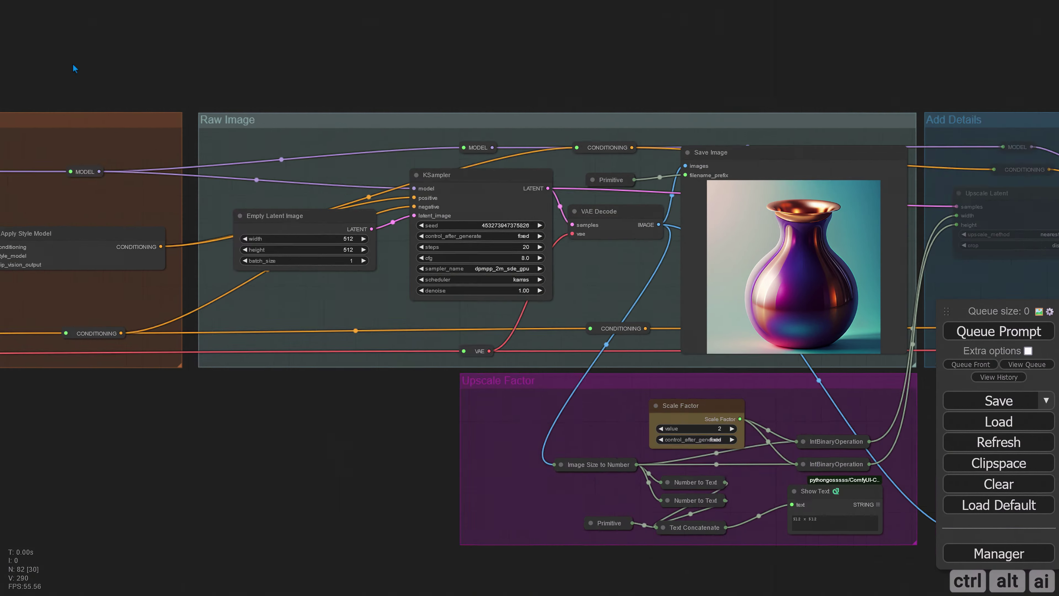
- Set the Add Details group's nodes back to Always and queue the prompt with the new seed
{"action": "left_click_drag", "start_coordinate": [620, 125], "coordinate": [483, 118]}
{"action": "left_click_drag", "start_coordinate": [865, 458], "coordinate": [573, 416]}
{"action": "scroll", "coordinate": [649, 338], "scroll_direction": "up", "scroll_amount": 3}
{"action": "scroll", "coordinate": [821, 459], "scroll_direction": "down", "scroll_amount": 3}
{"action": "right_click", "coordinate": [752, 337]}
{"action": "left_click", "coordinate": [791, 421]}
{"action": "left_click_drag", "start_coordinate": [791, 428], "coordinate": [497, 399]}
{"action": "left_click", "coordinate": [996, 332]}
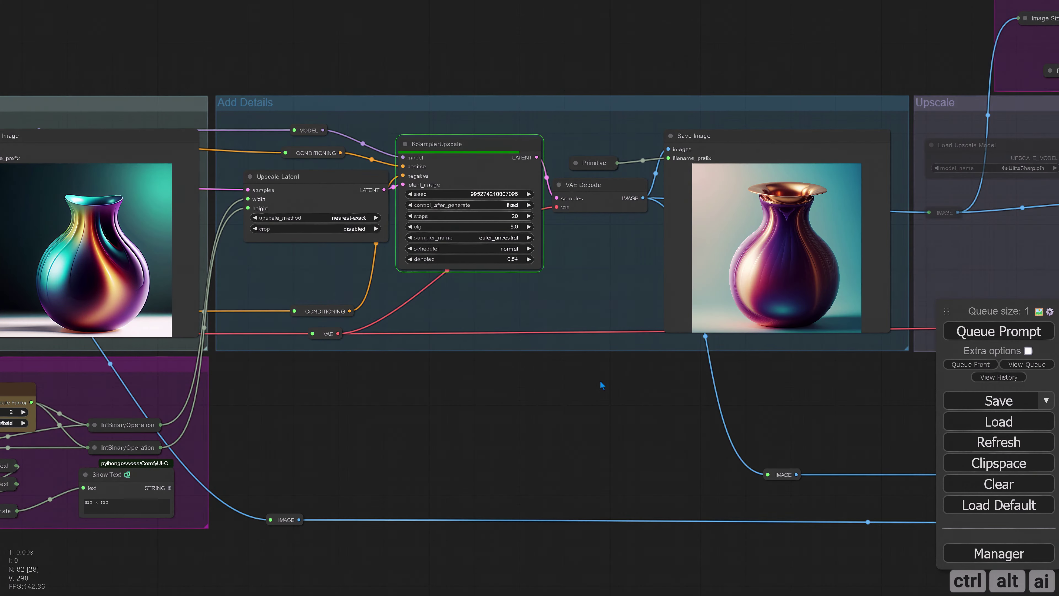
- Examine the new vase's details up close in the Add Details output and compare it with the raw image
{"action": "left_click_drag", "start_coordinate": [600, 380], "coordinate": [405, 379]}
{"action": "scroll", "coordinate": [580, 352], "scroll_direction": "up", "scroll_amount": 9}
{"action": "left_click_drag", "start_coordinate": [558, 363], "coordinate": [600, 470]}
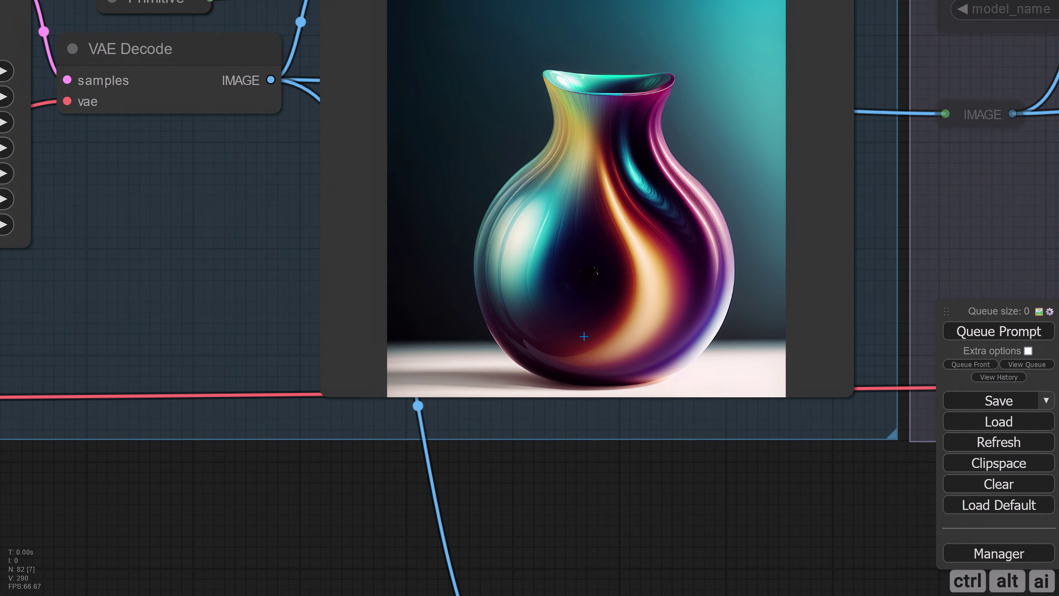
{"action": "scroll", "coordinate": [467, 372], "scroll_direction": "down", "scroll_amount": 11}
{"action": "left_click_drag", "start_coordinate": [305, 441], "coordinate": [930, 397]}
{"action": "left_click_drag", "start_coordinate": [302, 407], "coordinate": [613, 432]}
{"action": "scroll", "coordinate": [613, 433], "scroll_direction": "down", "scroll_amount": 2}
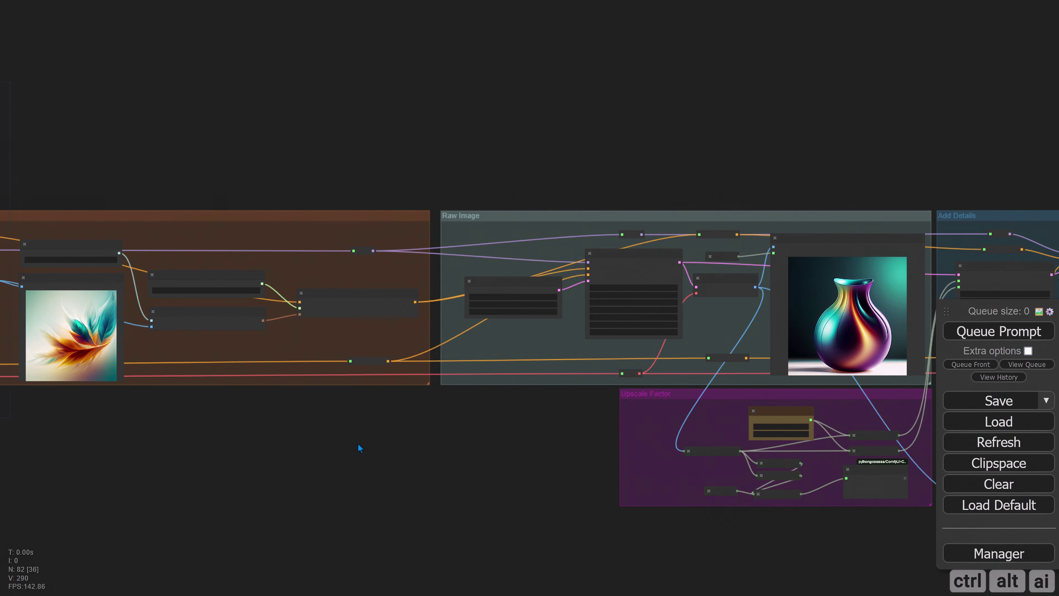
{"action": "left_click_drag", "start_coordinate": [497, 454], "coordinate": [114, 424]}
- Deactivate the Add Details group's nodes so that only the raw image is generated
{"action": "scroll", "coordinate": [726, 402], "scroll_direction": "up", "scroll_amount": 4}
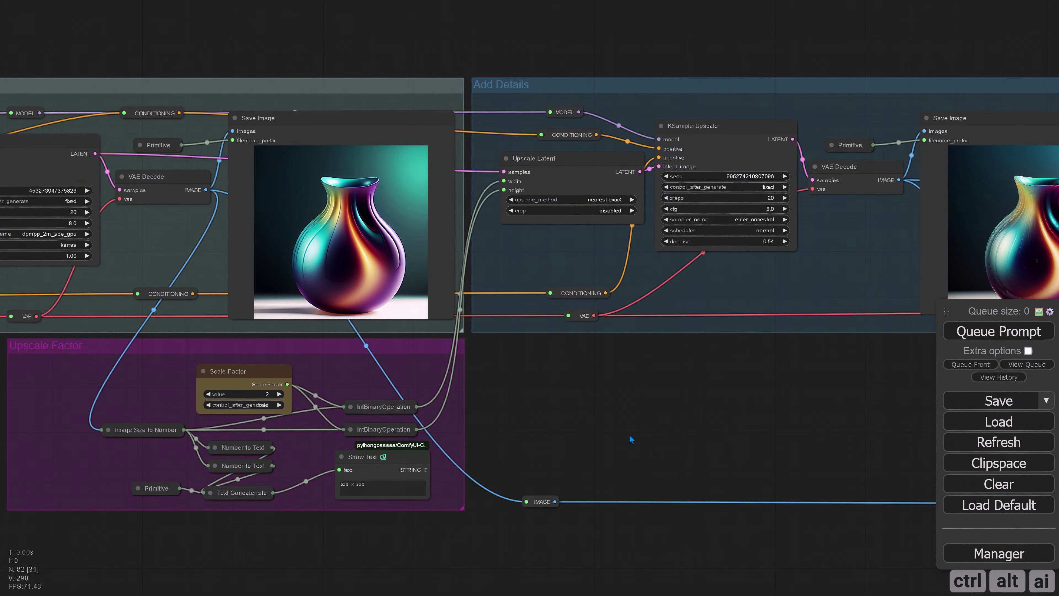
{"action": "left_click_drag", "start_coordinate": [611, 449], "coordinate": [588, 455]}
{"action": "right_click", "coordinate": [724, 278]}
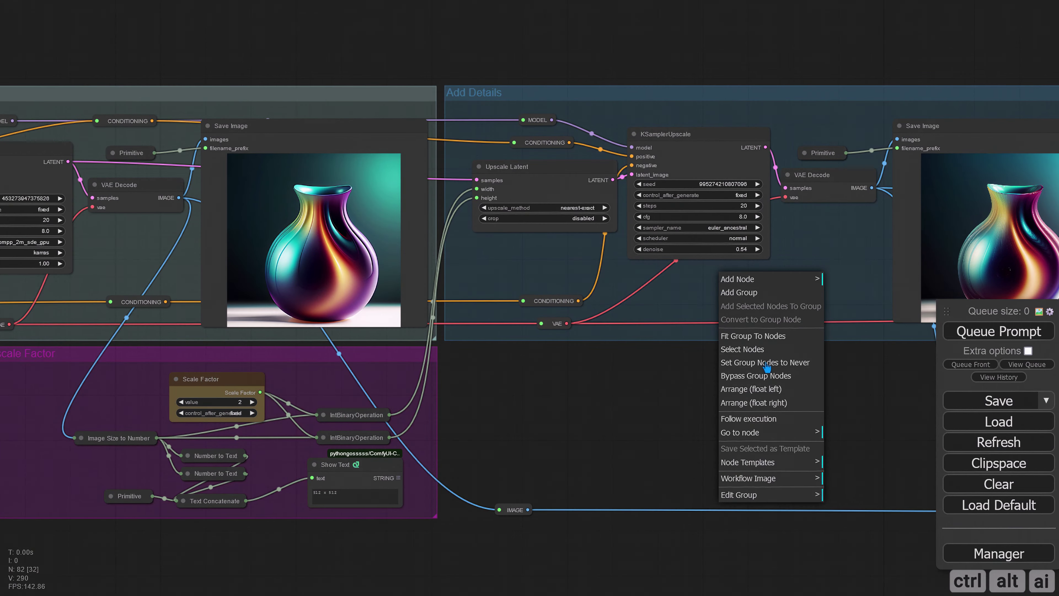
{"action": "left_click", "coordinate": [770, 367]}
- Load abstract-red-polygonal.jpg as the Style group's image
{"action": "left_click_drag", "start_coordinate": [656, 381], "coordinate": [833, 393]}
{"action": "left_click_drag", "start_coordinate": [130, 401], "coordinate": [993, 445]}
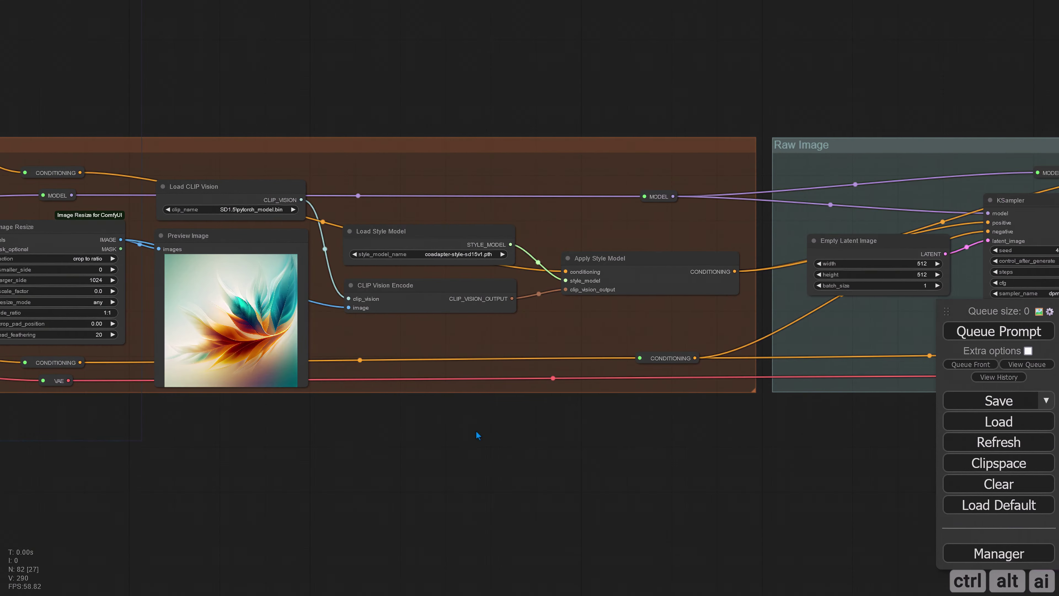
{"action": "left_click_drag", "start_coordinate": [442, 427], "coordinate": [659, 436]}
{"action": "left_click_drag", "start_coordinate": [257, 342], "coordinate": [402, 348]}
{"action": "left_click", "coordinate": [219, 225]}
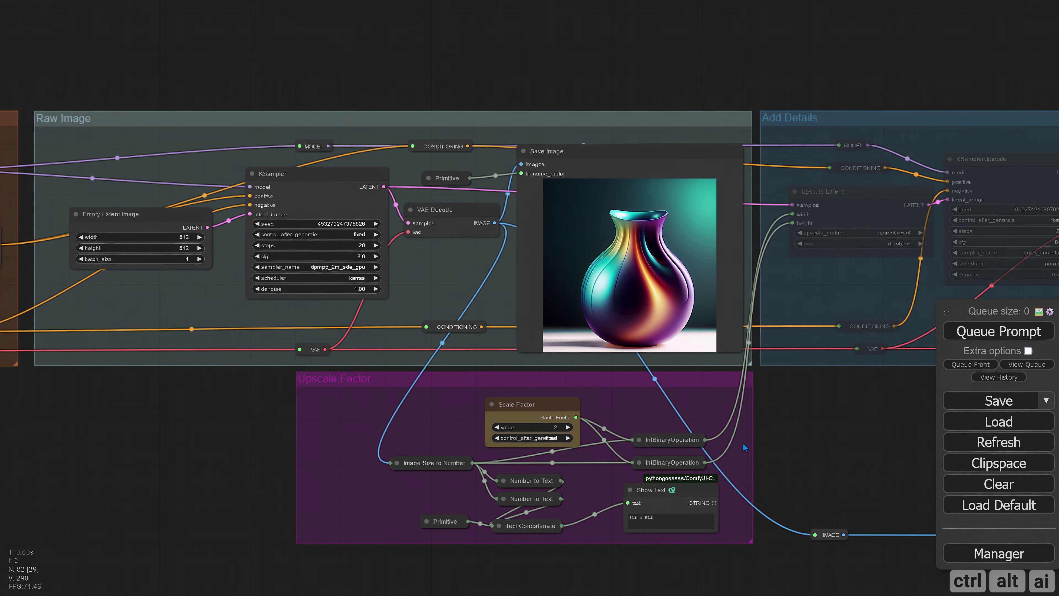
- Queue the prompt four times with the red polygonal style image
{"action": "left_click", "coordinate": [985, 334]}
{"action": "left_click", "coordinate": [984, 335]}
{"action": "left_click", "coordinate": [986, 335]}
{"action": "left_click", "coordinate": [985, 335]}
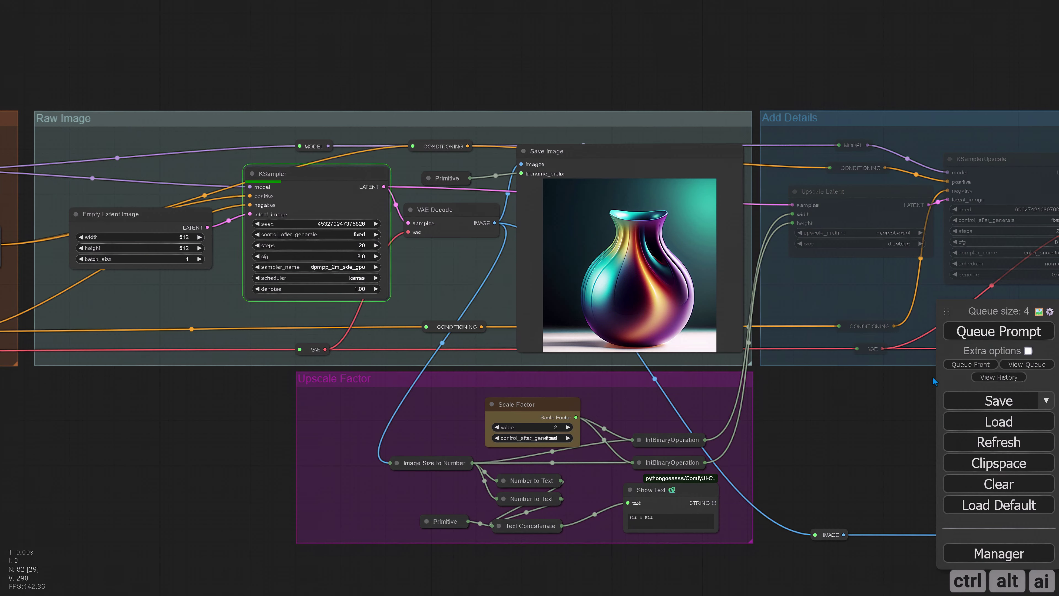
- Set the Raw Image KSampler's control_after_generate to randomize and queue the prompt twice
{"action": "scroll", "coordinate": [874, 445], "scroll_direction": "up", "scroll_amount": 3}
{"action": "left_click_drag", "start_coordinate": [838, 413], "coordinate": [852, 451]}
{"action": "left_click", "coordinate": [207, 210]}
{"action": "left_click", "coordinate": [225, 244]}
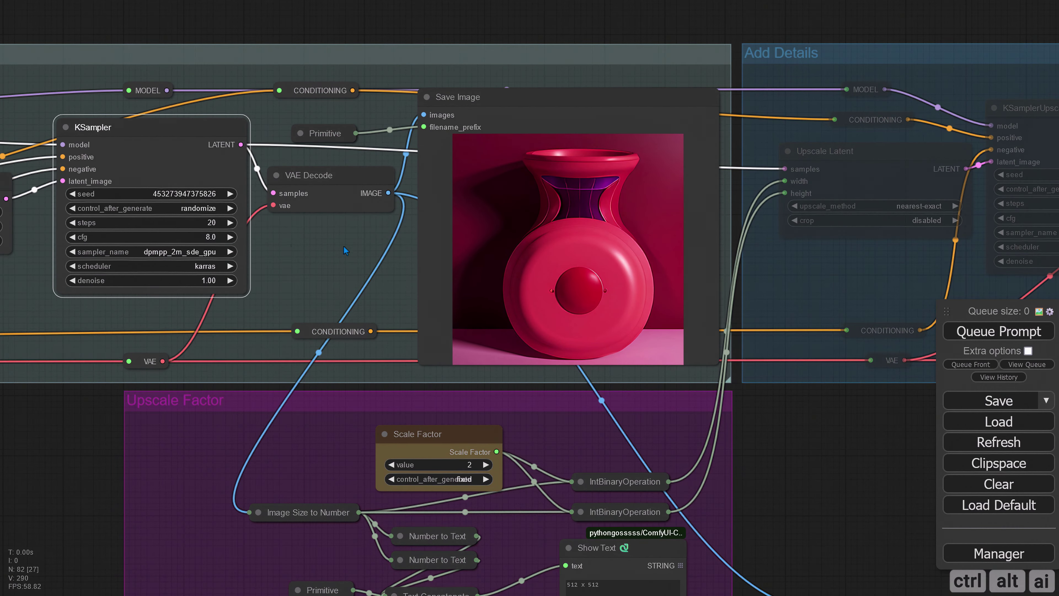
{"action": "left_click", "coordinate": [970, 335]}
{"action": "left_click", "coordinate": [969, 336]}
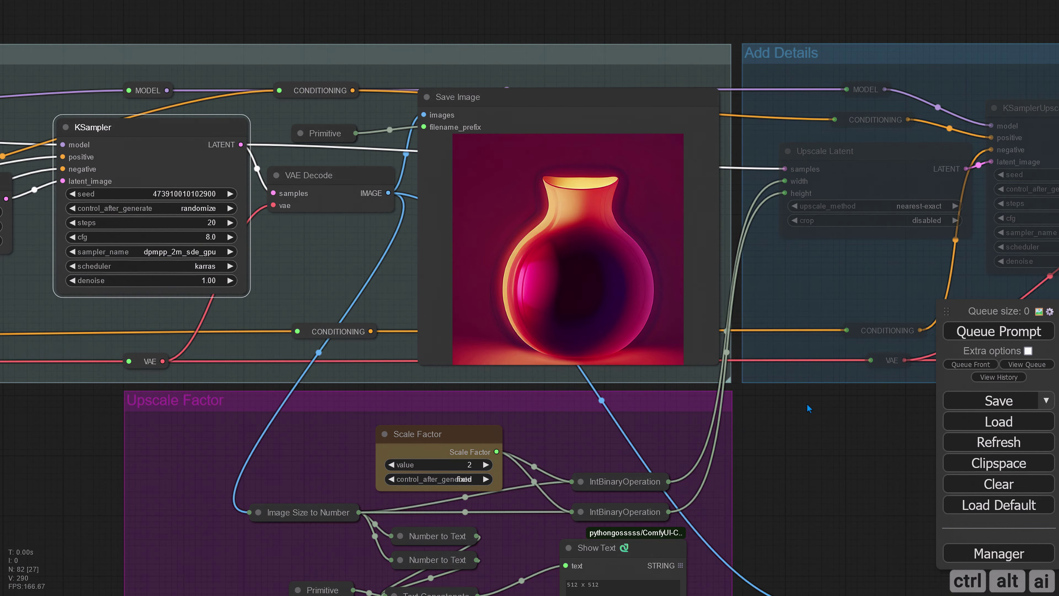
- Enter "vase" as the positive prompt in the Checkpoint & Prompt group
{"action": "scroll", "coordinate": [803, 402], "scroll_direction": "down", "scroll_amount": 8}
{"action": "left_click_drag", "start_coordinate": [187, 415], "coordinate": [1016, 462]}
{"action": "left_click_drag", "start_coordinate": [384, 492], "coordinate": [495, 496]}
{"action": "scroll", "coordinate": [186, 332], "scroll_direction": "up", "scroll_amount": 7}
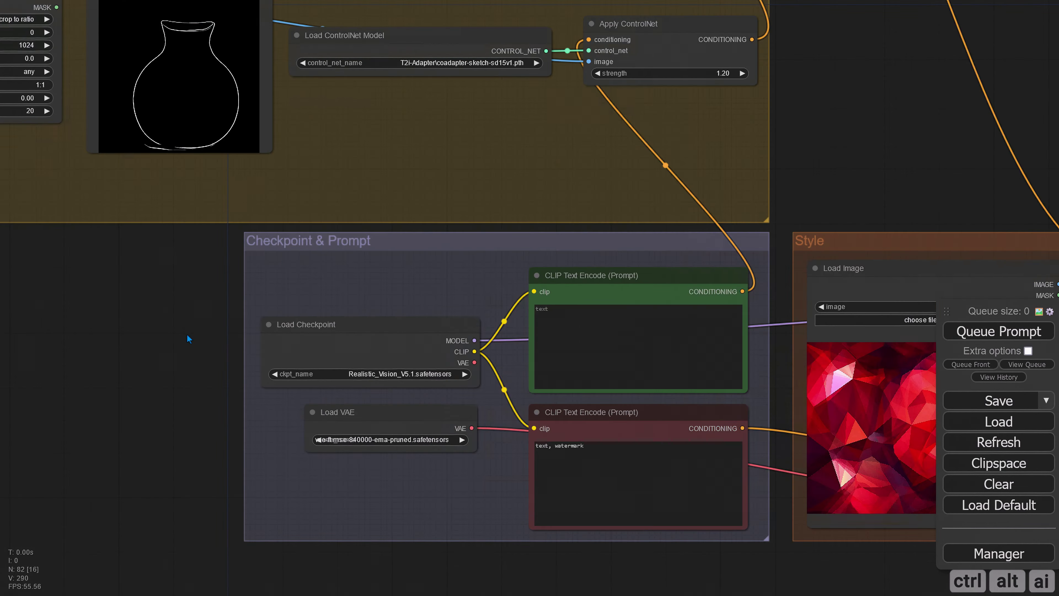
{"action": "scroll", "coordinate": [185, 332], "scroll_direction": "down", "scroll_amount": 2}
{"action": "mouse_move", "coordinate": [186, 332]}
{"action": "left_mouse_down"}
{"action": "mouse_move", "coordinate": [343, 450]}
{"action": "mouse_move", "coordinate": [198, 336]}
{"action": "left_mouse_up"}
{"action": "scroll", "coordinate": [199, 336], "scroll_direction": "up", "scroll_amount": 3}
{"action": "left_click", "coordinate": [835, 318]}
{"action": "type", "text": "vase"}
- Load wood-background-texture.jpg as the Style group's image
{"action": "scroll", "coordinate": [296, 293], "scroll_direction": "down", "scroll_amount": 10}
{"action": "left_click_drag", "start_coordinate": [772, 415], "coordinate": [456, 372]}
{"action": "scroll", "coordinate": [456, 371], "scroll_direction": "up", "scroll_amount": 3}
{"action": "left_click", "coordinate": [411, 200]}
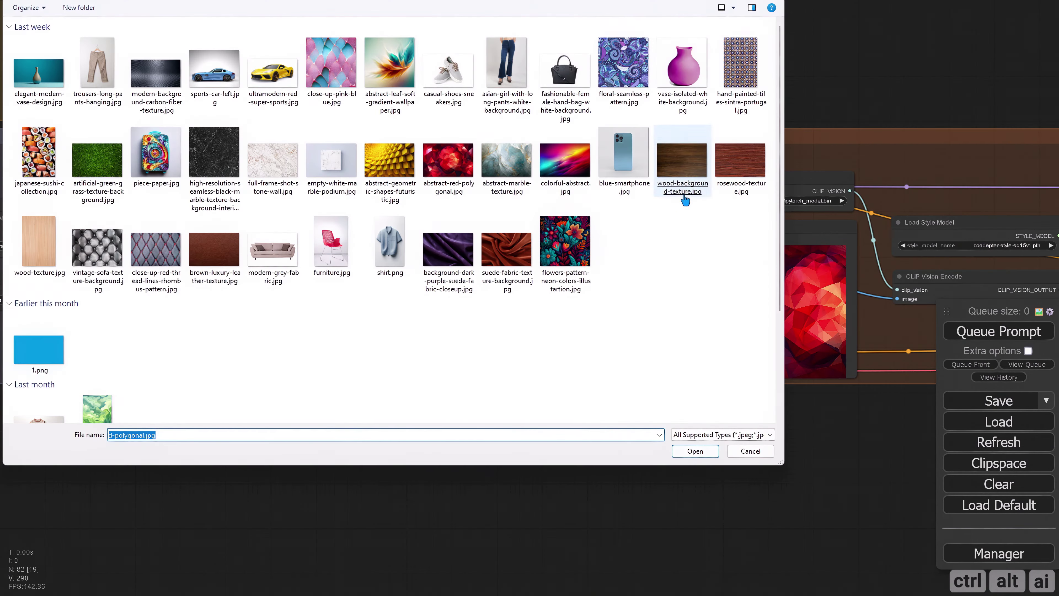
{"action": "double_click", "coordinate": [681, 189]}
- Queue the prompt three times to generate vase images in the wood texture style
{"action": "left_click_drag", "start_coordinate": [650, 433], "coordinate": [27, 449]}
{"action": "scroll", "coordinate": [854, 436], "scroll_direction": "up", "scroll_amount": 3}
{"action": "left_click", "coordinate": [998, 332]}
{"action": "double_click", "coordinate": [999, 333]}
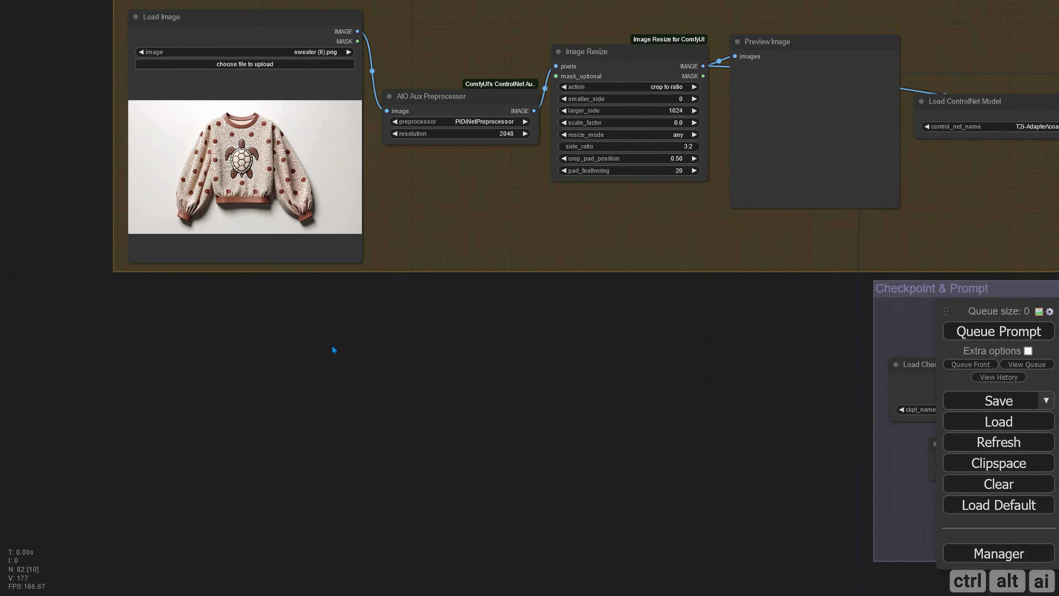
- Load sports-car-left.jpg as the ControlNet Sketch group's image
{"action": "left_click_drag", "start_coordinate": [331, 350], "coordinate": [346, 447]}
{"action": "left_click", "coordinate": [257, 162]}
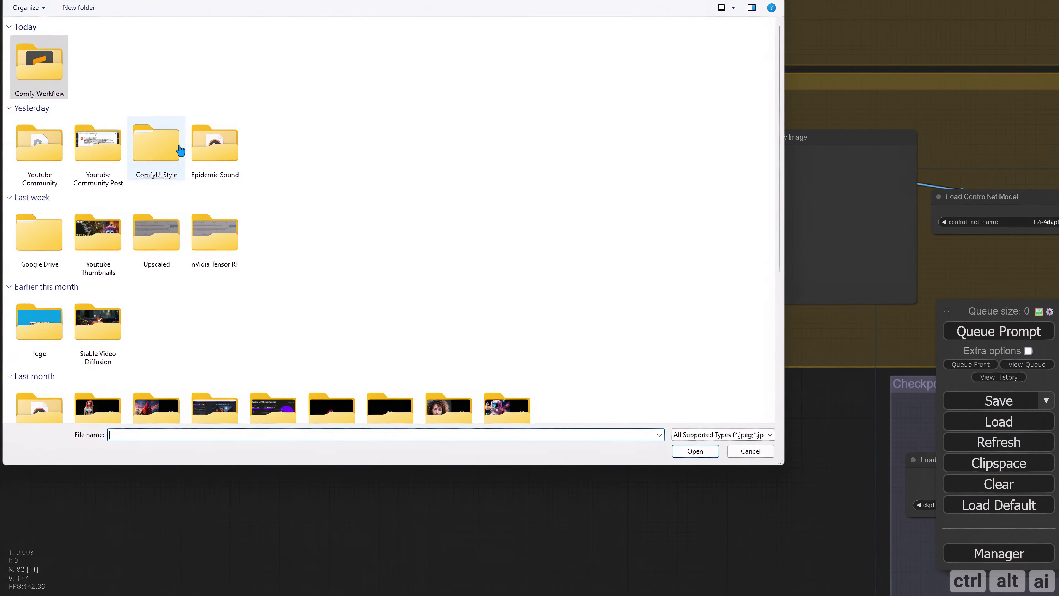
{"action": "double_click", "coordinate": [171, 150]}
{"action": "double_click", "coordinate": [99, 159]}
{"action": "left_click", "coordinate": [215, 78]}
{"action": "double_click", "coordinate": [213, 76]}
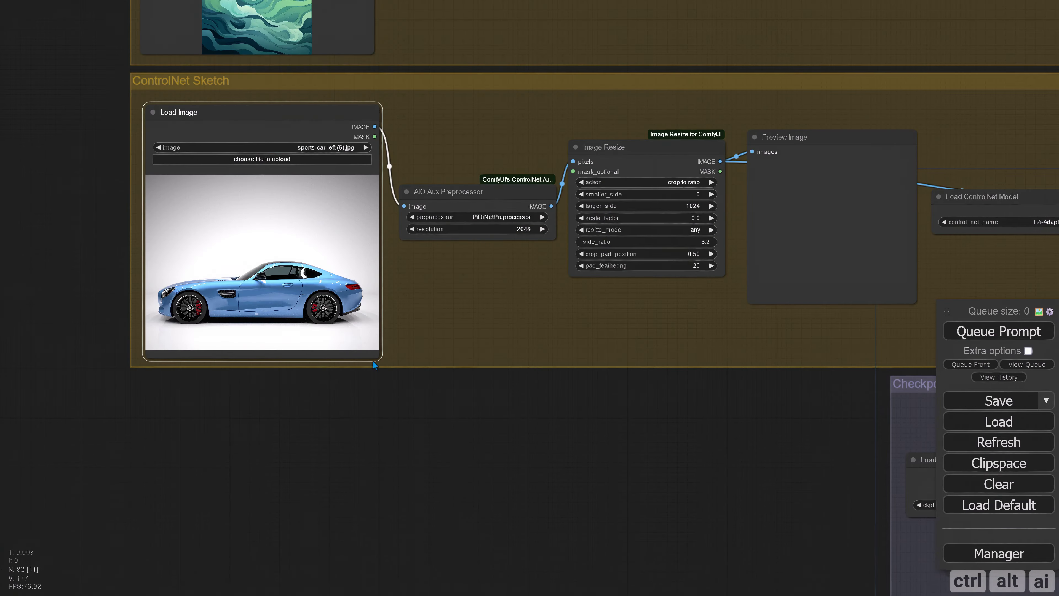
- Load the green abstract wave picture as the Style group's image
{"action": "scroll", "coordinate": [491, 399], "scroll_direction": "down", "scroll_amount": 5}
{"action": "left_click_drag", "start_coordinate": [470, 462], "coordinate": [118, 215]}
{"action": "left_click_drag", "start_coordinate": [850, 409], "coordinate": [605, 371]}
{"action": "scroll", "coordinate": [361, 365], "scroll_direction": "up", "scroll_amount": 2}
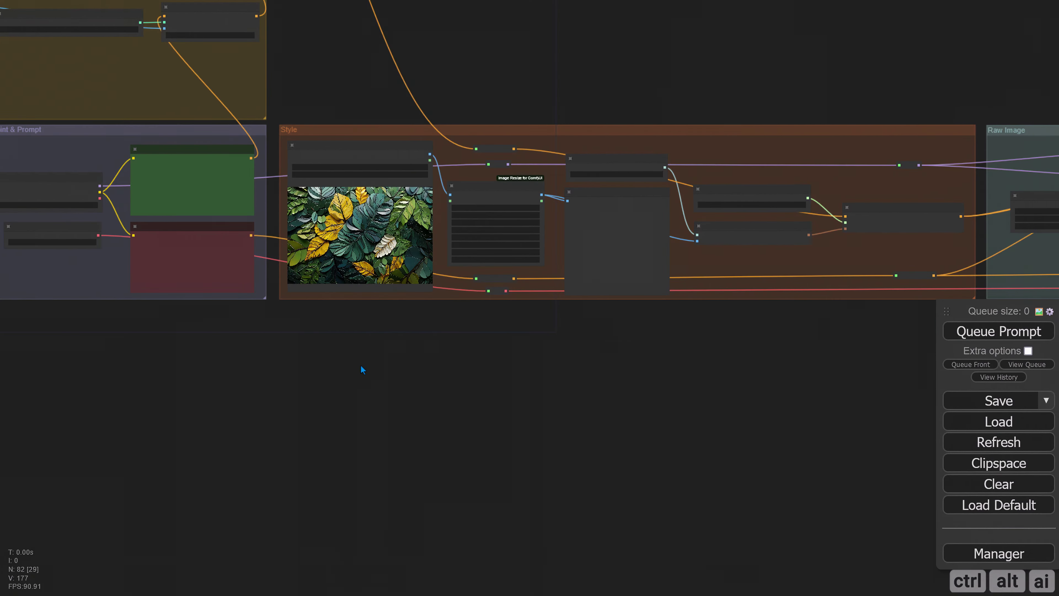
{"action": "left_click", "coordinate": [386, 184]}
{"action": "scroll", "coordinate": [222, 309], "scroll_direction": "down", "scroll_amount": 3}
{"action": "double_click", "coordinate": [109, 295]}
- Disable the Raw Image group's nodes and queue the prompt to refresh only the style and sketch previews
{"action": "left_click_drag", "start_coordinate": [529, 388], "coordinate": [250, 381]}
{"action": "scroll", "coordinate": [459, 384], "scroll_direction": "down", "scroll_amount": 1}
{"action": "left_click_drag", "start_coordinate": [717, 390], "coordinate": [167, 365]}
{"action": "scroll", "coordinate": [265, 389], "scroll_direction": "down", "scroll_amount": 2}
{"action": "left_click_drag", "start_coordinate": [603, 431], "coordinate": [573, 462]}
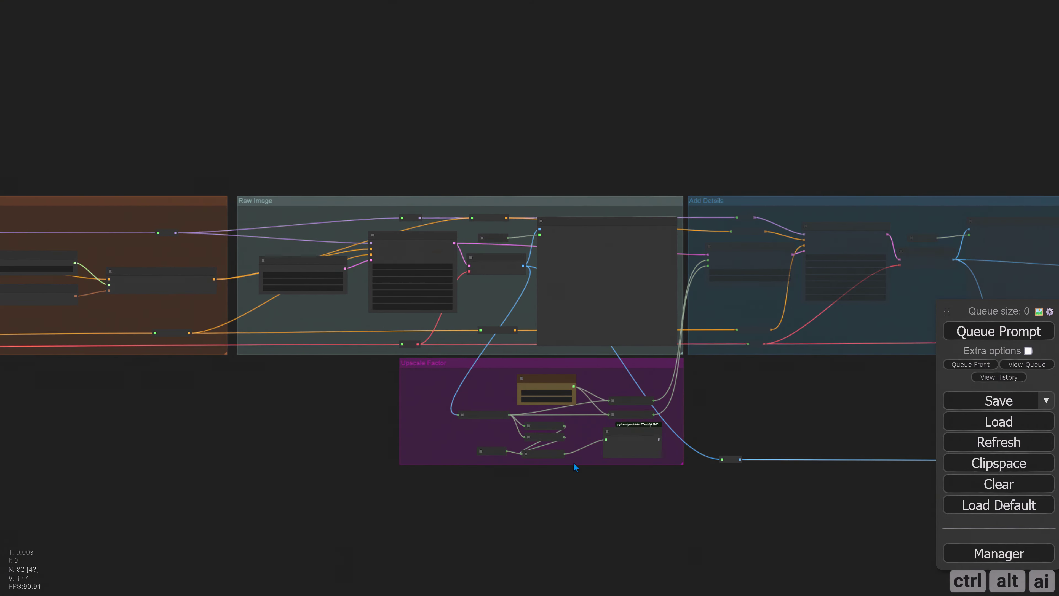
{"action": "scroll", "coordinate": [357, 402], "scroll_direction": "up", "scroll_amount": 3}
{"action": "scroll", "coordinate": [325, 396], "scroll_direction": "down", "scroll_amount": 4}
{"action": "left_click_drag", "start_coordinate": [233, 385], "coordinate": [528, 392]}
{"action": "right_click", "coordinate": [587, 334]}
{"action": "left_click", "coordinate": [633, 419]}
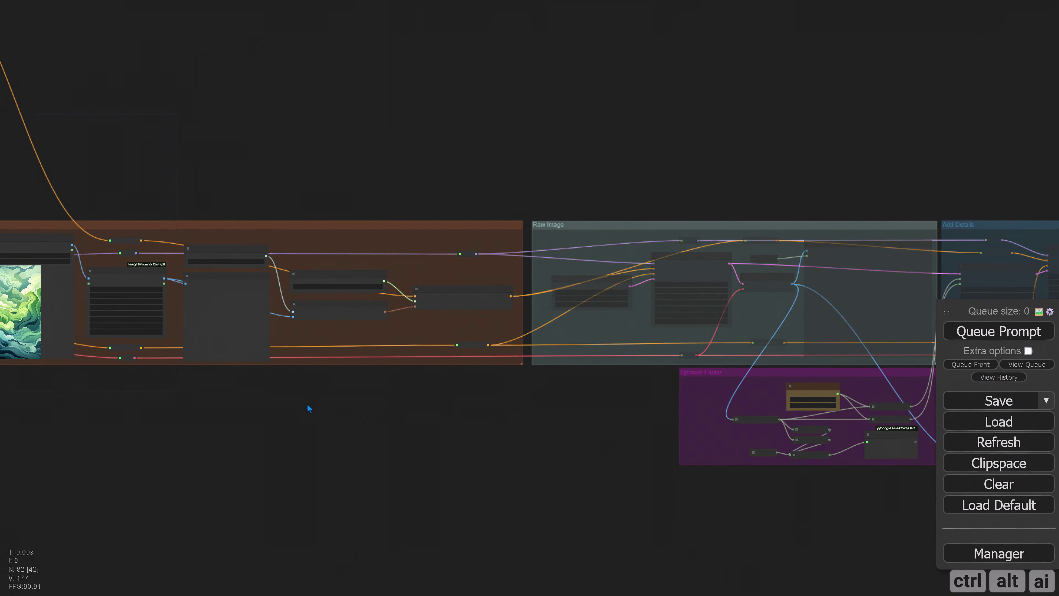
{"action": "left_click_drag", "start_coordinate": [307, 406], "coordinate": [648, 437]}
{"action": "key", "text": "ctrl+Return"}
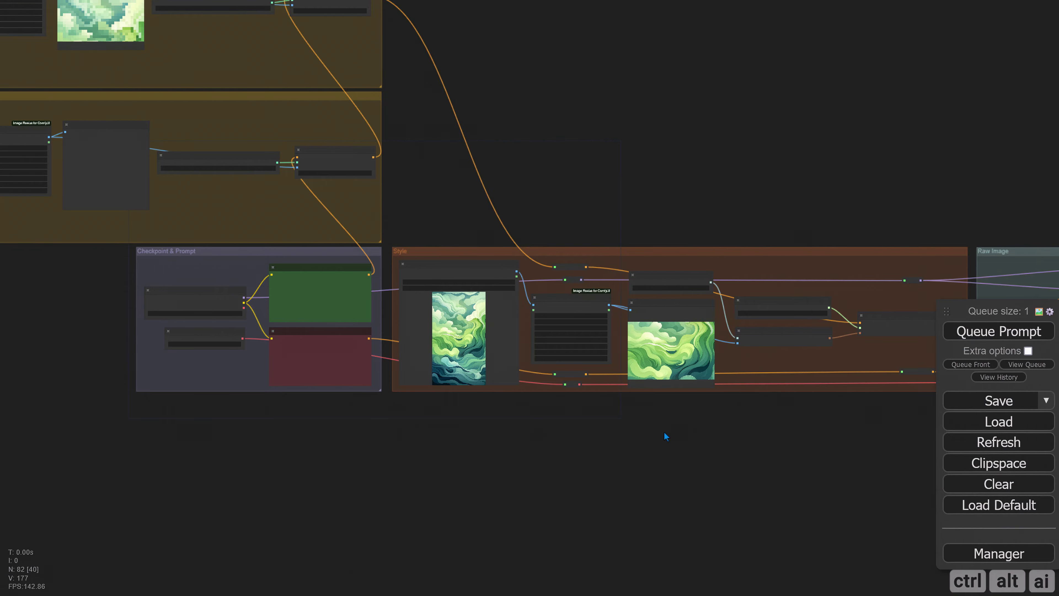
- Re-enable the Raw Image group's nodes and queue the prompt to generate a car in the green wave style
{"action": "left_click_drag", "start_coordinate": [923, 467], "coordinate": [463, 419]}
{"action": "right_click", "coordinate": [515, 286]}
{"action": "left_click", "coordinate": [535, 378]}
{"action": "left_click_drag", "start_coordinate": [512, 374], "coordinate": [343, 382]}
{"action": "scroll", "coordinate": [705, 383], "scroll_direction": "up", "scroll_amount": 4}
{"action": "scroll", "coordinate": [706, 383], "scroll_direction": "up", "scroll_amount": 2}
{"action": "left_click_drag", "start_coordinate": [706, 383], "coordinate": [822, 441]}
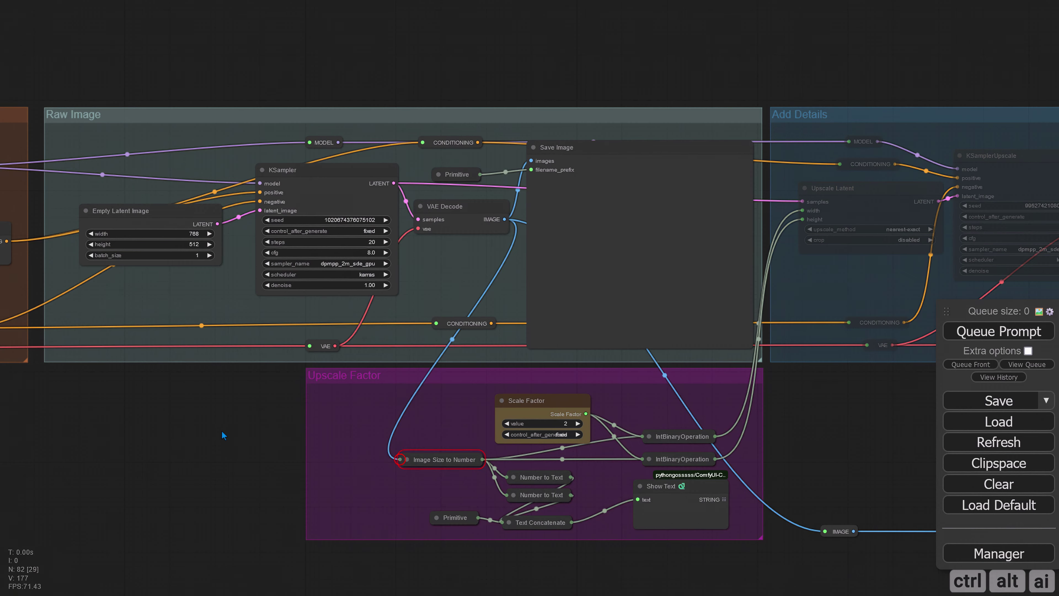
{"action": "left_click_drag", "start_coordinate": [217, 430], "coordinate": [155, 431]}
{"action": "left_click", "coordinate": [1014, 335]}
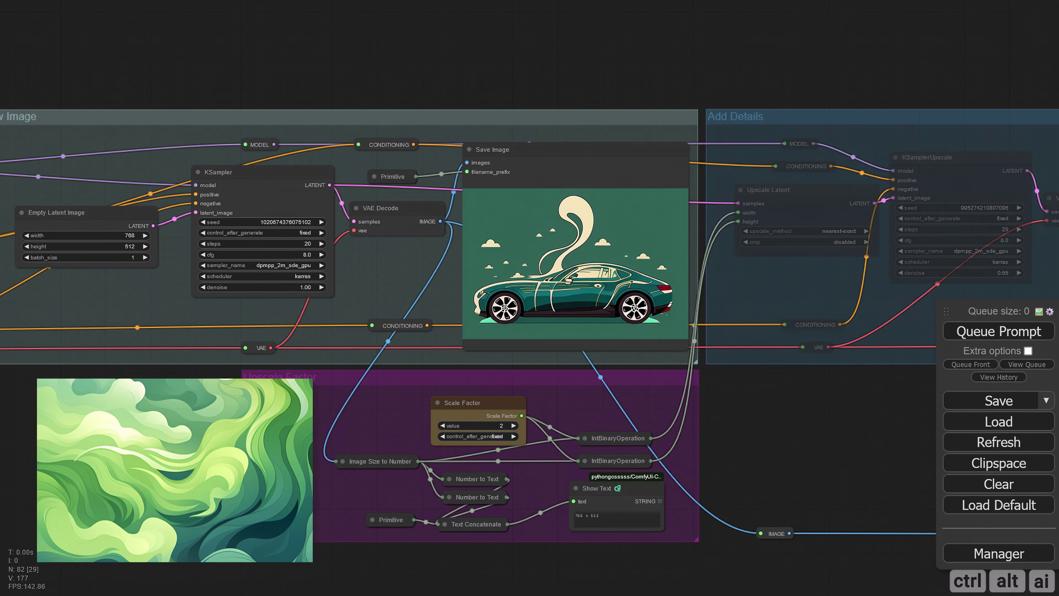
- Set the strength of the ControlNet Sketch group's Apply ControlNet node to 1.3
{"action": "scroll", "coordinate": [95, 432], "scroll_direction": "down", "scroll_amount": 5}
{"action": "left_click_drag", "start_coordinate": [96, 432], "coordinate": [612, 576]}
{"action": "left_click_drag", "start_coordinate": [220, 319], "coordinate": [549, 359]}
{"action": "scroll", "coordinate": [272, 334], "scroll_direction": "up", "scroll_amount": 9}
{"action": "left_click", "coordinate": [125, 346]}
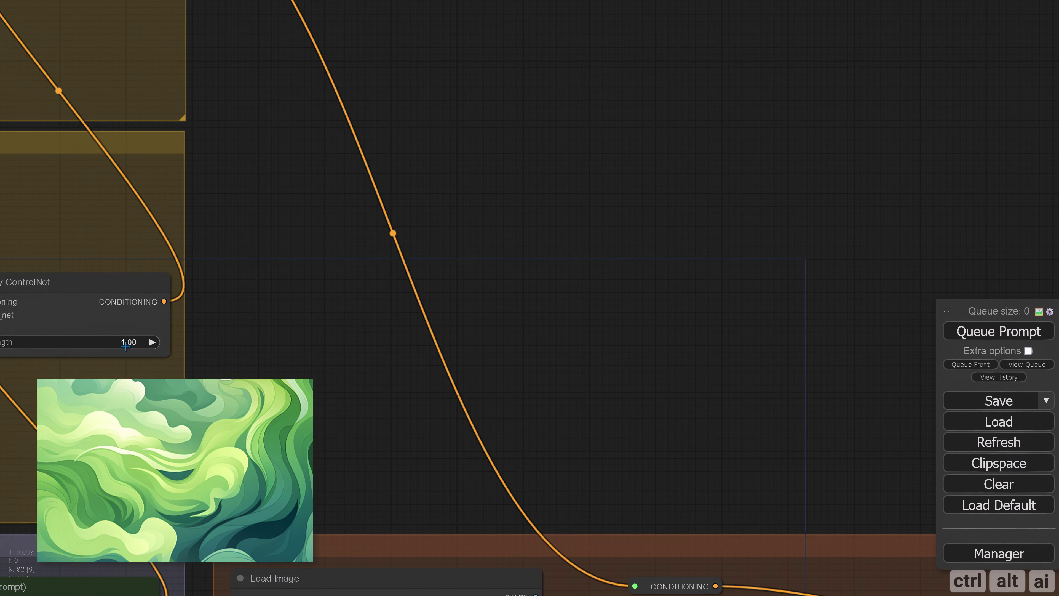
{"action": "left_click", "coordinate": [125, 343]}
{"action": "type", "text": "1.3"}
{"action": "key", "text": "Return"}
{"action": "left_click_drag", "start_coordinate": [286, 349], "coordinate": [439, 346]}
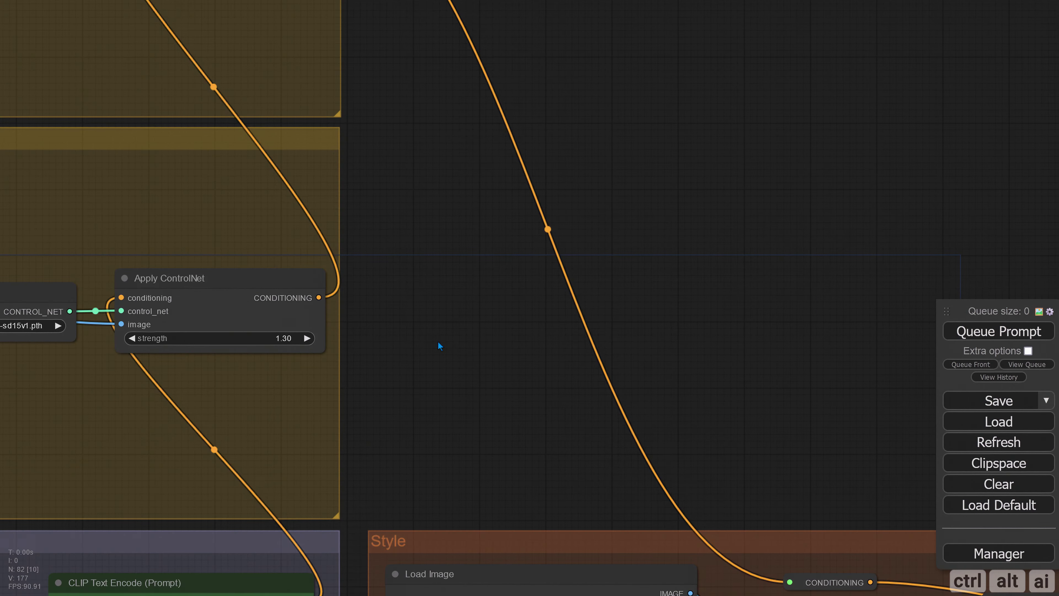
- Queue the prompt to regenerate the car with the stronger sketch guidance
{"action": "scroll", "coordinate": [437, 342], "scroll_direction": "down", "scroll_amount": 4}
{"action": "left_click_drag", "start_coordinate": [740, 411], "coordinate": [390, 276]}
{"action": "left_click_drag", "start_coordinate": [896, 281], "coordinate": [438, 156]}
{"action": "left_click_drag", "start_coordinate": [1018, 131], "coordinate": [543, 37]}
{"action": "scroll", "coordinate": [530, 126], "scroll_direction": "up", "scroll_amount": 4}
{"action": "left_click", "coordinate": [997, 334]}
{"action": "left_click_drag", "start_coordinate": [806, 74], "coordinate": [611, 23]}
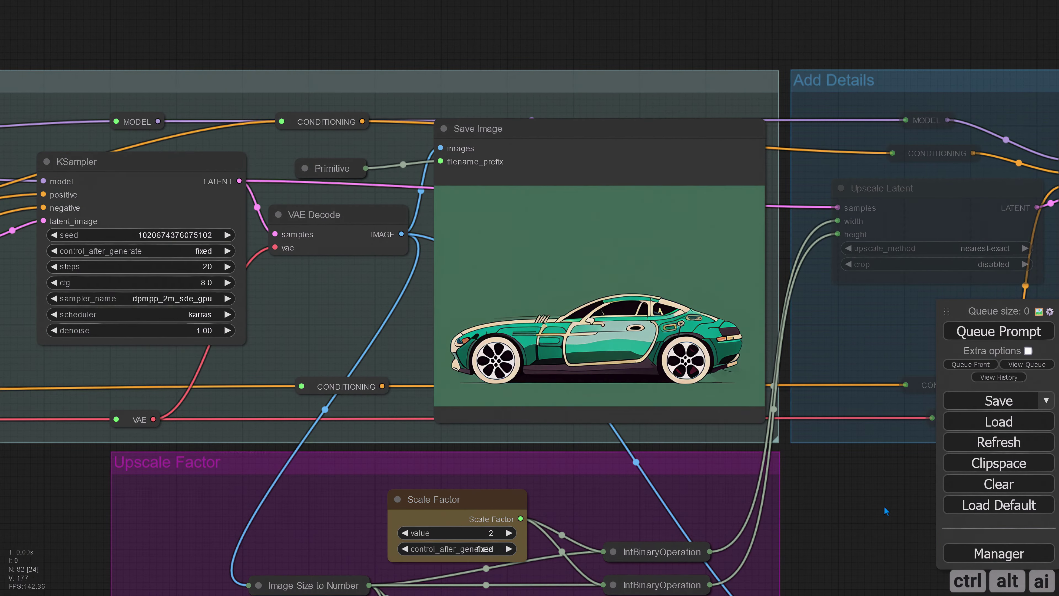
- Load modern-background-carbon-fiber-texture.jpg as the Style group's image
{"action": "scroll", "coordinate": [831, 497], "scroll_direction": "down", "scroll_amount": 5}
{"action": "left_click_drag", "start_coordinate": [149, 533], "coordinate": [489, 503]}
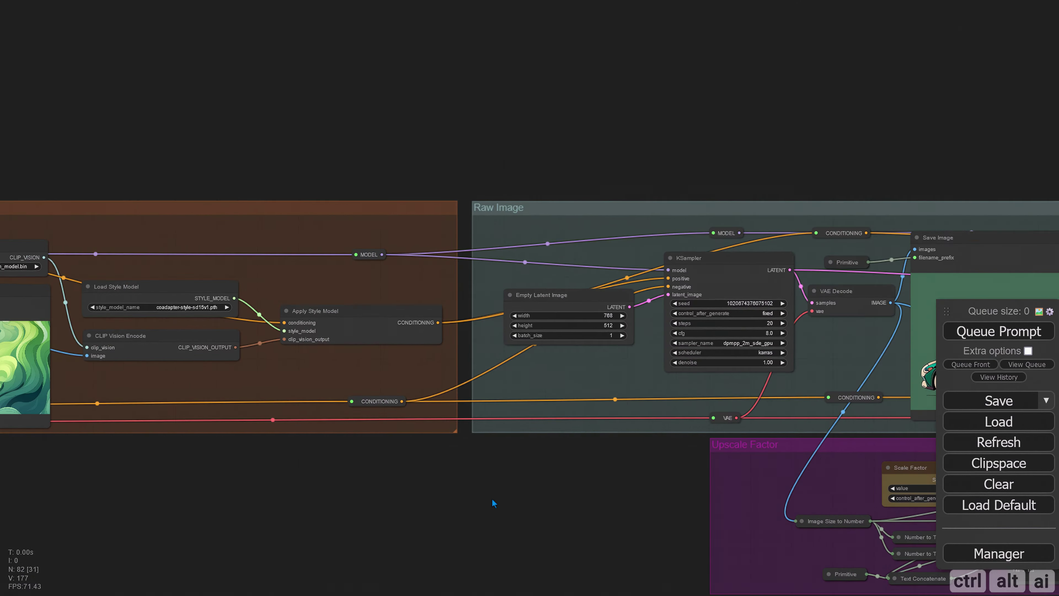
{"action": "scroll", "coordinate": [491, 504], "scroll_direction": "down", "scroll_amount": 2}
{"action": "left_click_drag", "start_coordinate": [127, 517], "coordinate": [443, 543]}
{"action": "scroll", "coordinate": [247, 496], "scroll_direction": "up", "scroll_amount": 3}
{"action": "left_click", "coordinate": [239, 296]}
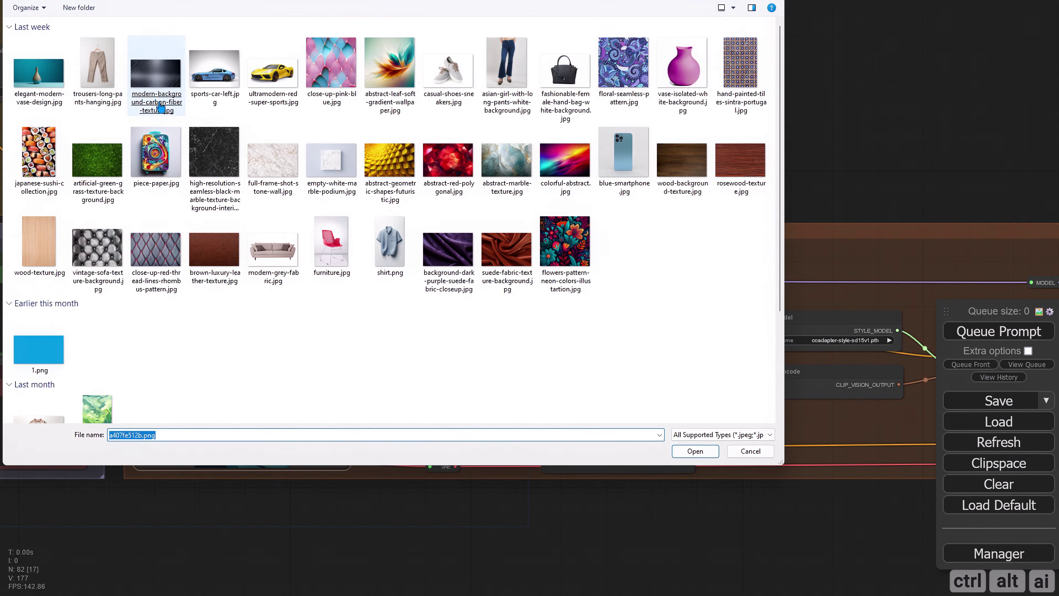
{"action": "double_click", "coordinate": [160, 103]}
- Queue the prompt to generate the car in the carbon fiber style
{"action": "left_click_drag", "start_coordinate": [741, 536], "coordinate": [42, 486]}
{"action": "left_click_drag", "start_coordinate": [930, 490], "coordinate": [661, 458]}
{"action": "left_click", "coordinate": [999, 332]}
{"action": "left_click_drag", "start_coordinate": [922, 435], "coordinate": [813, 473]}
{"action": "scroll", "coordinate": [850, 473], "scroll_direction": "up", "scroll_amount": 3}
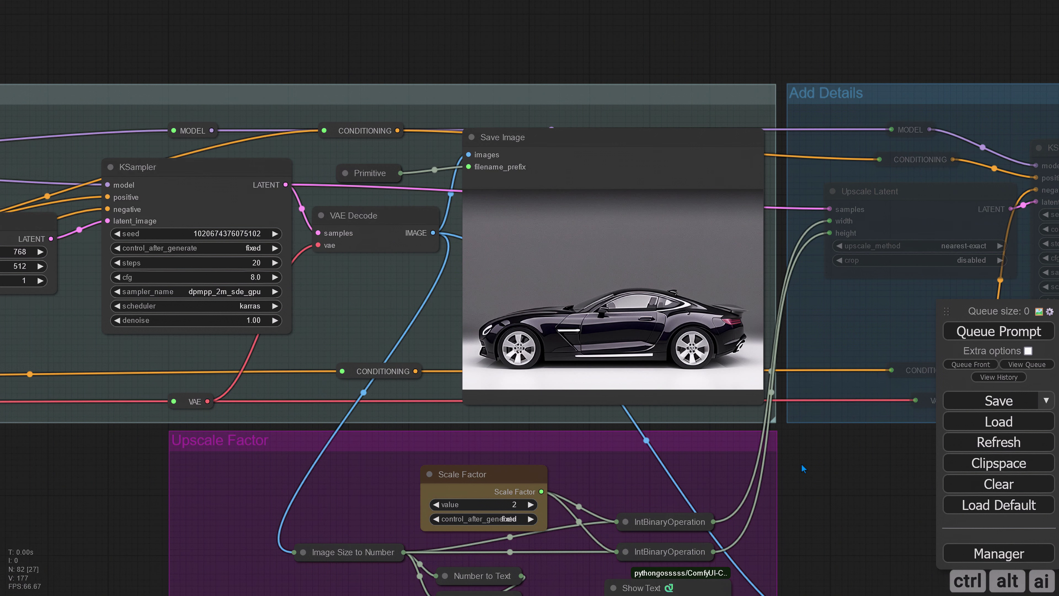
- Set the strength of the ControlNet Color group's Apply ControlNet node to 1
{"action": "scroll", "coordinate": [702, 433], "scroll_direction": "down", "scroll_amount": 15}
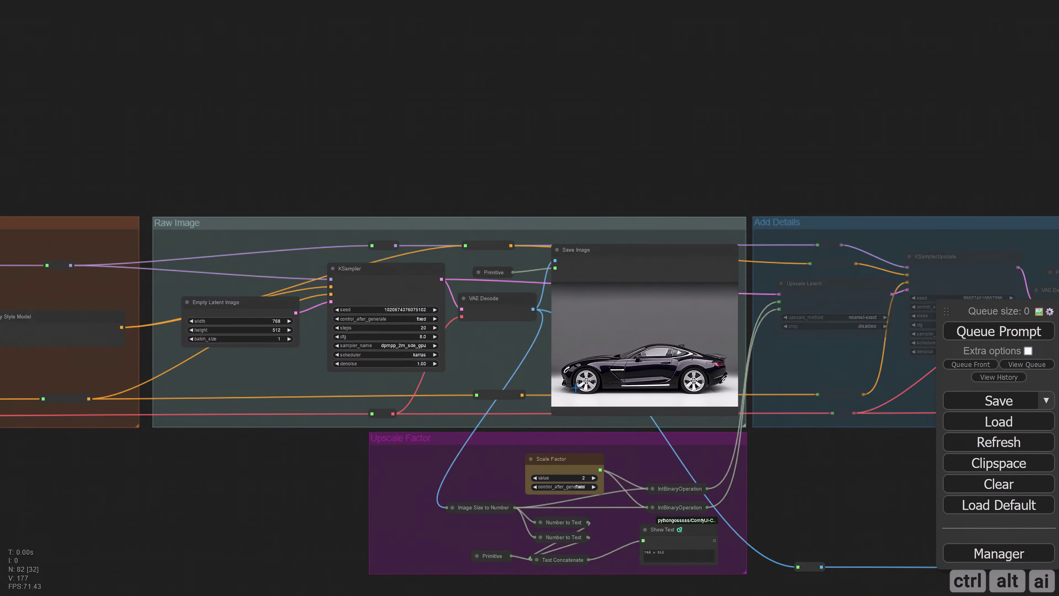
{"action": "scroll", "coordinate": [259, 239], "scroll_direction": "up", "scroll_amount": 7}
{"action": "left_click_drag", "start_coordinate": [171, 231], "coordinate": [603, 291]}
{"action": "scroll", "coordinate": [600, 290], "scroll_direction": "up", "scroll_amount": 7}
{"action": "left_click", "coordinate": [460, 330]}
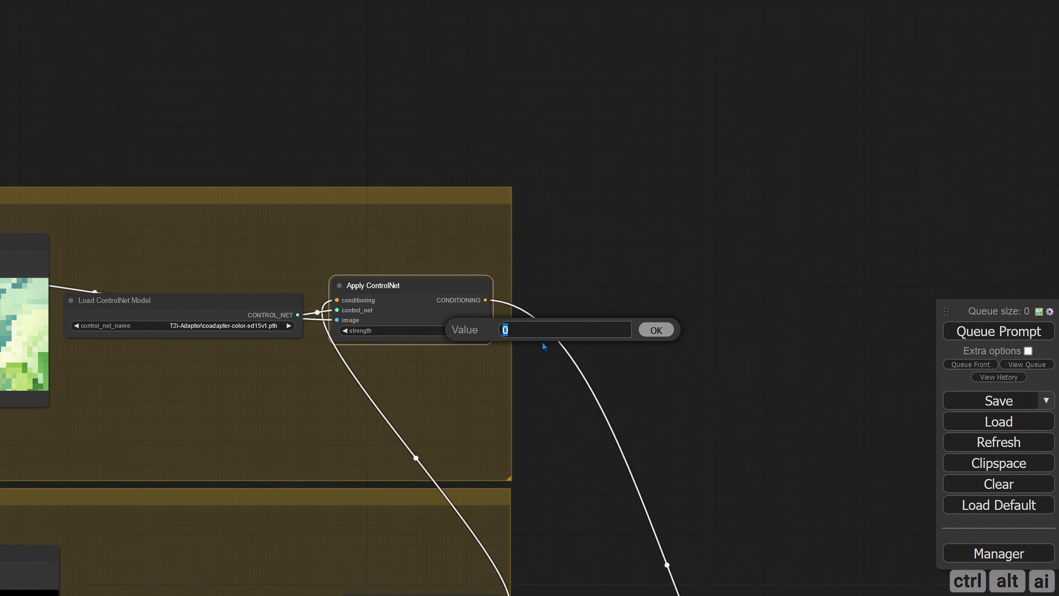
{"action": "left_click", "coordinate": [653, 332]}
- Load colorful-abstract.jpg as the ControlNet Color group's image
{"action": "left_click_drag", "start_coordinate": [587, 367], "coordinate": [995, 311]}
{"action": "left_click_drag", "start_coordinate": [491, 359], "coordinate": [755, 409]}
{"action": "left_click", "coordinate": [84, 265]}
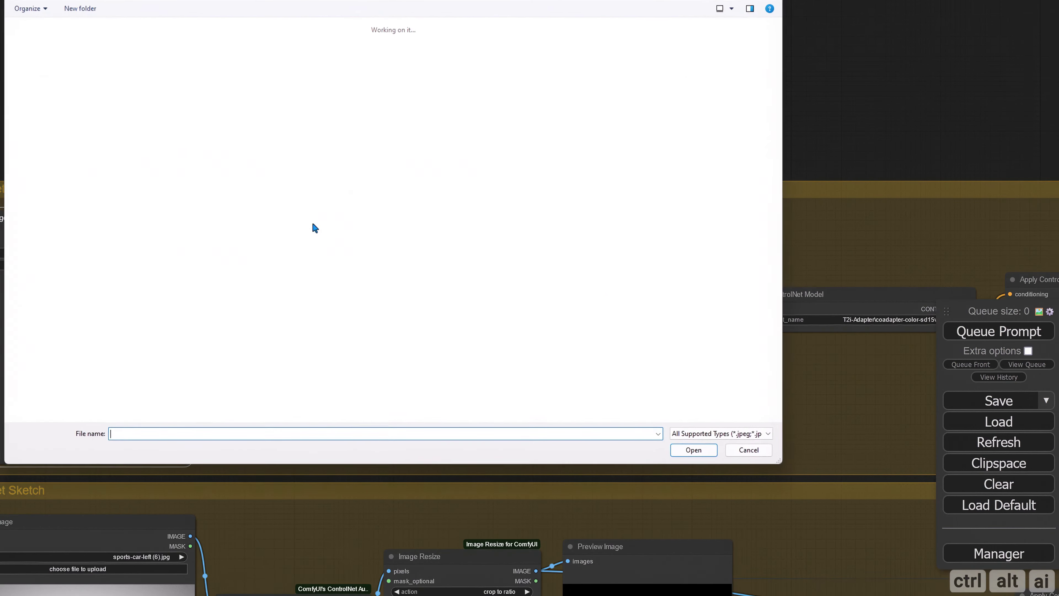
{"action": "double_click", "coordinate": [565, 160]}
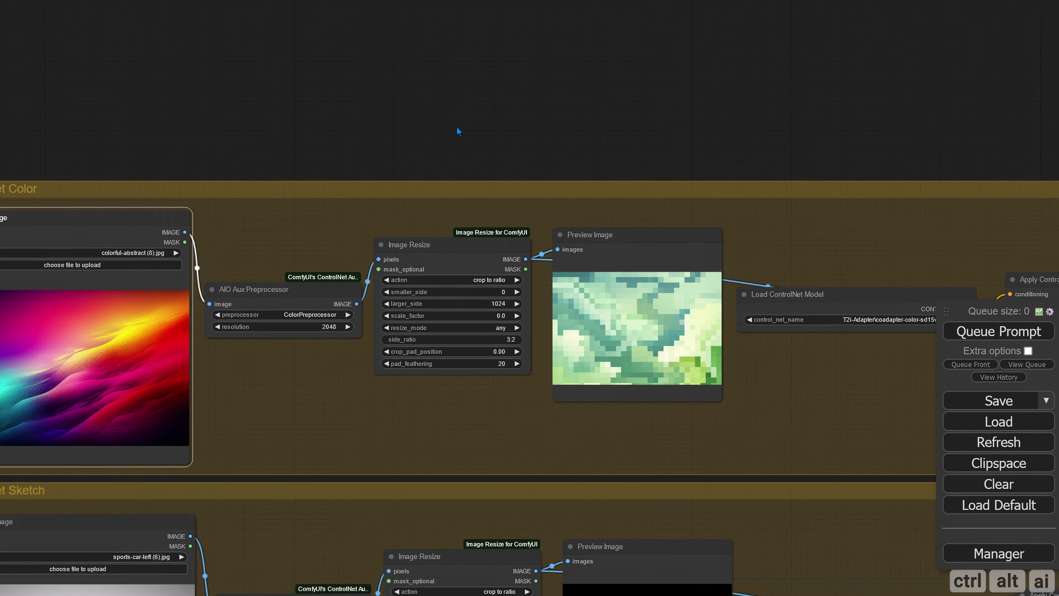
- Queue the prompt to generate the car with the abstract color guidance and inspect the saved image
{"action": "left_click", "coordinate": [999, 334]}
{"action": "scroll", "coordinate": [762, 285], "scroll_direction": "down", "scroll_amount": 4}
{"action": "scroll", "coordinate": [744, 297], "scroll_direction": "down", "scroll_amount": 4}
{"action": "left_click_drag", "start_coordinate": [768, 166], "coordinate": [333, 4]}
{"action": "left_click_drag", "start_coordinate": [1001, 263], "coordinate": [575, 147]}
{"action": "scroll", "coordinate": [605, 175], "scroll_direction": "up", "scroll_amount": 11}
{"action": "left_click_drag", "start_coordinate": [638, 193], "coordinate": [622, 2]}
{"action": "scroll", "coordinate": [773, 463], "scroll_direction": "up", "scroll_amount": 5}
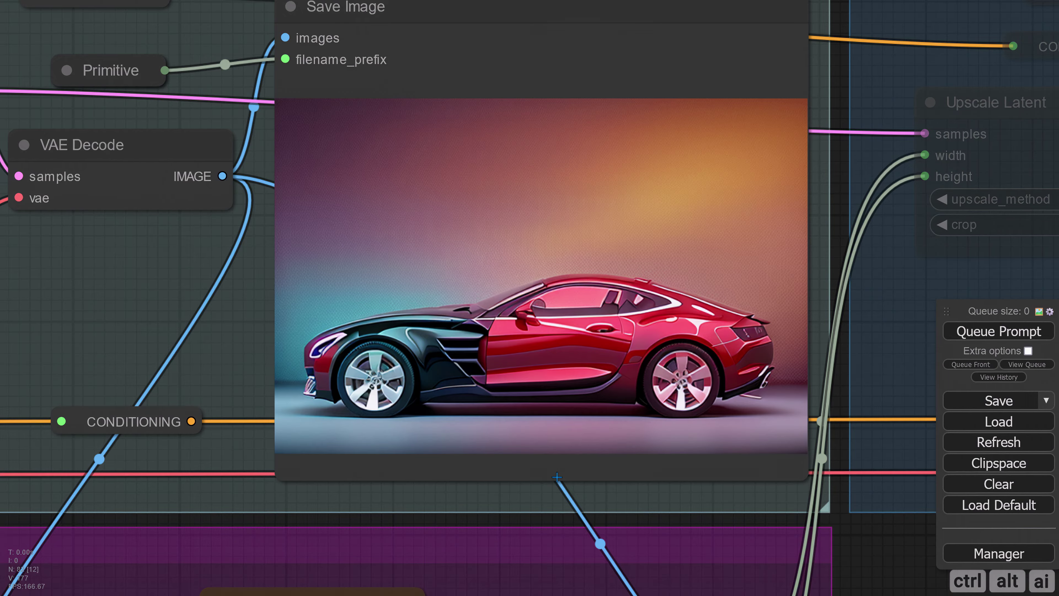
- Disable the Raw Image group's nodes so that only the preprocessing stages run
{"action": "scroll", "coordinate": [555, 474], "scroll_direction": "down", "scroll_amount": 10}
{"action": "right_click", "coordinate": [351, 361]}
{"action": "left_click", "coordinate": [368, 457]}
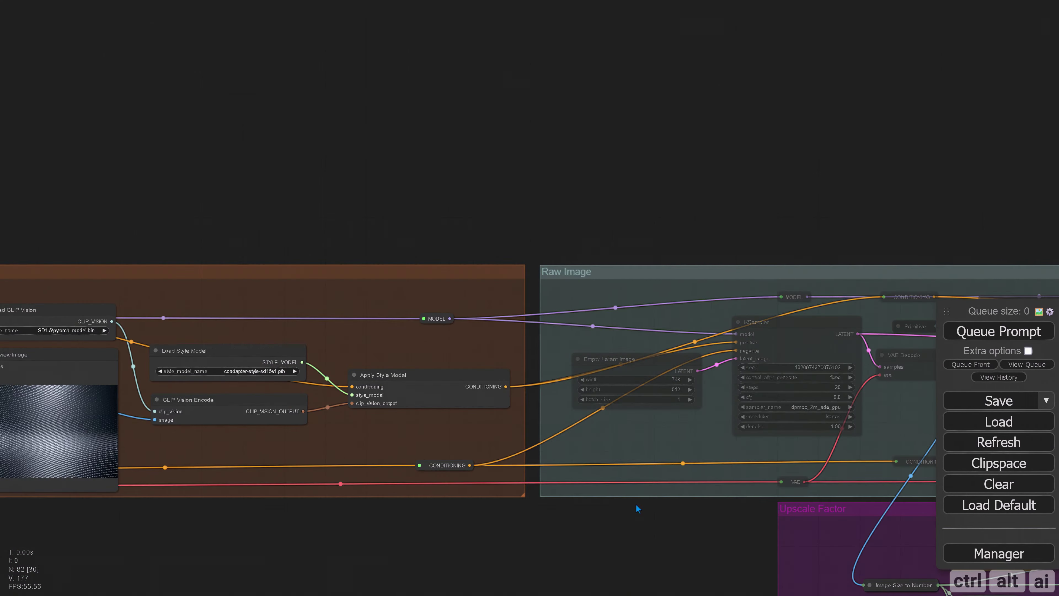
- Set crop_pad_position to 1 in the ControlNet Sketch group's Image Resize node and queue the prompt
{"action": "left_click_drag", "start_coordinate": [292, 251], "coordinate": [783, 332]}
{"action": "left_click_drag", "start_coordinate": [466, 326], "coordinate": [833, 366]}
{"action": "scroll", "coordinate": [290, 501], "scroll_direction": "up", "scroll_amount": 4}
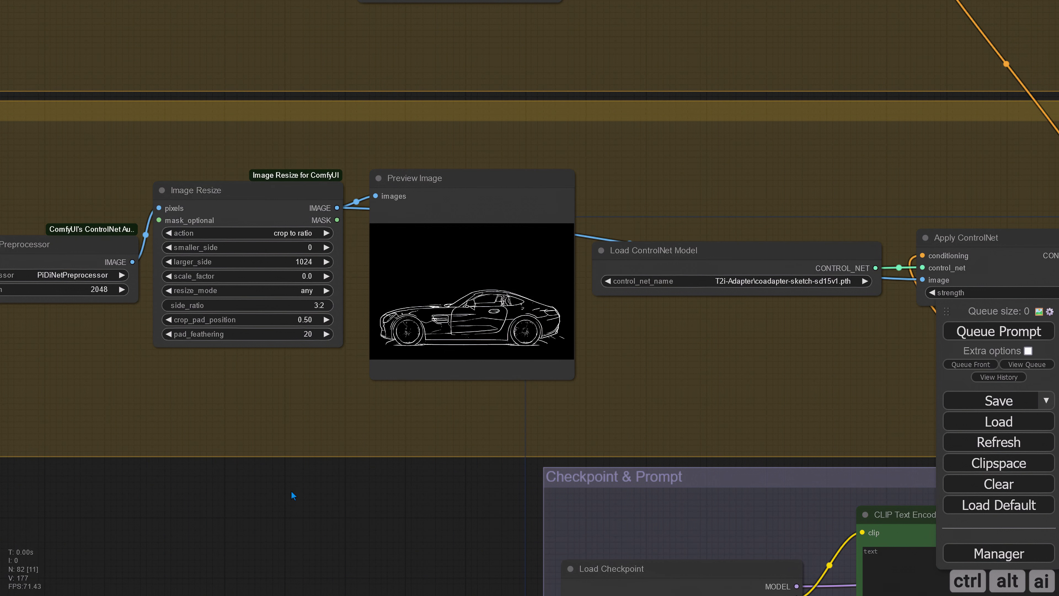
{"action": "left_click_drag", "start_coordinate": [289, 494], "coordinate": [306, 503]}
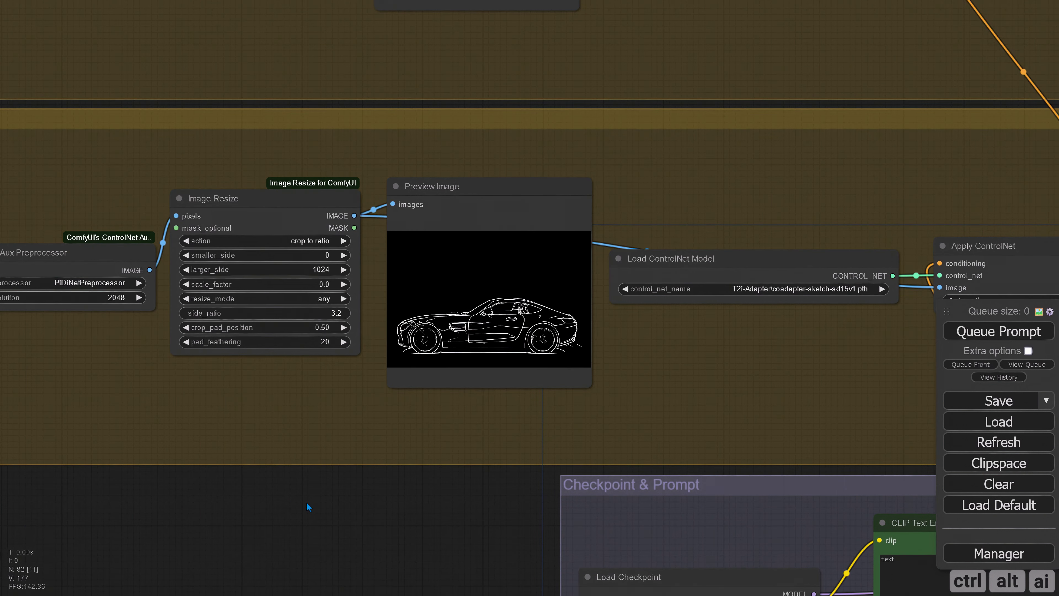
{"action": "left_click", "coordinate": [321, 330]}
{"action": "type", "text": "1"}
{"action": "key", "text": "Return"}
{"action": "left_click", "coordinate": [983, 334]}
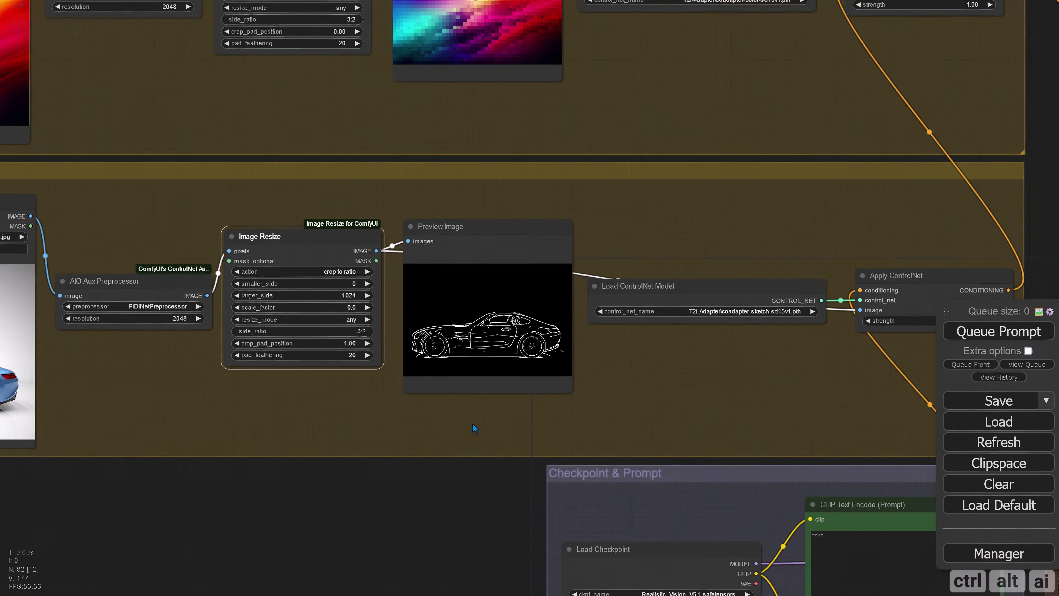
- Turn the Raw Image group's nodes back on
{"action": "scroll", "coordinate": [470, 424], "scroll_direction": "down", "scroll_amount": 1}
{"action": "left_click_drag", "start_coordinate": [470, 424], "coordinate": [439, 462]}
{"action": "scroll", "coordinate": [950, 272], "scroll_direction": "down", "scroll_amount": 2}
{"action": "left_click_drag", "start_coordinate": [950, 272], "coordinate": [643, 201]}
{"action": "scroll", "coordinate": [663, 302], "scroll_direction": "down", "scroll_amount": 3}
{"action": "left_click_drag", "start_coordinate": [988, 274], "coordinate": [184, 158]}
{"action": "right_click", "coordinate": [492, 353]}
{"action": "left_click", "coordinate": [539, 443]}
{"action": "left_click_drag", "start_coordinate": [492, 435], "coordinate": [313, 424]}
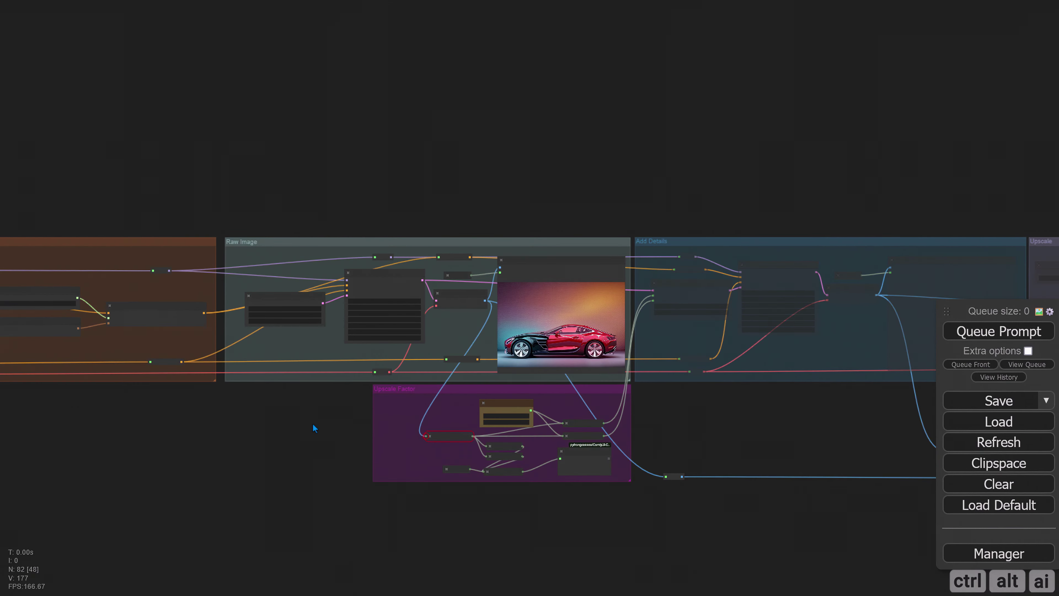
- Queue the prompt to generate the car from the repositioned sketch crop
{"action": "scroll", "coordinate": [314, 424], "scroll_direction": "up", "scroll_amount": 8}
{"action": "left_click_drag", "start_coordinate": [875, 367], "coordinate": [669, 426]}
{"action": "left_click", "coordinate": [971, 334]}
{"action": "mouse_move", "coordinate": [873, 443]}
{"action": "left_mouse_down"}
{"action": "mouse_move", "coordinate": [791, 467]}
{"action": "mouse_move", "coordinate": [778, 482]}
{"action": "left_mouse_up"}
{"action": "scroll", "coordinate": [768, 471], "scroll_direction": "up", "scroll_amount": 4}
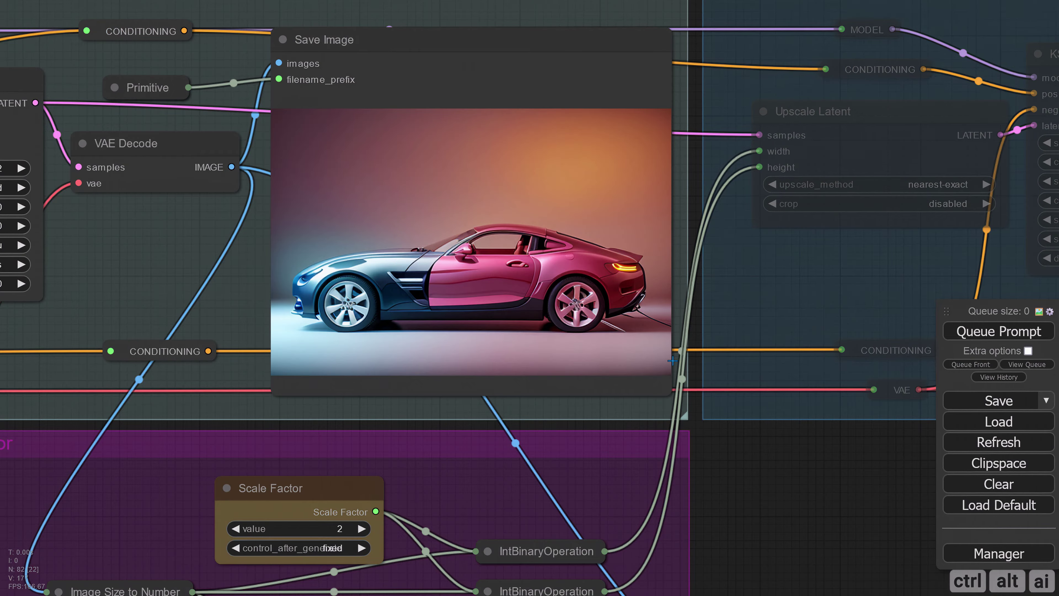
- Switch the checkpoint to juggernaut_aftermath.safetensors and the VAE to TRCVAE.safetensors
{"action": "scroll", "coordinate": [713, 439], "scroll_direction": "down", "scroll_amount": 10}
{"action": "left_click_drag", "start_coordinate": [402, 495], "coordinate": [917, 499]}
{"action": "left_click_drag", "start_coordinate": [25, 500], "coordinate": [485, 501]}
{"action": "scroll", "coordinate": [295, 463], "scroll_direction": "up", "scroll_amount": 8}
{"action": "scroll", "coordinate": [511, 220], "scroll_direction": "up", "scroll_amount": 2}
{"action": "left_click", "coordinate": [296, 197]}
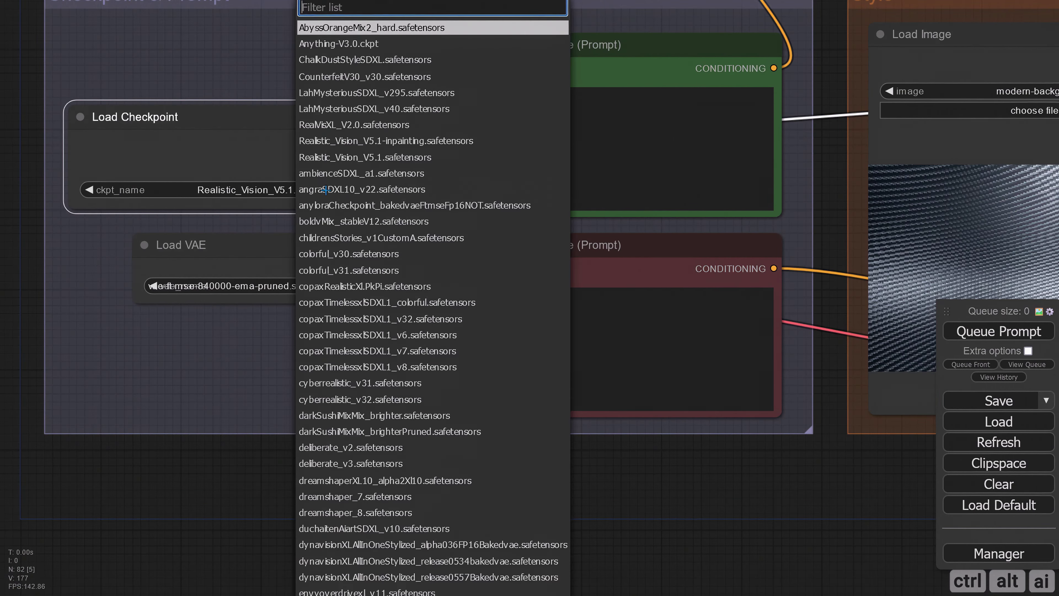
{"action": "type", "text": "ju"}
{"action": "left_click", "coordinate": [350, 240]}
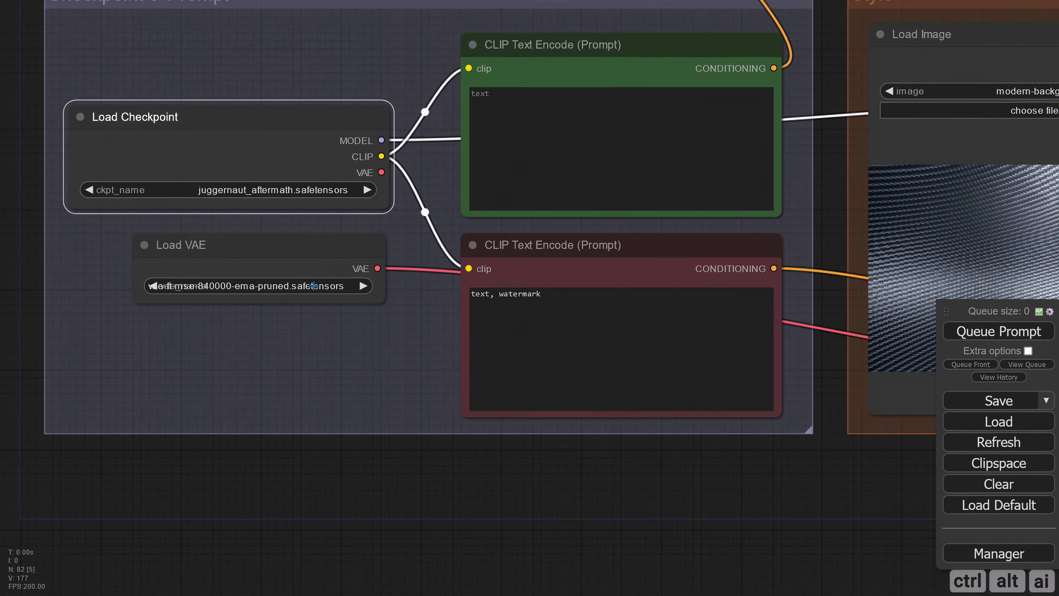
{"action": "left_click", "coordinate": [312, 286]}
{"action": "left_click", "coordinate": [324, 293]}
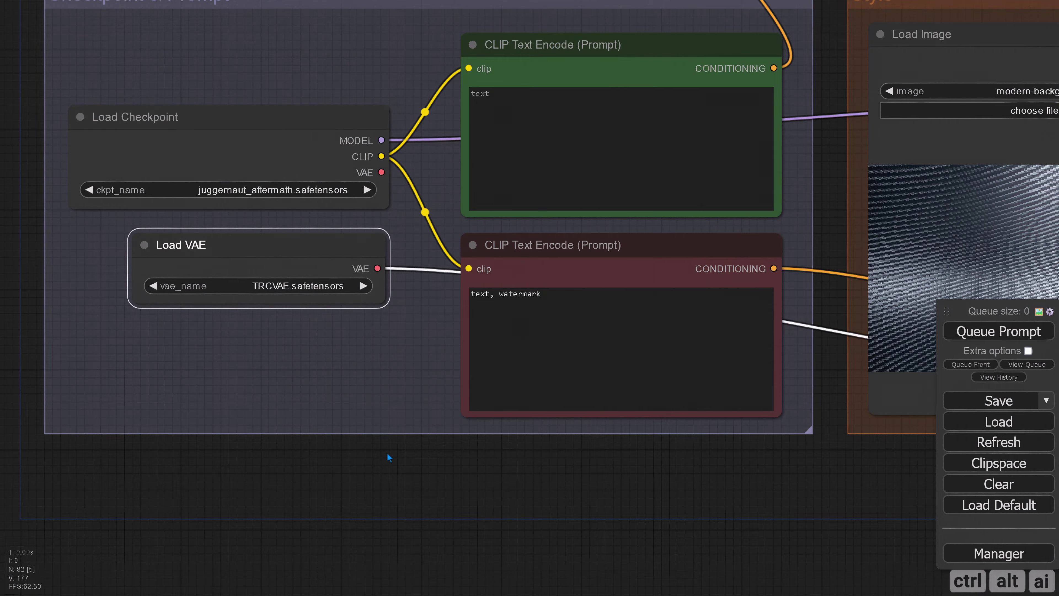
- Queue the prompt to generate the car with the juggernaut_aftermath checkpoint and TRCVAE
{"action": "scroll", "coordinate": [521, 459], "scroll_direction": "down", "scroll_amount": 5}
{"action": "scroll", "coordinate": [647, 471], "scroll_direction": "up", "scroll_amount": 6}
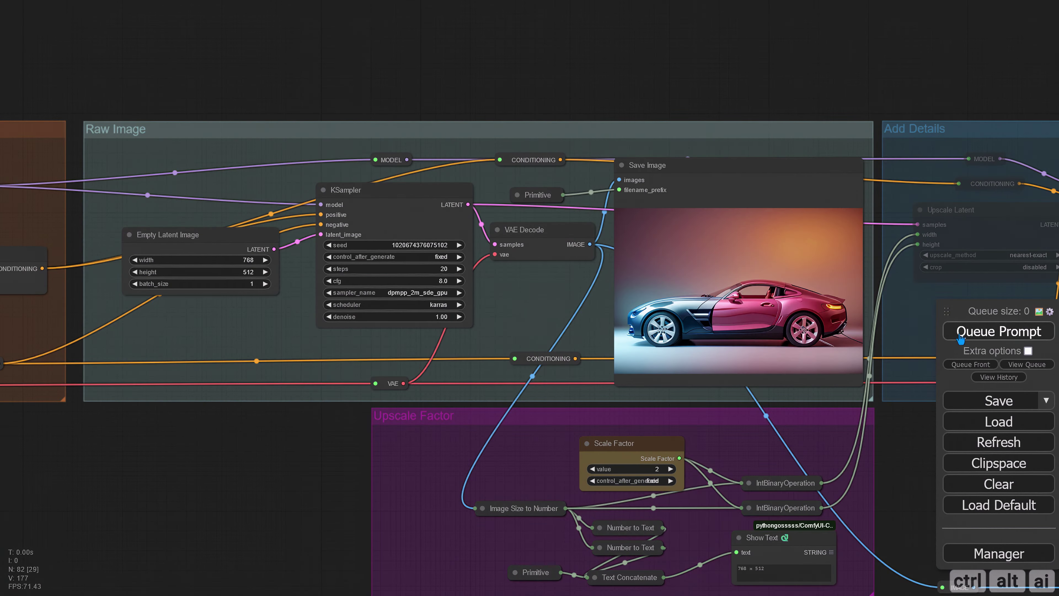
{"action": "left_click", "coordinate": [962, 343]}
{"action": "left_click_drag", "start_coordinate": [922, 437], "coordinate": [878, 504]}
{"action": "scroll", "coordinate": [801, 442], "scroll_direction": "up", "scroll_amount": 5}
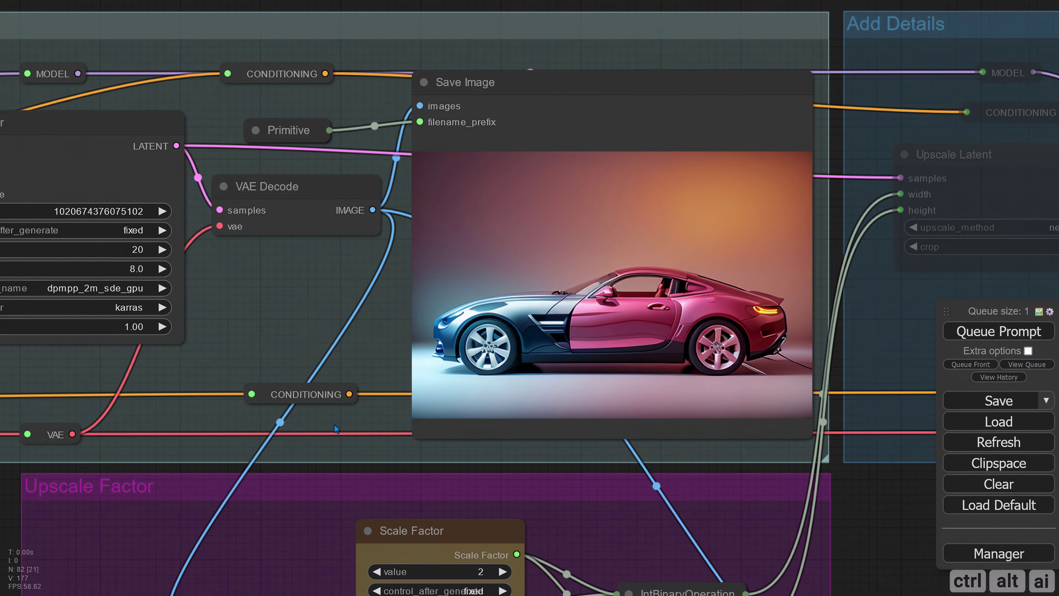
- Set the Load VAE node to vae-ft-mse-840000-ema-pruned.safetensors
{"action": "scroll", "coordinate": [461, 399], "scroll_direction": "down", "scroll_amount": 9}
{"action": "scroll", "coordinate": [184, 469], "scroll_direction": "down", "scroll_amount": 2}
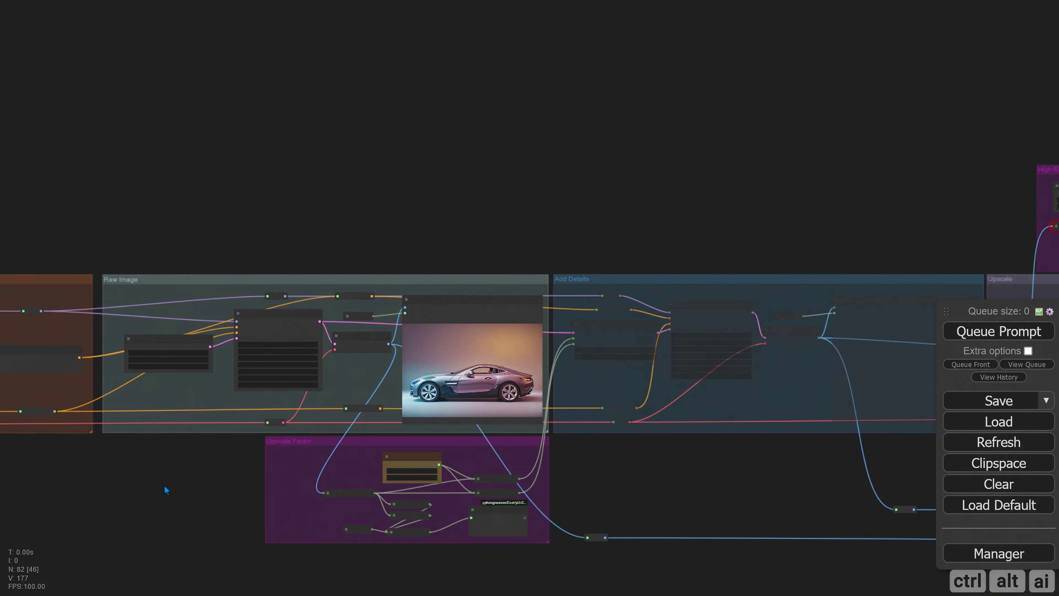
{"action": "left_click_drag", "start_coordinate": [162, 486], "coordinate": [580, 441]}
{"action": "scroll", "coordinate": [263, 410], "scroll_direction": "up", "scroll_amount": 4}
{"action": "left_click", "coordinate": [217, 250]}
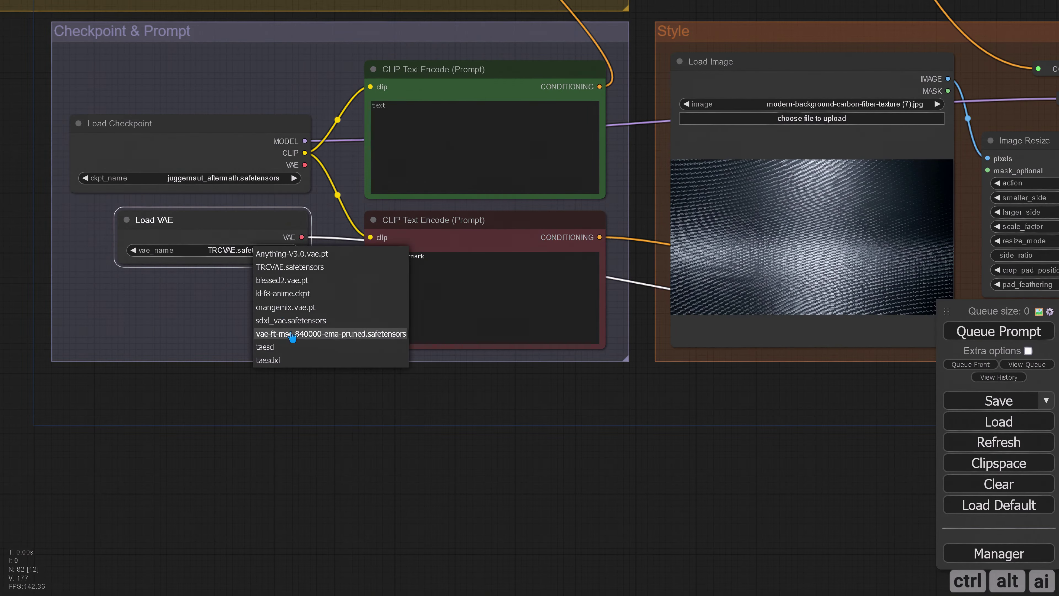
{"action": "left_click", "coordinate": [267, 336]}
{"action": "left_click", "coordinate": [527, 397]}
- Queue the prompt to generate the car with the vae-ft-mse VAE
{"action": "scroll", "coordinate": [589, 397], "scroll_direction": "down", "scroll_amount": 5}
{"action": "left_click_drag", "start_coordinate": [917, 415], "coordinate": [209, 440]}
{"action": "left_click_drag", "start_coordinate": [663, 434], "coordinate": [728, 503]}
{"action": "scroll", "coordinate": [712, 442], "scroll_direction": "up", "scroll_amount": 4}
{"action": "scroll", "coordinate": [700, 437], "scroll_direction": "up", "scroll_amount": 3}
{"action": "scroll", "coordinate": [765, 469], "scroll_direction": "up", "scroll_amount": 2}
{"action": "left_click", "coordinate": [970, 337]}
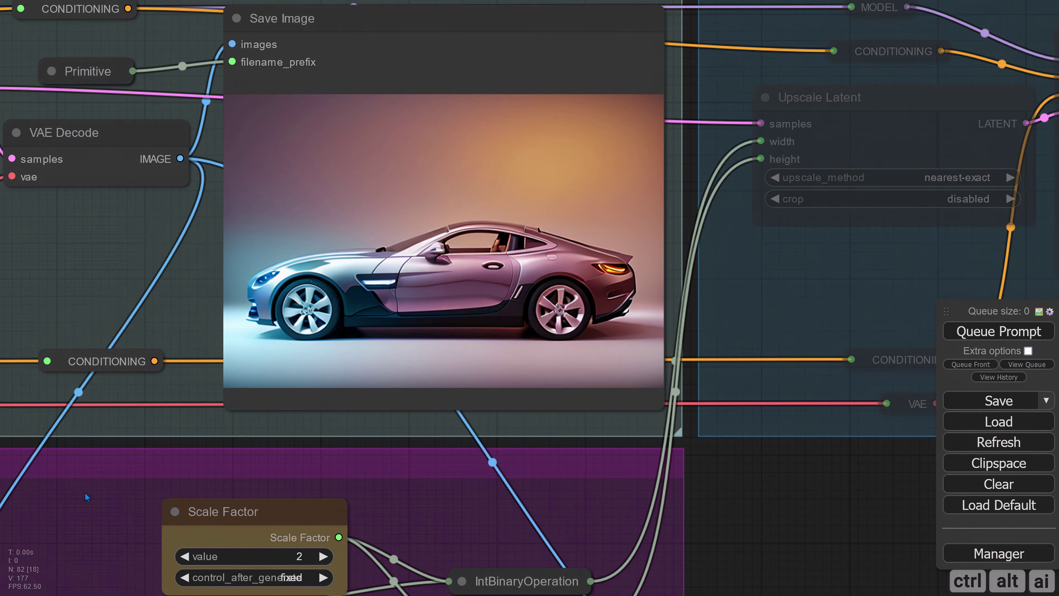
- Disable the Raw Image group's nodes before adjusting the ControlNet Color crop
{"action": "scroll", "coordinate": [101, 494], "scroll_direction": "down", "scroll_amount": 11}
{"action": "left_click_drag", "start_coordinate": [126, 263], "coordinate": [606, 331]}
{"action": "left_click_drag", "start_coordinate": [387, 161], "coordinate": [598, 184]}
{"action": "scroll", "coordinate": [709, 322], "scroll_direction": "down", "scroll_amount": 4}
{"action": "left_click_drag", "start_coordinate": [754, 426], "coordinate": [604, 370]}
{"action": "right_click", "coordinate": [557, 355]}
{"action": "left_click", "coordinate": [591, 442]}
- Set side_ratio to 1:1 in the ControlNet Color group's Image Resize node and queue the prompt
{"action": "scroll", "coordinate": [196, 284], "scroll_direction": "up", "scroll_amount": 12}
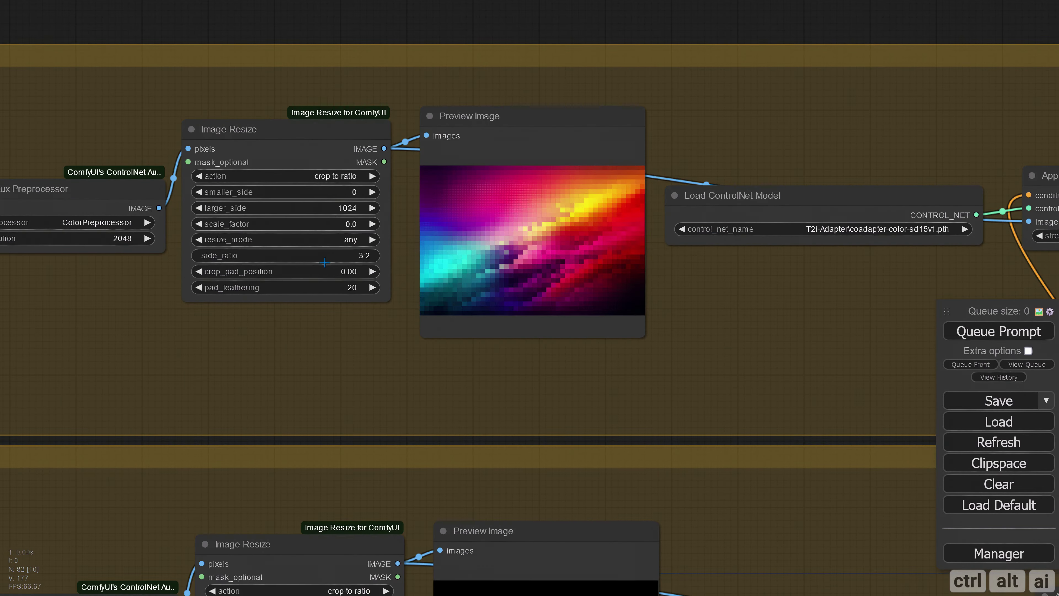
{"action": "left_click", "coordinate": [371, 256]}
{"action": "type", "text": "1:1"}
{"action": "left_click", "coordinate": [562, 255]}
{"action": "left_click", "coordinate": [985, 336]}
{"action": "scroll", "coordinate": [734, 355], "scroll_direction": "down", "scroll_amount": 7}
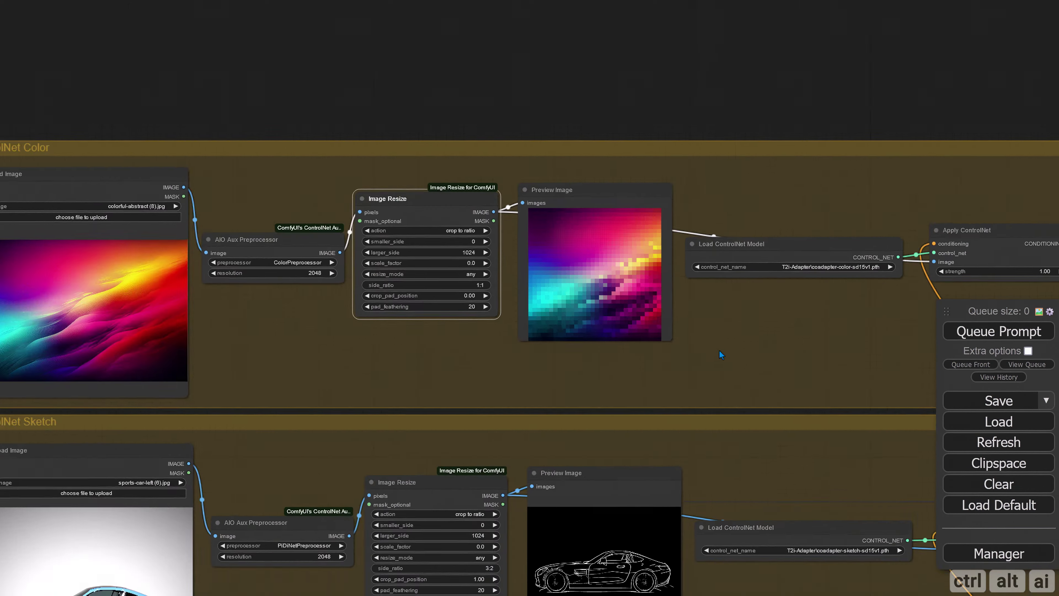
- Re-enable the nodes of the Raw Image group
{"action": "left_click_drag", "start_coordinate": [667, 139], "coordinate": [487, 52]}
{"action": "left_click_drag", "start_coordinate": [822, 310], "coordinate": [114, 79]}
{"action": "left_click_drag", "start_coordinate": [1000, 222], "coordinate": [301, 122]}
{"action": "right_click", "coordinate": [502, 322]}
{"action": "left_click", "coordinate": [552, 410]}
- Queue the prompt to generate the raw sports car image with the 1:1 color crop
{"action": "left_click_drag", "start_coordinate": [808, 412], "coordinate": [676, 412]}
{"action": "scroll", "coordinate": [676, 412], "scroll_direction": "up", "scroll_amount": 5}
{"action": "scroll", "coordinate": [667, 413], "scroll_direction": "up", "scroll_amount": 3}
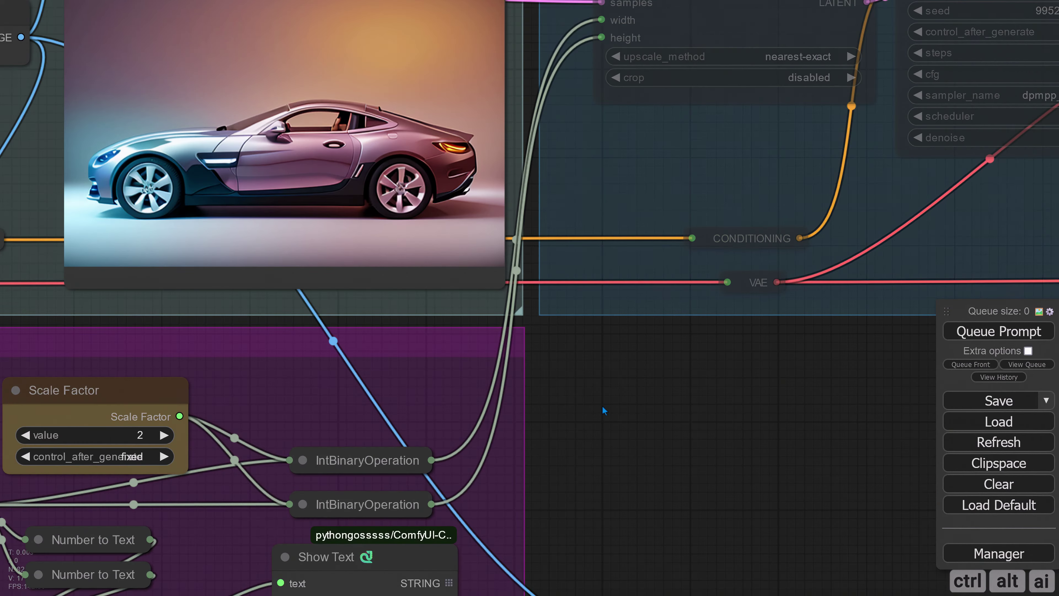
{"action": "left_click_drag", "start_coordinate": [612, 420], "coordinate": [674, 535]}
{"action": "left_click", "coordinate": [964, 334]}
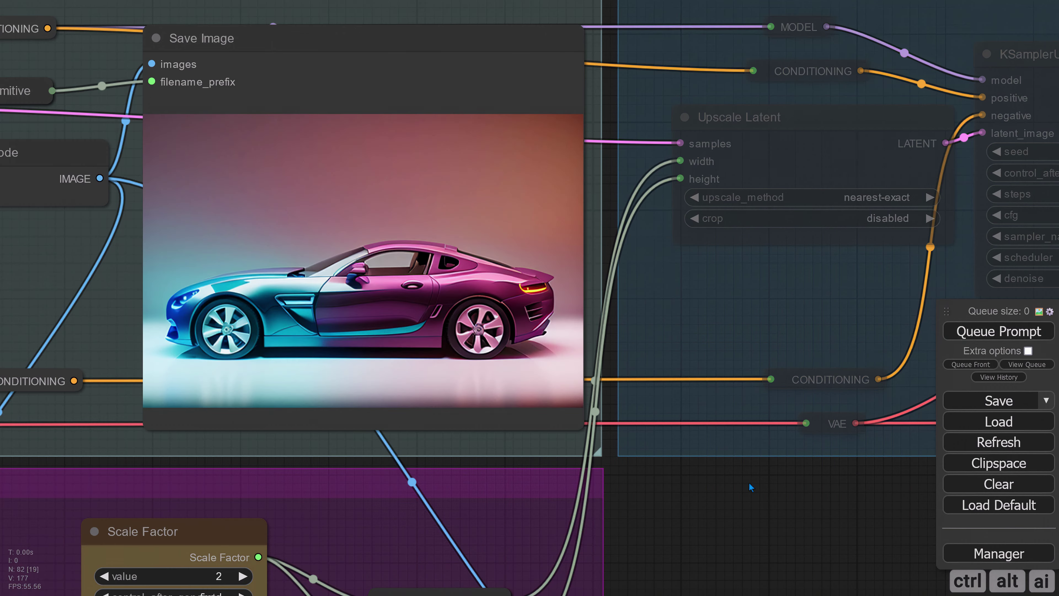
- Enable the Add Details group's nodes, queue the prompt, and inspect the detailed car image up close
{"action": "scroll", "coordinate": [748, 482], "scroll_direction": "down", "scroll_amount": 5}
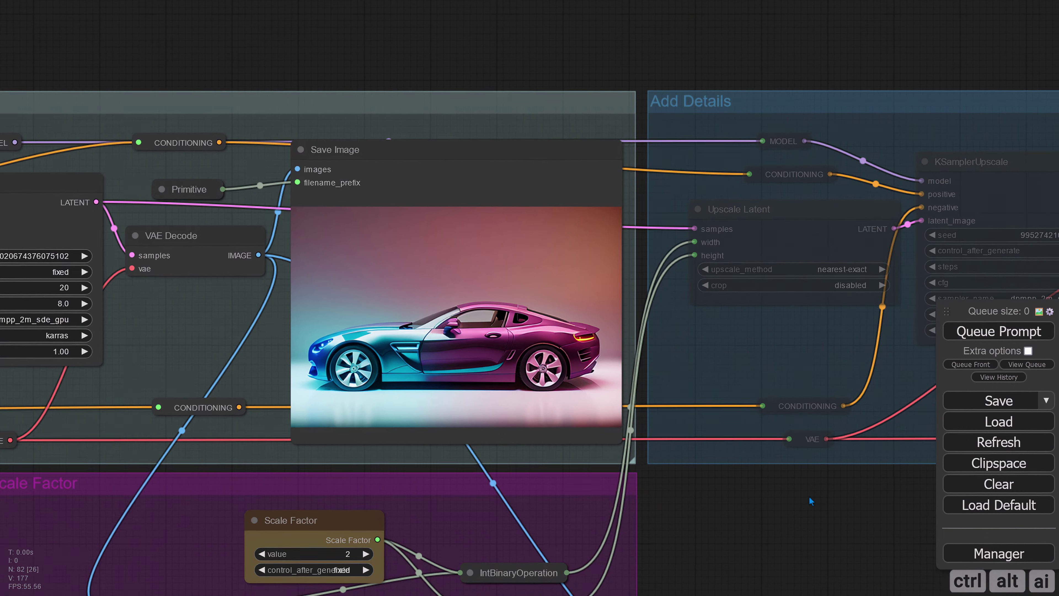
{"action": "right_click", "coordinate": [698, 351]}
{"action": "left_click", "coordinate": [736, 431]}
{"action": "left_click_drag", "start_coordinate": [843, 456], "coordinate": [590, 440]}
{"action": "scroll", "coordinate": [616, 419], "scroll_direction": "up", "scroll_amount": 1}
{"action": "left_click", "coordinate": [961, 341]}
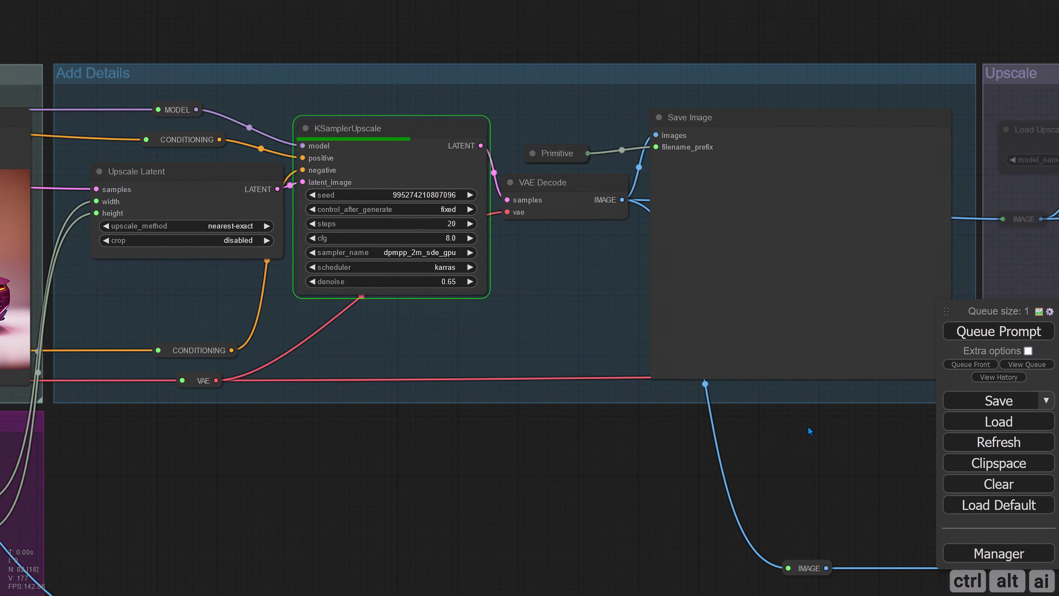
{"action": "scroll", "coordinate": [667, 426], "scroll_direction": "up", "scroll_amount": 8}
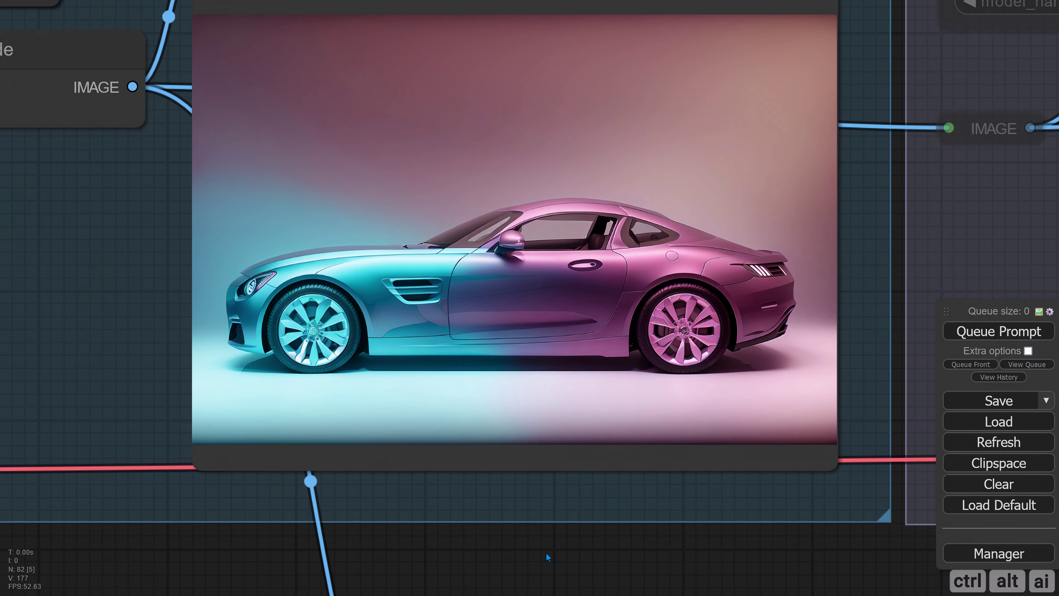
{"action": "left_click_drag", "start_coordinate": [546, 553], "coordinate": [541, 575]}
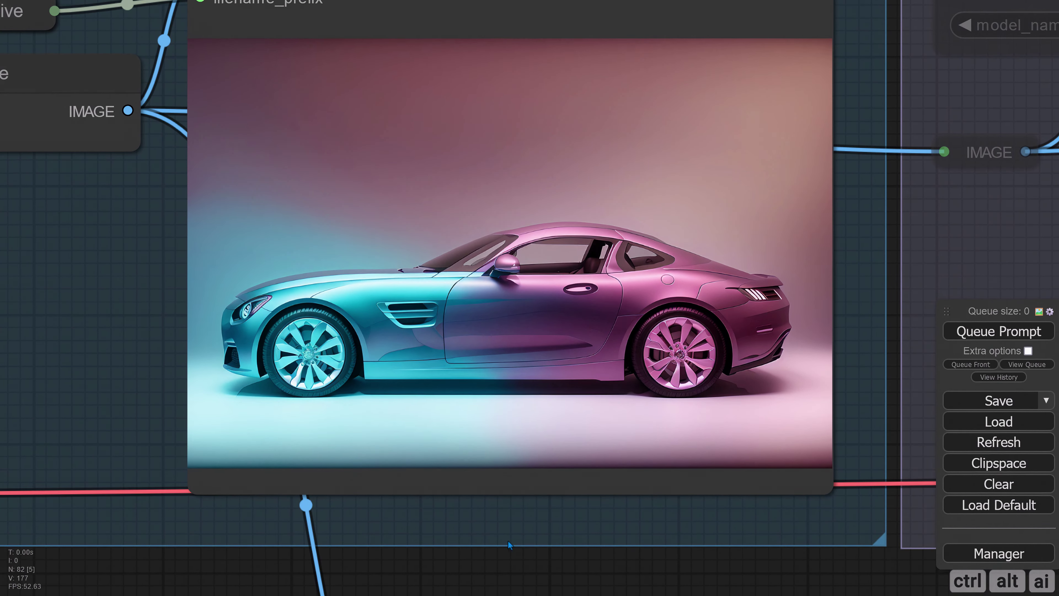